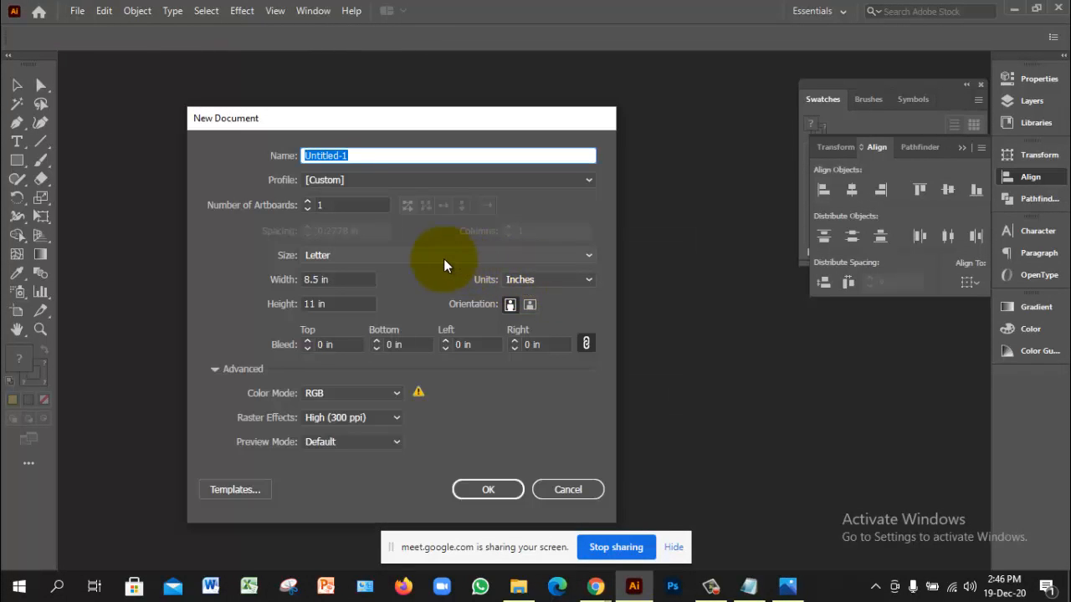
Step: Set the new document to 2 artboards, each 3.5 in wide by 2 in high
{"action": "left_click", "coordinate": [352, 203]}
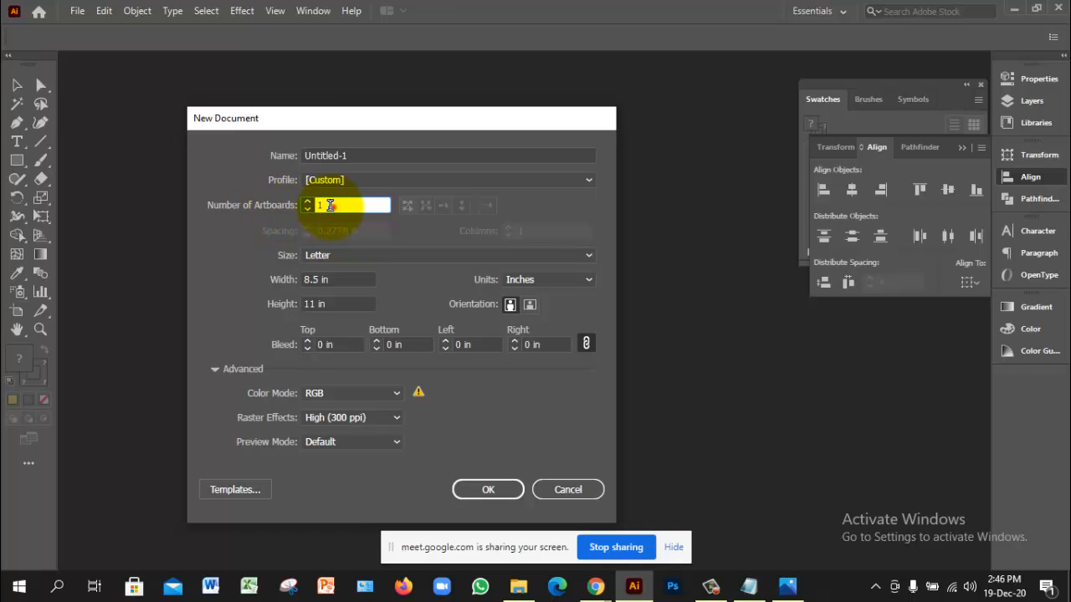
{"action": "left_click_drag", "start_coordinate": [333, 206], "coordinate": [289, 210]}
{"action": "type", "text": "2"}
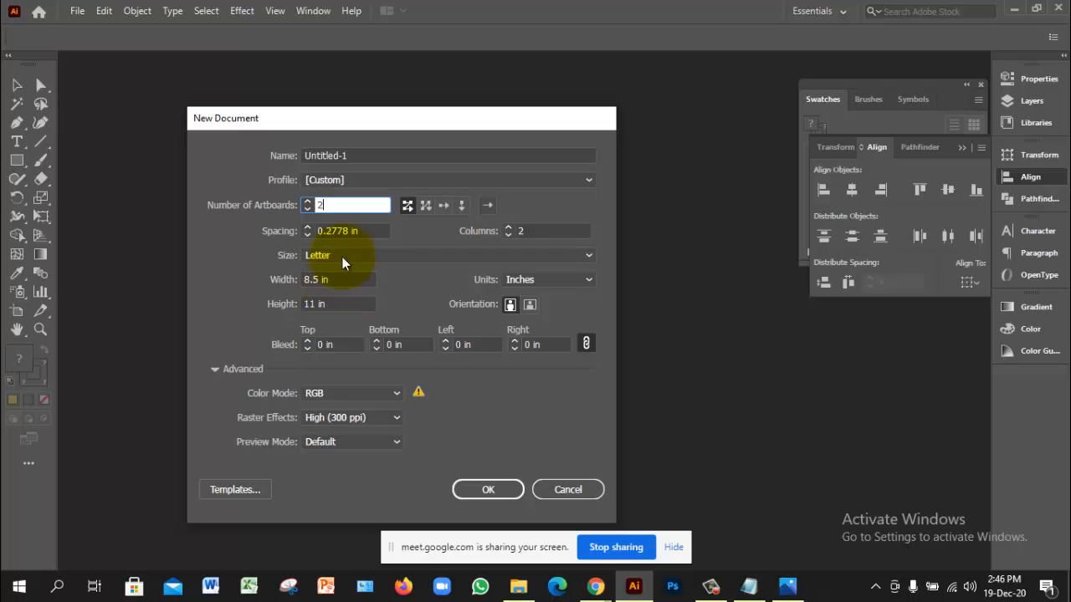
{"action": "left_click", "coordinate": [340, 279]}
{"action": "type", "text": "3.5"}
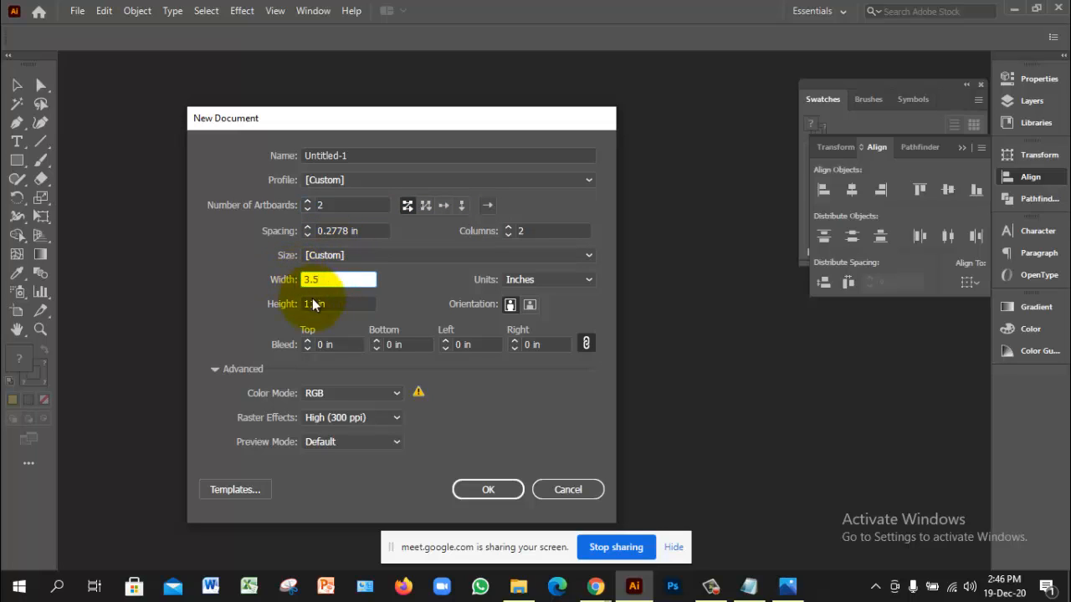
{"action": "left_click", "coordinate": [326, 302]}
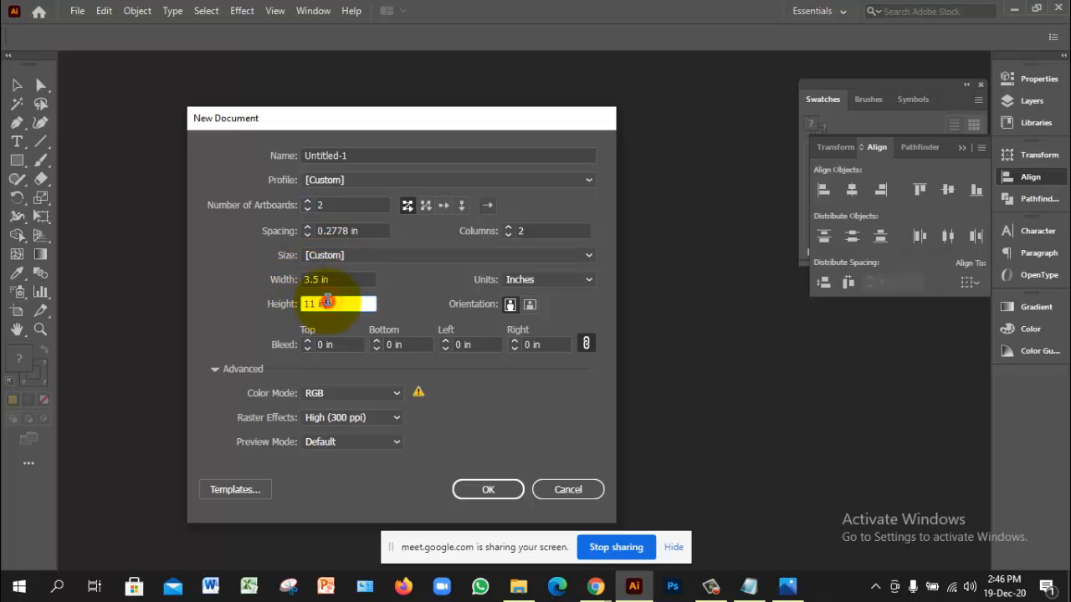
{"action": "type", "text": "2"}
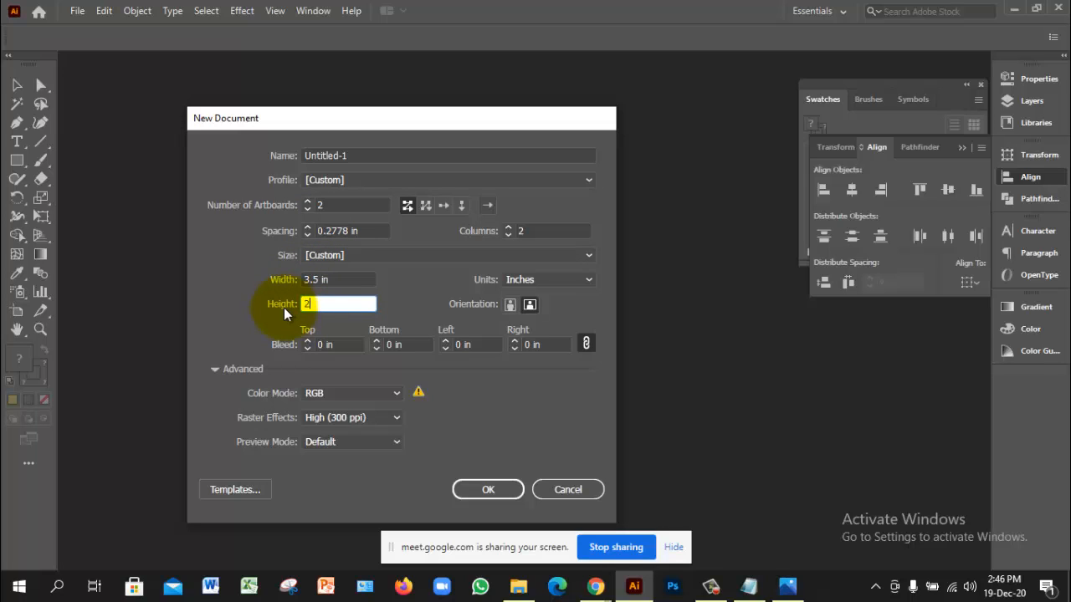
{"action": "left_click", "coordinate": [351, 278]}
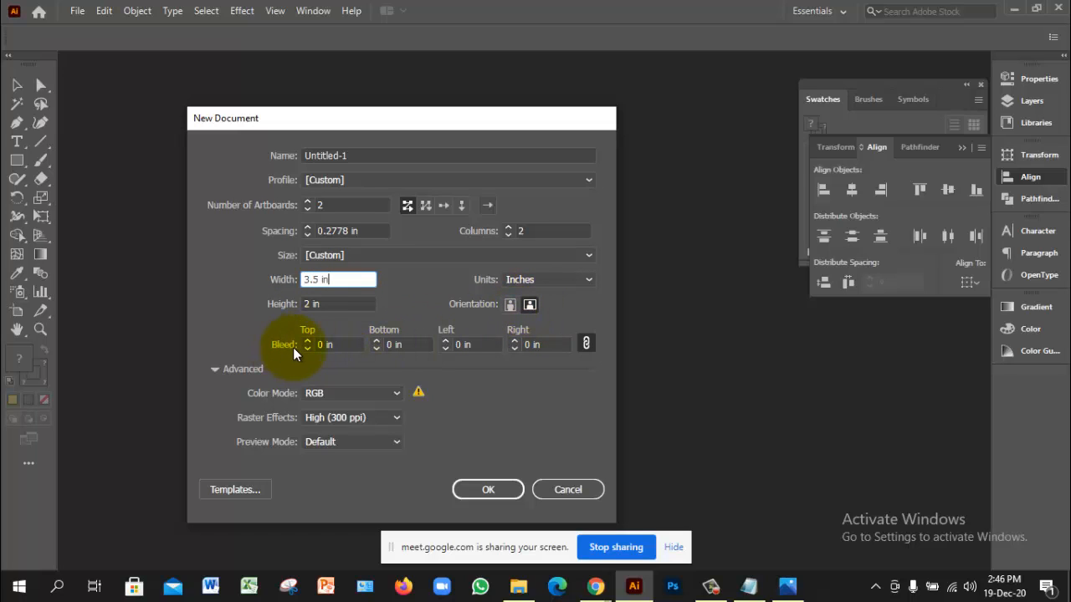
Step: Set a linked 0.2 in bleed on all four sides
{"action": "left_click", "coordinate": [346, 344]}
{"action": "left_click", "coordinate": [417, 346]}
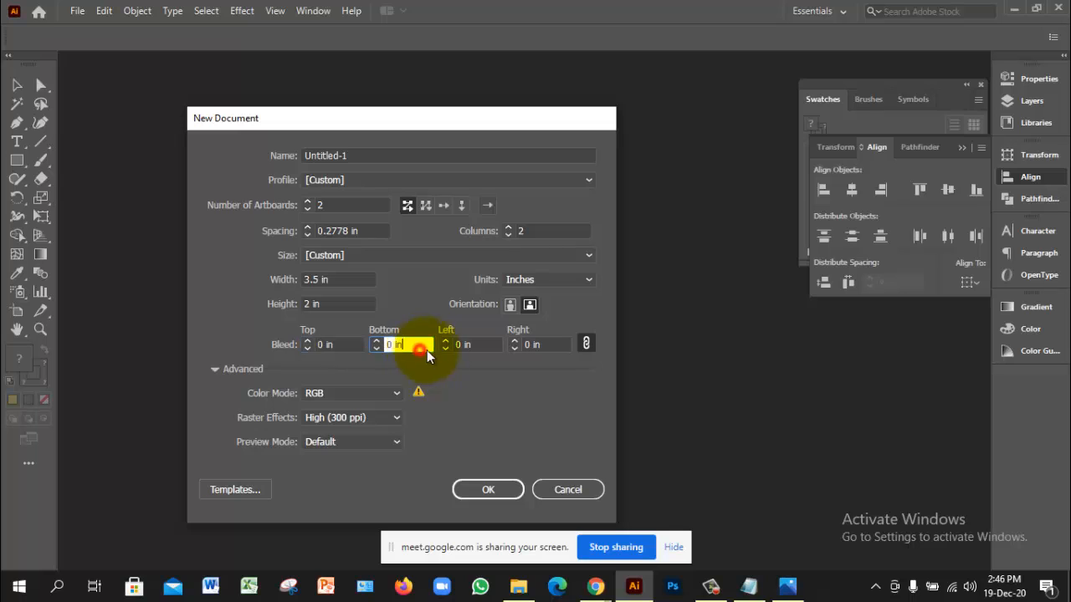
{"action": "left_click", "coordinate": [484, 344]}
{"action": "left_click", "coordinate": [552, 345]}
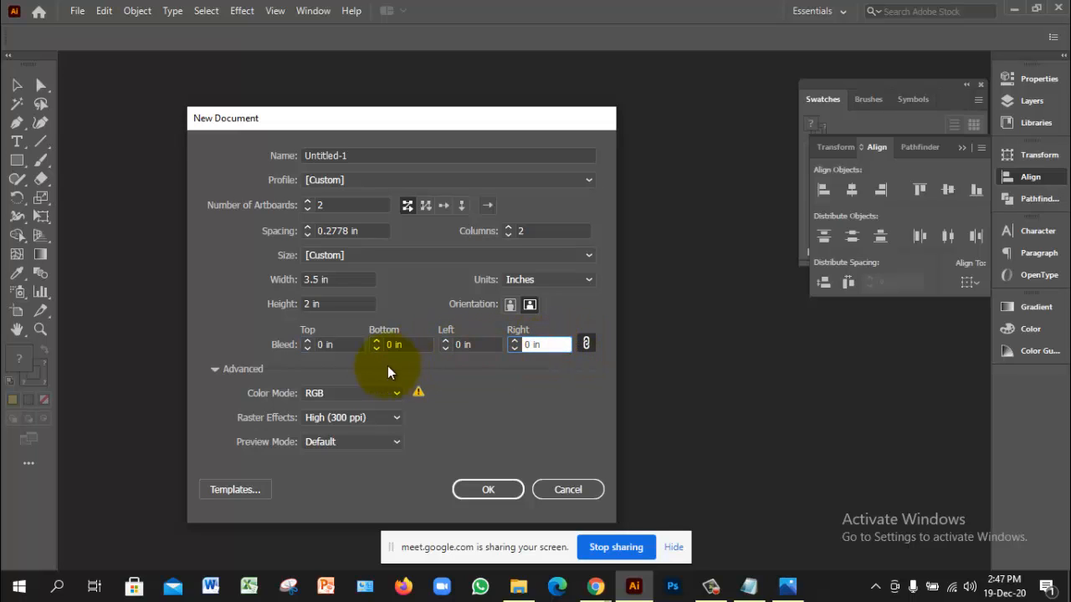
{"action": "left_click", "coordinate": [338, 345]}
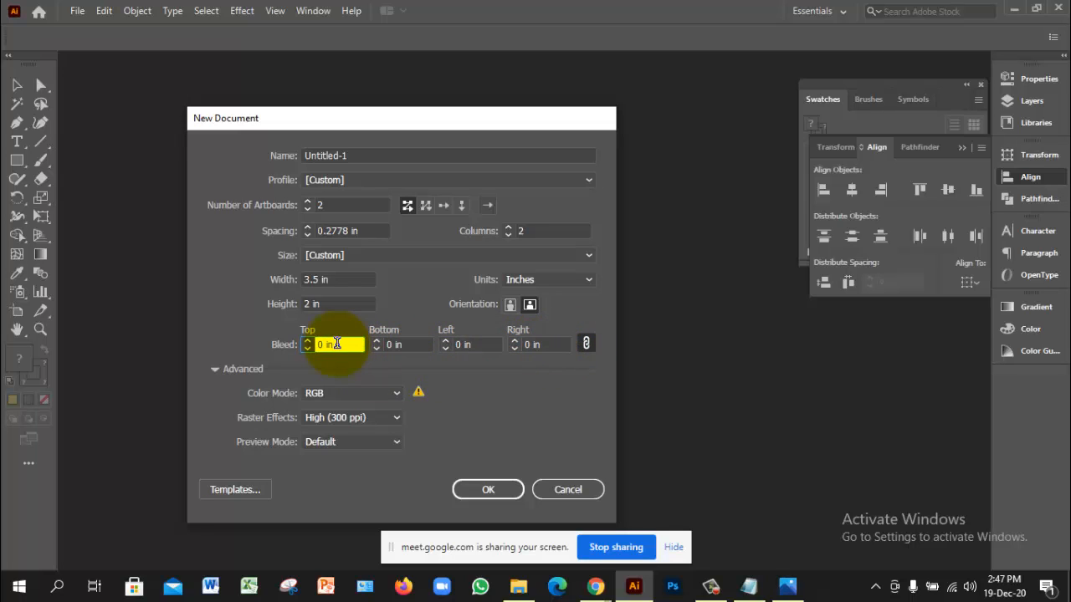
{"action": "left_click_drag", "start_coordinate": [341, 344], "coordinate": [312, 345]}
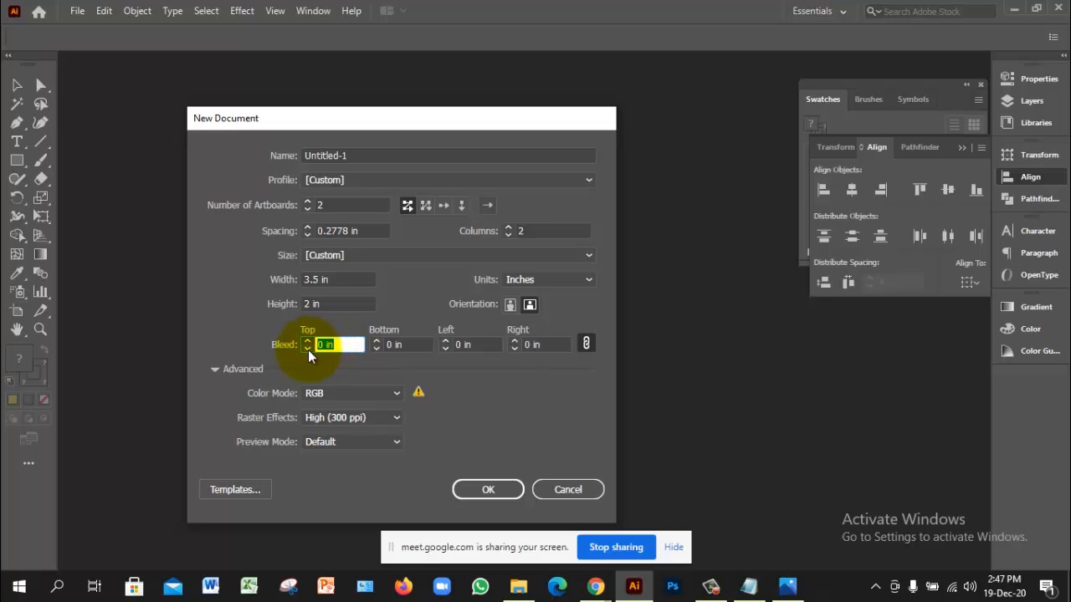
{"action": "type", "text": "0.2"}
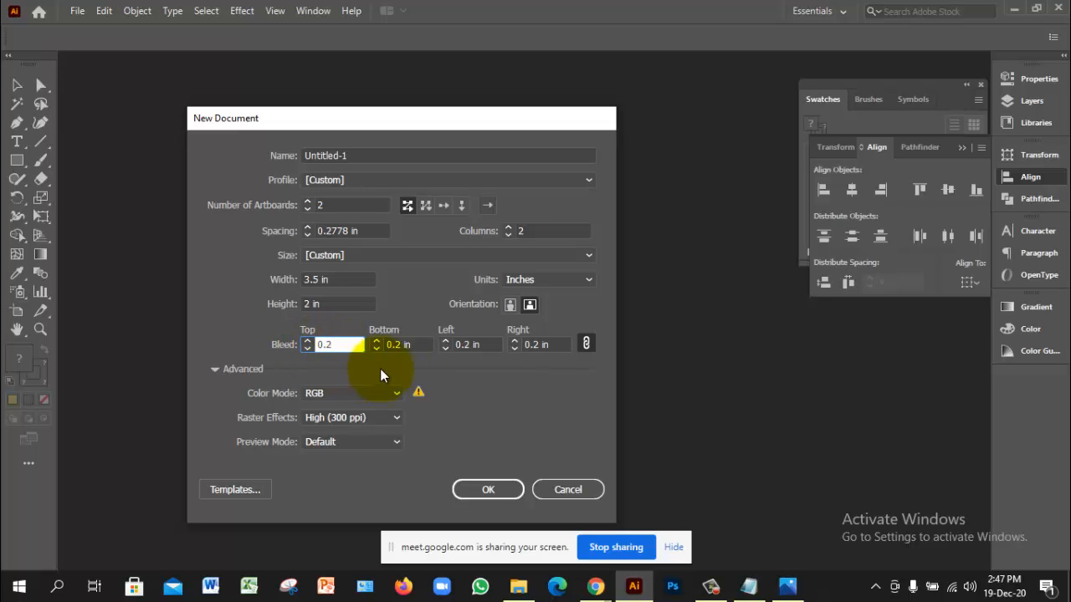
{"action": "double_click", "coordinate": [407, 344]}
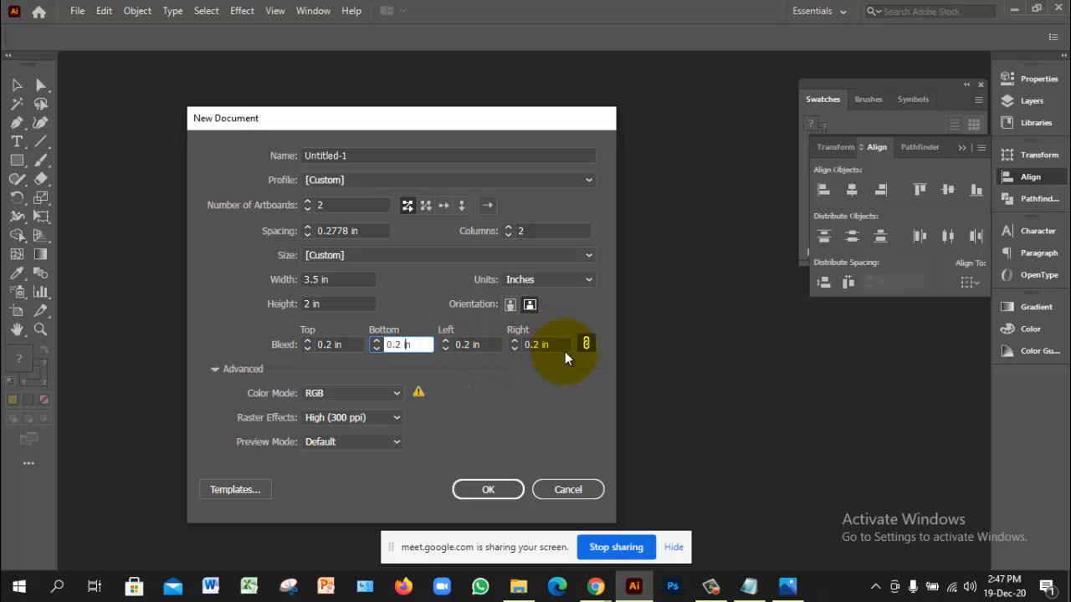
{"action": "left_click", "coordinate": [587, 344]}
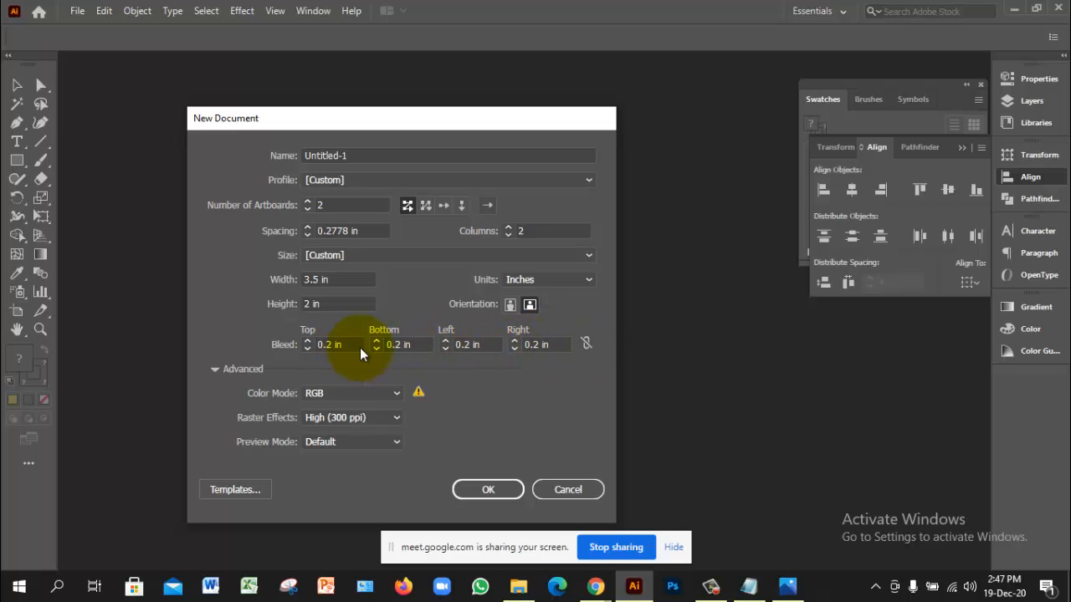
{"action": "left_click", "coordinate": [586, 344]}
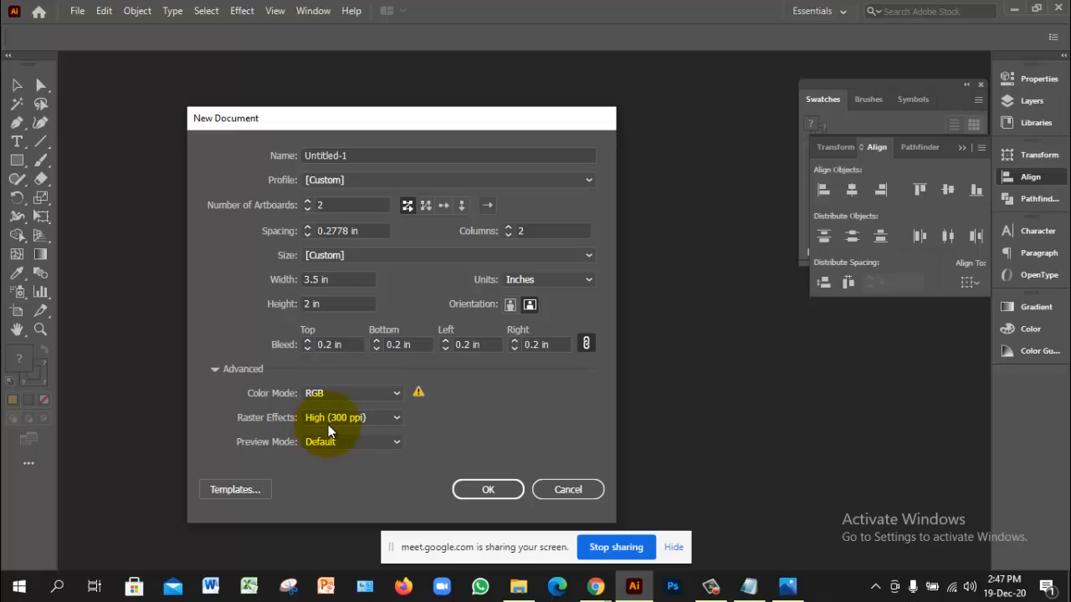
Step: Admit a waiting participant to the video call, then create the document
{"action": "left_click", "coordinate": [595, 585]}
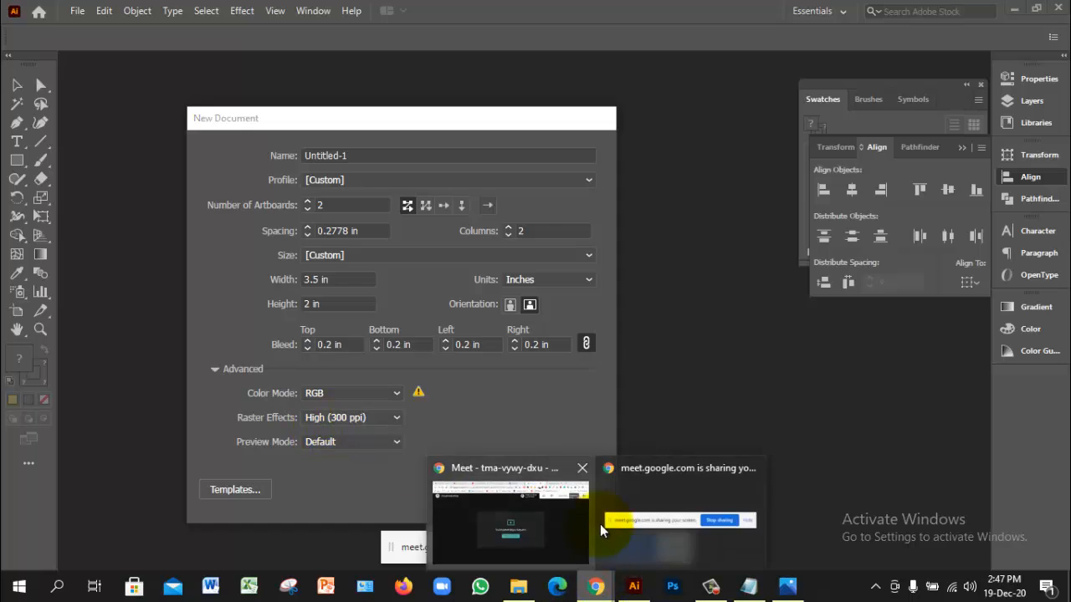
{"action": "left_click", "coordinate": [595, 525]}
{"action": "left_click", "coordinate": [697, 175]}
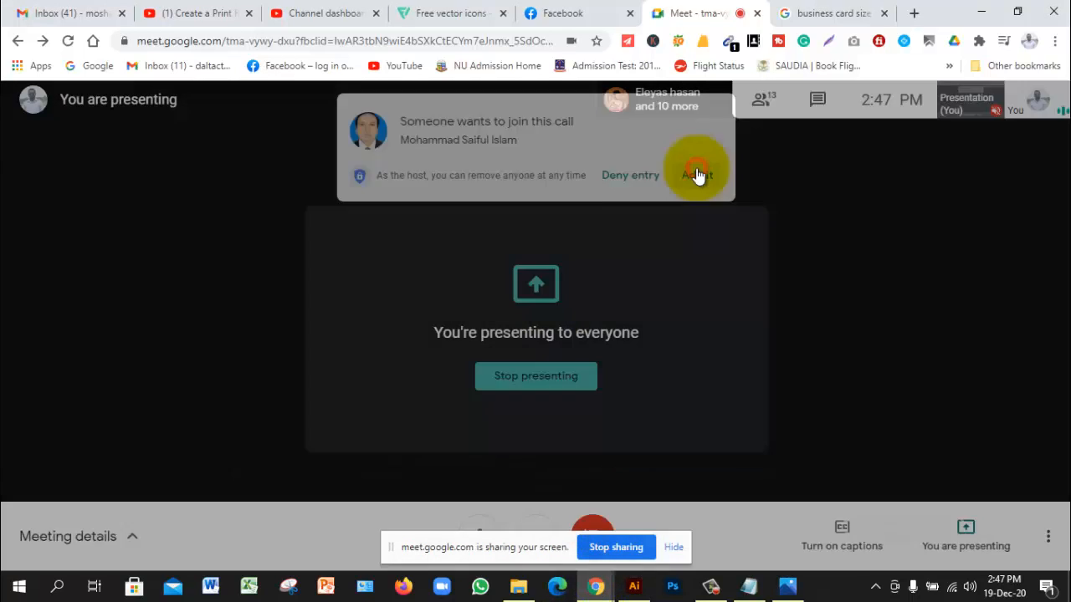
{"action": "left_click", "coordinate": [634, 585]}
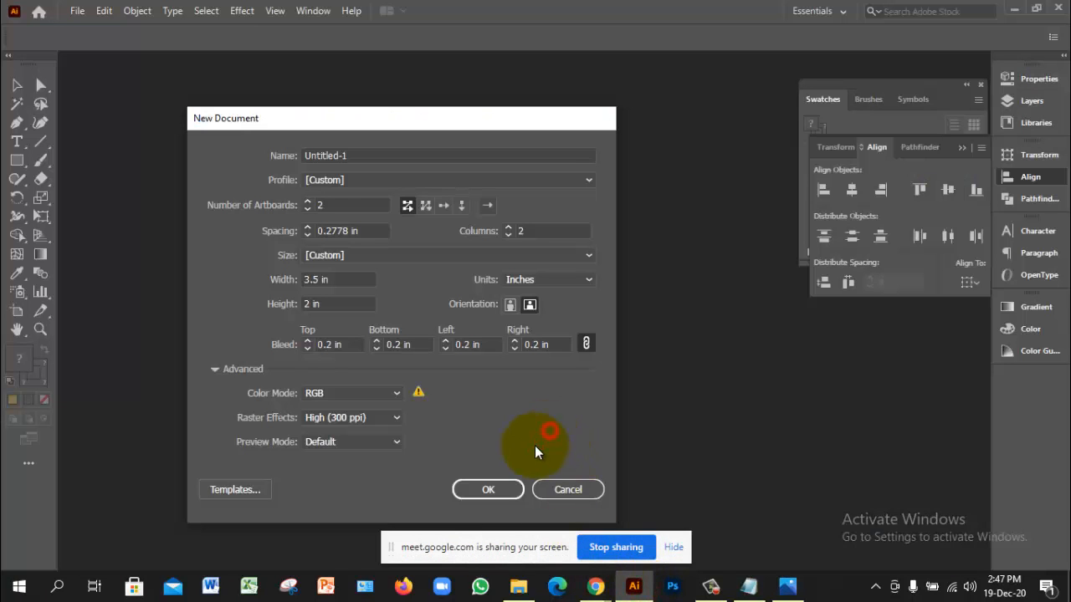
{"action": "left_click", "coordinate": [488, 489]}
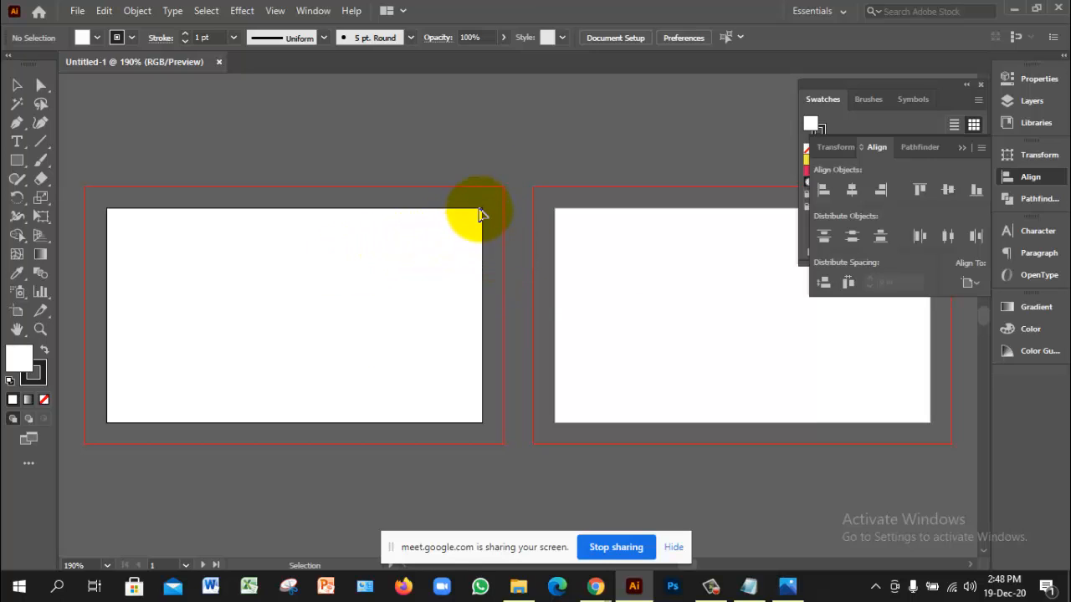
{"action": "left_click", "coordinate": [788, 586]}
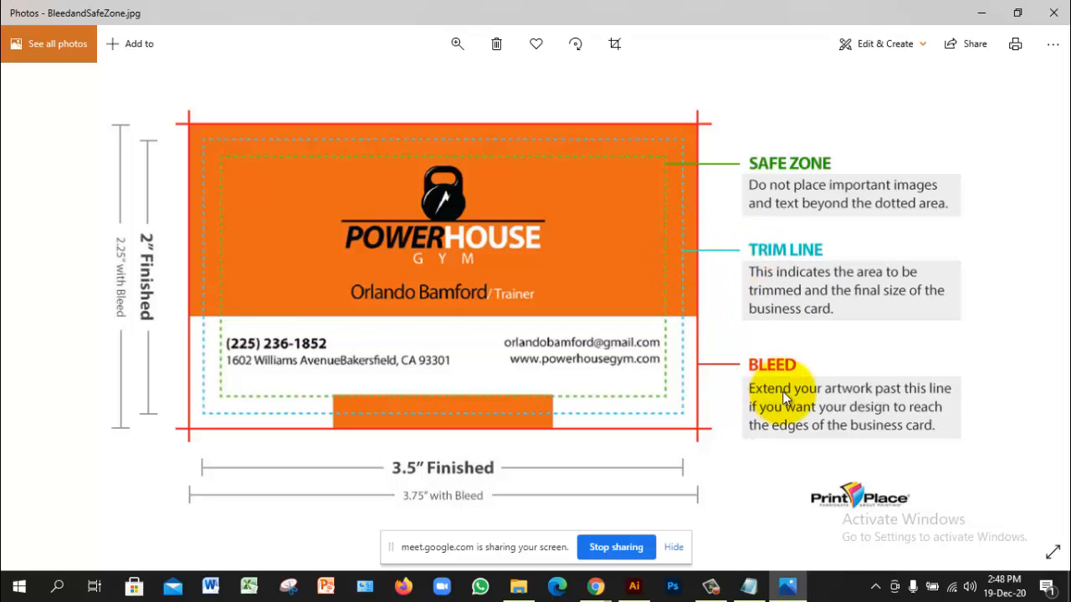
{"action": "left_click", "coordinate": [634, 586]}
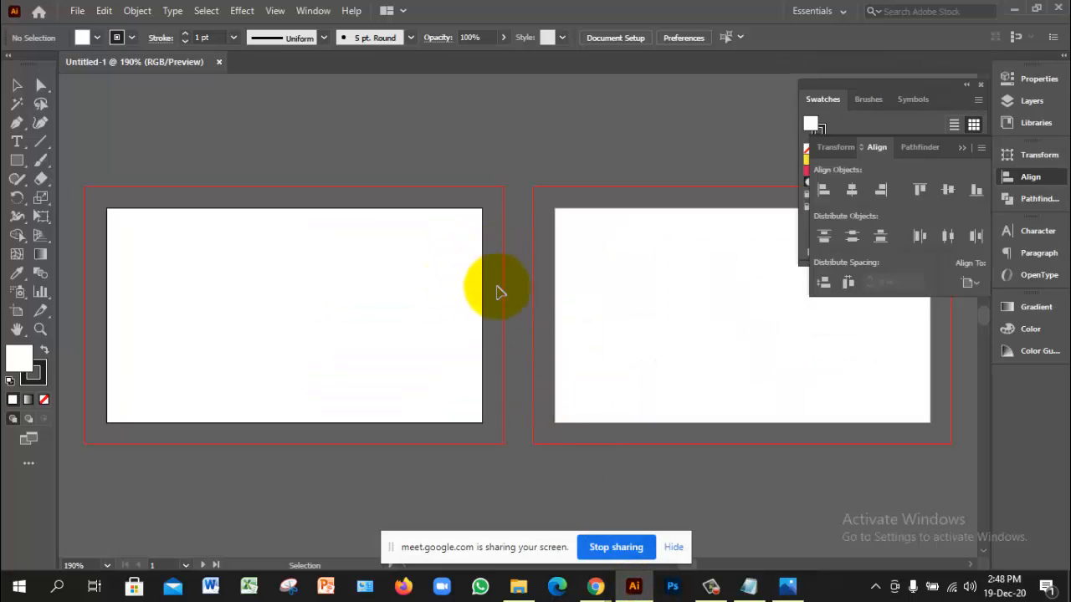
{"action": "left_click", "coordinate": [17, 84]}
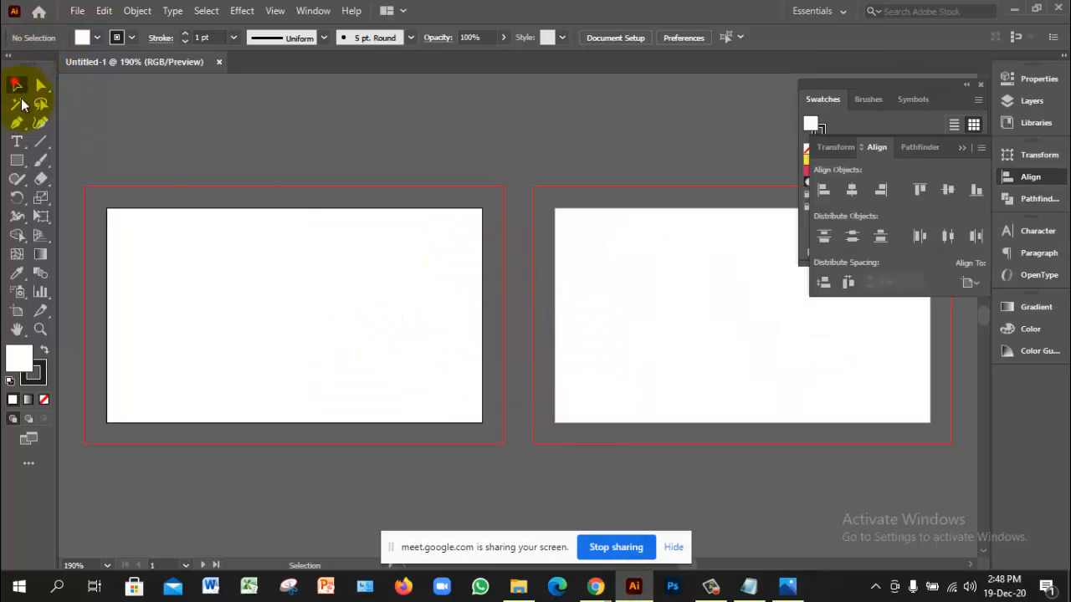
{"action": "left_click", "coordinate": [344, 347]}
{"action": "left_click", "coordinate": [278, 313], "text": "ctrl"}
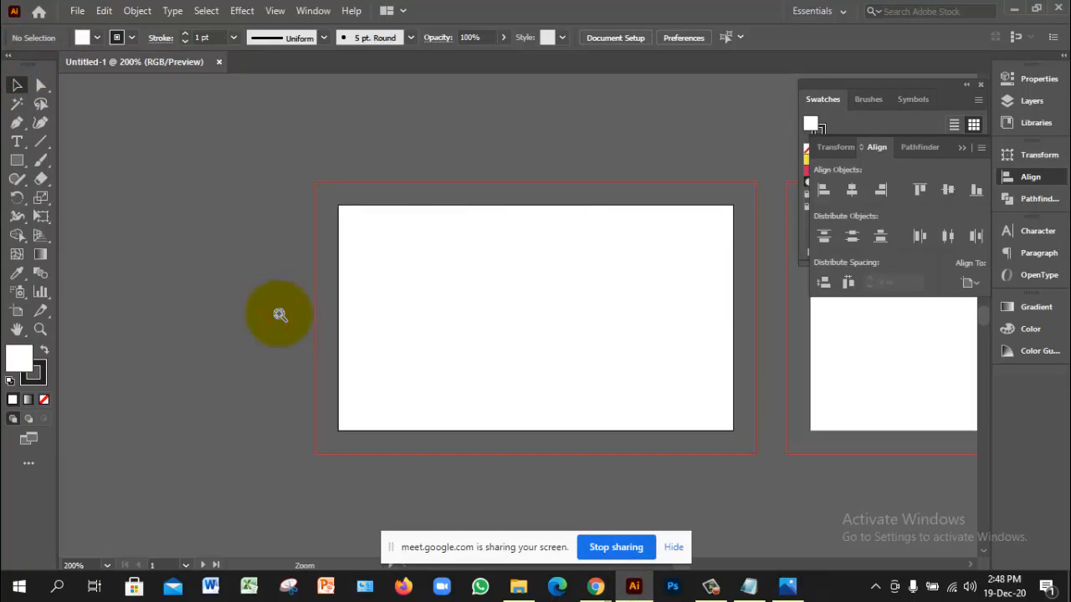
{"action": "key", "text": "ctrl+minus"}
{"action": "left_click", "coordinate": [519, 275], "text": "ctrl"}
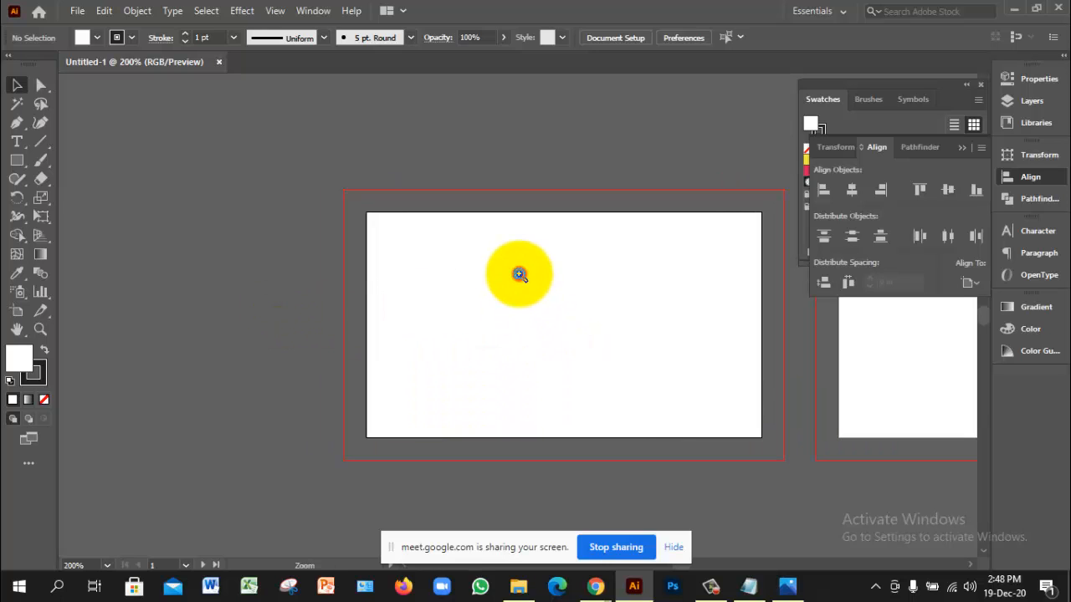
{"action": "left_click", "coordinate": [512, 283], "text": "ctrl"}
{"action": "left_click_drag", "start_coordinate": [592, 304], "coordinate": [477, 250]}
{"action": "mouse_move", "coordinate": [591, 312]}
{"action": "left_mouse_down"}
{"action": "mouse_move", "coordinate": [600, 320]}
{"action": "mouse_move", "coordinate": [578, 308]}
{"action": "left_mouse_up"}
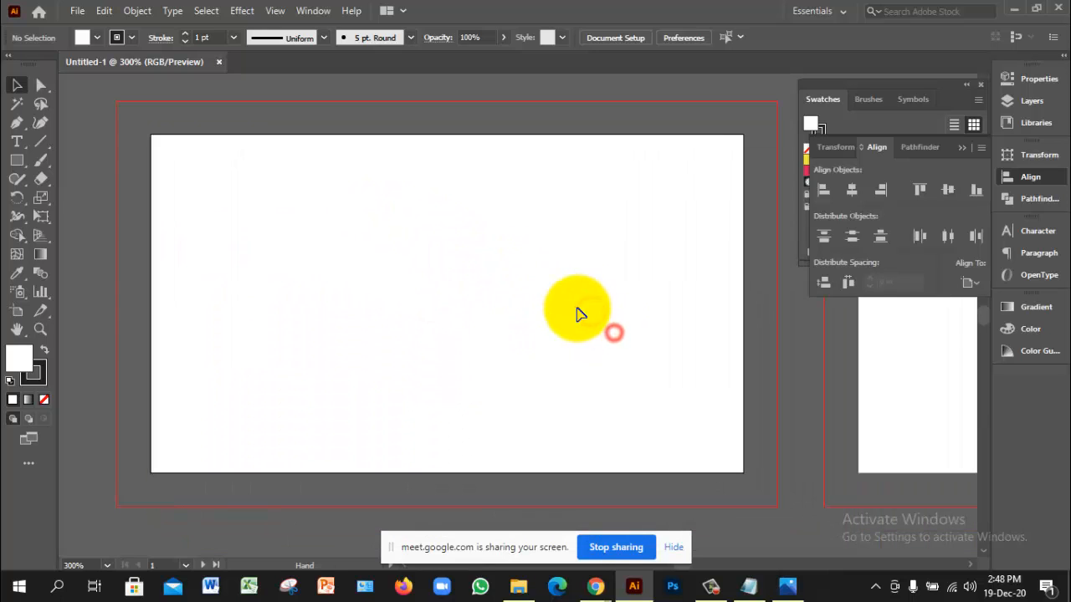
{"action": "left_click", "coordinate": [525, 337], "text": "ctrl+alt"}
{"action": "left_click", "coordinate": [513, 311], "text": "ctrl"}
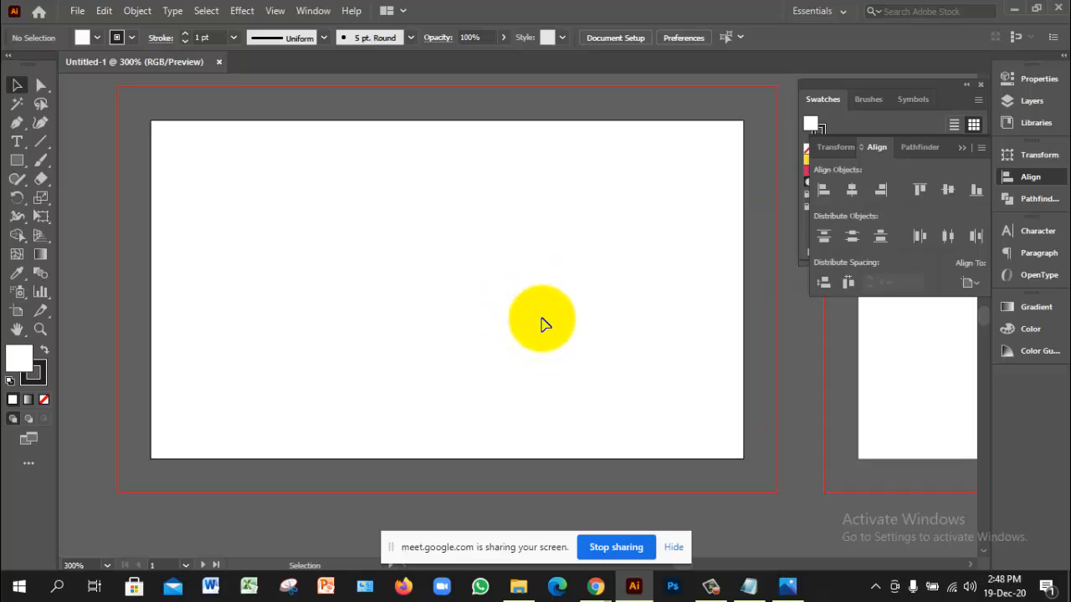
{"action": "left_click", "coordinate": [502, 294]}
{"action": "left_click", "coordinate": [178, 200]}
{"action": "left_click", "coordinate": [184, 159]}
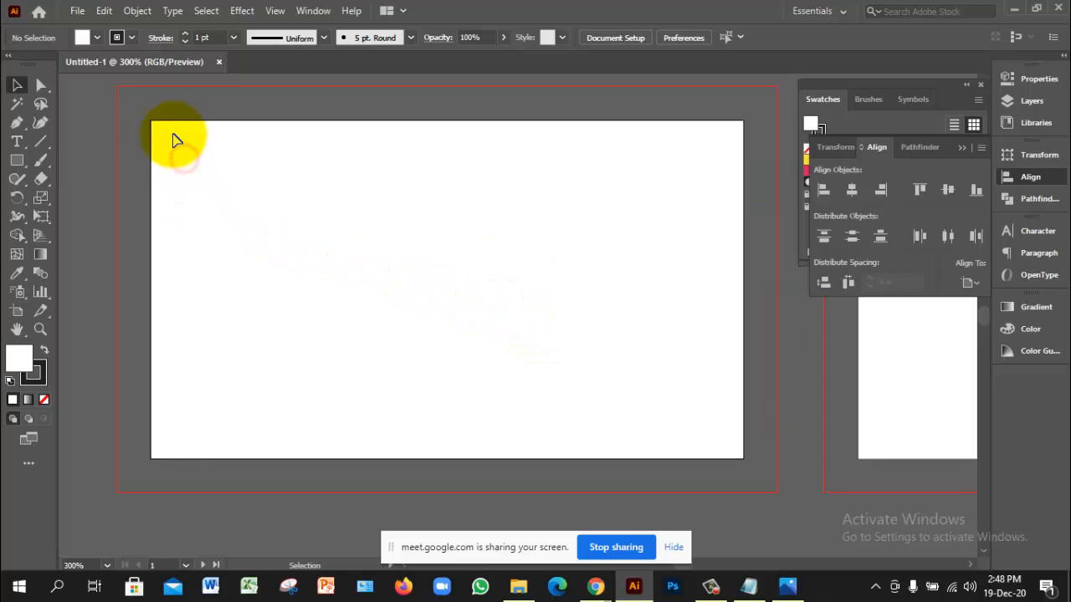
{"action": "left_click_drag", "start_coordinate": [145, 106], "coordinate": [204, 156]}
{"action": "left_click_drag", "start_coordinate": [140, 116], "coordinate": [246, 195]}
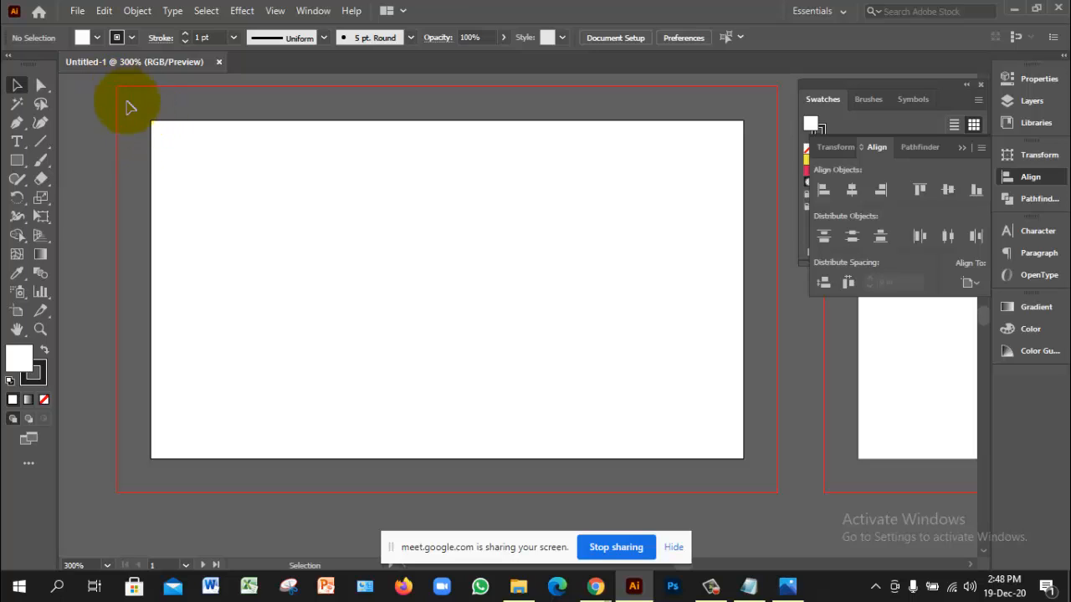
{"action": "left_click", "coordinate": [175, 140]}
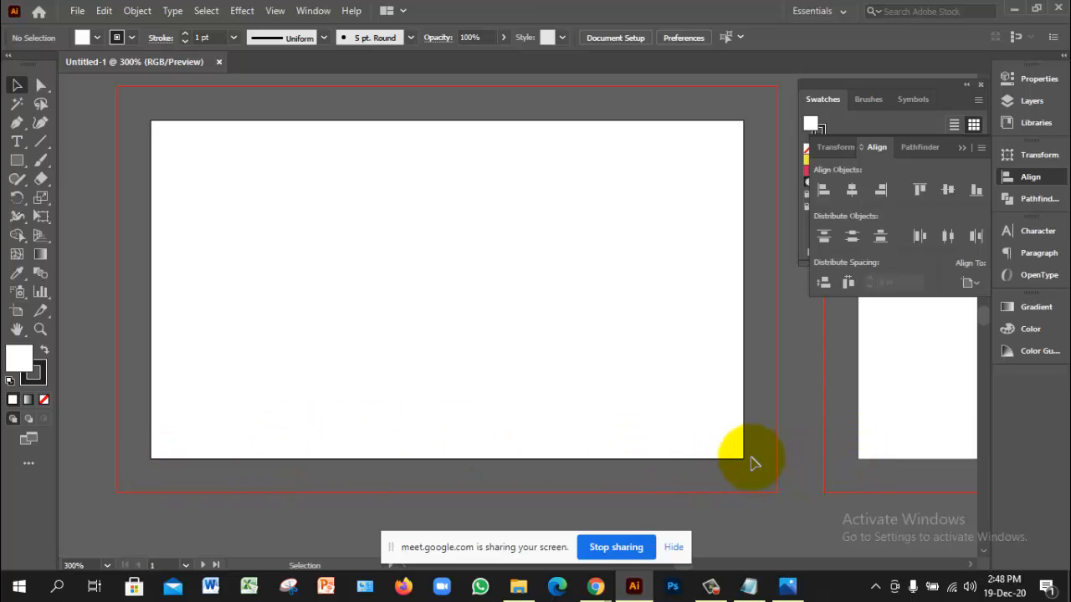
{"action": "left_click", "coordinate": [657, 229]}
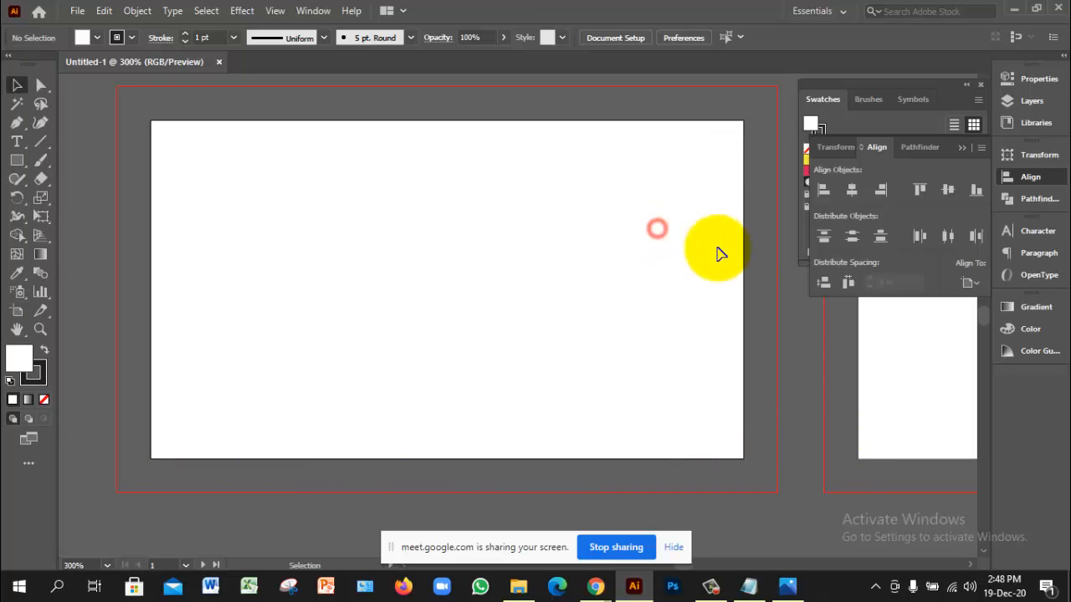
{"action": "left_click", "coordinate": [15, 164]}
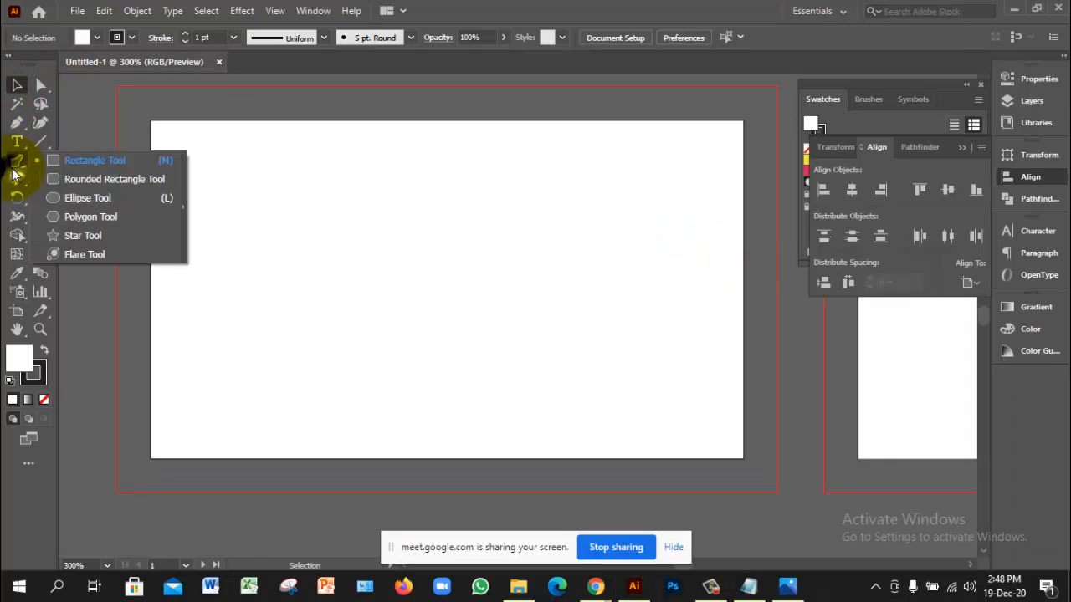
Step: Create a 3.5 in × 2 in rectangle with the Rectangle tool
{"action": "left_click", "coordinate": [93, 160]}
{"action": "left_click", "coordinate": [175, 144]}
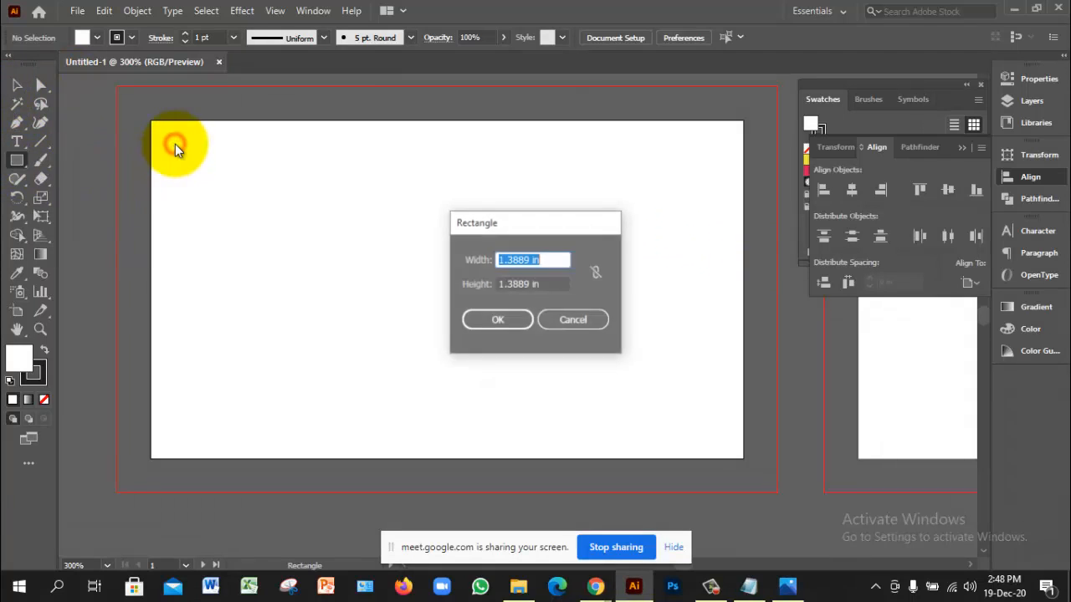
{"action": "left_click_drag", "start_coordinate": [557, 260], "coordinate": [464, 260]}
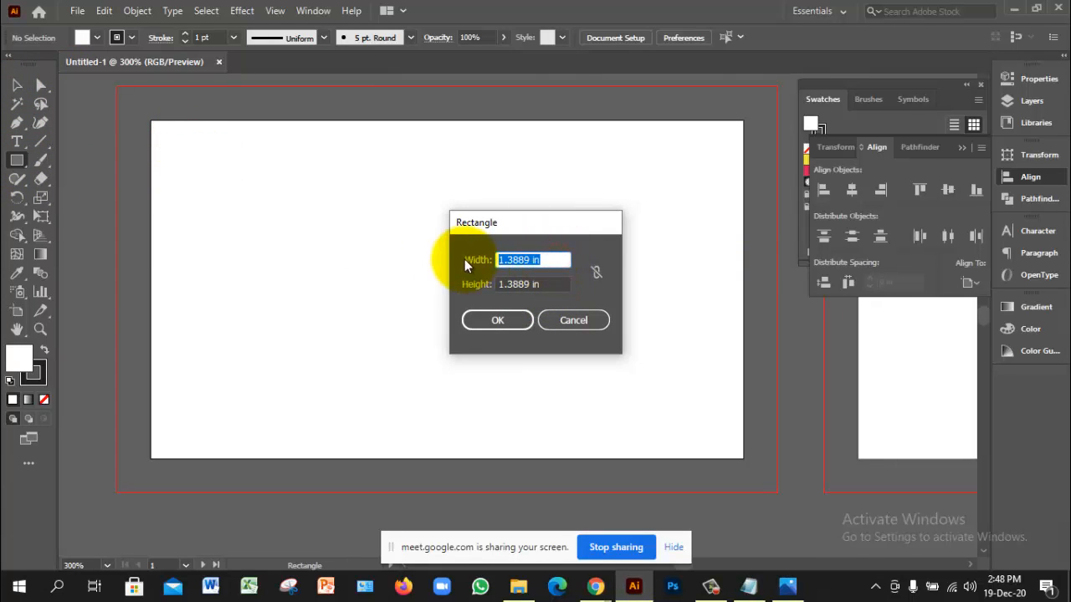
{"action": "type", "text": "3.5 in"}
{"action": "key", "text": "Tab"}
{"action": "type", "text": "2 in"}
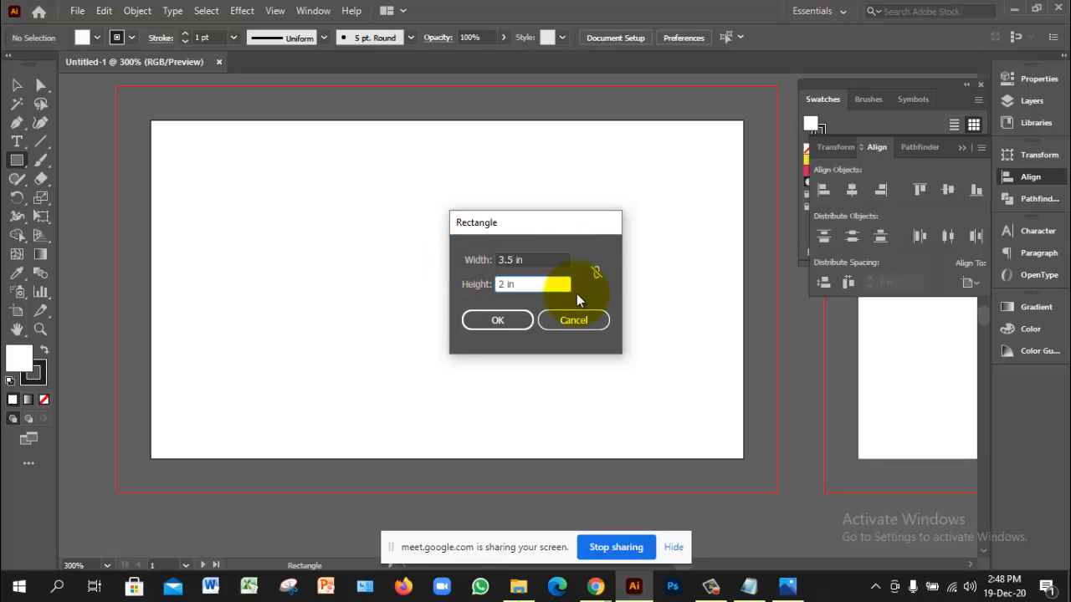
{"action": "left_click", "coordinate": [497, 321]}
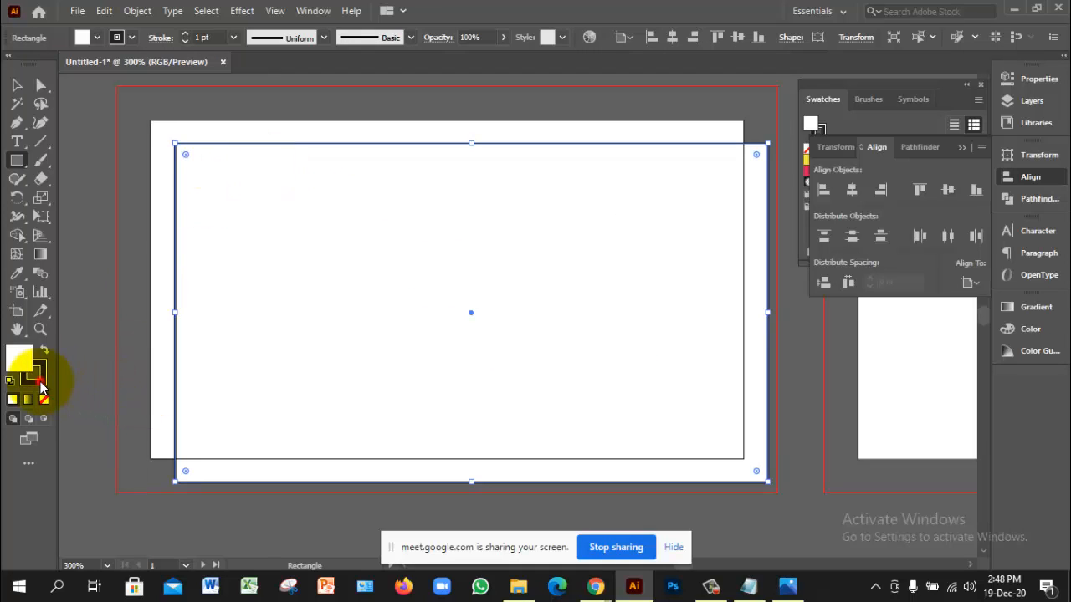
Step: Remove the rectangle's stroke and align it vertically to the artboard
{"action": "left_click", "coordinate": [41, 383]}
{"action": "left_click", "coordinate": [43, 400]}
{"action": "left_click", "coordinate": [12, 361]}
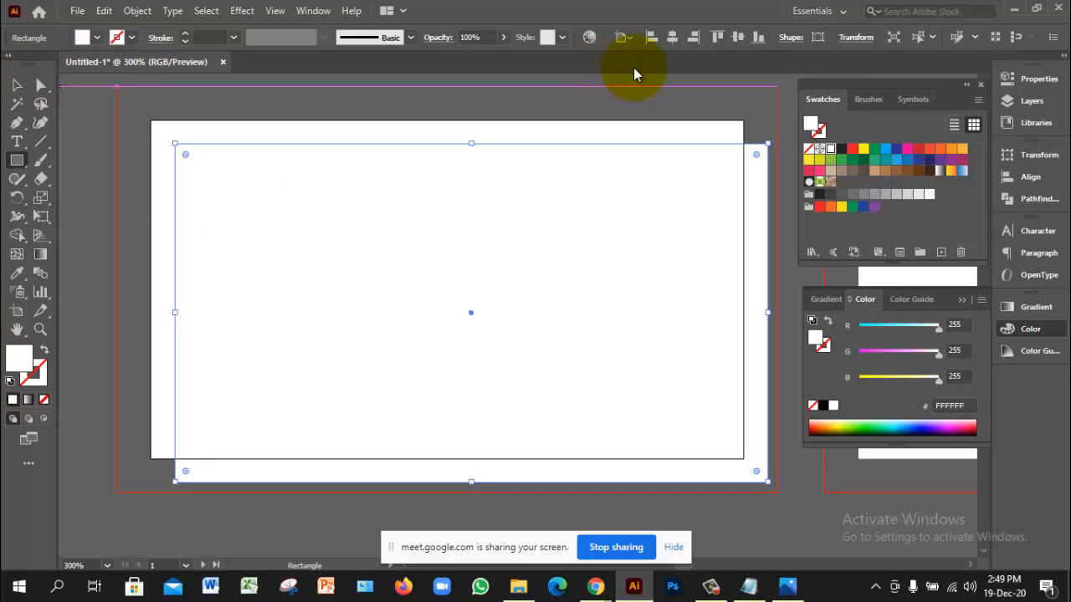
{"action": "left_click", "coordinate": [629, 37]}
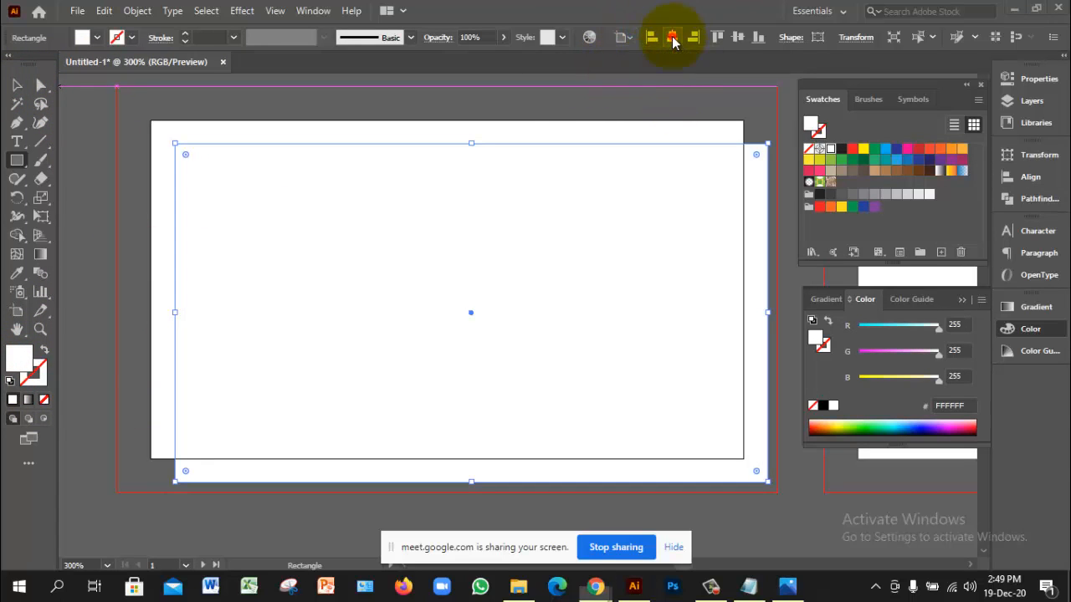
{"action": "left_click", "coordinate": [738, 37]}
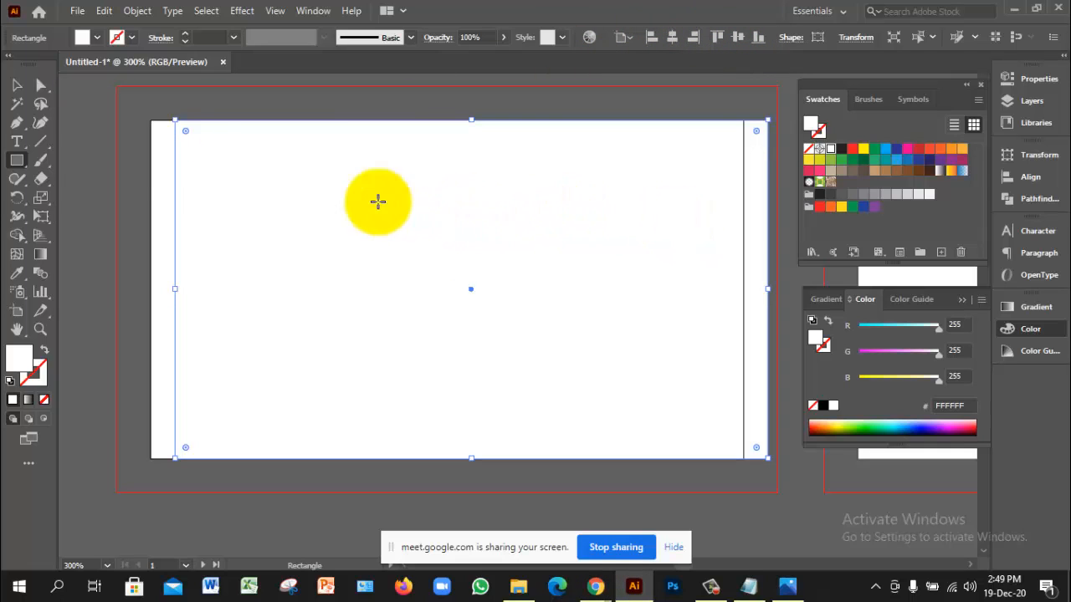
Step: Centre the rectangle horizontally and vertically on the artboard
{"action": "left_click", "coordinate": [17, 85]}
{"action": "left_click_drag", "start_coordinate": [376, 253], "coordinate": [392, 311]}
{"action": "left_click_drag", "start_coordinate": [512, 325], "coordinate": [473, 277]}
{"action": "left_click_drag", "start_coordinate": [592, 269], "coordinate": [626, 299]}
{"action": "left_click", "coordinate": [673, 37]}
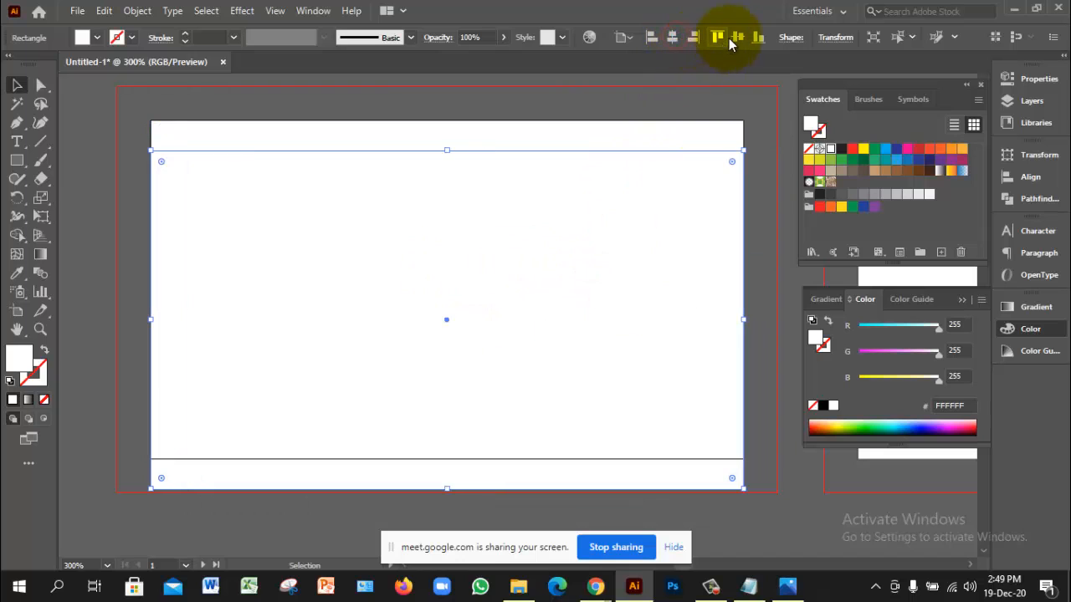
{"action": "left_click", "coordinate": [737, 36]}
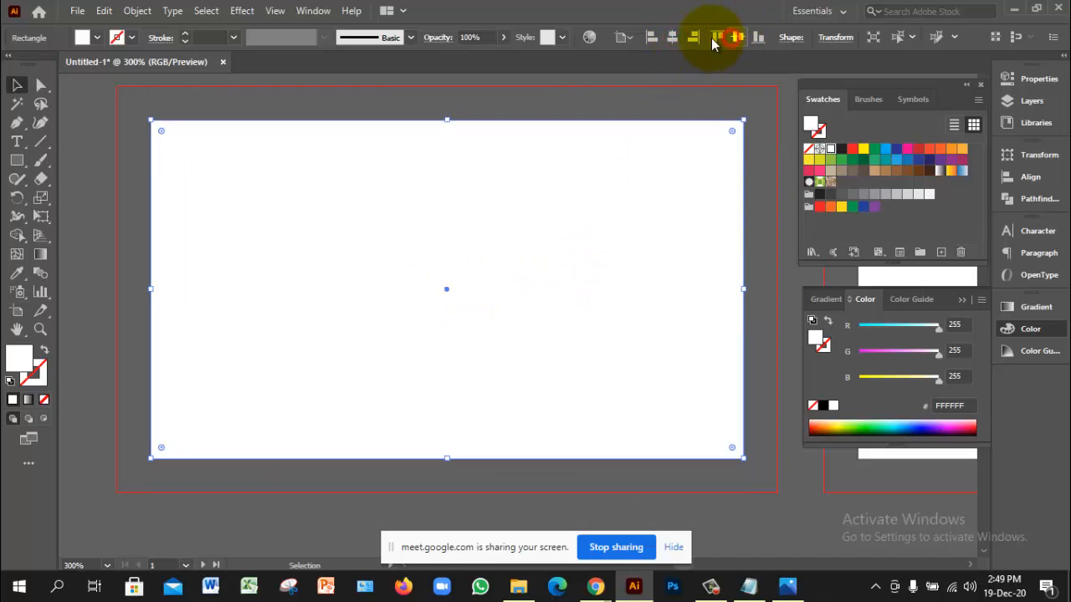
{"action": "left_click", "coordinate": [122, 296]}
{"action": "left_click", "coordinate": [270, 256]}
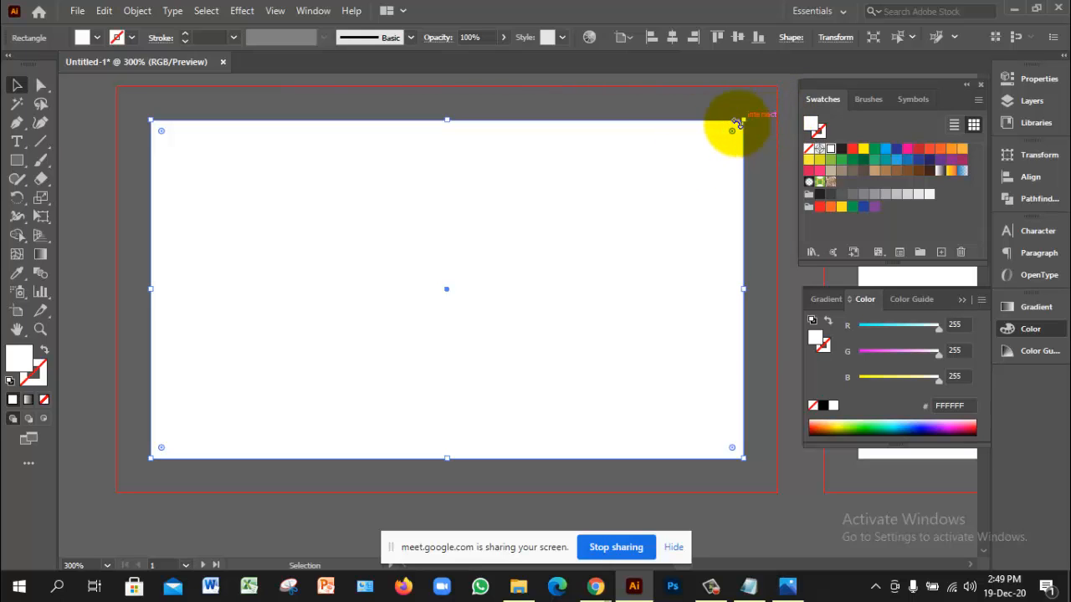
{"action": "left_click", "coordinate": [780, 590]}
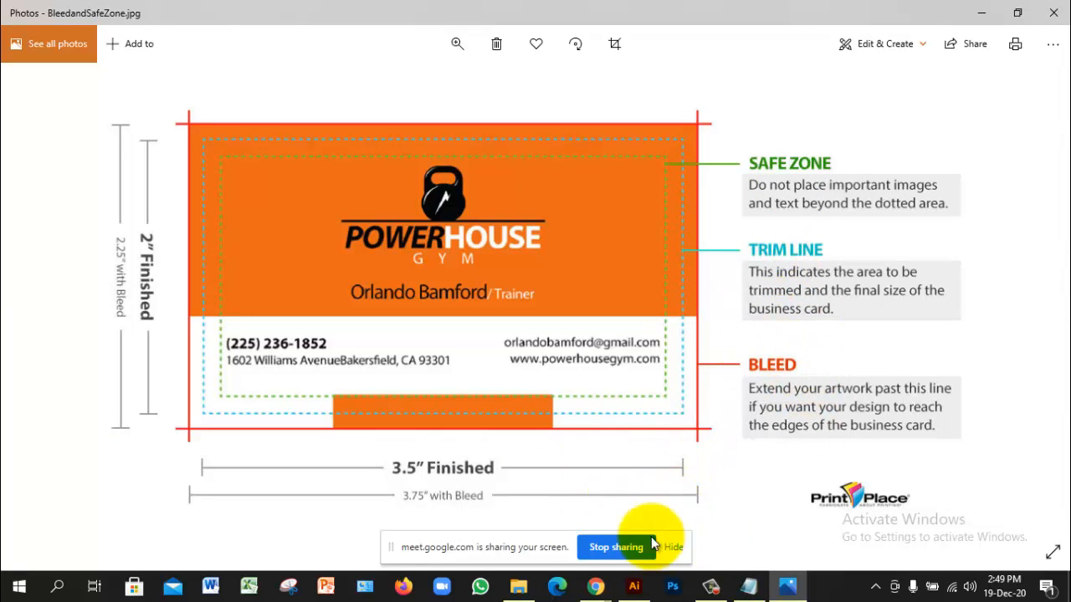
{"action": "left_click", "coordinate": [633, 586]}
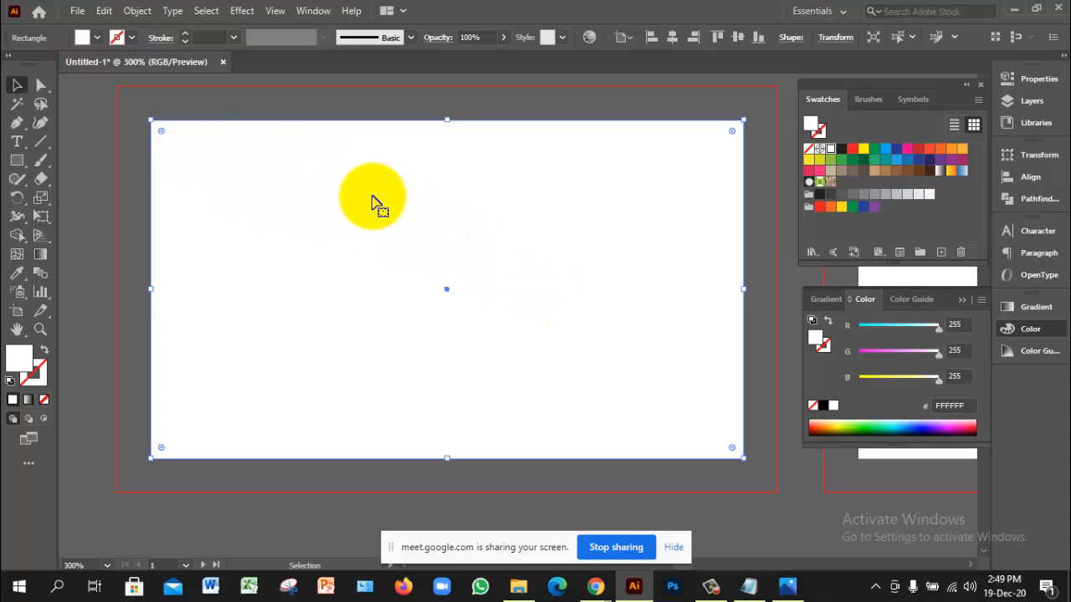
Step: Apply Offset Path with -0.2 in to create an inset rectangle
{"action": "left_click", "coordinate": [135, 12]}
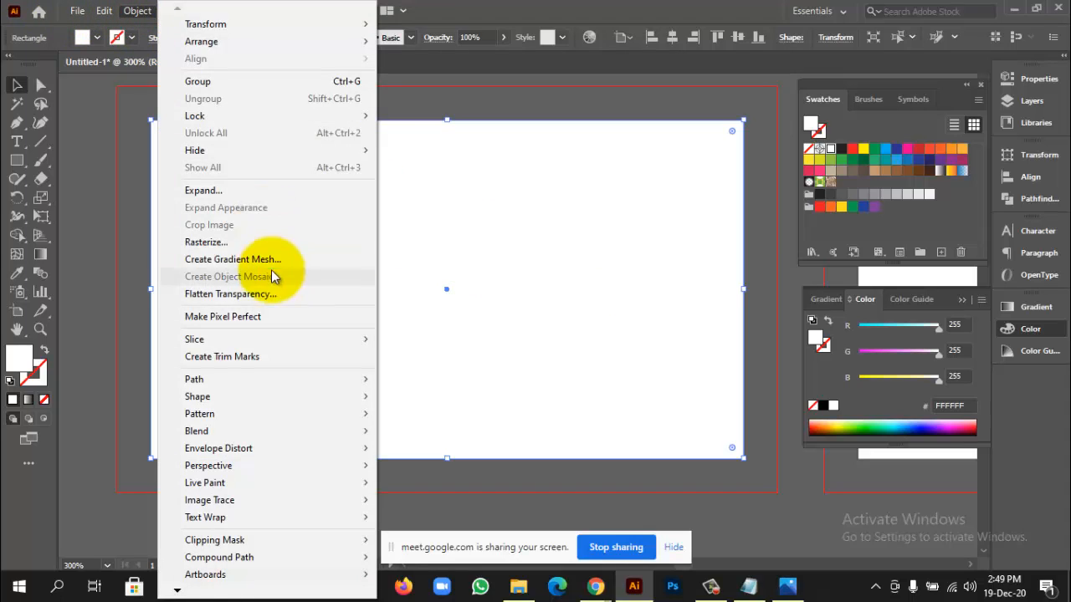
{"action": "mouse_move", "coordinate": [238, 379]}
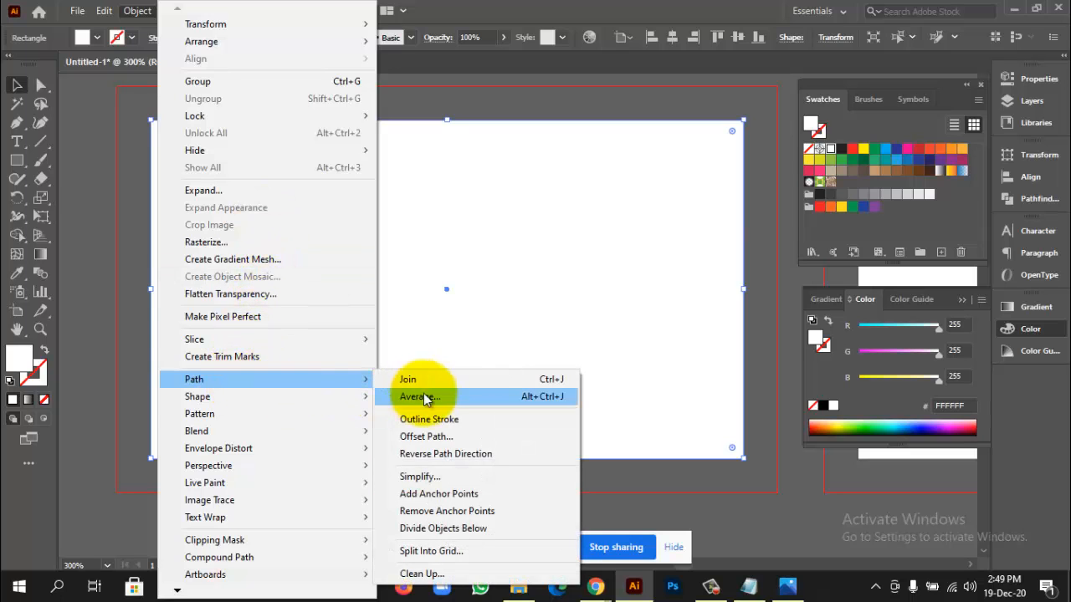
{"action": "left_click", "coordinate": [431, 436]}
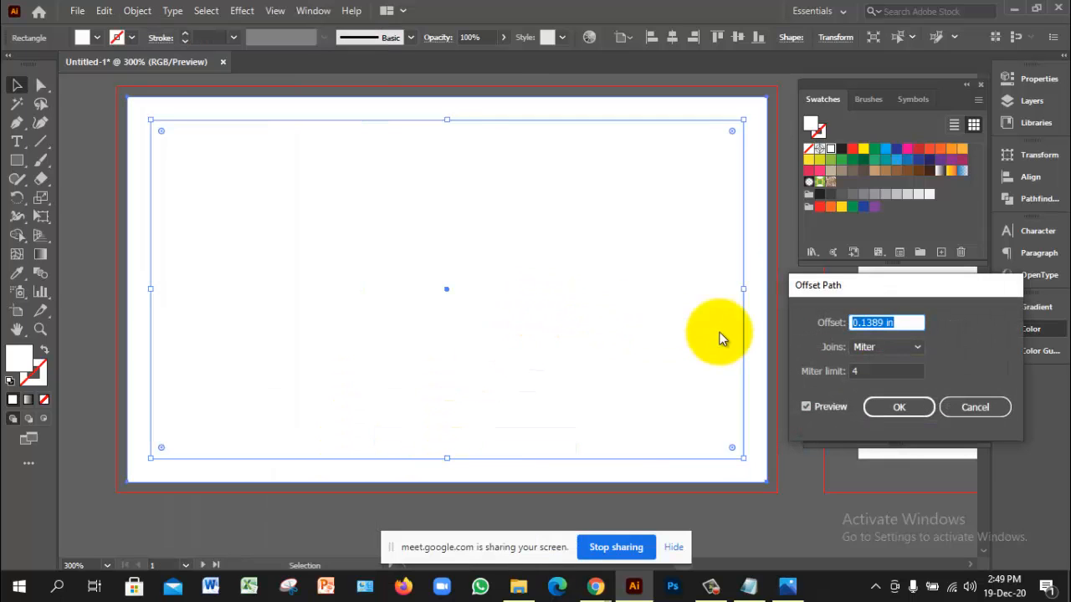
{"action": "left_click", "coordinate": [903, 321]}
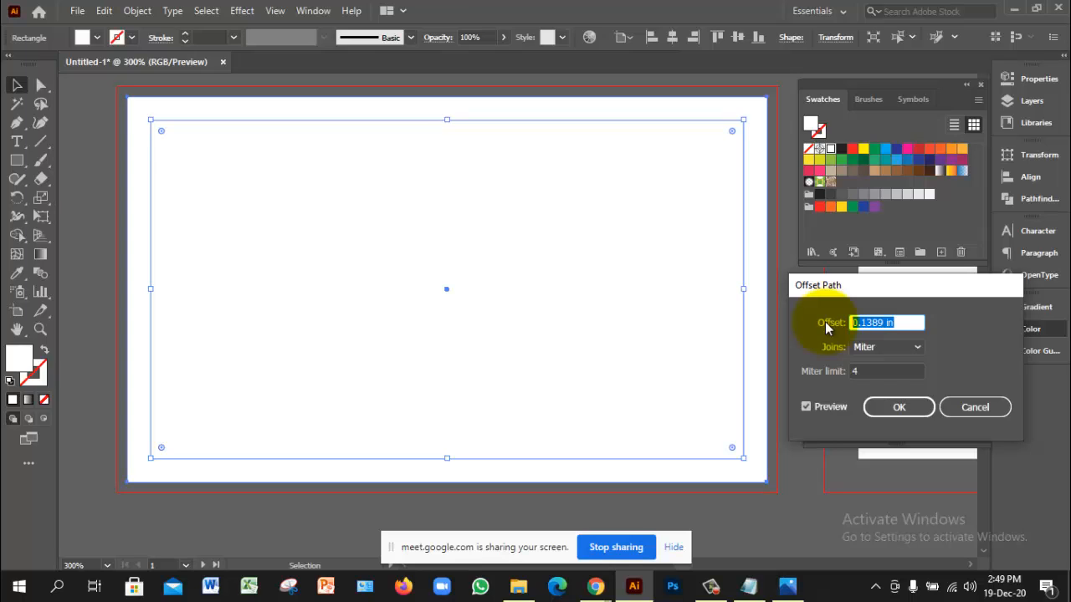
{"action": "key", "text": "BackSpace"}
{"action": "type", "text": "-0.2"}
{"action": "left_click", "coordinate": [823, 407]}
{"action": "left_click", "coordinate": [823, 408]}
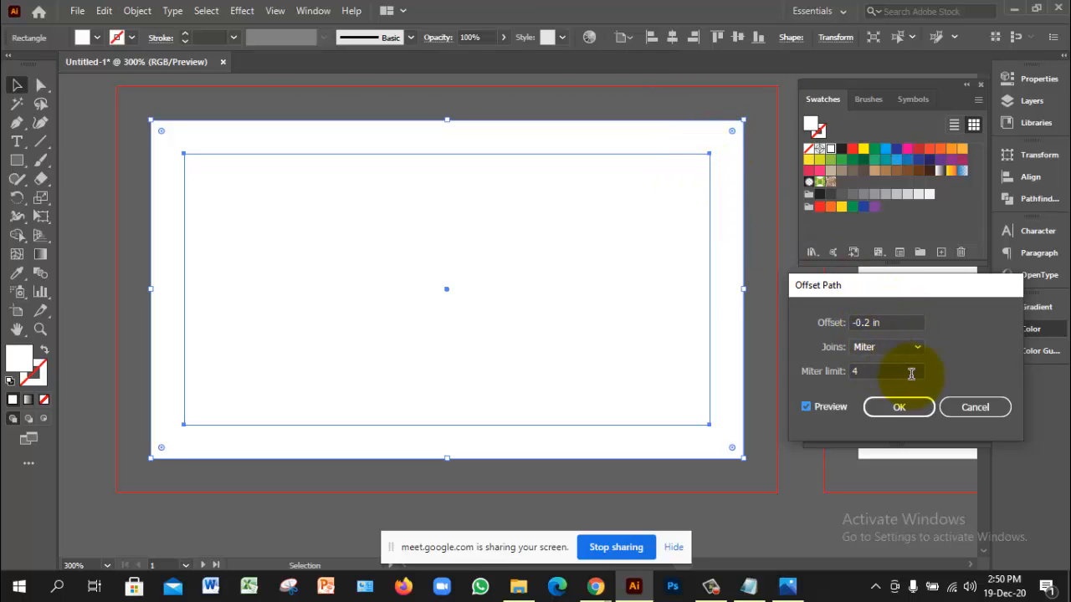
{"action": "left_click", "coordinate": [900, 406]}
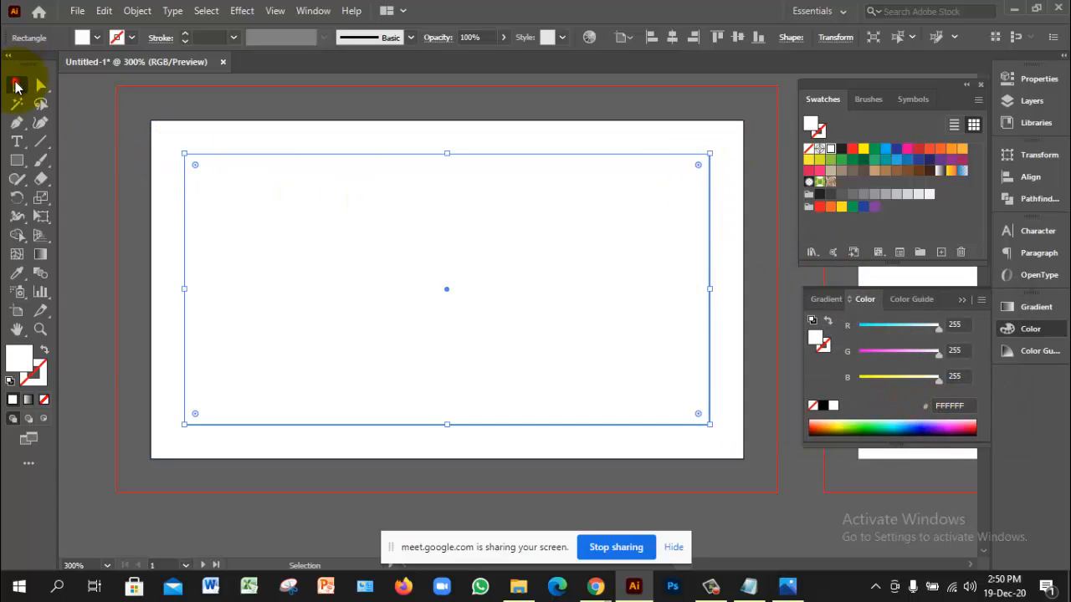
Step: Undo the accidental rectangle moves and reselect the inner rectangle
{"action": "left_click", "coordinate": [283, 245]}
{"action": "left_click_drag", "start_coordinate": [316, 236], "coordinate": [298, 363]}
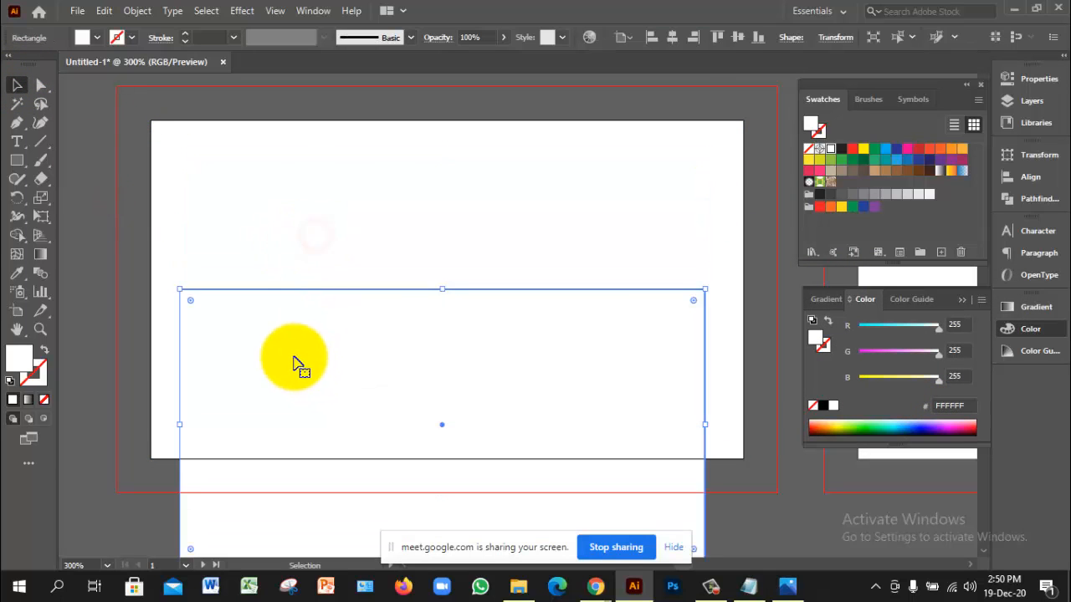
{"action": "left_click", "coordinate": [215, 191]}
{"action": "left_click_drag", "start_coordinate": [270, 196], "coordinate": [318, 220]}
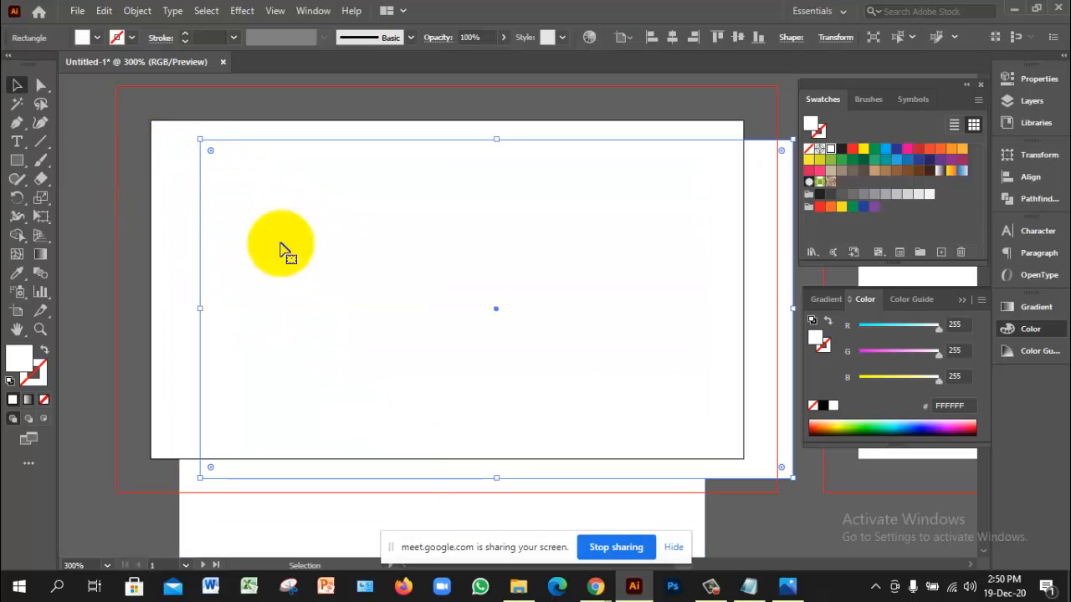
{"action": "key", "text": "ctrl+z"}
{"action": "key", "text": "ctrl+z"}
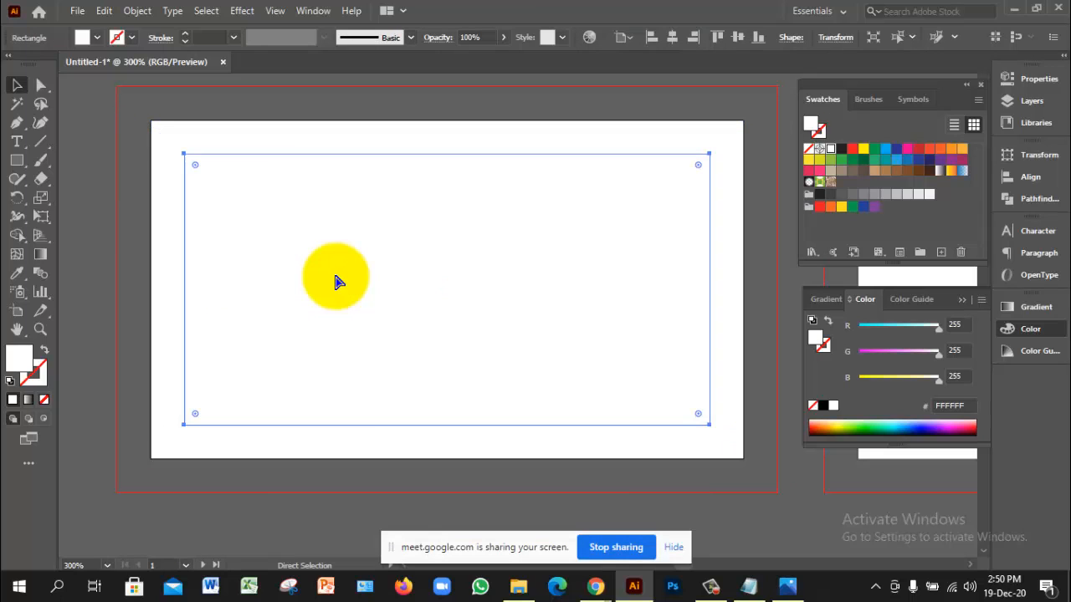
{"action": "left_click", "coordinate": [686, 423]}
{"action": "left_click", "coordinate": [769, 487]}
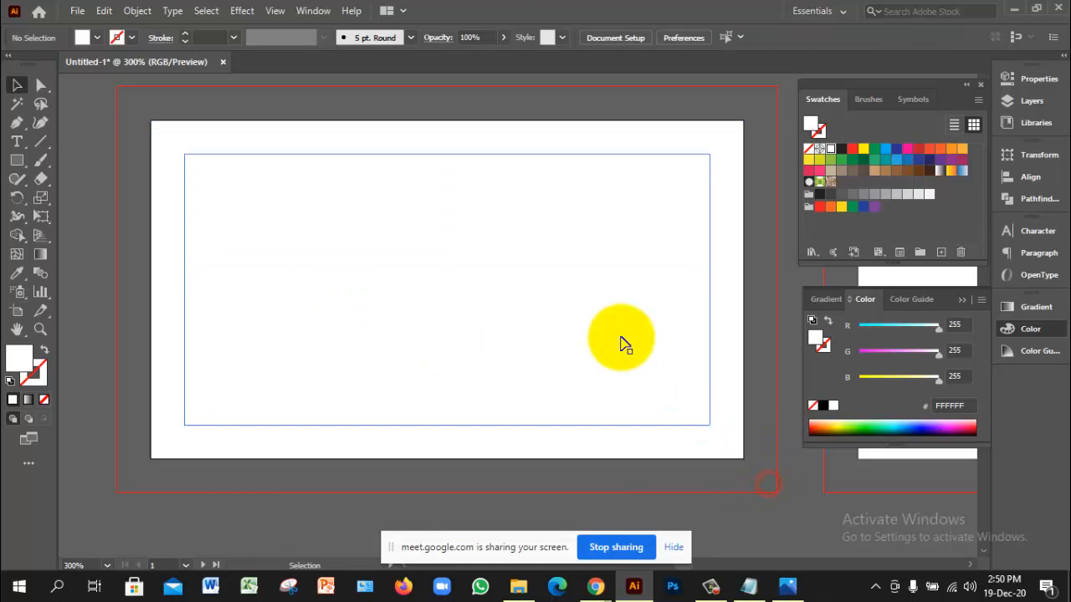
{"action": "left_click", "coordinate": [620, 341]}
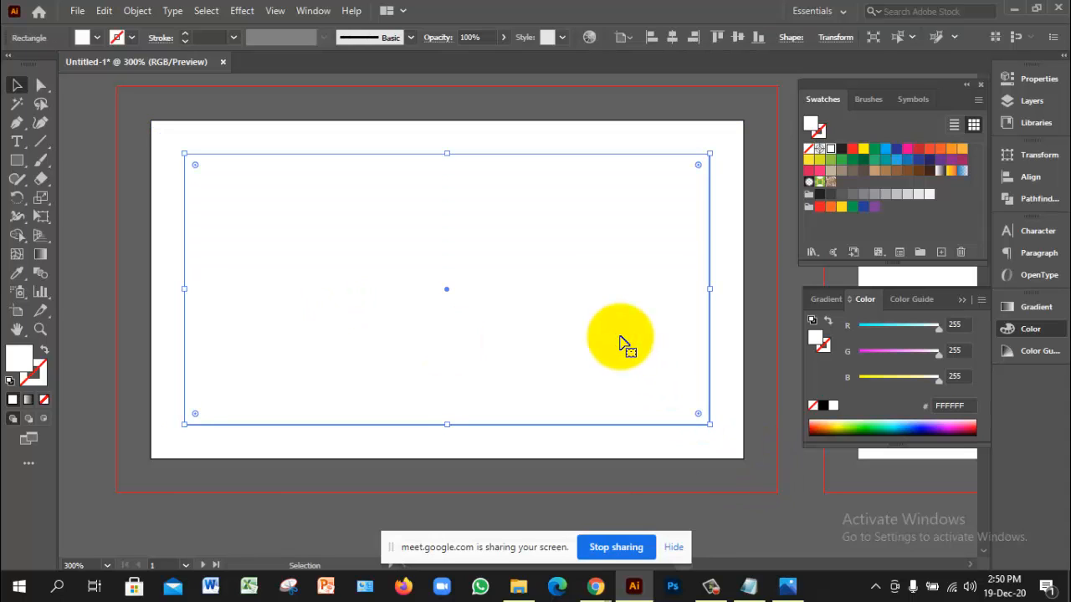
Step: Fill the outer card rectangle with orange FBB040
{"action": "left_click", "coordinate": [726, 328]}
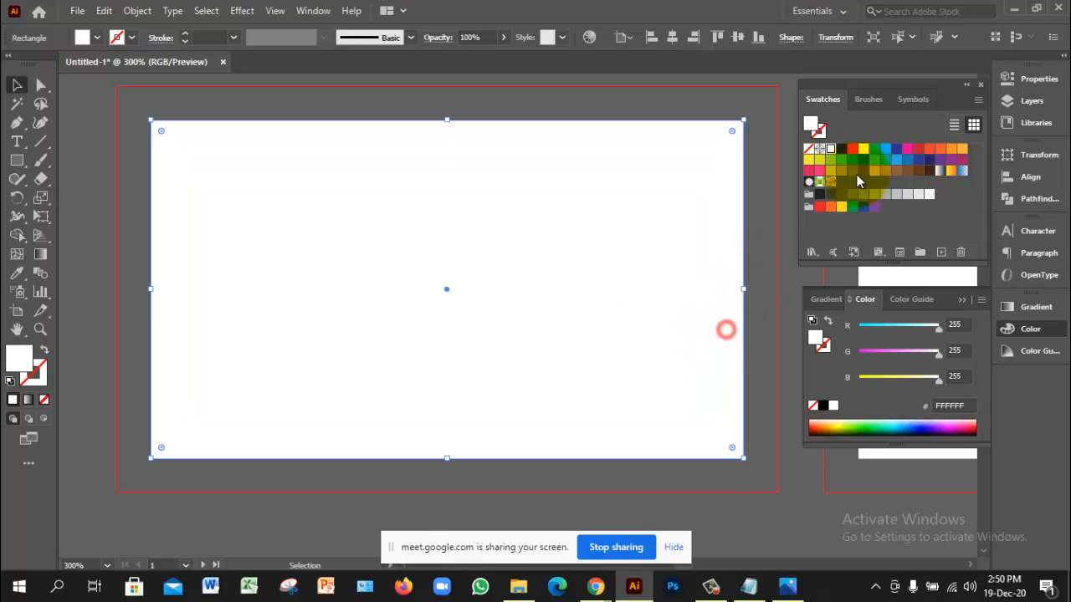
{"action": "left_click", "coordinate": [962, 151]}
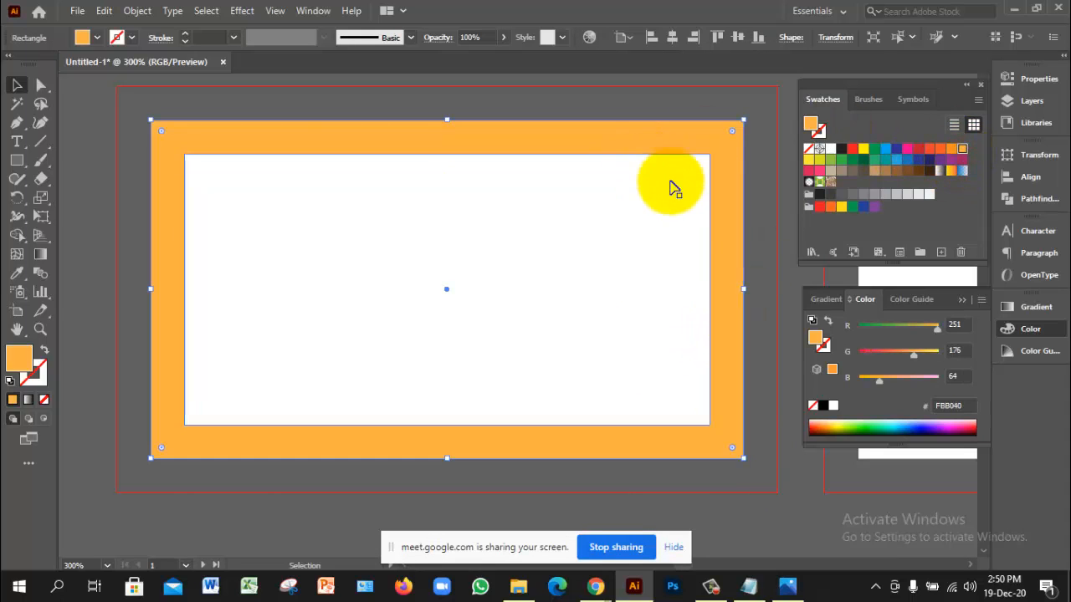
{"action": "left_click", "coordinate": [773, 322]}
{"action": "left_click", "coordinate": [736, 287]}
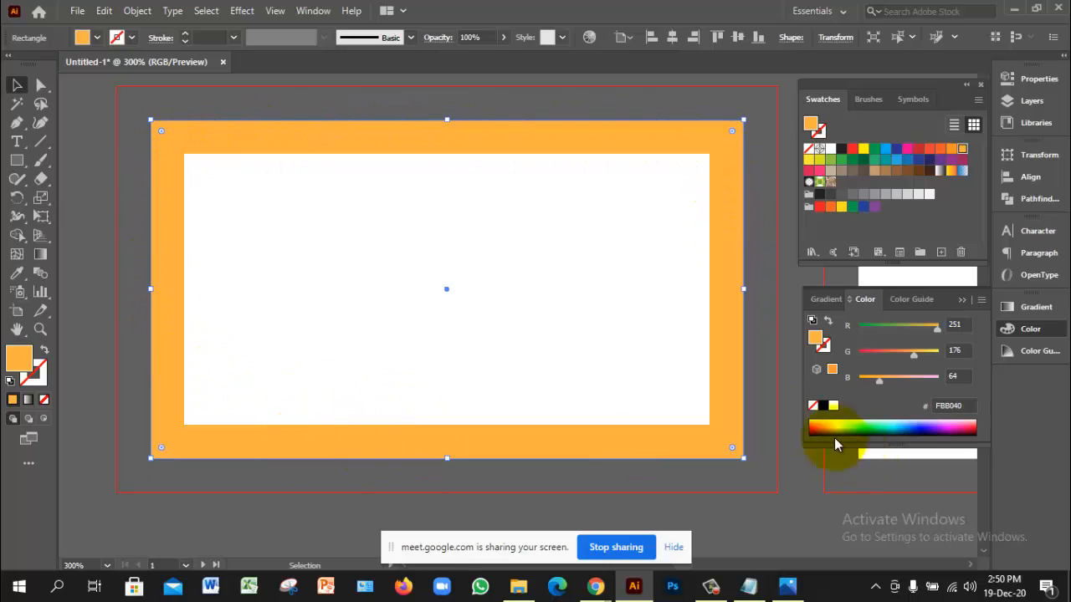
Step: Fill the inner rectangle with light grey F1F2F2, then select the orange frame
{"action": "left_click", "coordinate": [656, 346]}
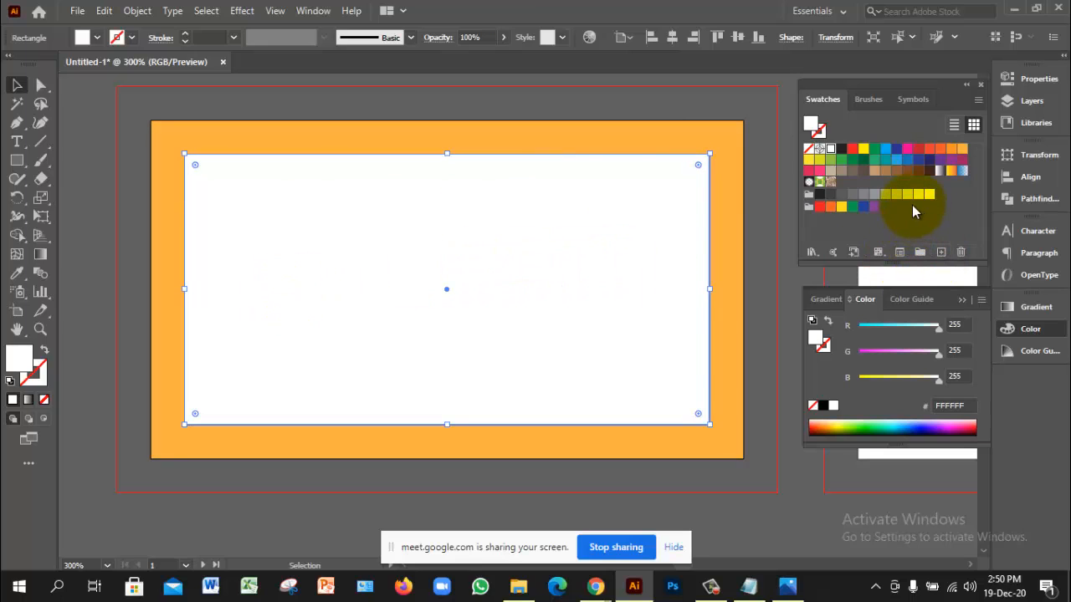
{"action": "left_click", "coordinate": [884, 194]}
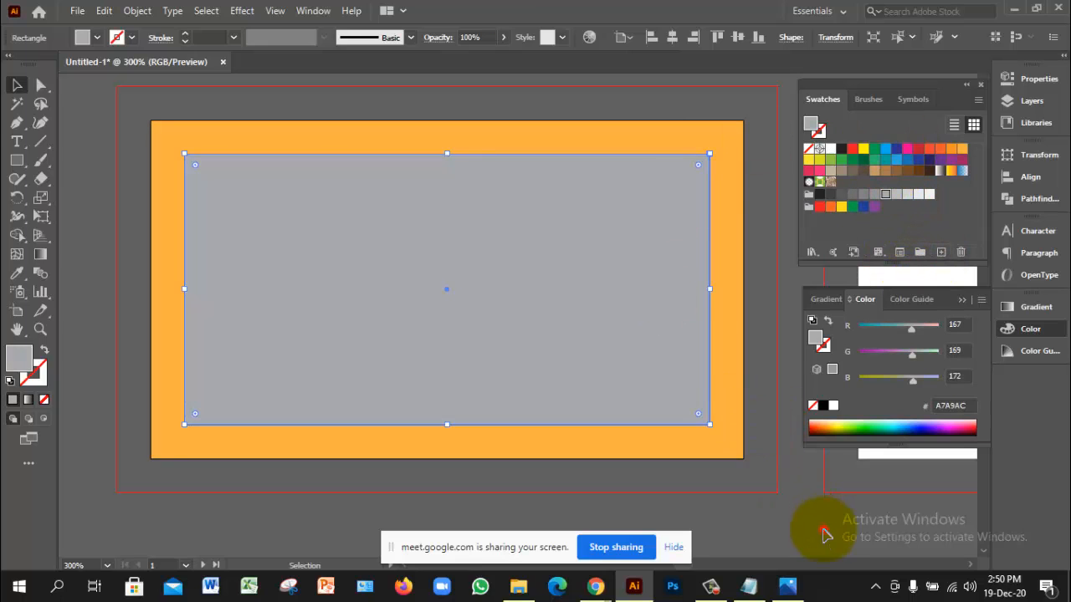
{"action": "left_click", "coordinate": [825, 461]}
{"action": "left_click", "coordinate": [624, 376]}
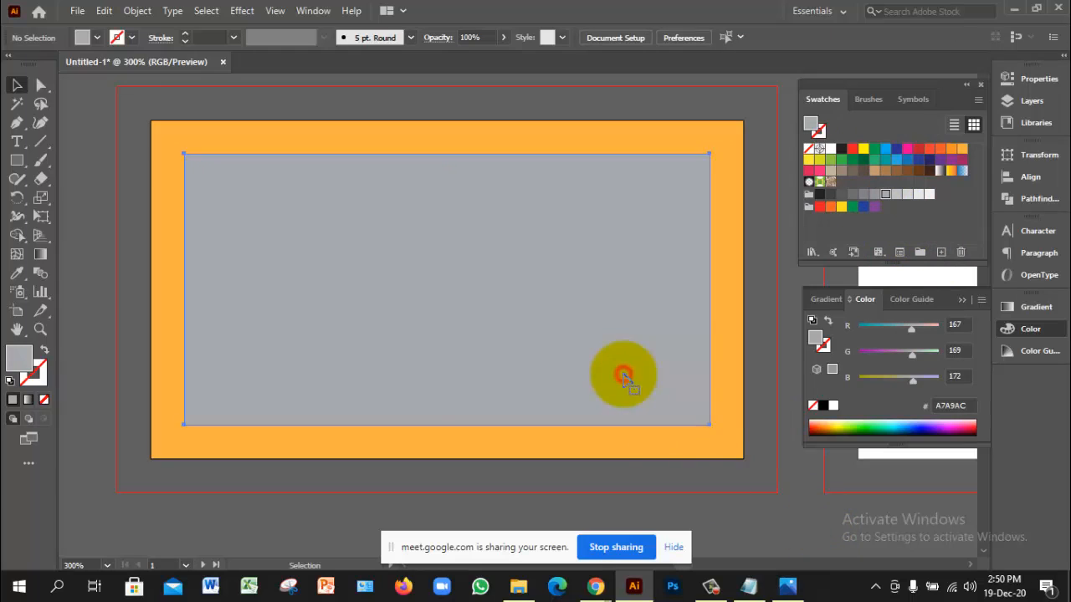
{"action": "left_click", "coordinate": [928, 195]}
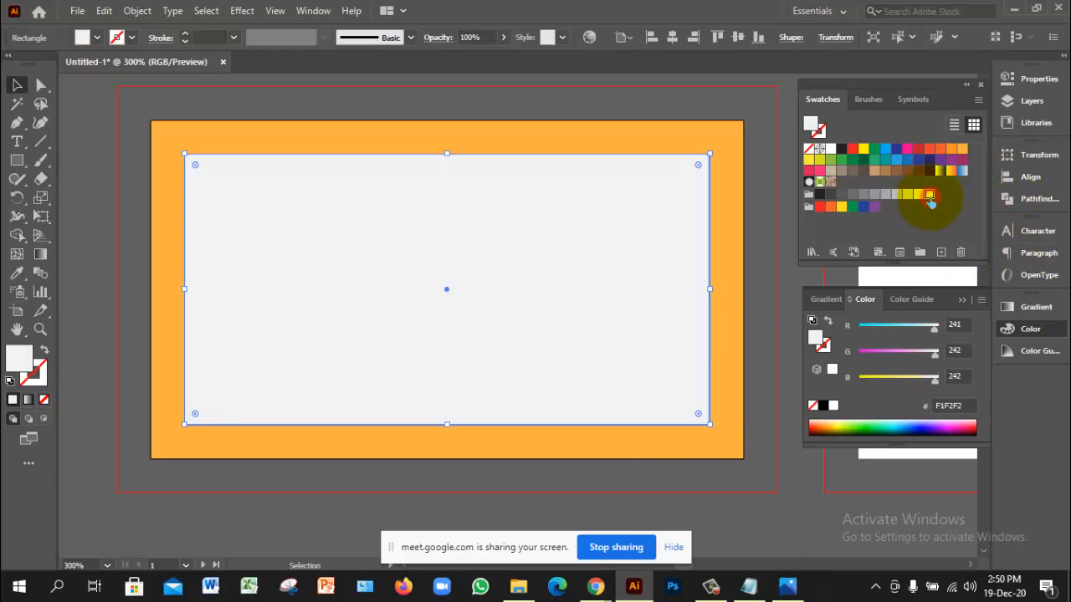
{"action": "left_click", "coordinate": [831, 521]}
{"action": "left_click", "coordinate": [721, 429]}
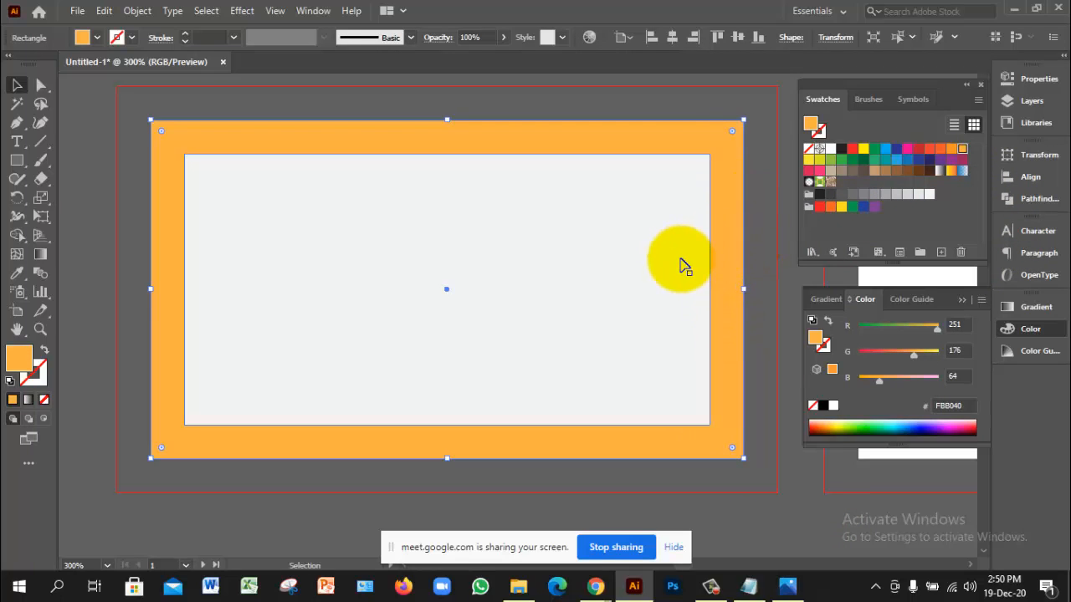
{"action": "left_click", "coordinate": [466, 279], "text": "ctrl+alt"}
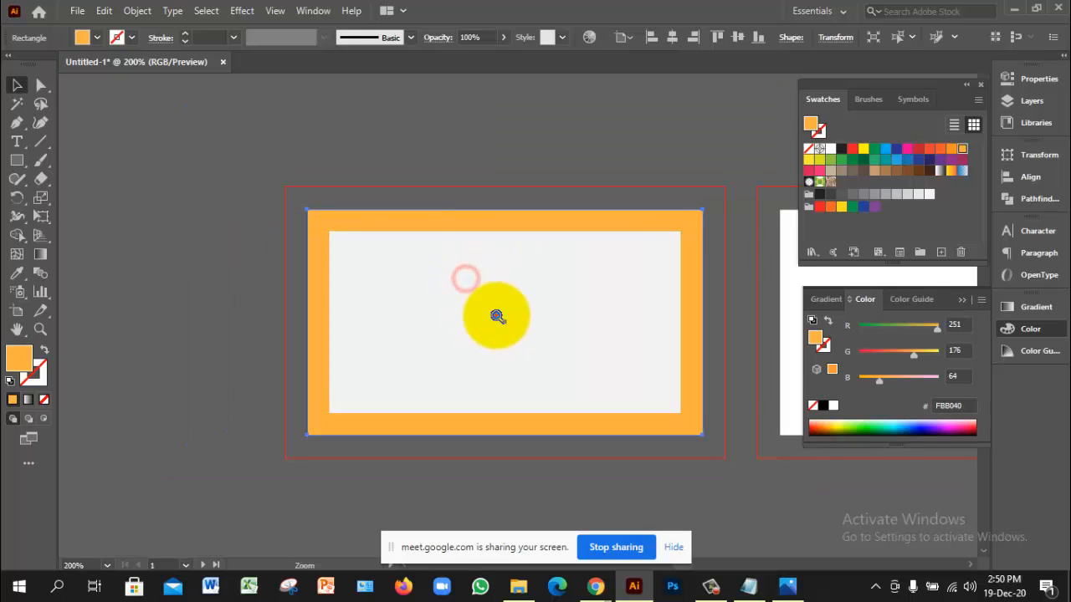
{"action": "left_click", "coordinate": [496, 315], "text": "ctrl"}
{"action": "left_click", "coordinate": [496, 315], "text": "ctrl"}
{"action": "left_click_drag", "start_coordinate": [557, 301], "coordinate": [477, 299]}
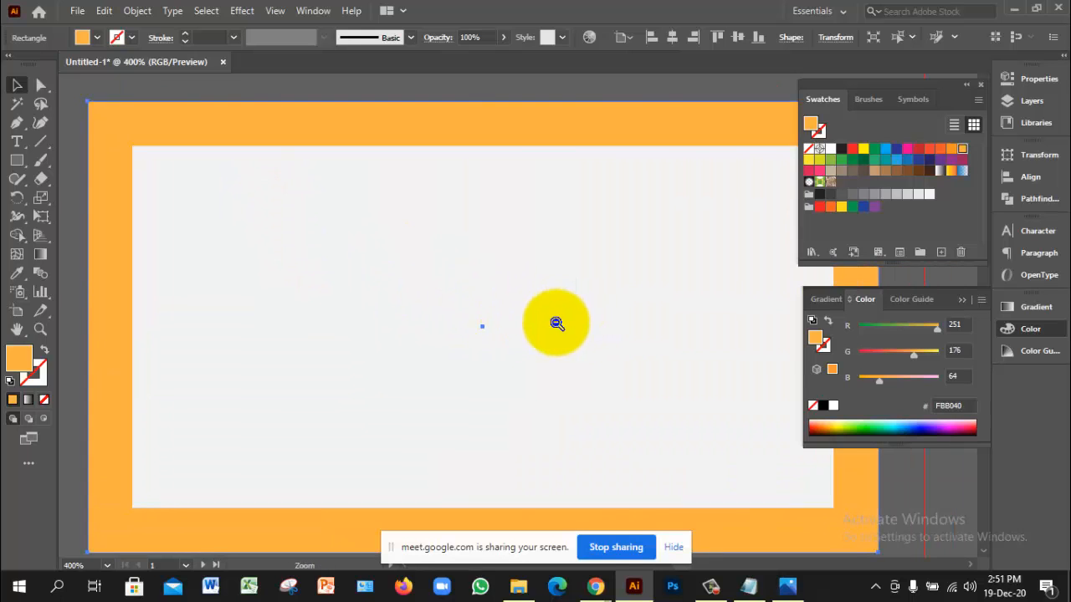
{"action": "left_click", "coordinate": [555, 323], "text": "ctrl+alt"}
{"action": "left_click_drag", "start_coordinate": [658, 307], "coordinate": [528, 282]}
{"action": "left_click", "coordinate": [490, 270]}
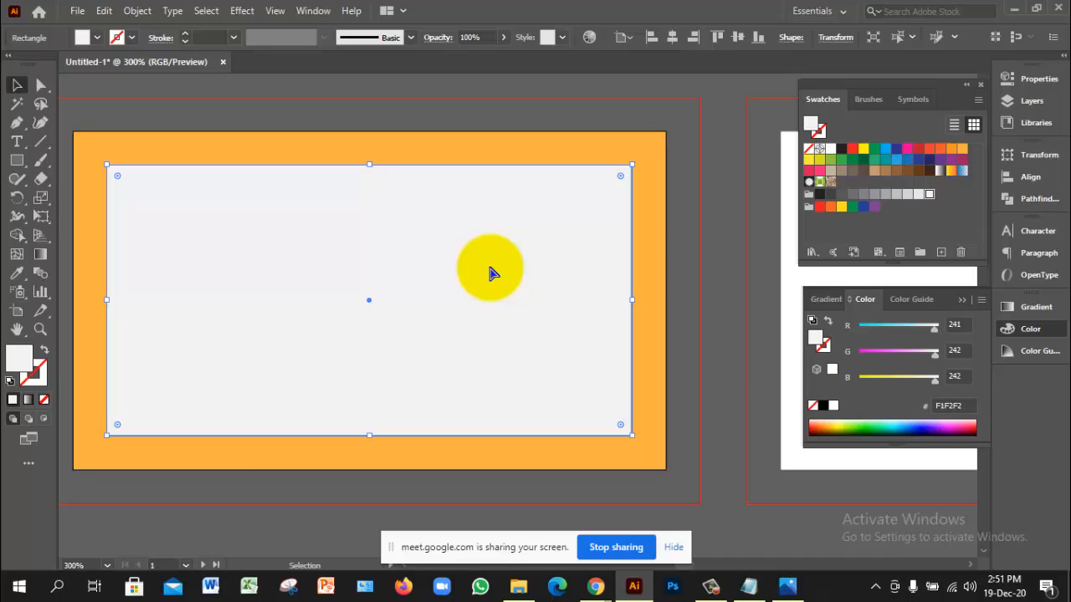
{"action": "key", "text": "ctrl+2"}
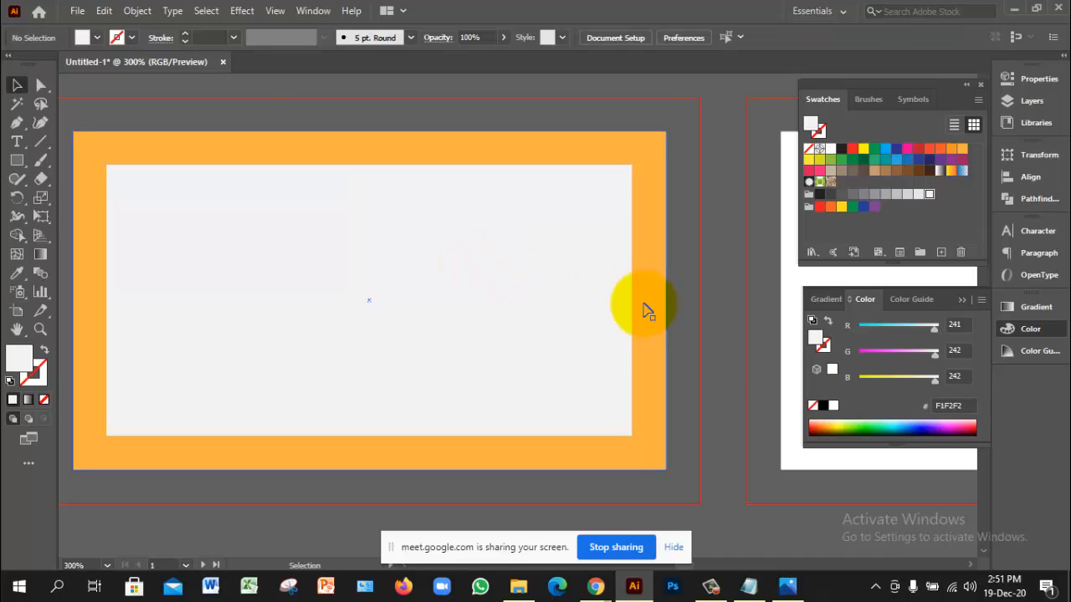
{"action": "left_click", "coordinate": [654, 298]}
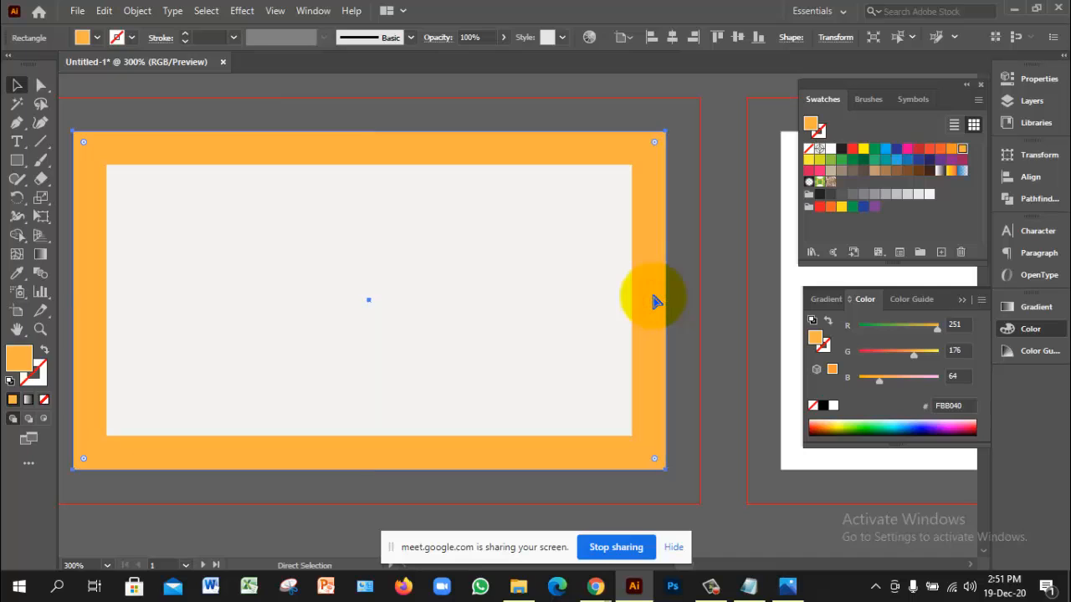
{"action": "key", "text": "ctrl+2"}
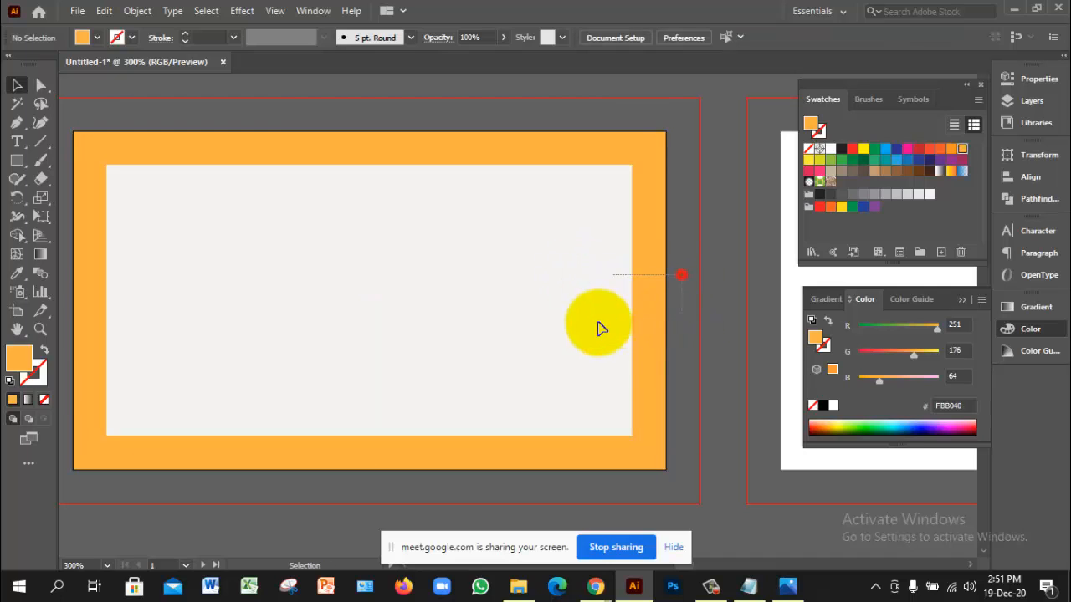
{"action": "left_click_drag", "start_coordinate": [598, 322], "coordinate": [588, 324]}
{"action": "left_click_drag", "start_coordinate": [555, 271], "coordinate": [648, 316]}
{"action": "left_click", "coordinate": [542, 344], "text": "ctrl+alt"}
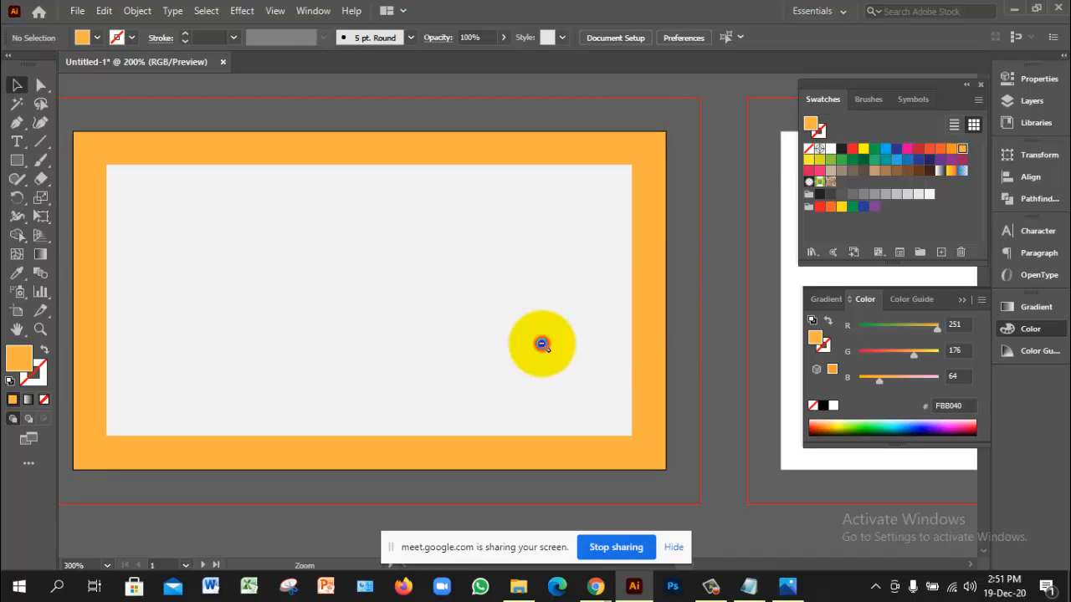
{"action": "left_click", "coordinate": [487, 291], "text": "ctrl"}
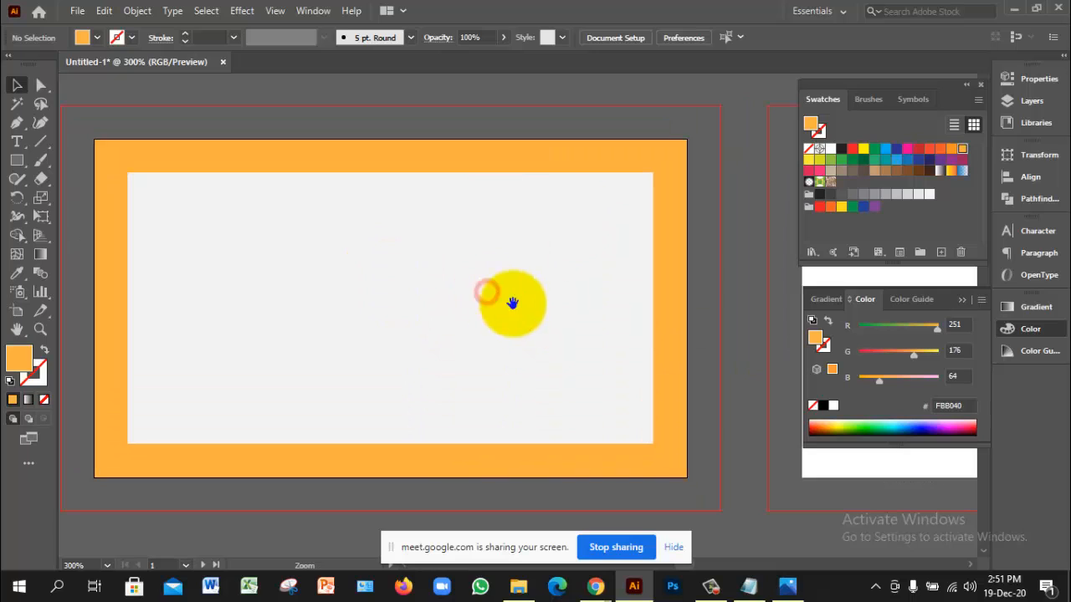
{"action": "left_click", "coordinate": [604, 316], "text": "ctrl+alt"}
{"action": "left_click", "coordinate": [605, 315], "text": "ctrl+alt"}
{"action": "left_click_drag", "start_coordinate": [676, 315], "coordinate": [641, 310]}
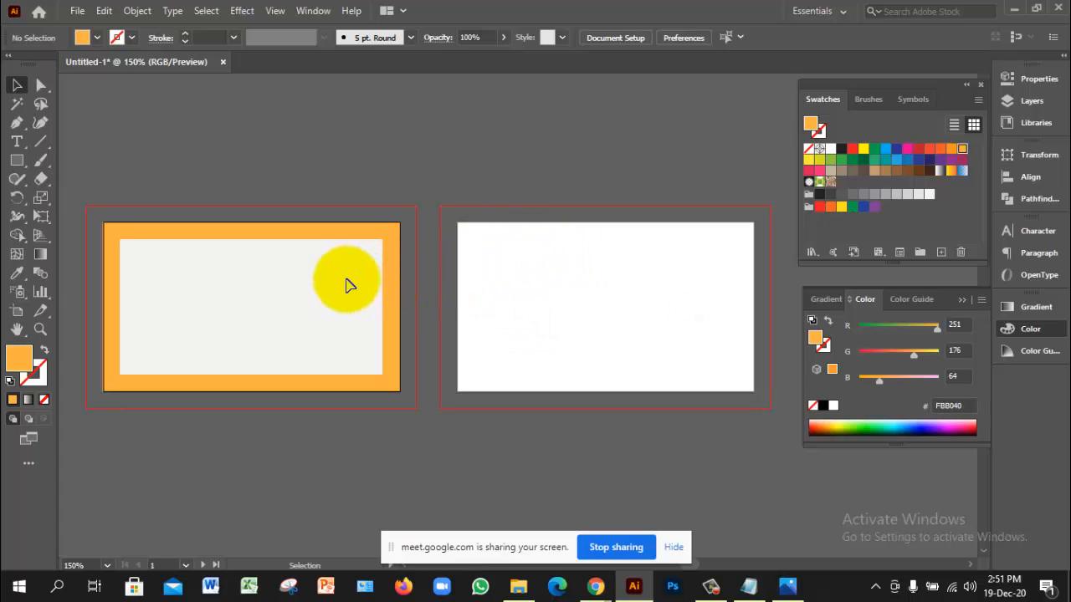
{"action": "left_click", "coordinate": [136, 11]}
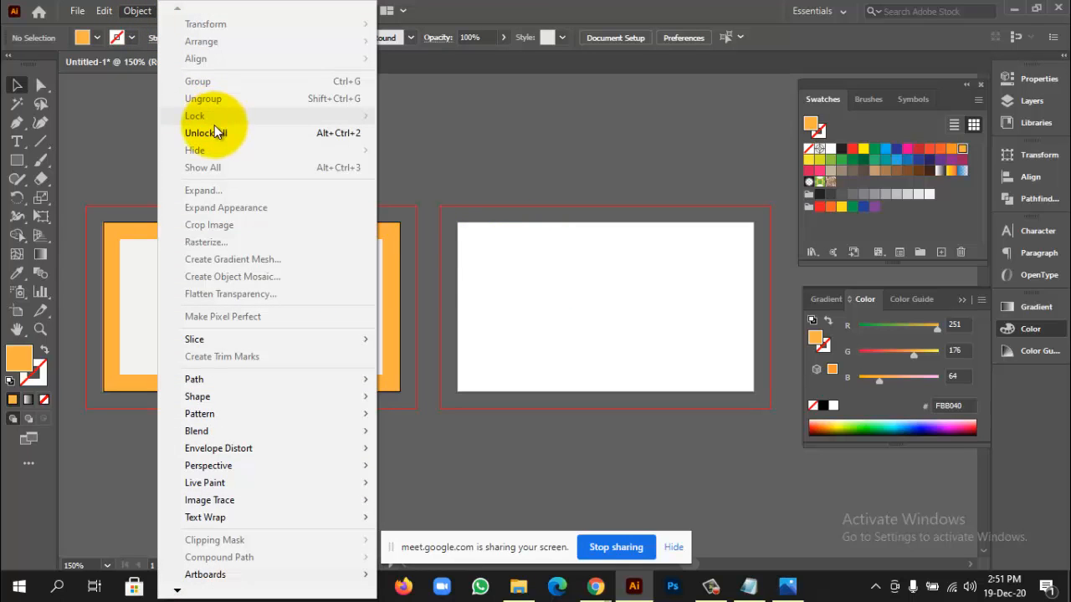
Step: Unlock all artwork and Alt-drag a copy of both card rectangles to the right artboard
{"action": "left_click", "coordinate": [214, 133]}
{"action": "left_click_drag", "start_coordinate": [301, 192], "coordinate": [416, 345]}
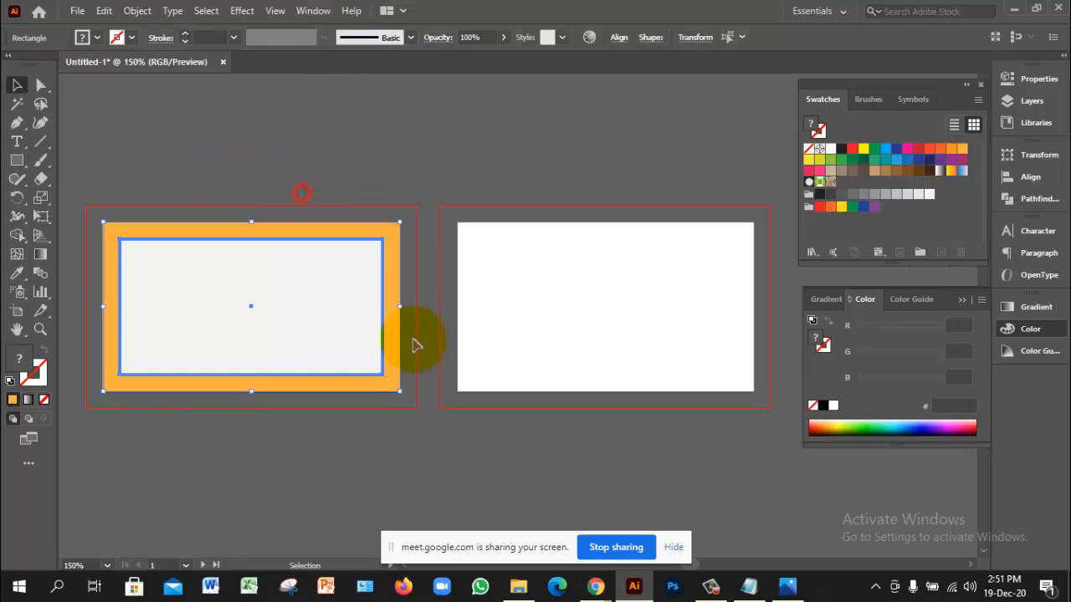
{"action": "left_click_drag", "start_coordinate": [326, 308], "coordinate": [681, 308]}
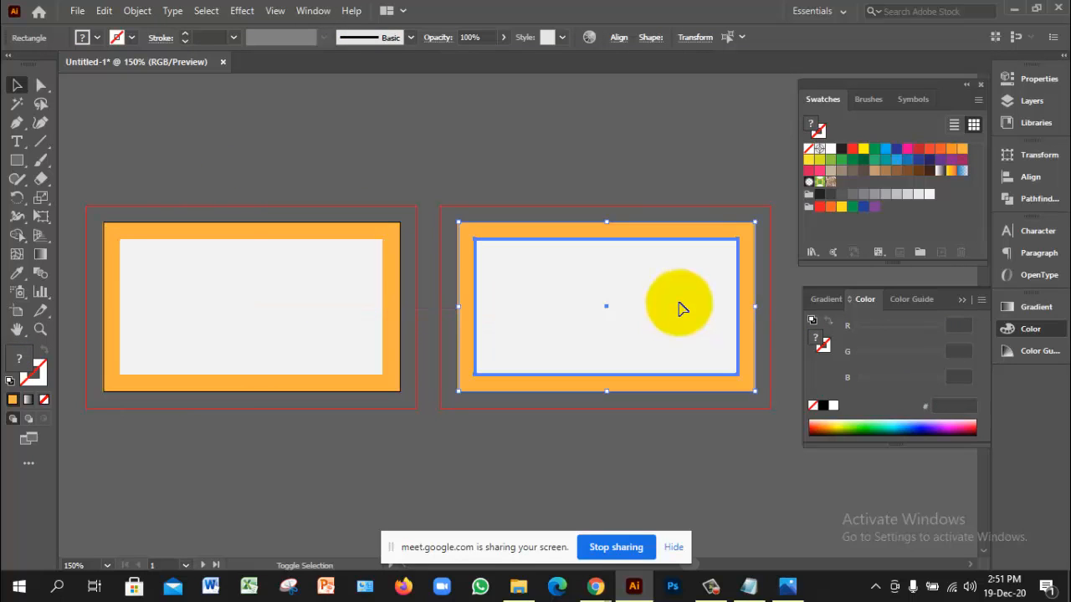
{"action": "left_click", "coordinate": [682, 451]}
{"action": "left_click", "coordinate": [503, 177]}
{"action": "left_click_drag", "start_coordinate": [667, 382], "coordinate": [688, 232]}
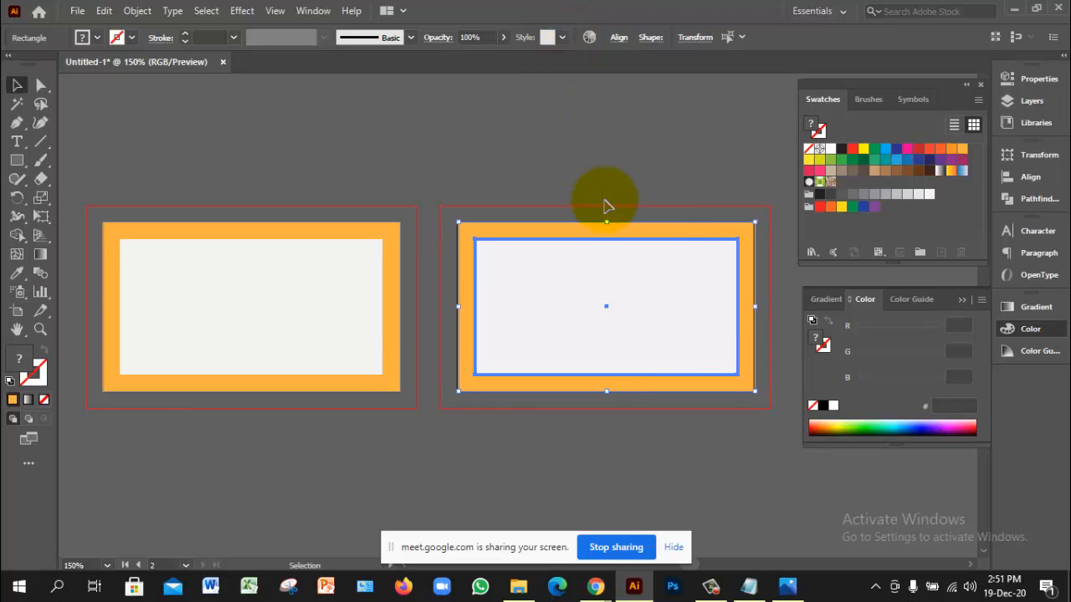
Step: Centre the copied card horizontally and vertically on its artboard using Align To Artboard
{"action": "left_click", "coordinate": [618, 38]}
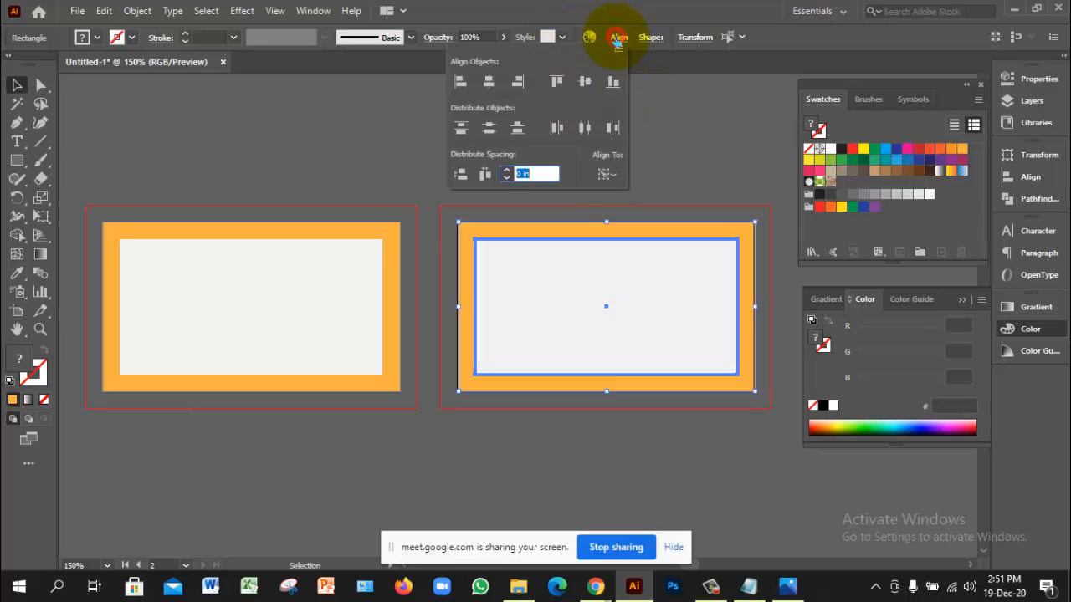
{"action": "left_click", "coordinate": [614, 176]}
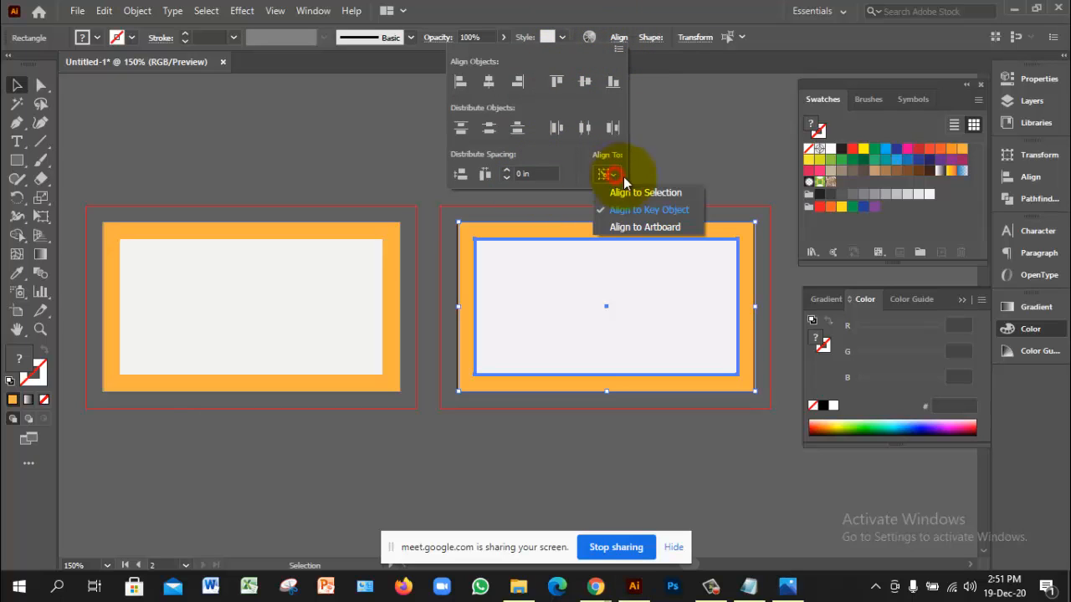
{"action": "left_click", "coordinate": [672, 228]}
{"action": "left_click", "coordinate": [486, 81]}
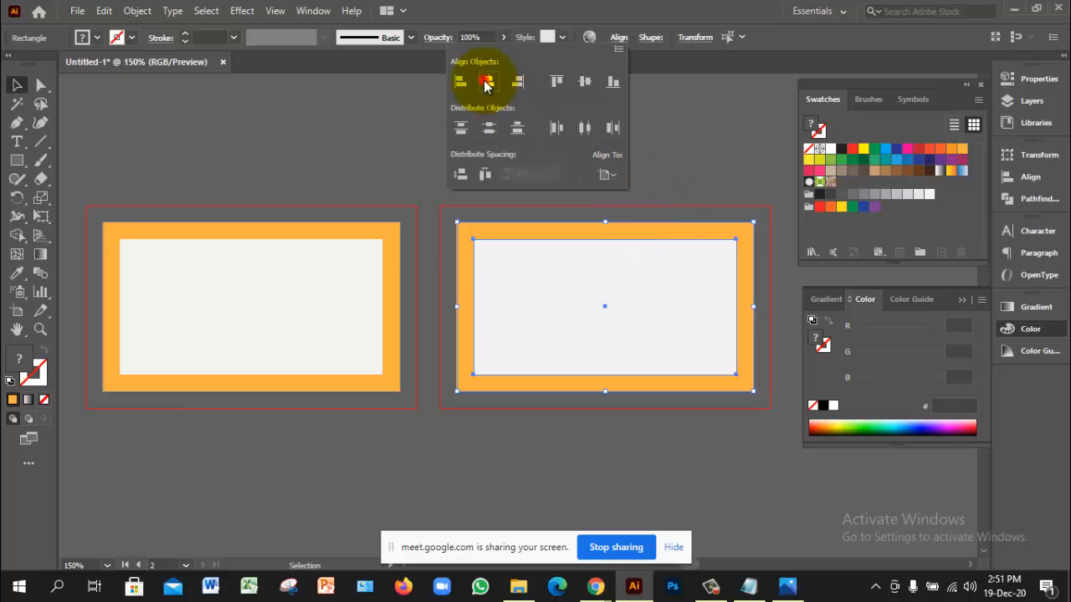
{"action": "left_click", "coordinate": [585, 81]}
{"action": "left_click", "coordinate": [669, 159]}
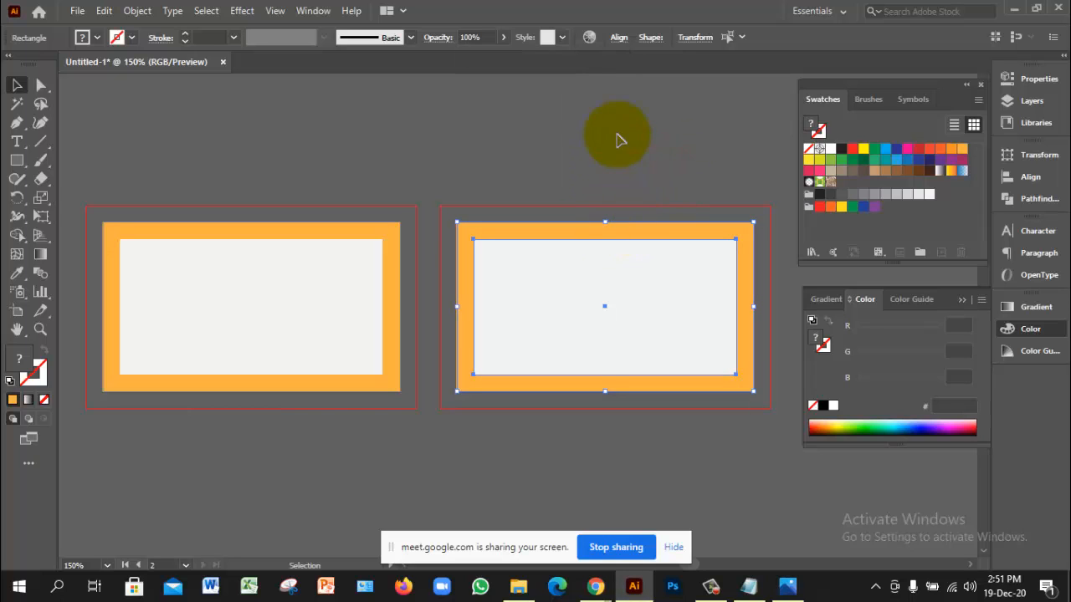
{"action": "left_click", "coordinate": [617, 134]}
{"action": "left_click", "coordinate": [516, 195]}
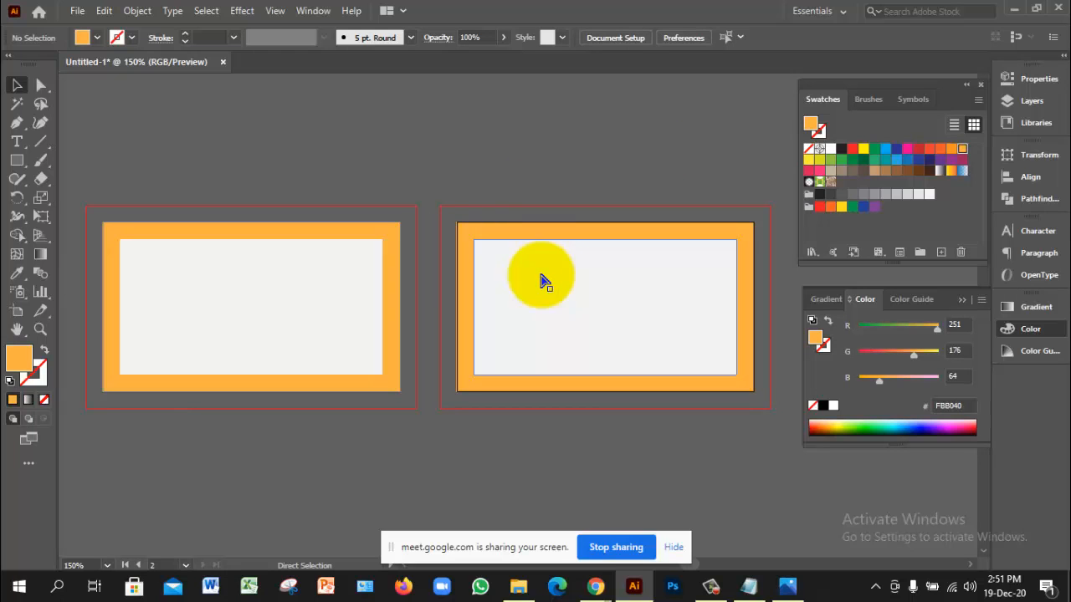
Step: In the save dialog, create a folder named '47 class' and open it
{"action": "key", "text": "ctrl+s"}
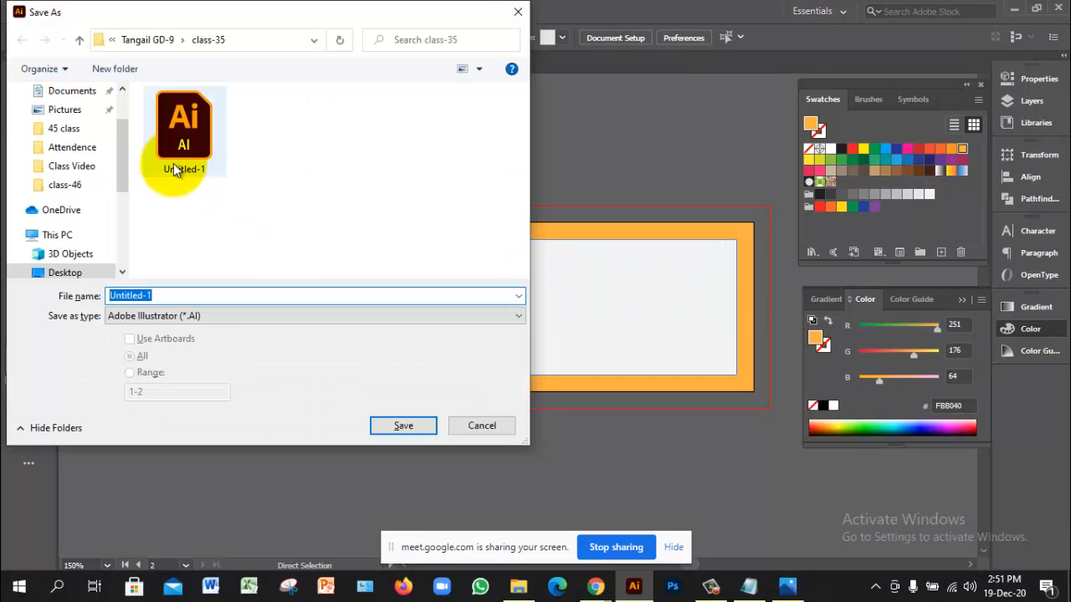
{"action": "left_click", "coordinate": [158, 39]}
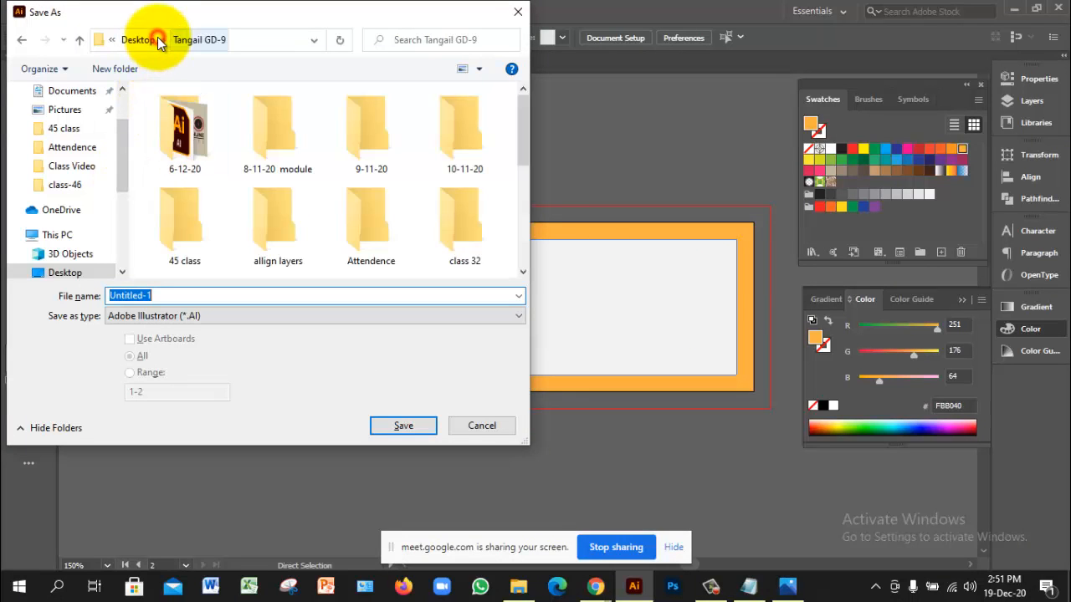
{"action": "scroll", "coordinate": [433, 170], "scroll_direction": "down", "scroll_amount": 2}
{"action": "scroll", "coordinate": [432, 172], "scroll_direction": "down", "scroll_amount": 1}
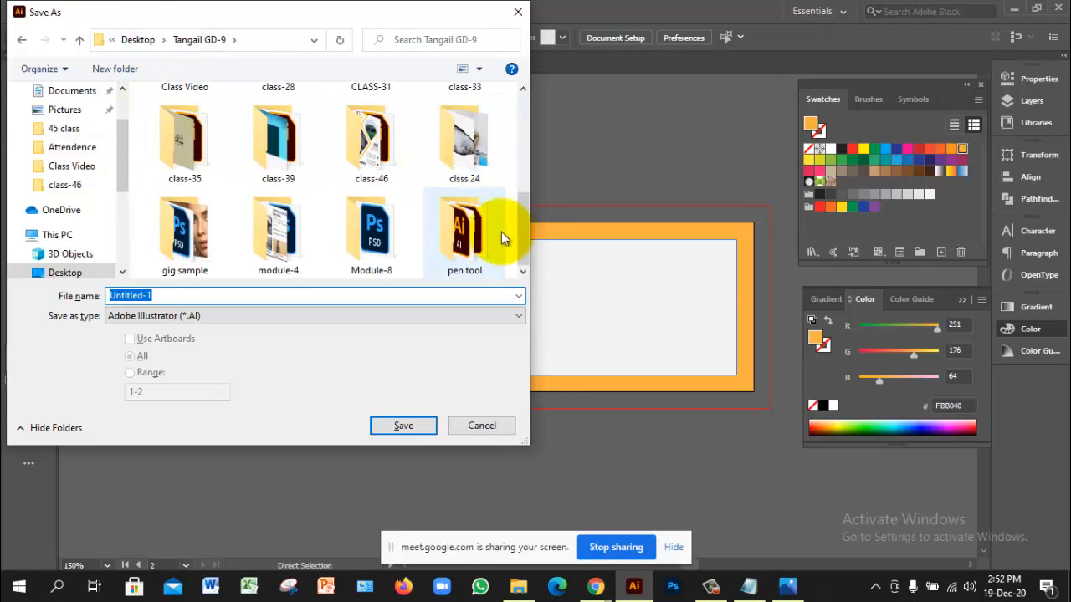
{"action": "left_click", "coordinate": [509, 179]}
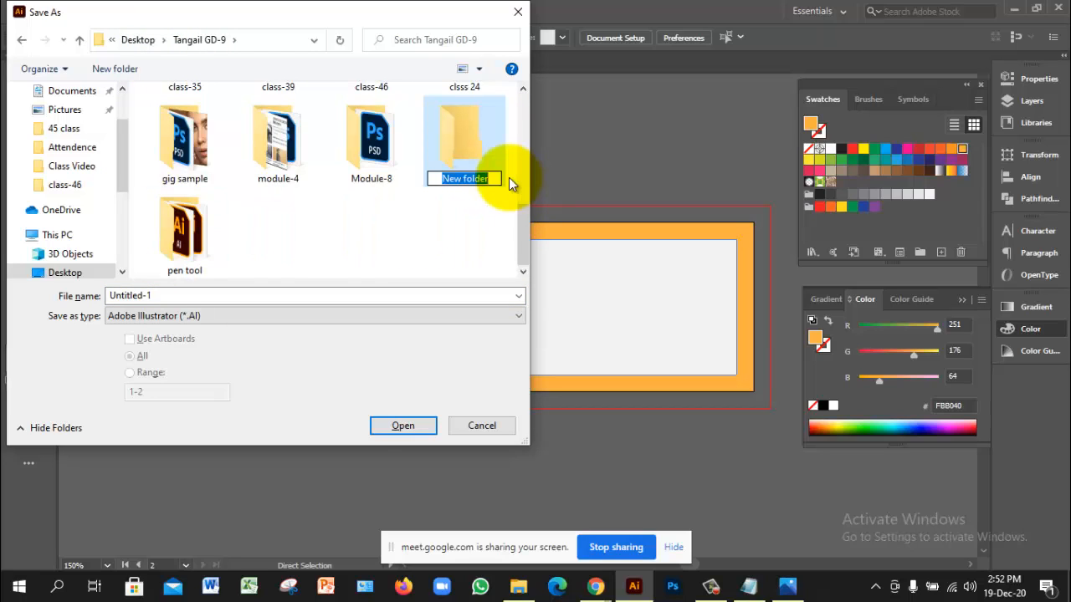
{"action": "type", "text": "4"}
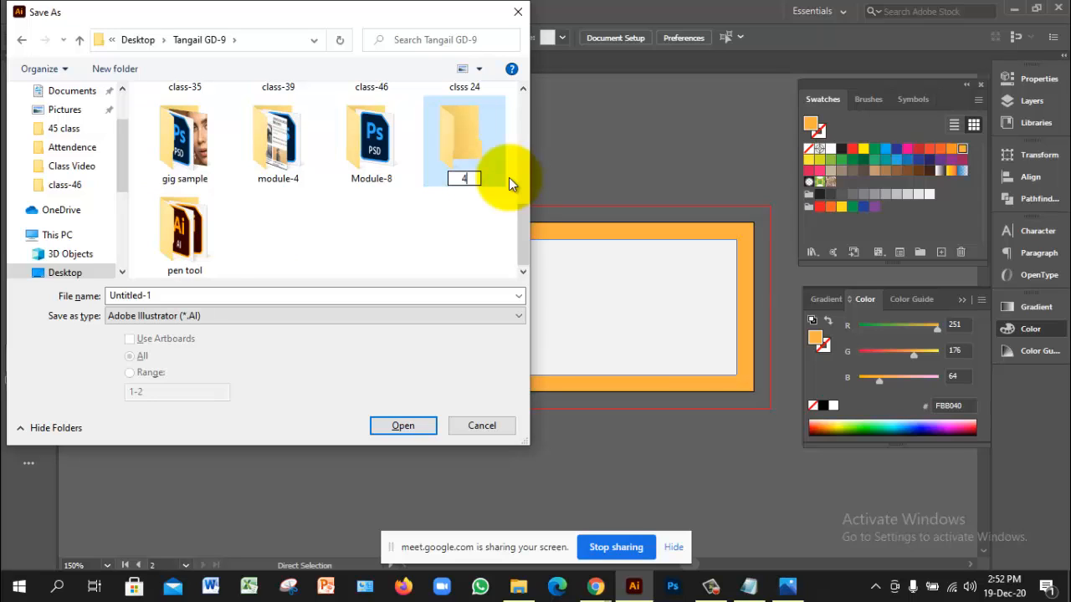
{"action": "type", "text": "7 class"}
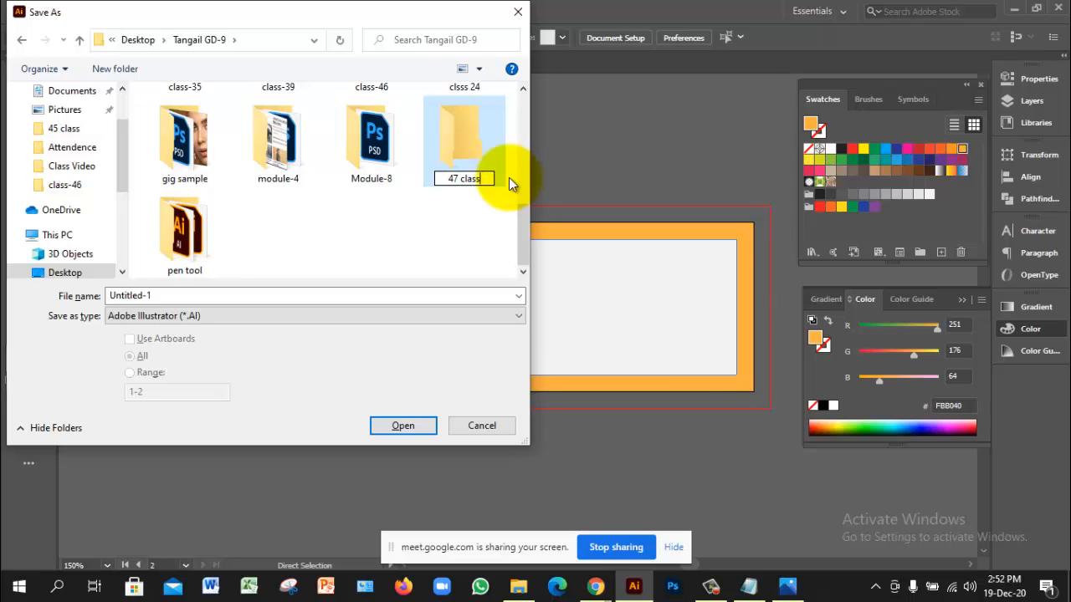
{"action": "left_click", "coordinate": [460, 229]}
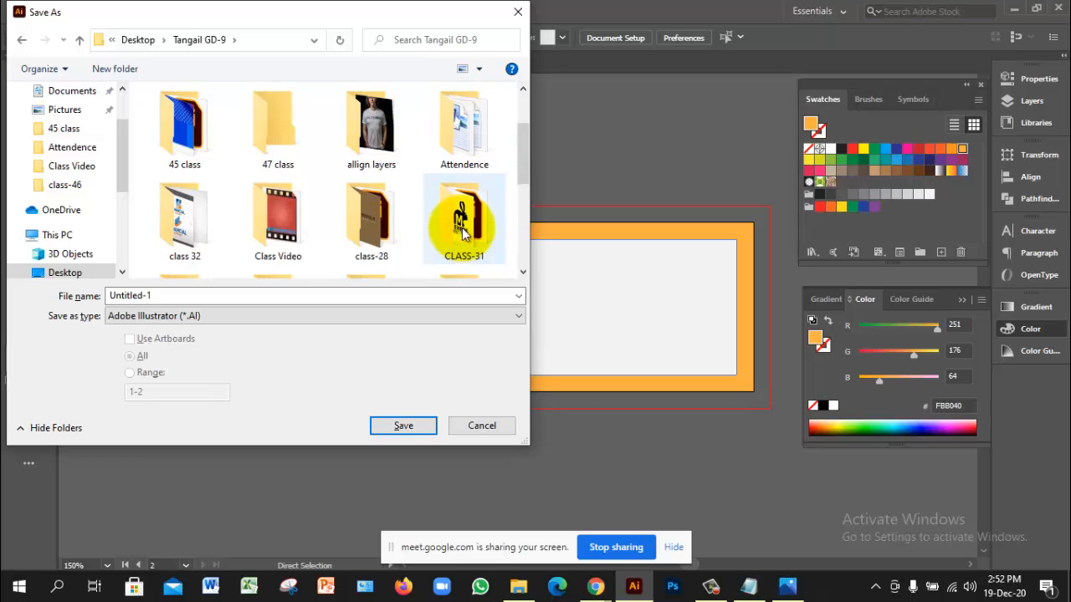
{"action": "left_click", "coordinate": [262, 153]}
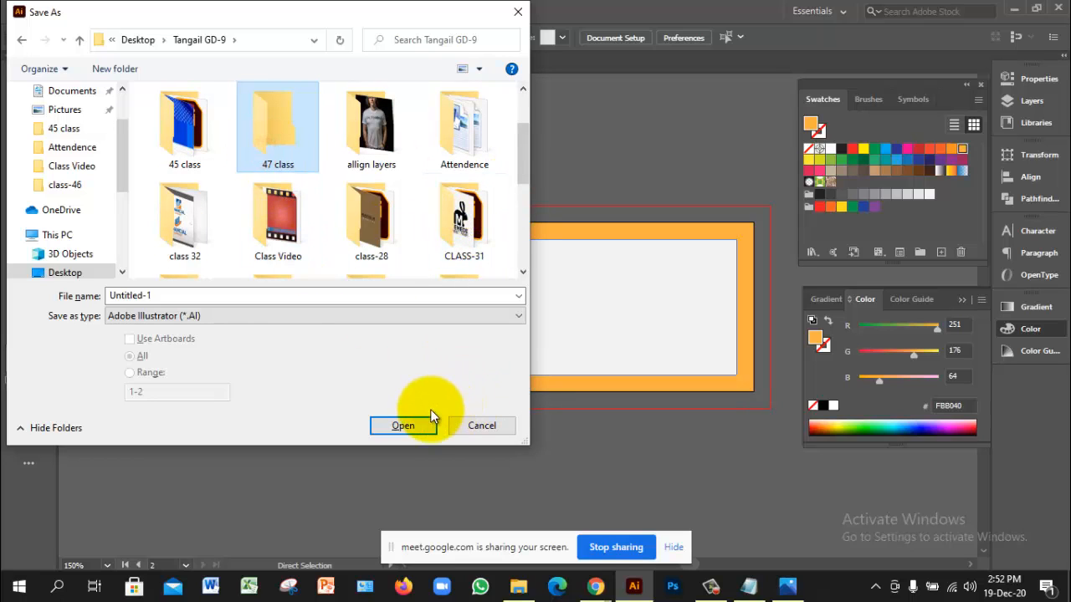
{"action": "left_click", "coordinate": [414, 426]}
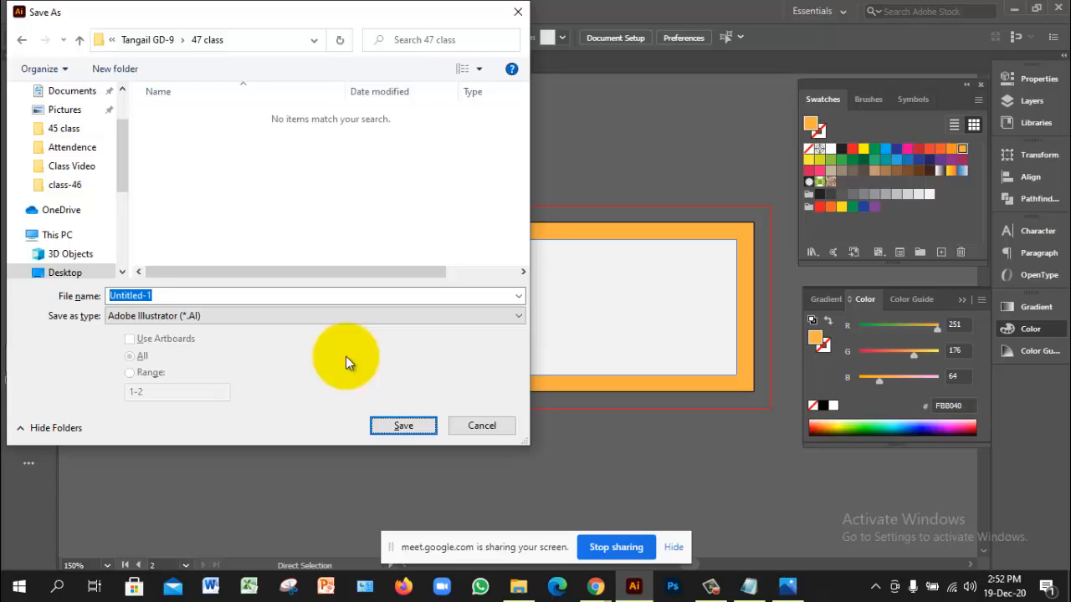
Step: Save the file as 'busicness card' with the default Illustrator options
{"action": "left_click", "coordinate": [277, 294]}
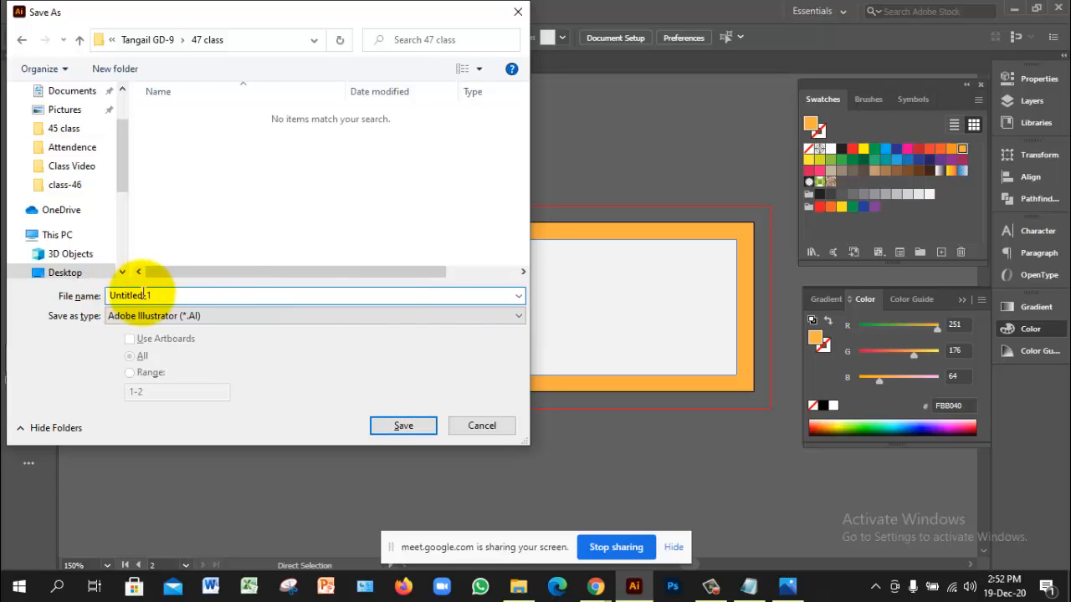
{"action": "left_click_drag", "start_coordinate": [167, 293], "coordinate": [107, 290]}
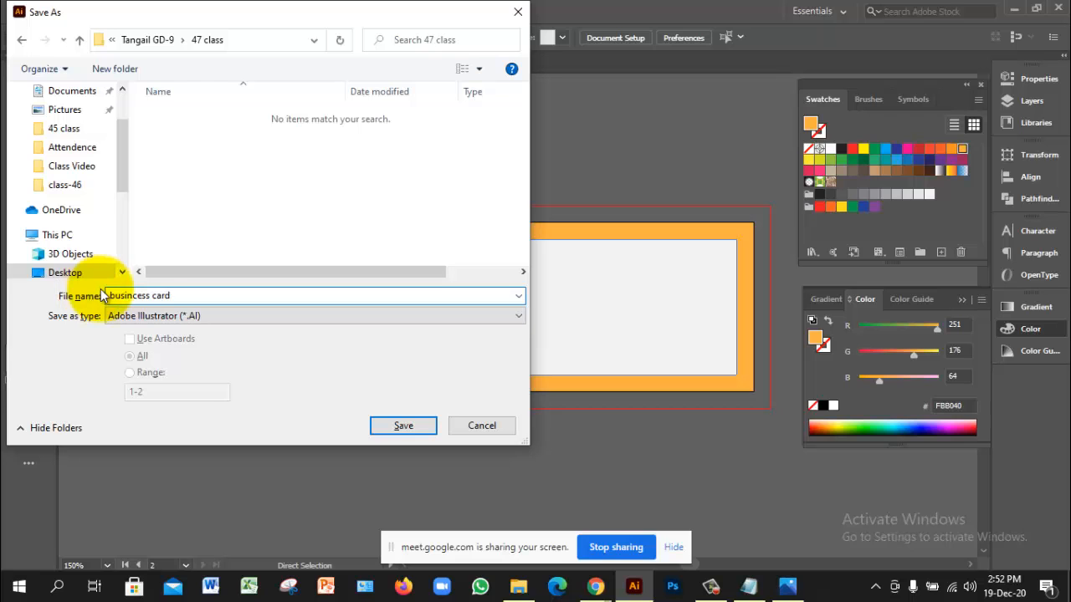
{"action": "left_click", "coordinate": [404, 425]}
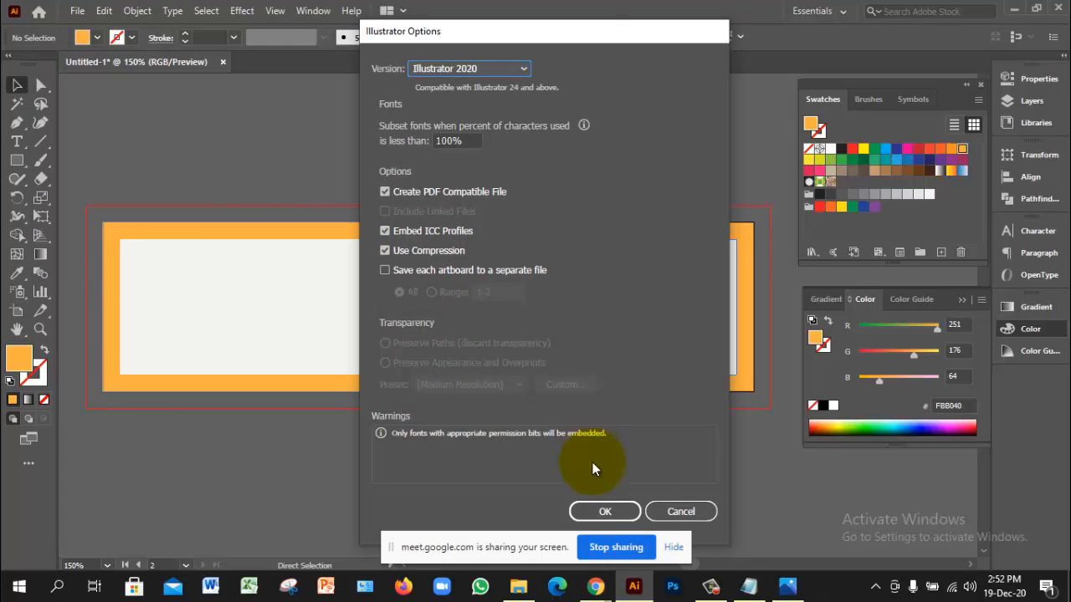
{"action": "left_click", "coordinate": [602, 511]}
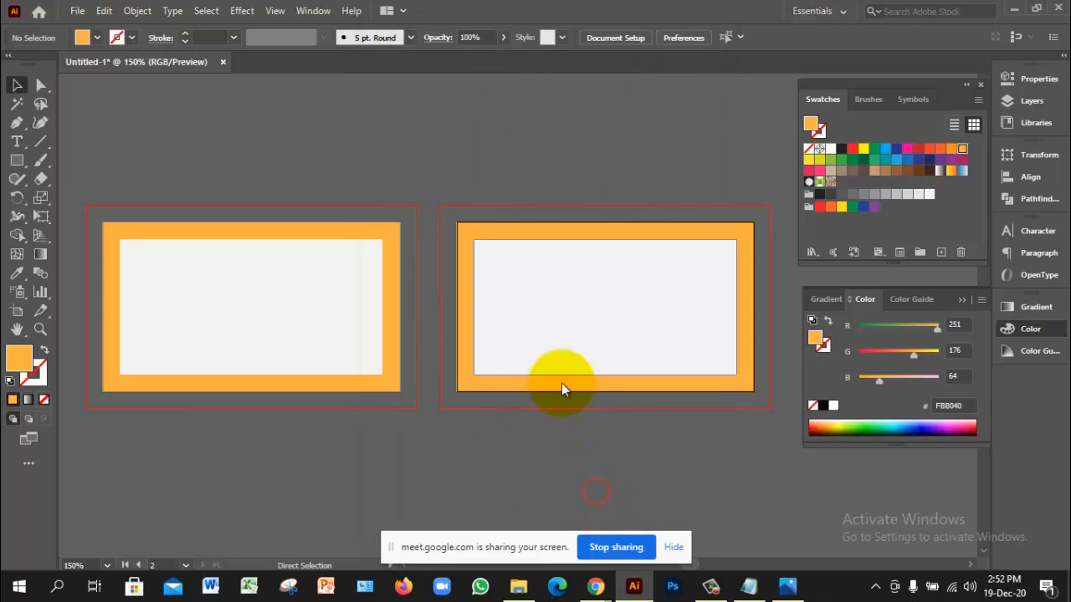
Step: Zoom in on the first card and select both of its rectangles
{"action": "left_click", "coordinate": [383, 329]}
{"action": "left_click", "coordinate": [380, 323]}
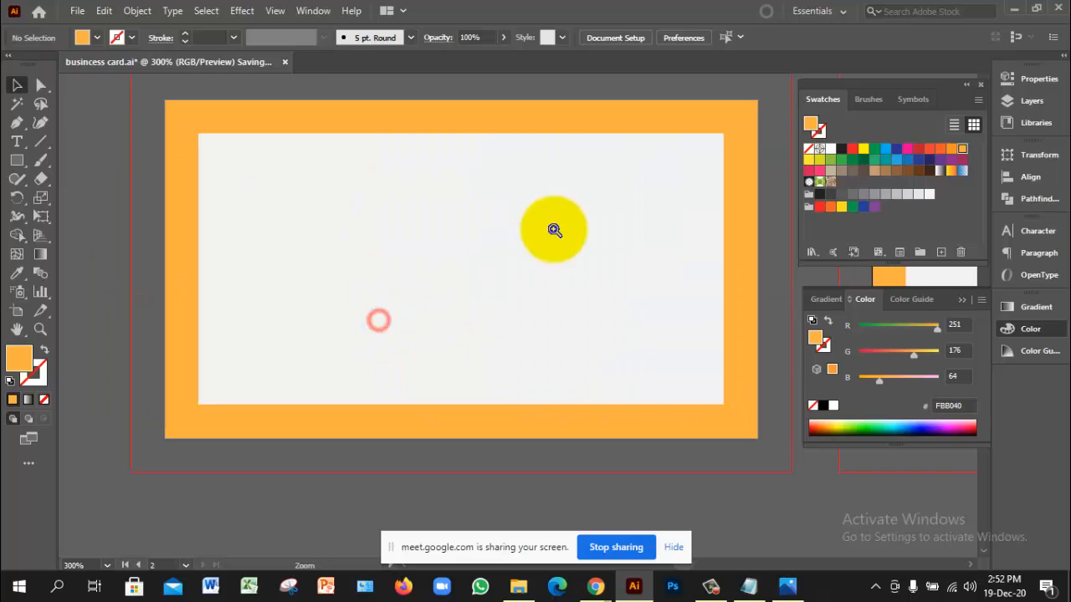
{"action": "left_click", "coordinate": [151, 284]}
{"action": "left_click", "coordinate": [102, 287]}
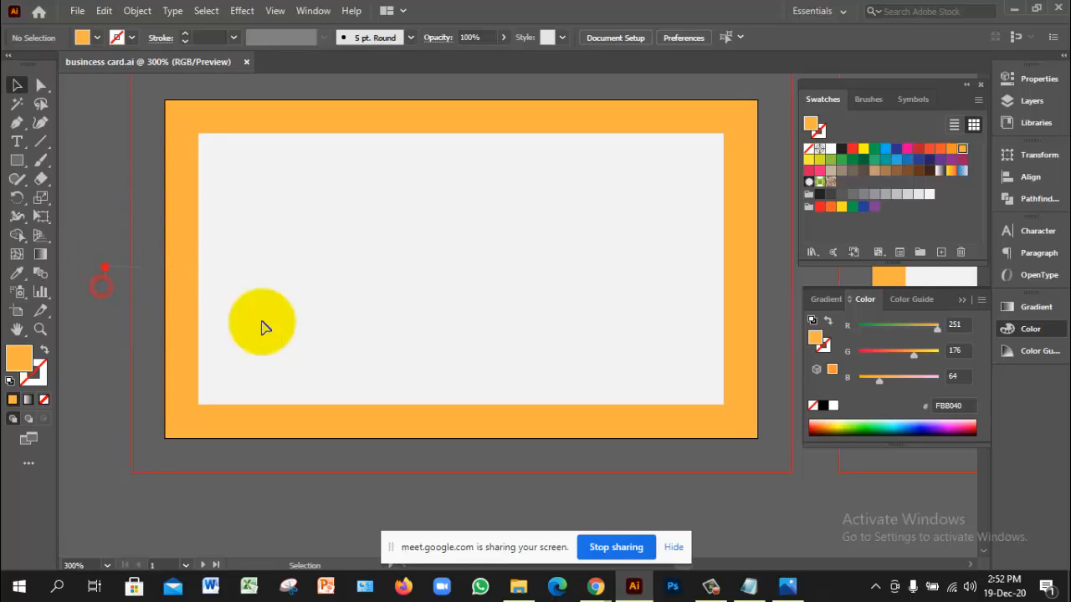
{"action": "key", "text": "ctrl+a"}
Step: Lock the frame and panel with Ctrl+2, recentre the view, and show rulers
{"action": "key", "text": "ctrl+2"}
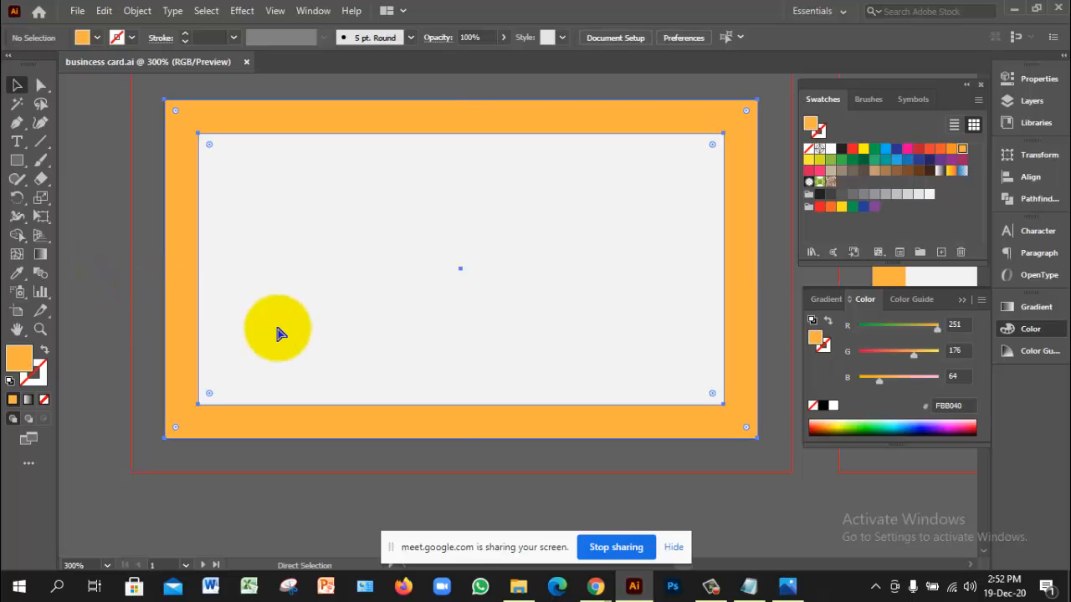
{"action": "left_click", "coordinate": [396, 352], "text": "ctrl+alt"}
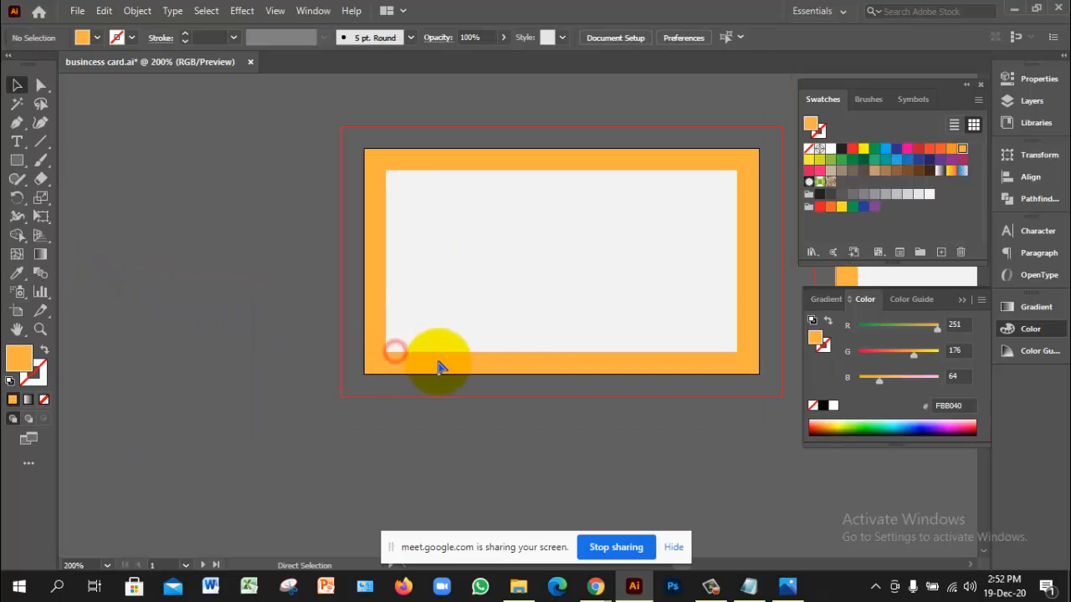
{"action": "left_click", "coordinate": [528, 305], "text": "ctrl"}
{"action": "left_click_drag", "start_coordinate": [589, 263], "coordinate": [628, 314]}
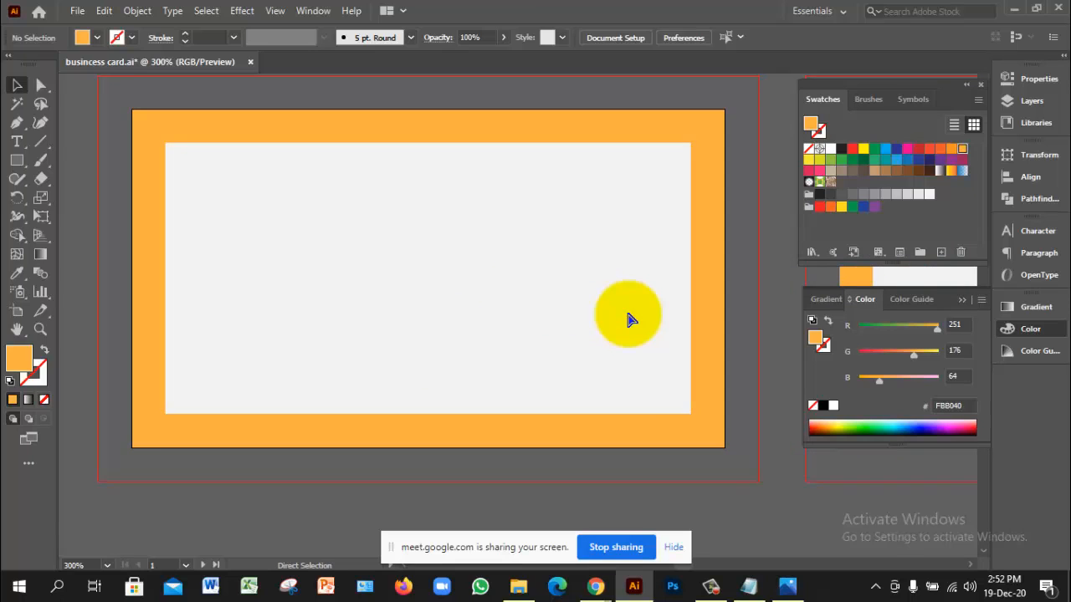
{"action": "key", "text": "ctrl+r"}
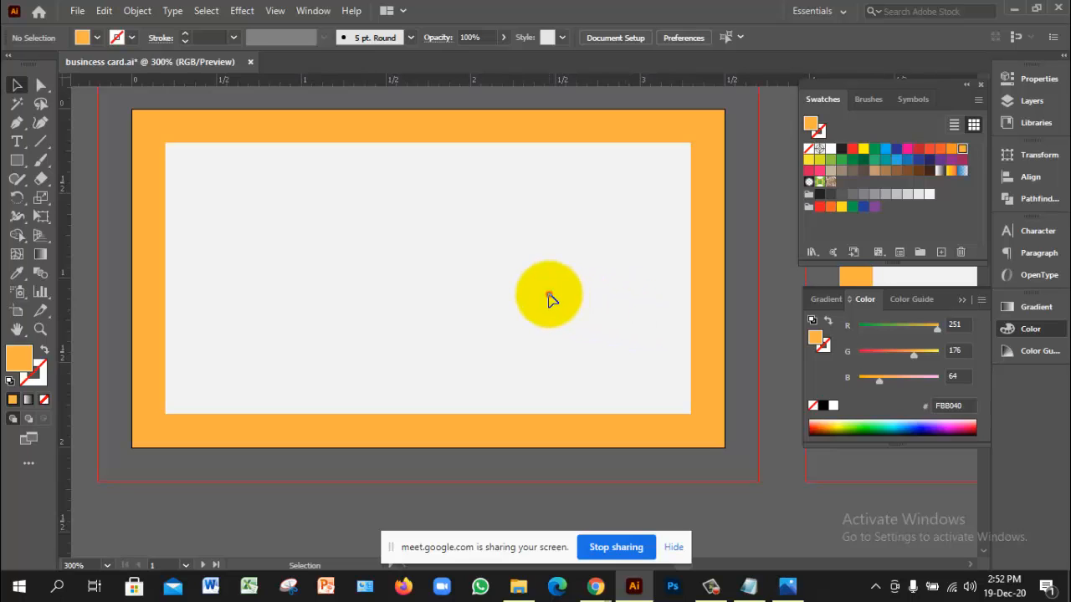
{"action": "left_click", "coordinate": [555, 294]}
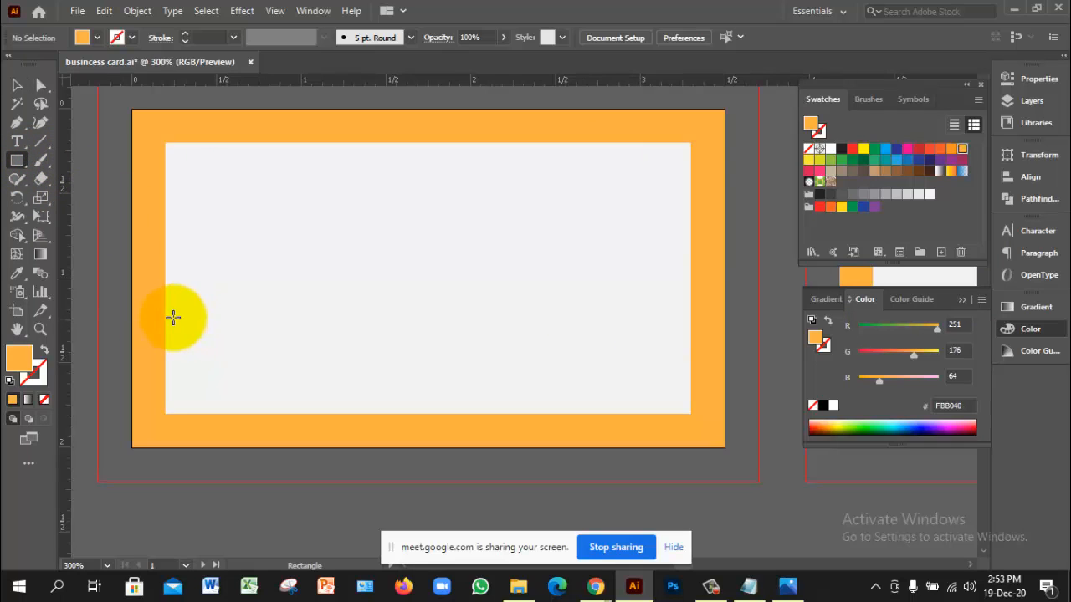
Step: Draw a rectangle across the lower panel, fill it grey 6D6E71, and widen it to fit
{"action": "left_click_drag", "start_coordinate": [165, 319], "coordinate": [692, 413]}
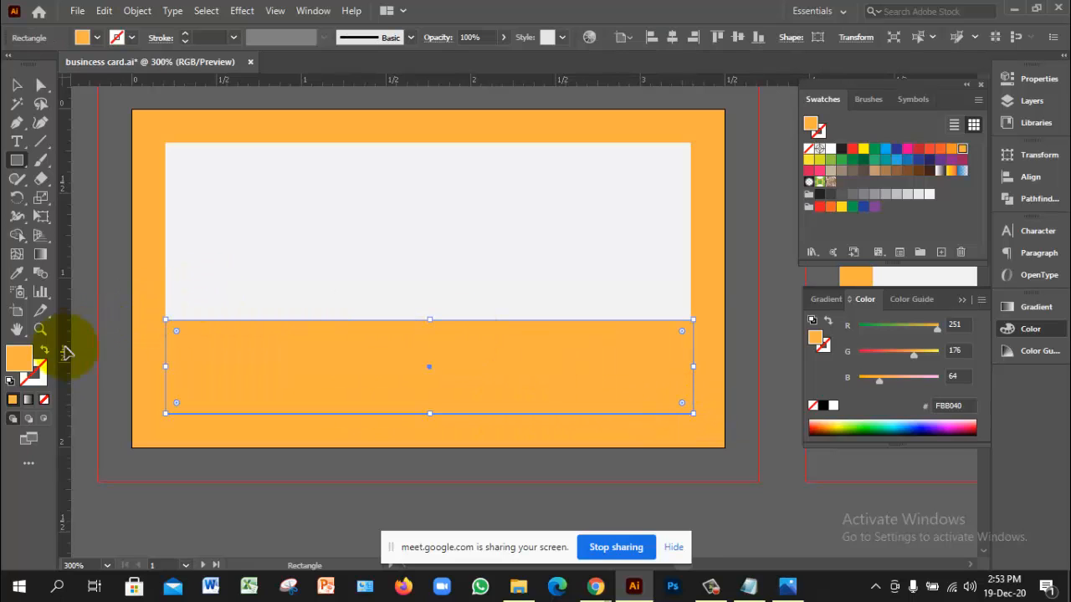
{"action": "double_click", "coordinate": [19, 358]}
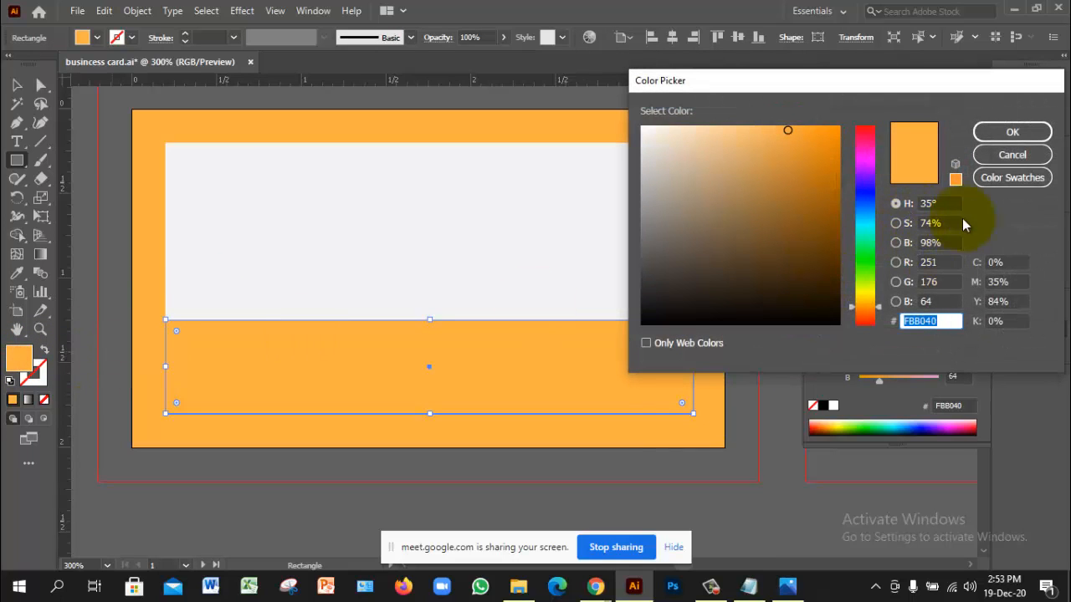
{"action": "left_click", "coordinate": [1021, 164]}
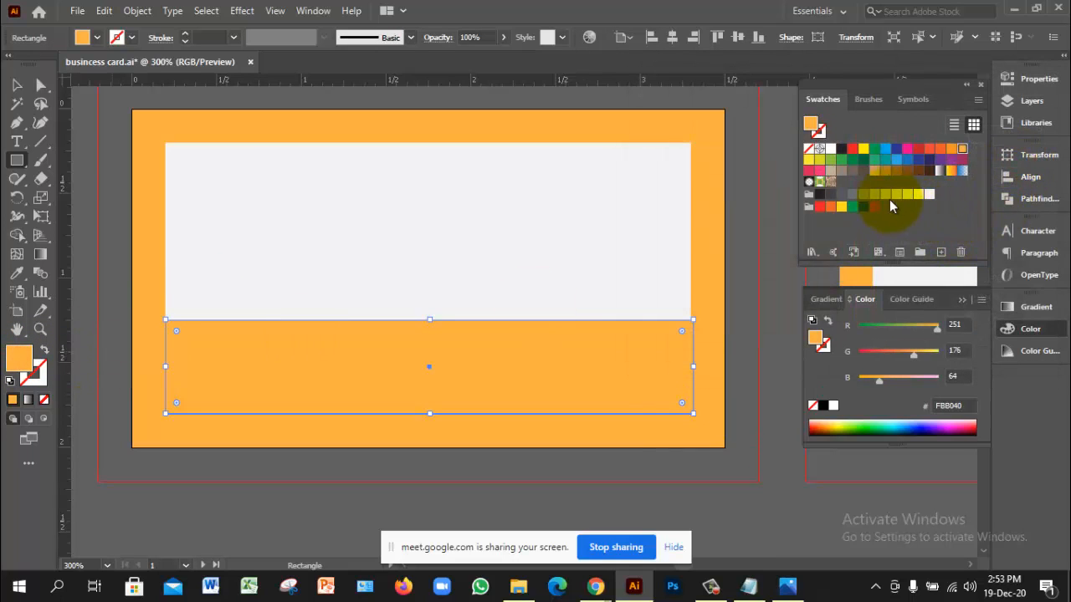
{"action": "left_click", "coordinate": [853, 195]}
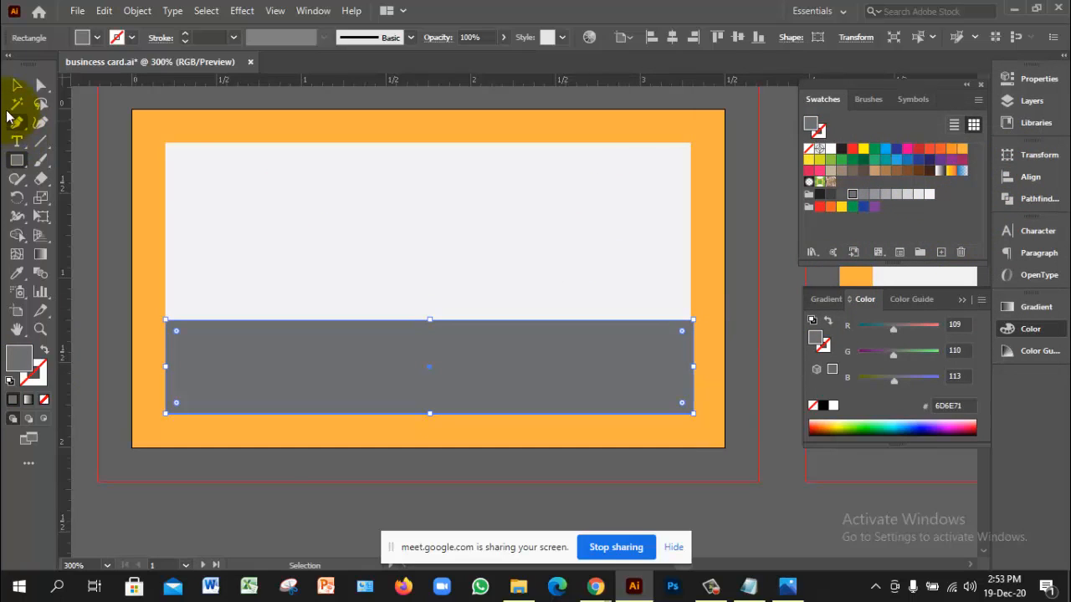
{"action": "left_click_drag", "start_coordinate": [694, 366], "coordinate": [689, 366]}
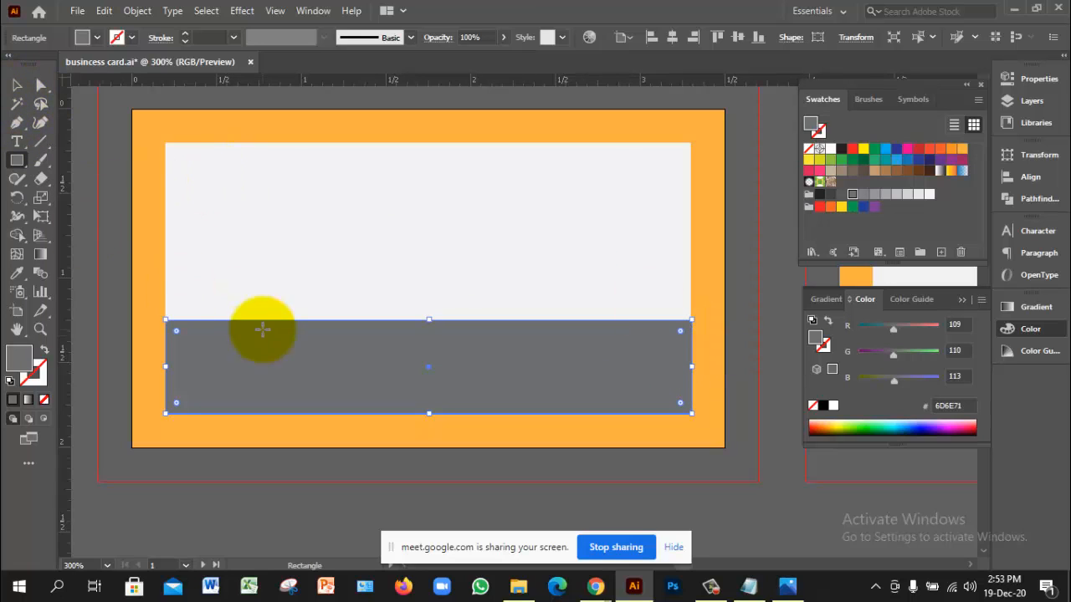
Step: With the Anchor Point tool, bend the grey rectangle's top edge into a curve
{"action": "left_click", "coordinate": [23, 130]}
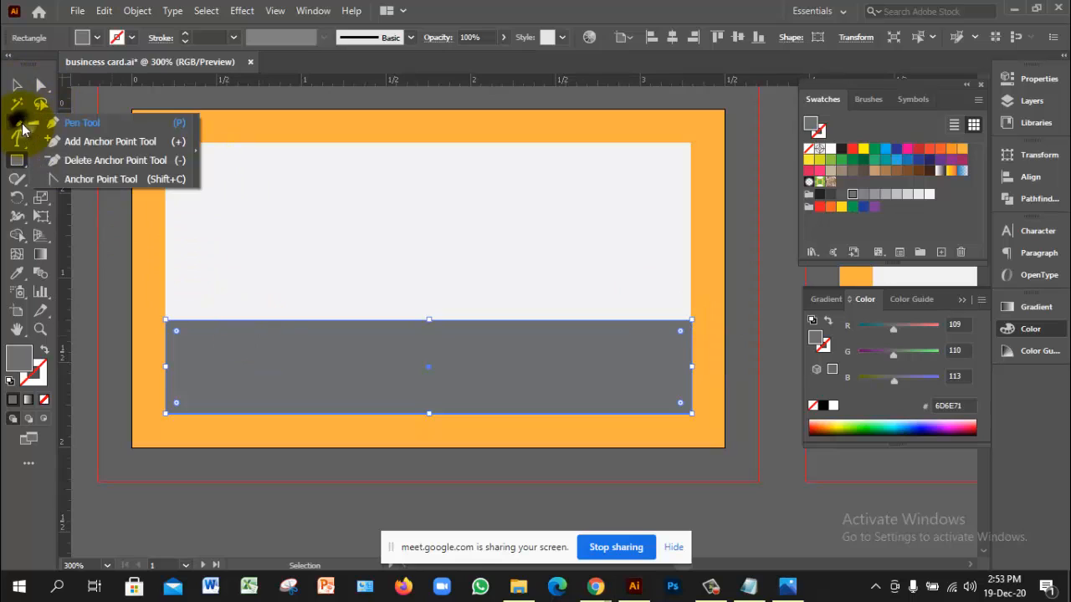
{"action": "left_click", "coordinate": [92, 178]}
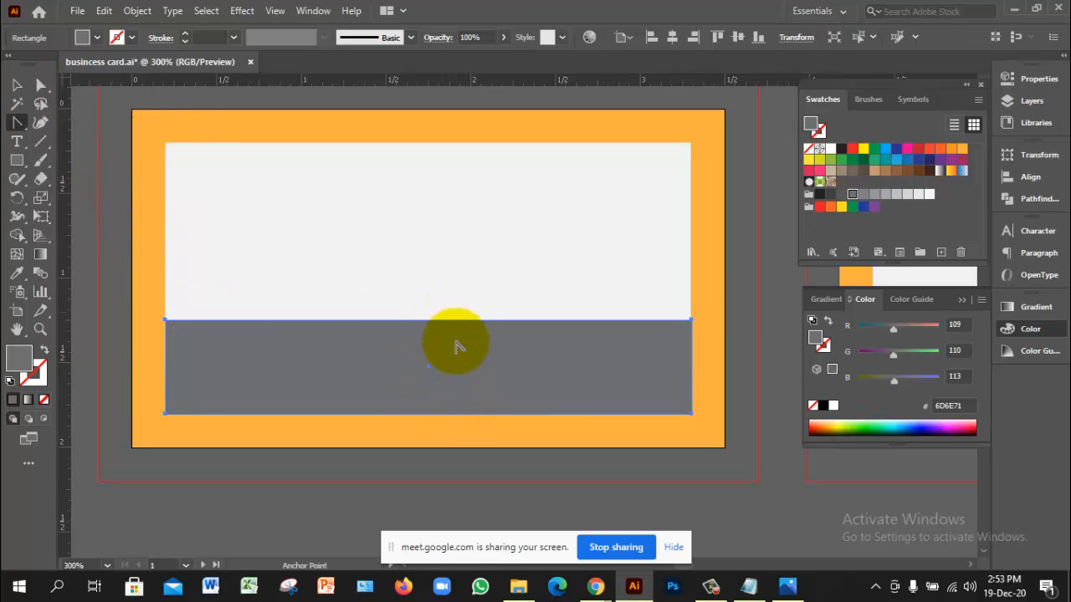
{"action": "key", "text": "ctrl+equal"}
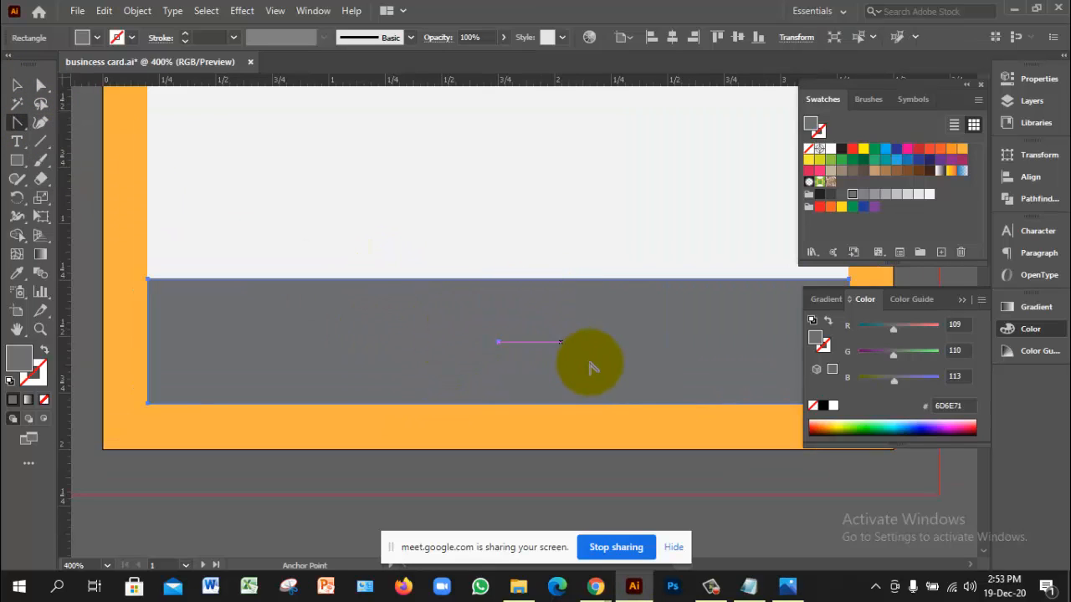
{"action": "left_click_drag", "start_coordinate": [605, 339], "coordinate": [543, 349]}
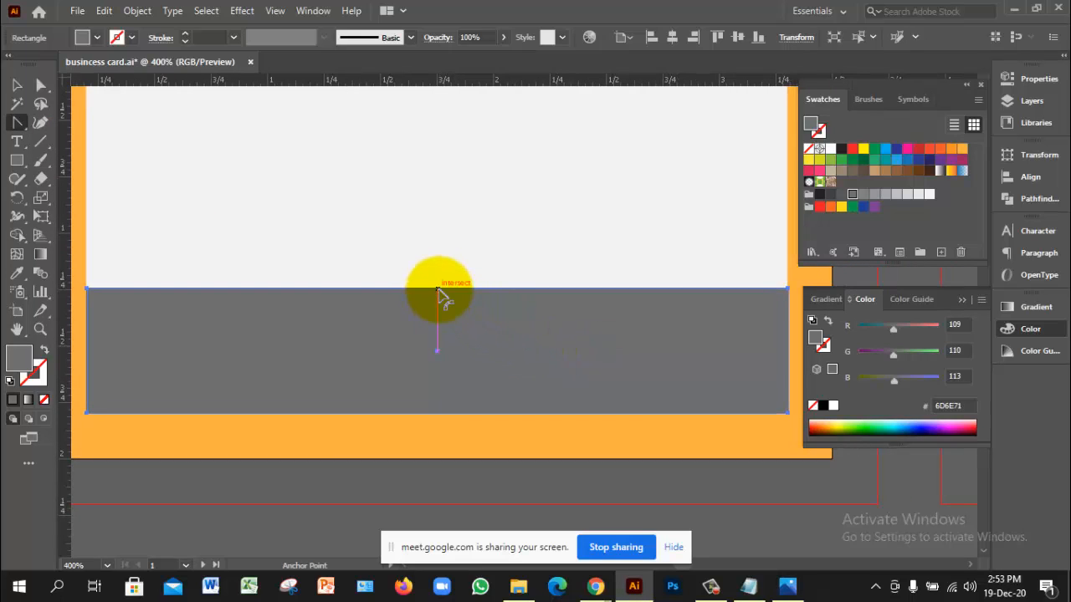
{"action": "left_click_drag", "start_coordinate": [438, 289], "coordinate": [471, 283]}
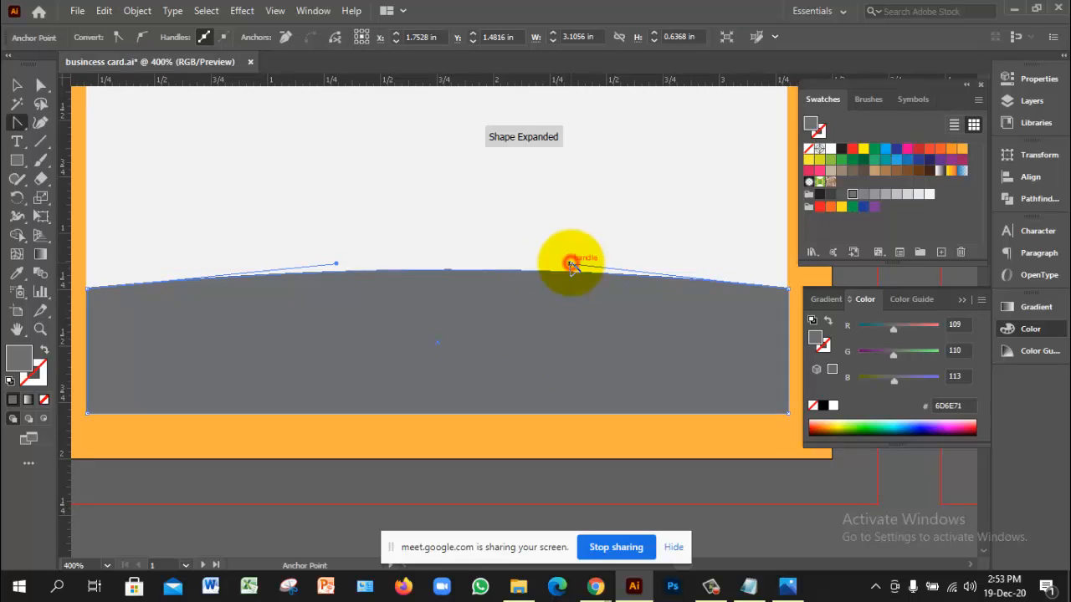
{"action": "left_click_drag", "start_coordinate": [571, 264], "coordinate": [568, 381]}
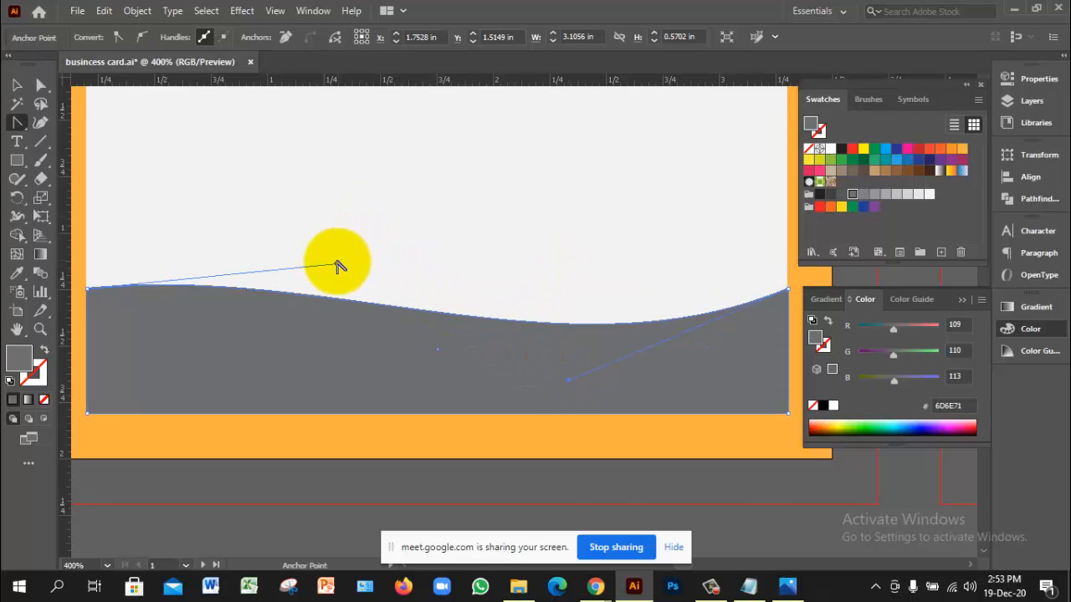
Step: Refine the wave by raising the left crest and deepening the right trough
{"action": "left_click_drag", "start_coordinate": [337, 266], "coordinate": [313, 202]}
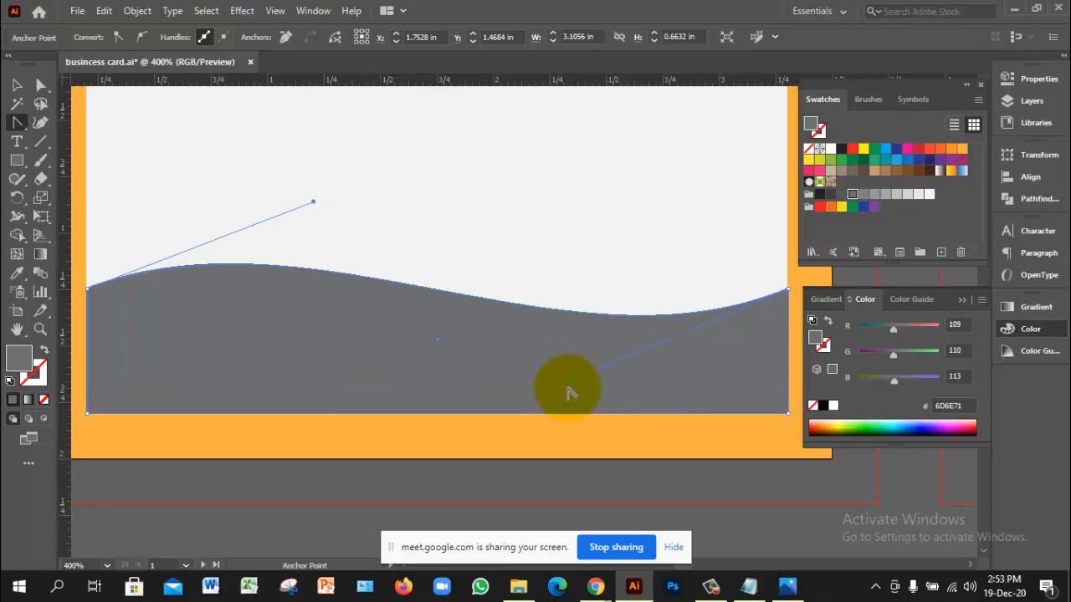
{"action": "left_click_drag", "start_coordinate": [568, 383], "coordinate": [594, 459]}
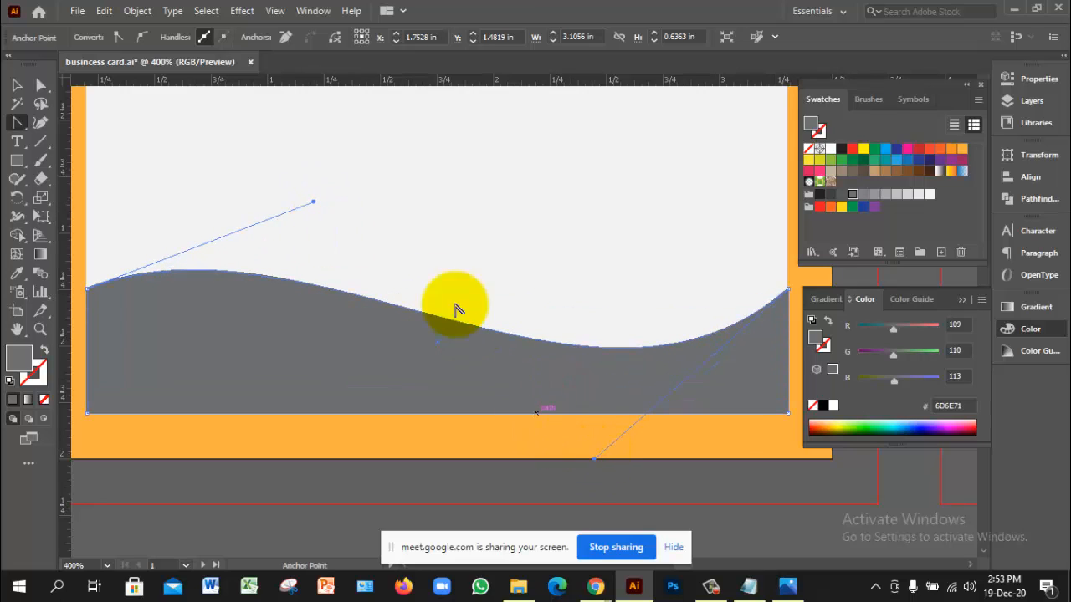
{"action": "left_click_drag", "start_coordinate": [314, 203], "coordinate": [308, 169]}
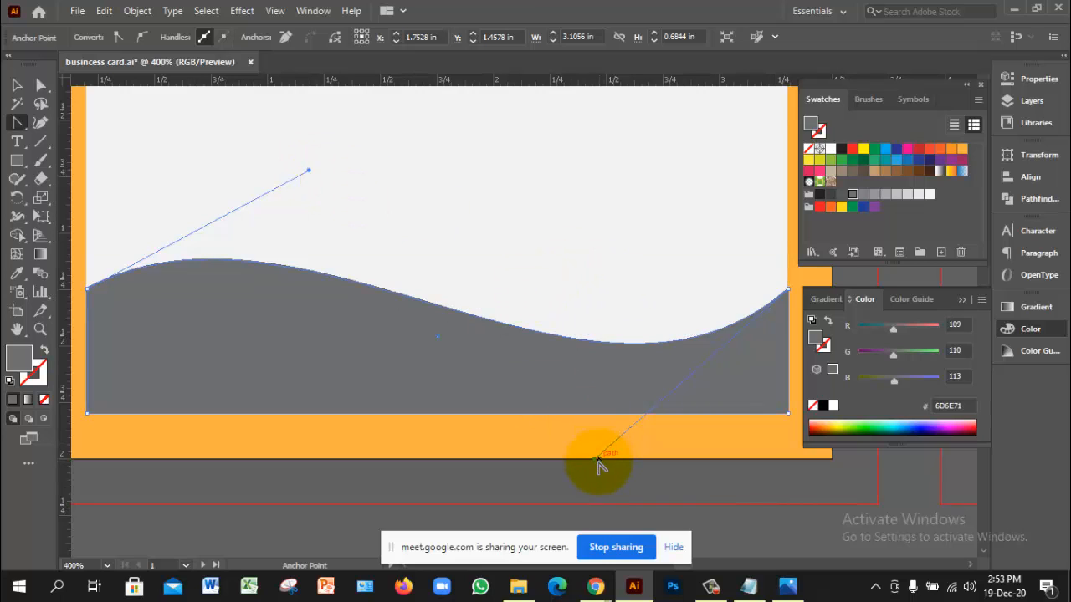
{"action": "left_click_drag", "start_coordinate": [593, 459], "coordinate": [526, 459]}
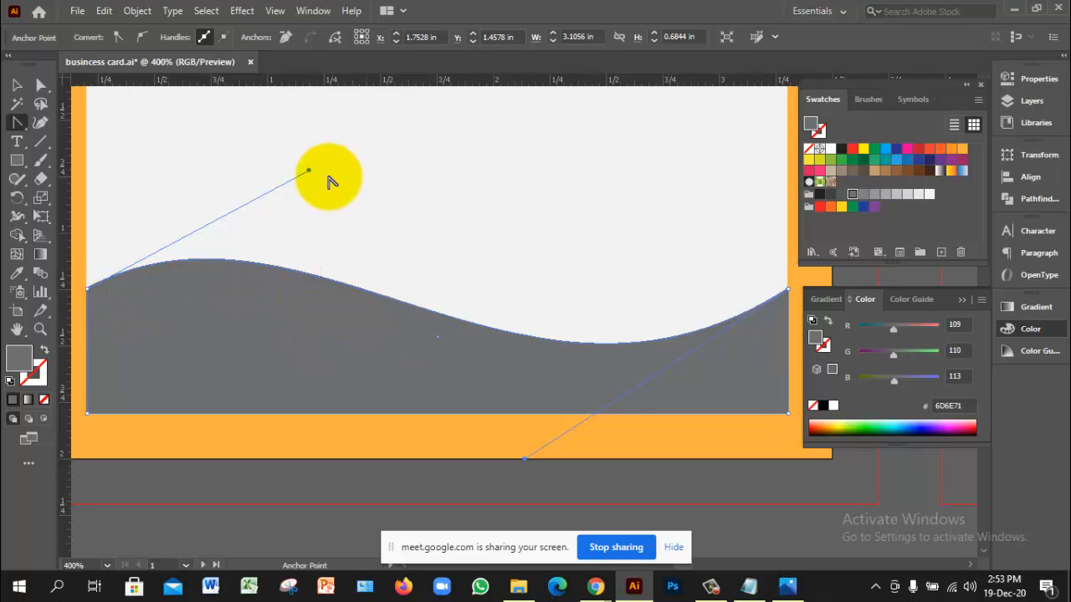
{"action": "left_click_drag", "start_coordinate": [308, 171], "coordinate": [302, 126]}
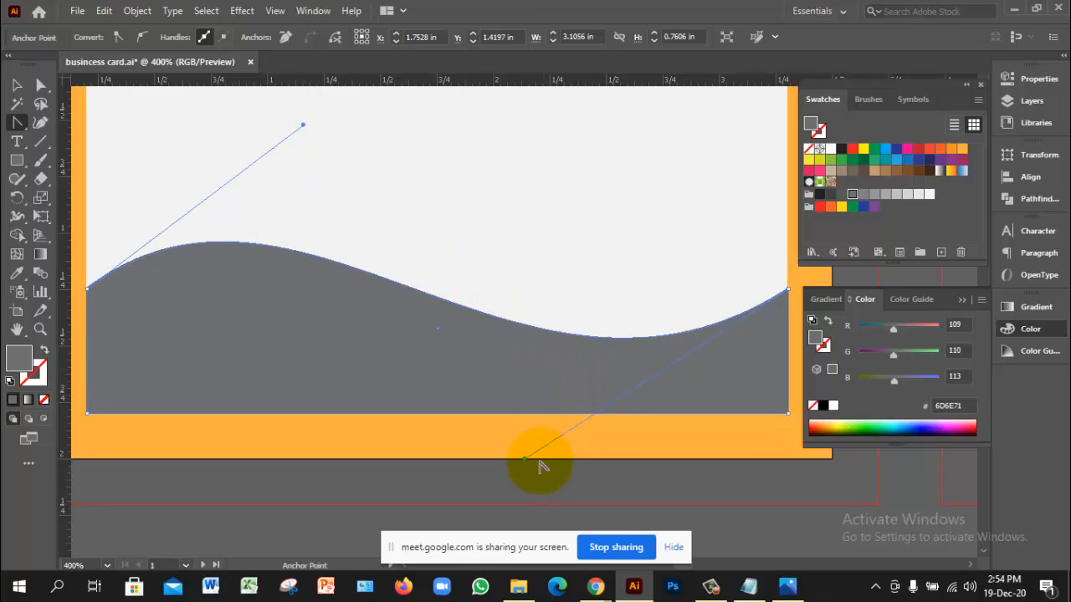
{"action": "mouse_move", "coordinate": [528, 465]}
{"action": "left_mouse_down"}
{"action": "mouse_move", "coordinate": [542, 488]}
{"action": "mouse_move", "coordinate": [544, 471]}
{"action": "left_mouse_up"}
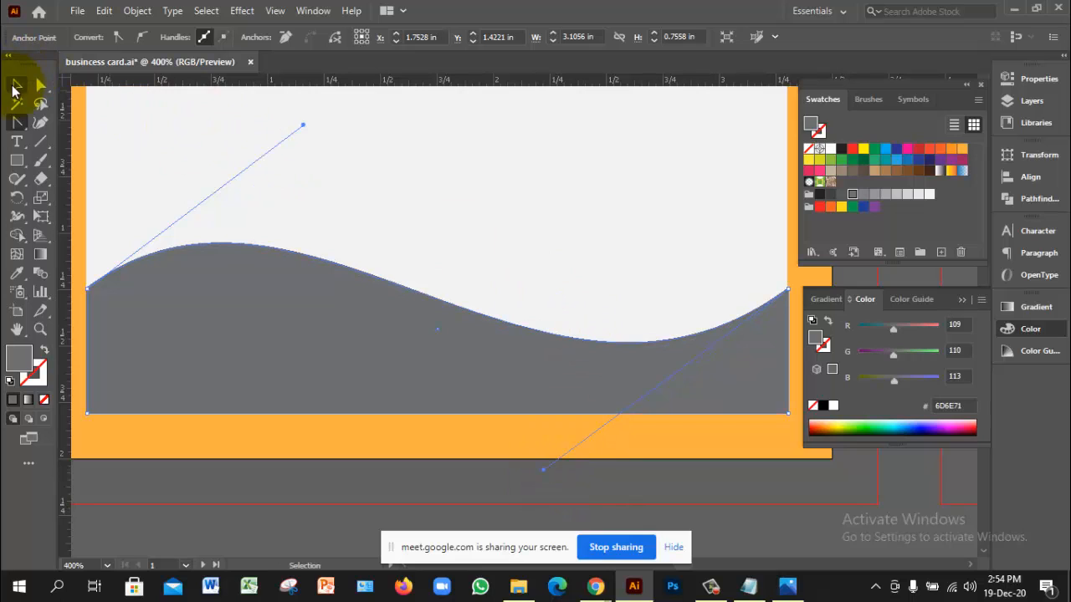
{"action": "left_click", "coordinate": [17, 85]}
{"action": "left_click", "coordinate": [337, 215]}
{"action": "left_click", "coordinate": [414, 286], "text": "ctrl+alt"}
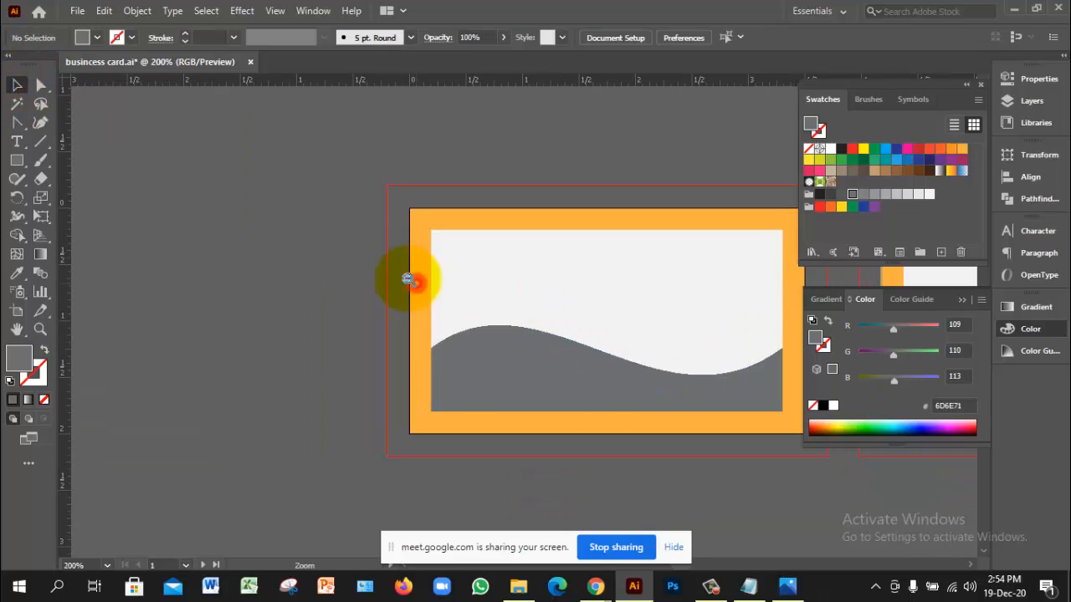
Step: Recentre the card, select the grey wave, and undo an accidental lowered copy of it
{"action": "left_click", "coordinate": [595, 369], "text": "ctrl"}
{"action": "left_click_drag", "start_coordinate": [607, 290], "coordinate": [530, 290]}
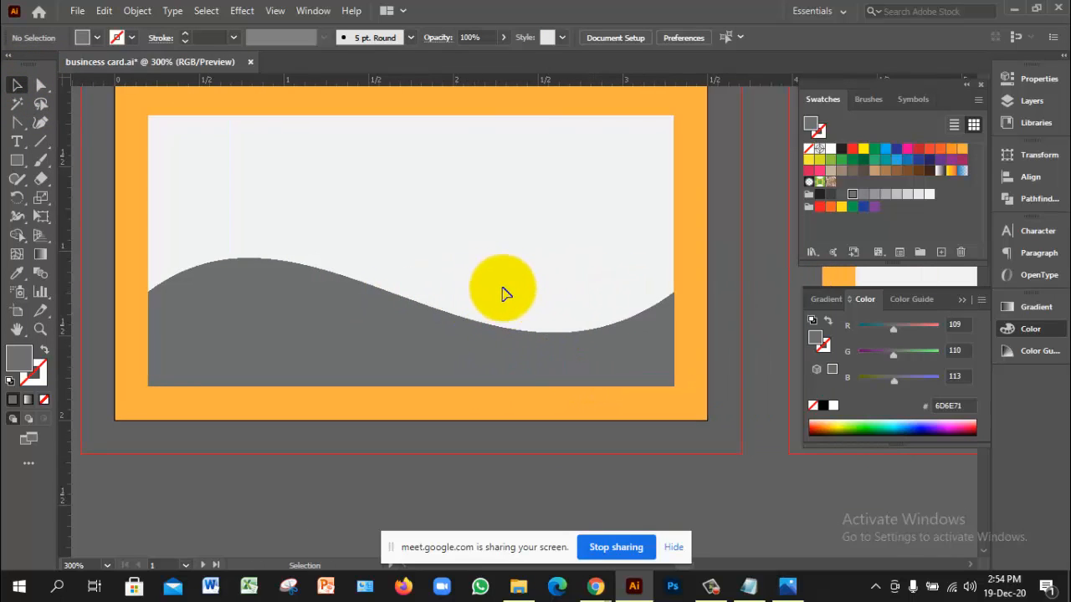
{"action": "left_click", "coordinate": [283, 310]}
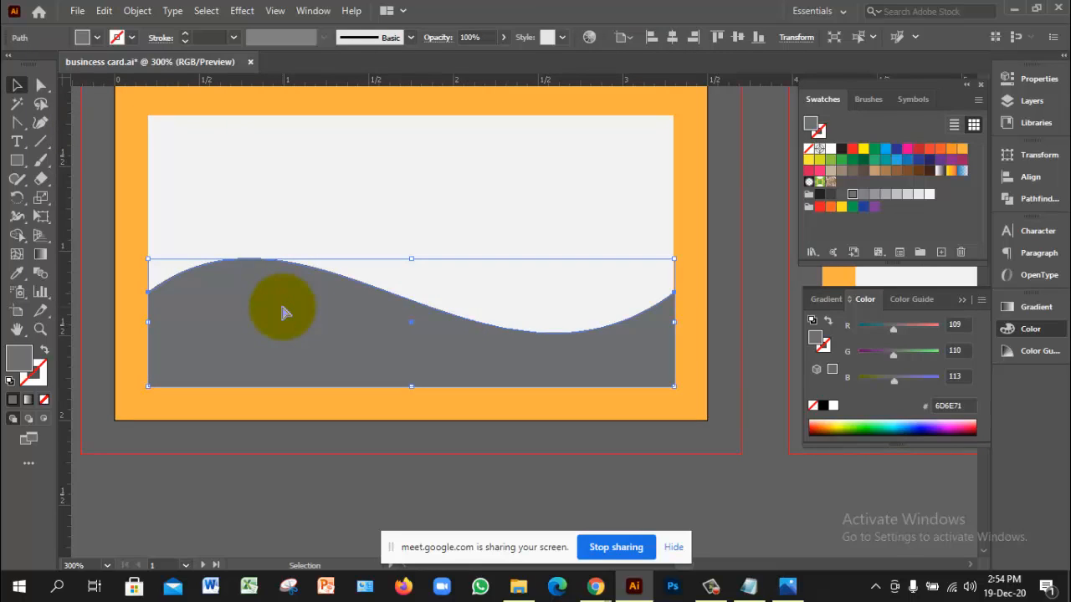
{"action": "key", "text": "a"}
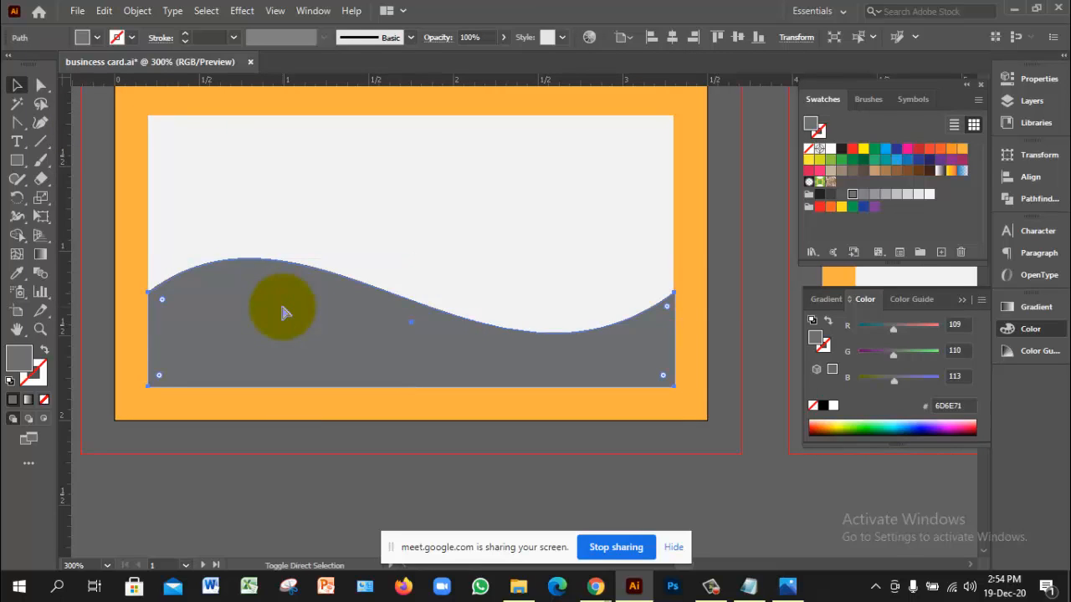
{"action": "left_click_drag", "start_coordinate": [283, 310], "coordinate": [301, 381]}
{"action": "key", "text": "ctrl+z"}
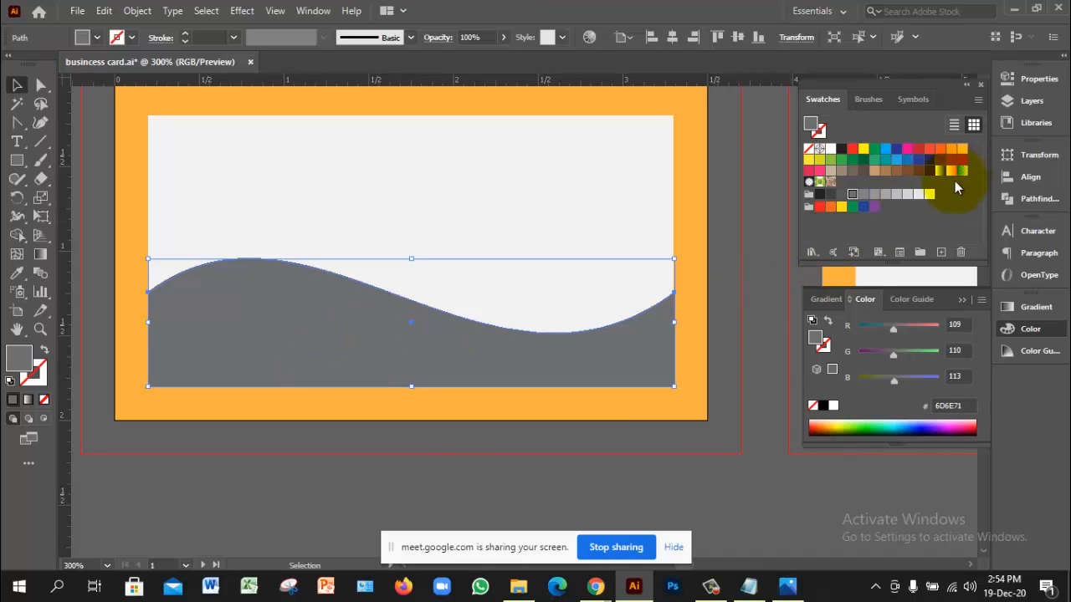
Step: Fill the wave light grey D1D3D4 and stretch it taller from its top edge
{"action": "left_click", "coordinate": [906, 197]}
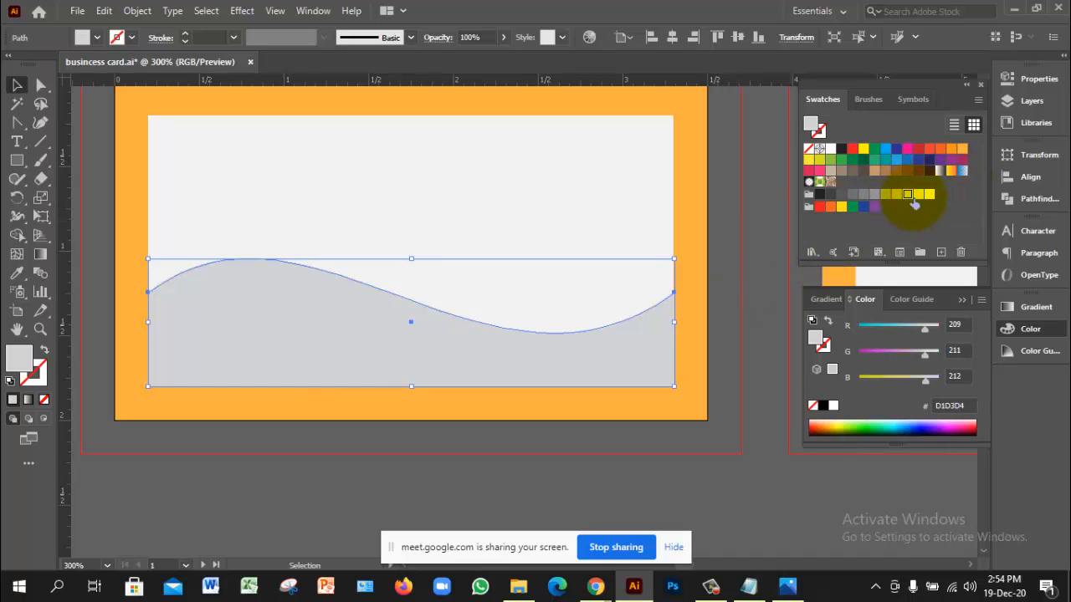
{"action": "left_click", "coordinate": [434, 502]}
{"action": "left_click", "coordinate": [380, 346]}
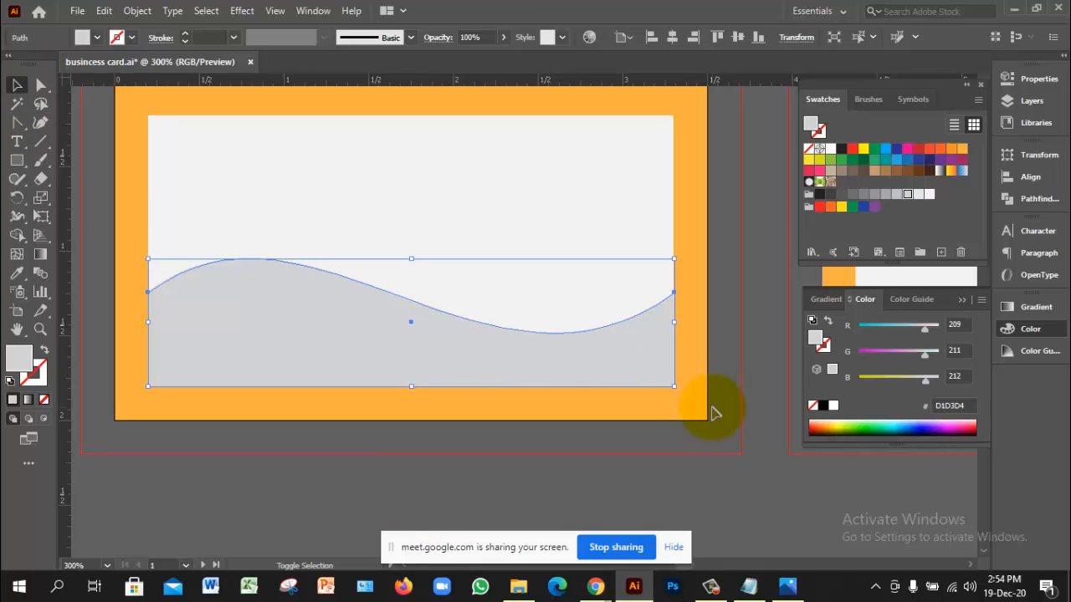
{"action": "left_click_drag", "start_coordinate": [410, 258], "coordinate": [416, 239]}
{"action": "key", "text": "ctrl+z"}
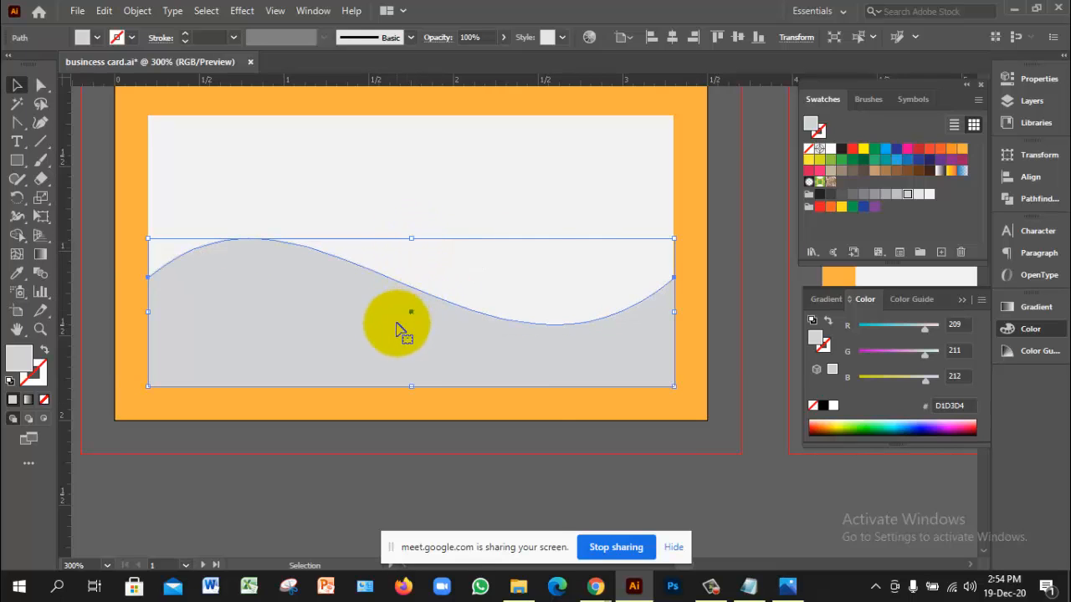
Step: Send the light grey wave one level back so the dark grey 6D6E71 wave shows in front
{"action": "right_click", "coordinate": [396, 323]}
{"action": "mouse_move", "coordinate": [476, 489]}
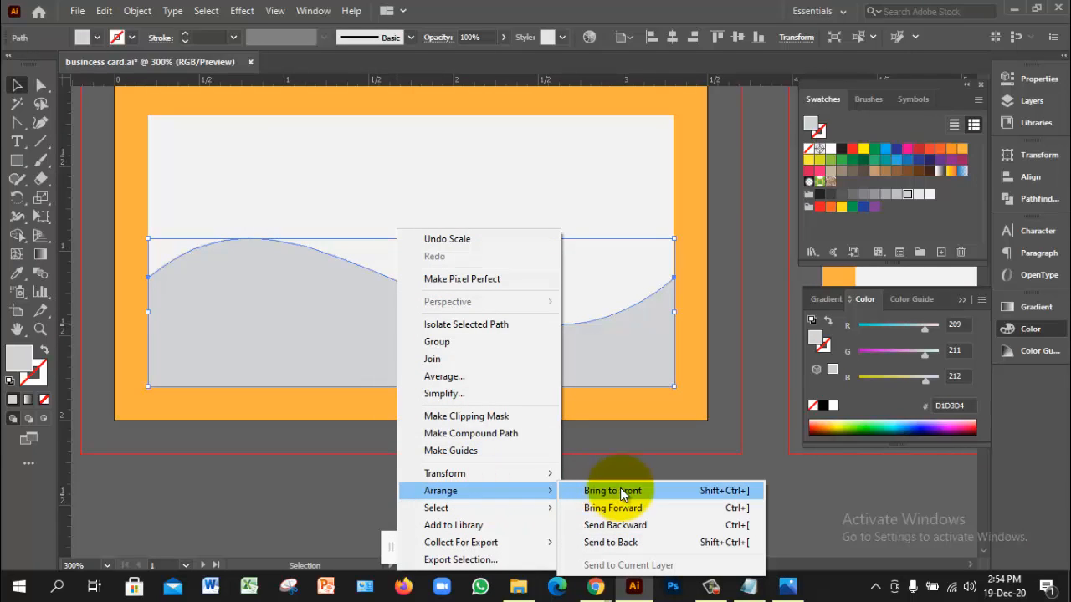
{"action": "left_click", "coordinate": [623, 491]}
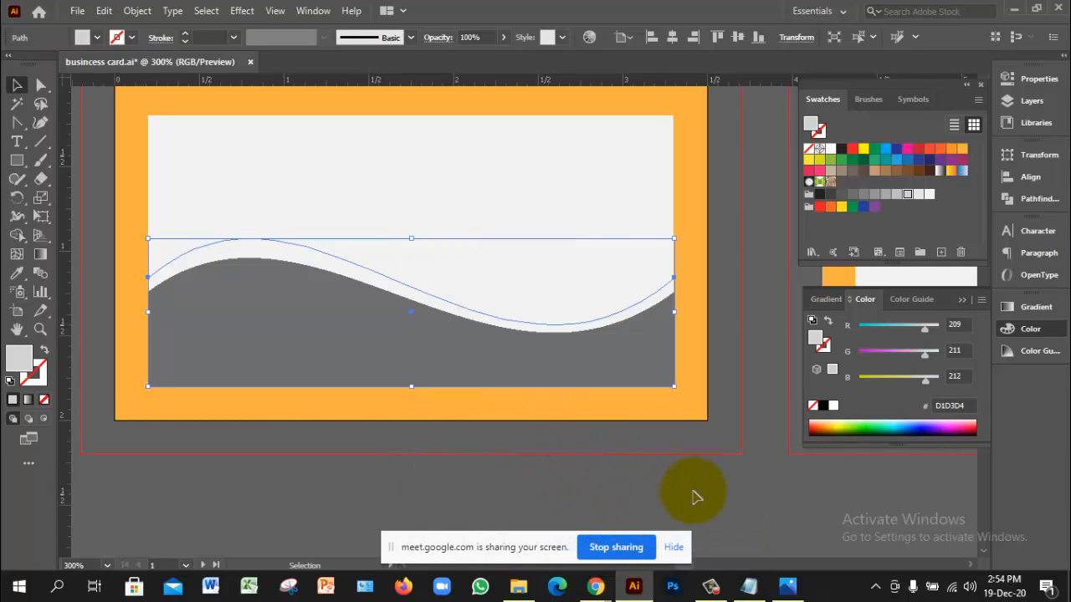
{"action": "key", "text": "ctrl+z"}
{"action": "right_click", "coordinate": [402, 292]}
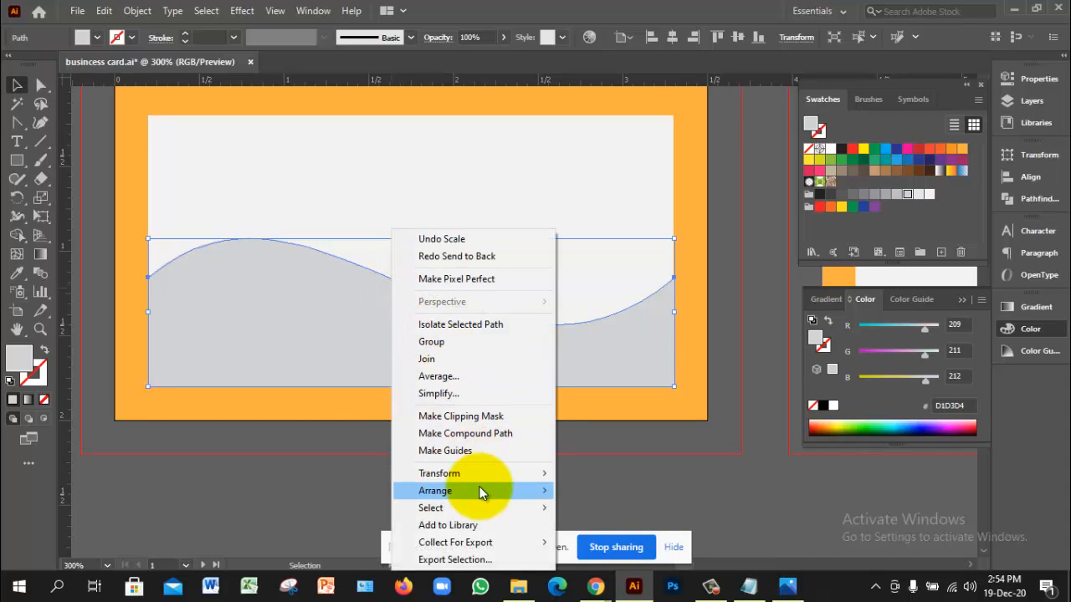
{"action": "mouse_move", "coordinate": [480, 494]}
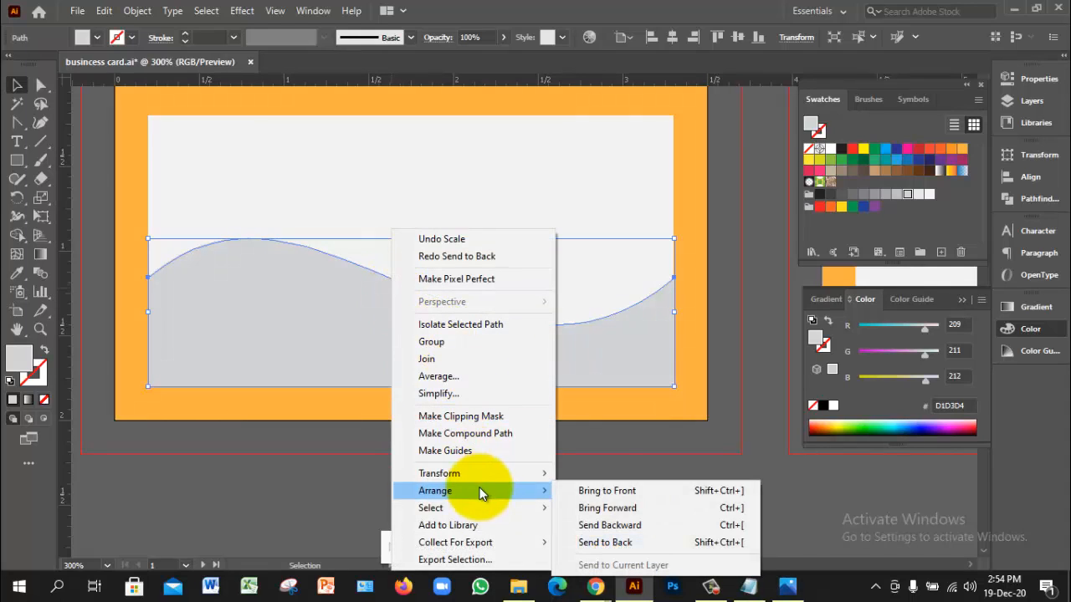
{"action": "left_click", "coordinate": [645, 530]}
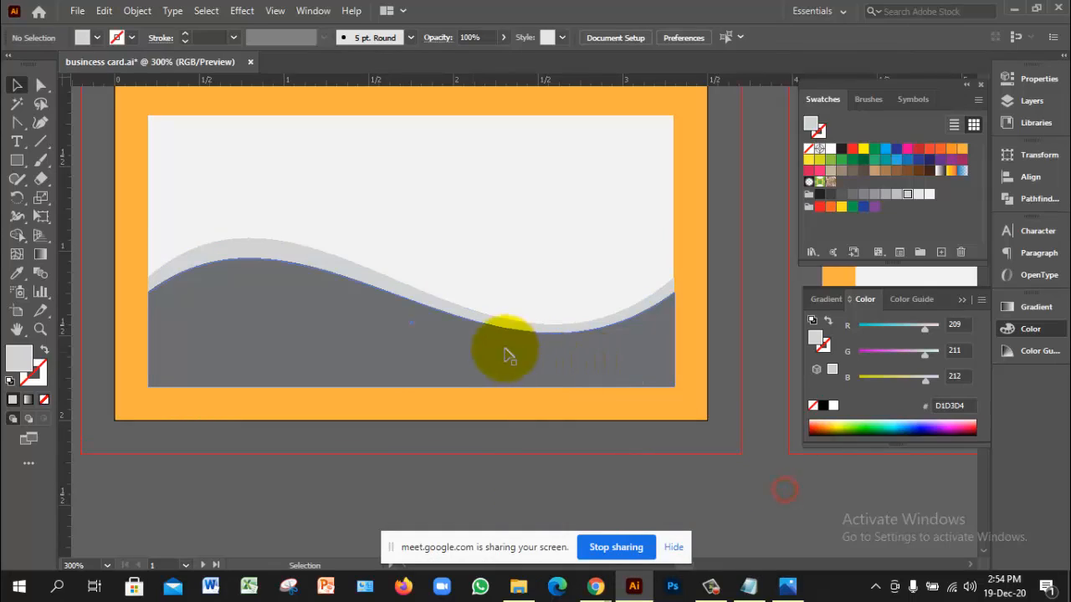
Step: Check the stacking by selecting the dark and light grey waves in turn, then deselect
{"action": "left_click", "coordinate": [322, 312]}
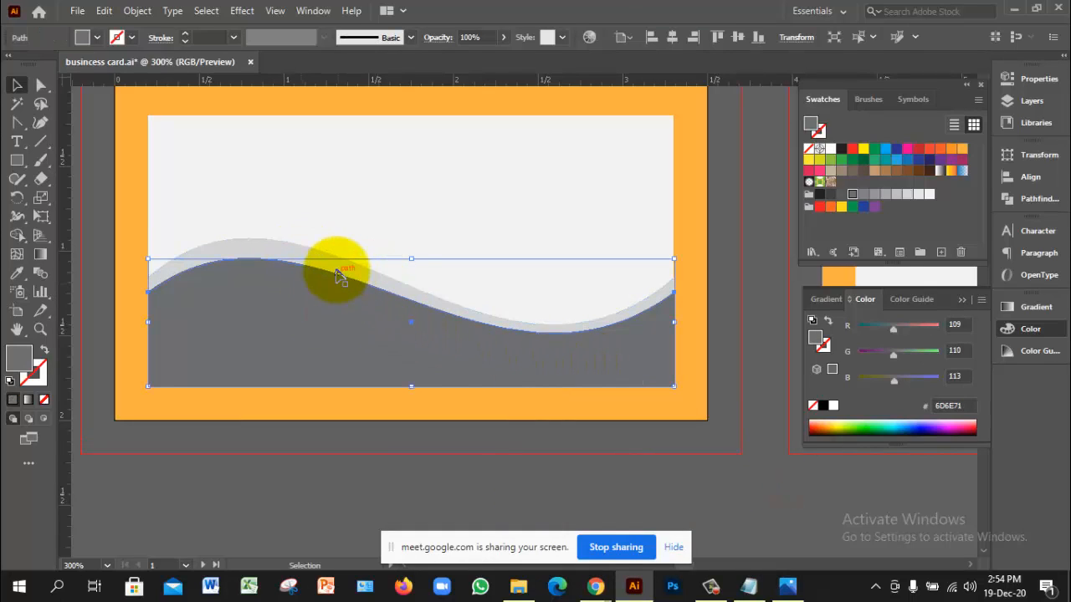
{"action": "left_click", "coordinate": [335, 268]}
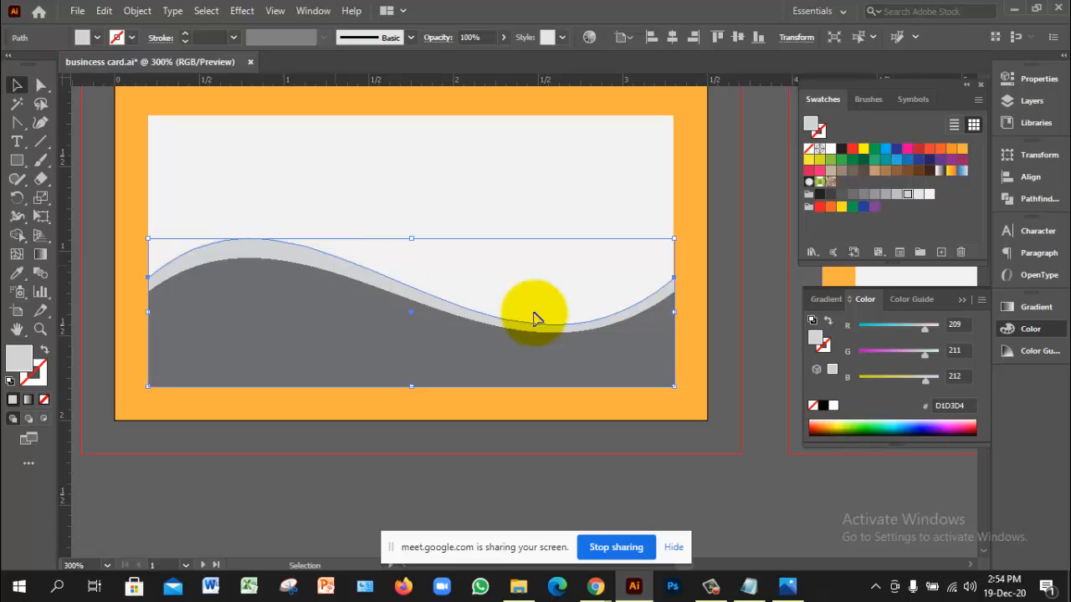
{"action": "left_click", "coordinate": [800, 487]}
{"action": "left_click", "coordinate": [377, 330]}
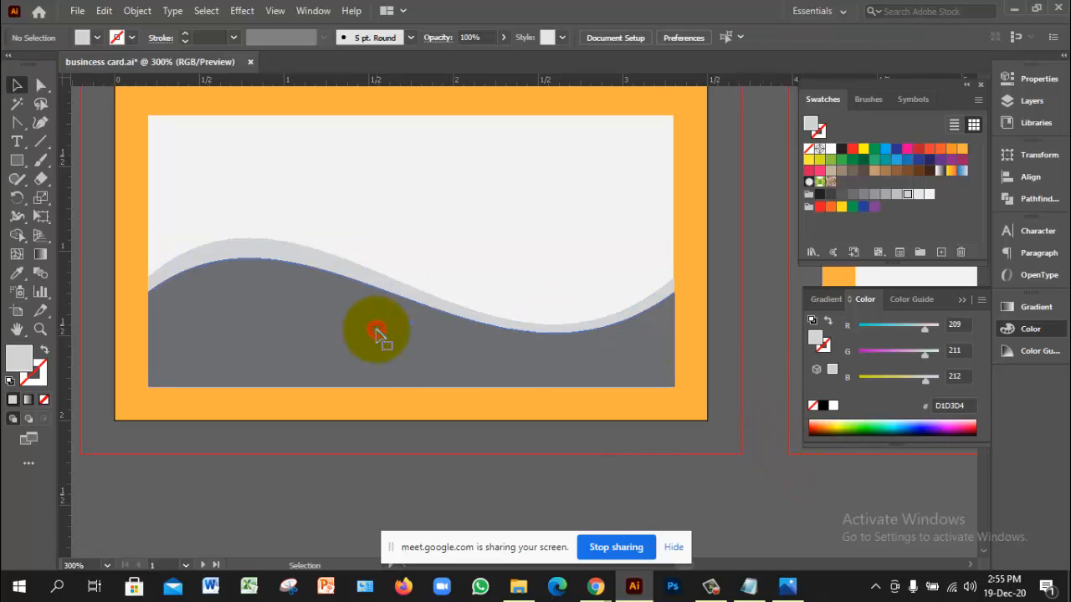
{"action": "left_click", "coordinate": [767, 329]}
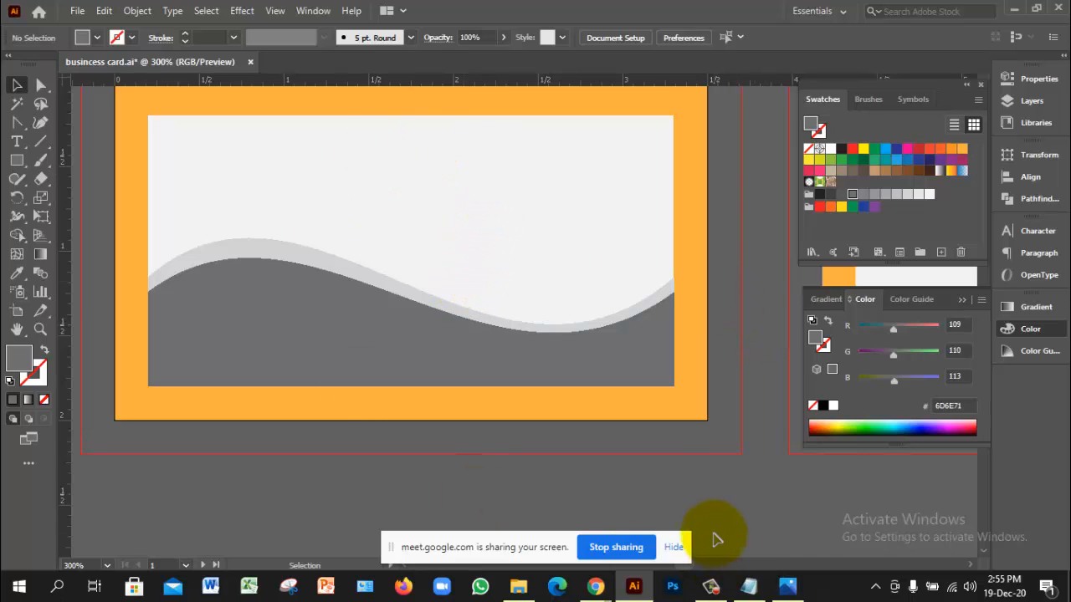
Step: In Chrome, search Google Images for 'ledp logo png' and preview the first Learning & Earning logo result
{"action": "mouse_move", "coordinate": [586, 577]}
{"action": "left_click", "coordinate": [558, 534]}
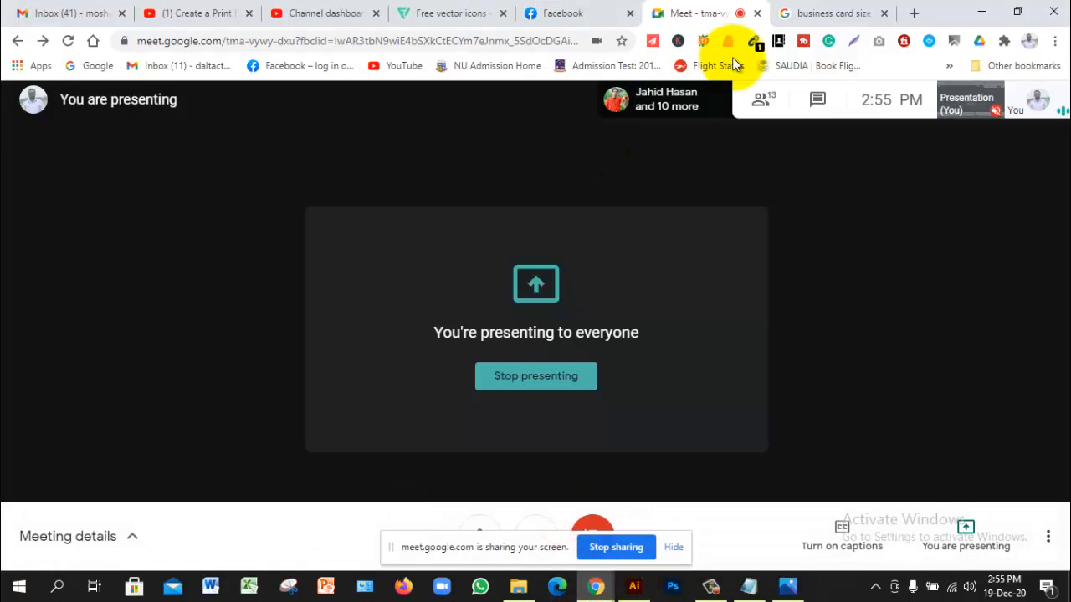
{"action": "left_click", "coordinate": [912, 14]}
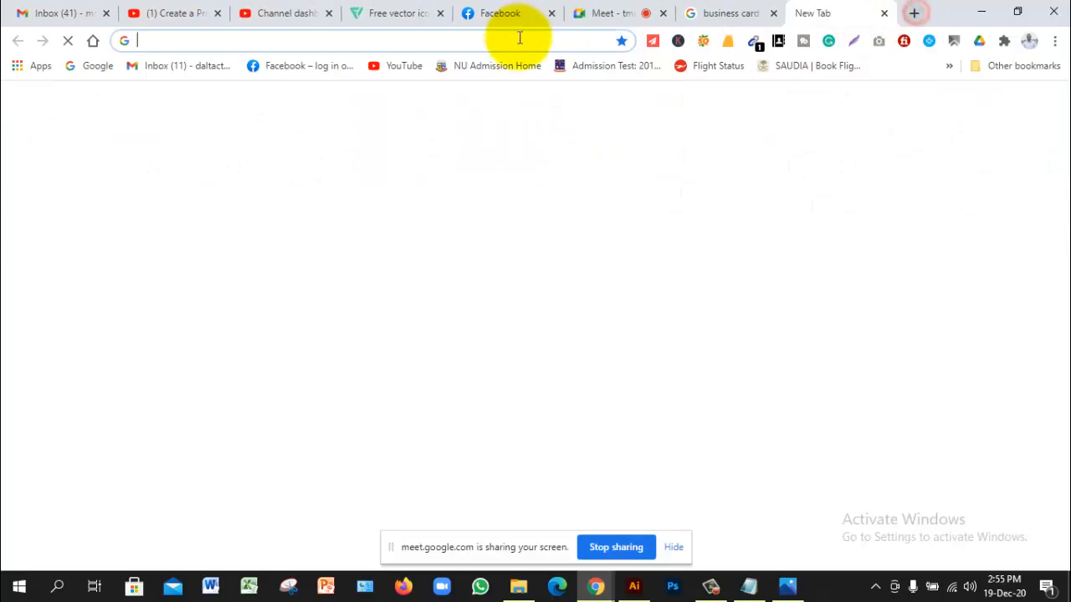
{"action": "left_click", "coordinate": [516, 40]}
{"action": "type", "text": "ledp logo png"}
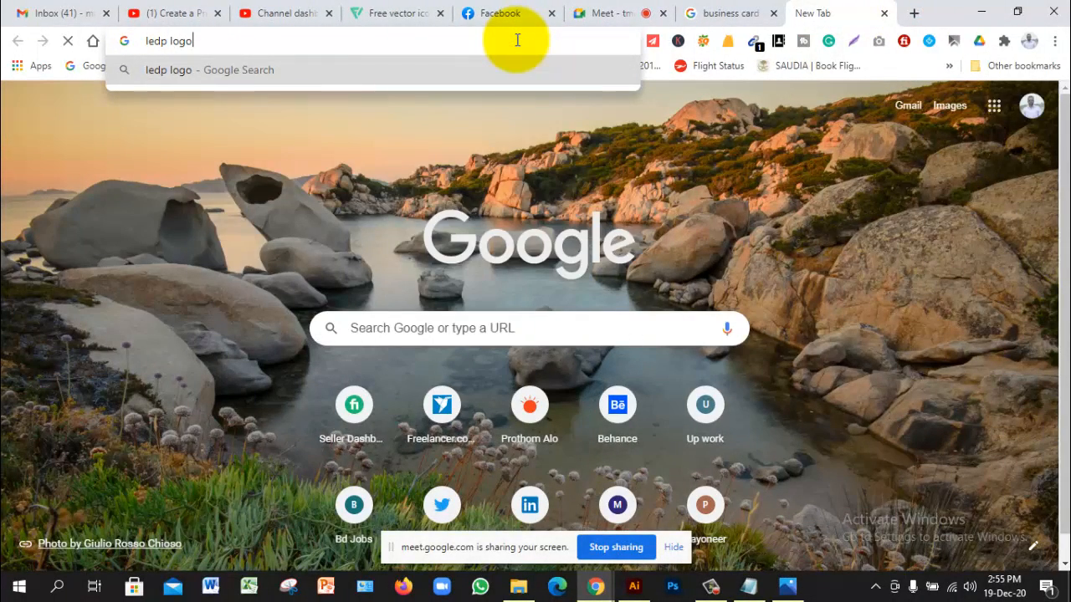
{"action": "key", "text": "Return"}
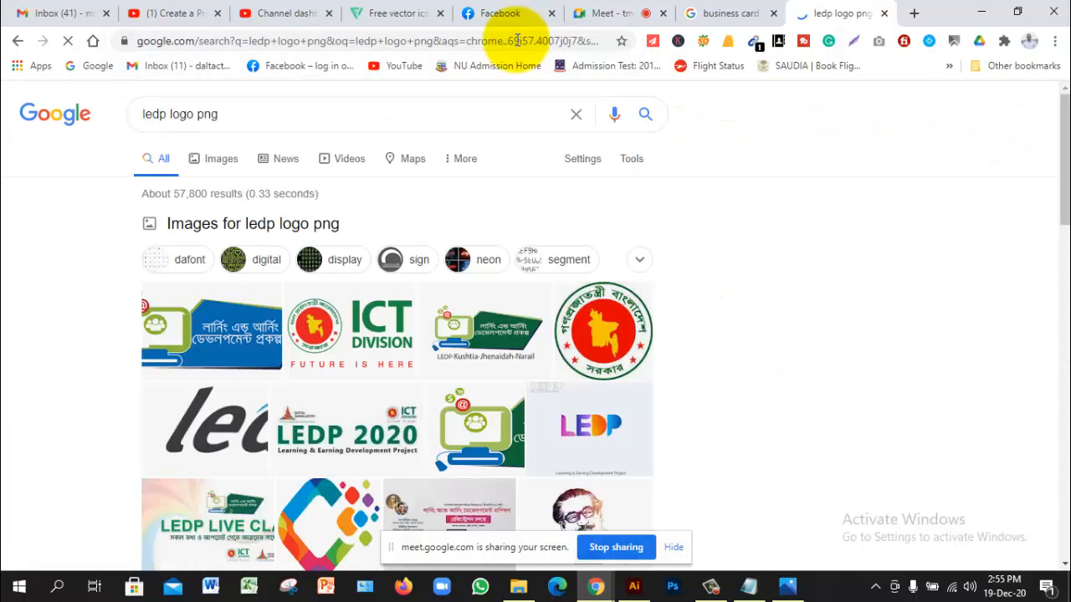
{"action": "left_click", "coordinate": [206, 316]}
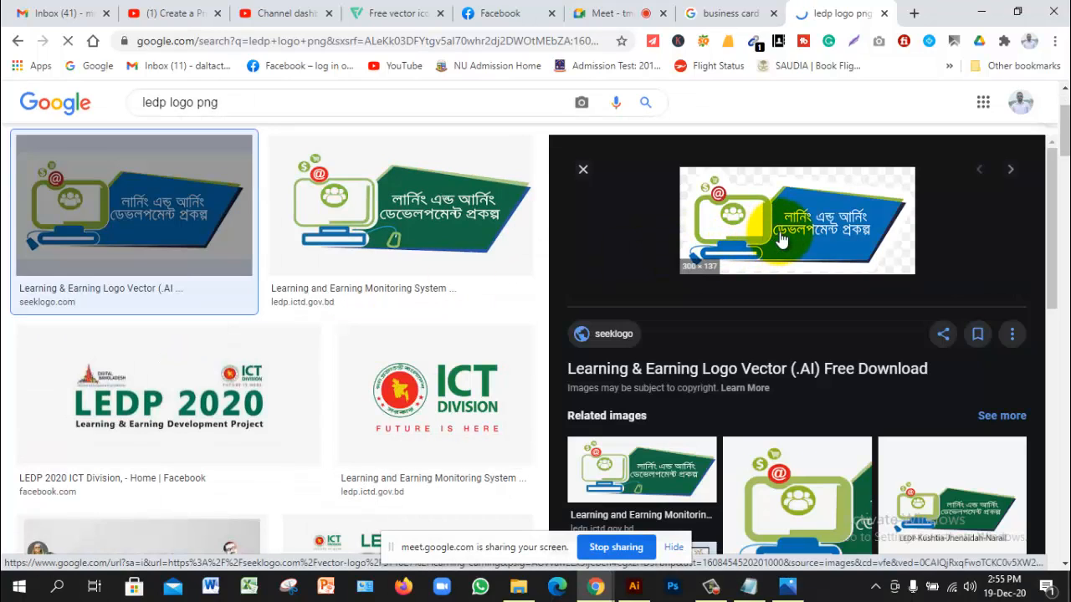
Step: Save the logo image as a PNG into Desktop > Tangail GD-9 > 47 class, then return to Illustrator
{"action": "right_click", "coordinate": [826, 215]}
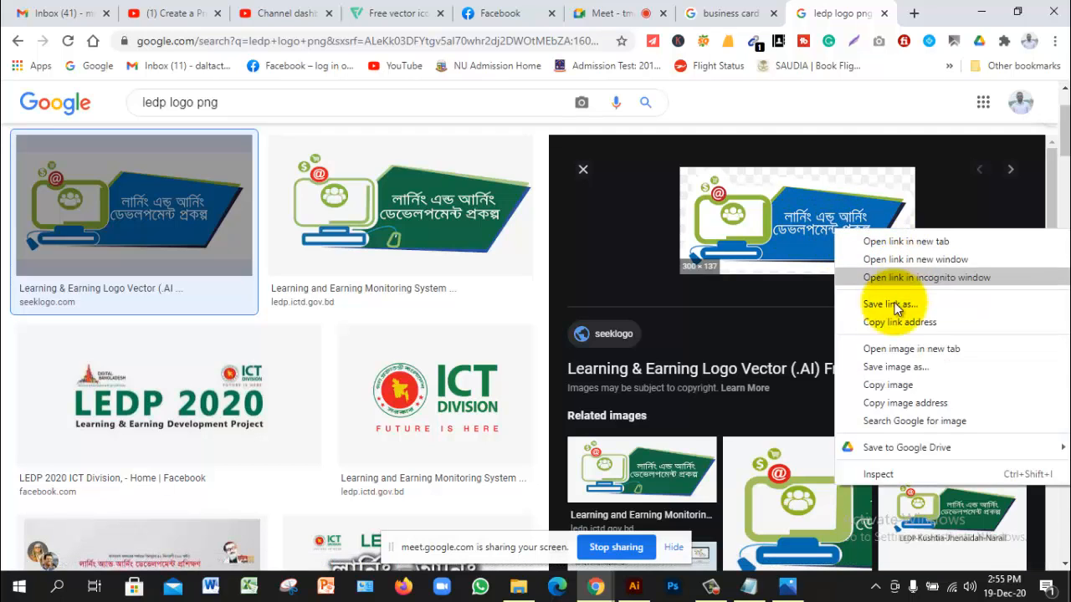
{"action": "left_click", "coordinate": [901, 372]}
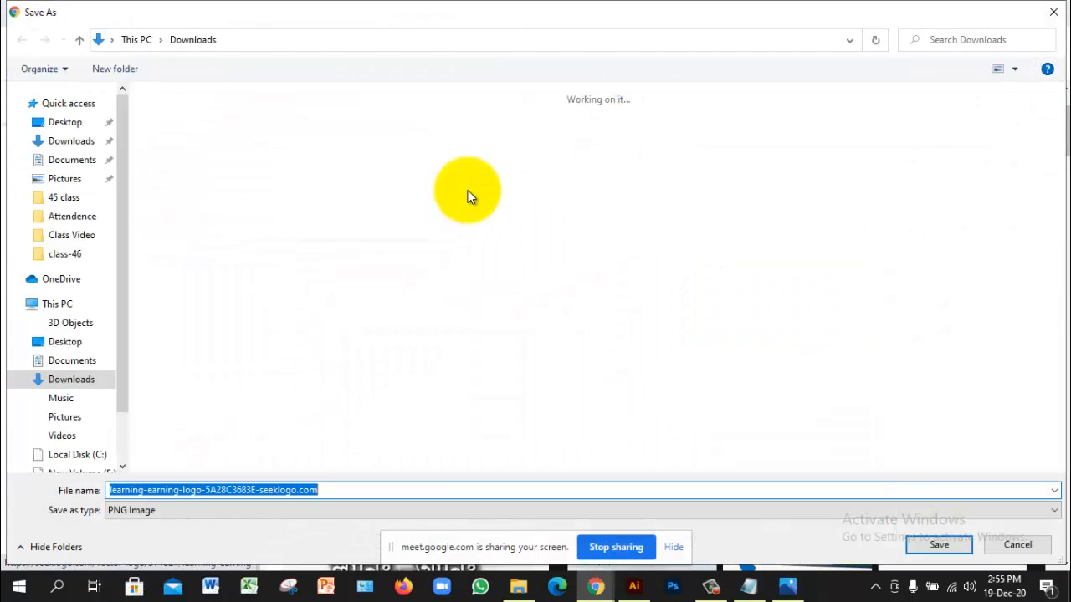
{"action": "left_click", "coordinate": [67, 127]}
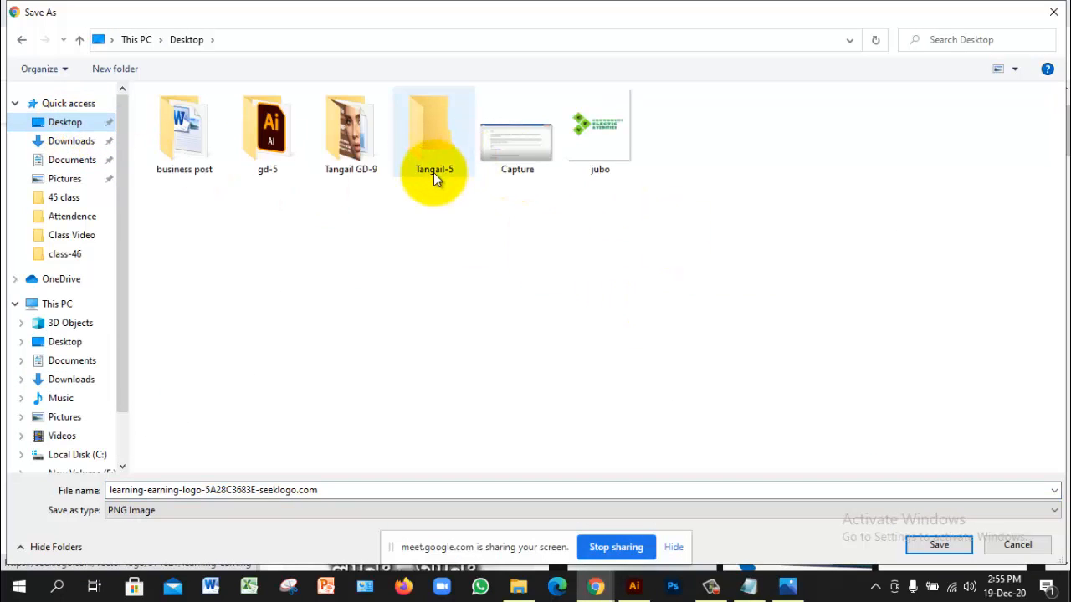
{"action": "double_click", "coordinate": [374, 151]}
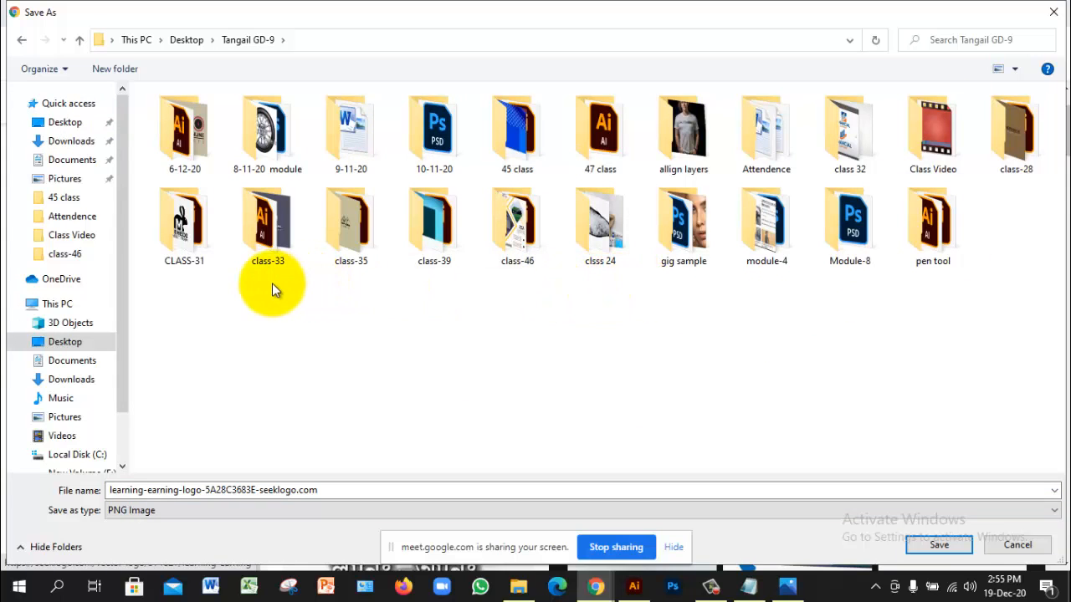
{"action": "double_click", "coordinate": [600, 138]}
{"action": "left_click", "coordinate": [967, 547]}
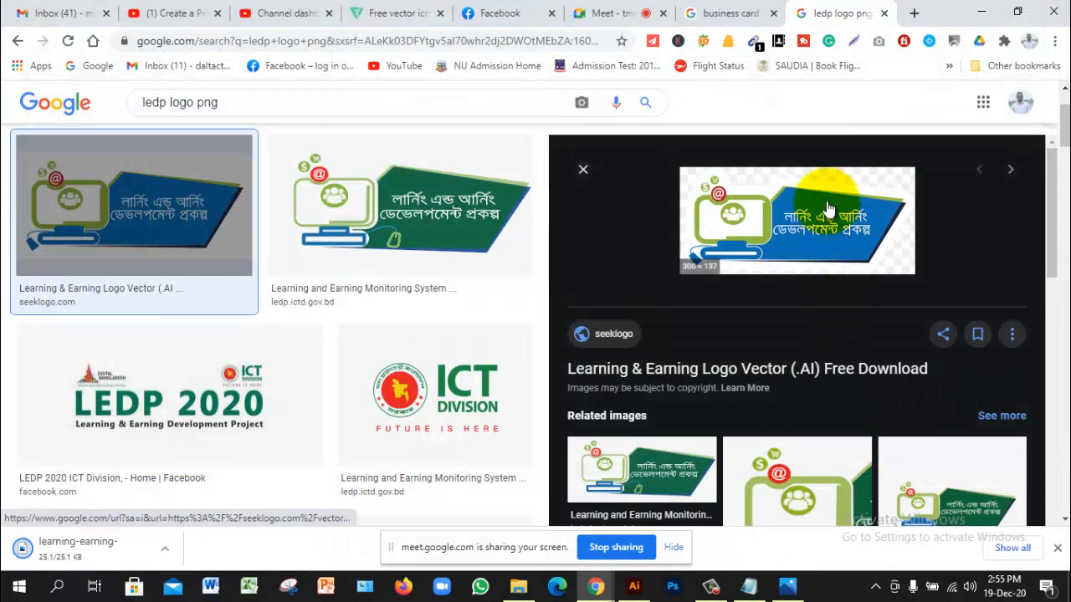
{"action": "left_click", "coordinate": [1057, 548]}
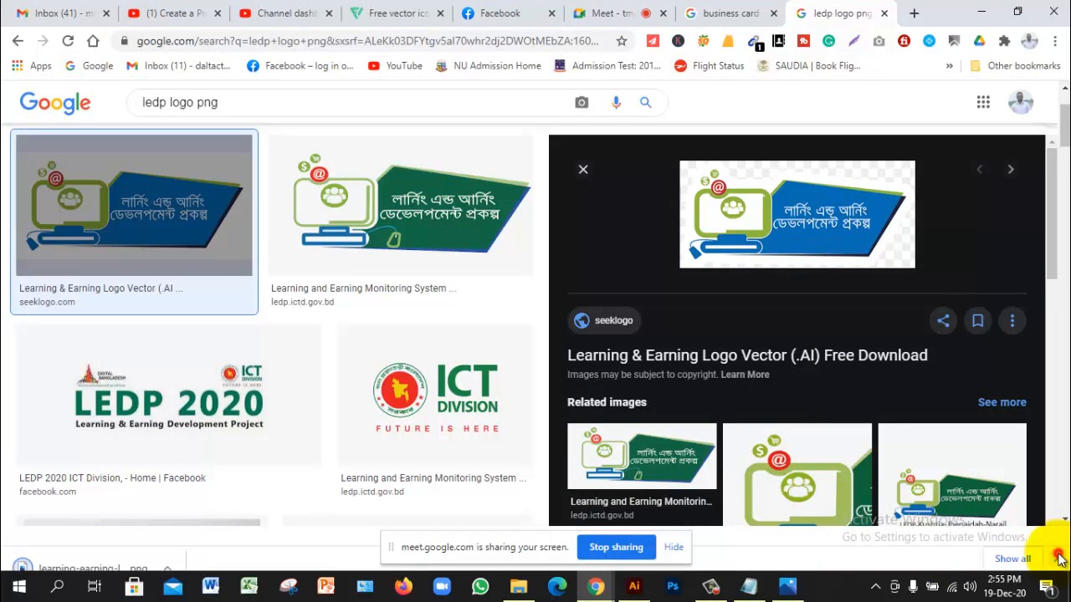
{"action": "left_click", "coordinate": [633, 586]}
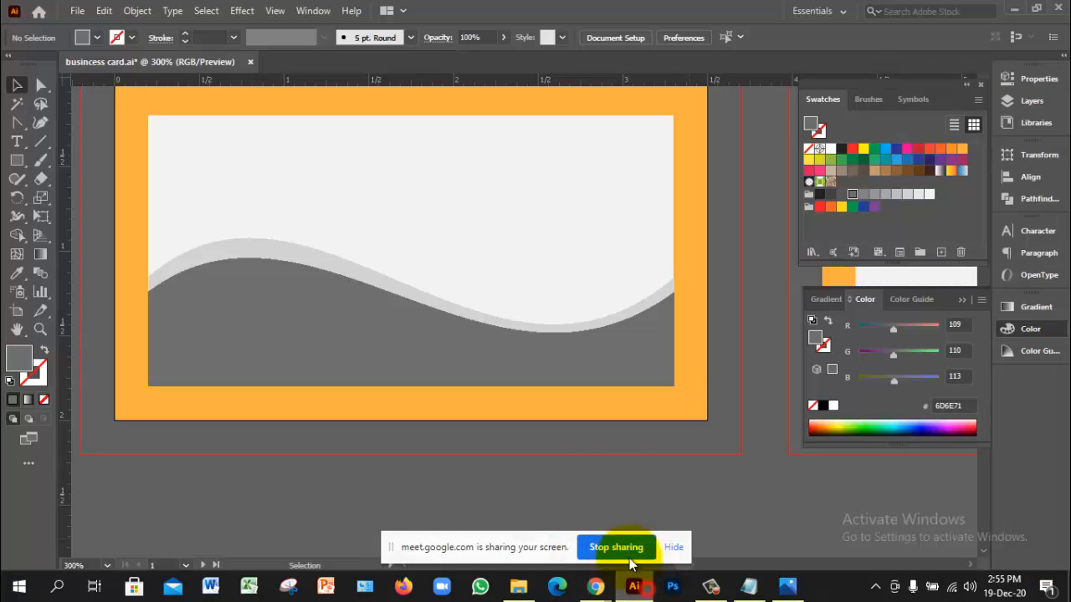
Step: Place the saved Learning & Earning logo PNG onto the card with File > Place
{"action": "left_click", "coordinate": [490, 243]}
{"action": "left_click", "coordinate": [75, 11]}
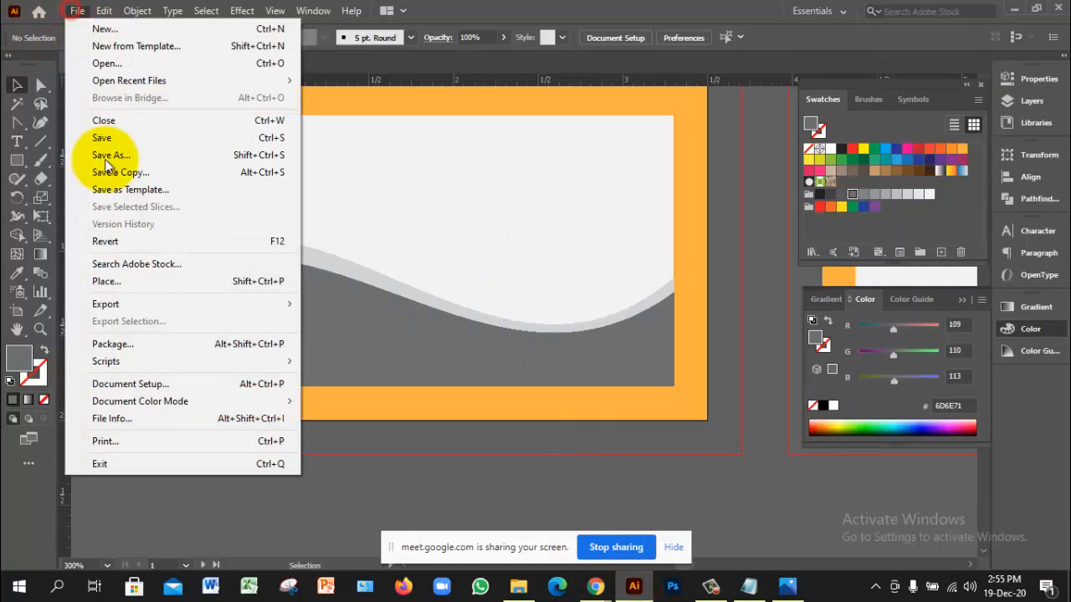
{"action": "left_click", "coordinate": [117, 281]}
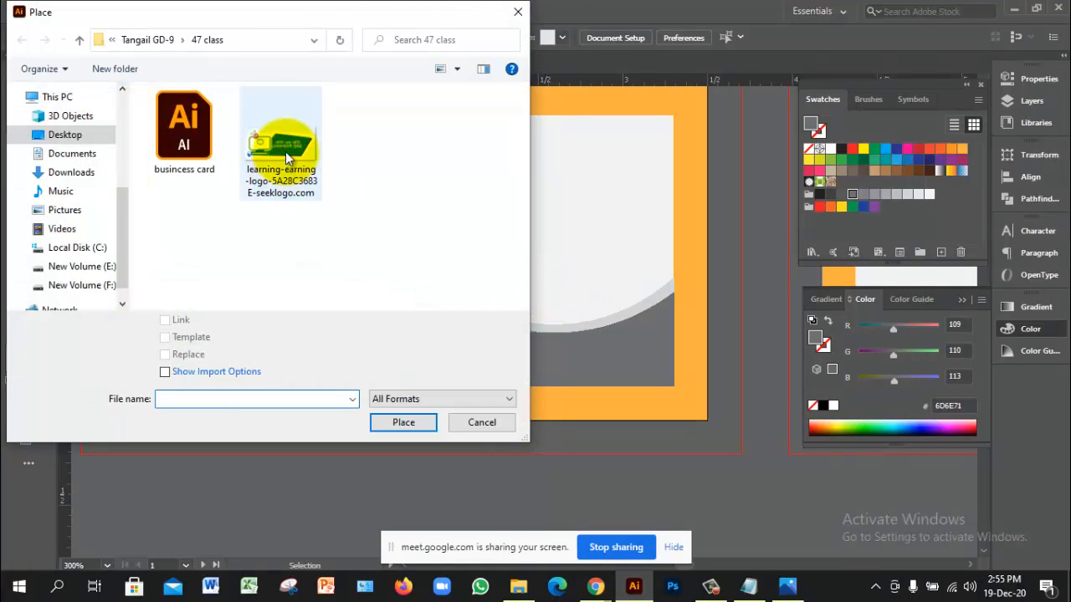
{"action": "left_click", "coordinate": [285, 151]}
{"action": "left_click", "coordinate": [410, 422]}
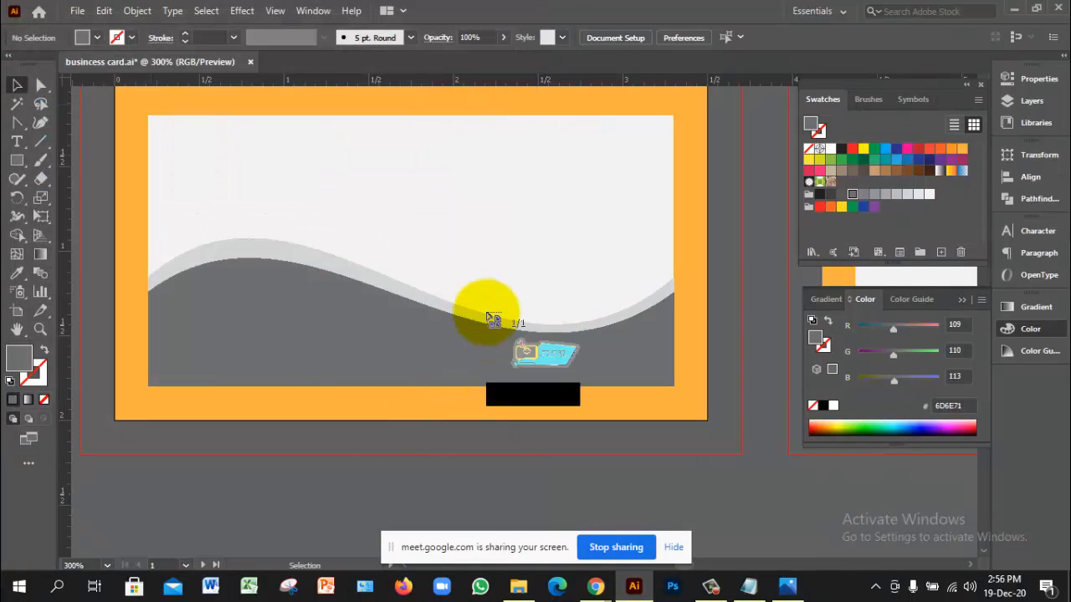
{"action": "left_click_drag", "start_coordinate": [306, 177], "coordinate": [552, 354]}
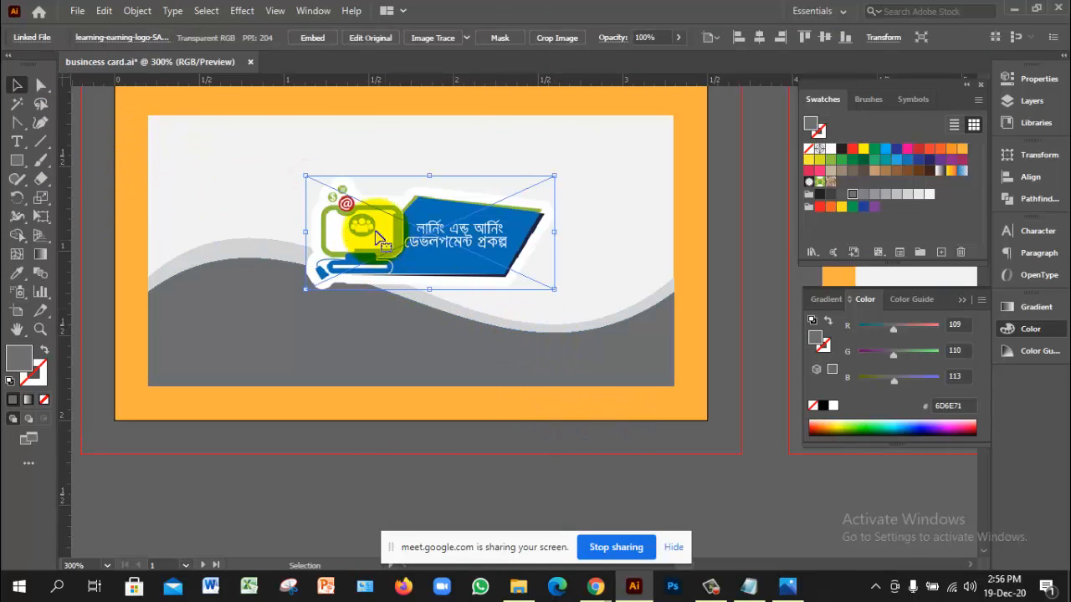
Step: Scale the logo down and move it to the card's lower-right corner
{"action": "left_click_drag", "start_coordinate": [306, 176], "coordinate": [365, 200]}
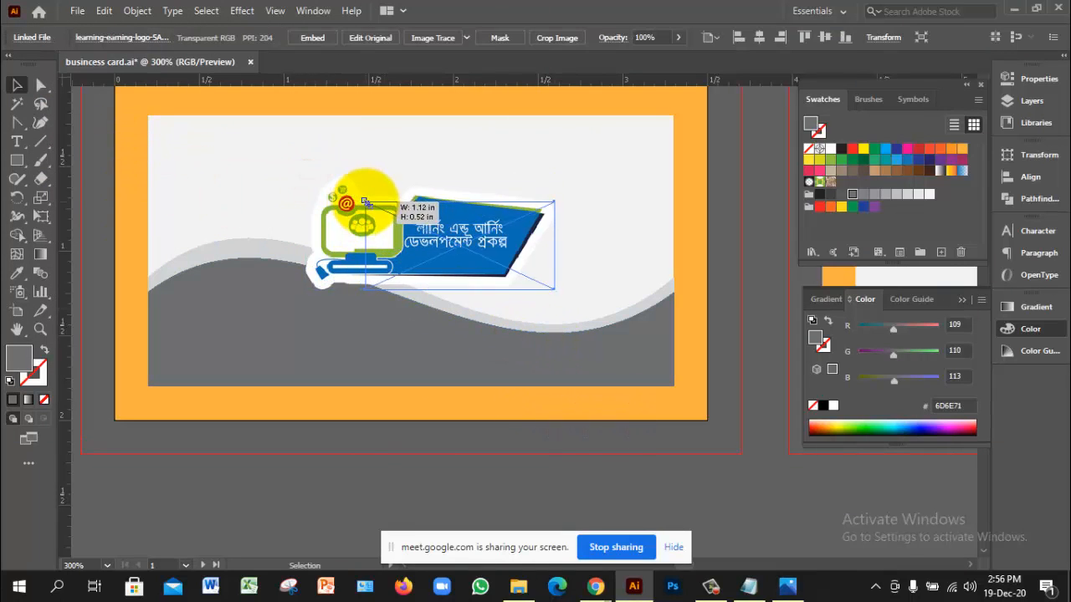
{"action": "left_click_drag", "start_coordinate": [450, 245], "coordinate": [600, 355]}
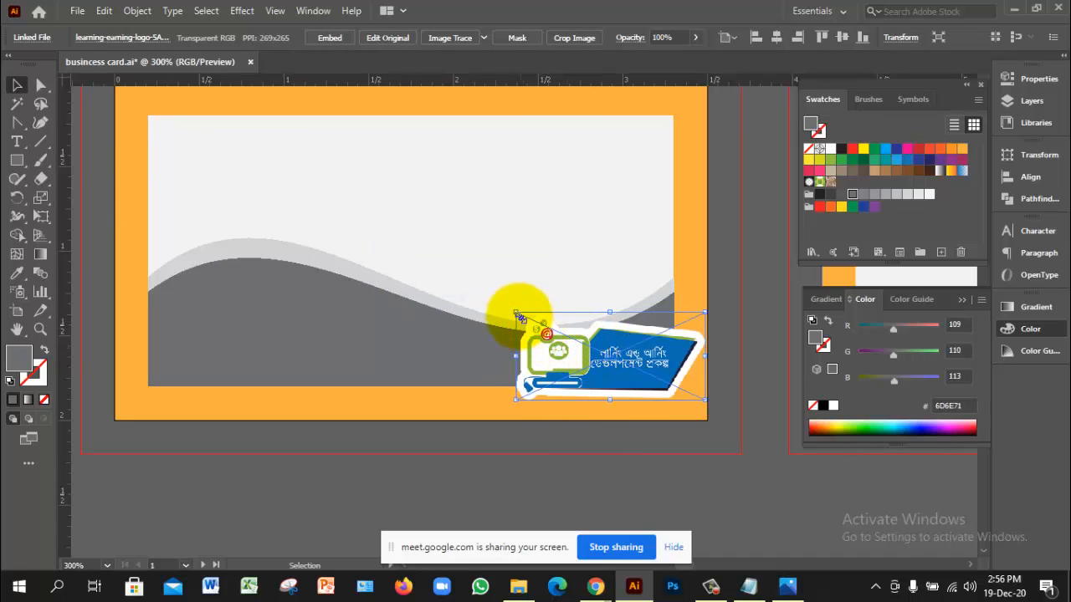
{"action": "left_click_drag", "start_coordinate": [516, 313], "coordinate": [569, 338]}
{"action": "left_click_drag", "start_coordinate": [647, 370], "coordinate": [623, 360]}
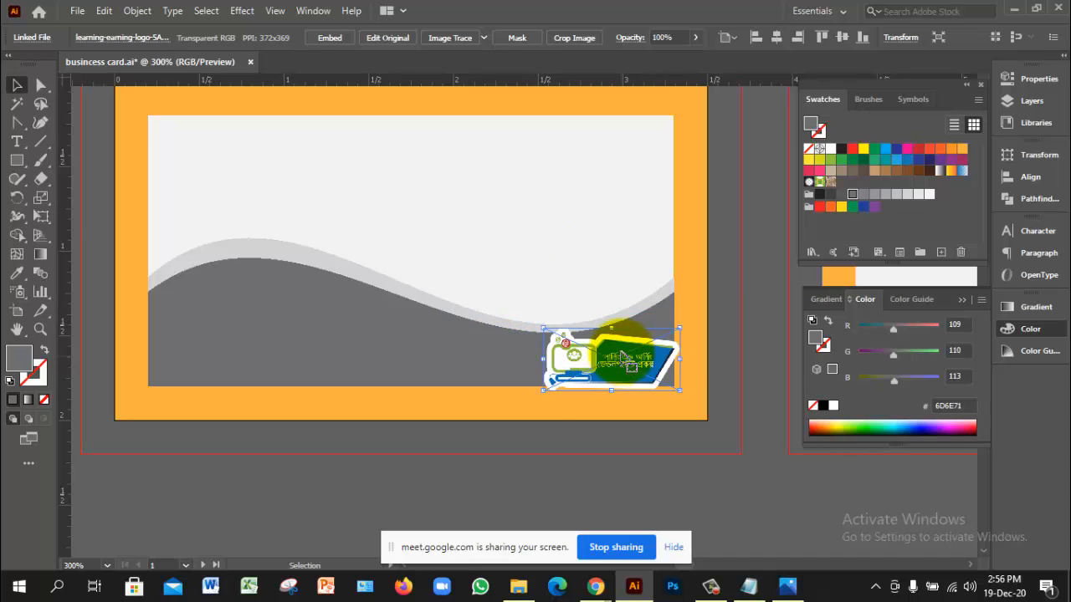
Step: Zoom in on the logo, shrink it a little more, and reposition it
{"action": "key", "text": "ctrl+space"}
{"action": "left_click", "coordinate": [575, 354]}
{"action": "left_click", "coordinate": [597, 341]}
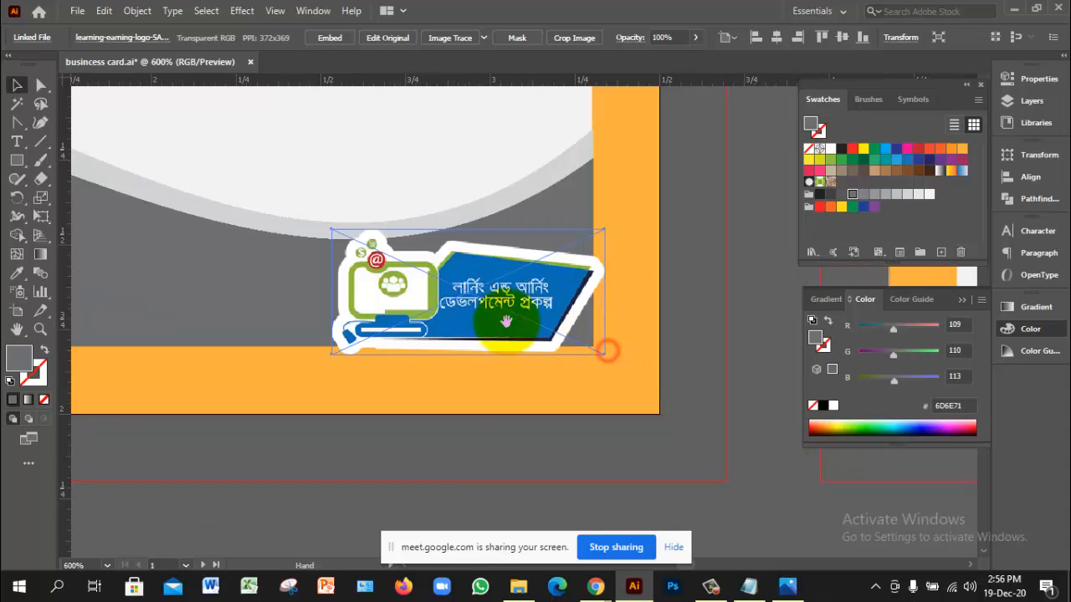
{"action": "left_click_drag", "start_coordinate": [332, 227], "coordinate": [363, 248]}
{"action": "mouse_move", "coordinate": [547, 308]}
{"action": "left_mouse_down"}
{"action": "mouse_move", "coordinate": [595, 307]}
{"action": "mouse_move", "coordinate": [531, 293]}
{"action": "left_mouse_up"}
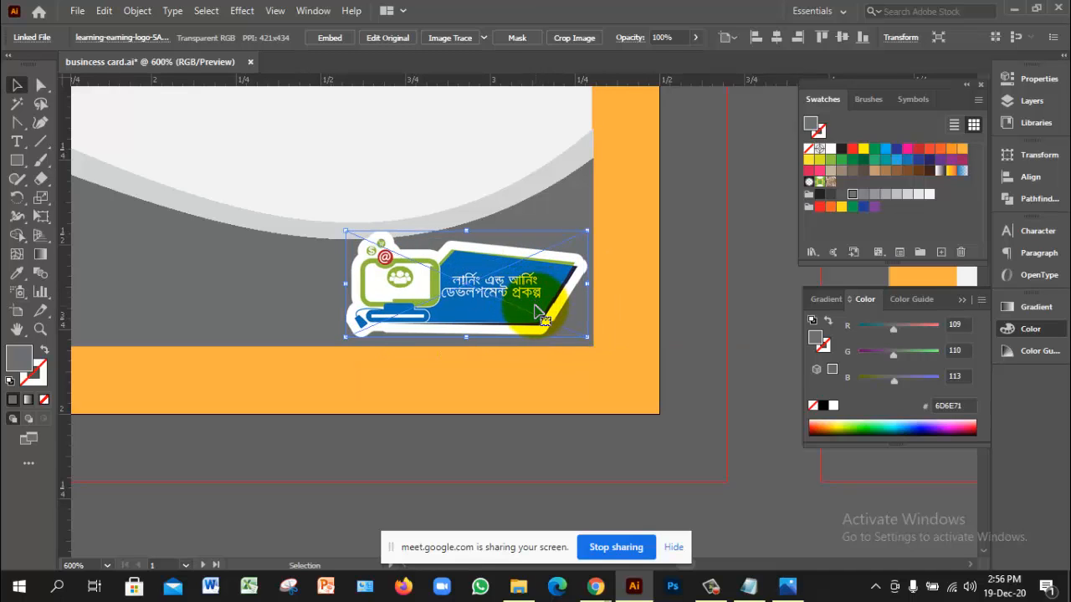
{"action": "left_click_drag", "start_coordinate": [536, 311], "coordinate": [536, 307]}
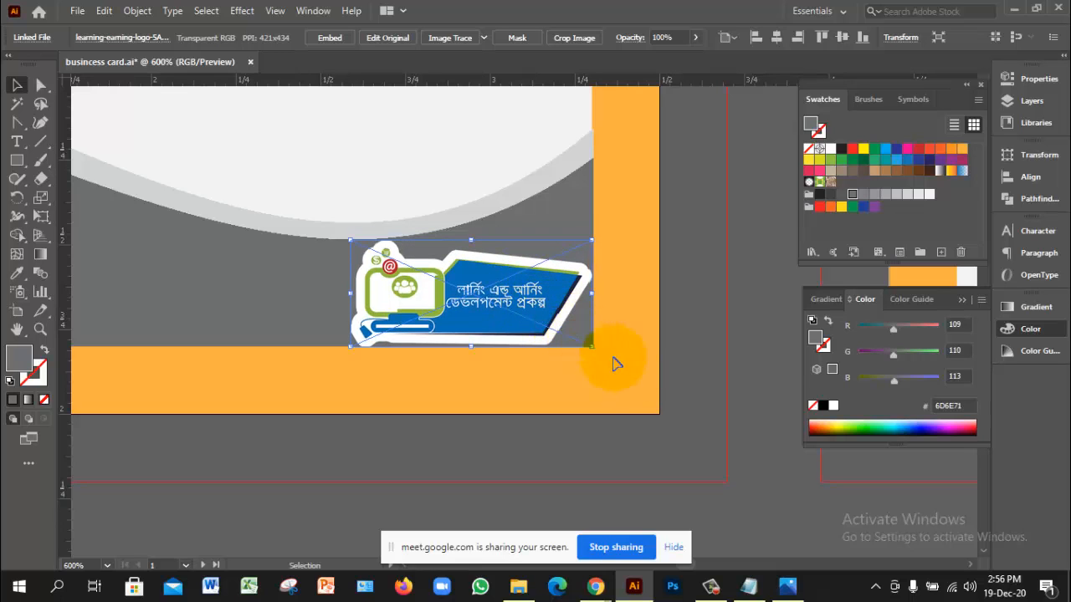
Step: Fine-tune the logo's position while zoomed in, nudging it slightly down
{"action": "left_click", "coordinate": [638, 390]}
{"action": "left_click", "coordinate": [523, 315]}
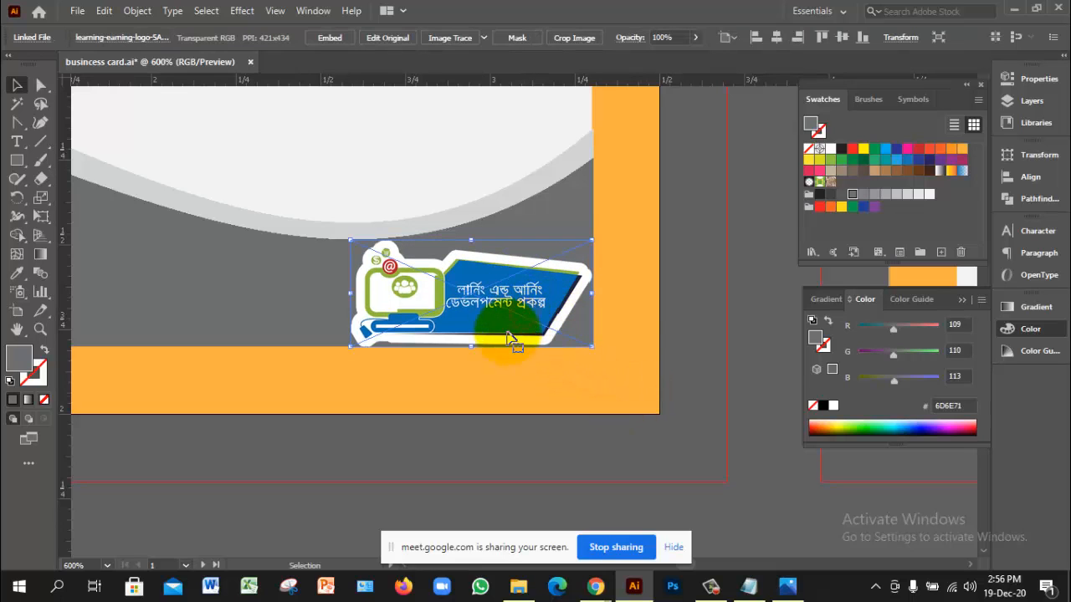
{"action": "left_click", "coordinate": [473, 304], "text": "ctrl"}
{"action": "left_click", "coordinate": [472, 304], "text": "ctrl"}
{"action": "left_click", "coordinate": [472, 304], "text": "ctrl"}
{"action": "left_click_drag", "start_coordinate": [598, 343], "coordinate": [391, 222]}
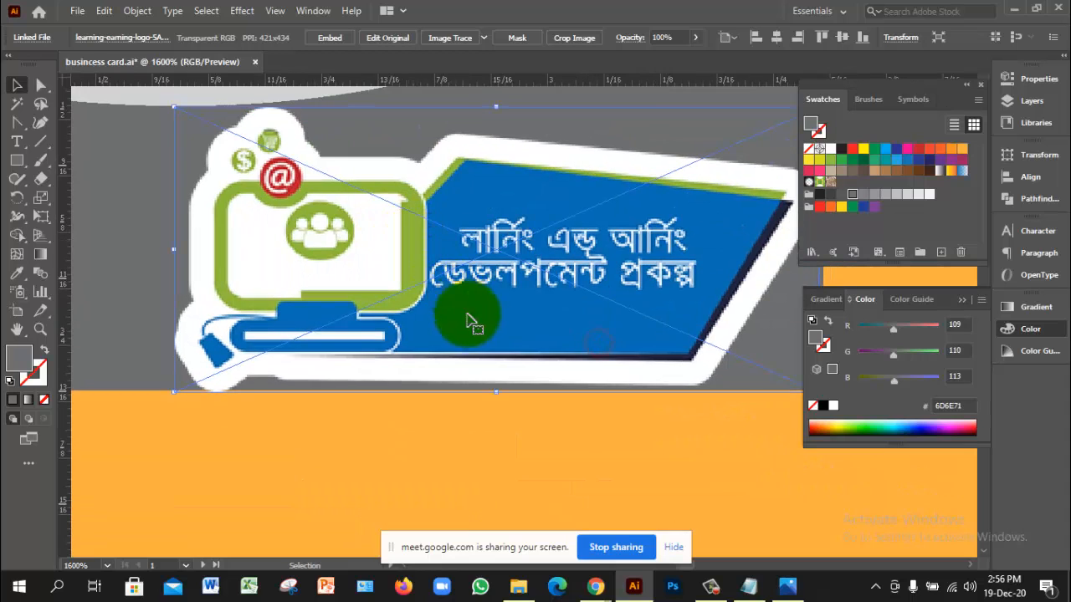
{"action": "left_click_drag", "start_coordinate": [513, 334], "coordinate": [501, 351]}
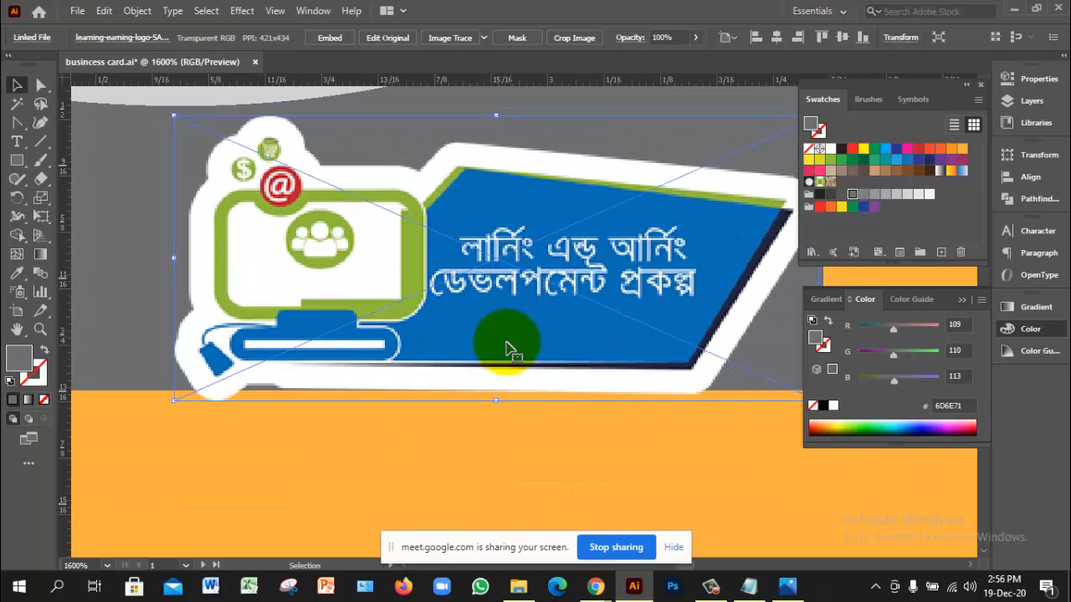
{"action": "left_click", "coordinate": [525, 432]}
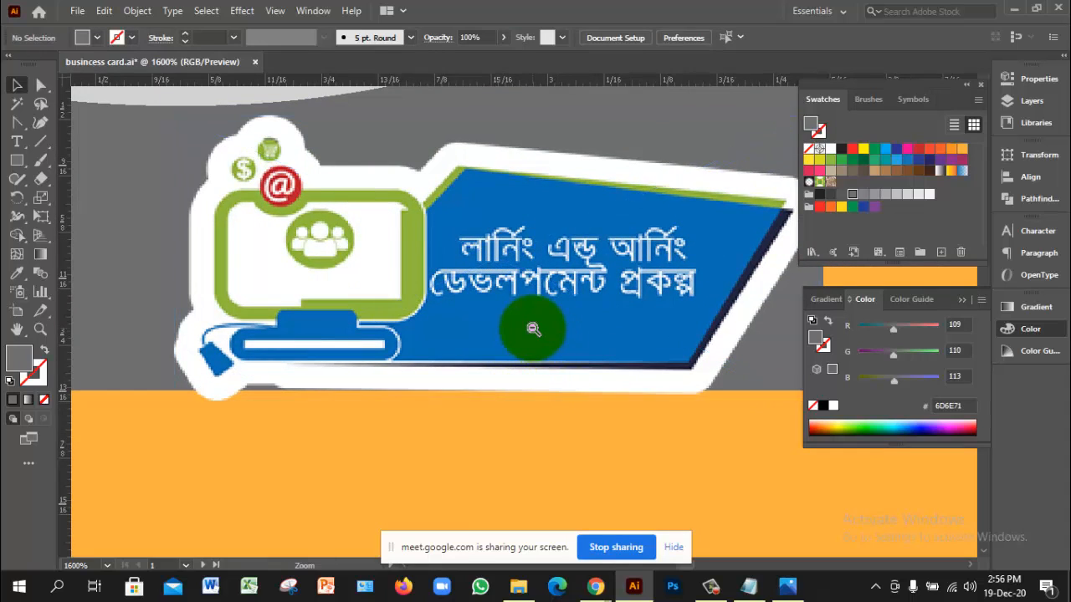
{"action": "left_click", "coordinate": [531, 328], "text": "ctrl+alt"}
{"action": "left_click", "coordinate": [531, 328], "text": "ctrl+alt"}
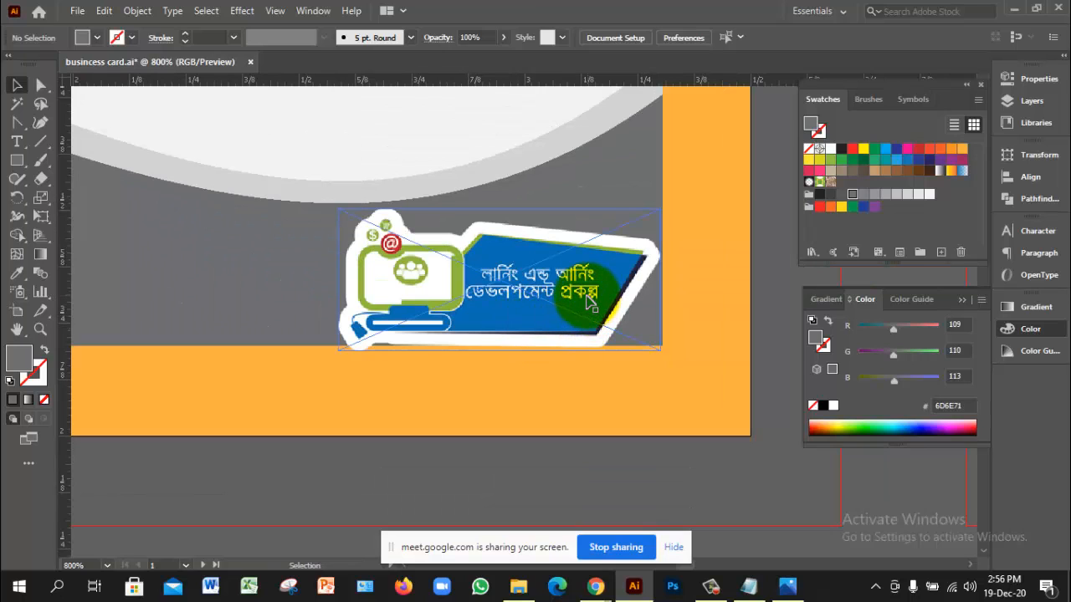
Step: Nudge the logo slightly right and zoom out to check it on the lower-right grey wave
{"action": "left_click_drag", "start_coordinate": [583, 294], "coordinate": [589, 295]}
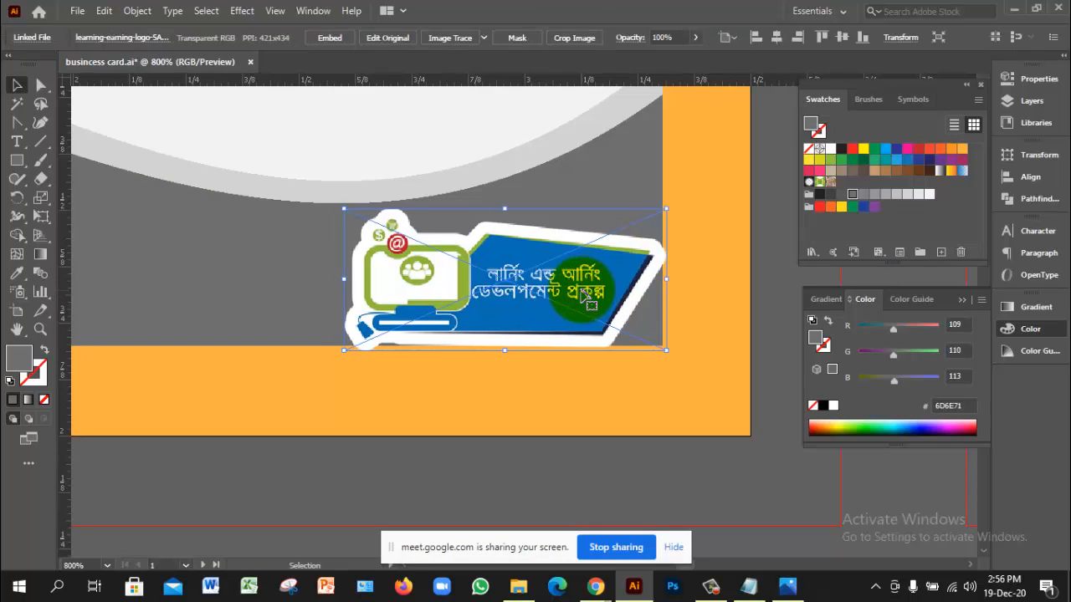
{"action": "key", "text": "Left"}
{"action": "left_click", "coordinate": [583, 288]}
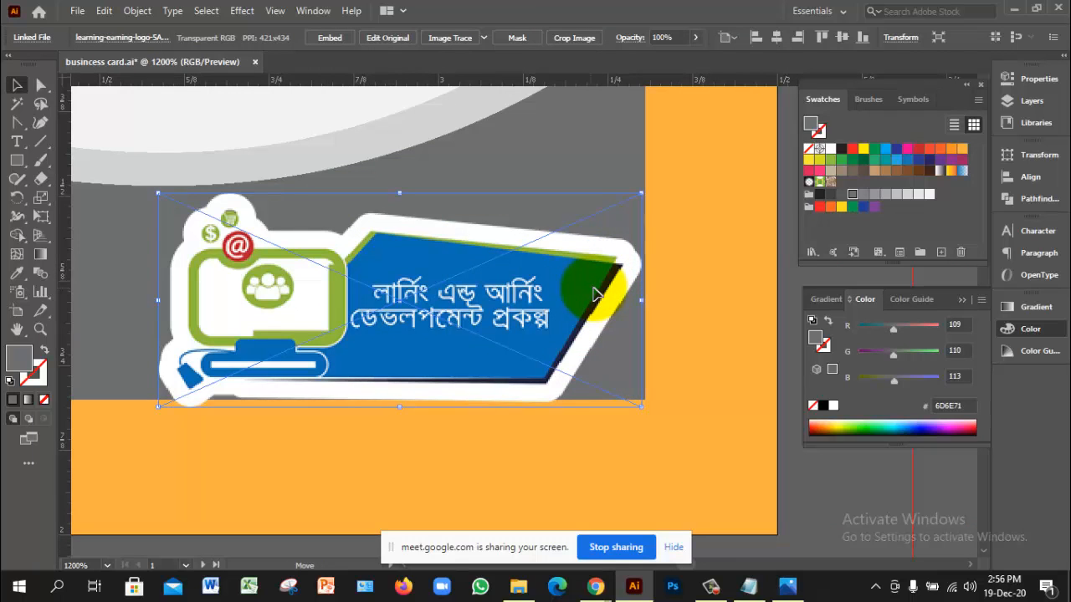
{"action": "left_click_drag", "start_coordinate": [594, 294], "coordinate": [598, 295]}
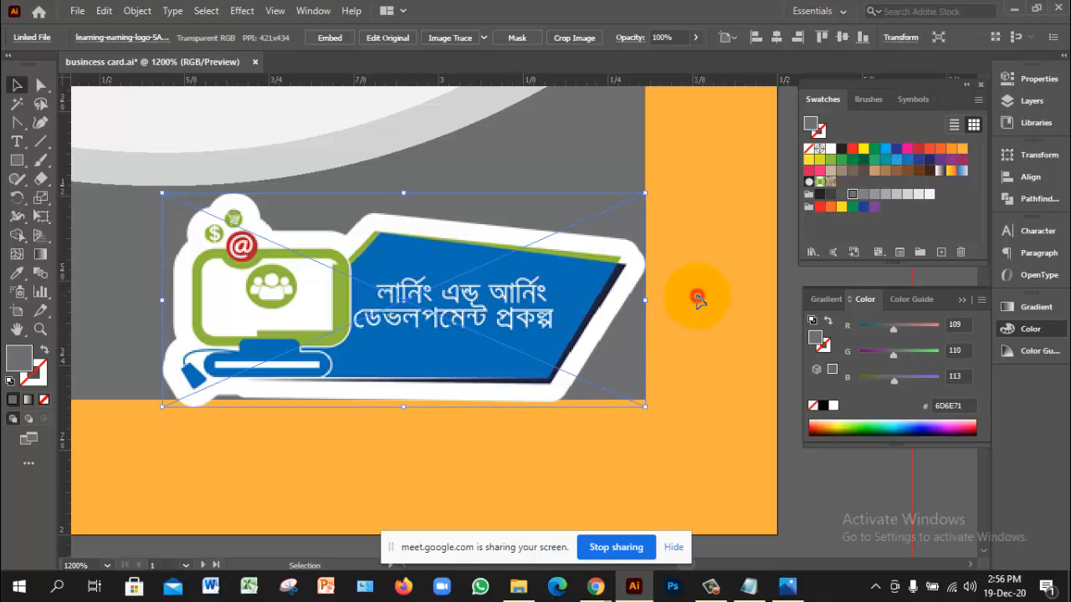
{"action": "left_click", "coordinate": [698, 297]}
{"action": "left_click", "coordinate": [513, 324], "text": "ctrl+alt"}
{"action": "left_click", "coordinate": [514, 323], "text": "ctrl+alt"}
{"action": "left_click", "coordinate": [513, 322], "text": "ctrl+alt"}
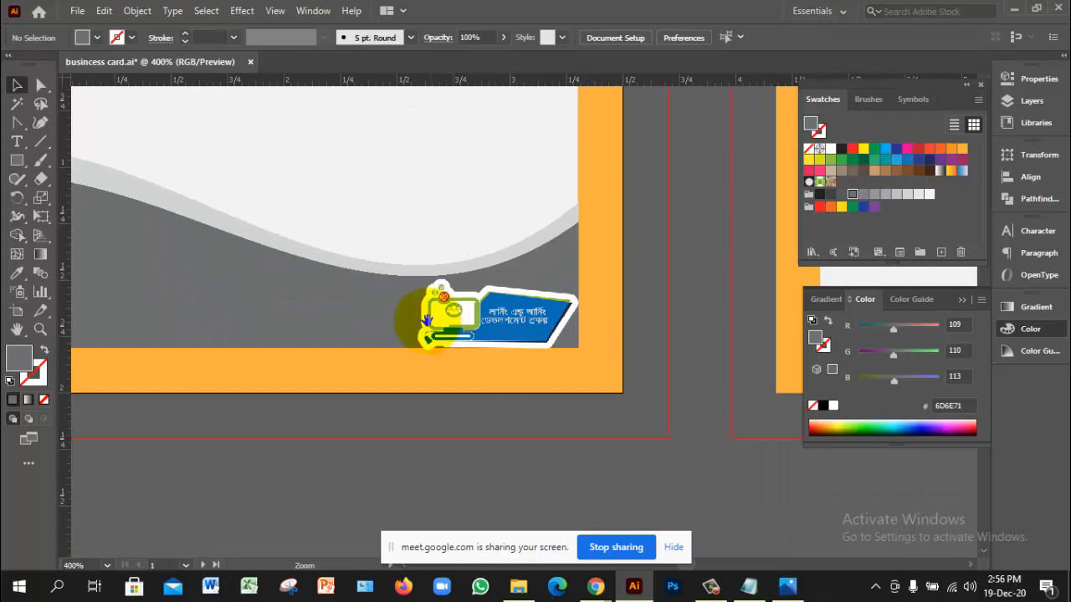
{"action": "left_click_drag", "start_coordinate": [426, 320], "coordinate": [674, 342]}
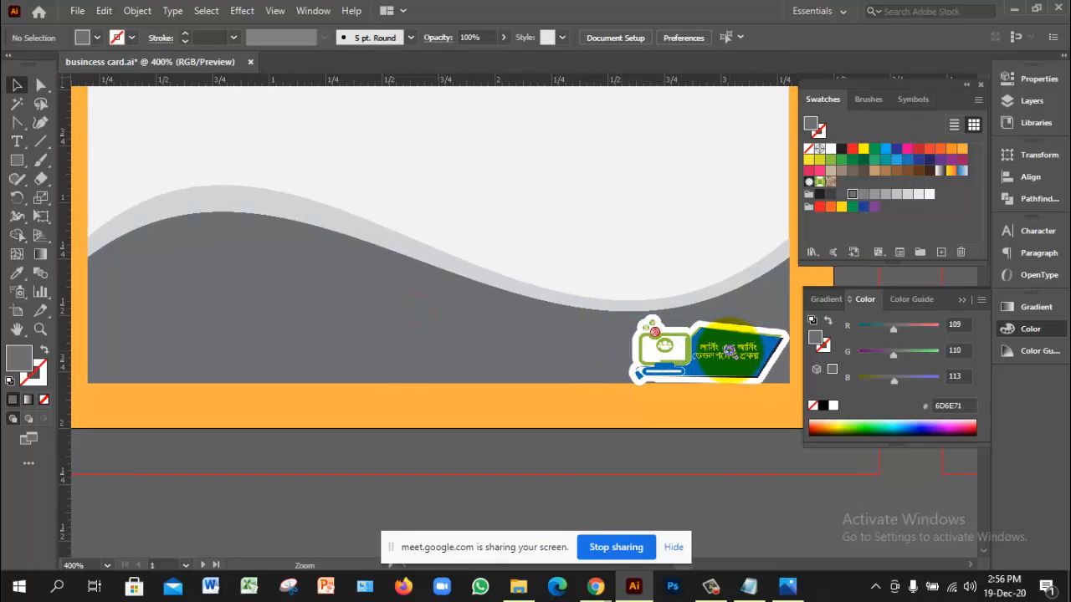
{"action": "left_click", "coordinate": [731, 351], "text": "ctrl"}
{"action": "left_click", "coordinate": [552, 338], "text": "ctrl"}
{"action": "left_click_drag", "start_coordinate": [471, 276], "coordinate": [666, 361]}
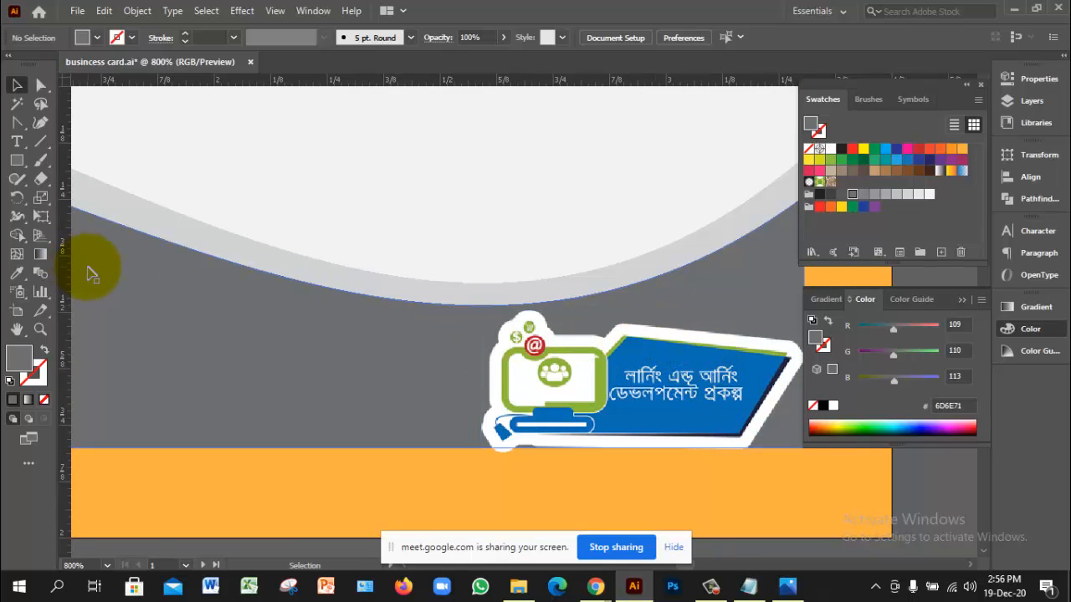
Step: Fill the grey wave with the logo's blue 0C6EB3 using the Eyedropper
{"action": "key", "text": "i"}
{"action": "left_click", "coordinate": [652, 352]}
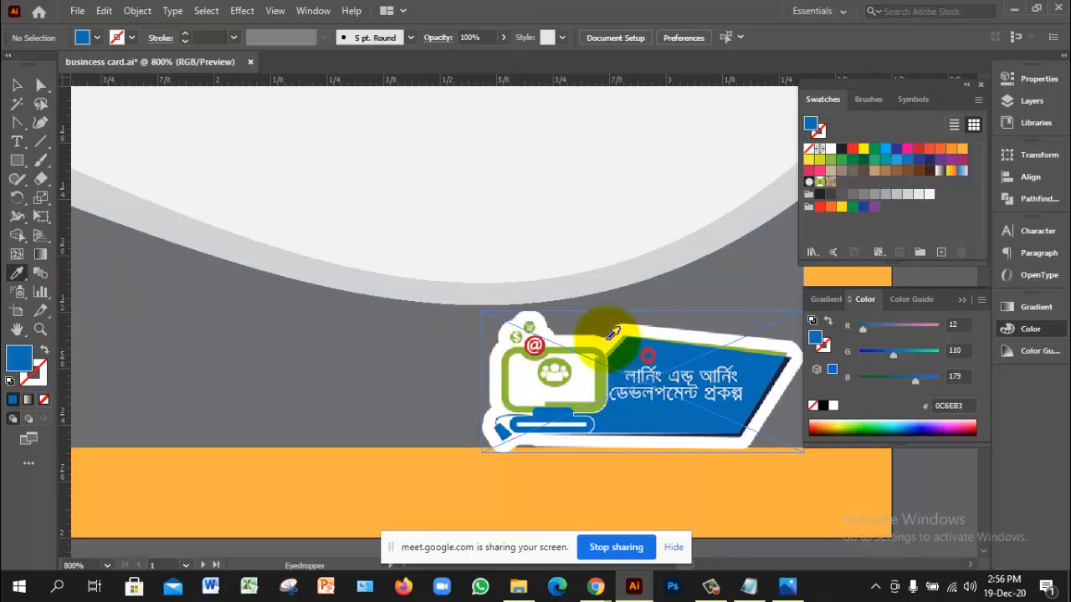
{"action": "left_click", "coordinate": [293, 338]}
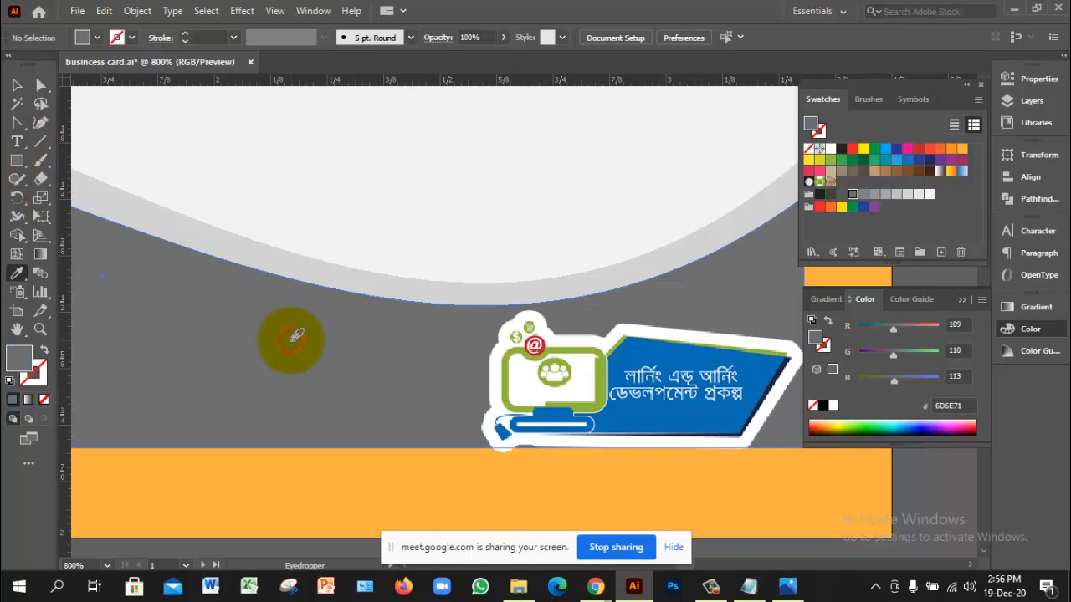
{"action": "left_click", "coordinate": [649, 354]}
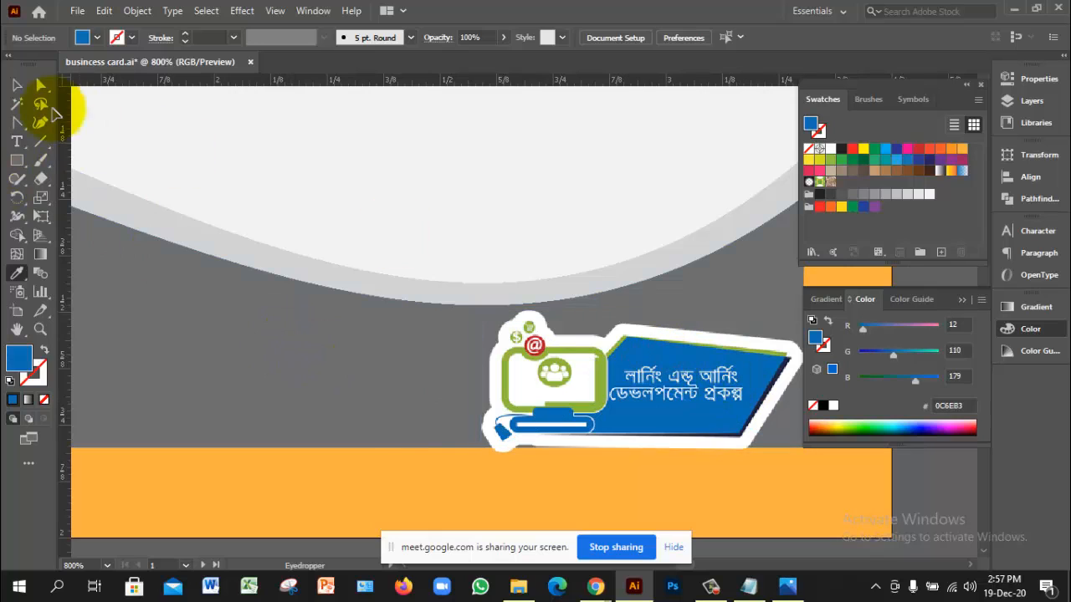
{"action": "left_click", "coordinate": [16, 85]}
{"action": "left_click", "coordinate": [282, 378]}
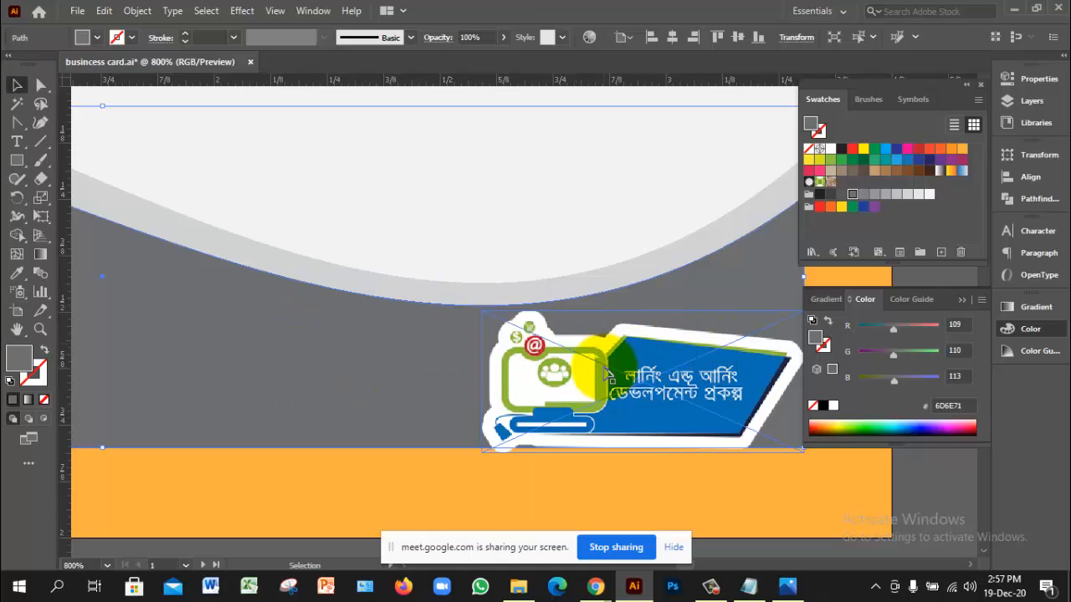
{"action": "left_click", "coordinate": [632, 361], "text": "shift"}
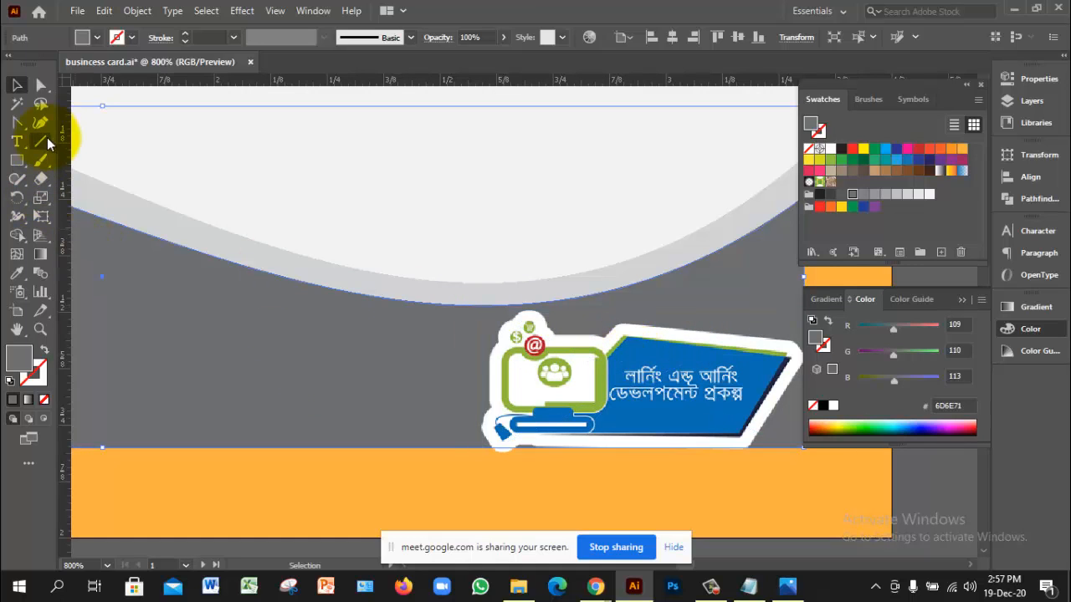
{"action": "key", "text": "i"}
{"action": "left_click", "coordinate": [638, 346]}
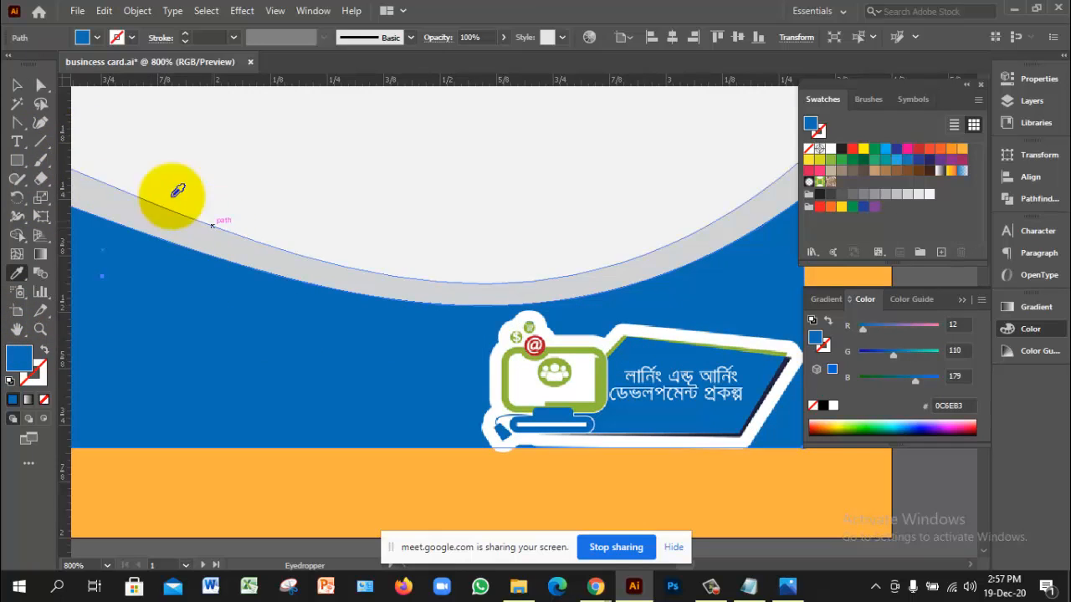
Step: Fill the light grey curved band with the logo's green 90BB3E
{"action": "left_click", "coordinate": [17, 85]}
{"action": "left_click", "coordinate": [239, 251]}
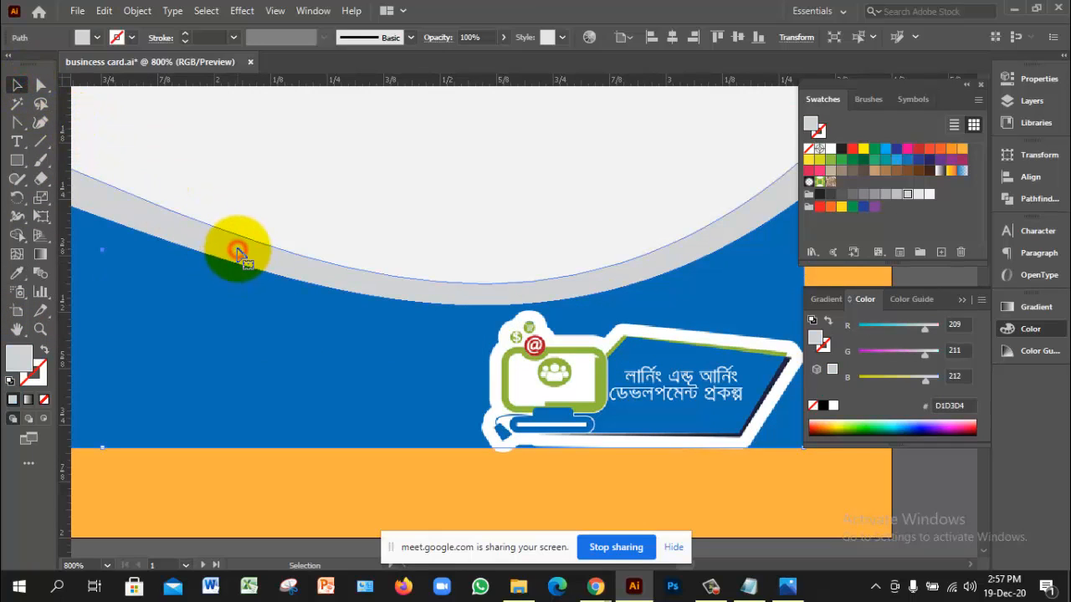
{"action": "left_click", "coordinate": [17, 273]}
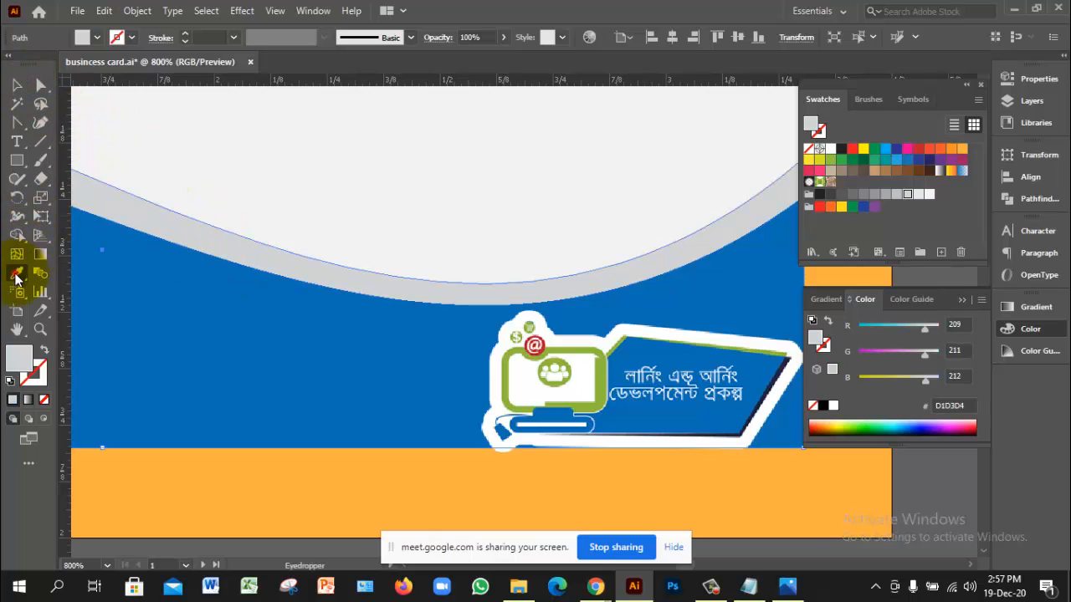
{"action": "left_click", "coordinate": [594, 368]}
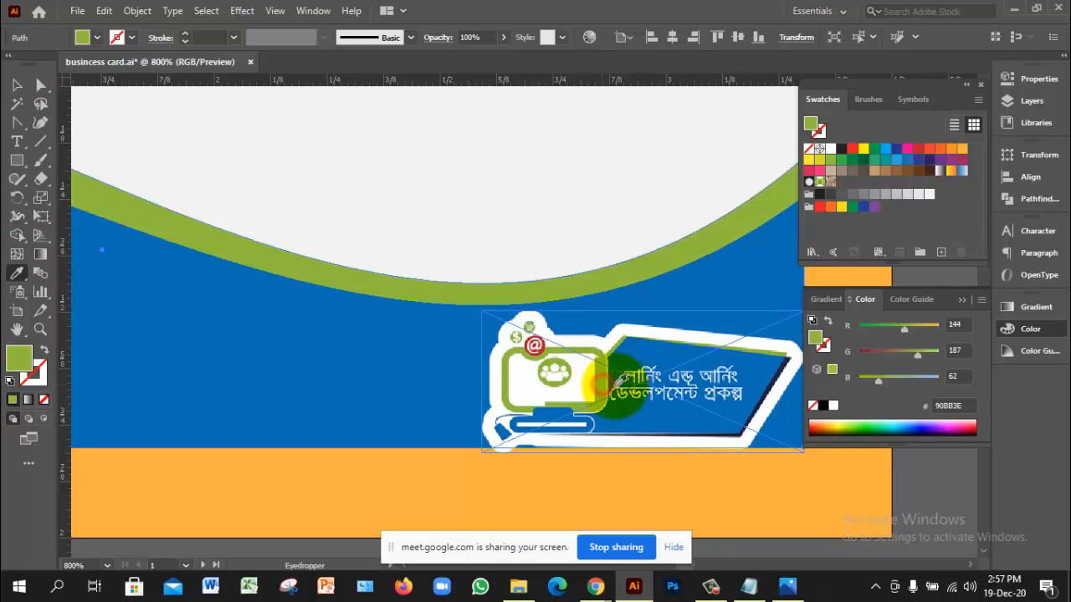
{"action": "left_click", "coordinate": [22, 90]}
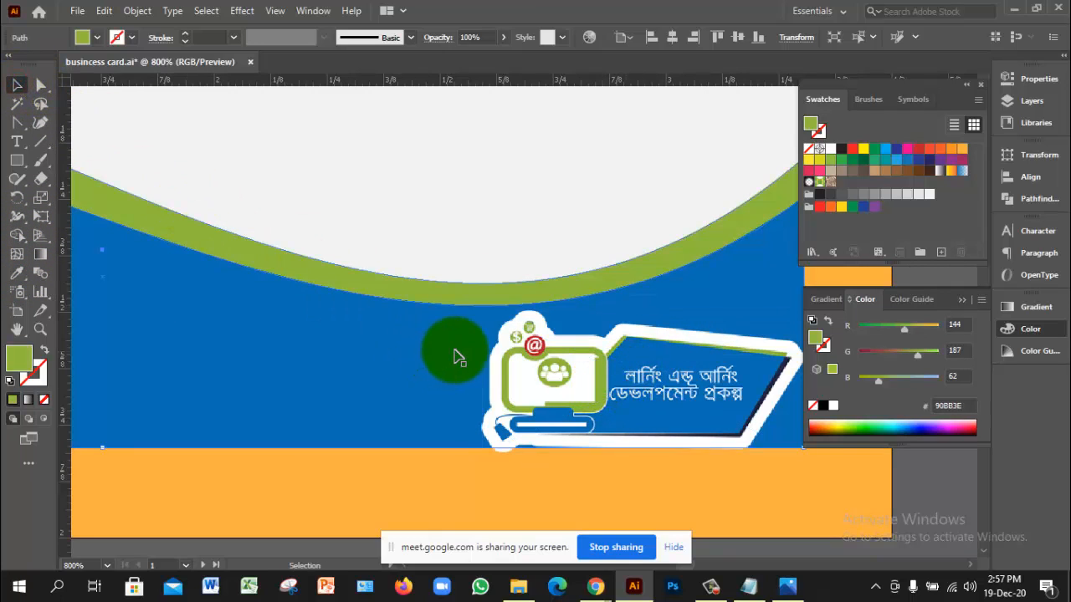
Step: Zoom out to view the whole recoloured card, deselect the wave, and select the logo
{"action": "left_click", "coordinate": [563, 425], "text": "ctrl+alt"}
{"action": "left_click", "coordinate": [563, 426], "text": "ctrl+alt"}
{"action": "left_click", "coordinate": [563, 426], "text": "ctrl+alt"}
{"action": "left_click_drag", "start_coordinate": [467, 226], "coordinate": [693, 490]}
{"action": "left_click", "coordinate": [663, 431], "text": "ctrl"}
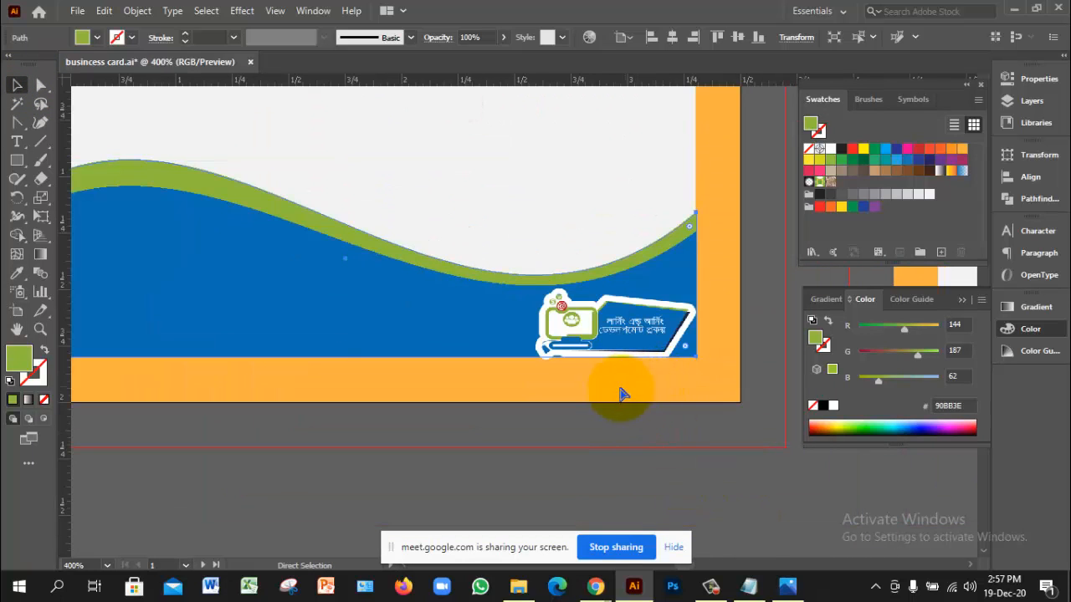
{"action": "left_click", "coordinate": [591, 384], "text": "ctrl+alt"}
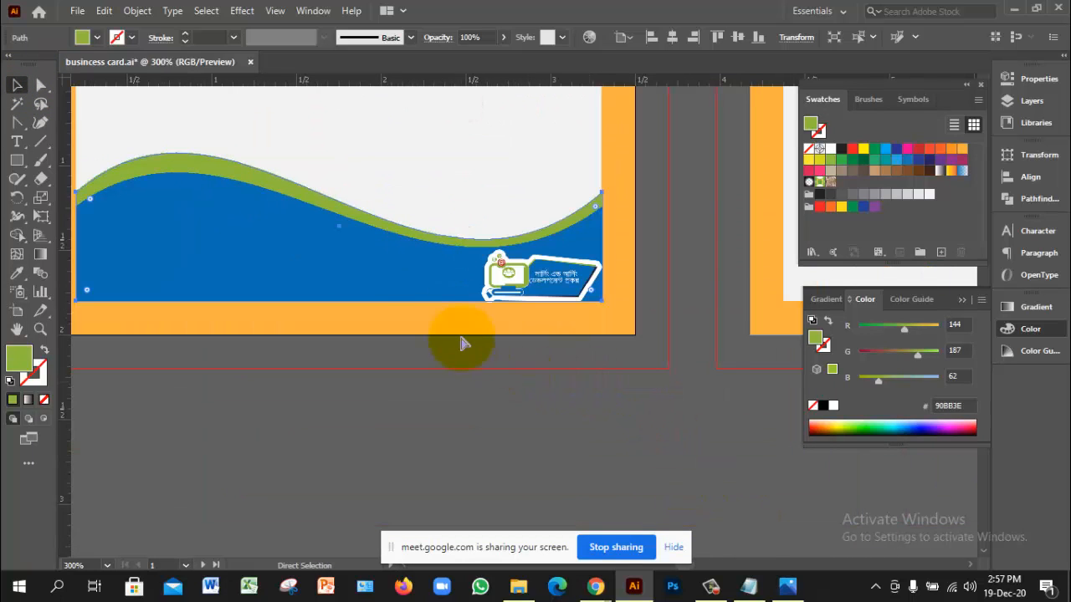
{"action": "left_click_drag", "start_coordinate": [407, 279], "coordinate": [452, 325]}
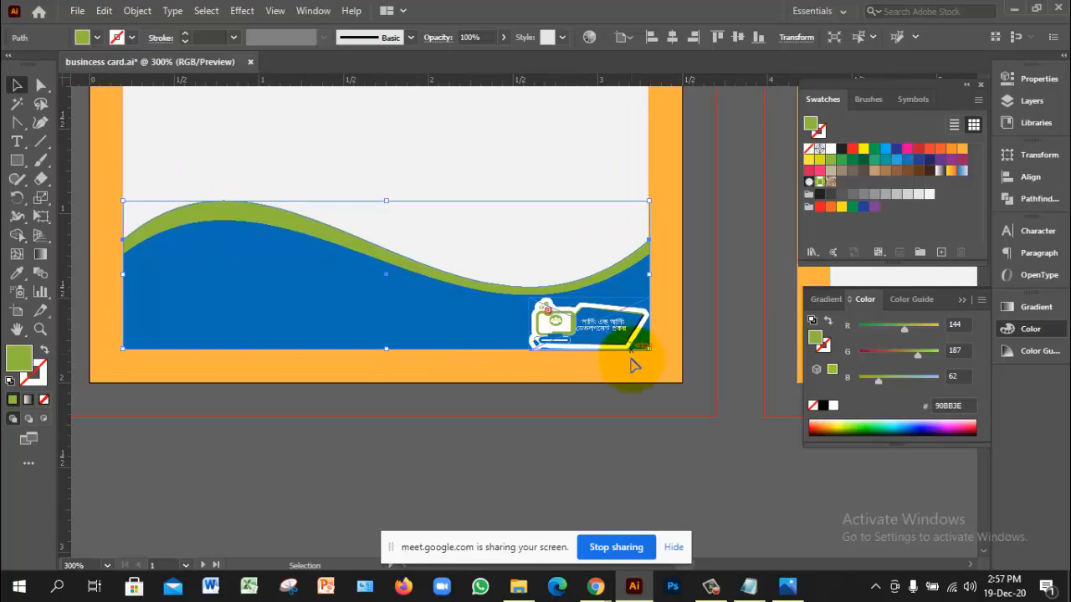
{"action": "left_click", "coordinate": [717, 439]}
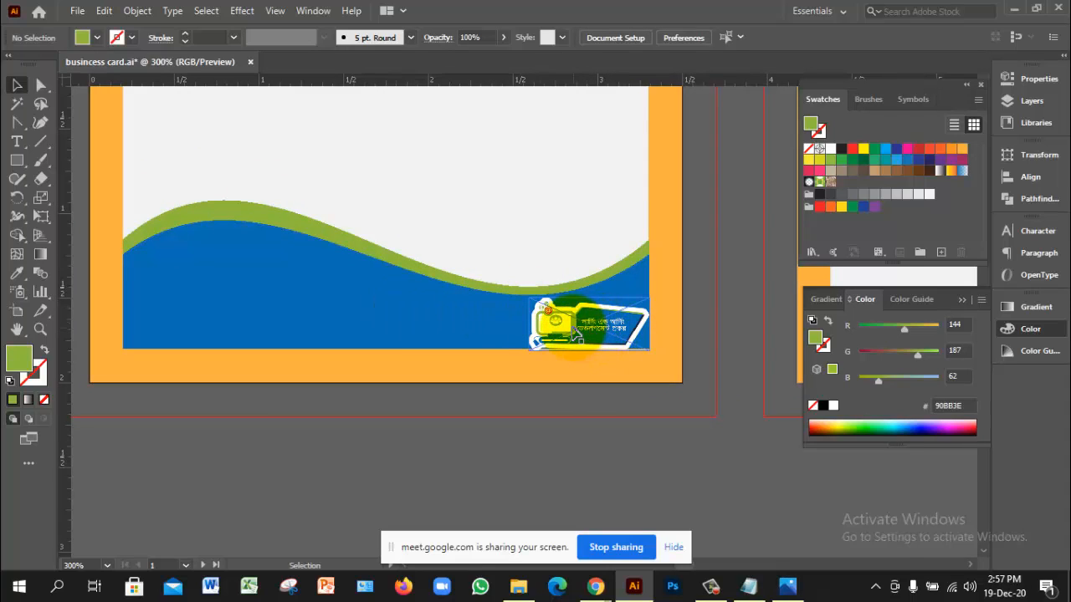
{"action": "left_click", "coordinate": [575, 331]}
Step: Re-sample the logo's green and blue onto the wave shapes with the Eyedropper
{"action": "left_click", "coordinate": [338, 297]}
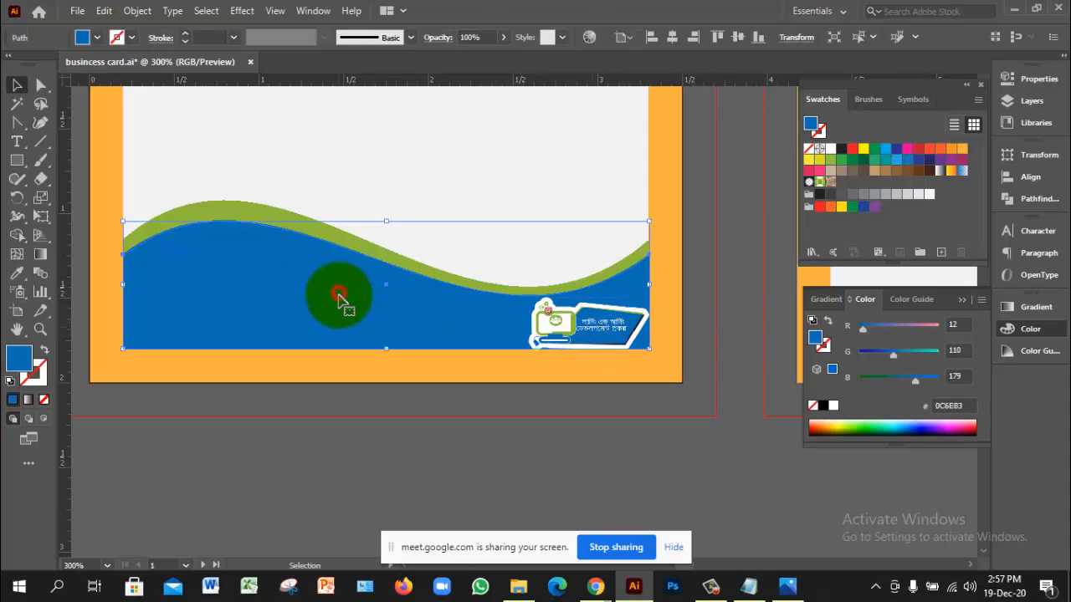
{"action": "left_click", "coordinate": [17, 273]}
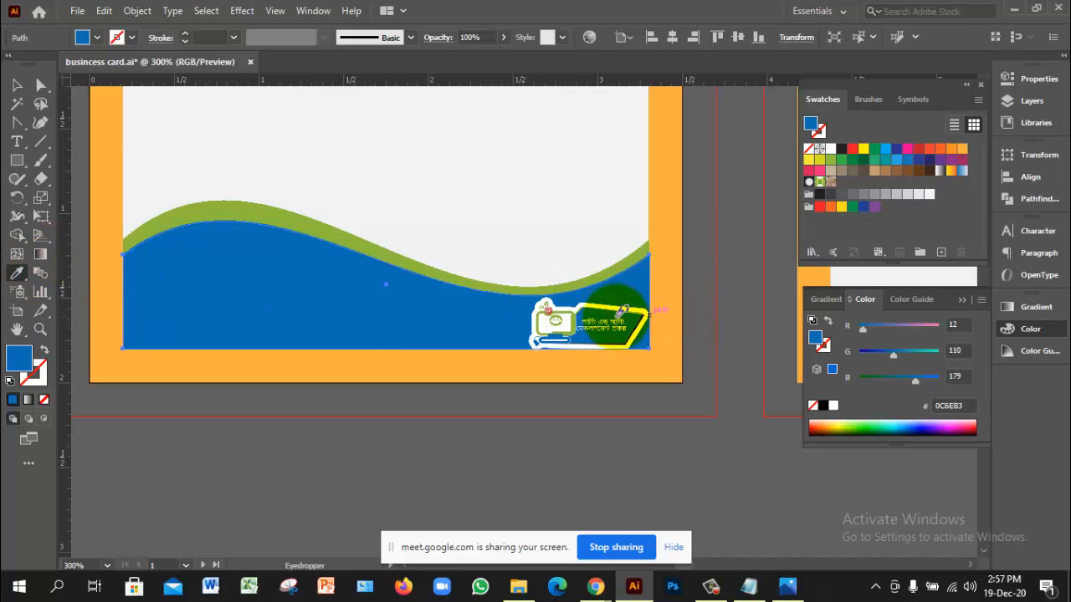
{"action": "left_click", "coordinate": [556, 318]}
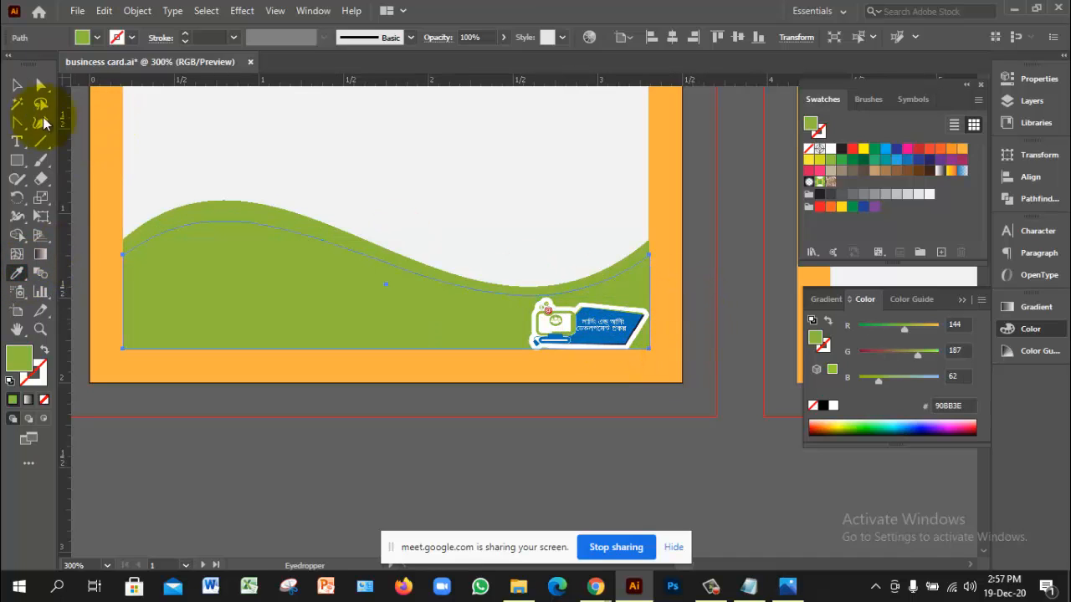
{"action": "left_click", "coordinate": [17, 84]}
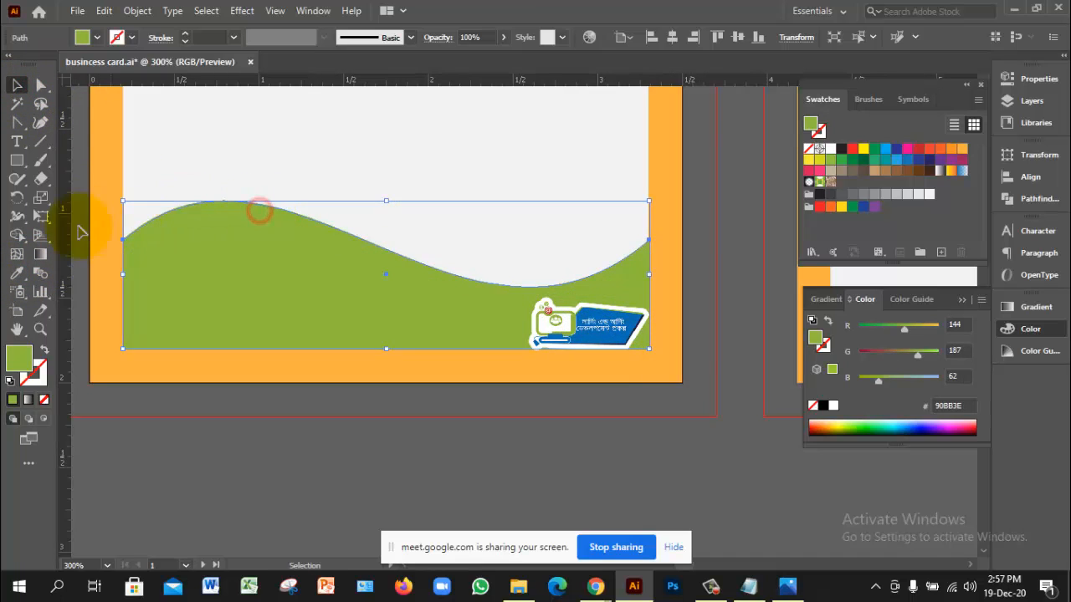
{"action": "left_click", "coordinate": [17, 273]}
{"action": "left_click", "coordinate": [601, 317]}
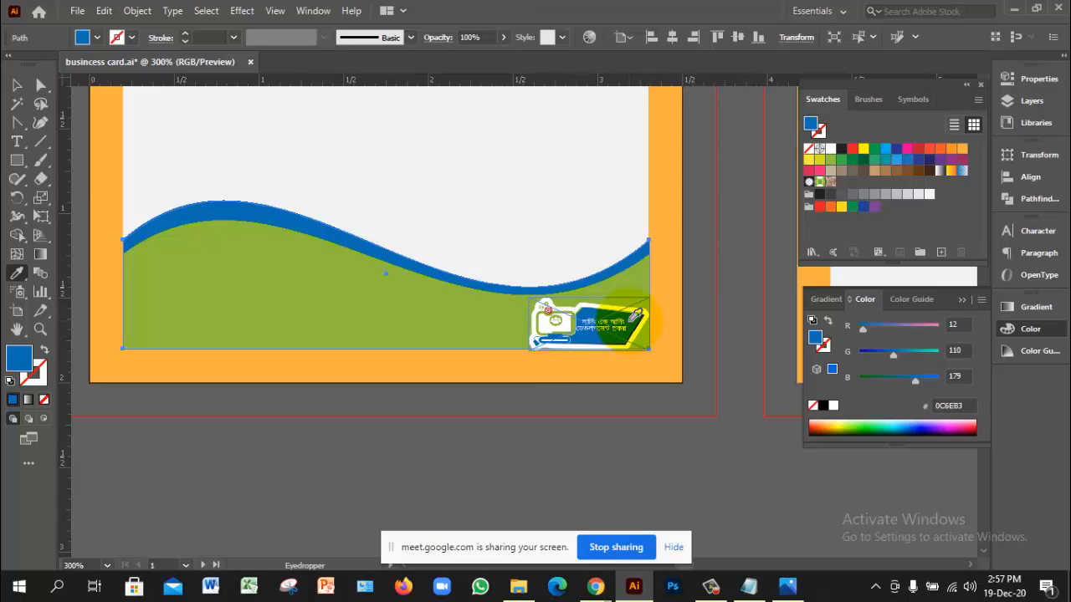
{"action": "scroll", "coordinate": [636, 314], "scroll_direction": "up", "scroll_amount": 2}
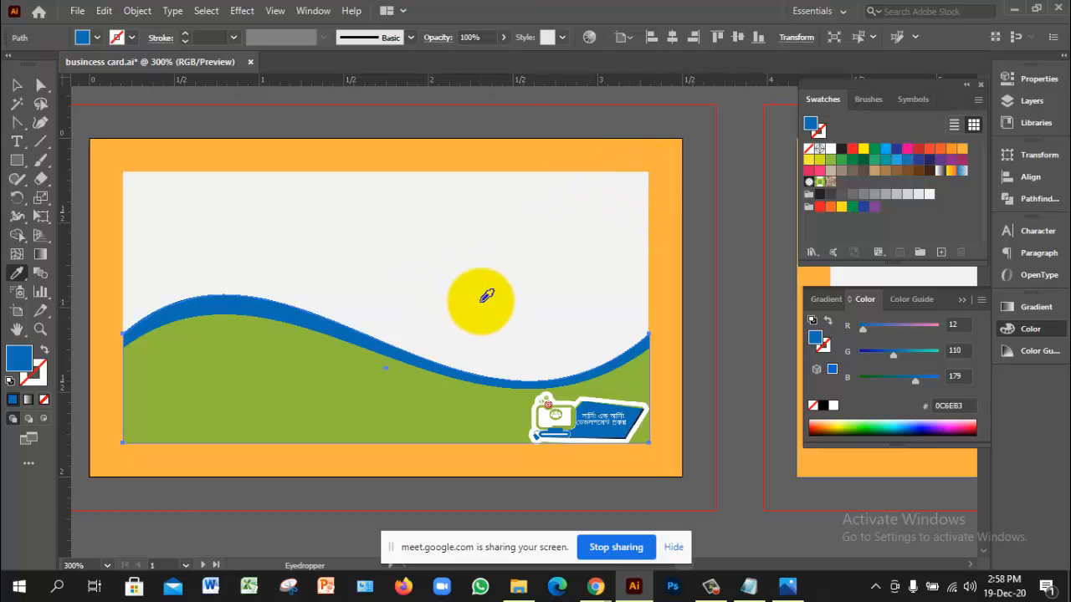
Step: Select the green and blue waves in turn and undo the last recolouring
{"action": "left_click", "coordinate": [18, 86]}
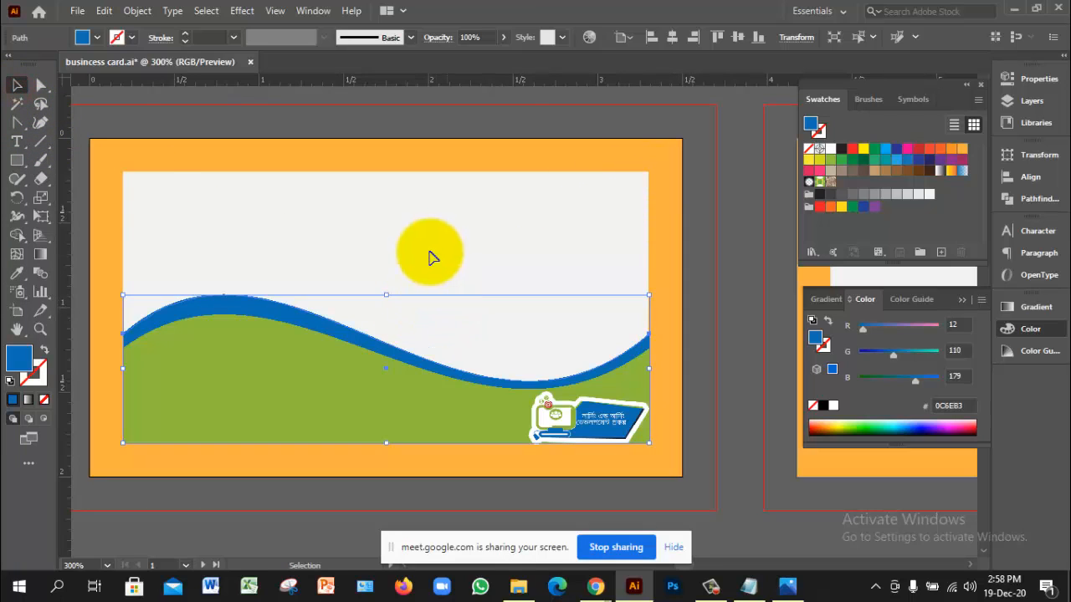
{"action": "left_click", "coordinate": [368, 392]}
{"action": "left_click", "coordinate": [351, 332]}
{"action": "left_click", "coordinate": [352, 358]}
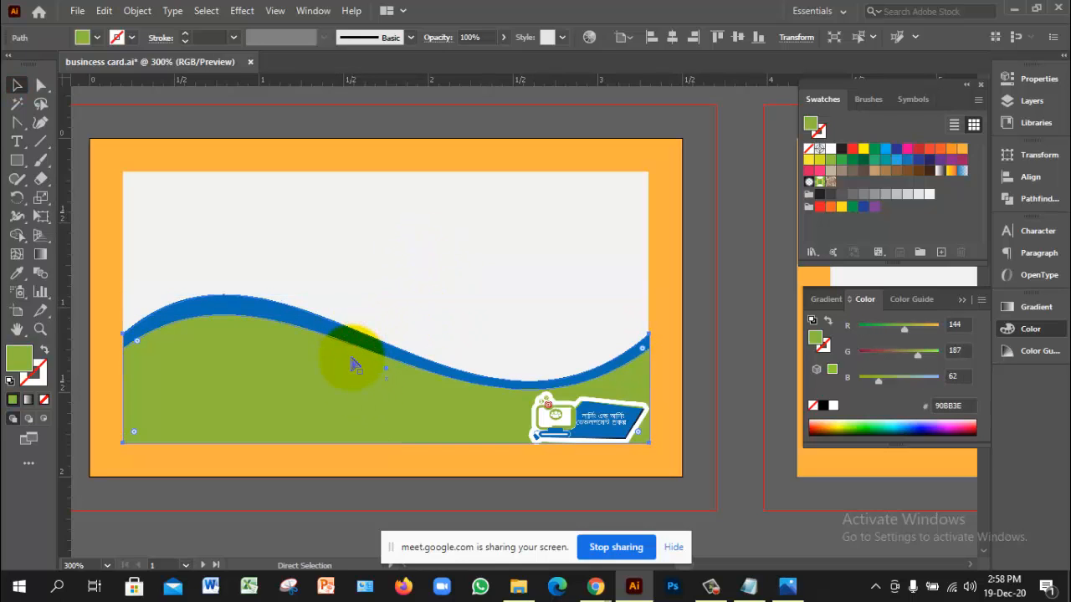
{"action": "key", "text": "ctrl+z"}
{"action": "key", "text": "ctrl+z"}
Step: Move the logo up to the card's top-right corner
{"action": "left_click", "coordinate": [423, 292]}
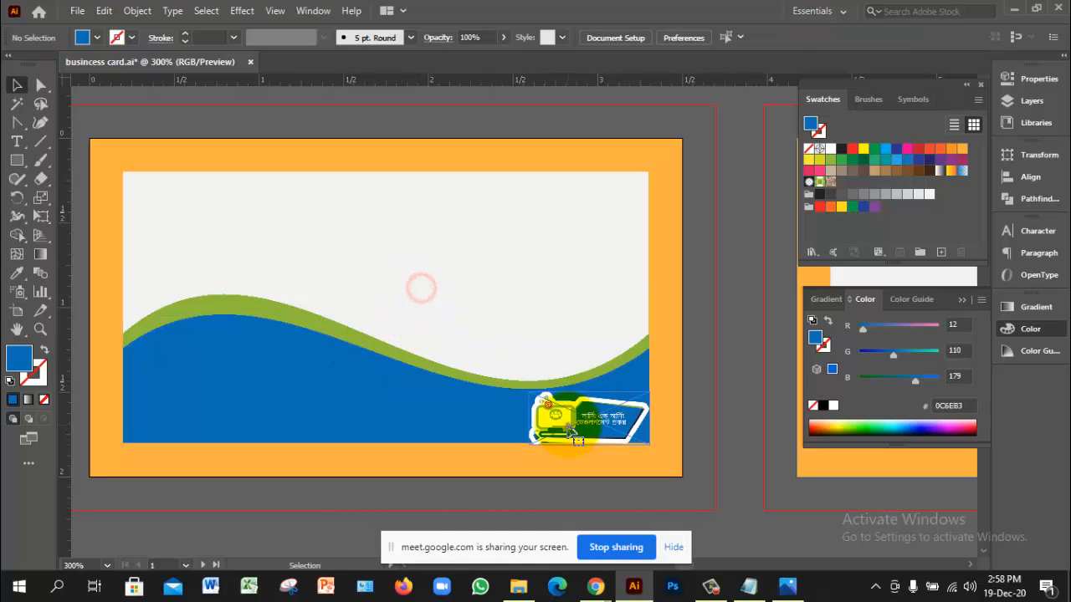
{"action": "left_click_drag", "start_coordinate": [605, 433], "coordinate": [608, 222]}
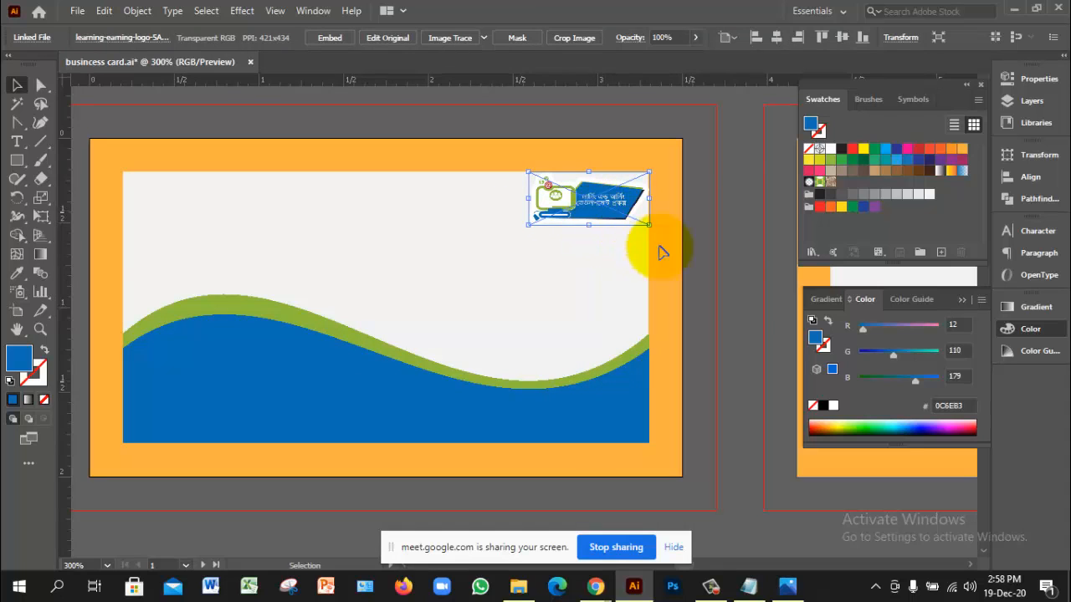
{"action": "left_click", "coordinate": [748, 305]}
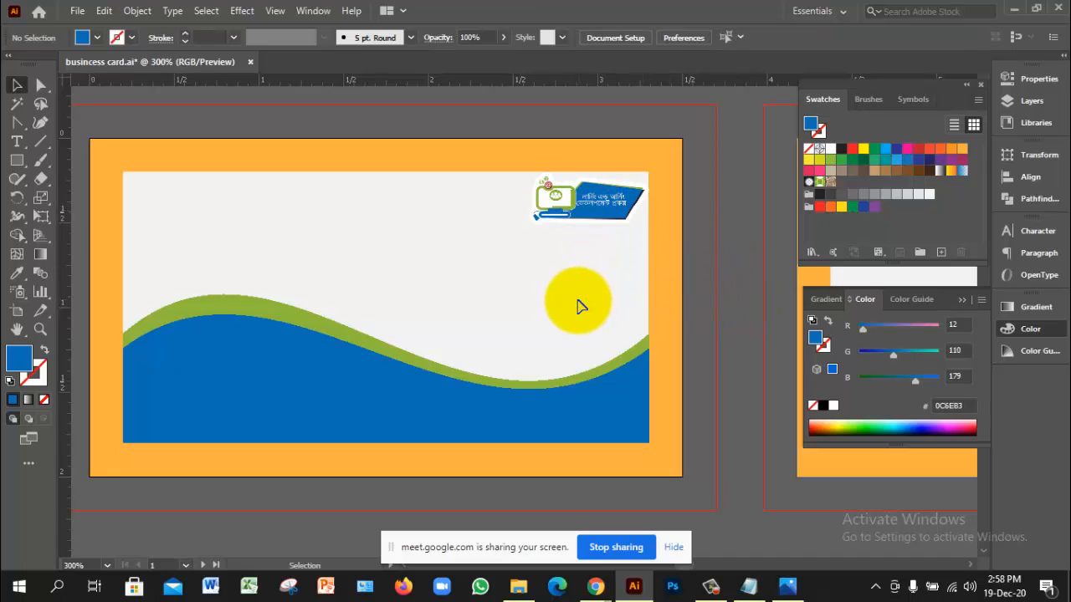
{"action": "left_click", "coordinate": [498, 294]}
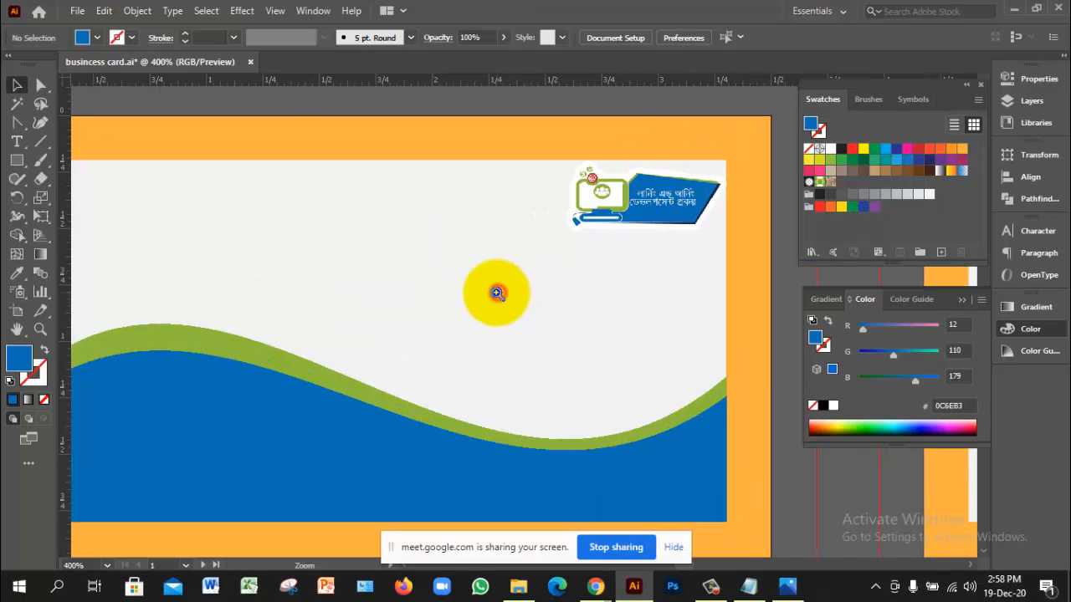
{"action": "key", "text": "ctrl+minus"}
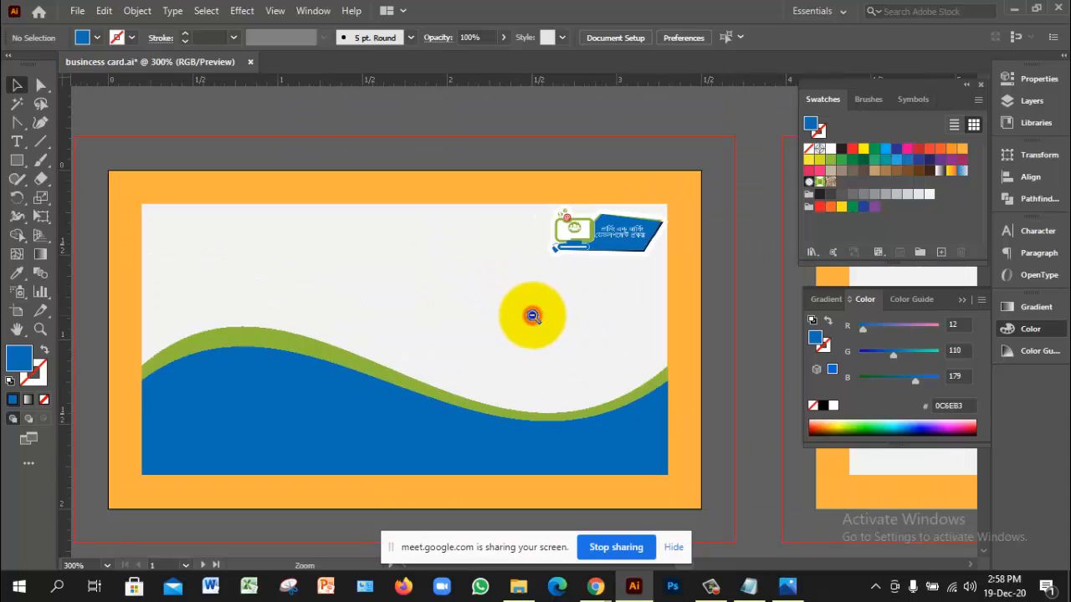
{"action": "left_click", "coordinate": [473, 334], "text": "ctrl"}
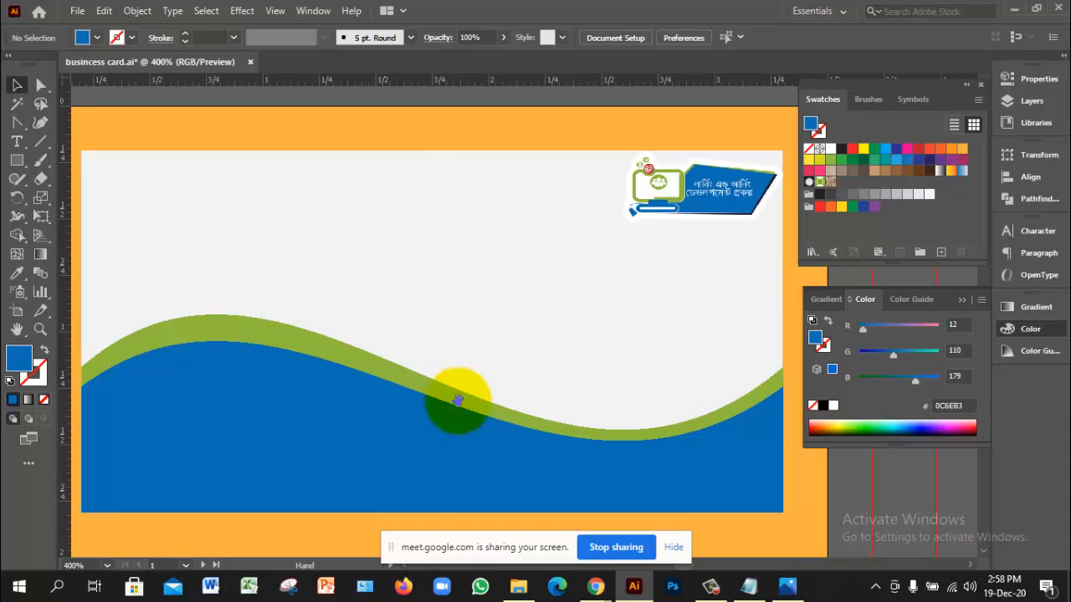
Step: Deepen the blue wave's fill to 056CB3 with the Color panel's G slider
{"action": "left_click", "coordinate": [437, 447]}
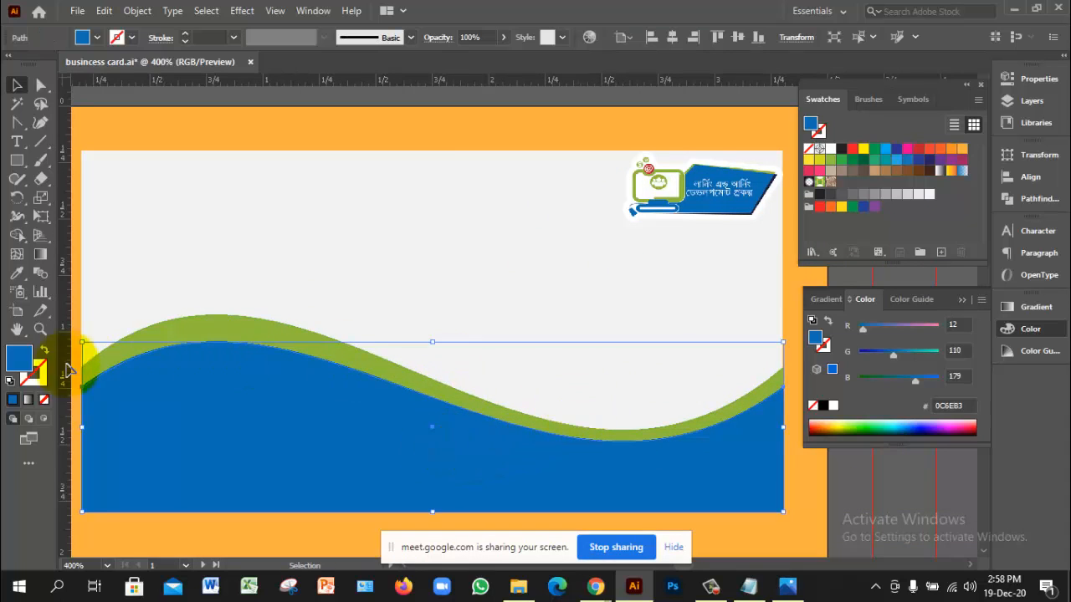
{"action": "double_click", "coordinate": [21, 360]}
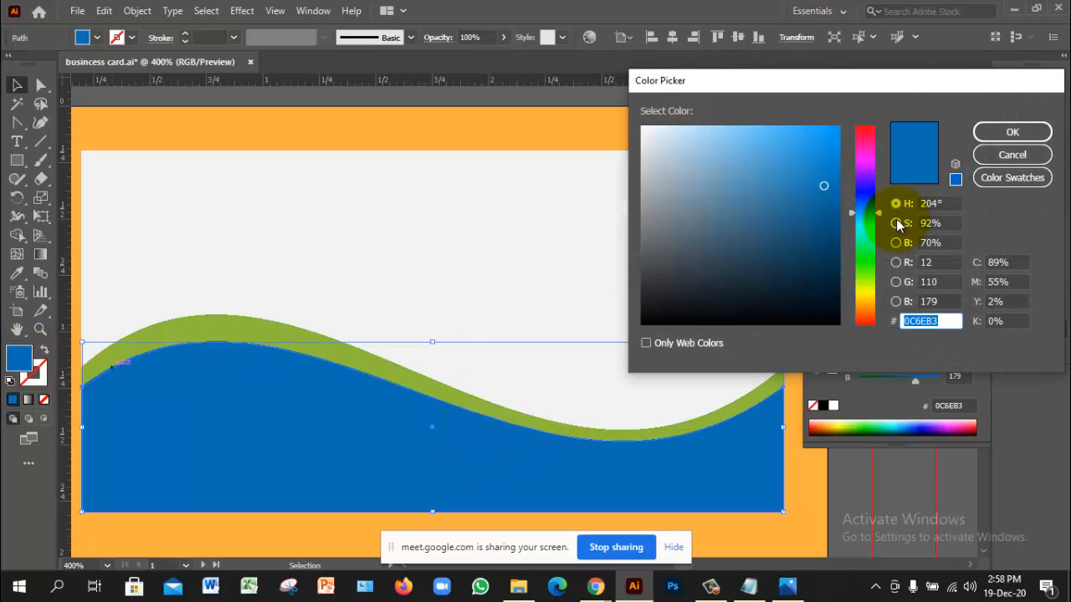
{"action": "left_click", "coordinate": [1011, 157]}
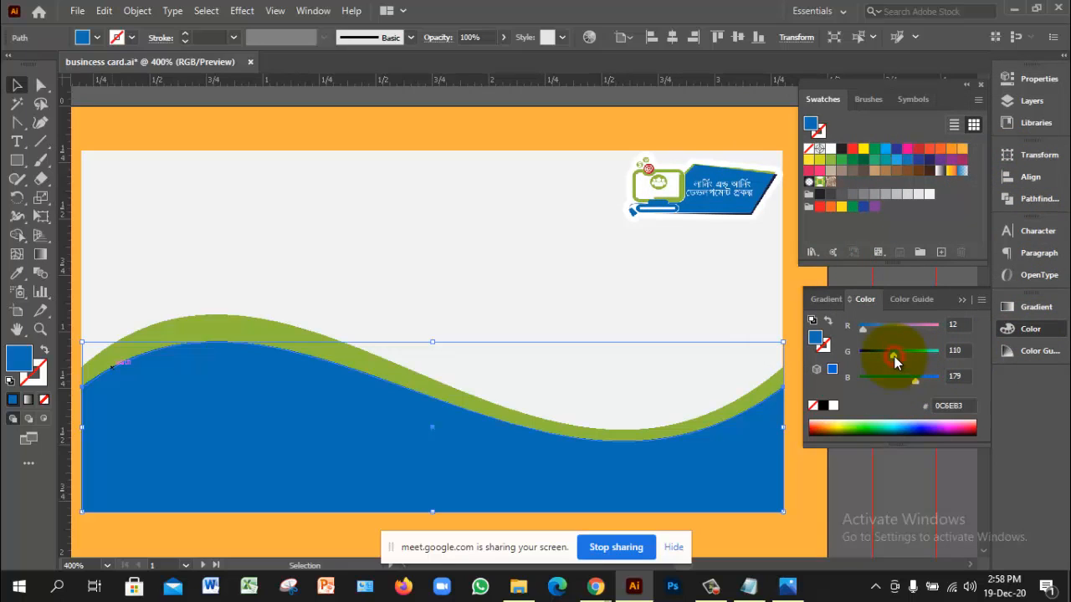
{"action": "left_click_drag", "start_coordinate": [895, 356], "coordinate": [867, 330]}
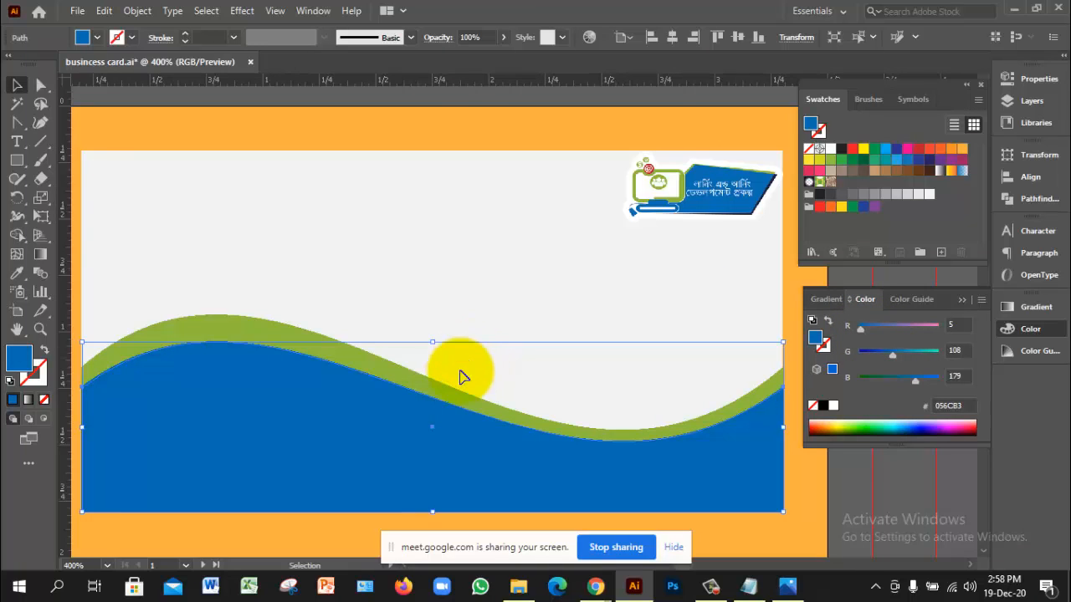
Step: Brighten the green band to 90DC3E with the G slider, then zoom to review the card
{"action": "left_click", "coordinate": [440, 388]}
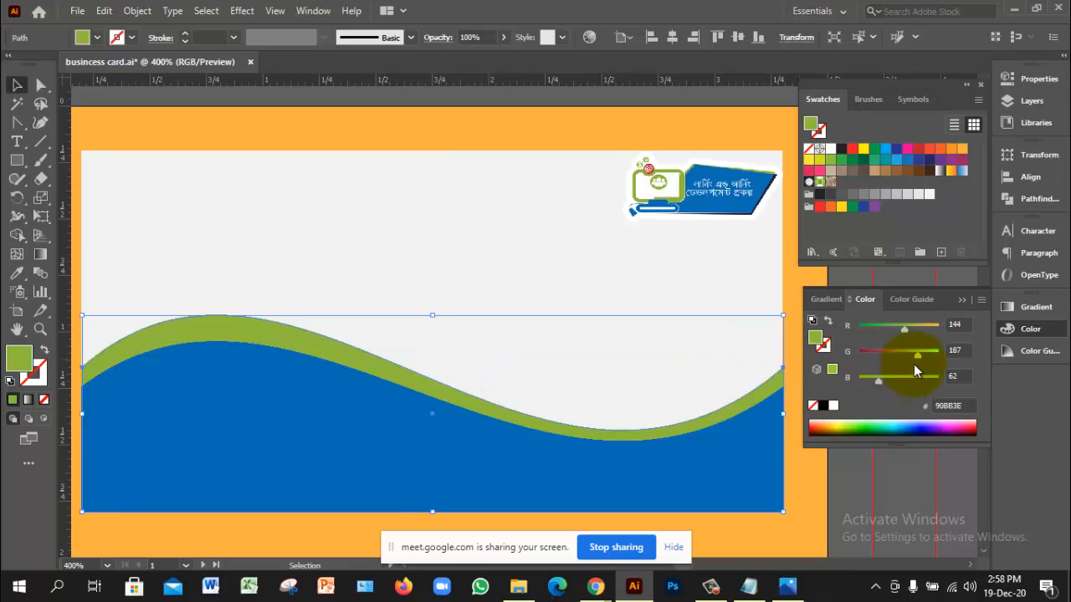
{"action": "left_click_drag", "start_coordinate": [921, 356], "coordinate": [931, 356]}
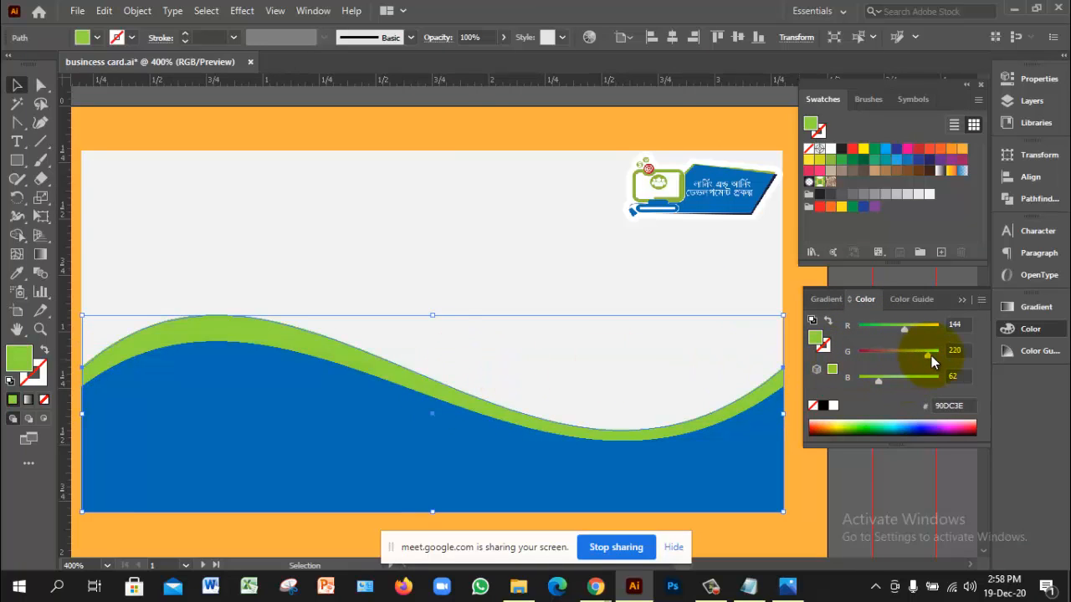
{"action": "left_click", "coordinate": [502, 287]}
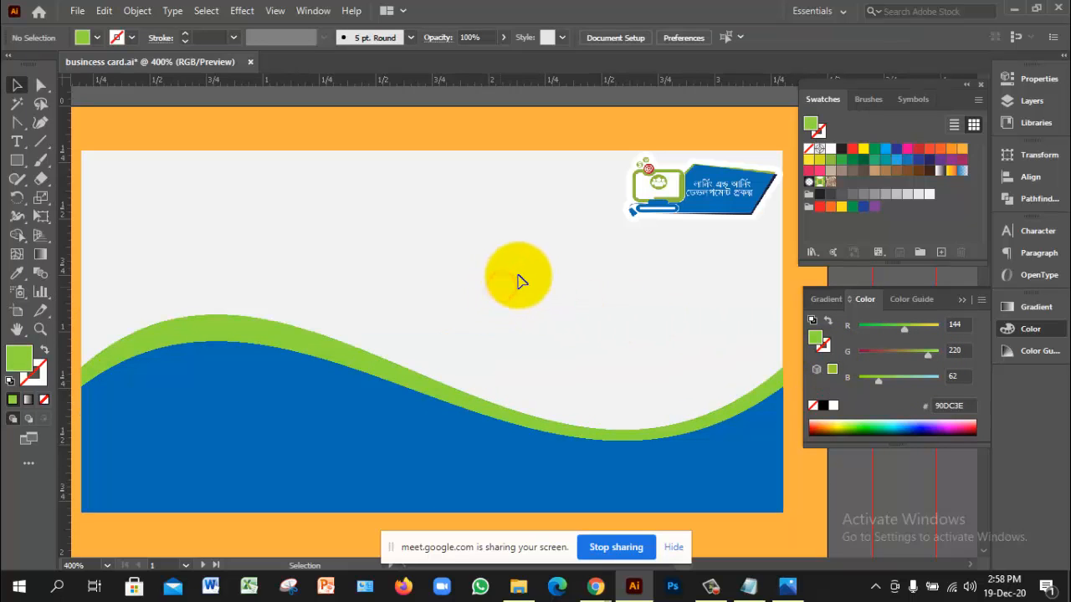
{"action": "left_click", "coordinate": [537, 323], "text": "ctrl+alt"}
{"action": "left_click", "coordinate": [536, 323], "text": "ctrl+alt"}
{"action": "left_click", "coordinate": [535, 322], "text": "ctrl+alt"}
{"action": "left_click", "coordinate": [521, 350], "text": "ctrl"}
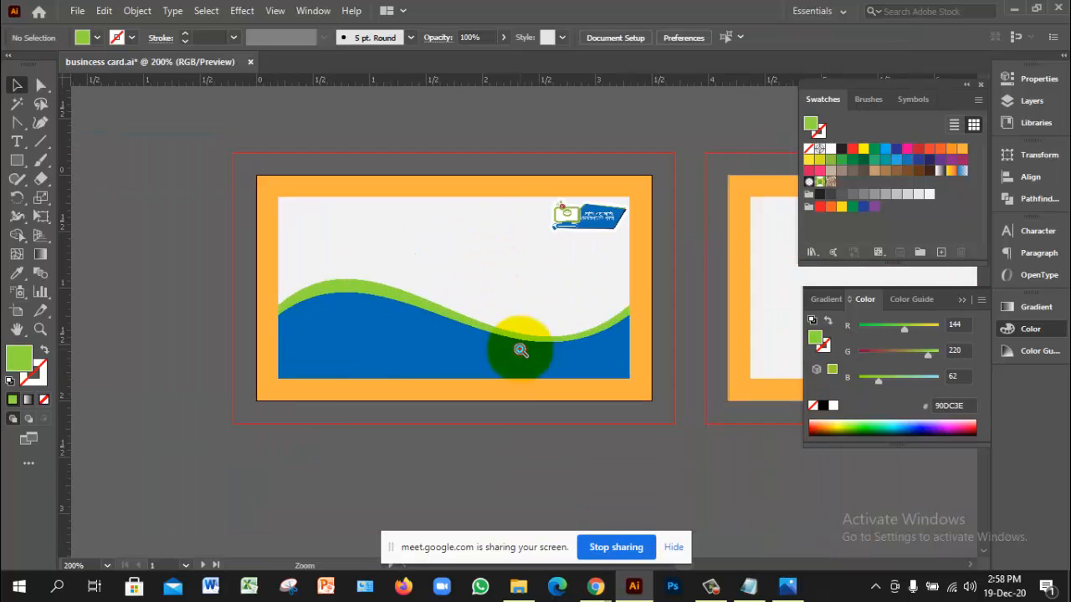
{"action": "left_click", "coordinate": [520, 350], "text": "ctrl"}
{"action": "left_click", "coordinate": [398, 310]}
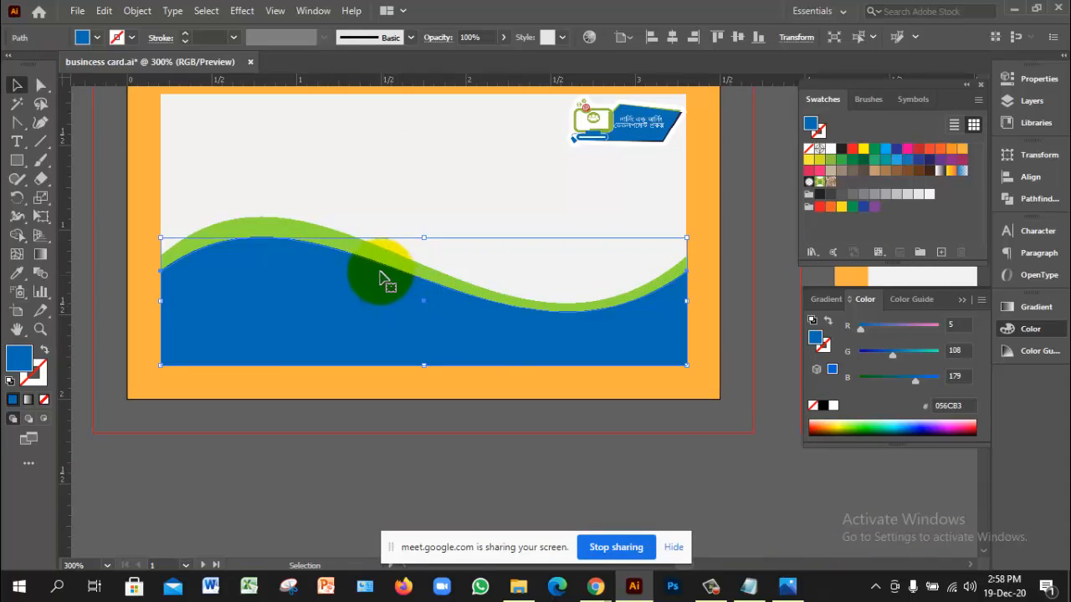
Step: Try squashing both waves lower, cancel the Move dialog, and deselect
{"action": "left_click", "coordinate": [326, 226], "text": "shift"}
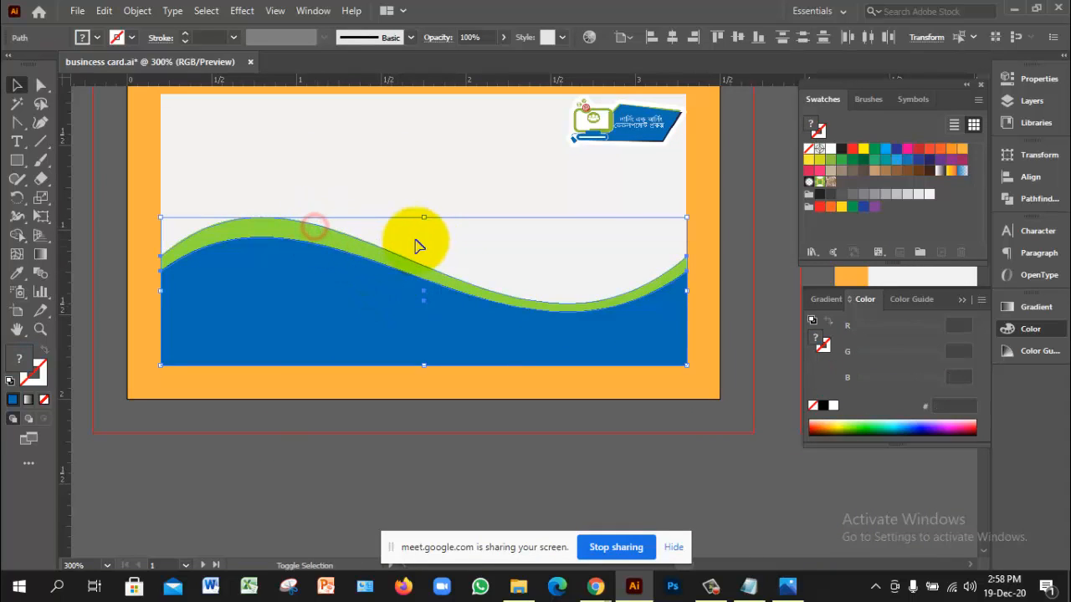
{"action": "left_click_drag", "start_coordinate": [423, 219], "coordinate": [421, 259]}
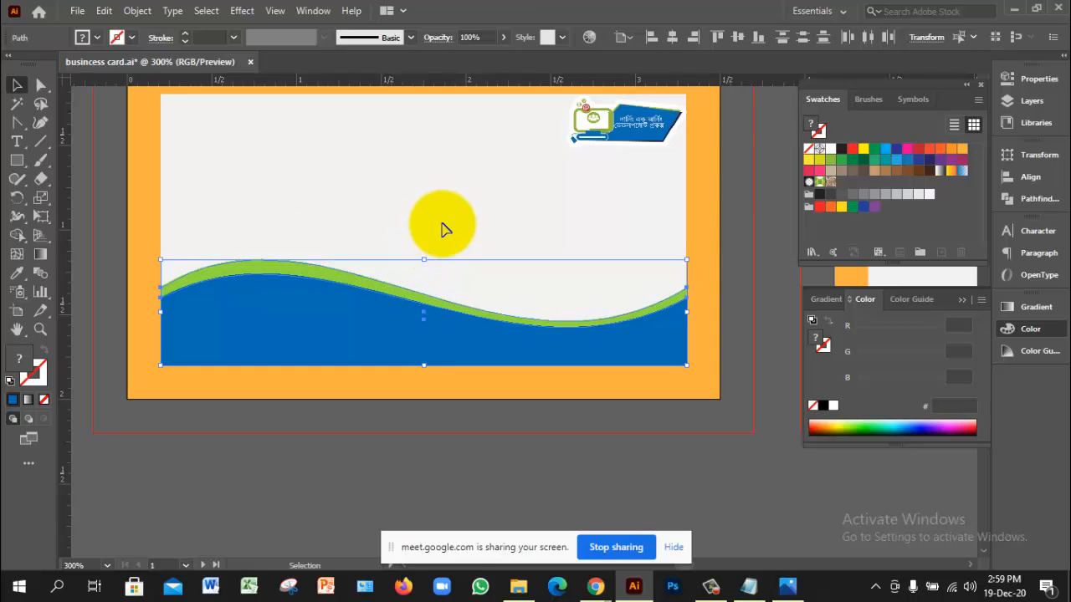
{"action": "key", "text": "Return"}
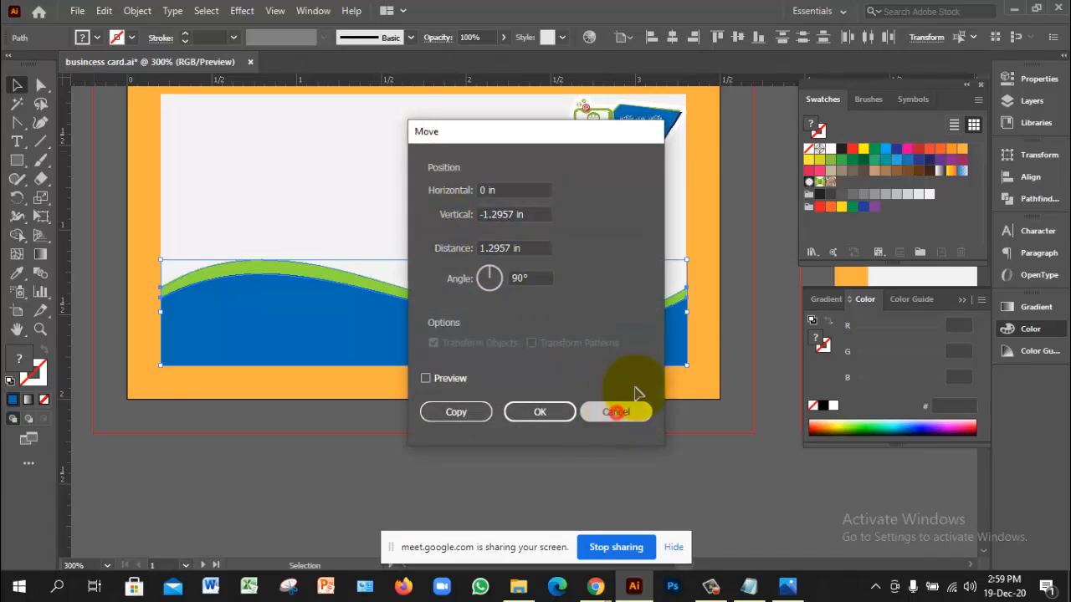
{"action": "left_click", "coordinate": [619, 410]}
{"action": "left_click", "coordinate": [772, 355]}
Step: Recentre the card, try lowering the logo, then undo to keep it top-right
{"action": "key", "text": "z"}
{"action": "left_click", "coordinate": [466, 267], "text": "alt"}
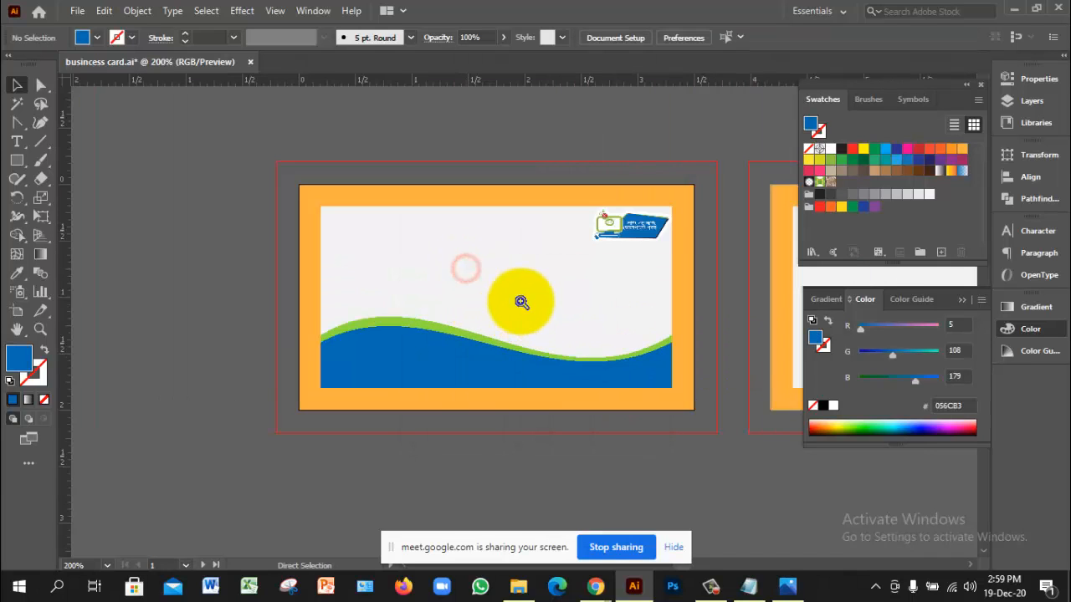
{"action": "left_click", "coordinate": [510, 293]}
{"action": "left_click_drag", "start_coordinate": [599, 323], "coordinate": [560, 310]}
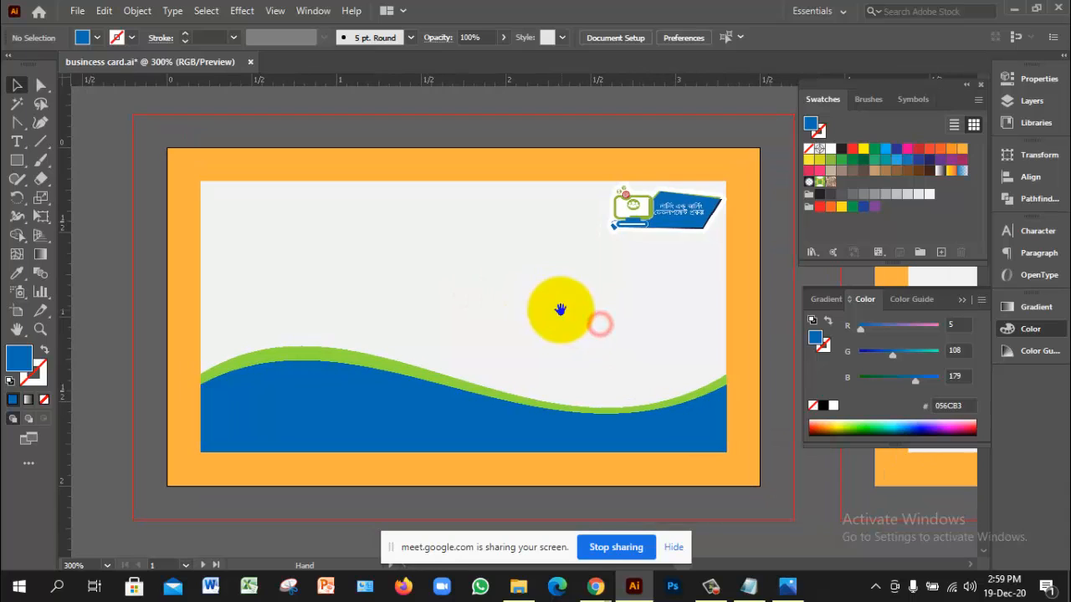
{"action": "left_click", "coordinate": [673, 214]}
{"action": "left_click_drag", "start_coordinate": [662, 225], "coordinate": [612, 373]}
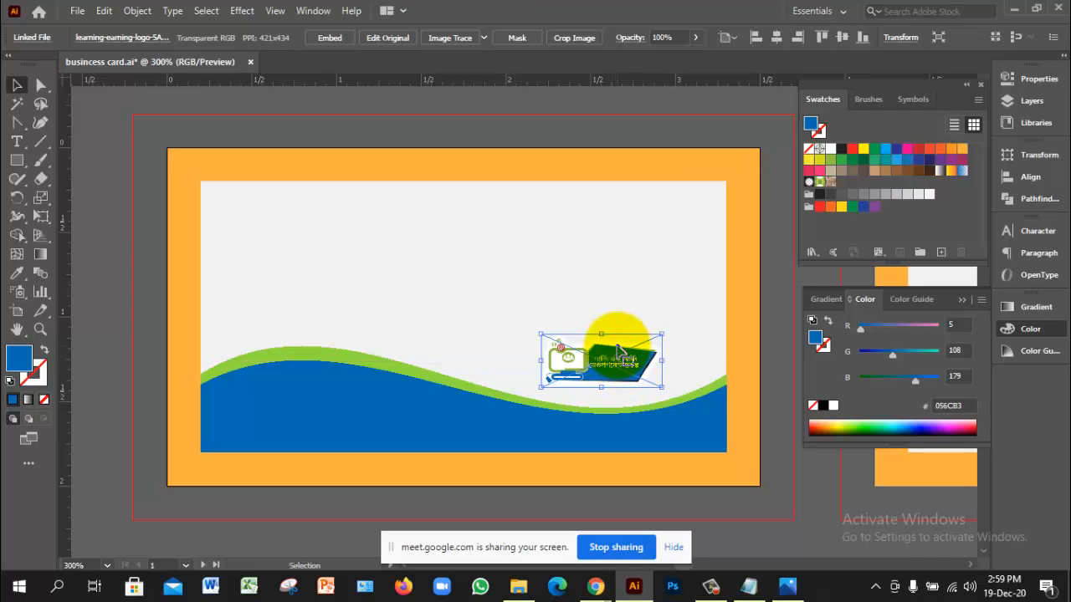
{"action": "key", "text": "ctrl+z"}
{"action": "left_click", "coordinate": [776, 343]}
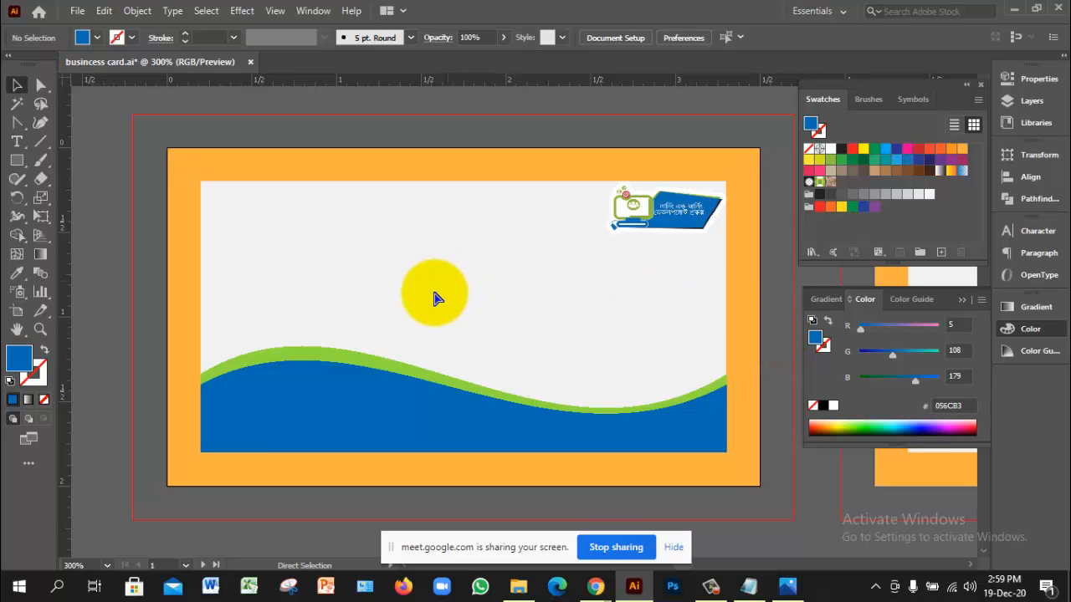
Step: Add a name text line in Berlin Sans FB Demi Bold, 12 pt, at the top of the light panel
{"action": "left_click", "coordinate": [406, 299], "text": "ctrl"}
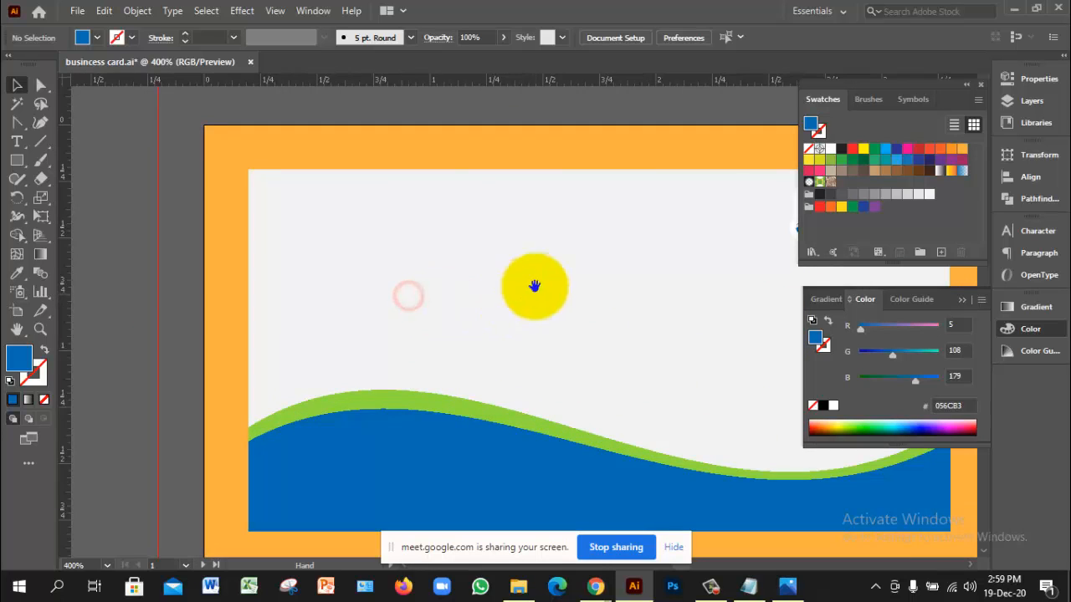
{"action": "left_click", "coordinate": [546, 311], "text": "ctrl+alt"}
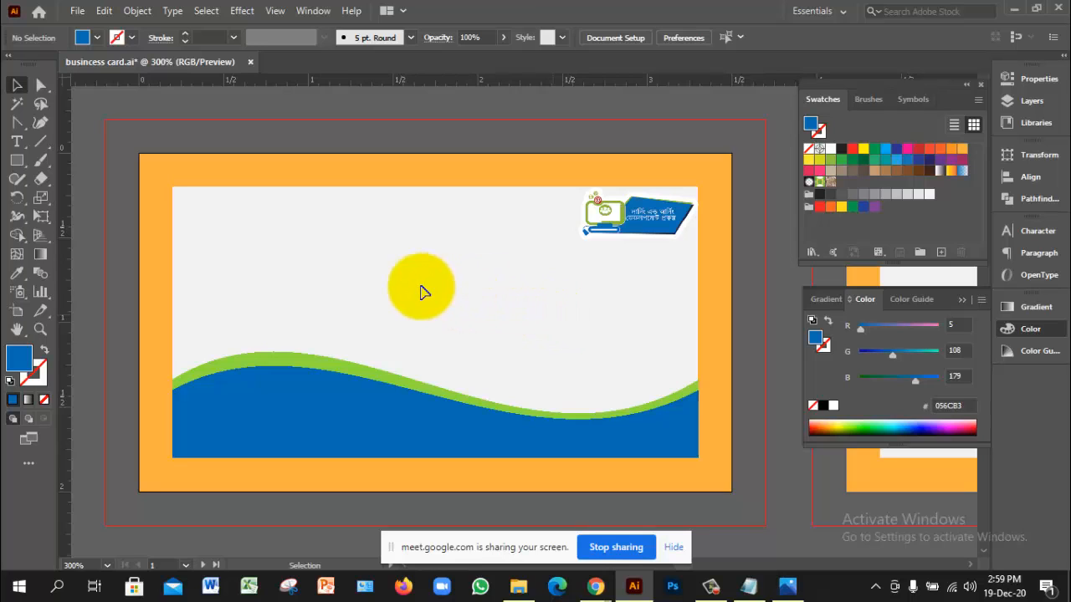
{"action": "key", "text": "t"}
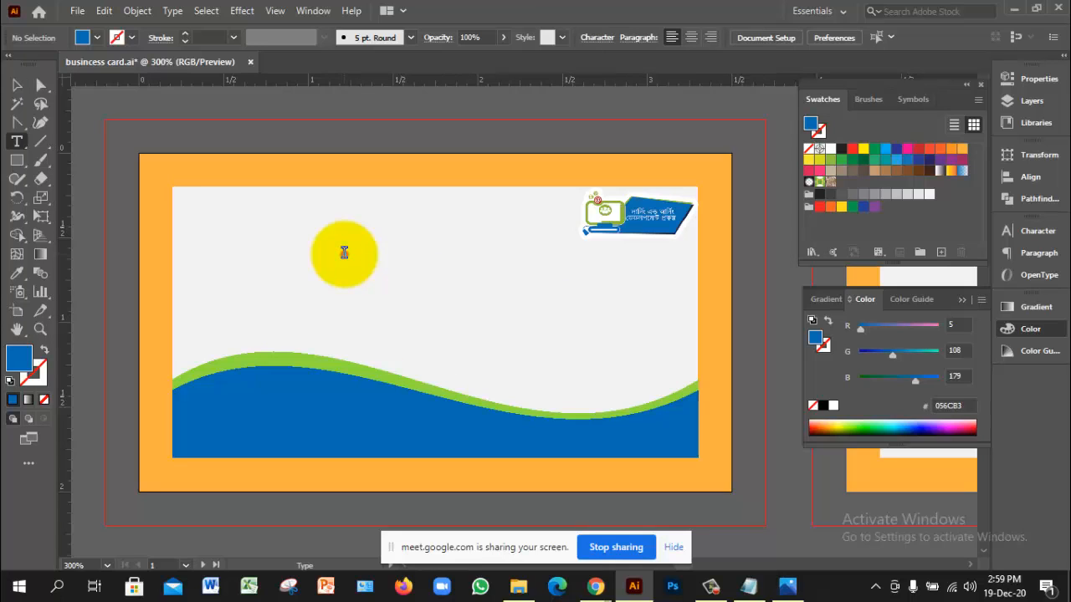
{"action": "left_click", "coordinate": [345, 249]}
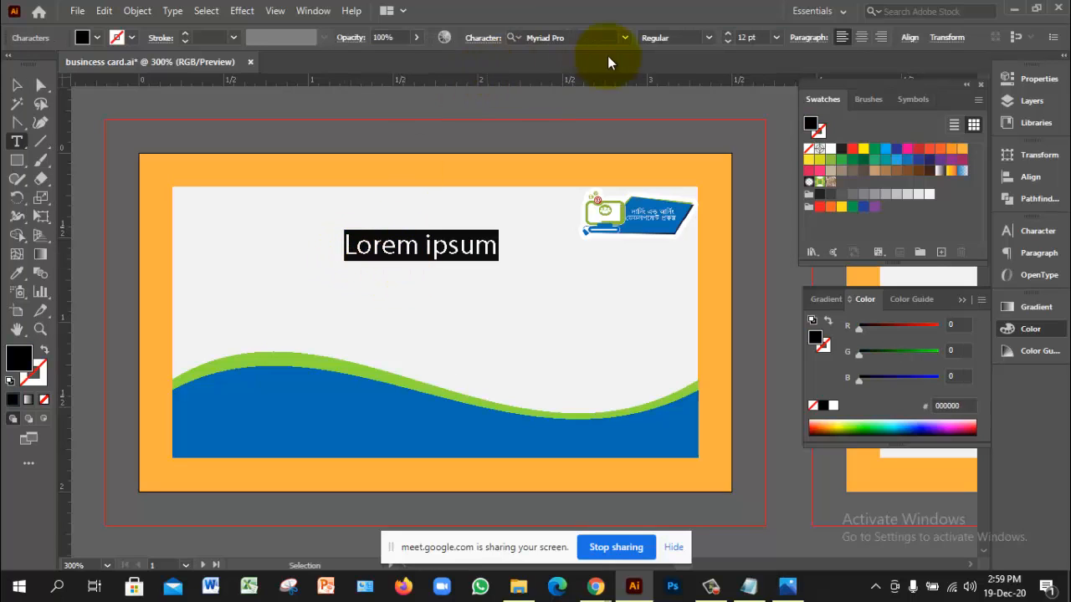
{"action": "left_click", "coordinate": [624, 37]}
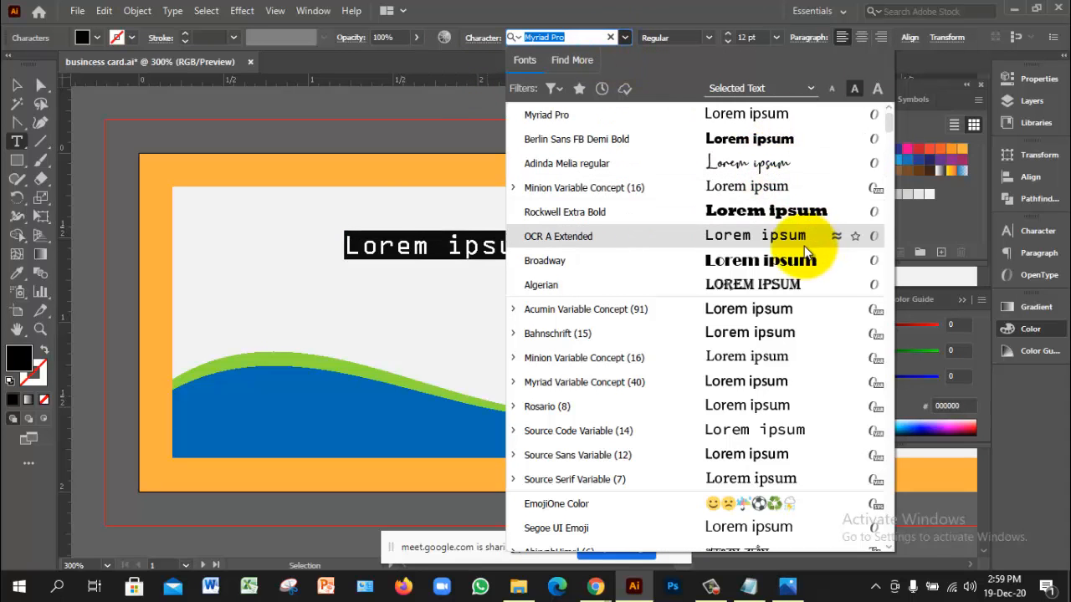
{"action": "left_click", "coordinate": [746, 148]}
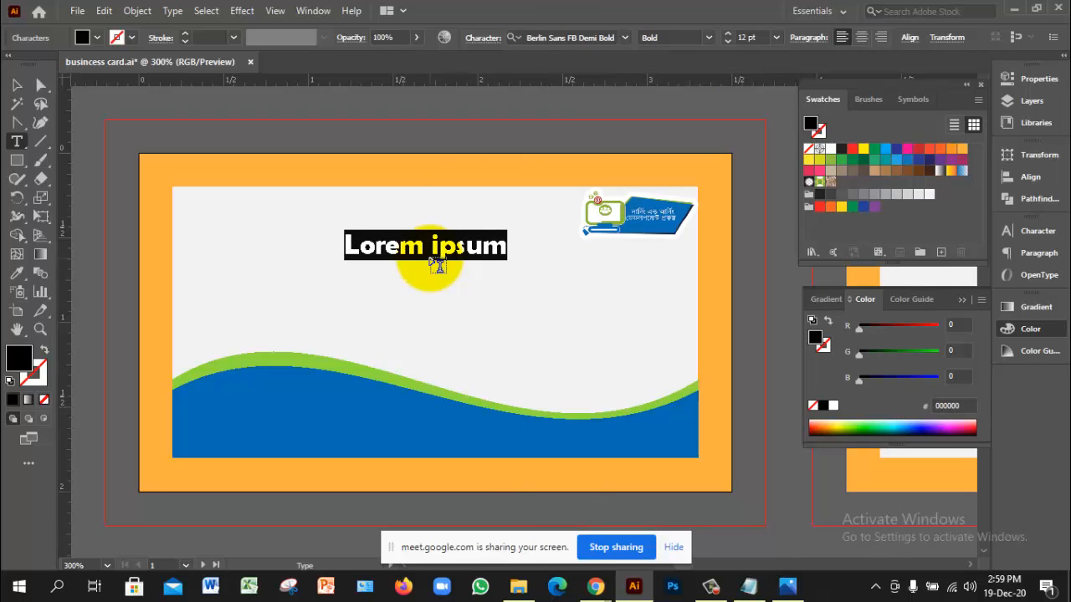
{"action": "type", "text": "John Smith"}
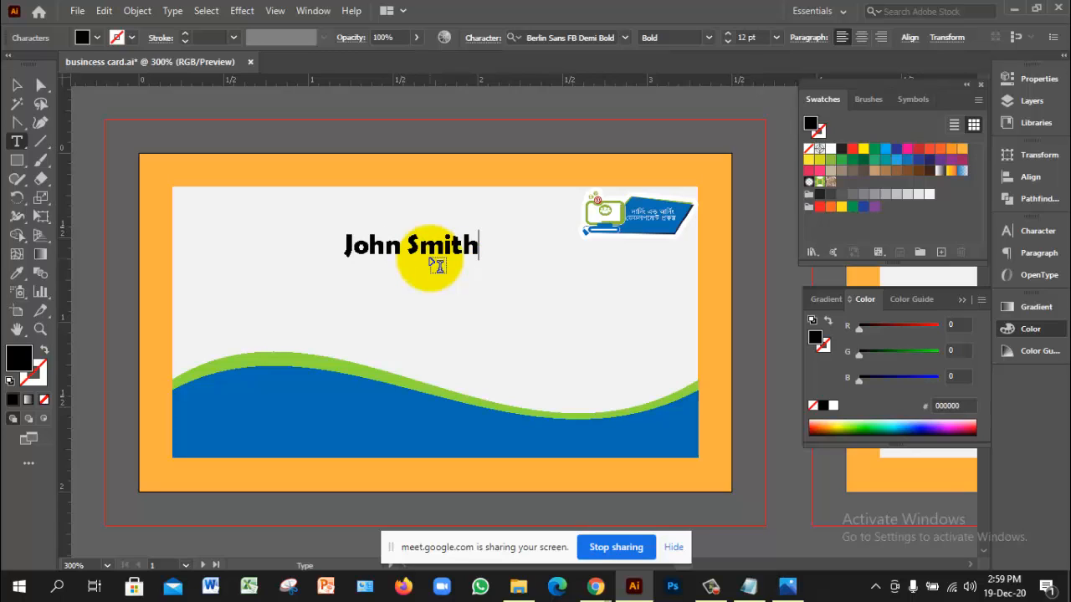
{"action": "left_click", "coordinate": [17, 85]}
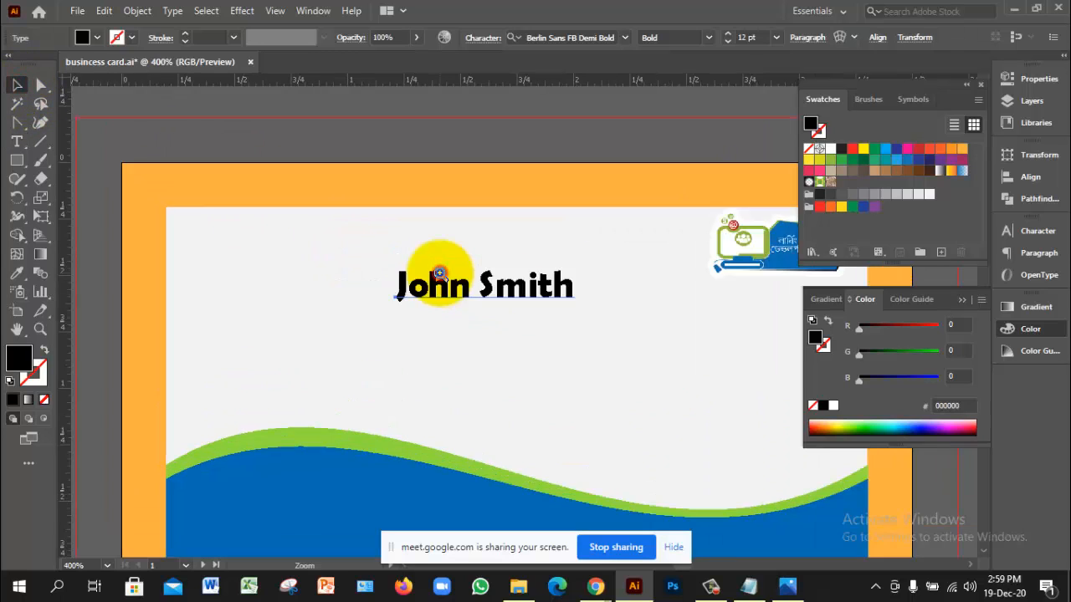
Step: Change the name's font to Acumin Variable Concept
{"action": "key", "text": "ctrl+plus"}
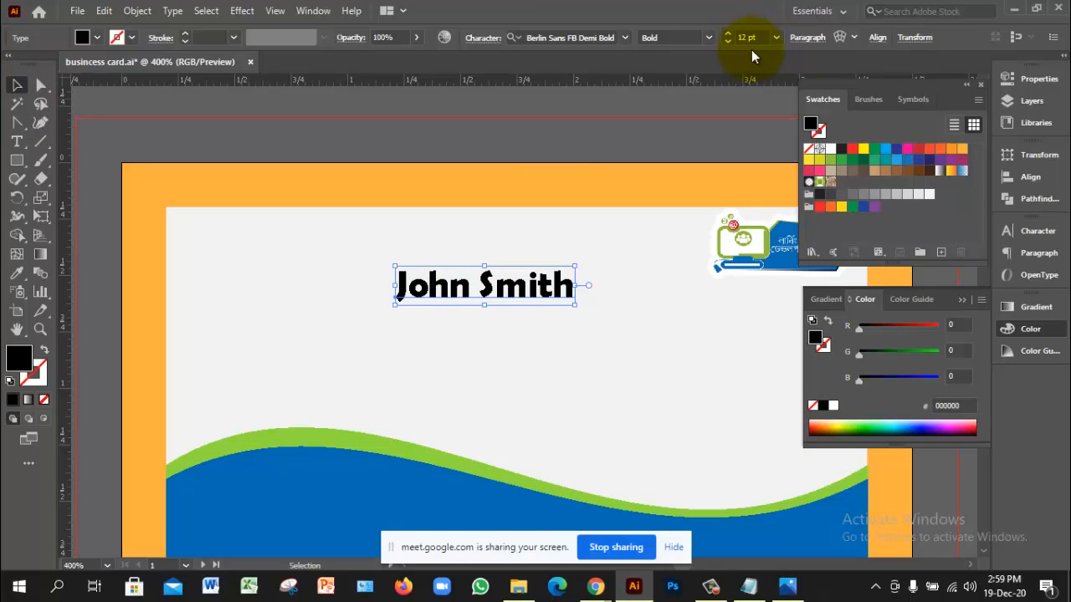
{"action": "left_click", "coordinate": [660, 37]}
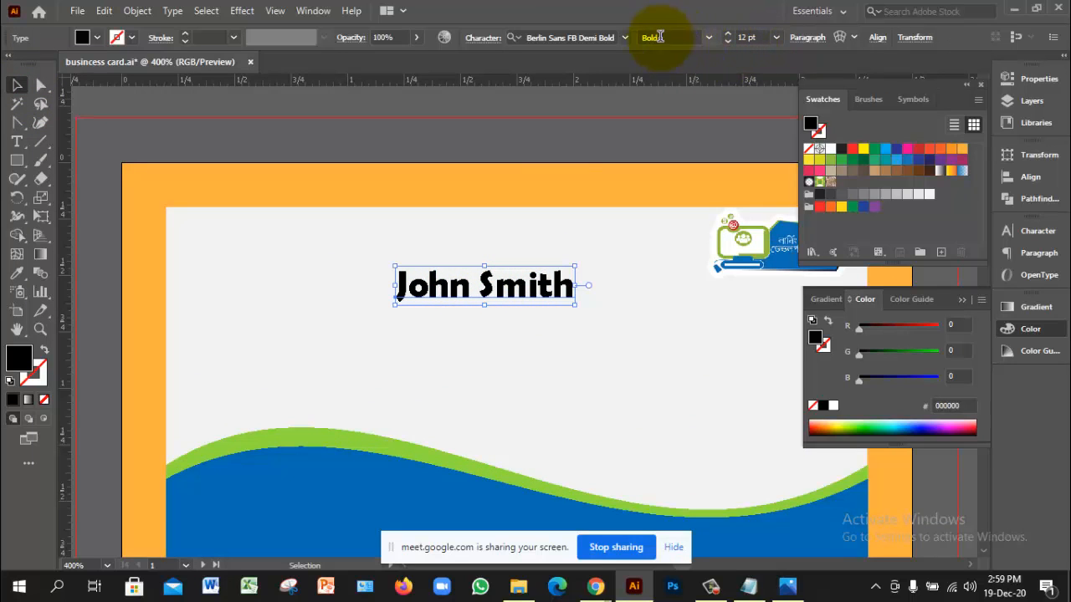
{"action": "left_click", "coordinate": [626, 37]}
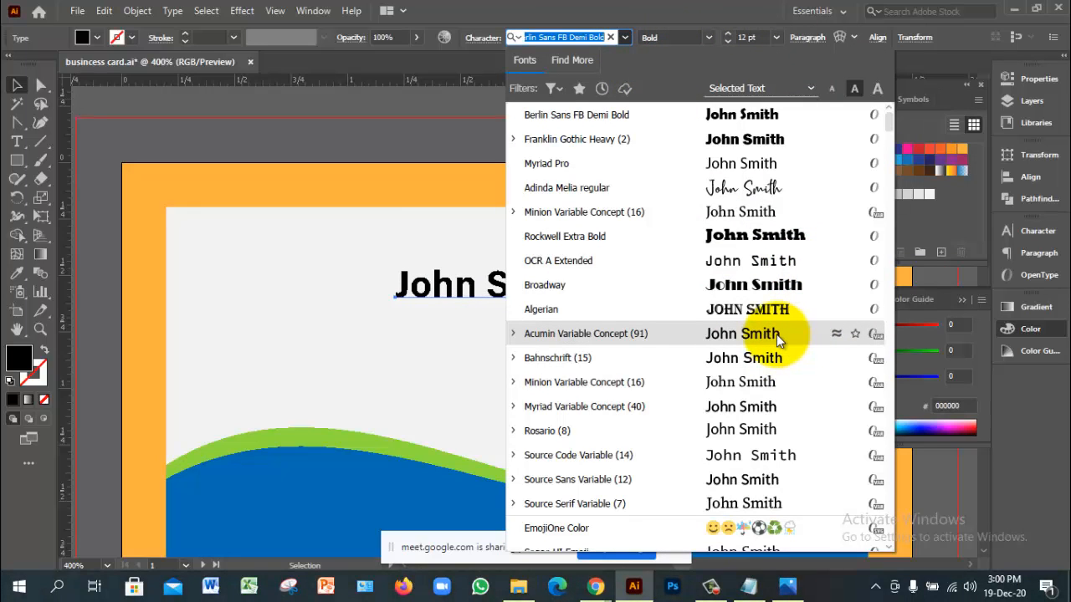
{"action": "left_click", "coordinate": [512, 334]}
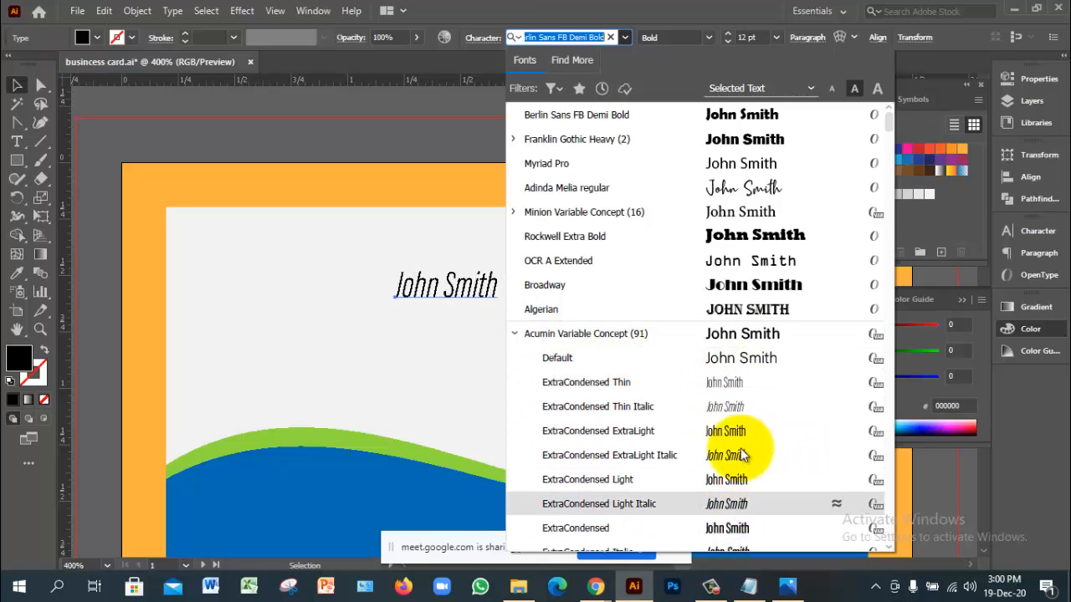
{"action": "left_click", "coordinate": [716, 335]}
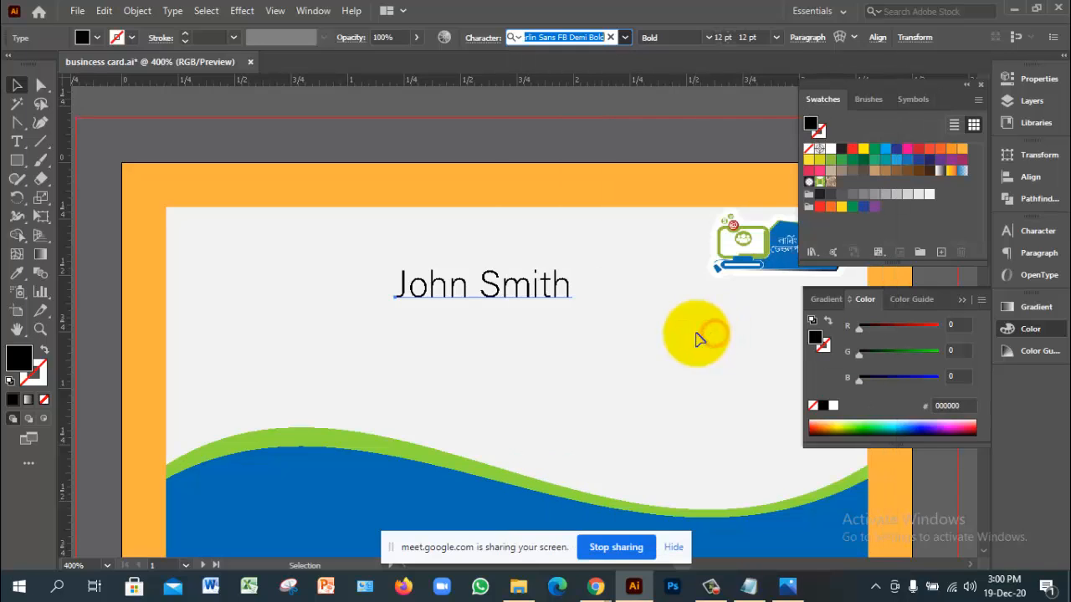
Step: Retype the cardholder's name in all capital letters
{"action": "left_click", "coordinate": [577, 291]}
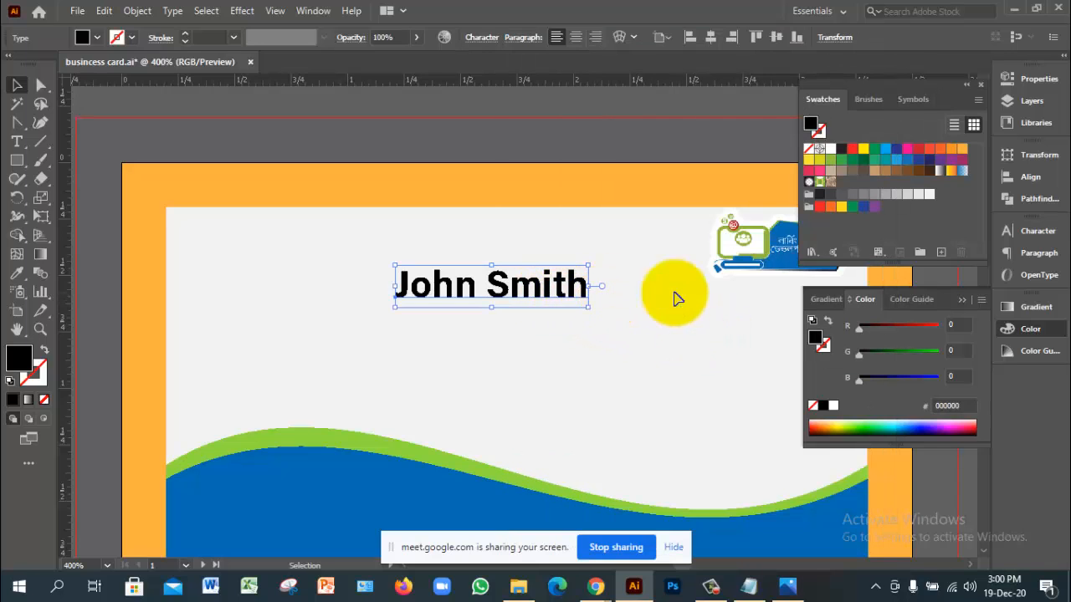
{"action": "double_click", "coordinate": [511, 291]}
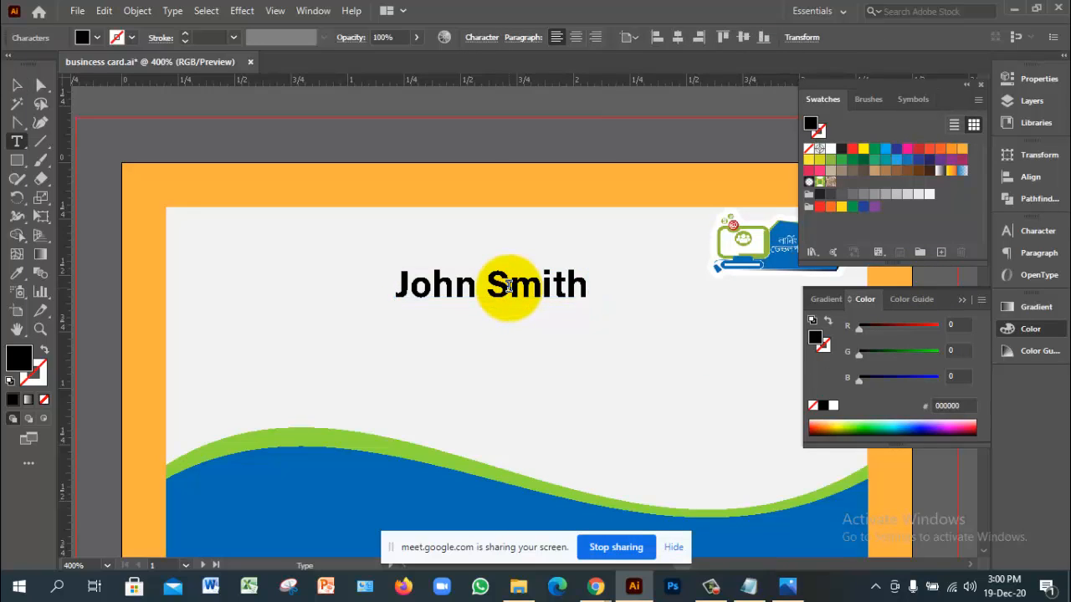
{"action": "type", "text": "j"}
{"action": "key", "text": "ctrl+a"}
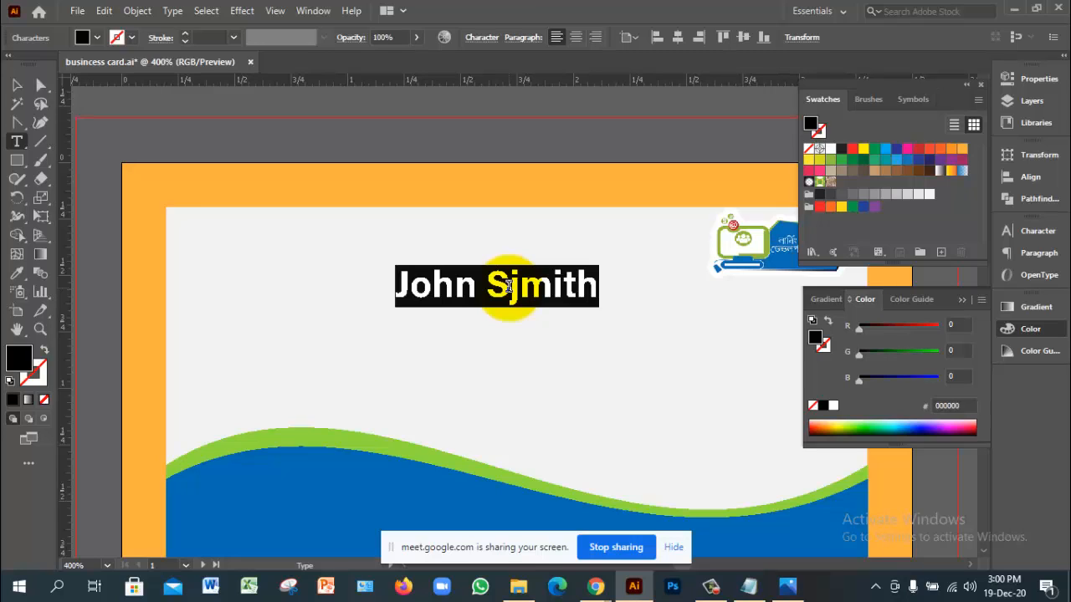
{"action": "type", "text": "JO"}
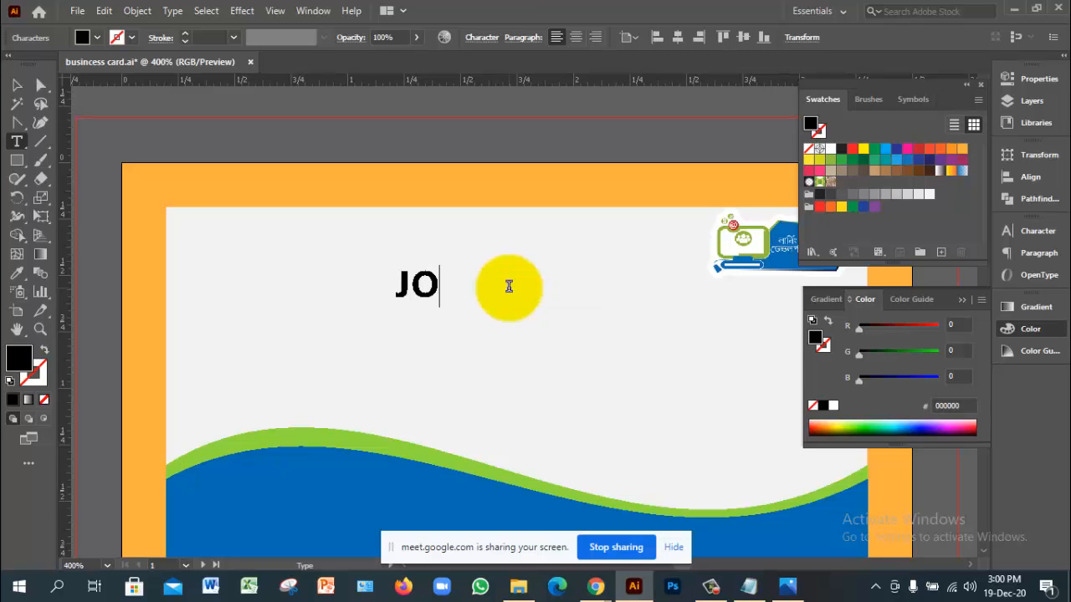
{"action": "type", "text": "HN SMIT"}
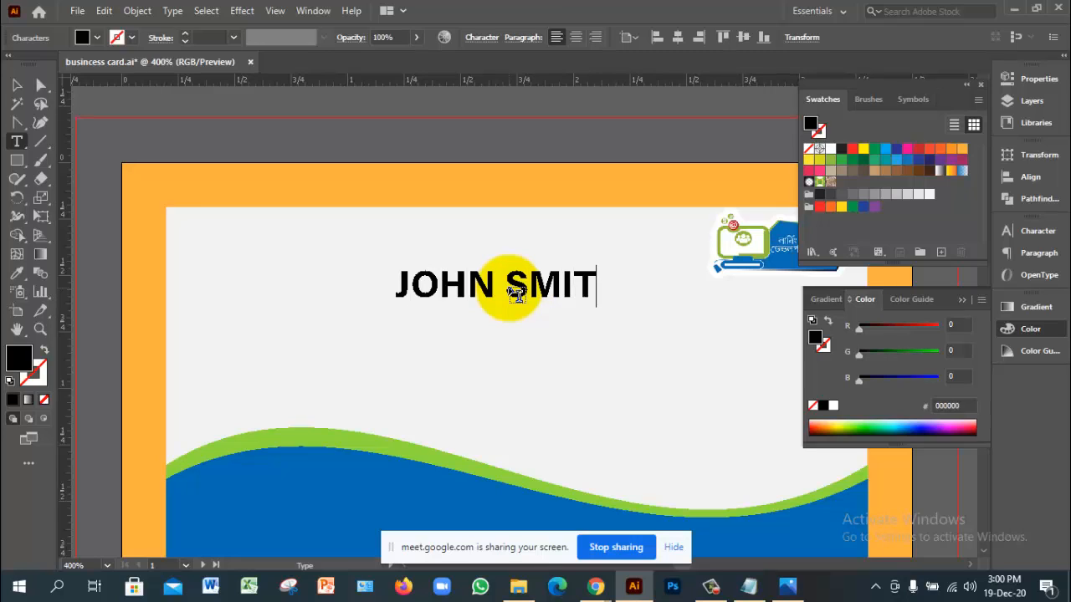
{"action": "type", "text": "H"}
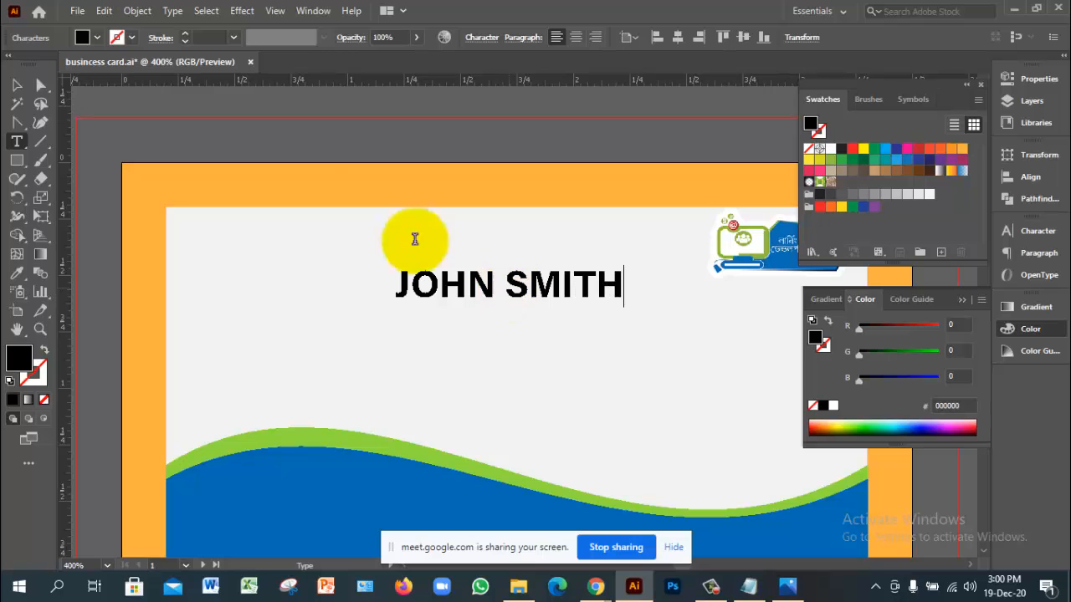
Step: Move the capitalised name higher and add a 'Graphics design' line directly beneath it
{"action": "left_click", "coordinate": [16, 84]}
{"action": "left_click_drag", "start_coordinate": [569, 292], "coordinate": [540, 317]}
{"action": "key", "text": "t"}
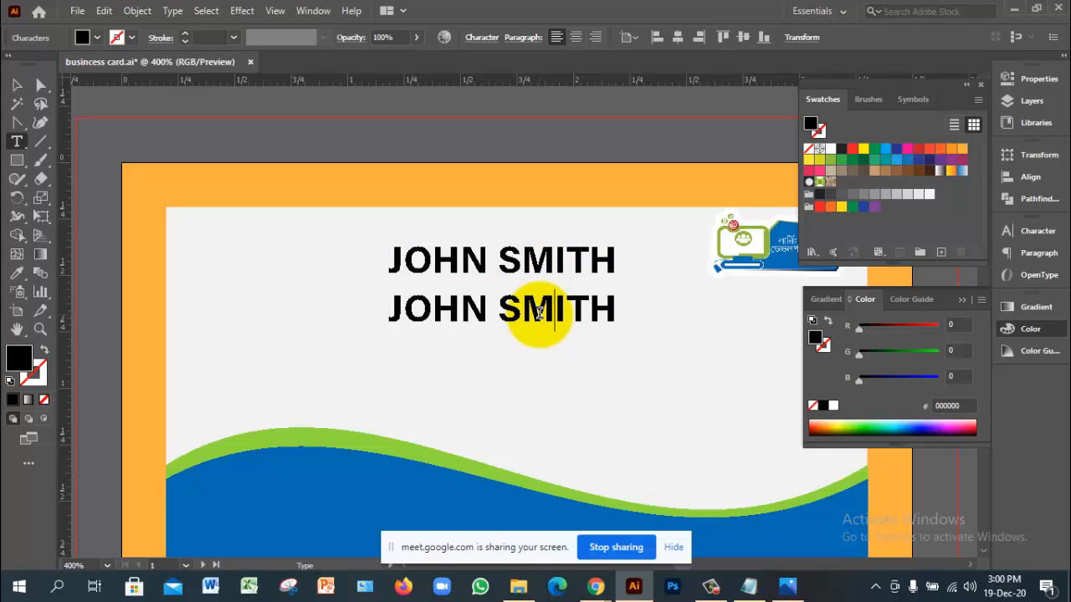
{"action": "left_click", "coordinate": [540, 312]}
{"action": "type", "text": "G"}
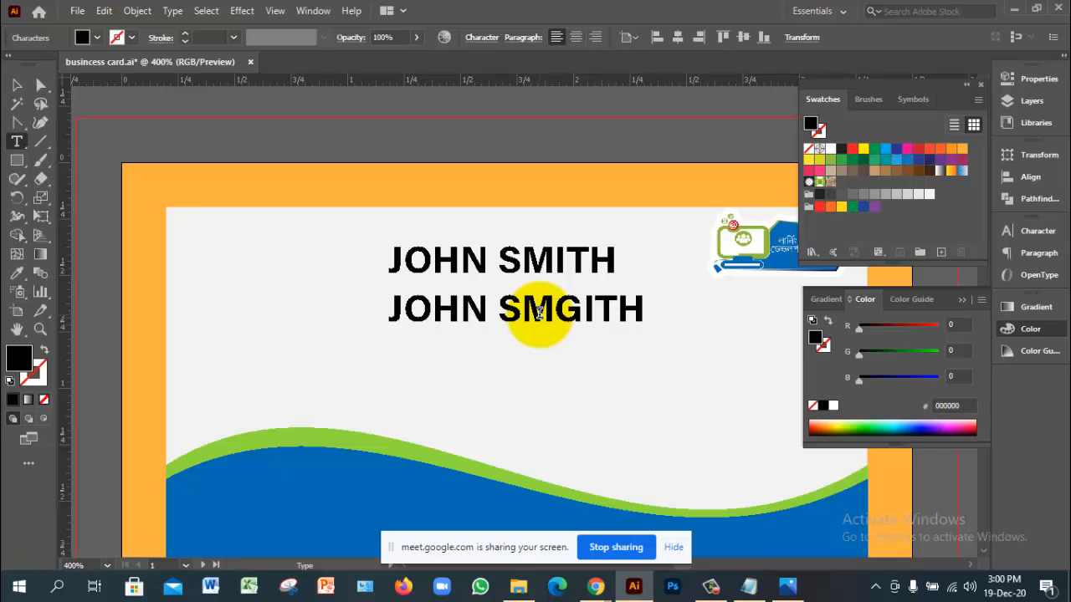
{"action": "triple_click", "coordinate": [540, 312]}
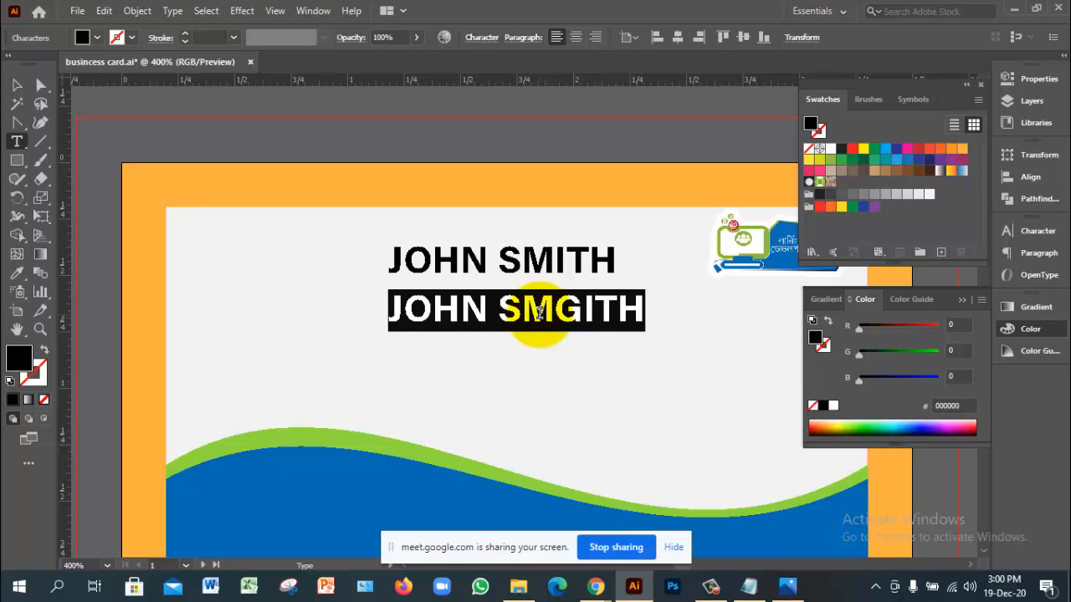
{"action": "type", "text": "g"}
{"action": "key", "text": "BackSpace"}
{"action": "type", "text": "Graphic"}
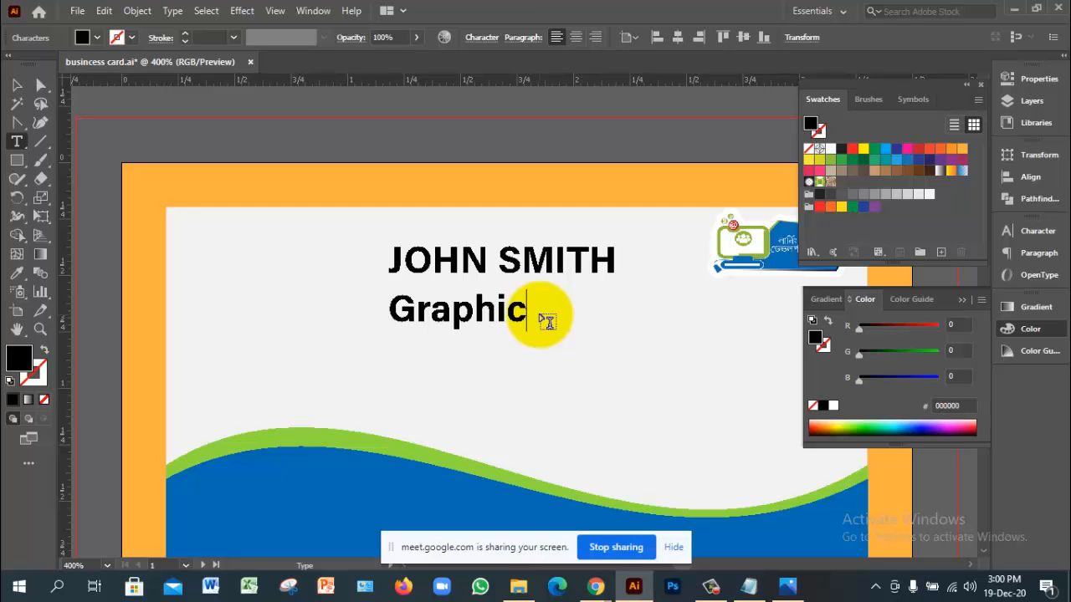
{"action": "type", "text": "s desi"}
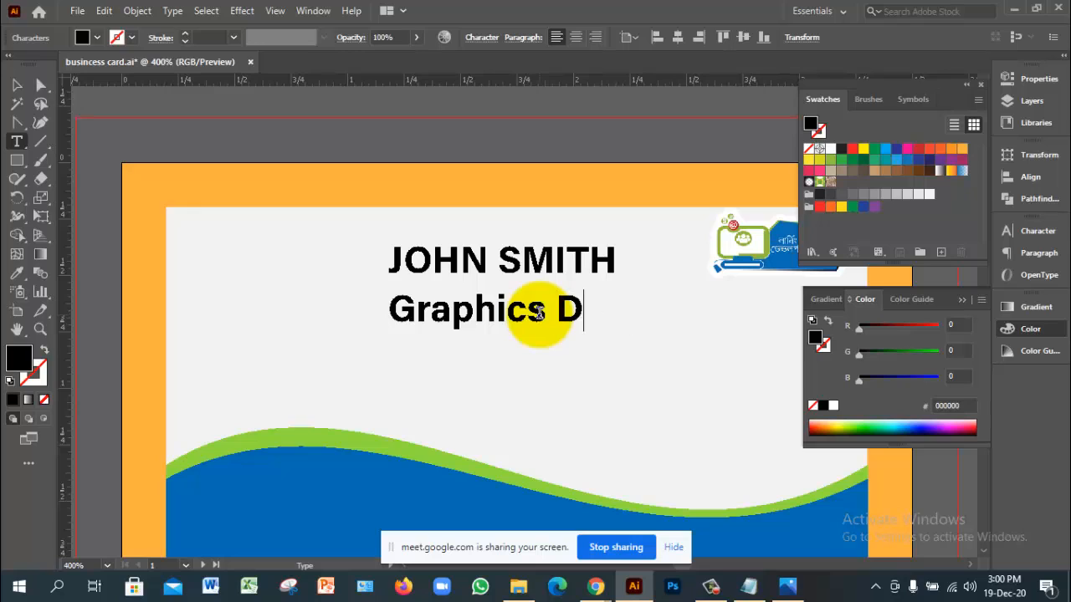
{"action": "type", "text": "gn (Instru"}
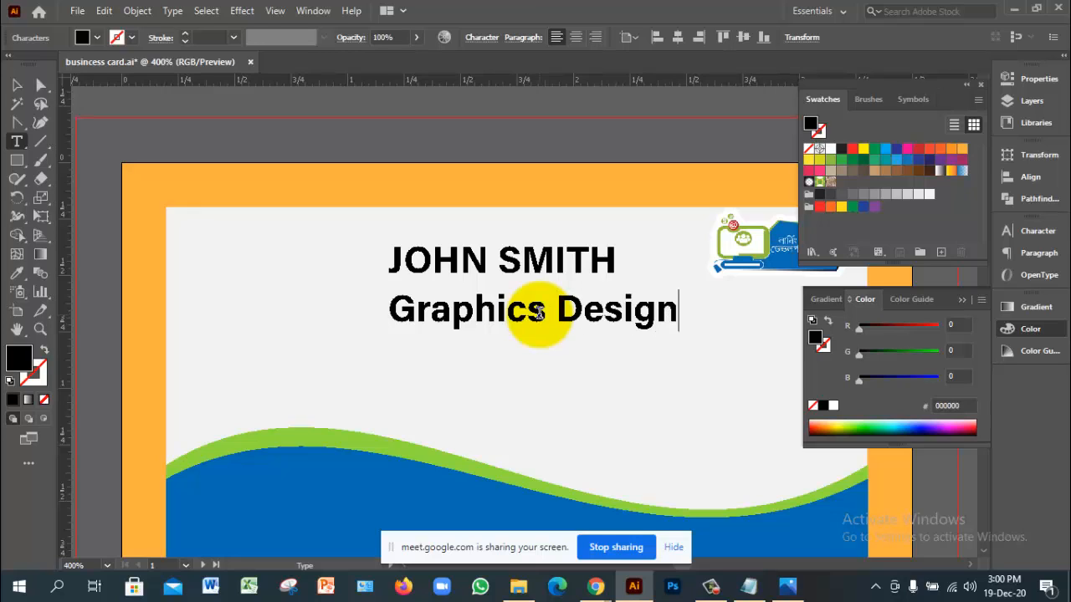
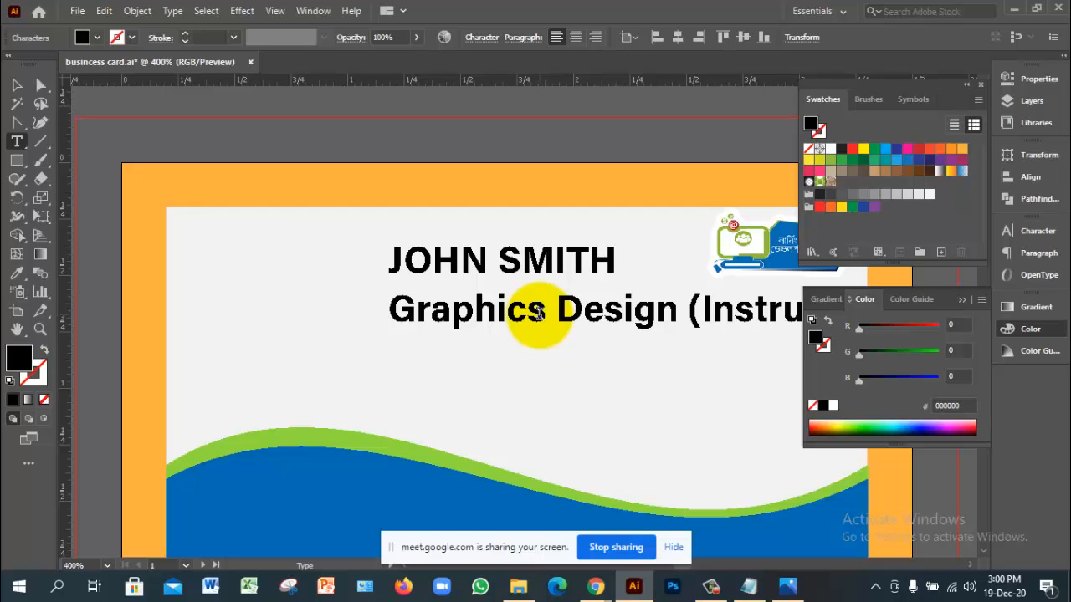
Step: Drag the Graphics Design (Instructor) subtitle left so it sits centred under the name heading
{"action": "left_click", "coordinate": [17, 84]}
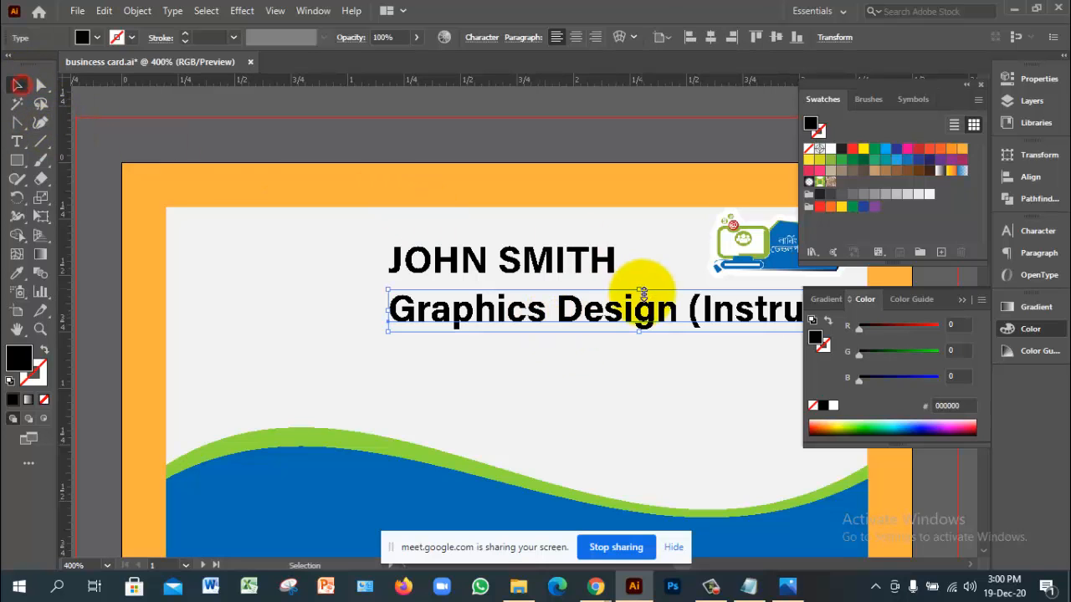
{"action": "left_click_drag", "start_coordinate": [643, 293], "coordinate": [518, 324]}
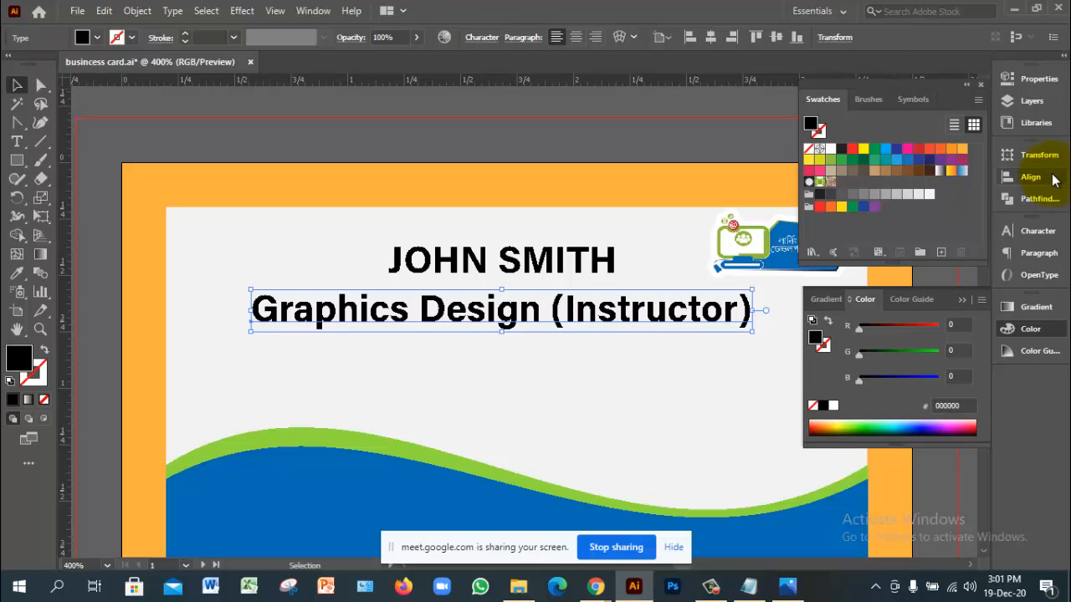
Step: Set the subtitle's font size to 8 pt
{"action": "left_click", "coordinate": [1037, 233]}
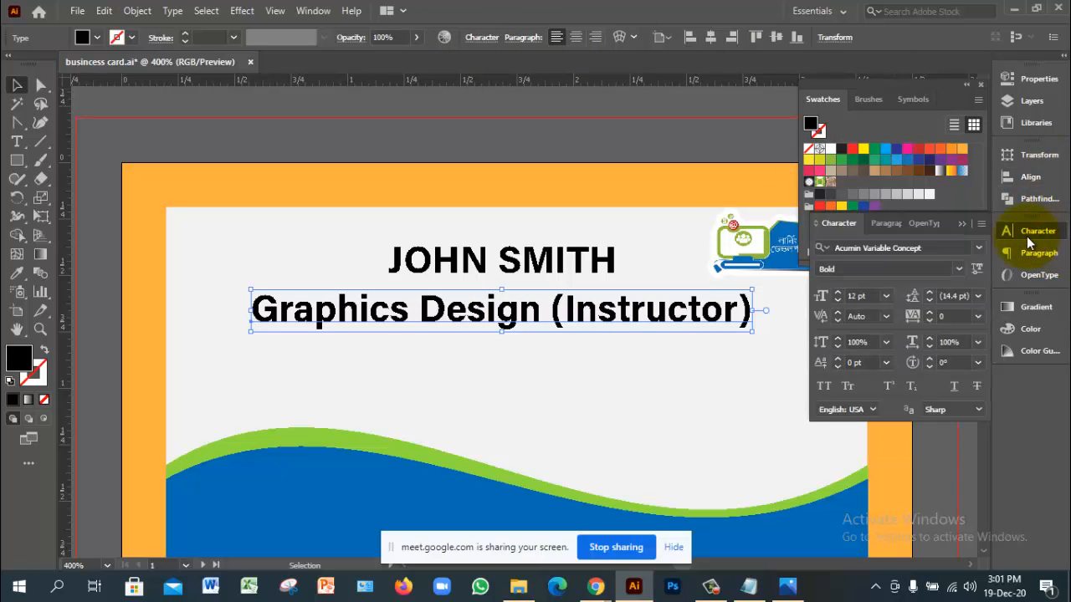
{"action": "left_click", "coordinate": [868, 297]}
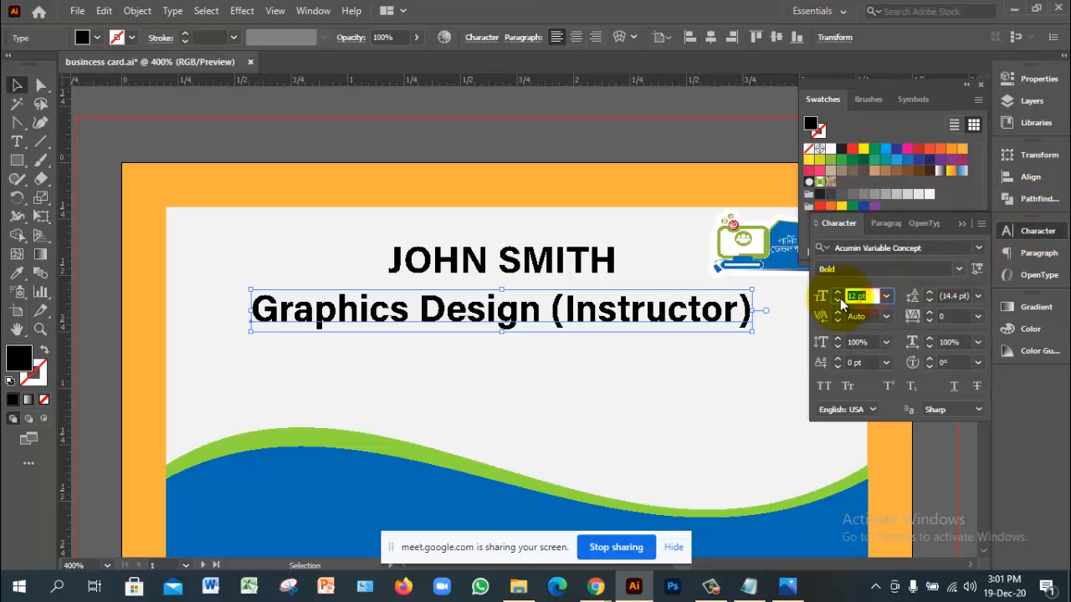
{"action": "type", "text": "8"}
{"action": "key", "text": "Return"}
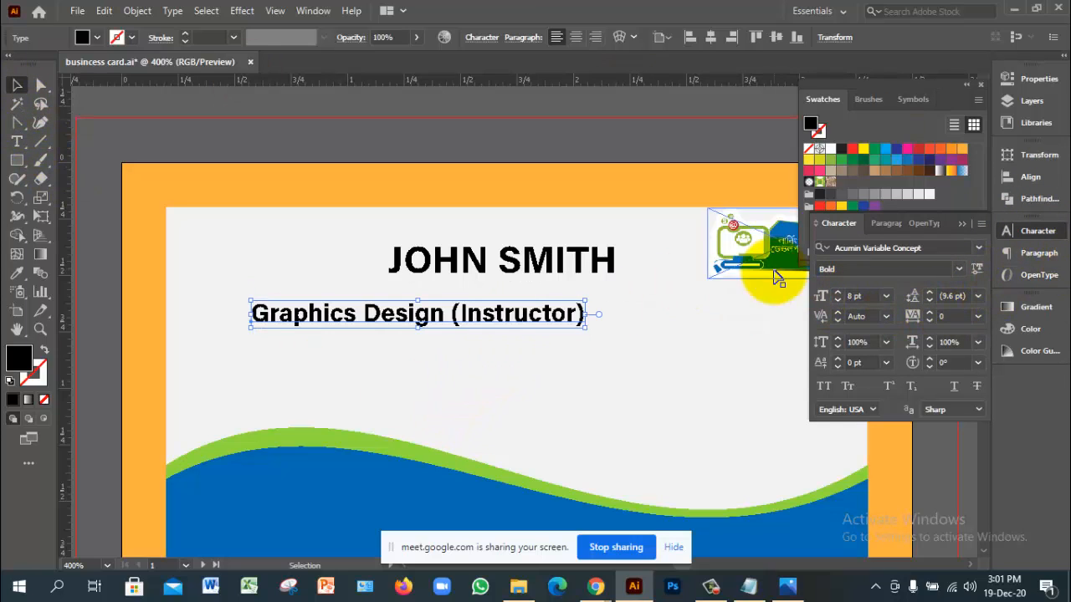
Step: Move the 8 pt subtitle up to sit directly beneath the name heading
{"action": "left_click", "coordinate": [616, 329]}
{"action": "left_click_drag", "start_coordinate": [465, 322], "coordinate": [542, 301]}
{"action": "left_click_drag", "start_coordinate": [361, 241], "coordinate": [497, 354]}
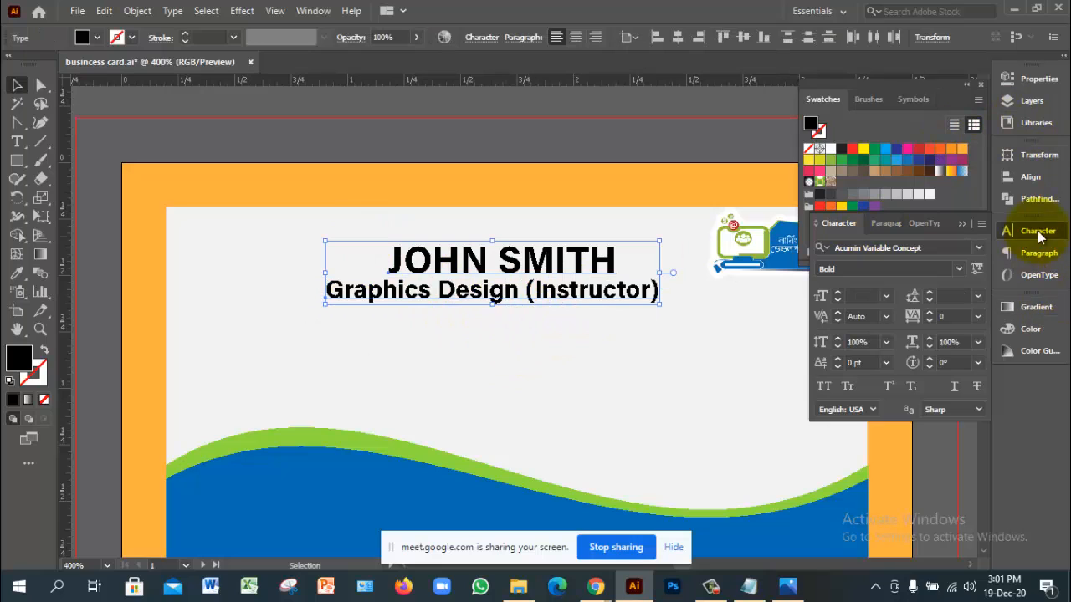
Step: Centre the name and subtitle horizontally using Align To Selection, undoing the vertical centring
{"action": "left_click", "coordinate": [1031, 176]}
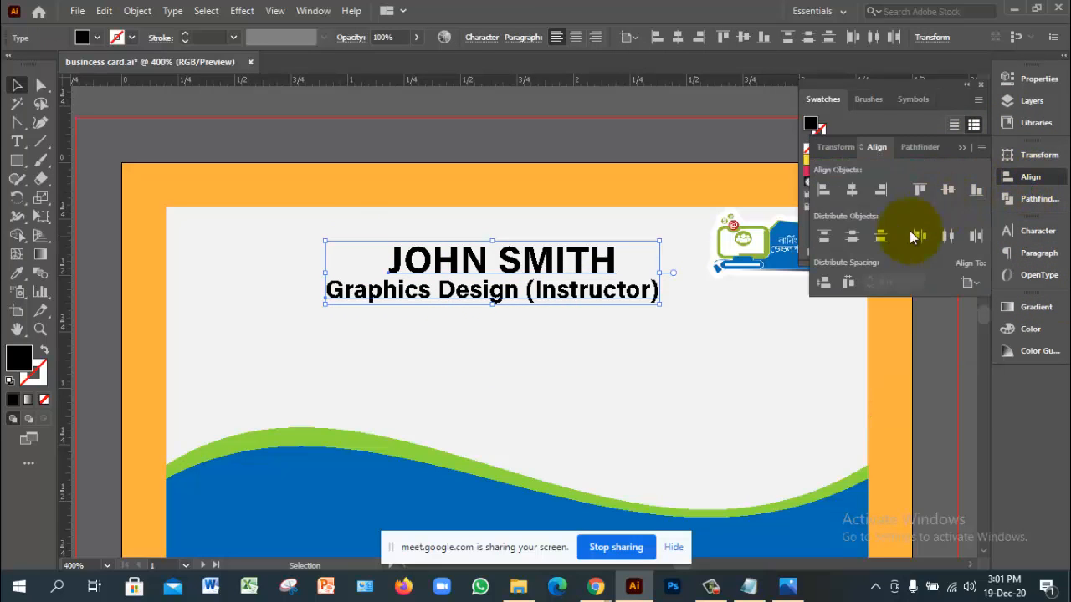
{"action": "left_click", "coordinate": [853, 192]}
{"action": "left_click", "coordinate": [945, 191]}
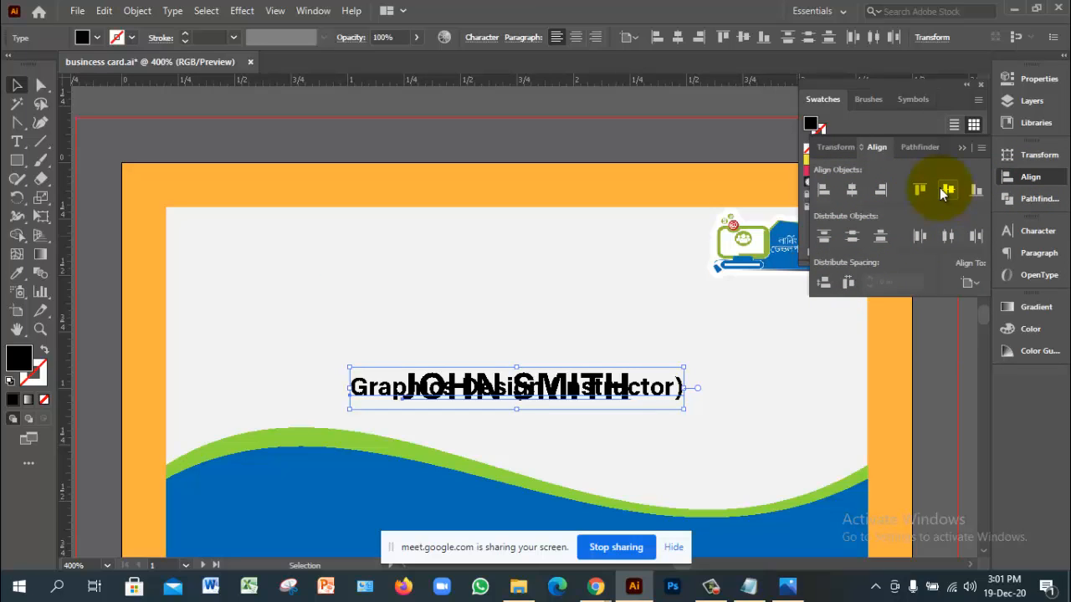
{"action": "key", "text": "ctrl+z"}
{"action": "left_click", "coordinate": [969, 282]}
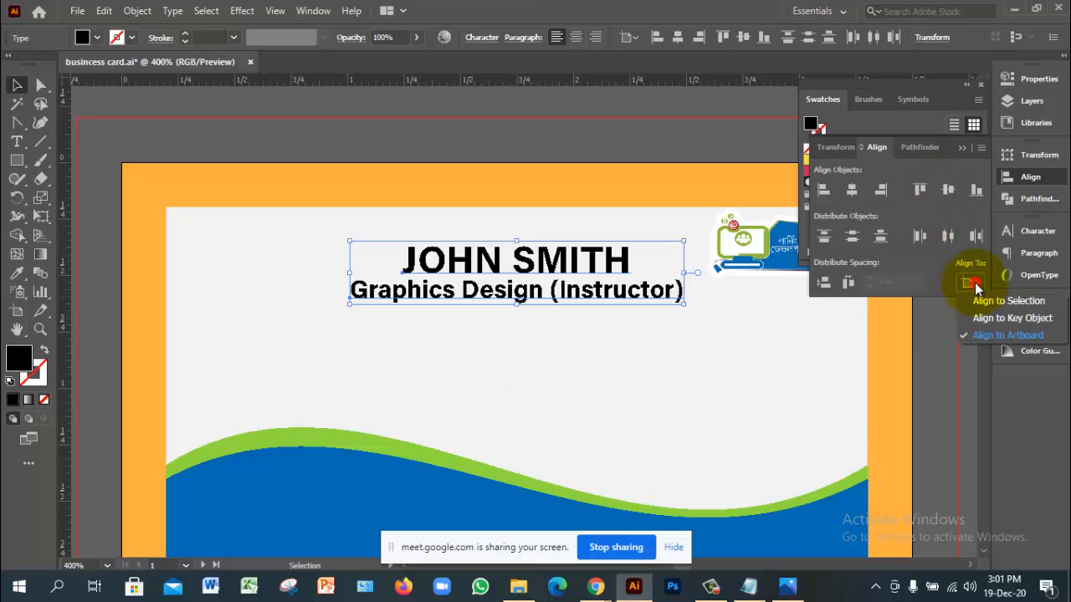
{"action": "left_click", "coordinate": [998, 300]}
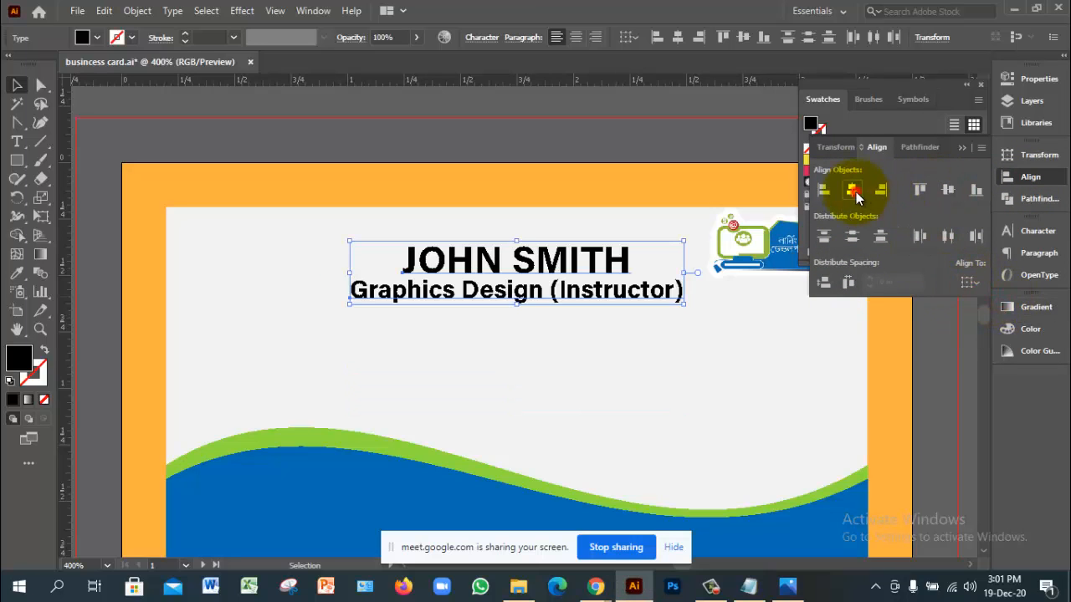
{"action": "left_click", "coordinate": [944, 192]}
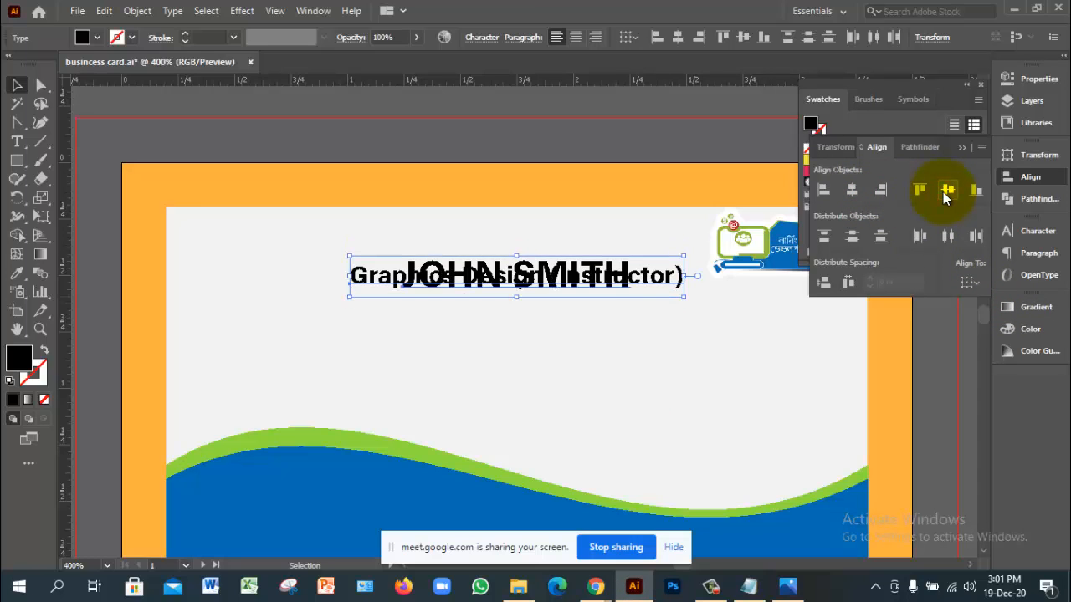
{"action": "key", "text": "ctrl+z"}
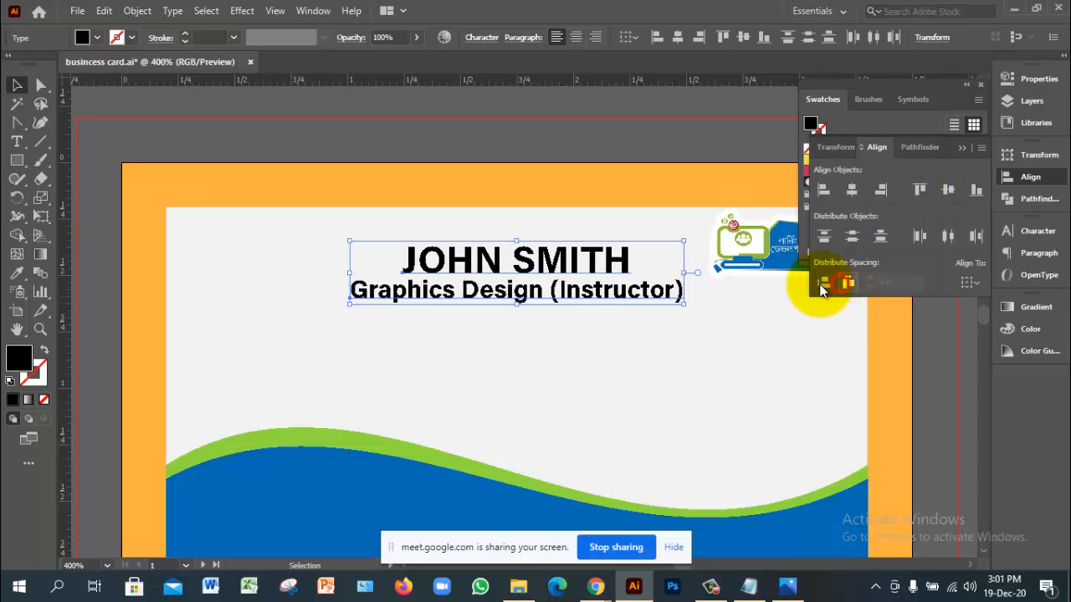
Step: Reselect the two text lines, ending with the name heading selected alone
{"action": "left_click", "coordinate": [701, 355]}
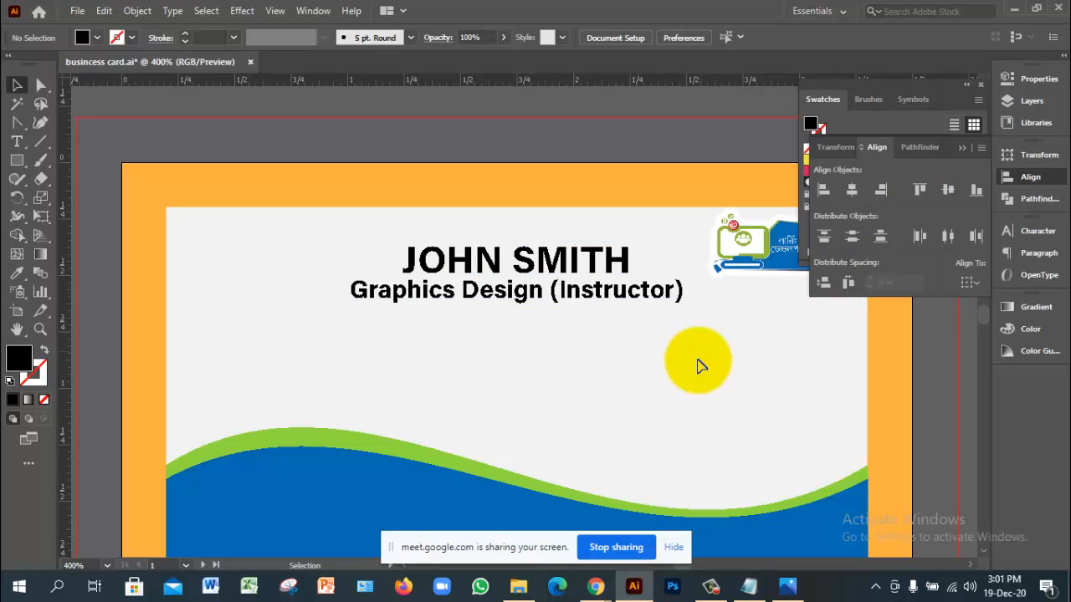
{"action": "left_click_drag", "start_coordinate": [382, 233], "coordinate": [527, 347]}
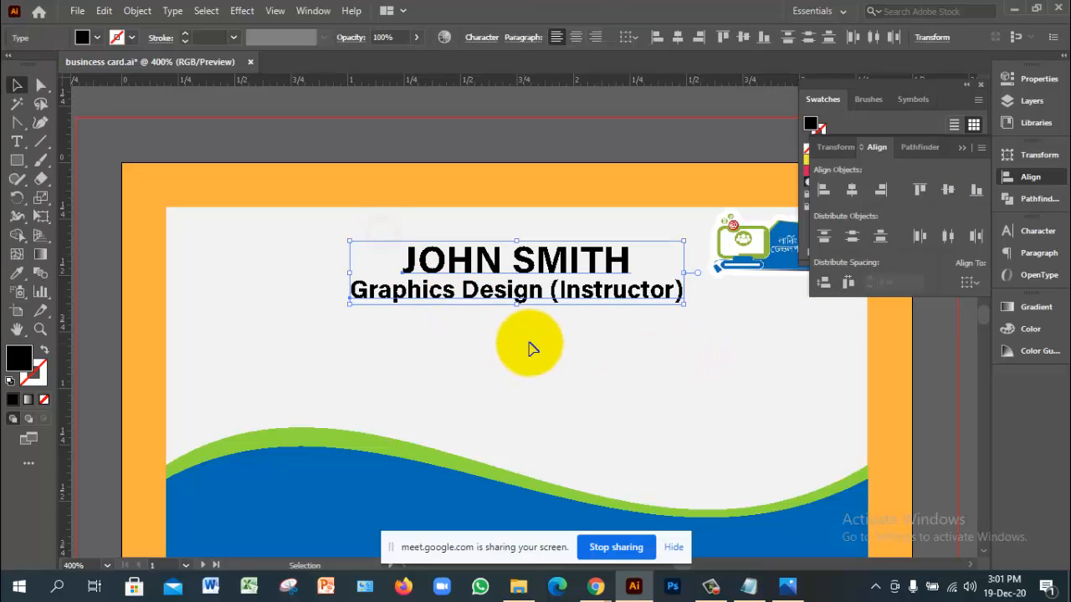
{"action": "left_click", "coordinate": [629, 368]}
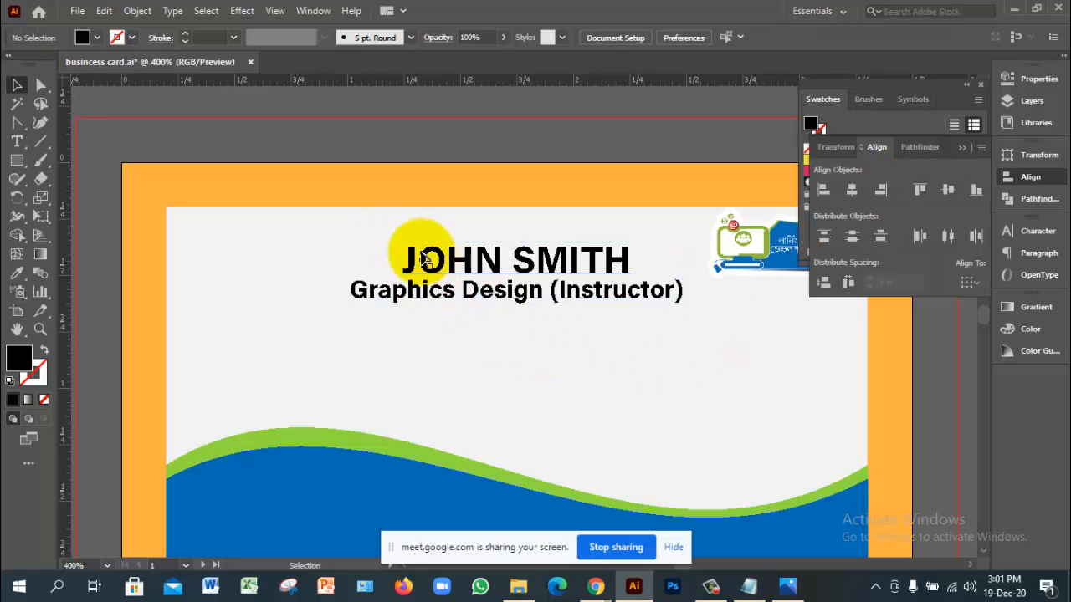
{"action": "left_click_drag", "start_coordinate": [394, 240], "coordinate": [521, 346]}
{"action": "left_click", "coordinate": [530, 361]}
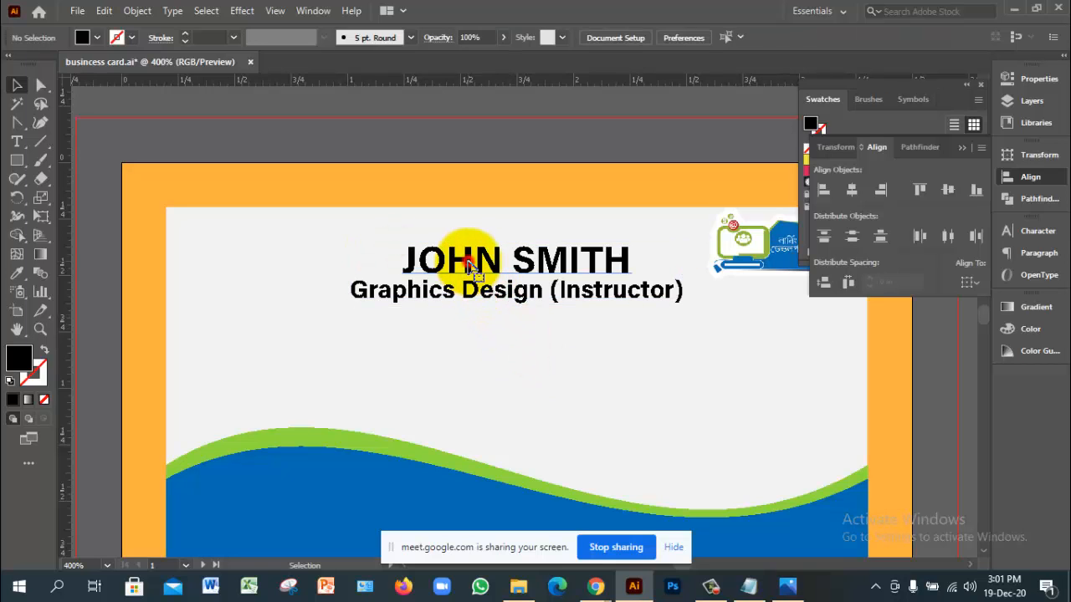
{"action": "left_click", "coordinate": [455, 255]}
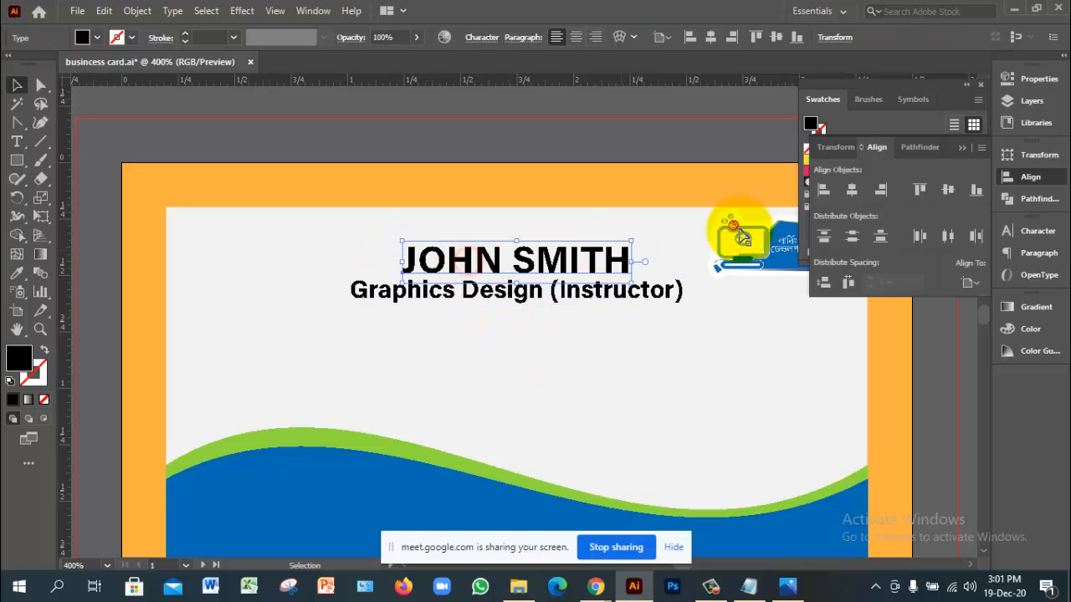
Step: Resize the name heading to 10 pt
{"action": "left_click", "coordinate": [725, 368]}
{"action": "key", "text": "ctrl+minus"}
{"action": "left_click", "coordinate": [495, 353], "text": "ctrl"}
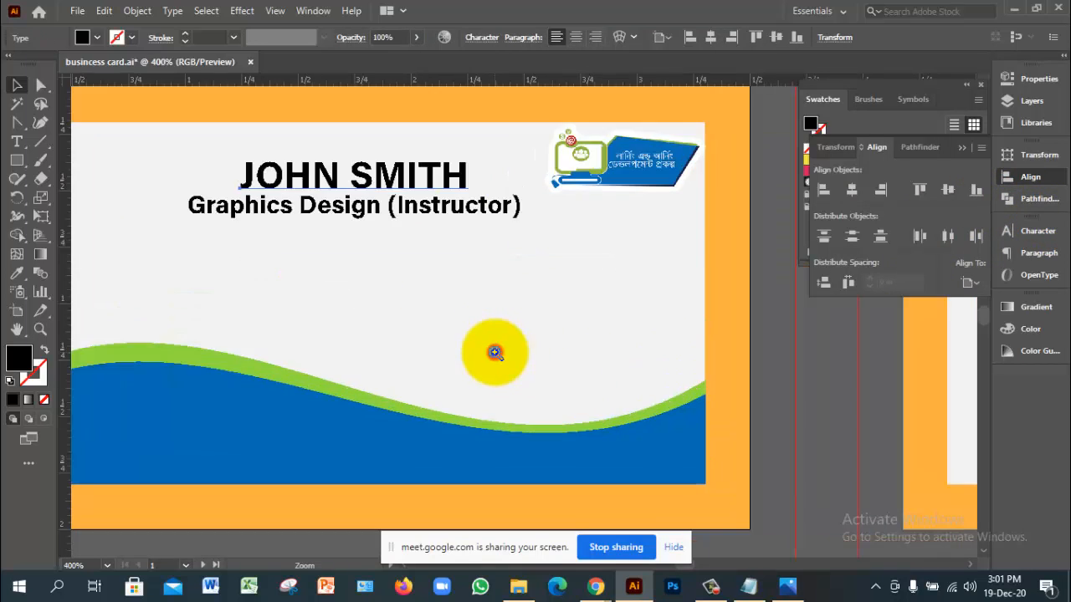
{"action": "left_click_drag", "start_coordinate": [511, 294], "coordinate": [626, 357]}
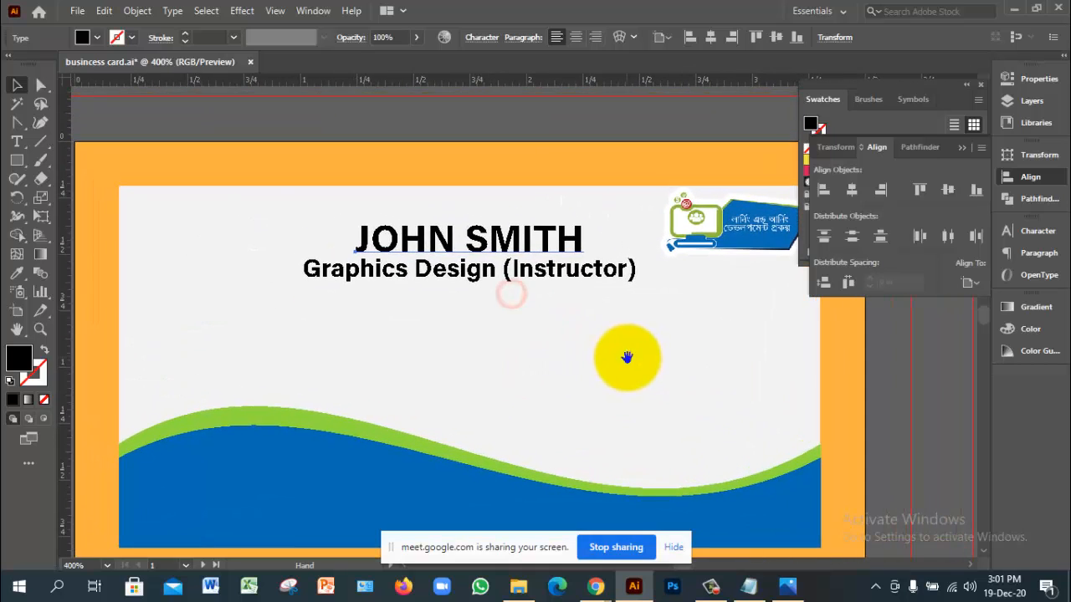
{"action": "left_click", "coordinate": [1045, 232]}
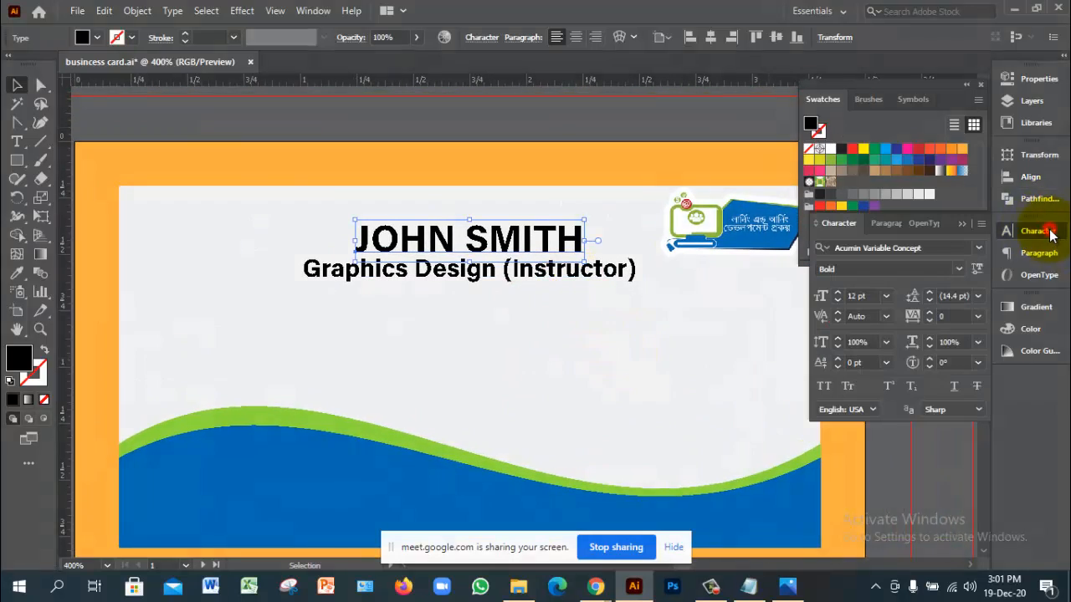
{"action": "left_click", "coordinate": [870, 295]}
{"action": "type", "text": "10"}
{"action": "key", "text": "Return"}
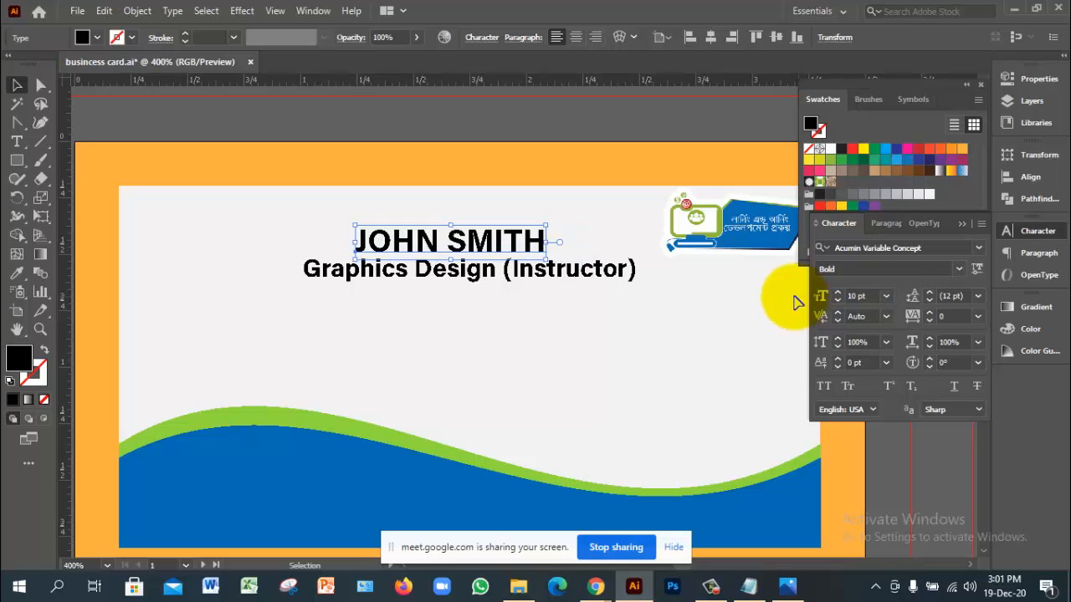
Step: Resize the subtitle to 6 pt, then select both text lines together
{"action": "left_click", "coordinate": [626, 267]}
{"action": "left_click", "coordinate": [866, 296]}
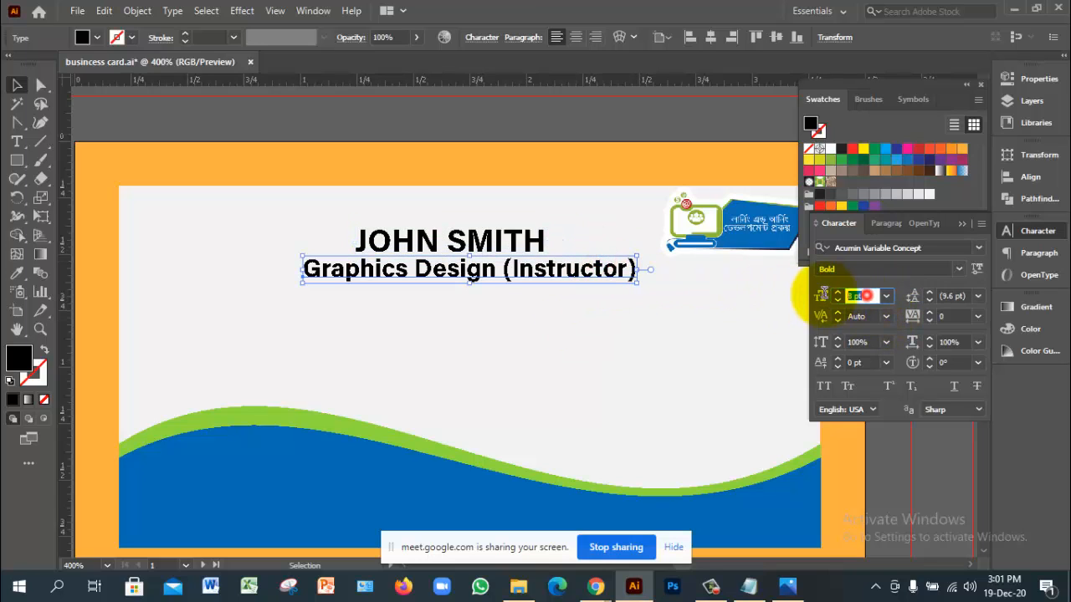
{"action": "type", "text": "6"}
{"action": "key", "text": "Return"}
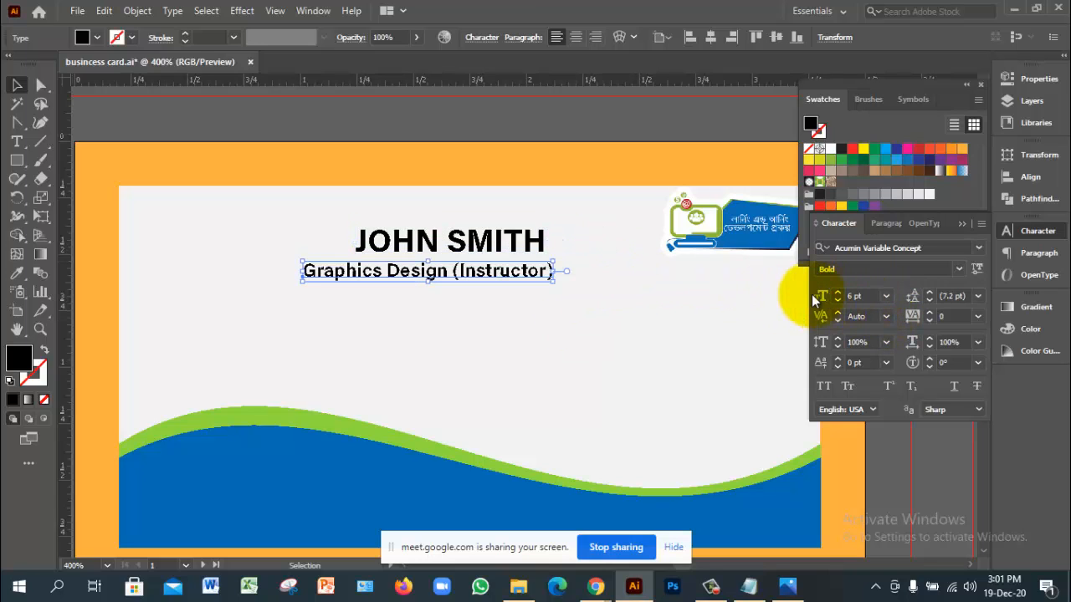
{"action": "left_click", "coordinate": [593, 377]}
{"action": "left_click_drag", "start_coordinate": [344, 210], "coordinate": [456, 311]}
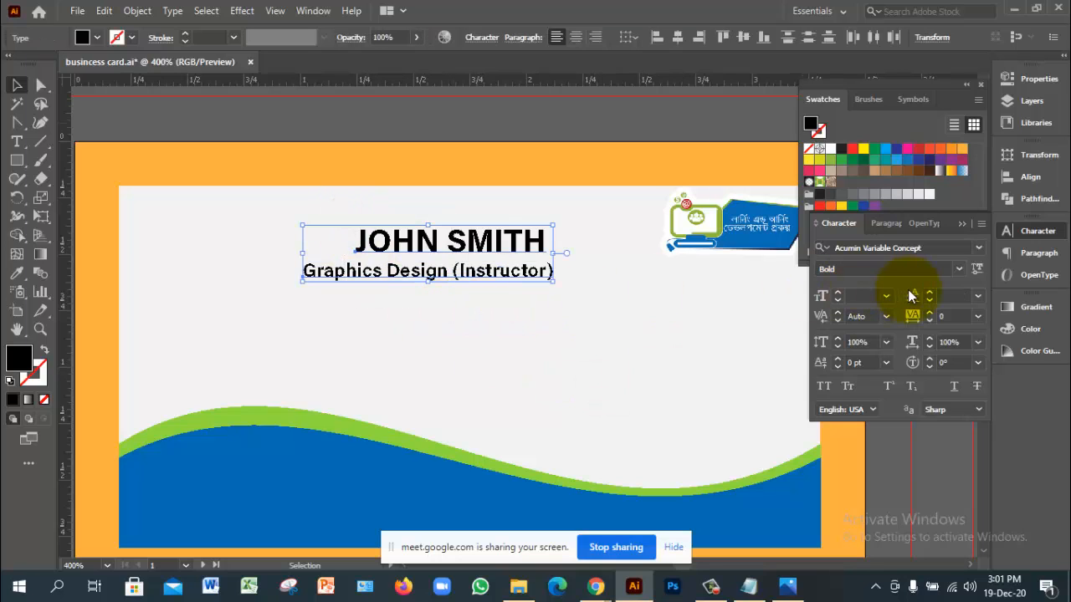
{"action": "left_click", "coordinate": [1030, 179]}
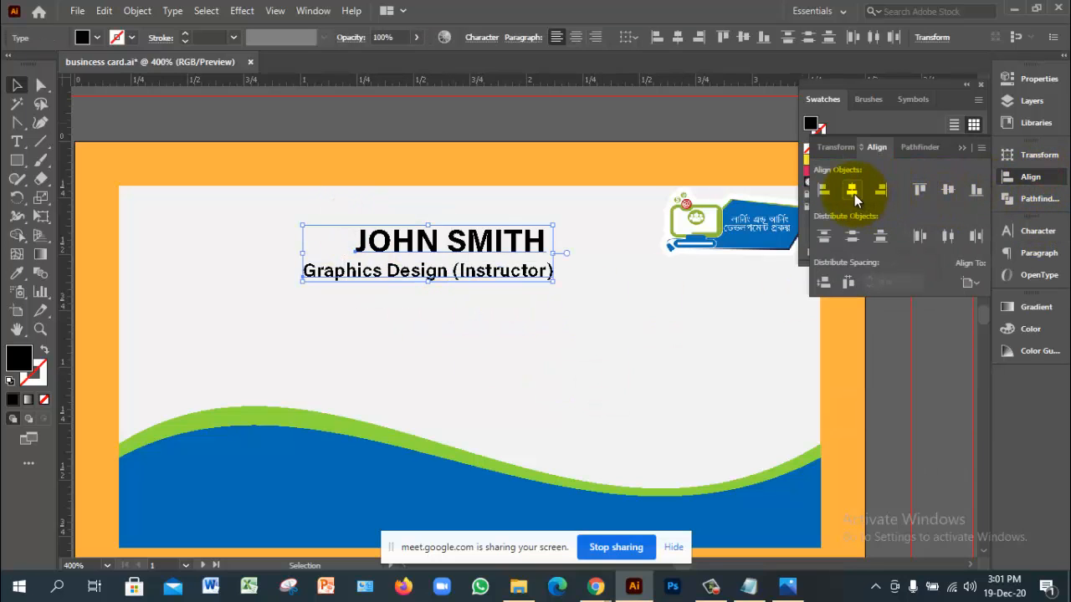
Step: Centre the two text lines horizontally on each other and reselect them both
{"action": "left_click", "coordinate": [851, 189]}
{"action": "left_click", "coordinate": [570, 395]}
{"action": "left_click", "coordinate": [523, 241]}
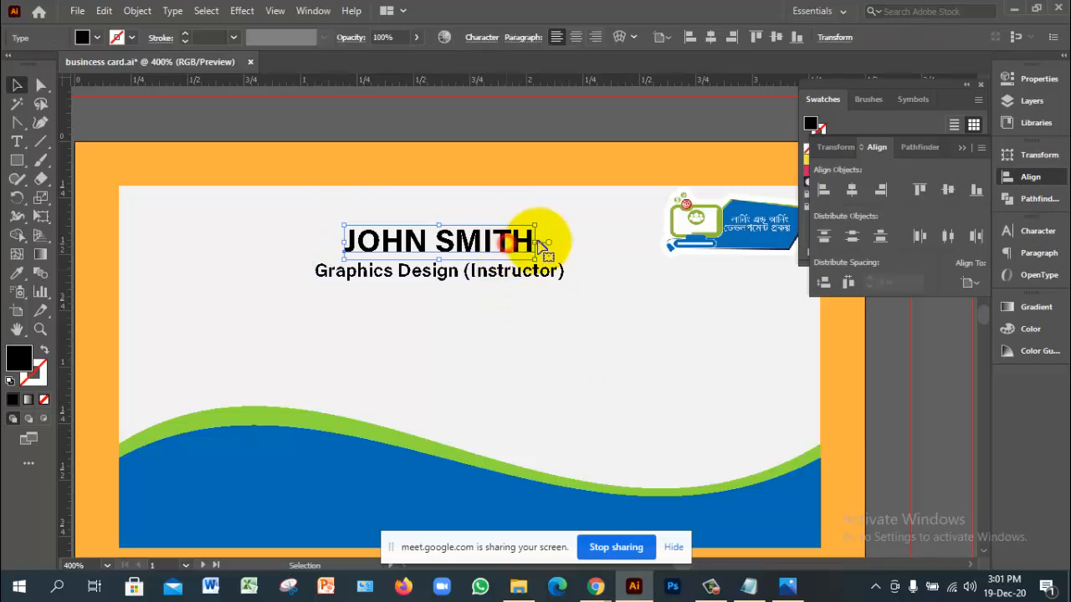
{"action": "left_click", "coordinate": [530, 331]}
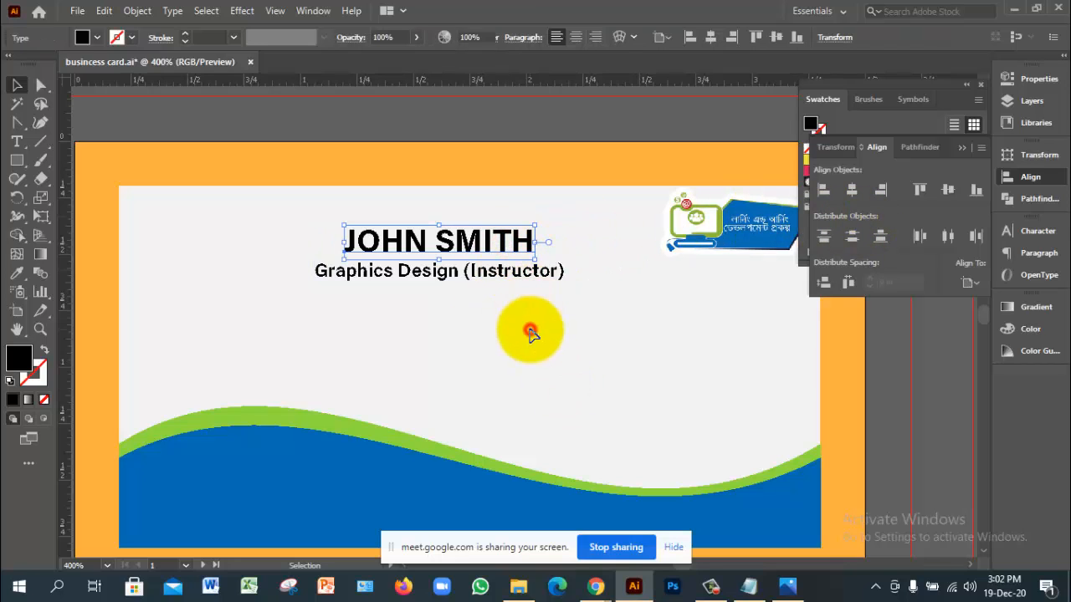
{"action": "left_click_drag", "start_coordinate": [327, 215], "coordinate": [521, 358]}
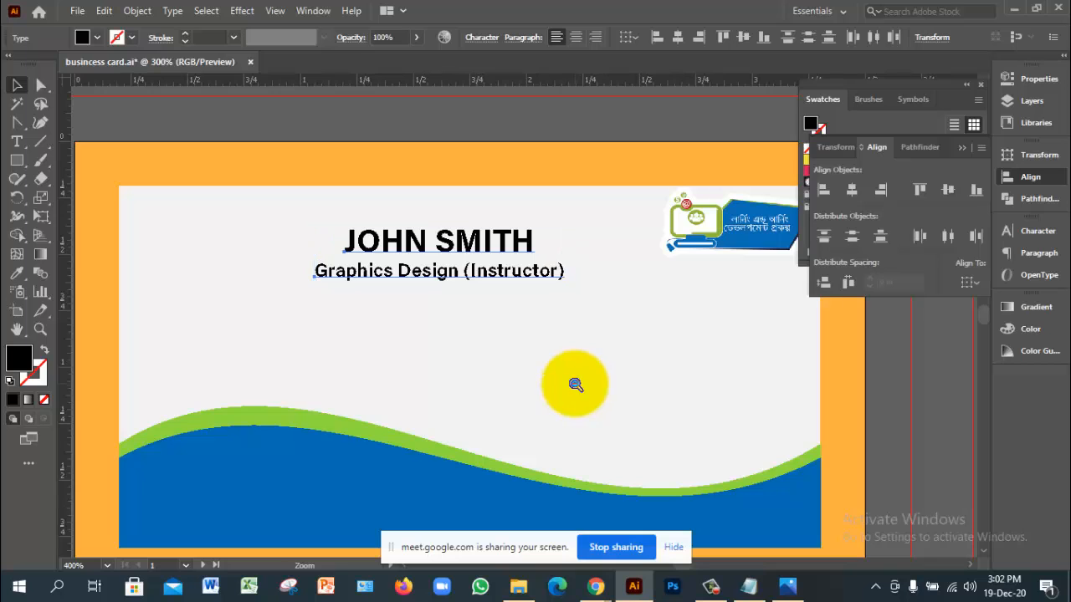
{"action": "left_click", "coordinate": [574, 384], "text": "ctrl+alt"}
{"action": "left_click", "coordinate": [444, 304], "text": "ctrl"}
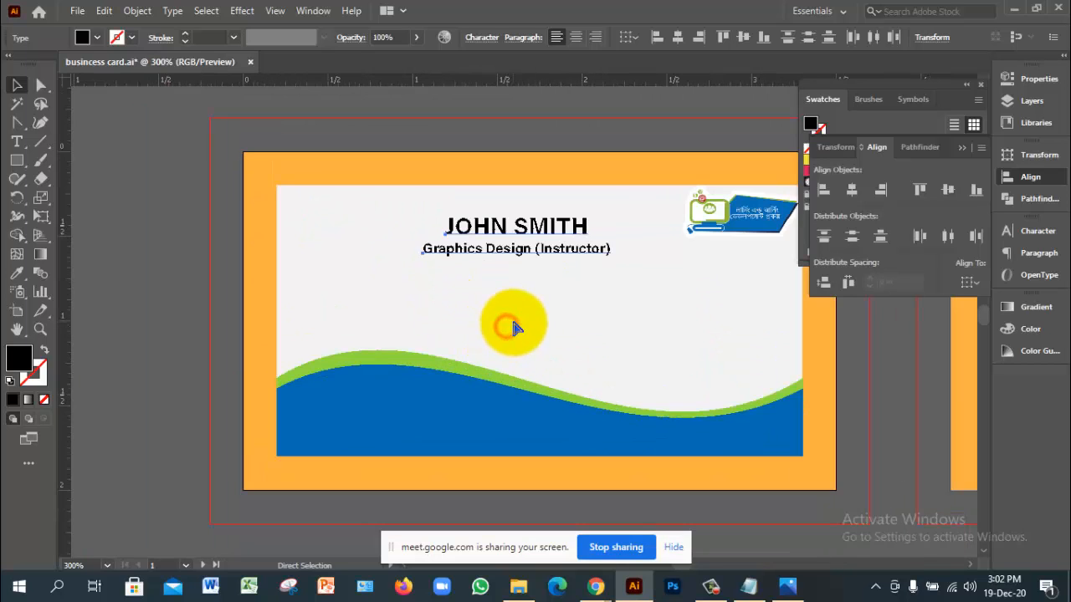
{"action": "left_click", "coordinate": [504, 324], "text": "ctrl+alt"}
{"action": "left_click", "coordinate": [548, 319], "text": "ctrl"}
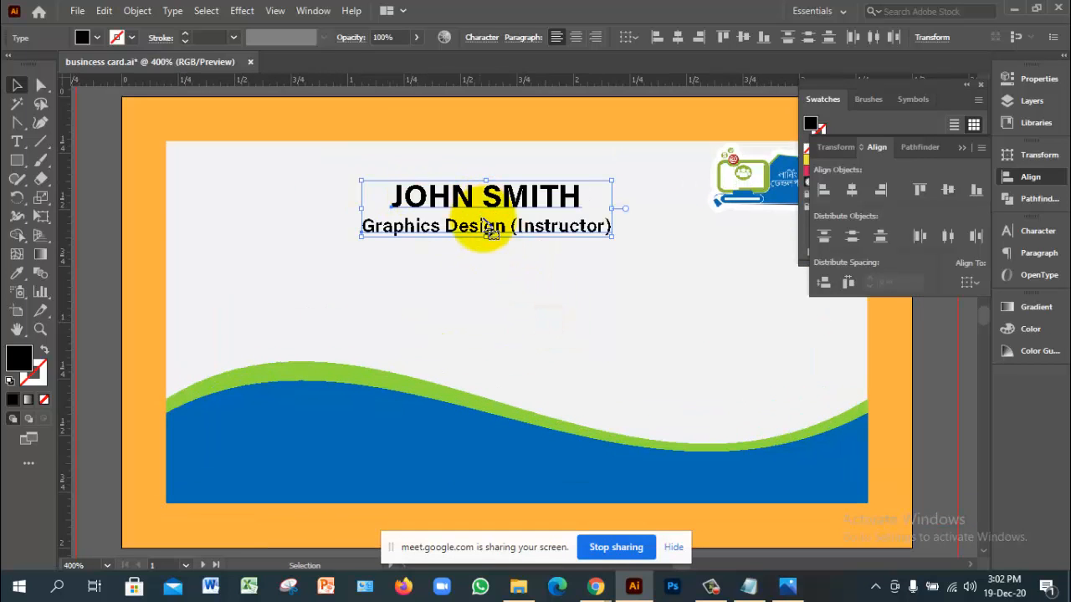
Step: Switch to Align To Artboard and centre the text horizontally on the card, undoing vertical centring
{"action": "left_click", "coordinate": [963, 284]}
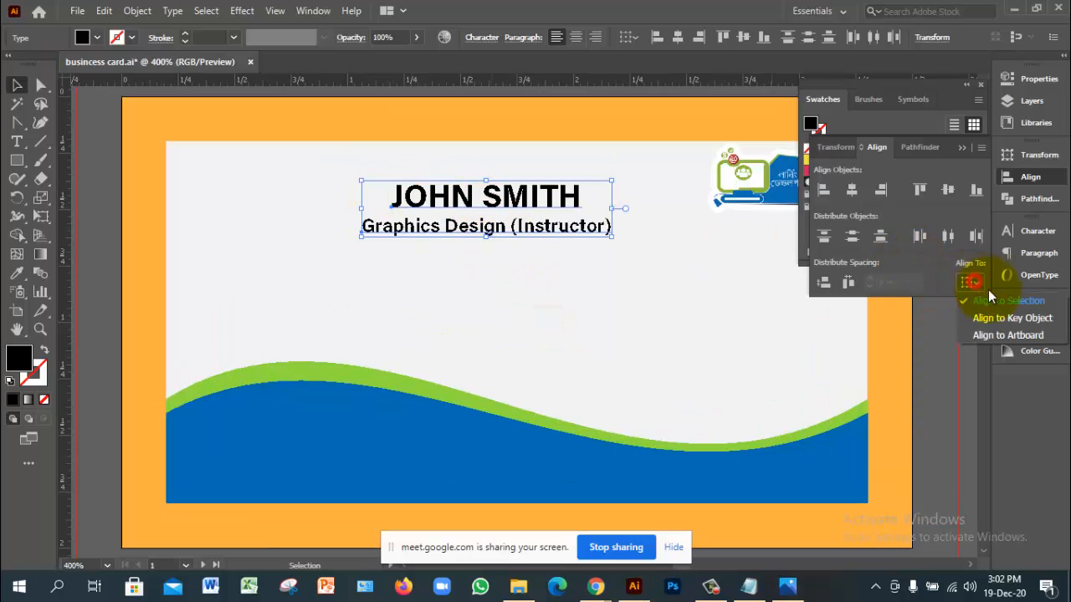
{"action": "left_click", "coordinate": [1006, 331]}
{"action": "left_click", "coordinate": [849, 192]}
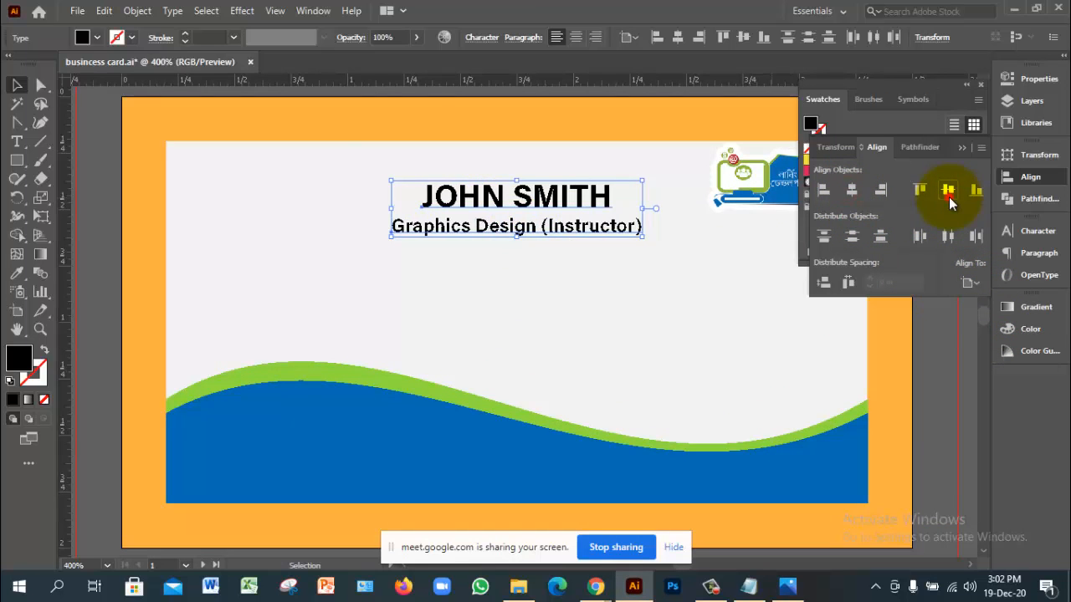
{"action": "left_click", "coordinate": [948, 191]}
{"action": "key", "text": "ctrl+z"}
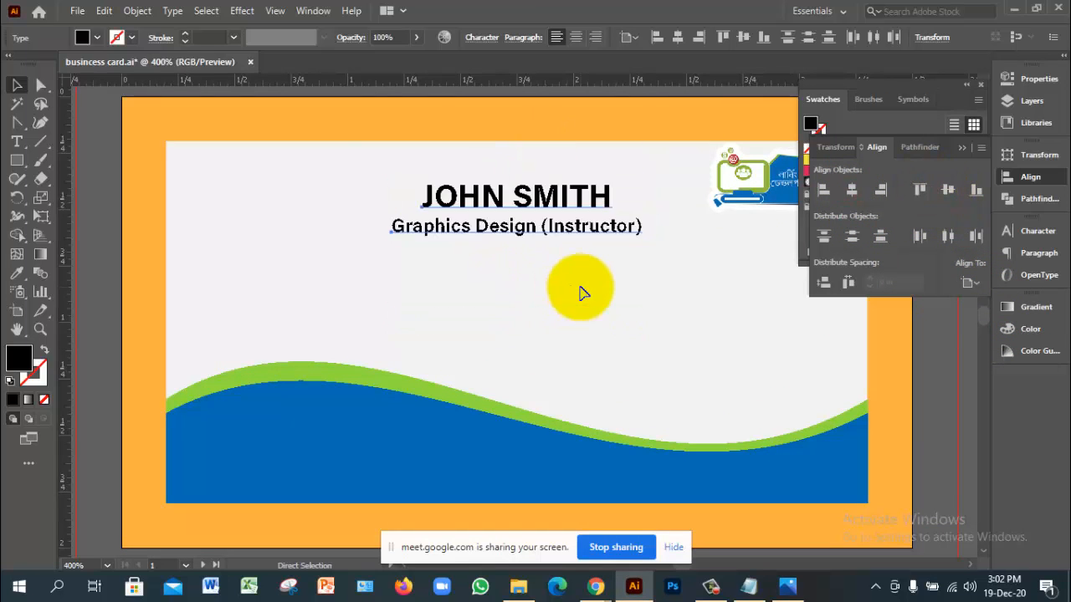
Step: Group the name and title lines and centre the group vertically on the card
{"action": "left_click", "coordinate": [568, 278]}
{"action": "left_click_drag", "start_coordinate": [459, 168], "coordinate": [528, 261]}
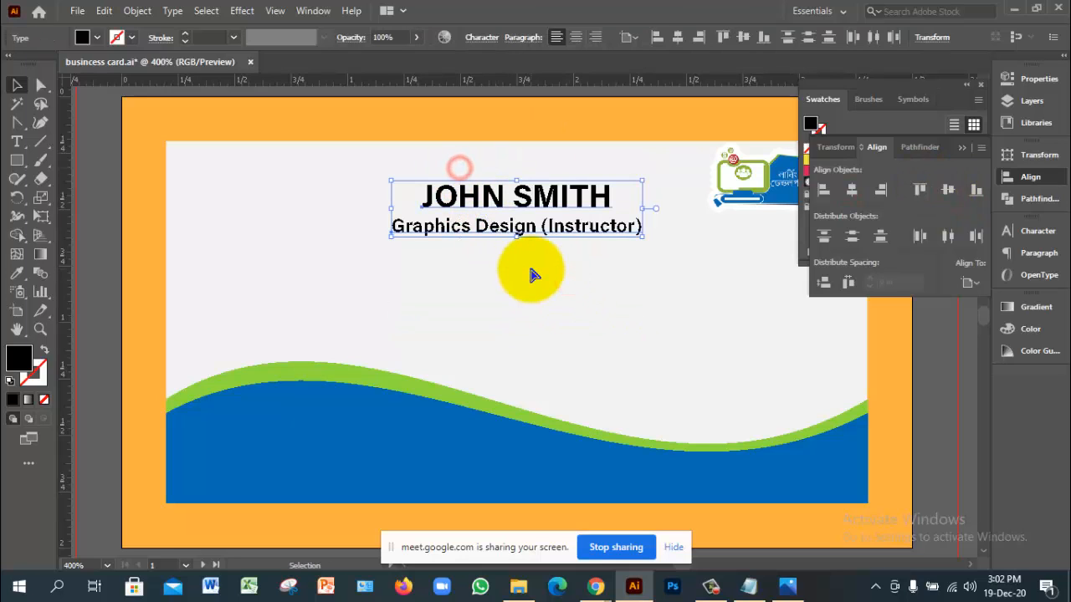
{"action": "key", "text": "ctrl+g"}
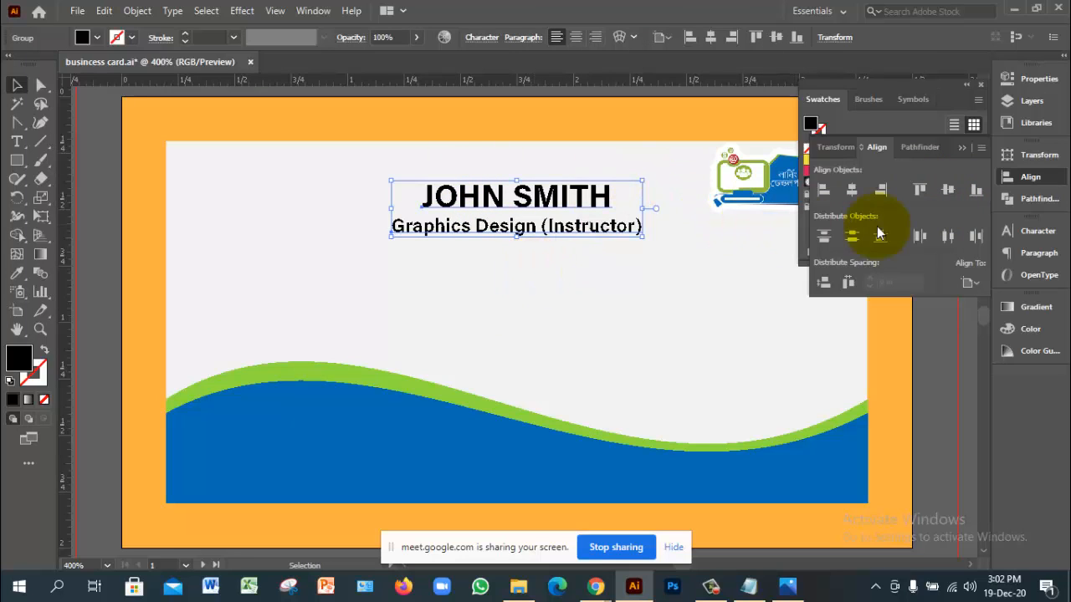
{"action": "left_click", "coordinate": [948, 194]}
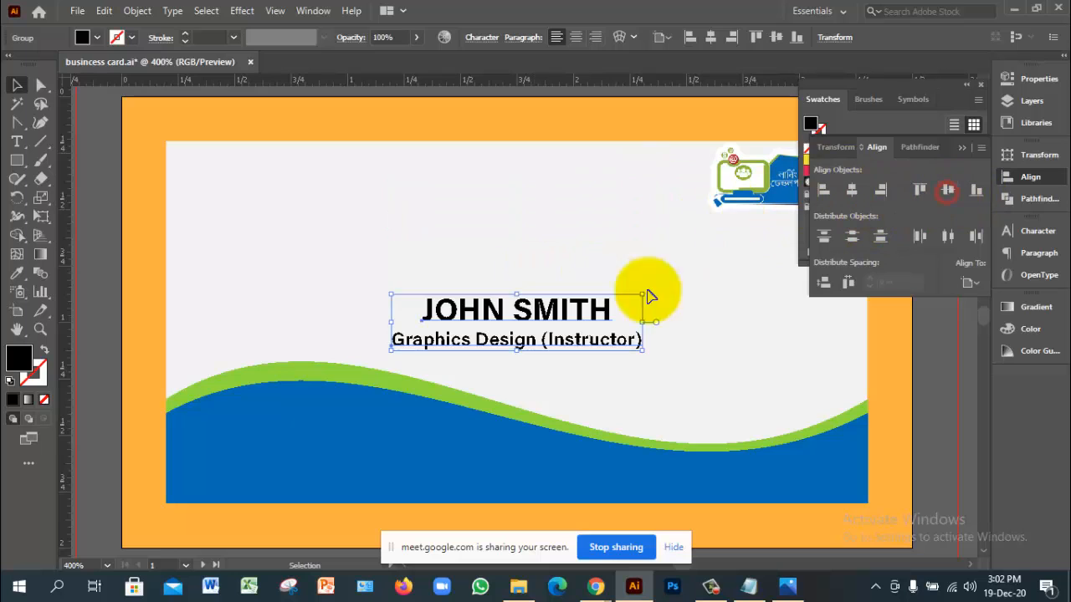
Step: Drag the name-and-title group toward the card's upper-left corner
{"action": "left_click", "coordinate": [697, 357]}
{"action": "left_click", "coordinate": [532, 316]}
{"action": "scroll", "coordinate": [586, 309], "scroll_direction": "down", "scroll_amount": 1}
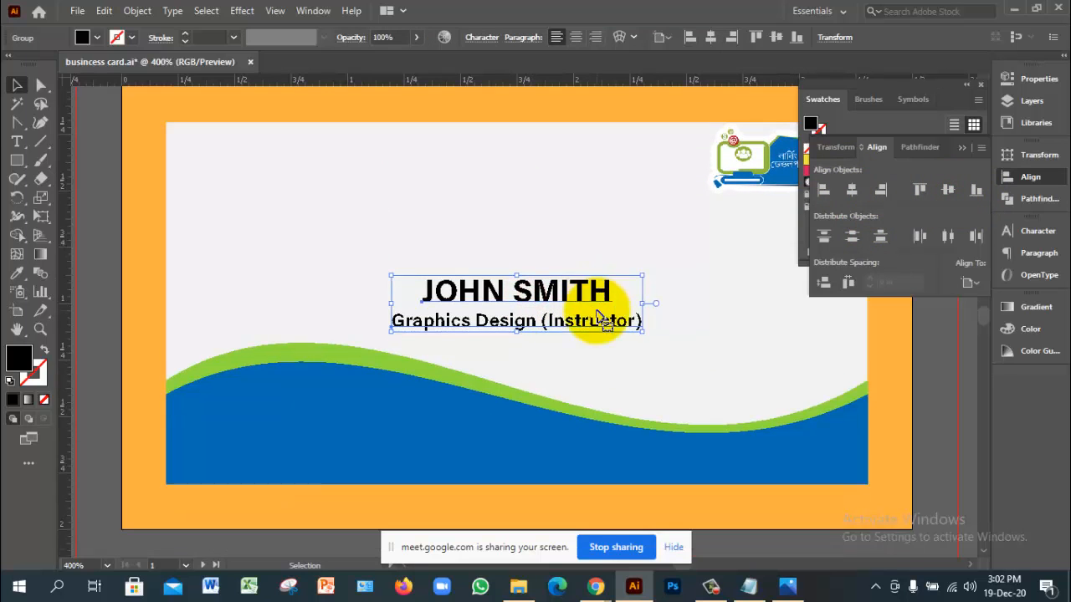
{"action": "left_click_drag", "start_coordinate": [562, 277], "coordinate": [349, 142]}
Step: Zoom and pan around the card to check the text placement against the wave
{"action": "left_click", "coordinate": [409, 192]}
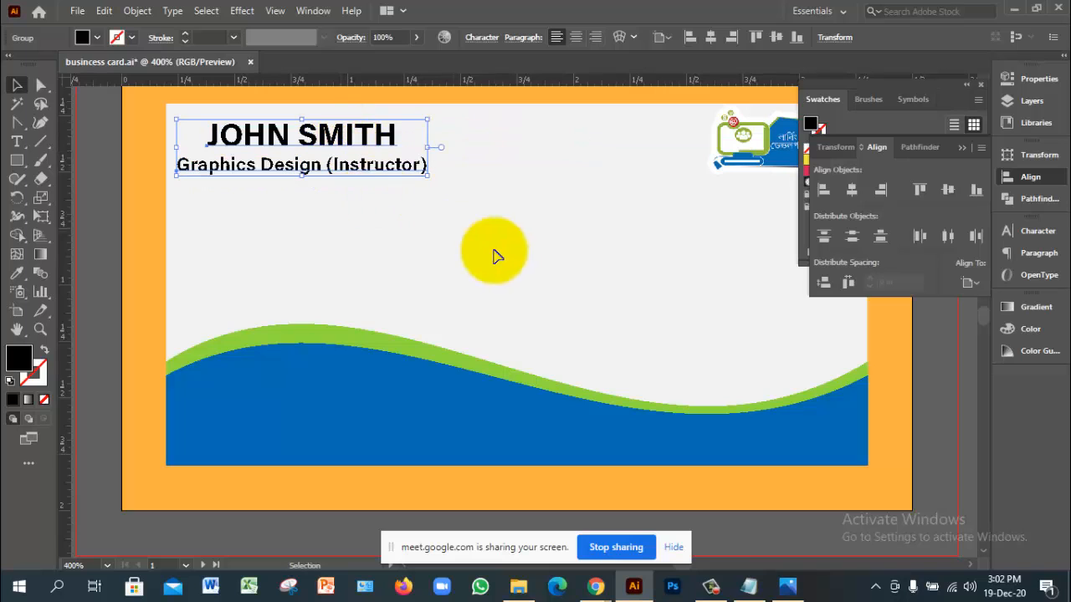
{"action": "left_click", "coordinate": [497, 251]}
{"action": "left_click", "coordinate": [545, 365], "text": "ctrl+alt"}
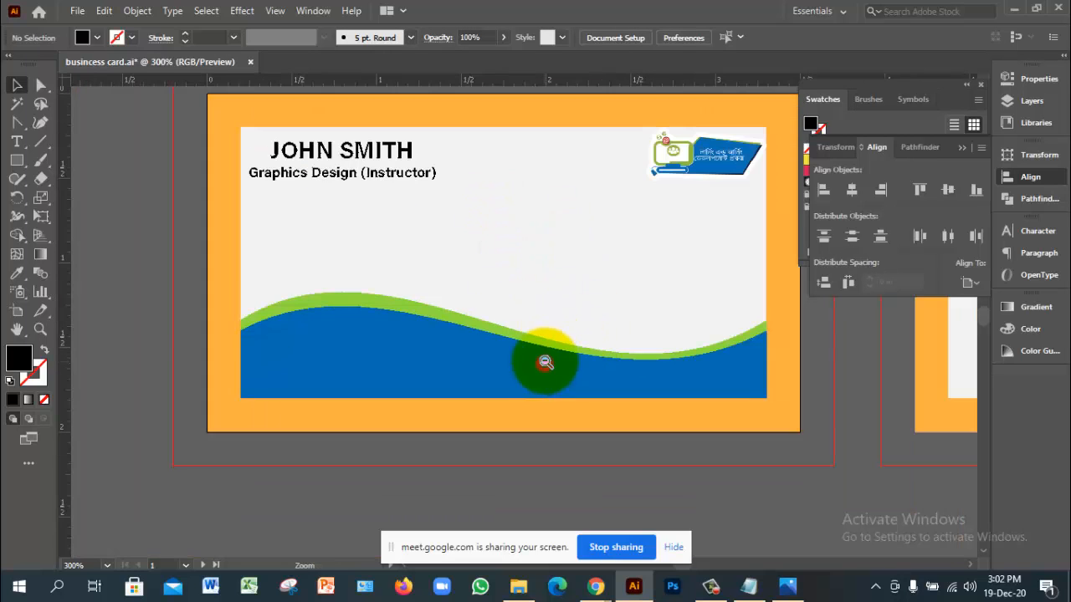
{"action": "left_click", "coordinate": [503, 307], "text": "ctrl"}
{"action": "left_click_drag", "start_coordinate": [468, 234], "coordinate": [488, 259]}
{"action": "left_click", "coordinate": [456, 343], "text": "ctrl"}
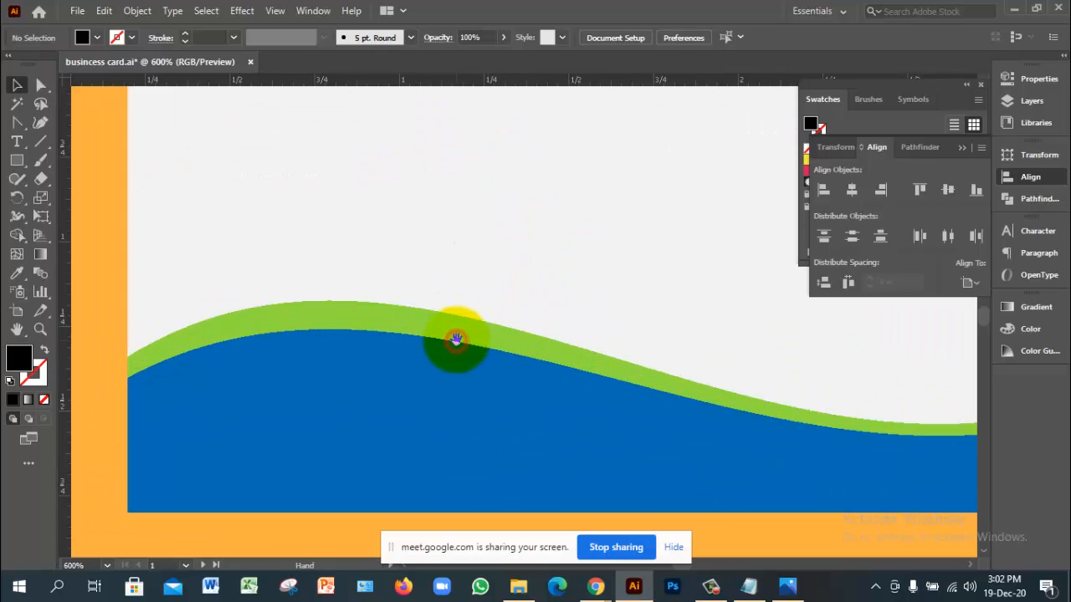
{"action": "scroll", "coordinate": [480, 340], "scroll_direction": "down", "scroll_amount": 1}
{"action": "scroll", "coordinate": [482, 340], "scroll_direction": "up", "scroll_amount": 1}
{"action": "scroll", "coordinate": [482, 340], "scroll_direction": "up", "scroll_amount": 1}
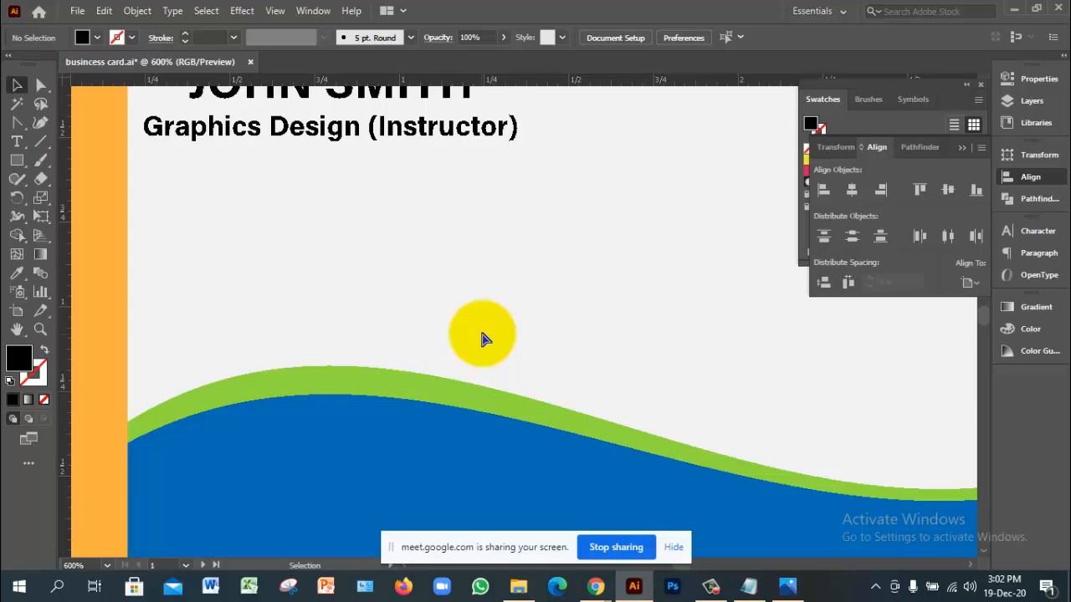
{"action": "left_click", "coordinate": [482, 334], "text": "ctrl+alt"}
Step: Ungroup the name and title lines and select the title on its own
{"action": "left_click", "coordinate": [484, 184]}
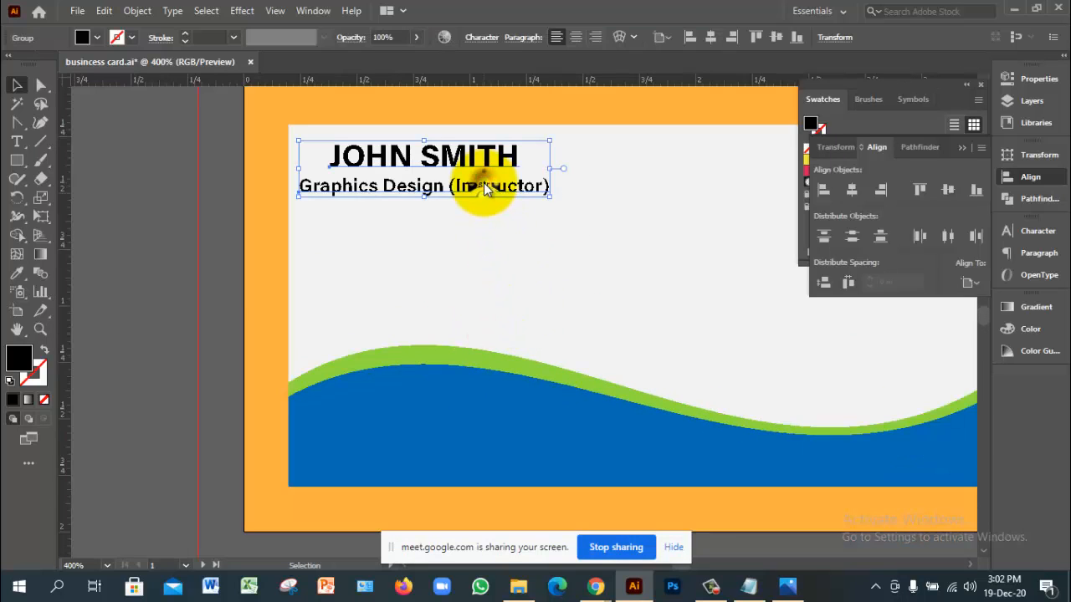
{"action": "right_click", "coordinate": [485, 184]}
{"action": "left_click", "coordinate": [535, 313]}
{"action": "left_click", "coordinate": [466, 187]}
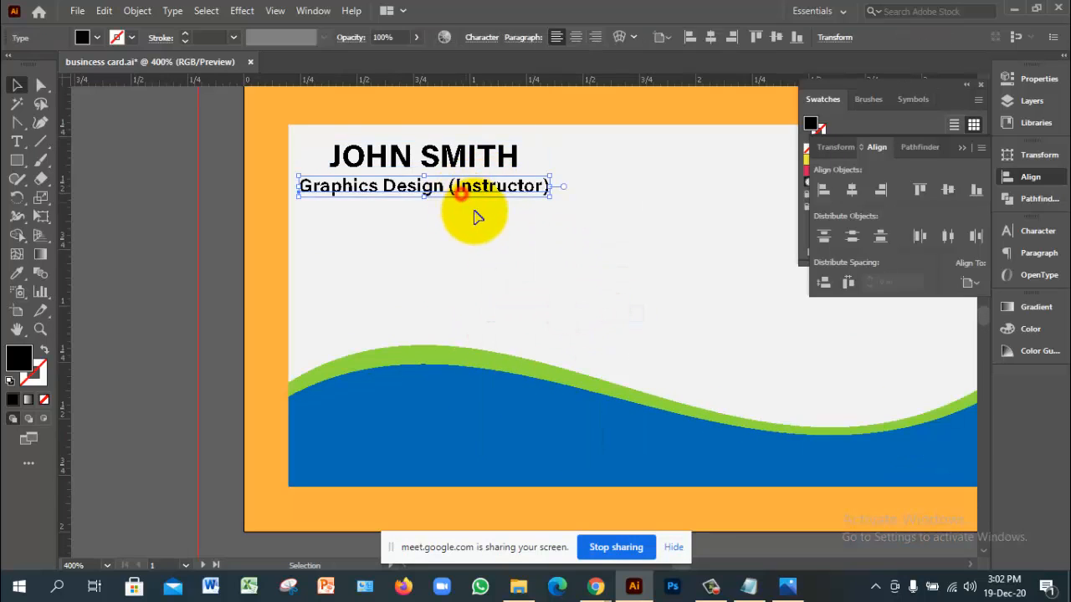
Step: Duplicate the title onto the blue wave and colour the copy white
{"action": "left_click_drag", "start_coordinate": [491, 277], "coordinate": [513, 425]}
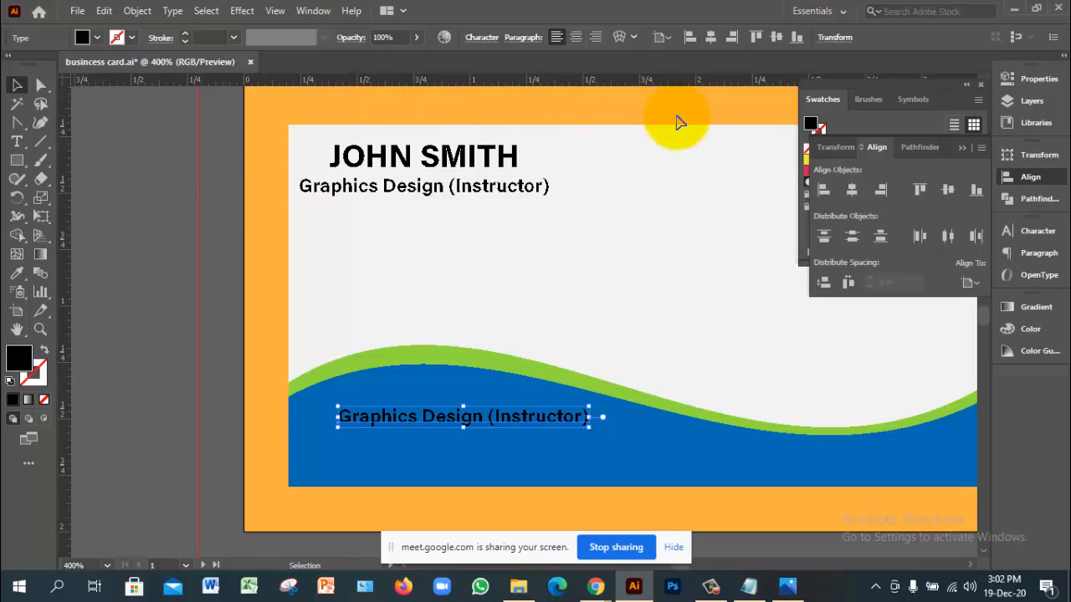
{"action": "left_click", "coordinate": [1035, 231]}
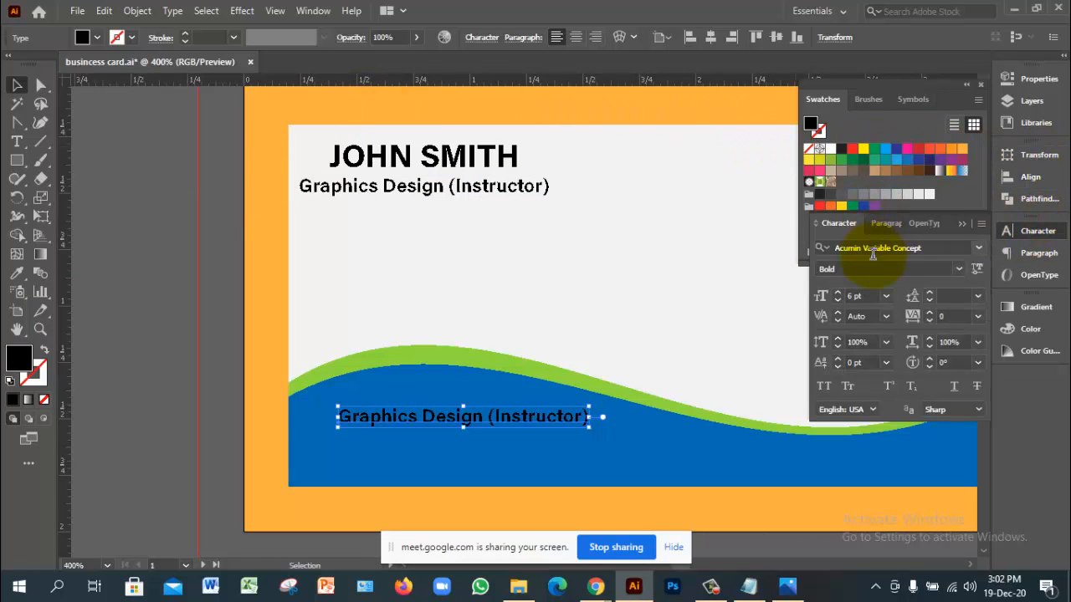
{"action": "double_click", "coordinate": [21, 358]}
{"action": "left_click_drag", "start_coordinate": [640, 139], "coordinate": [643, 130]}
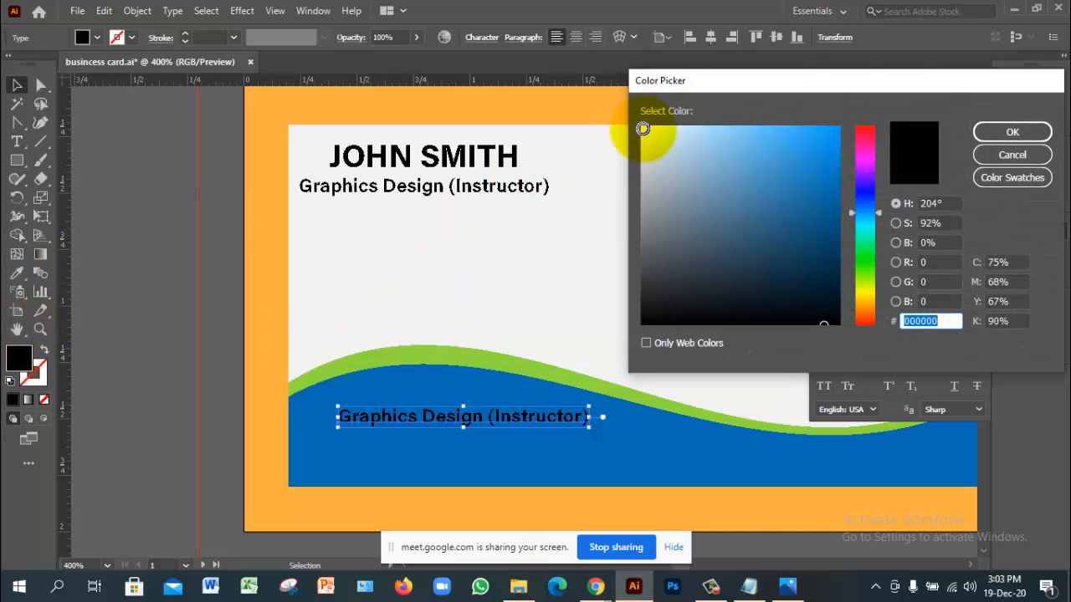
{"action": "left_click", "coordinate": [999, 136]}
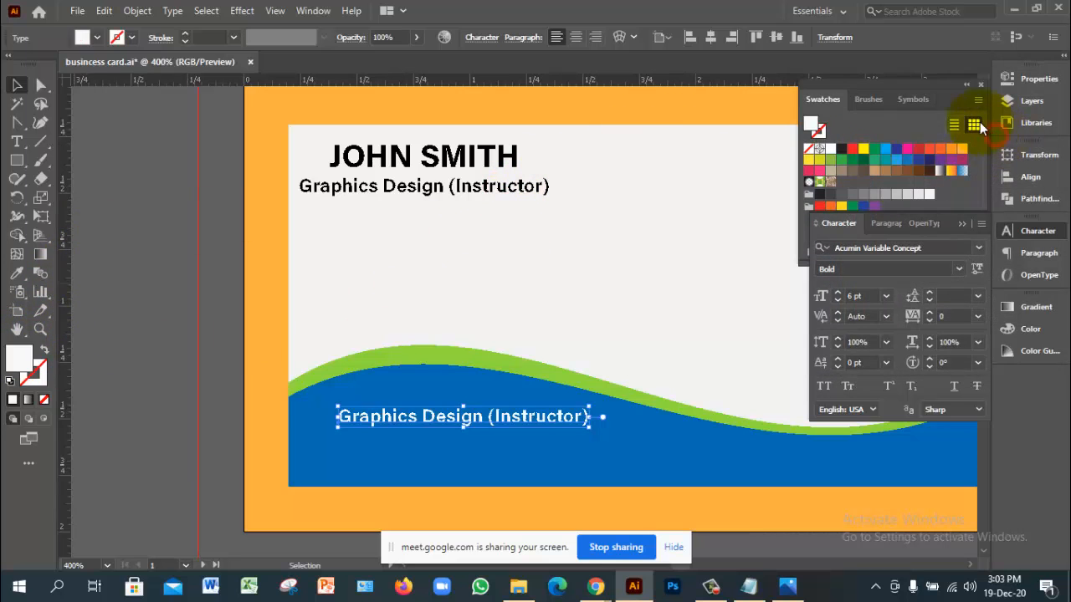
Step: Replace the white copy's text with the phone number
{"action": "double_click", "coordinate": [534, 424]}
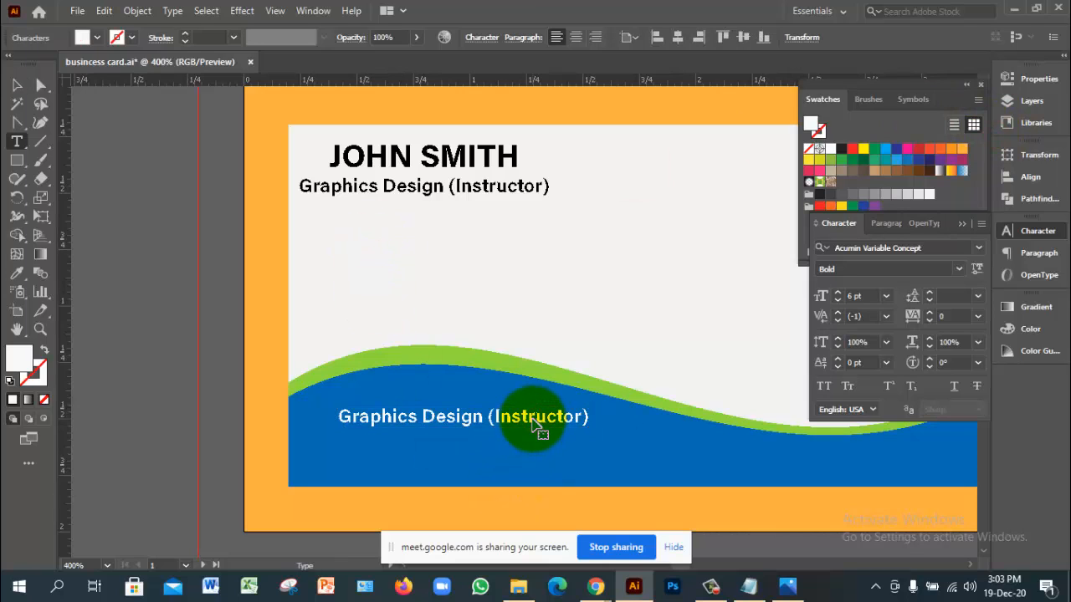
{"action": "key", "text": "ctrl+a"}
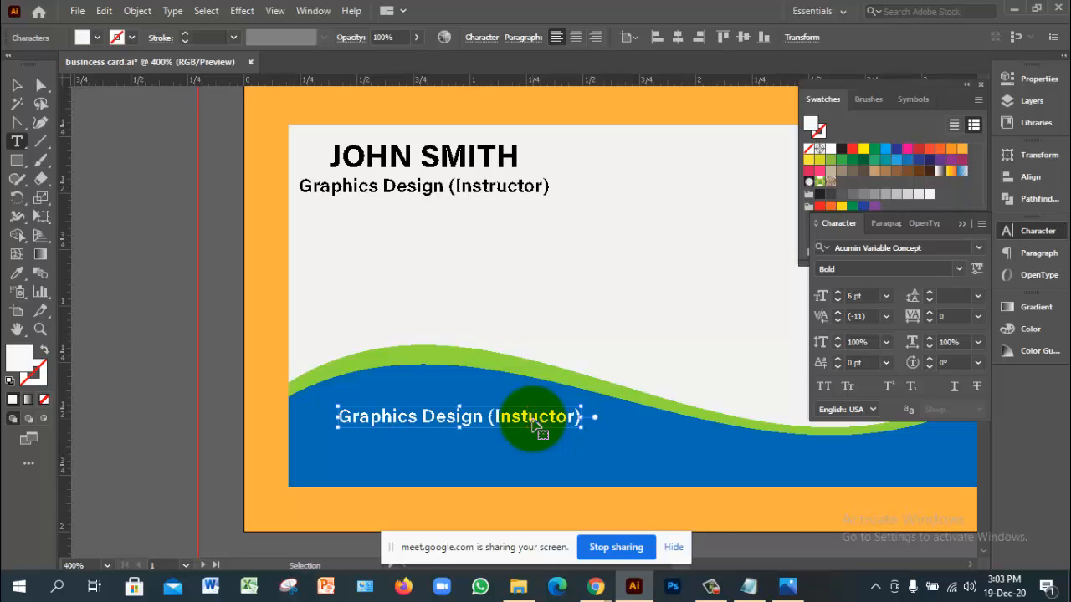
{"action": "key", "text": "BackSpace"}
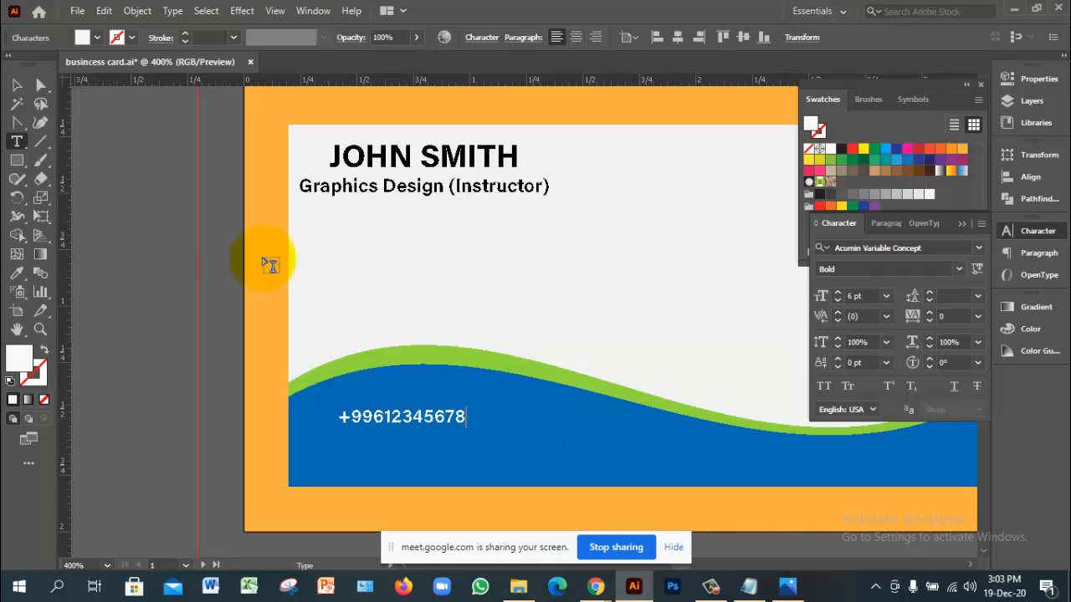
{"action": "left_click", "coordinate": [18, 84]}
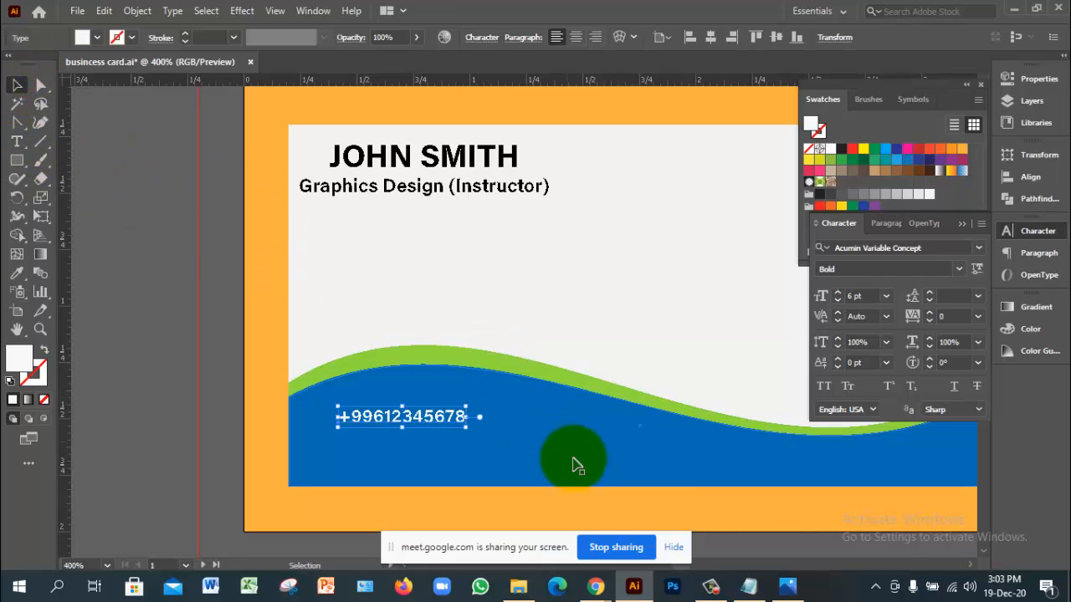
{"action": "left_click", "coordinate": [490, 445], "text": "ctrl"}
Step: Nudge the phone number up and retype its duplicate as the placeholder e-mail address
{"action": "left_click_drag", "start_coordinate": [422, 284], "coordinate": [427, 306]}
{"action": "key", "text": "t"}
{"action": "triple_click", "coordinate": [427, 299]}
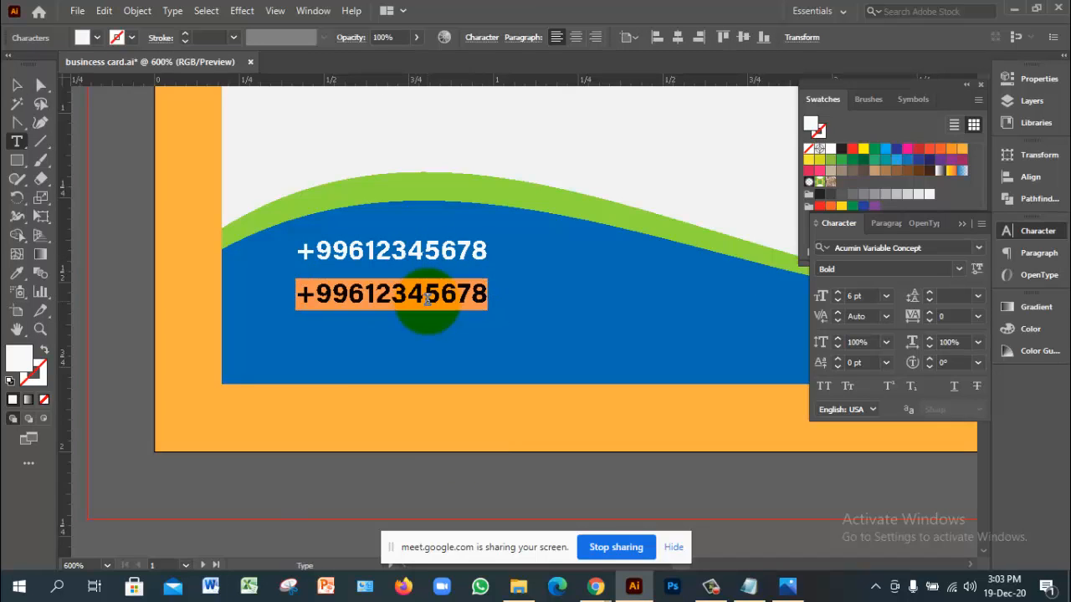
{"action": "type", "text": "yu"}
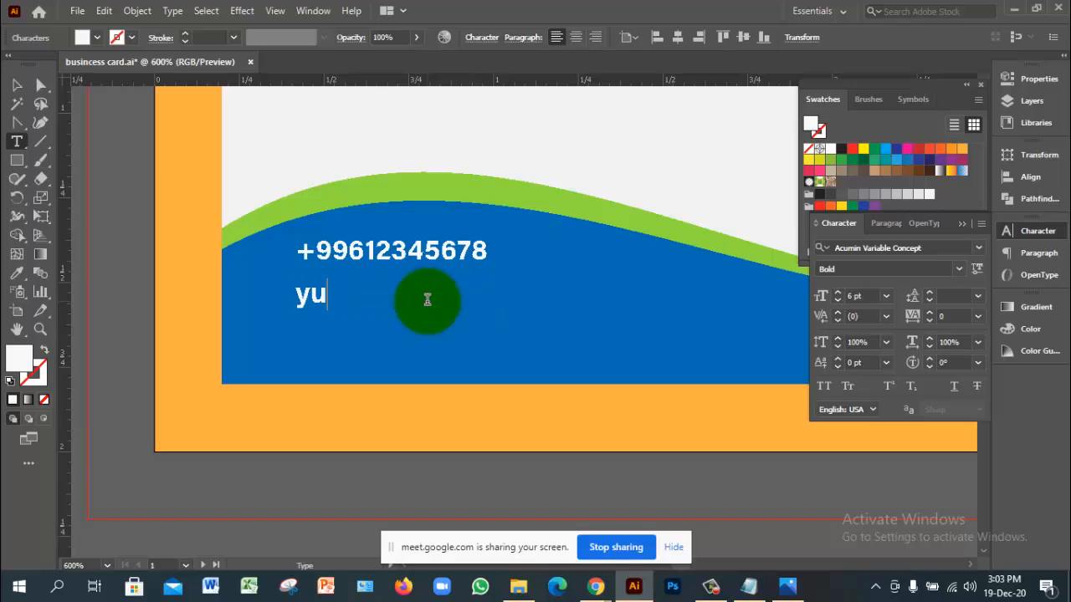
{"action": "key", "text": "BackSpace"}
{"action": "type", "text": "ou"}
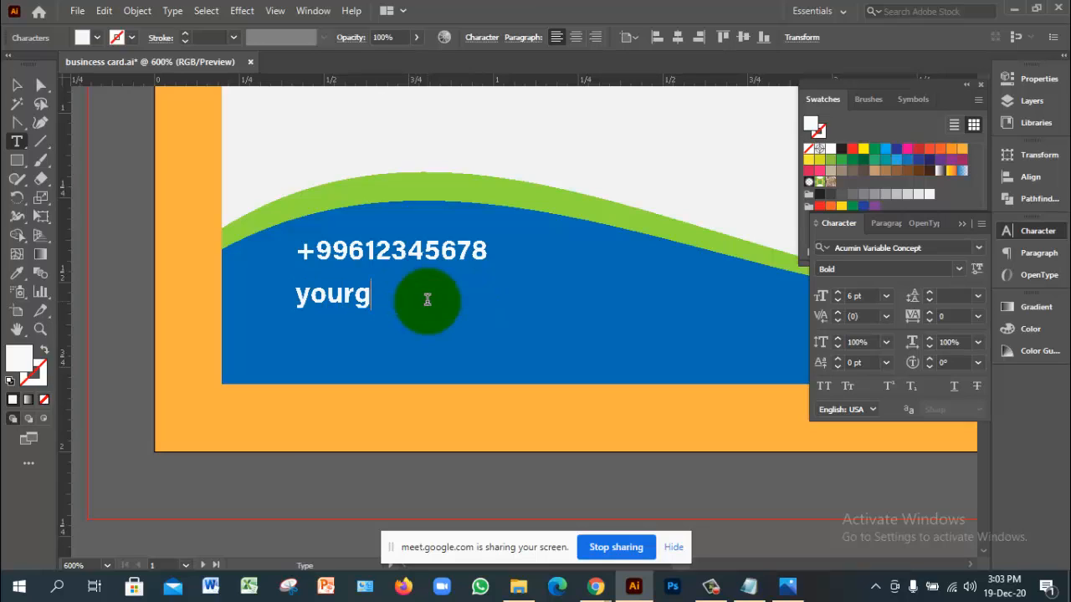
{"action": "type", "text": "rmail"}
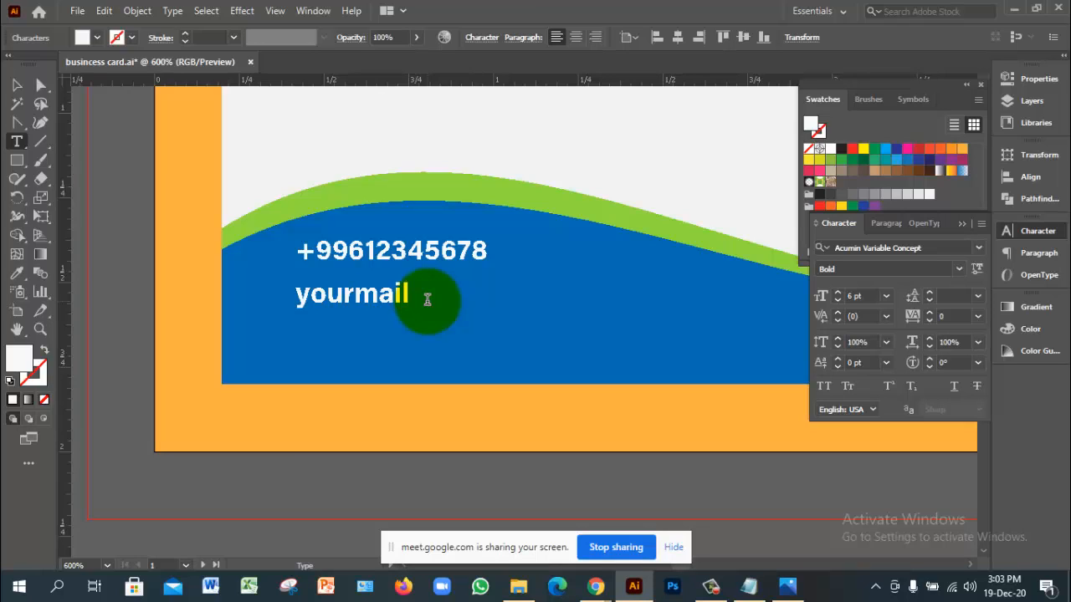
{"action": "type", "text": "@gamil."}
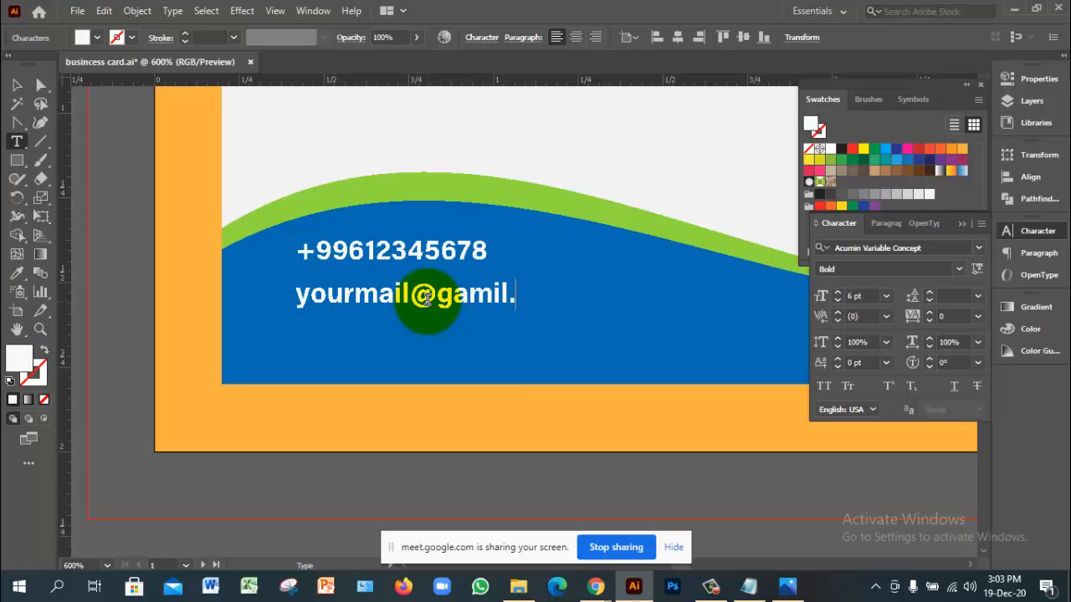
{"action": "type", "text": "com"}
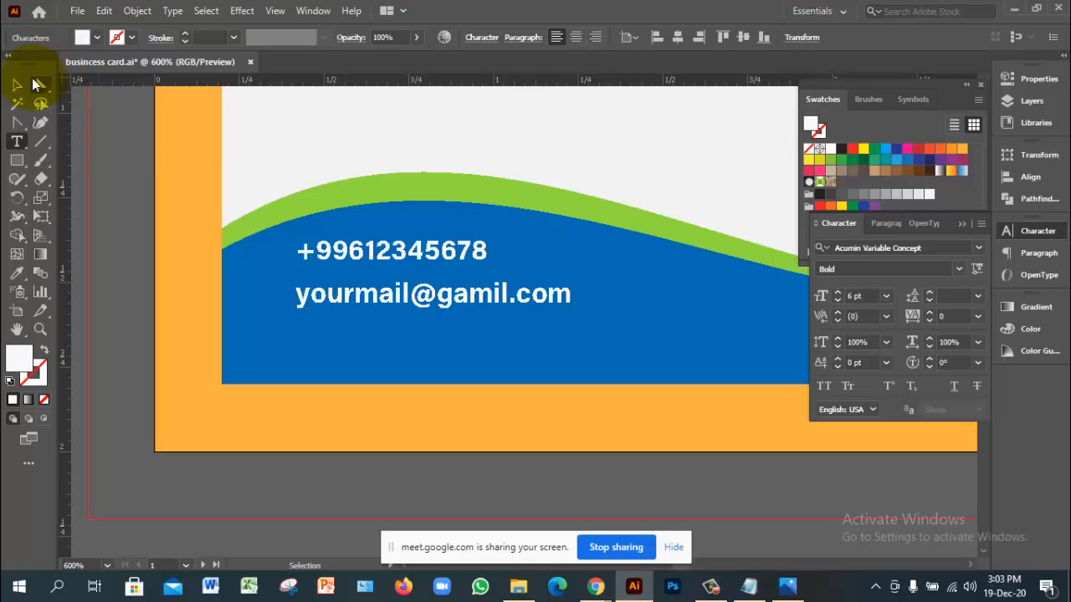
{"action": "left_click", "coordinate": [17, 85]}
{"action": "left_click_drag", "start_coordinate": [434, 308], "coordinate": [481, 333]}
{"action": "key", "text": "t"}
{"action": "triple_click", "coordinate": [479, 330]}
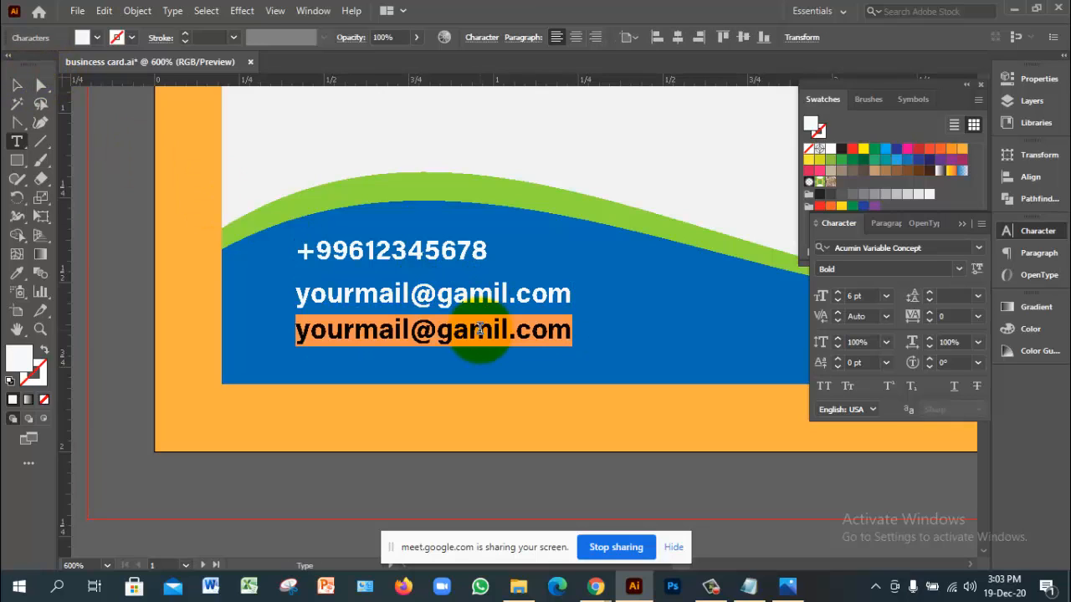
{"action": "type", "text": "yourweb"}
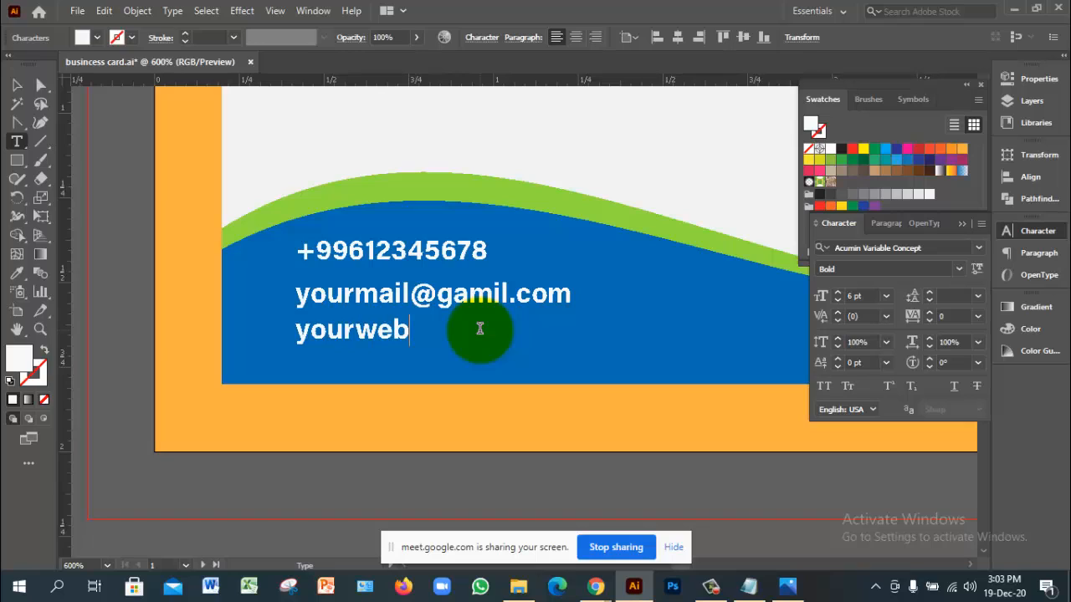
{"action": "type", "text": ".com"}
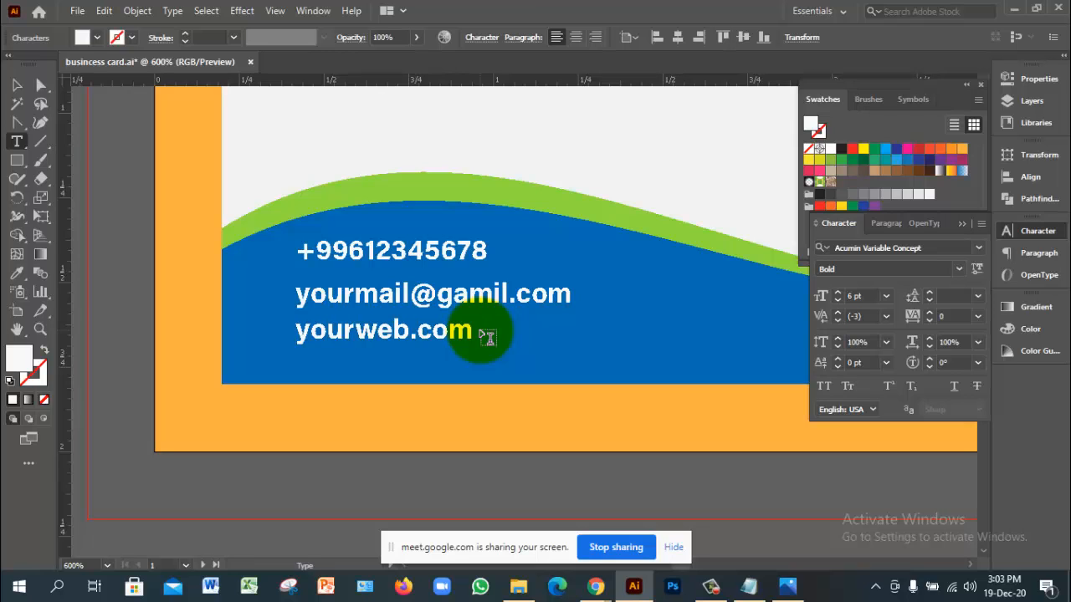
{"action": "key", "text": "Home"}
{"action": "type", "text": "www."}
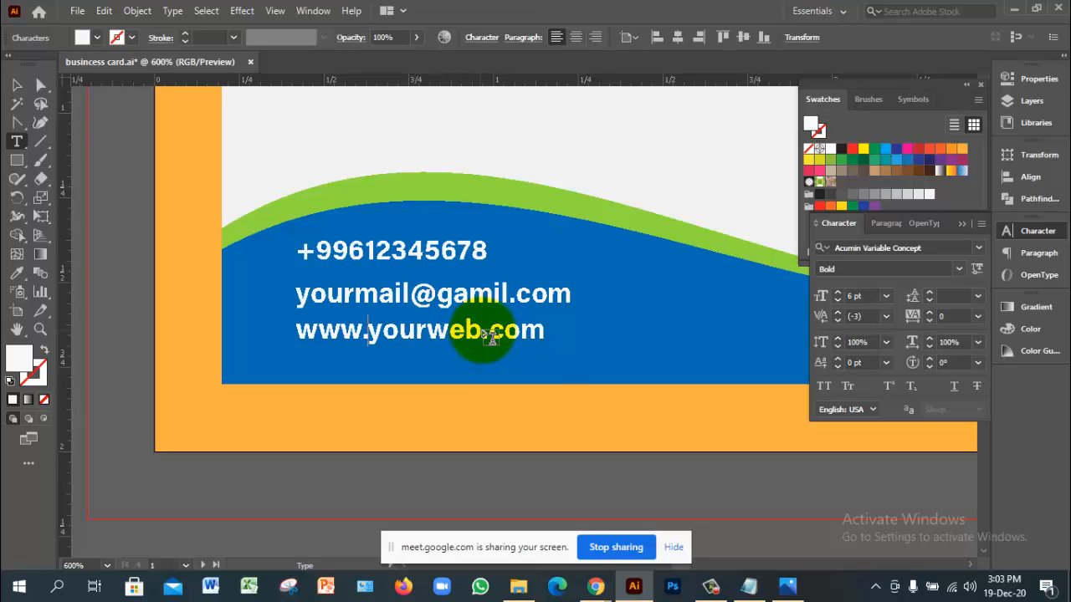
Step: Duplicate the website line beneath it and begin typing the street address into it
{"action": "left_click", "coordinate": [17, 85]}
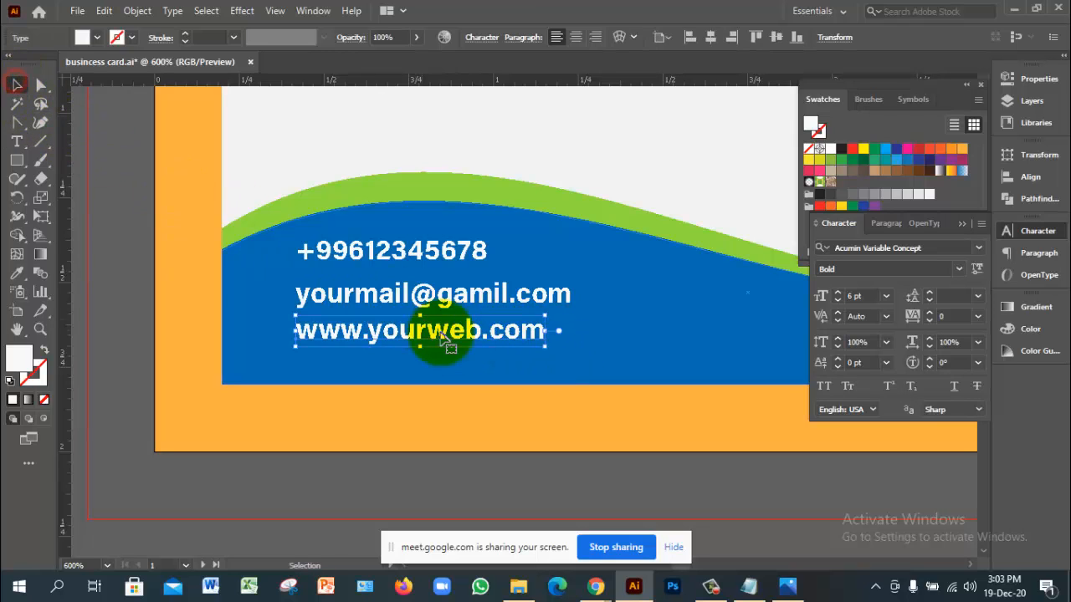
{"action": "scroll", "coordinate": [507, 359], "scroll_direction": "down", "scroll_amount": 1}
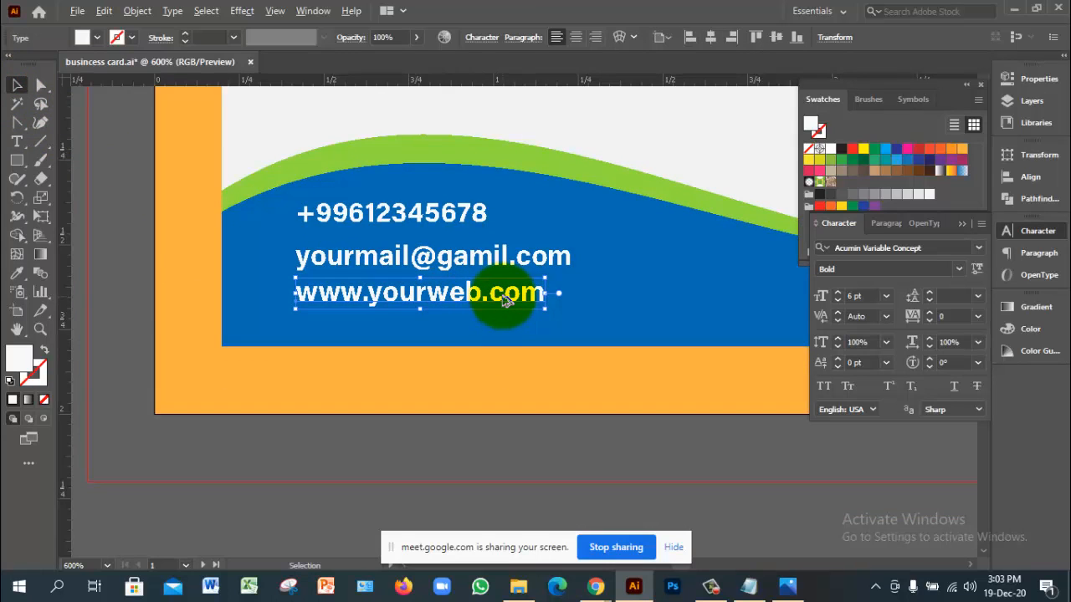
{"action": "left_click_drag", "start_coordinate": [507, 301], "coordinate": [501, 341]}
{"action": "double_click", "coordinate": [501, 341]}
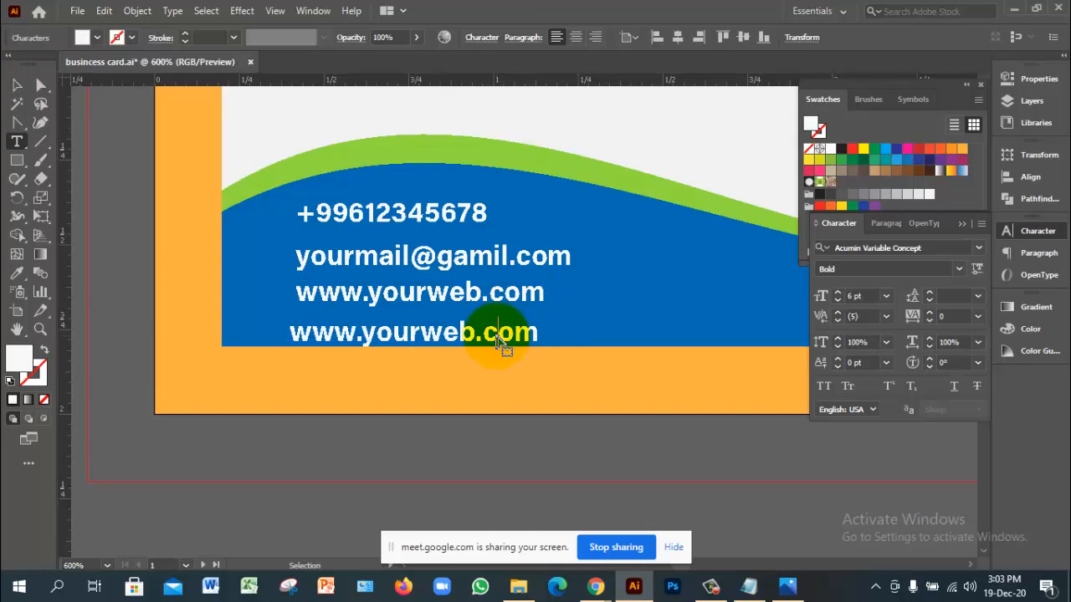
{"action": "key", "text": "ctrl+a"}
{"action": "type", "text": "H"}
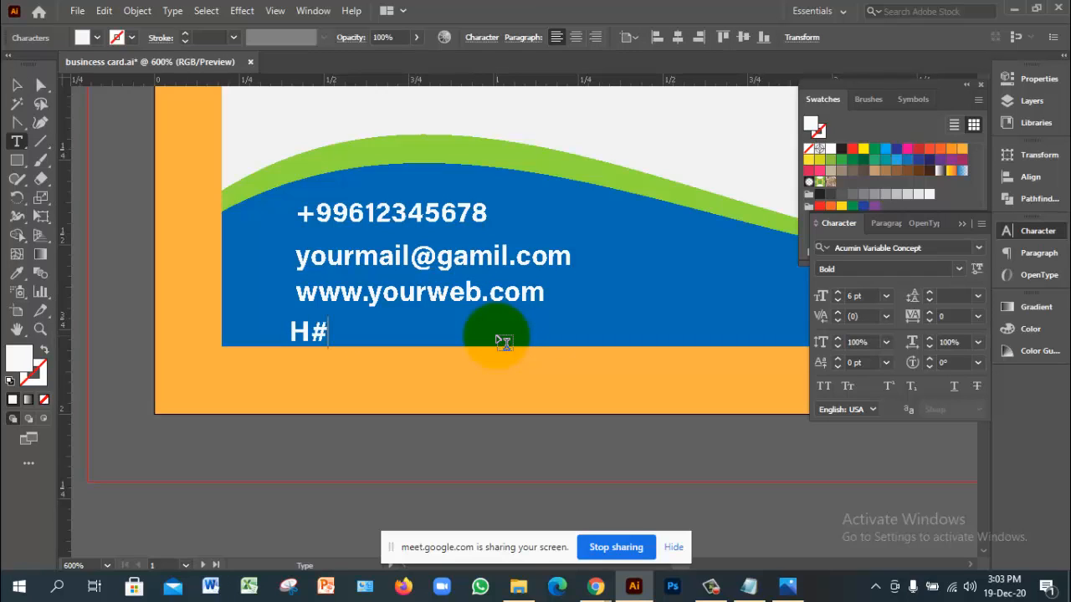
{"action": "type", "text": "#03, "}
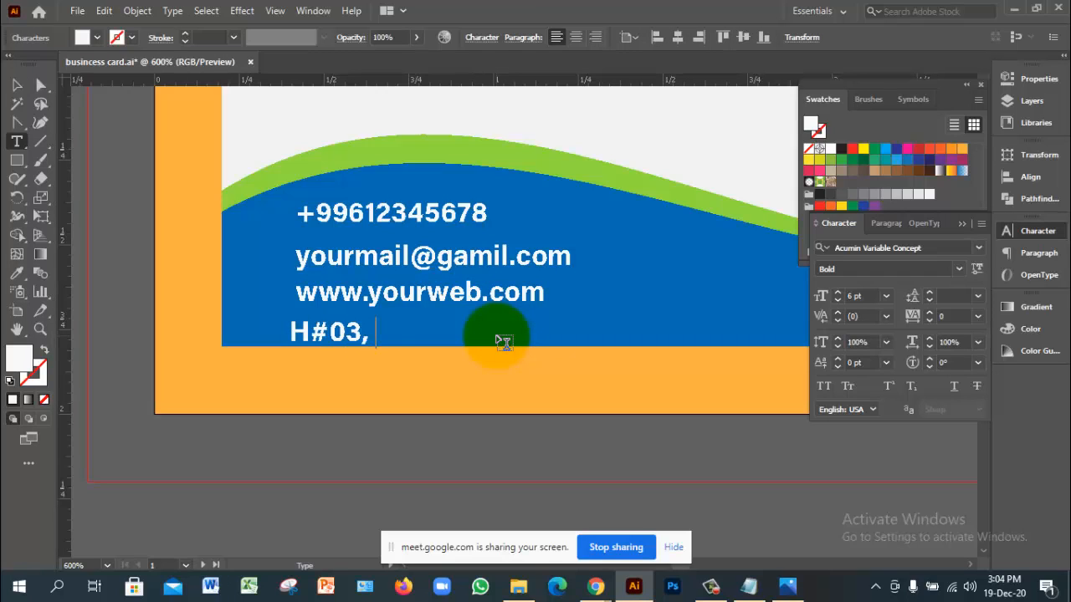
{"action": "type", "text": "R#02,"}
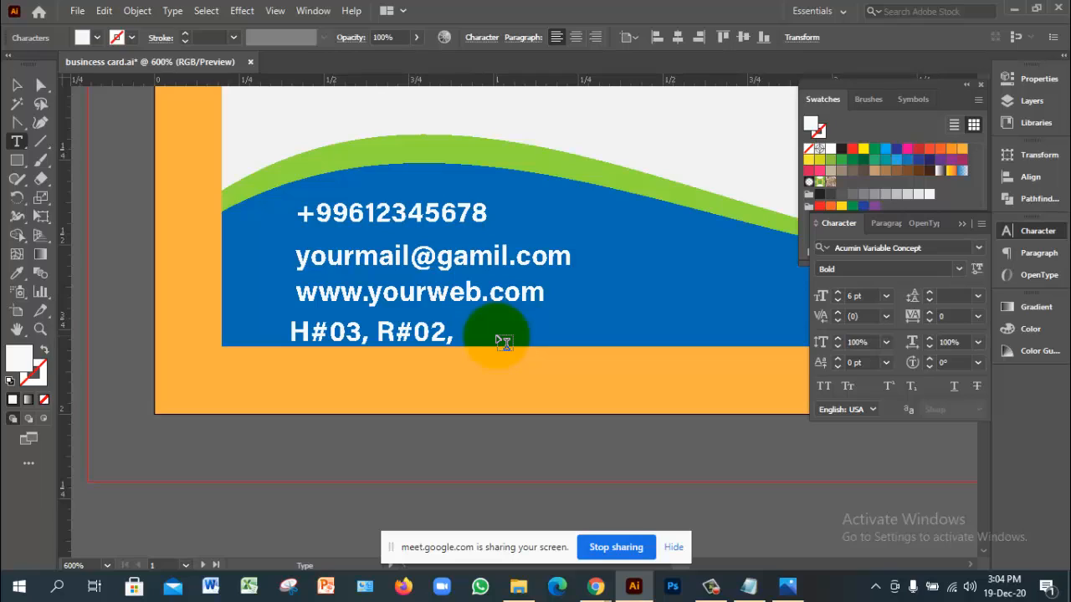
{"action": "type", "text": "Wash"}
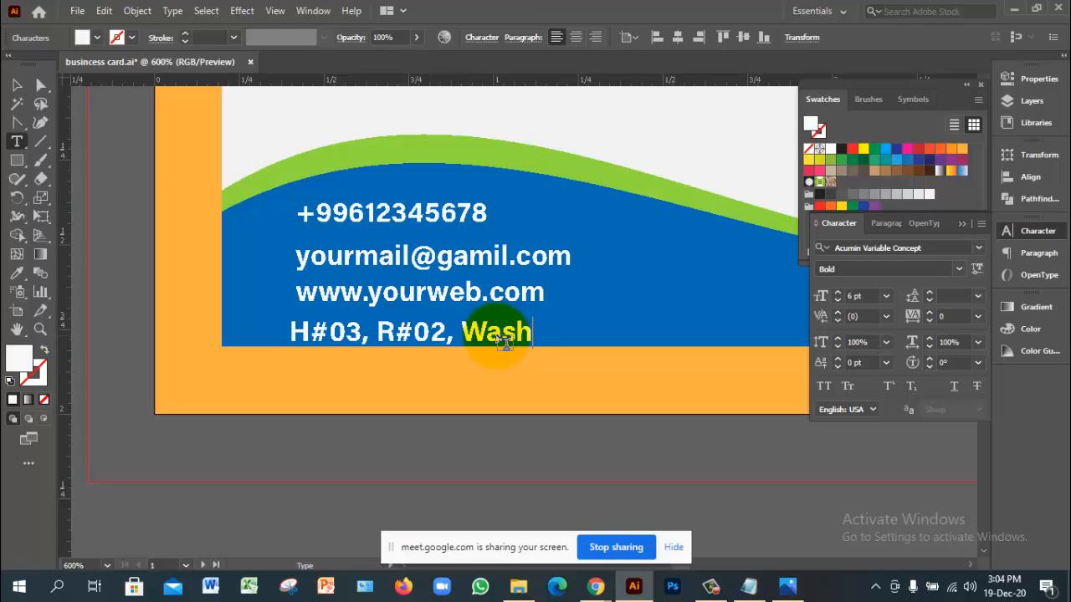
{"action": "type", "text": "ington."}
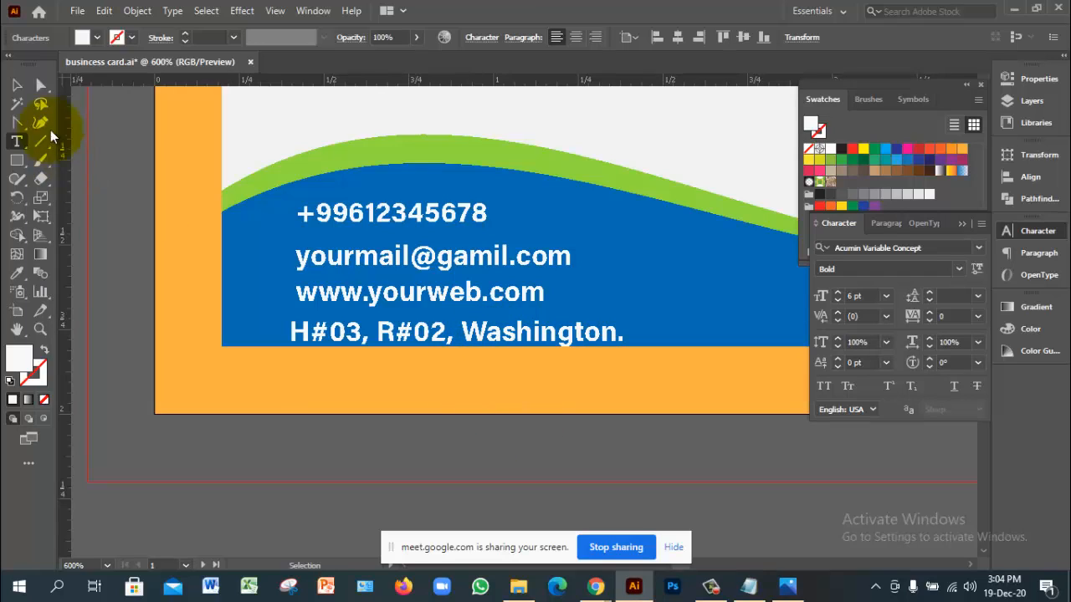
Step: Left-align the four contact lines and evenly distribute their spacing relative to the selection
{"action": "left_click", "coordinate": [18, 86]}
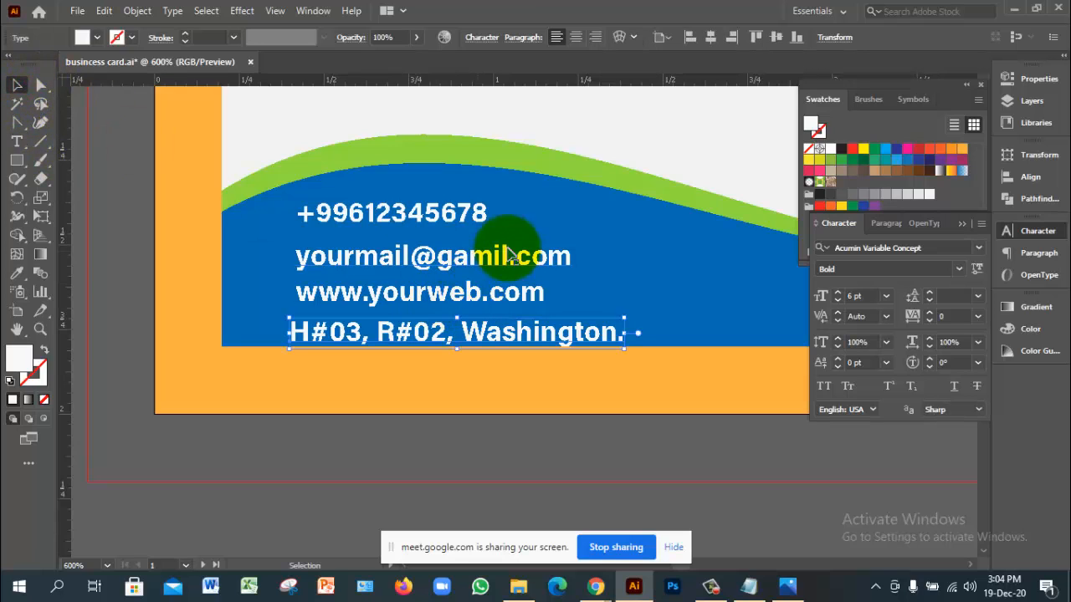
{"action": "left_click", "coordinate": [459, 303], "text": "shift"}
{"action": "left_click", "coordinate": [454, 253], "text": "shift"}
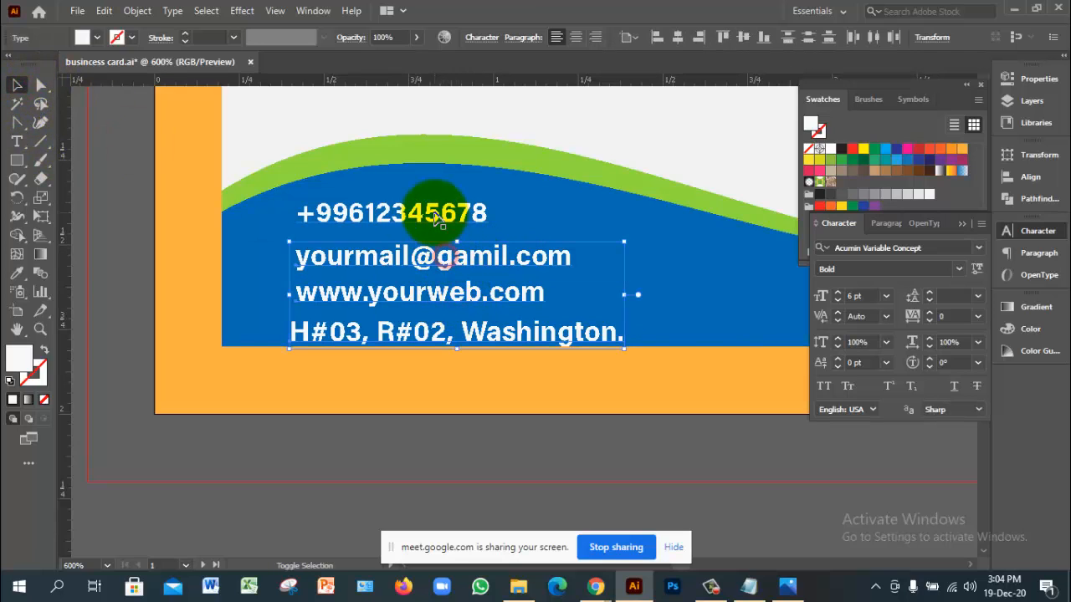
{"action": "left_click", "coordinate": [434, 214], "text": "shift"}
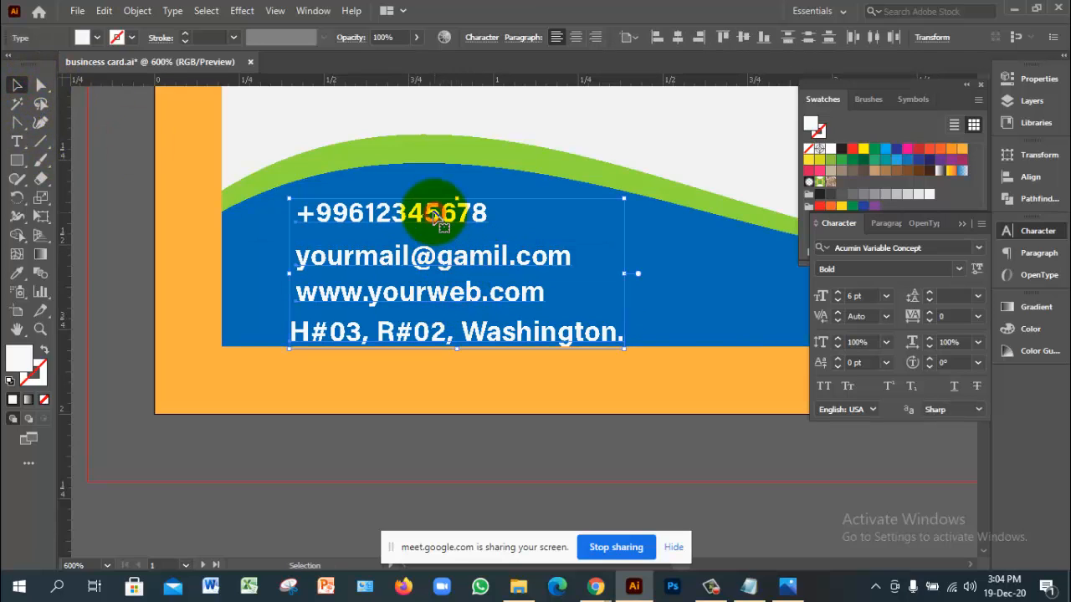
{"action": "left_click", "coordinate": [1030, 176]}
{"action": "left_click", "coordinate": [824, 189]}
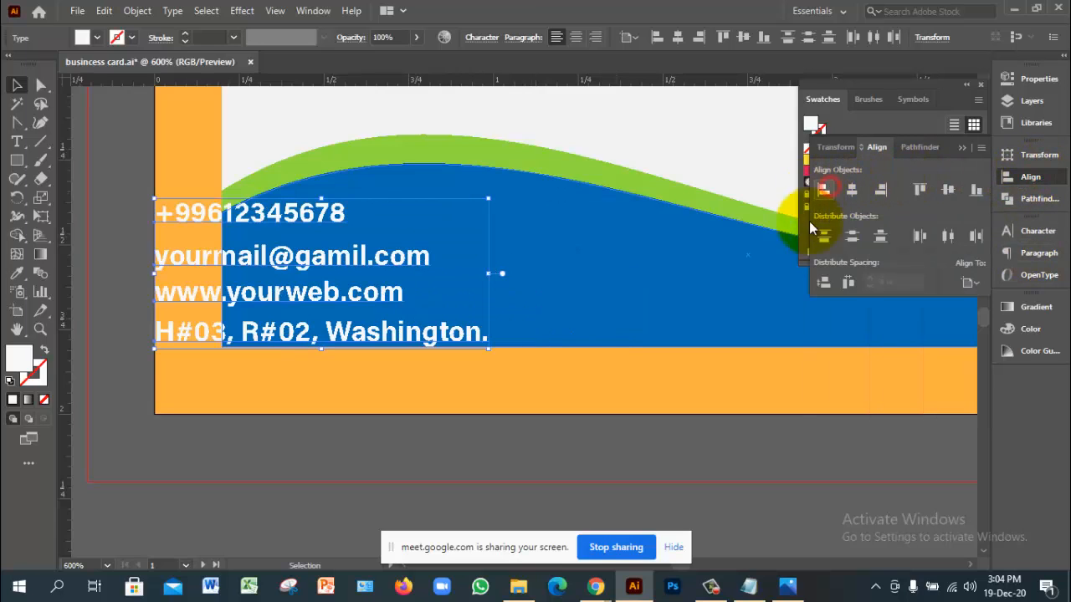
{"action": "left_click", "coordinate": [824, 283]}
{"action": "key", "text": "ctrl+z"}
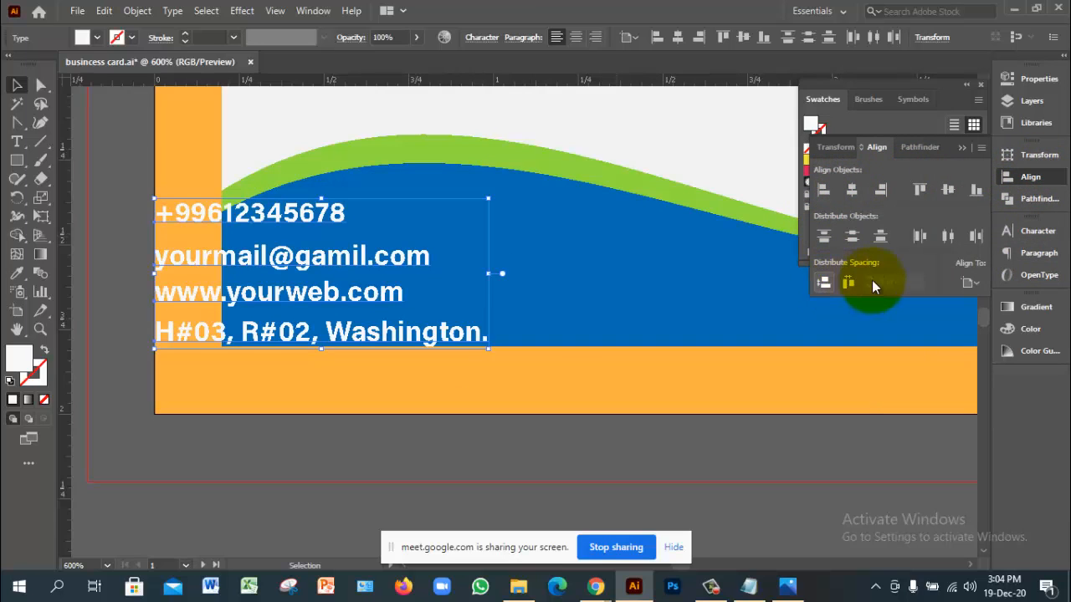
{"action": "left_click", "coordinate": [971, 285]}
{"action": "left_click", "coordinate": [989, 300]}
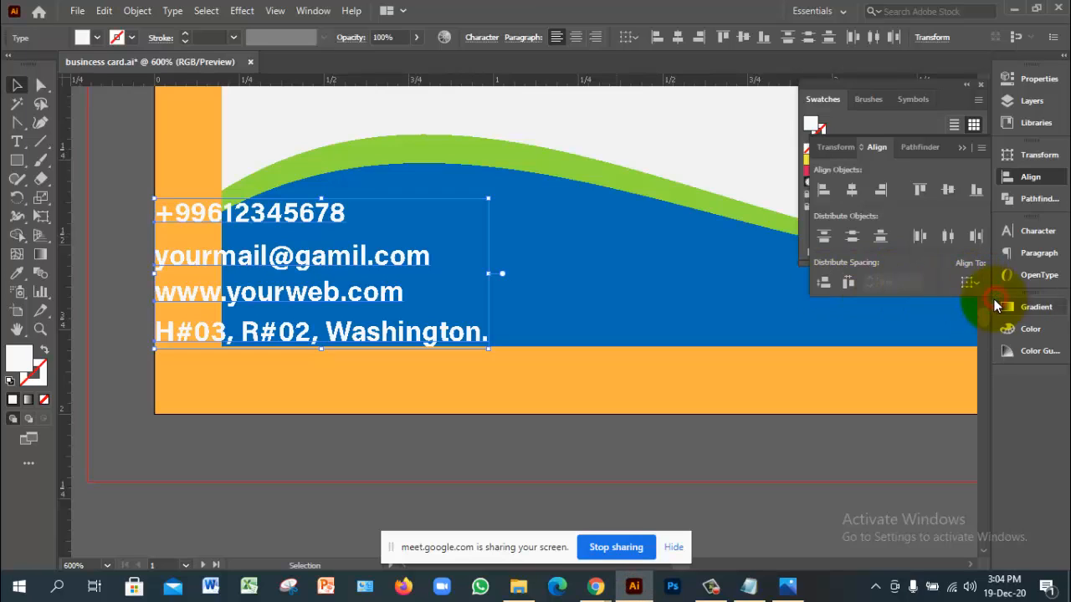
{"action": "left_click", "coordinate": [832, 282]}
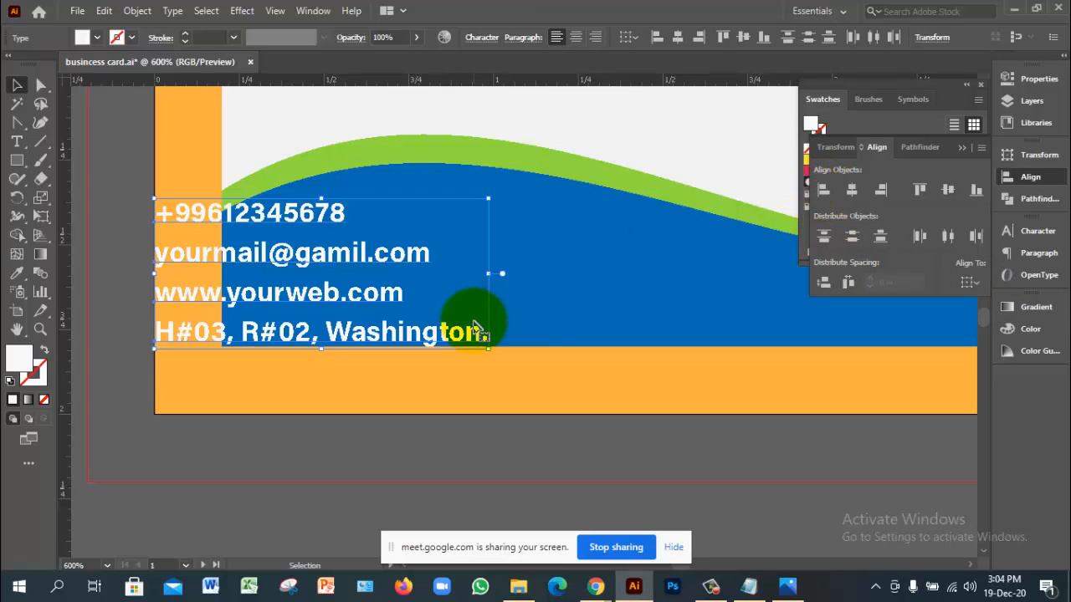
Step: Nudge the contact block onto the wave and add two vertical guides near the card's left edge
{"action": "key", "text": "Right"}
{"action": "key", "text": "Right"}
{"action": "key", "text": "Right"}
{"action": "key", "text": "Right"}
{"action": "key", "text": "Right"}
{"action": "key", "text": "Right"}
{"action": "key", "text": "Right"}
{"action": "key", "text": "Right"}
{"action": "key", "text": "Right"}
{"action": "key", "text": "Right"}
{"action": "key", "text": "Right"}
{"action": "key", "text": "Right"}
{"action": "key", "text": "Right"}
{"action": "key", "text": "Right"}
{"action": "key", "text": "Right"}
{"action": "key", "text": "Right"}
{"action": "key", "text": "Right"}
{"action": "key", "text": "Right"}
{"action": "key", "text": "Right"}
{"action": "key", "text": "Right"}
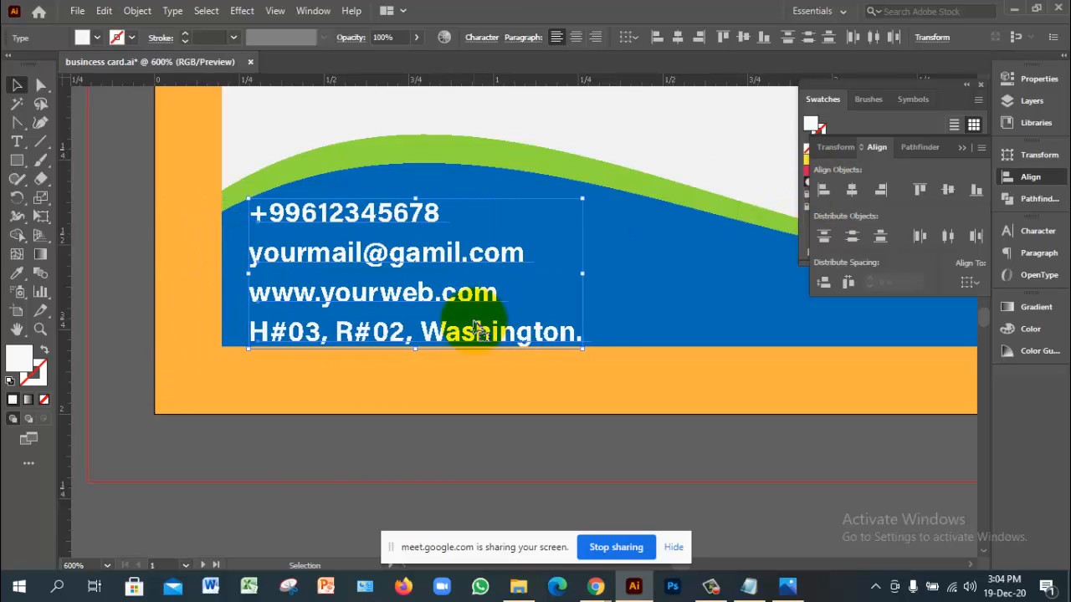
{"action": "key", "text": "Left"}
{"action": "key", "text": "Left"}
{"action": "key", "text": "Left"}
{"action": "key", "text": "Left"}
{"action": "key", "text": "Left"}
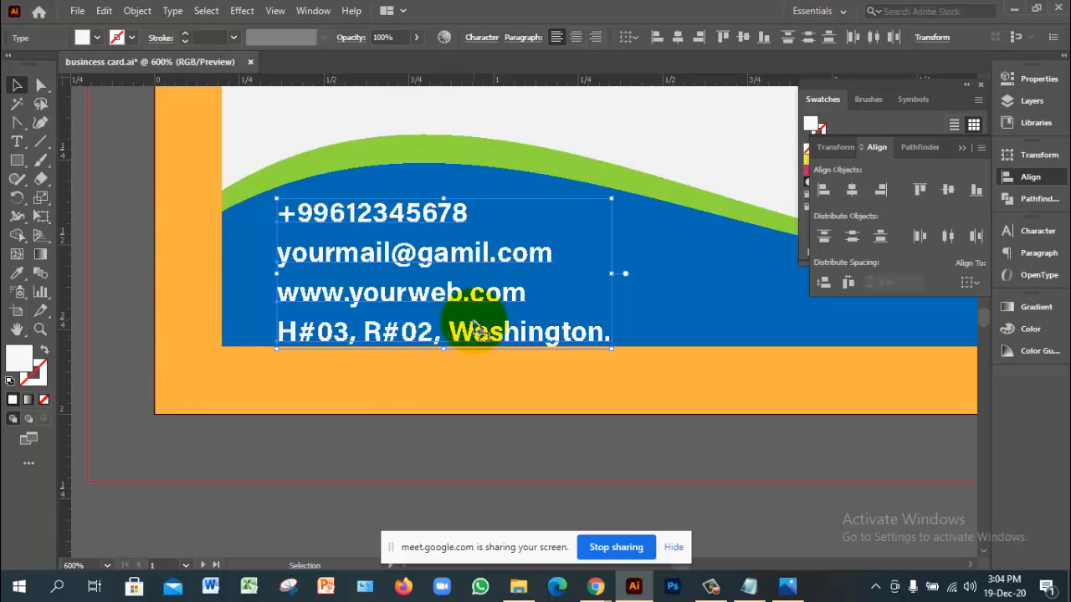
{"action": "key", "text": "Right"}
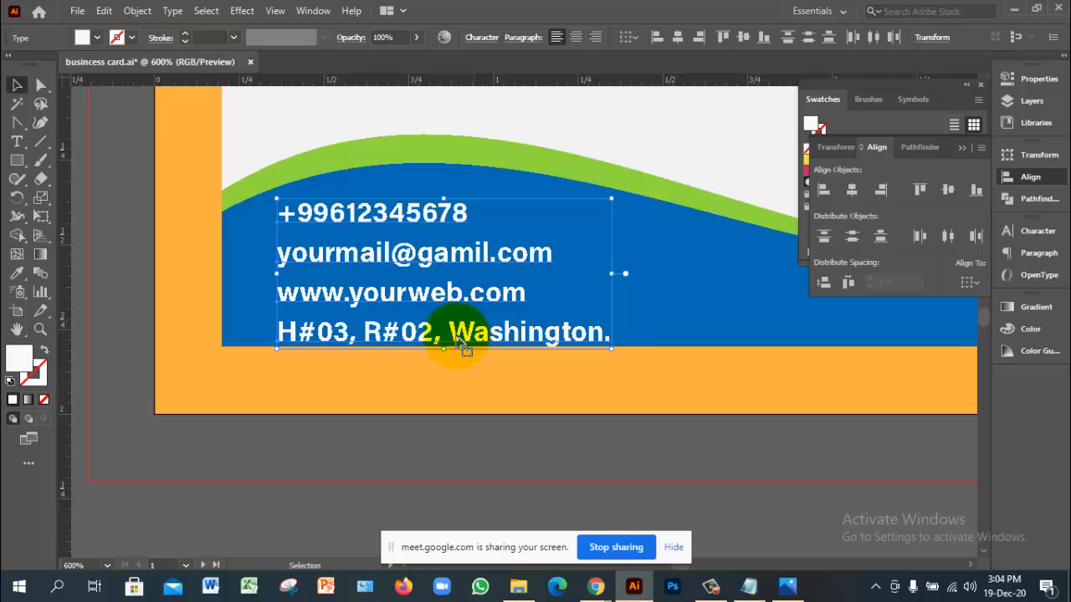
{"action": "left_click", "coordinate": [640, 463]}
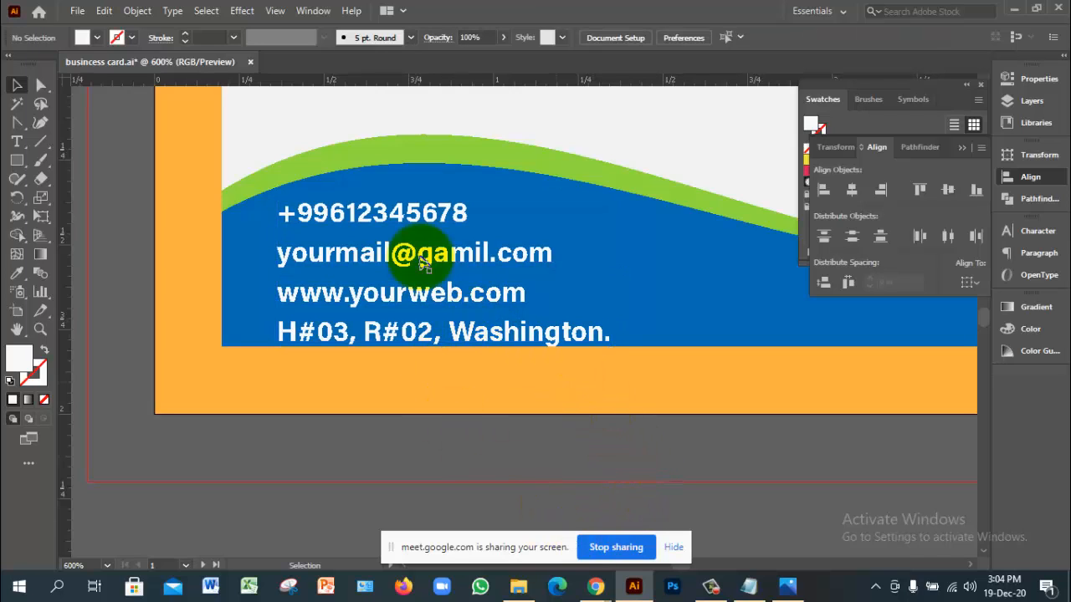
{"action": "left_click_drag", "start_coordinate": [71, 292], "coordinate": [223, 294]}
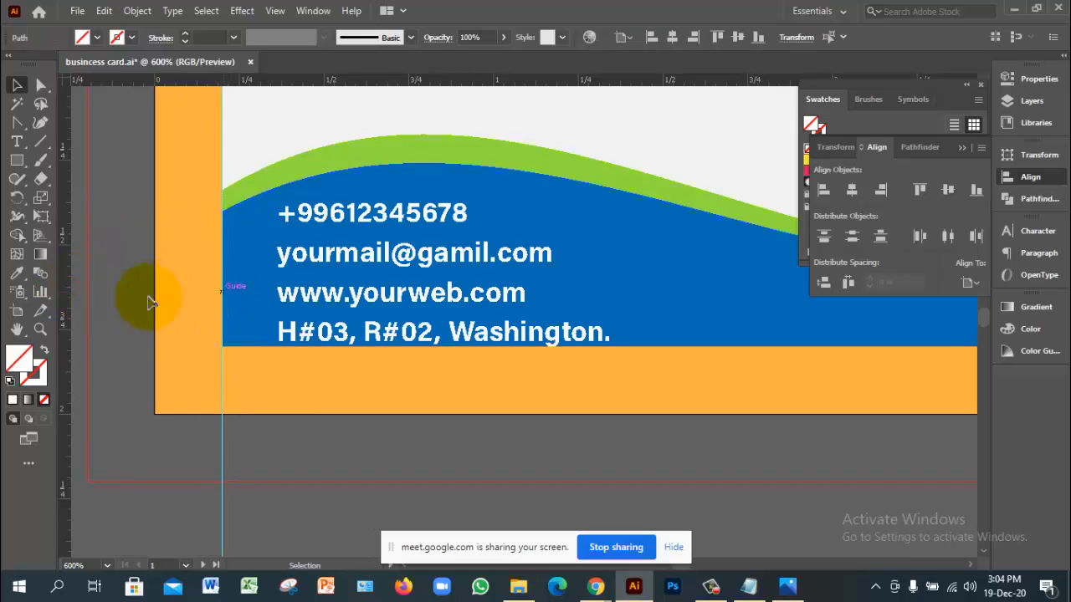
{"action": "left_click_drag", "start_coordinate": [70, 367], "coordinate": [255, 371]}
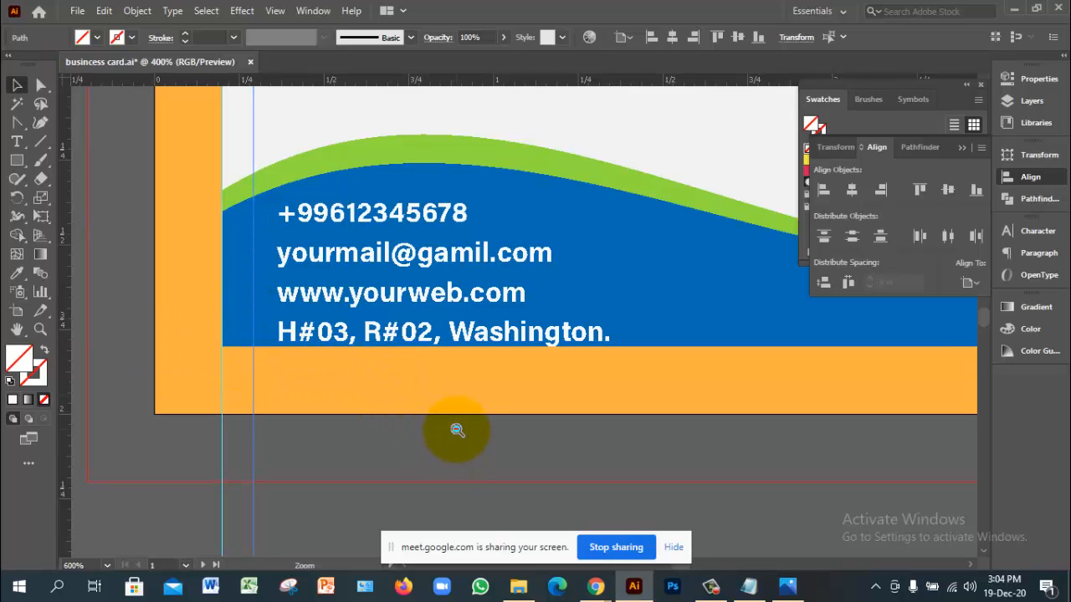
Step: Frame the contact lines and nudge the phone number line slightly down
{"action": "left_click", "coordinate": [457, 430], "text": "ctrl+alt"}
{"action": "left_click", "coordinate": [456, 430], "text": "ctrl+alt"}
{"action": "left_click_drag", "start_coordinate": [681, 177], "coordinate": [562, 363]}
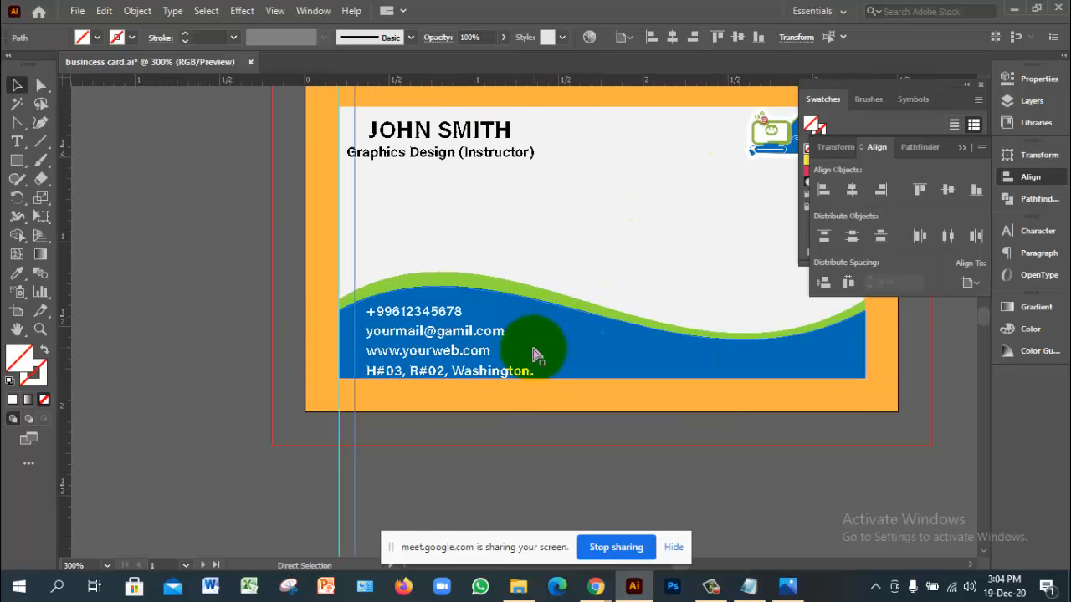
{"action": "left_click", "coordinate": [532, 351], "text": "ctrl"}
{"action": "left_click_drag", "start_coordinate": [540, 254], "coordinate": [485, 330]}
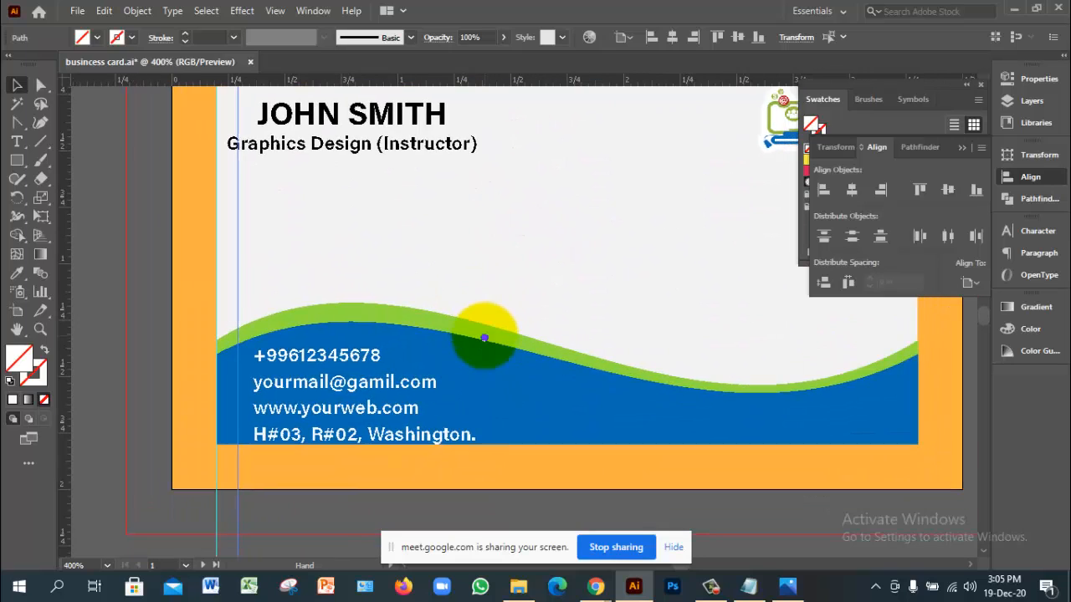
{"action": "left_click", "coordinate": [355, 366]}
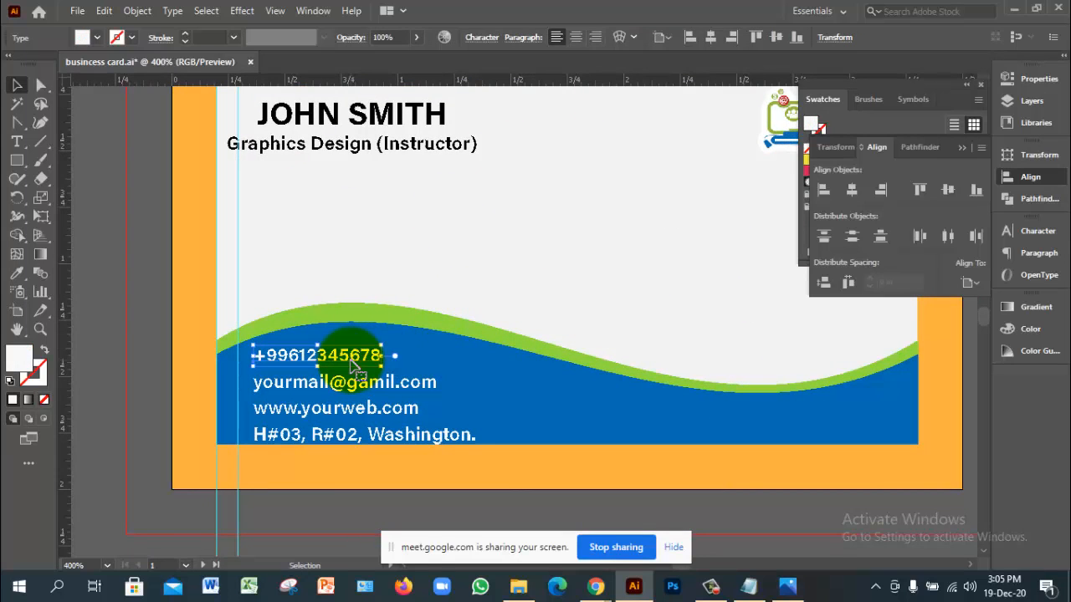
{"action": "left_click_drag", "start_coordinate": [354, 361], "coordinate": [358, 389]}
Step: Select all four contact lines, distribute their vertical spacing evenly, then deselect
{"action": "left_click", "coordinate": [357, 382]}
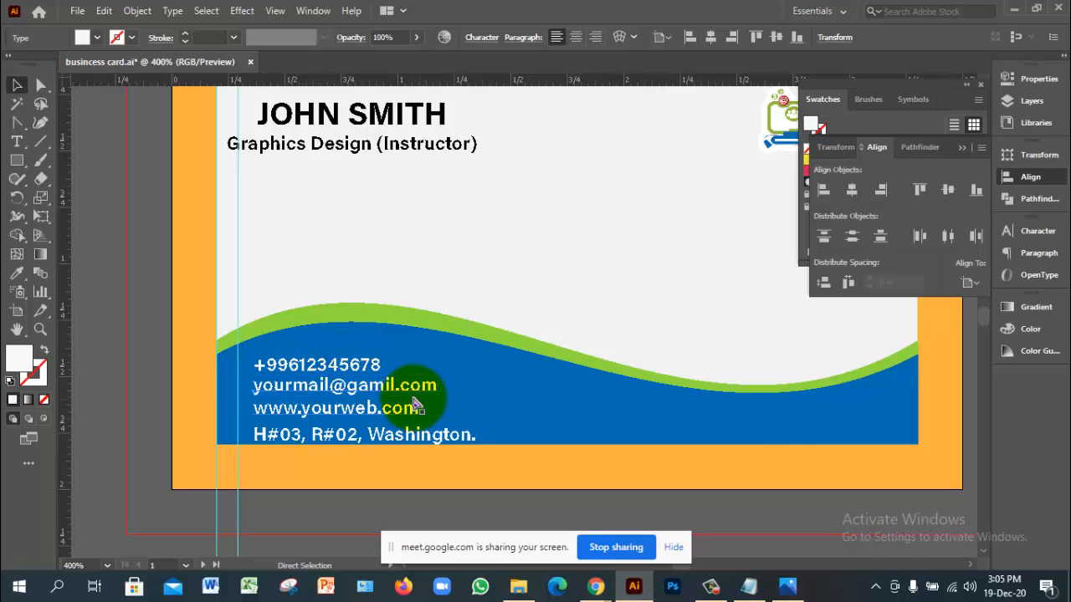
{"action": "scroll", "coordinate": [414, 401], "scroll_direction": "up", "scroll_amount": 2}
{"action": "left_click", "coordinate": [479, 299]}
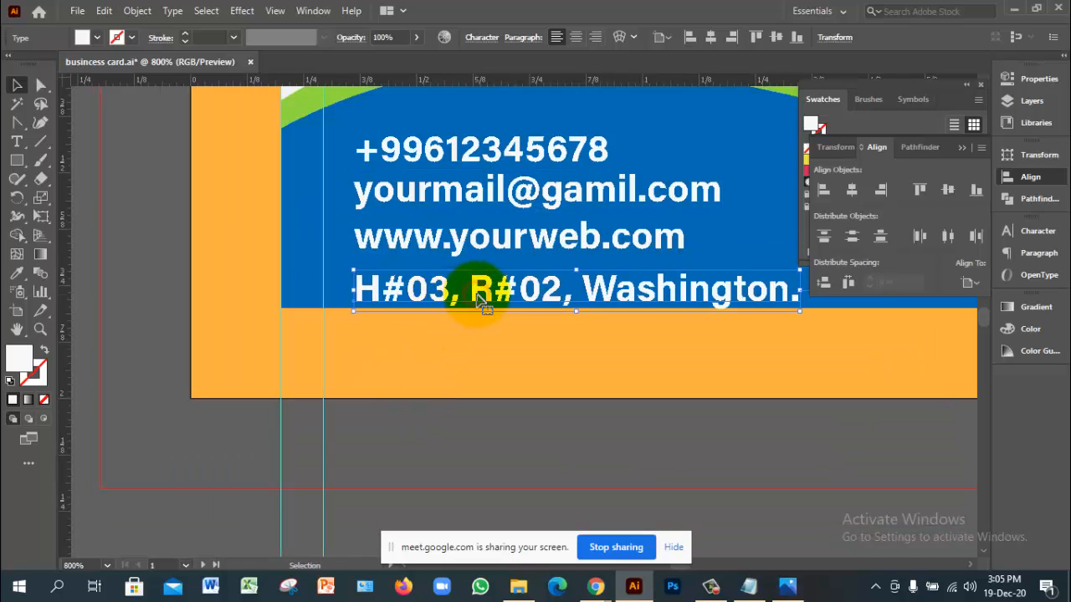
{"action": "left_click", "coordinate": [509, 237], "text": "shift"}
{"action": "left_click", "coordinate": [504, 209], "text": "shift"}
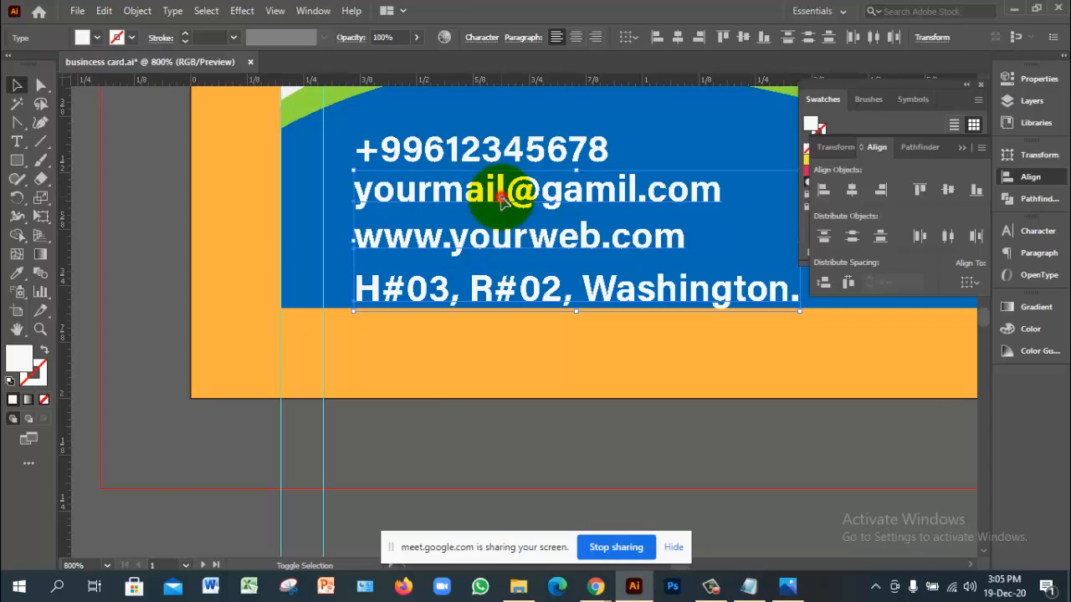
{"action": "left_click", "coordinate": [494, 148], "text": "shift"}
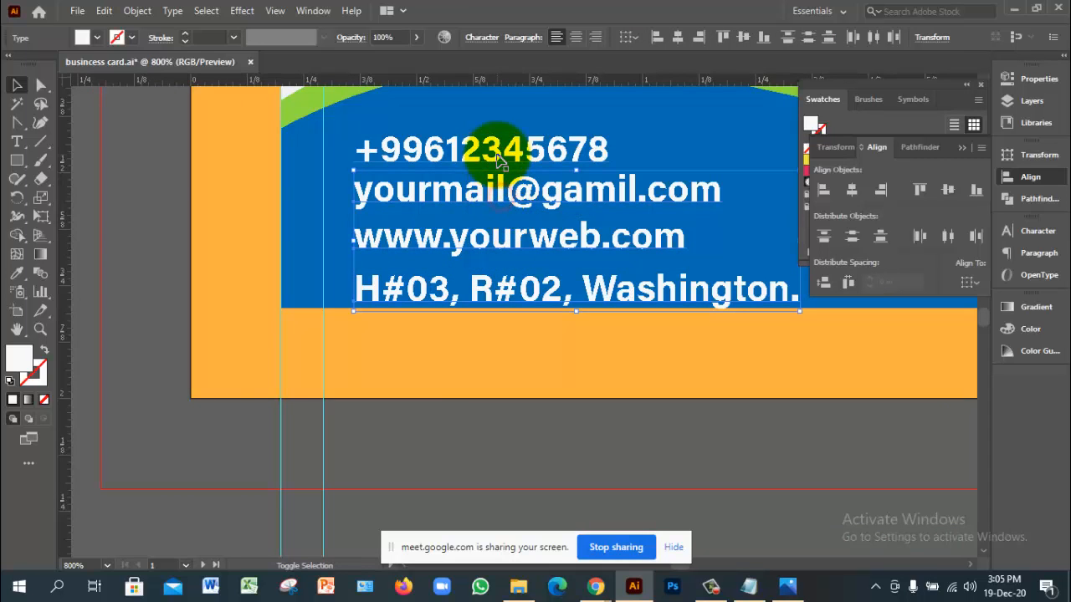
{"action": "left_click", "coordinate": [823, 283]}
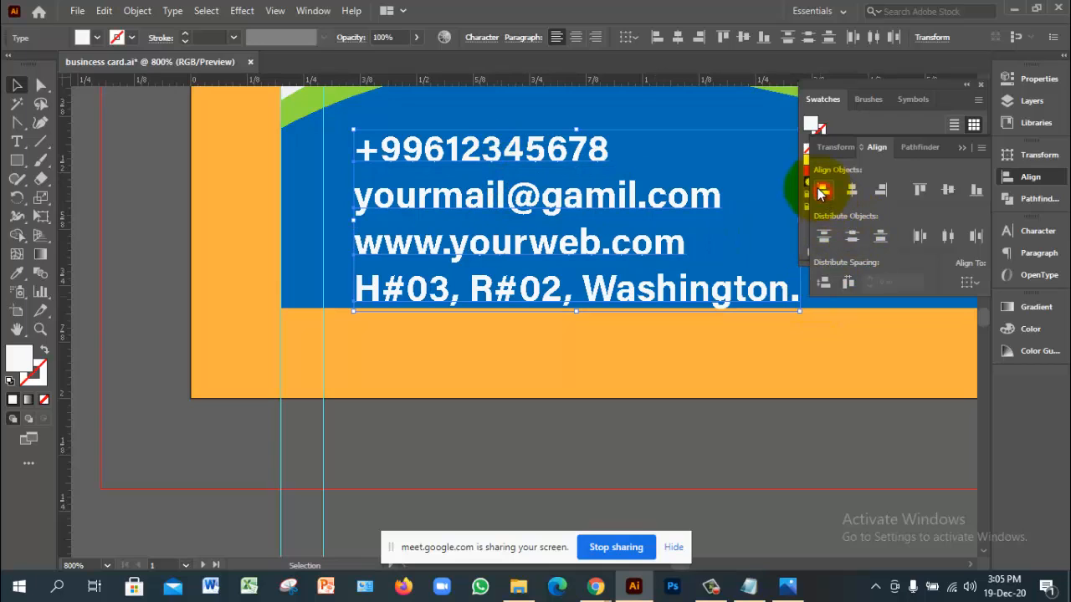
{"action": "left_click", "coordinate": [504, 443]}
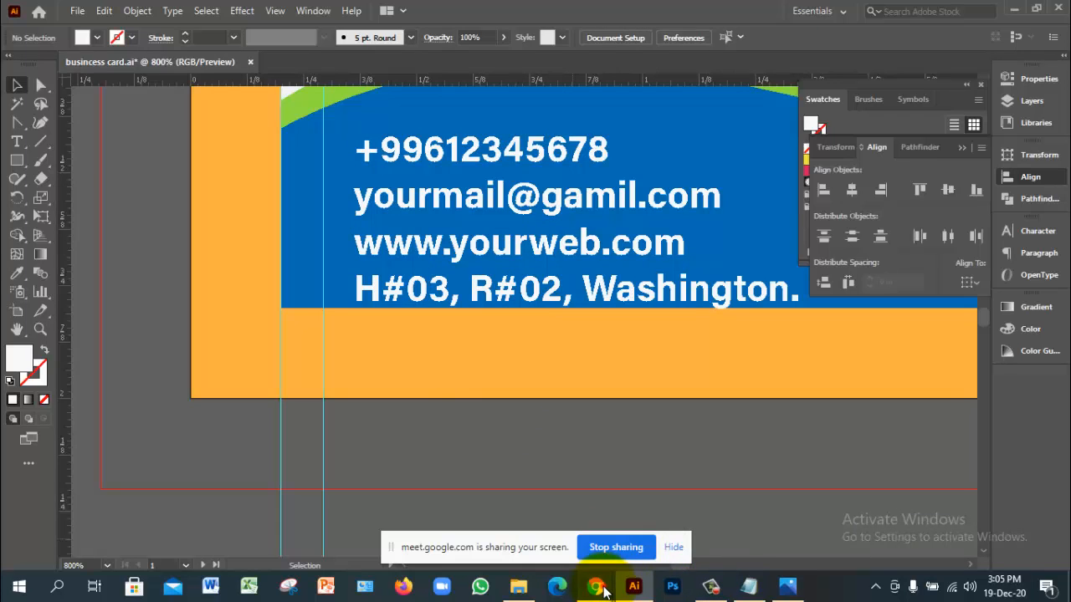
{"action": "mouse_move", "coordinate": [596, 586]}
{"action": "left_click", "coordinate": [565, 531]}
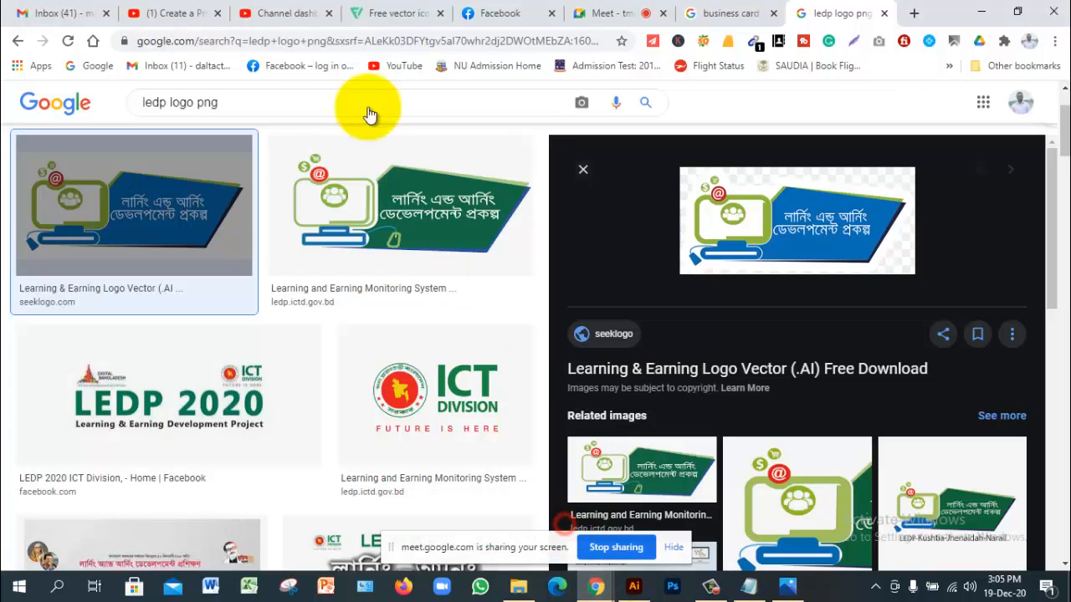
Step: Admit the waiting participant into the Google Meet call
{"action": "left_click", "coordinate": [535, 15]}
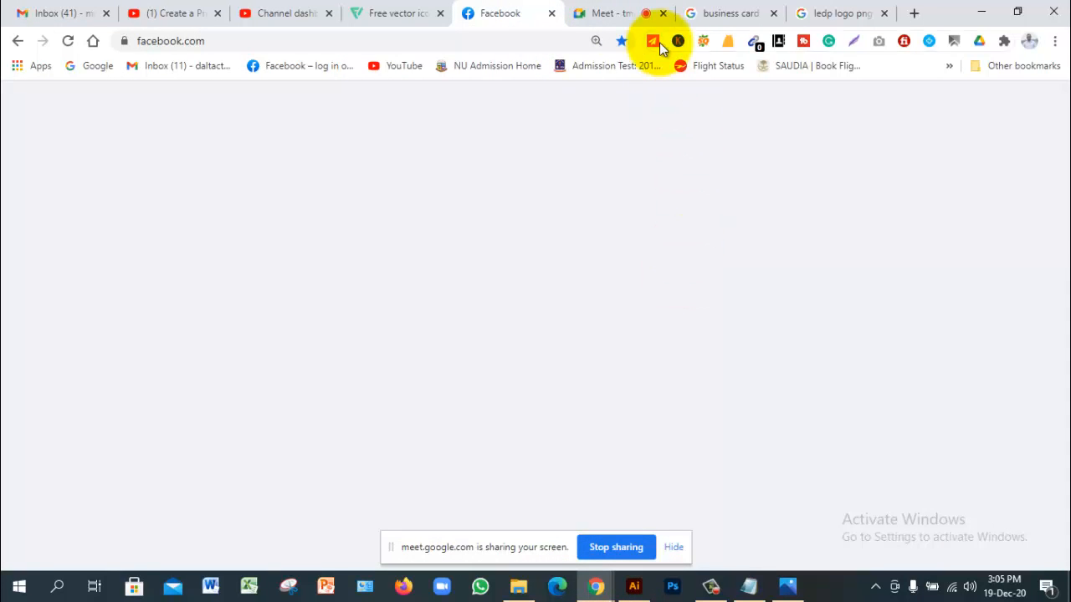
{"action": "left_click", "coordinate": [602, 13]}
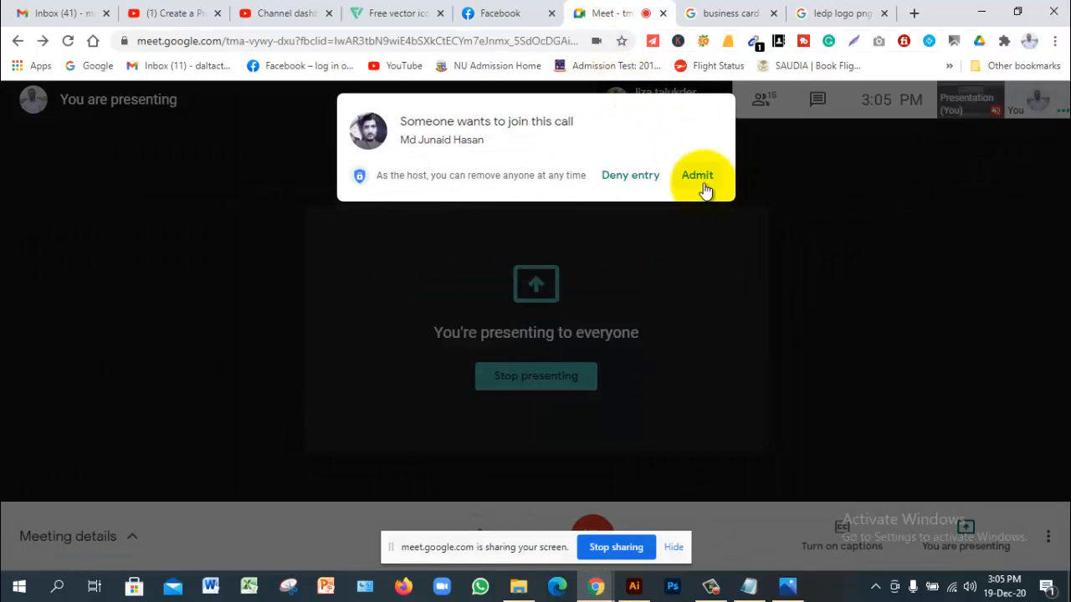
{"action": "left_click", "coordinate": [695, 177]}
Step: Copy the Flaticon web address from the address bar
{"action": "left_click", "coordinate": [401, 12]}
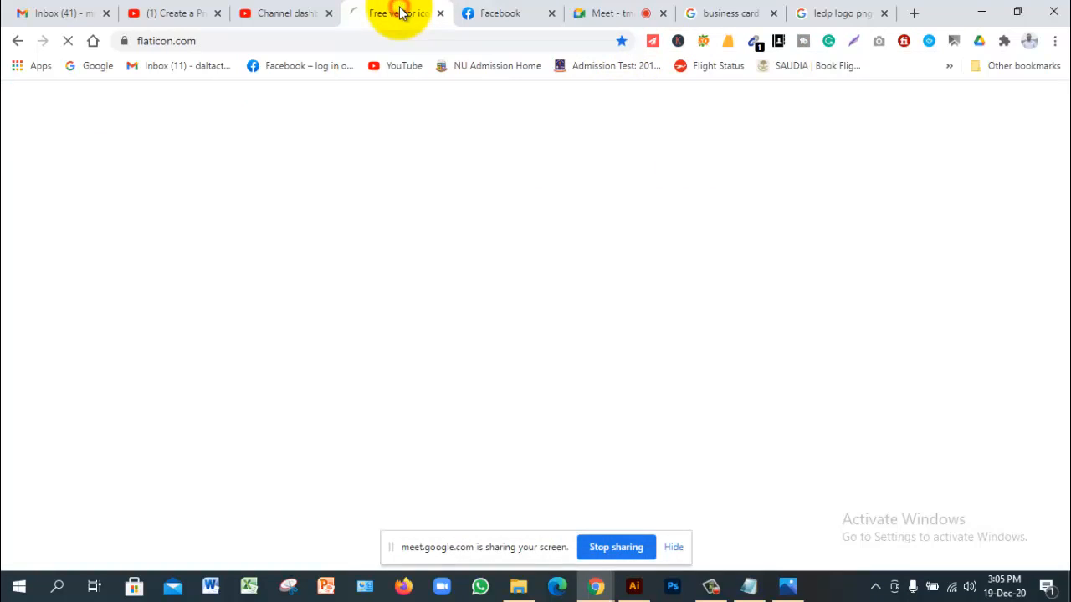
{"action": "left_click", "coordinate": [338, 41]}
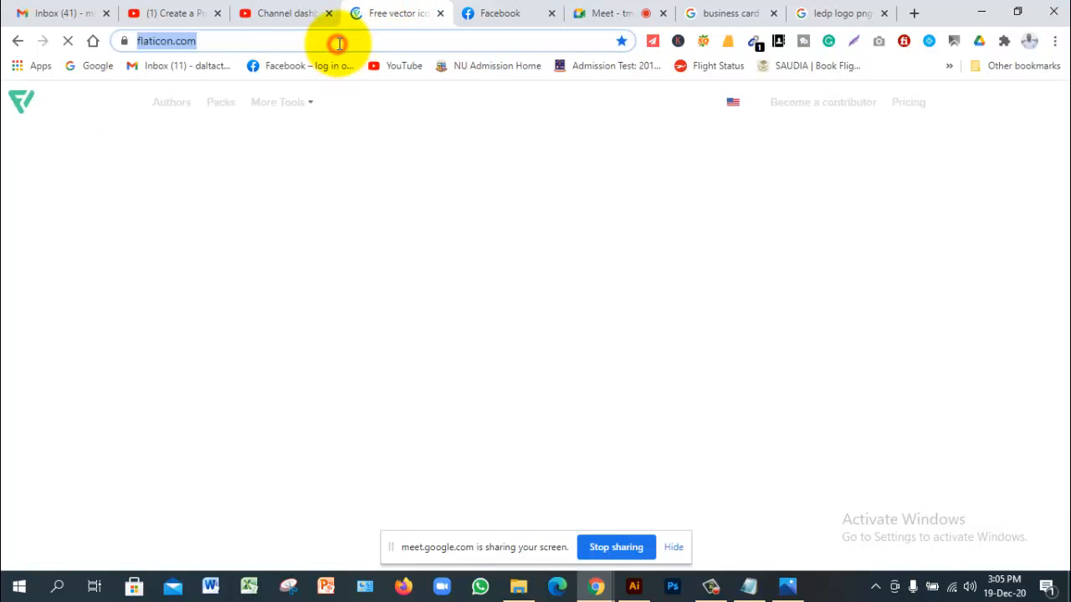
{"action": "left_click_drag", "start_coordinate": [358, 37], "coordinate": [120, 41]}
{"action": "key", "text": "ctrl+c"}
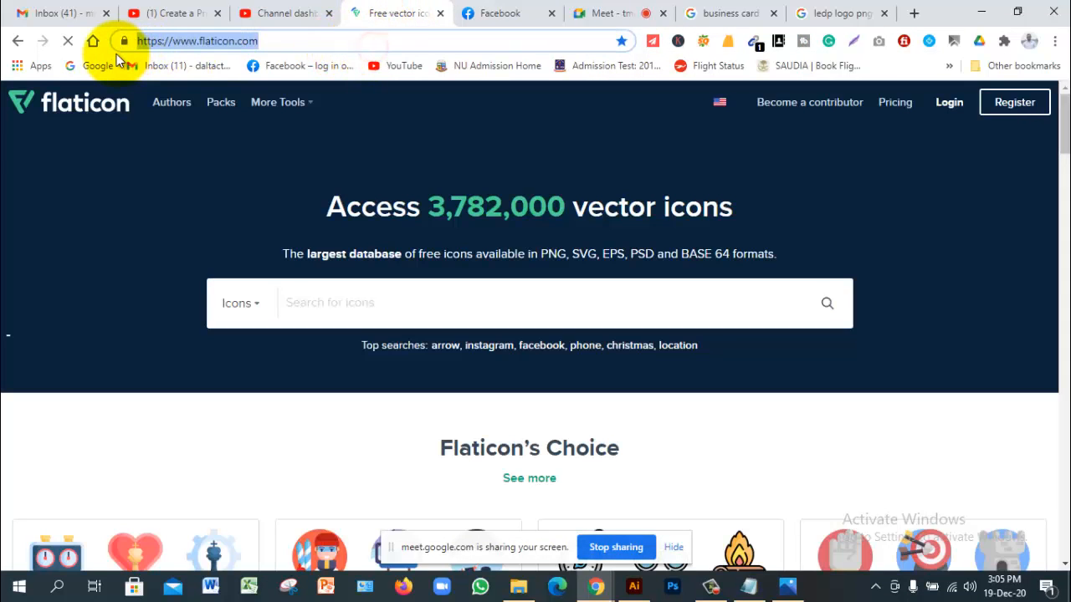
{"action": "left_click", "coordinate": [507, 14]}
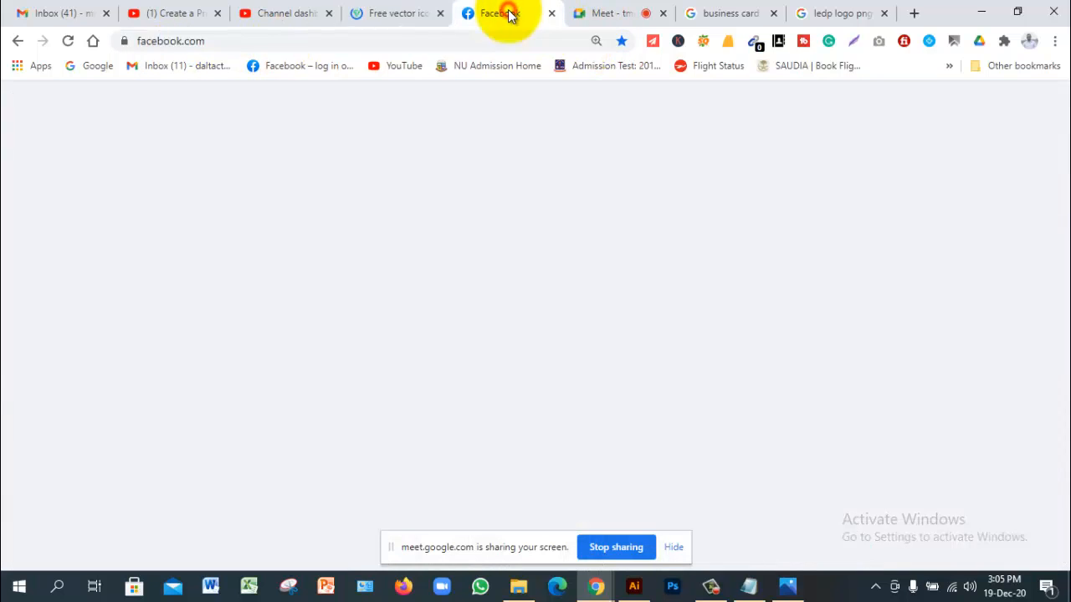
{"action": "left_click", "coordinate": [605, 13]}
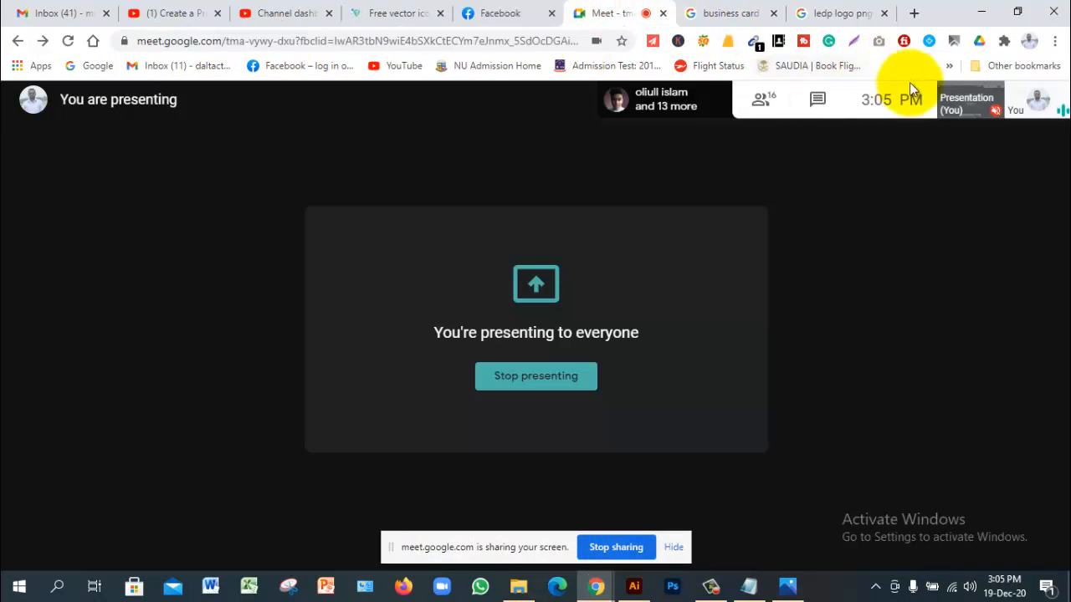
{"action": "left_click", "coordinate": [896, 186]}
{"action": "left_click", "coordinate": [825, 105]}
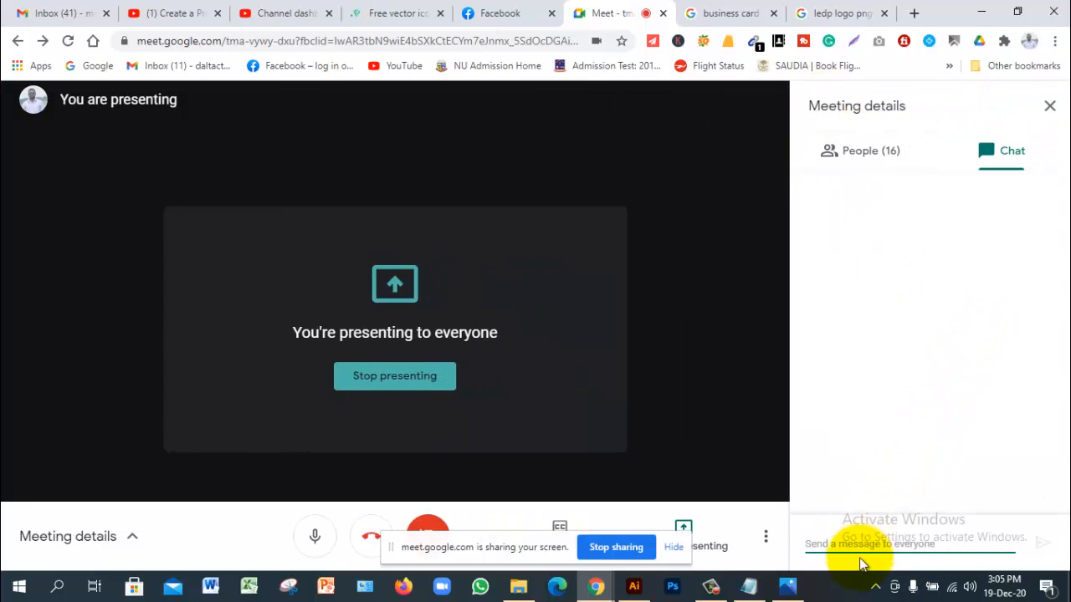
{"action": "left_click", "coordinate": [853, 544]}
{"action": "key", "text": "ctrl+v"}
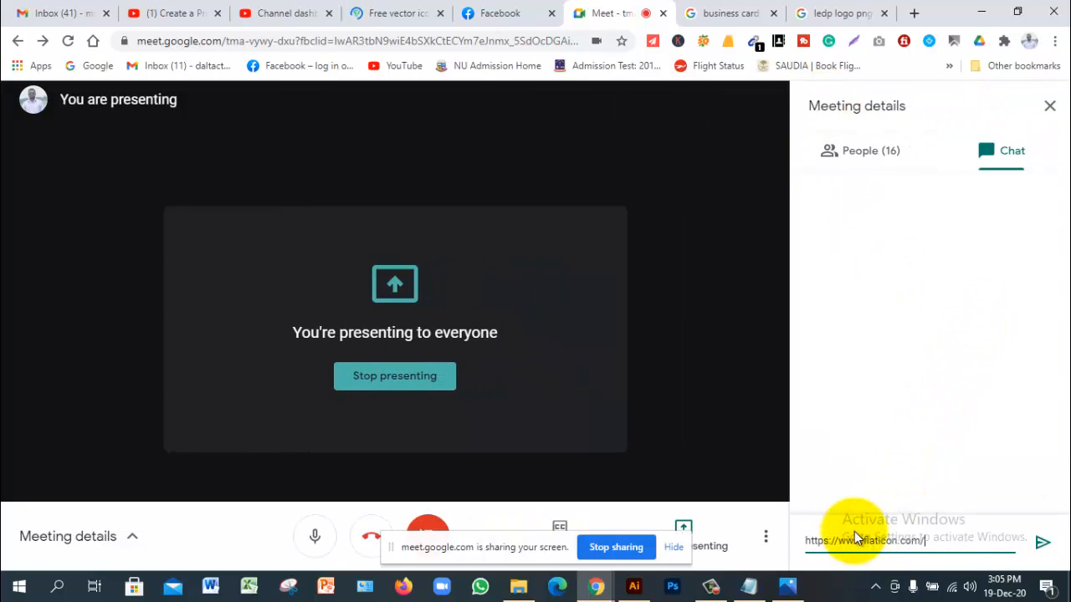
{"action": "key", "text": "Return"}
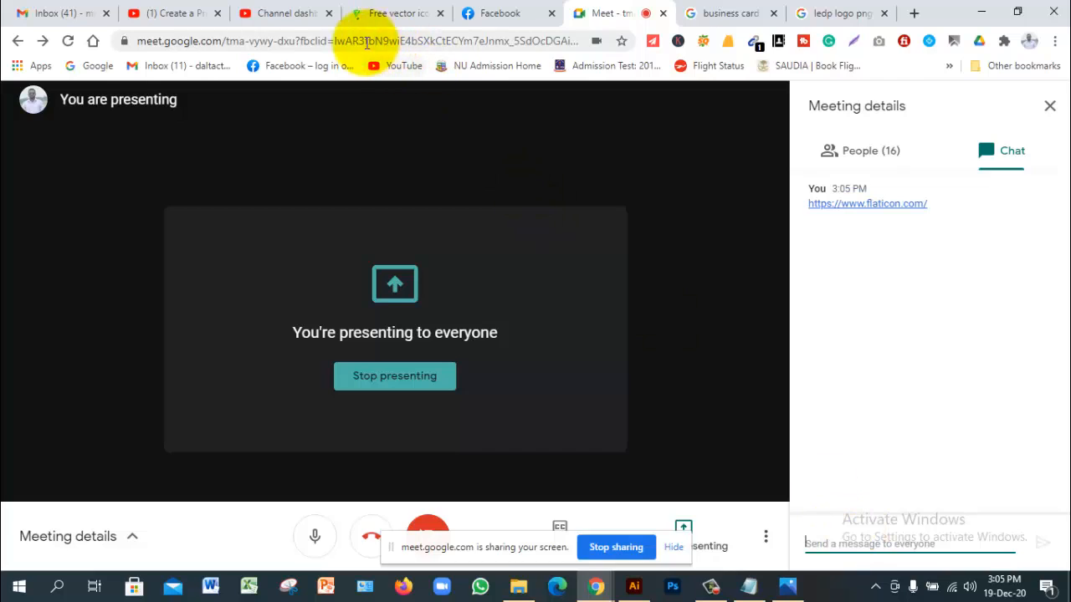
{"action": "left_click", "coordinate": [385, 14]}
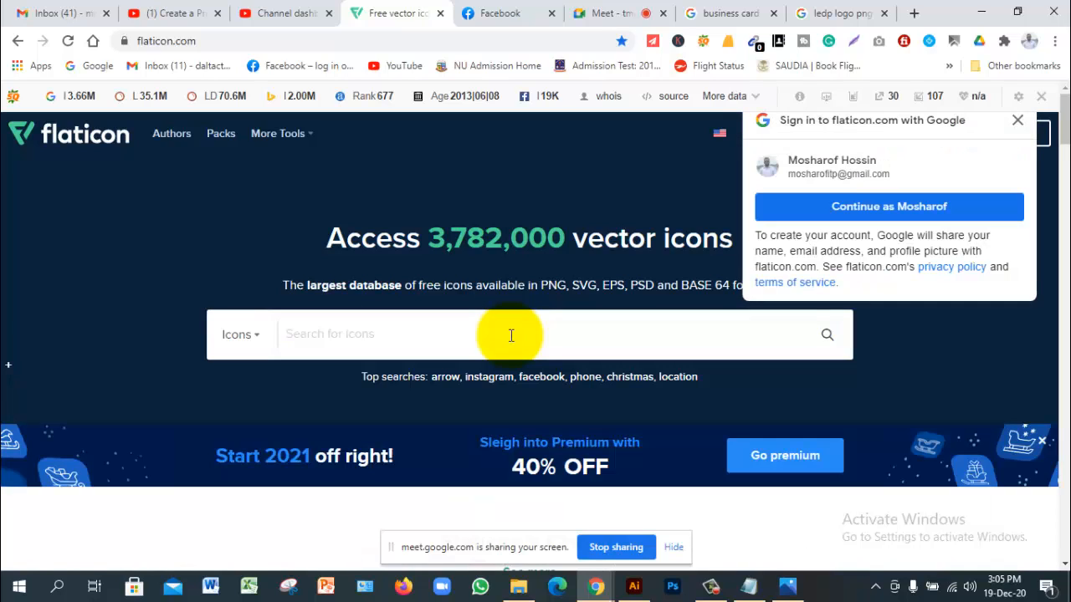
Step: Search Flaticon for 'contact' icons and scroll the results
{"action": "left_click", "coordinate": [510, 336]}
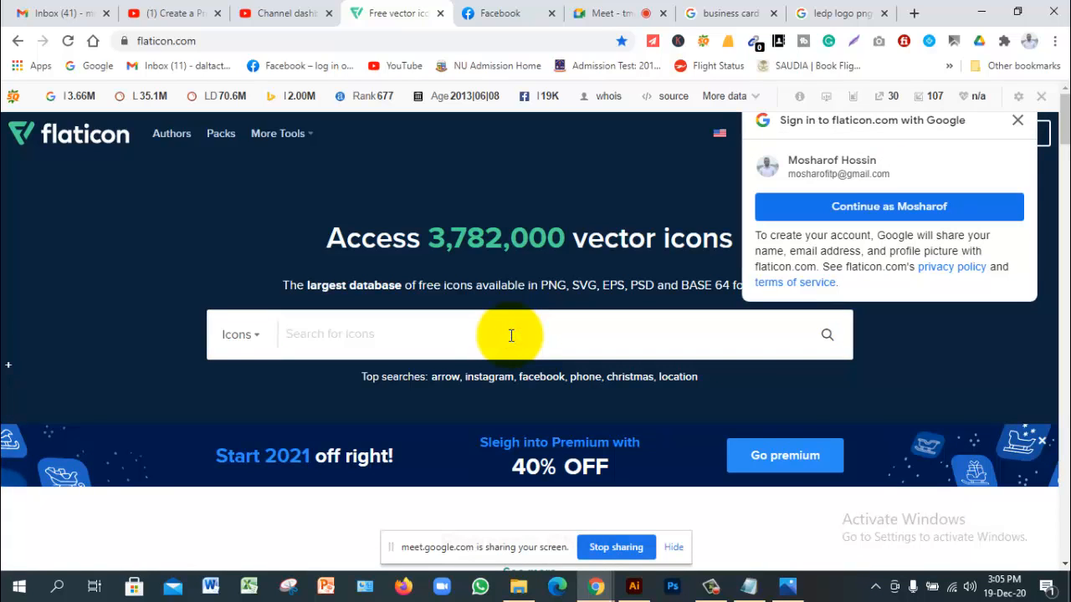
{"action": "type", "text": "contact"}
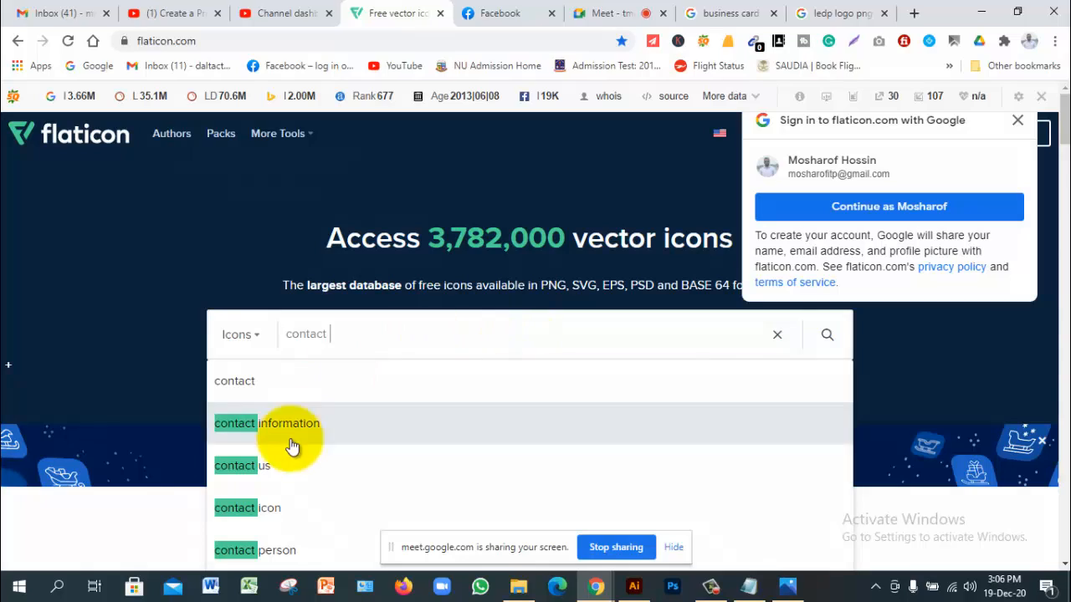
{"action": "left_click", "coordinate": [285, 514]}
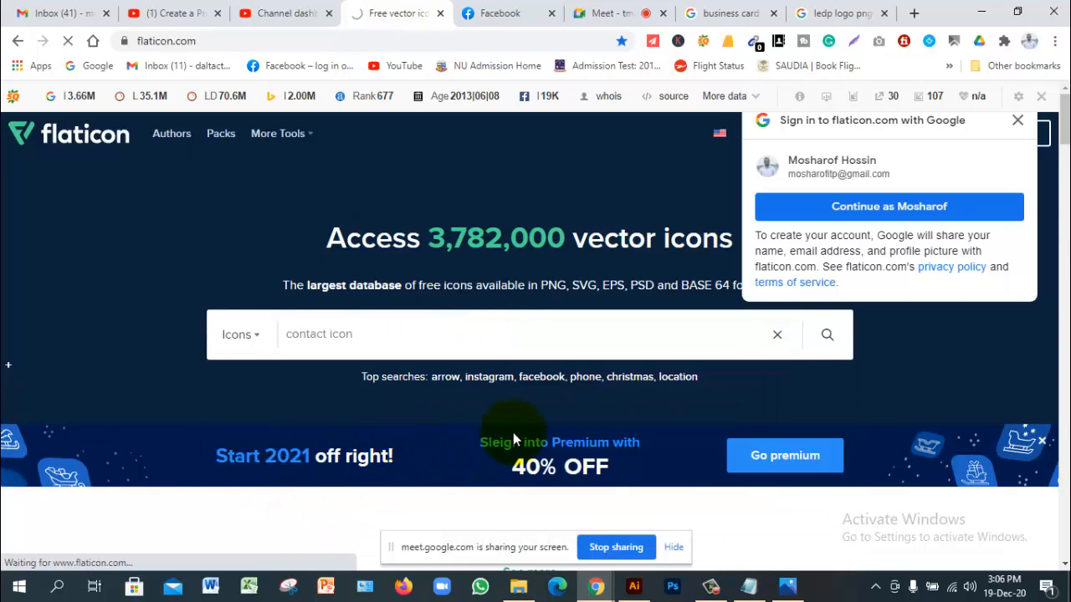
{"action": "left_click", "coordinate": [828, 338]}
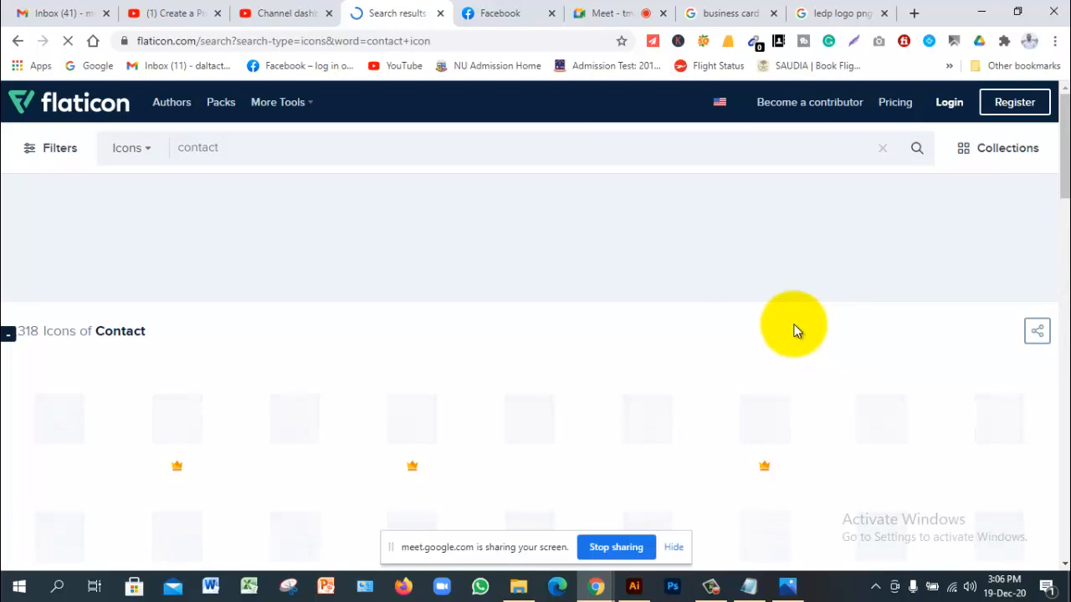
{"action": "scroll", "coordinate": [645, 333], "scroll_direction": "down", "scroll_amount": 1}
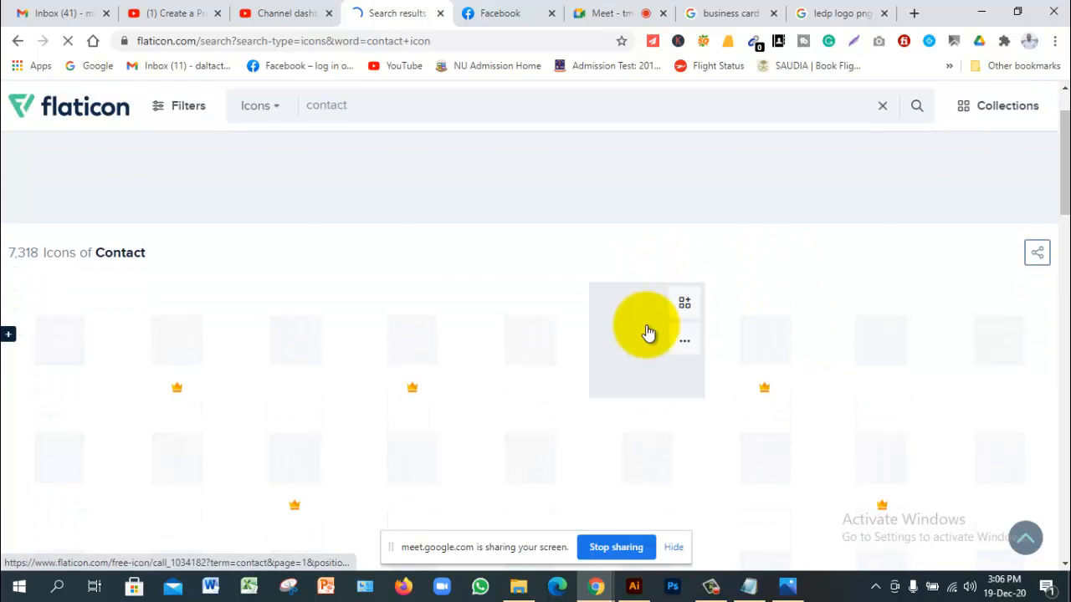
{"action": "scroll", "coordinate": [649, 333], "scroll_direction": "down", "scroll_amount": 1}
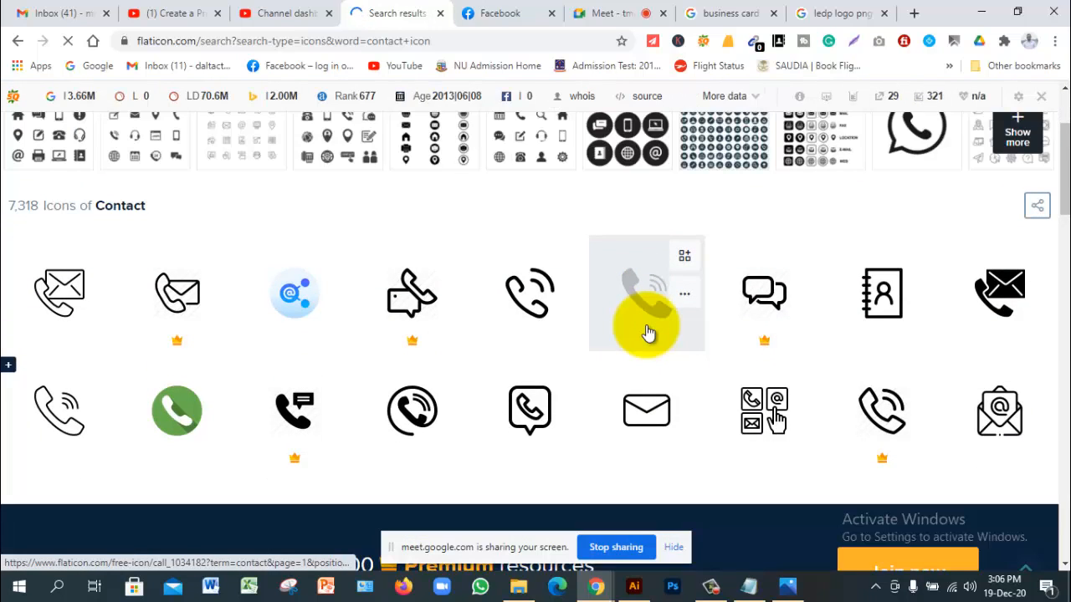
{"action": "scroll", "coordinate": [593, 297], "scroll_direction": "up", "scroll_amount": 2}
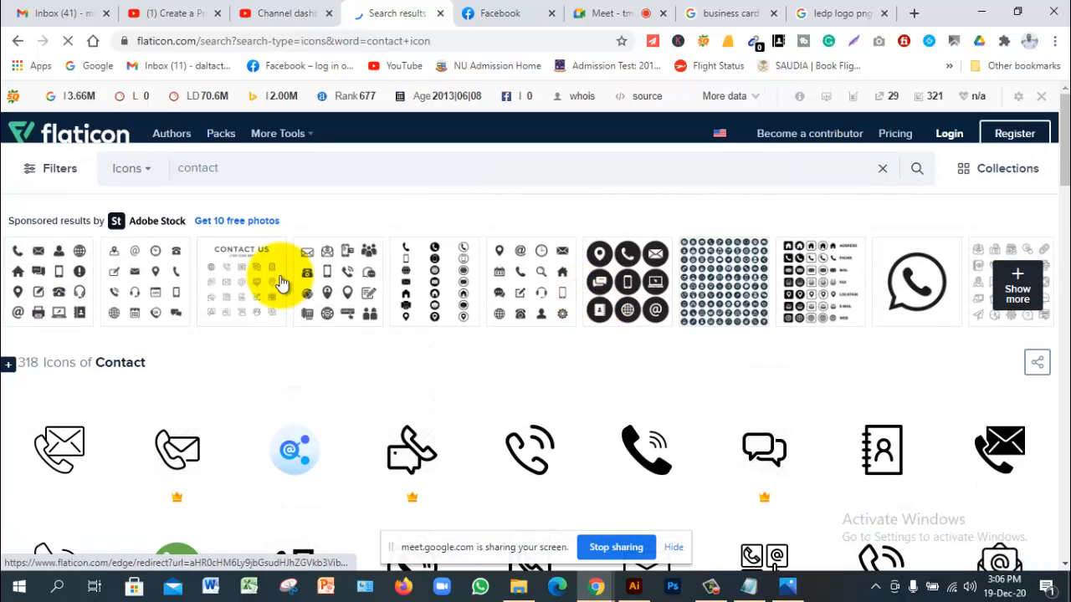
Step: Peek at a sponsored contact icon set, then browse the contact results further
{"action": "left_click", "coordinate": [58, 286]}
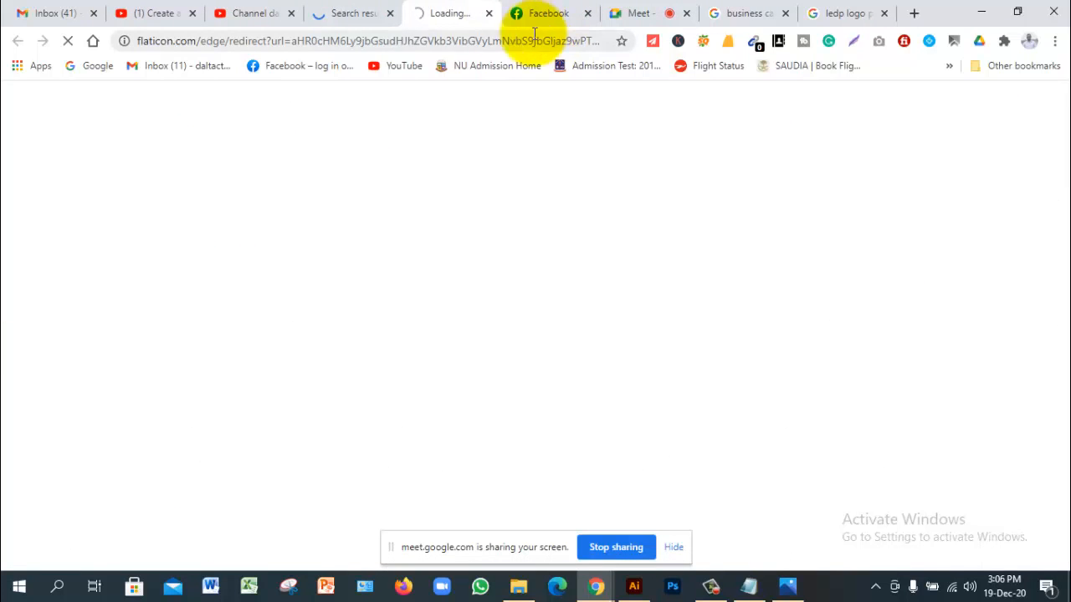
{"action": "left_click", "coordinate": [353, 14]}
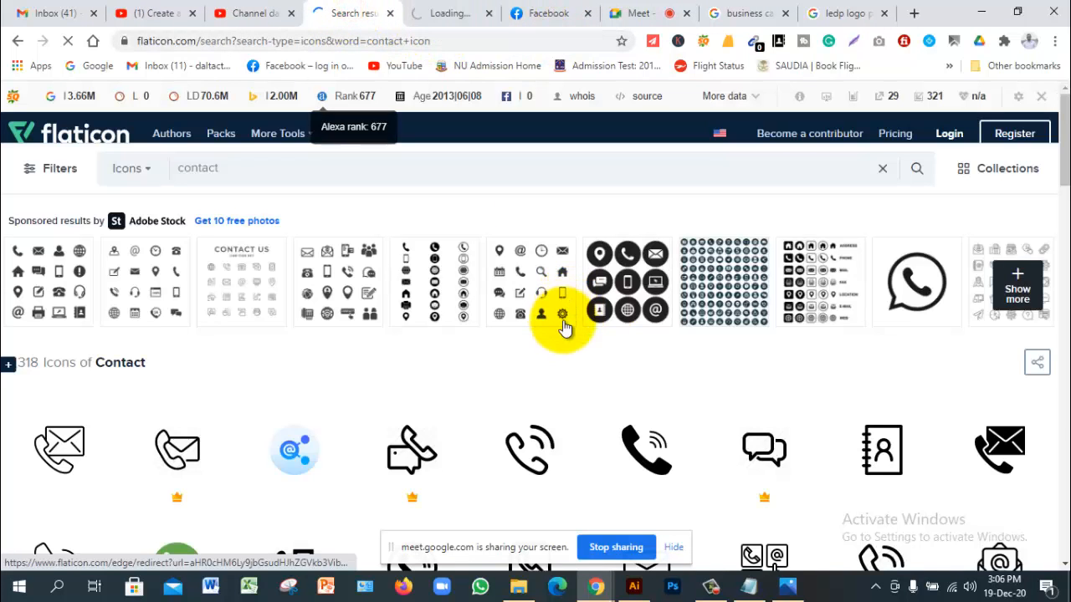
{"action": "scroll", "coordinate": [569, 331], "scroll_direction": "down", "scroll_amount": 2}
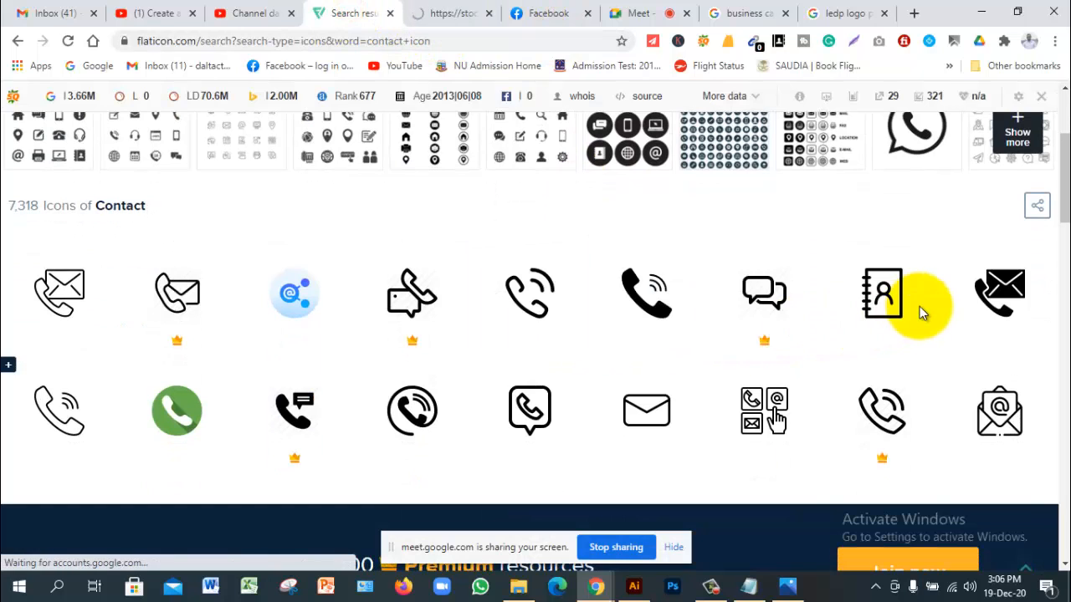
{"action": "scroll", "coordinate": [527, 339], "scroll_direction": "down", "scroll_amount": 3}
{"action": "scroll", "coordinate": [519, 331], "scroll_direction": "up", "scroll_amount": 5}
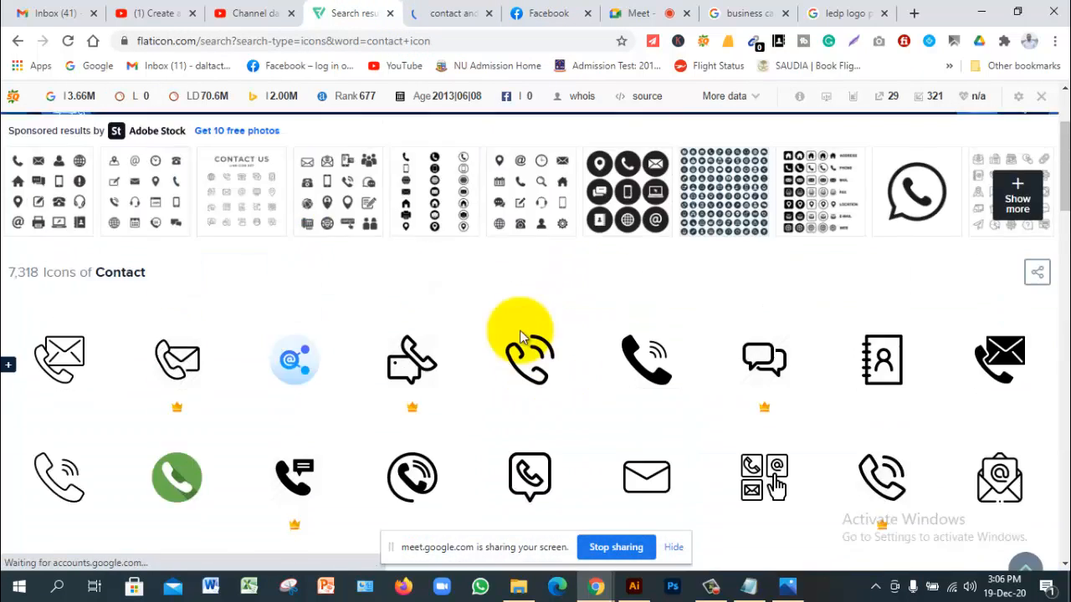
{"action": "scroll", "coordinate": [521, 331], "scroll_direction": "down", "scroll_amount": 5}
{"action": "scroll", "coordinate": [531, 335], "scroll_direction": "down", "scroll_amount": 3}
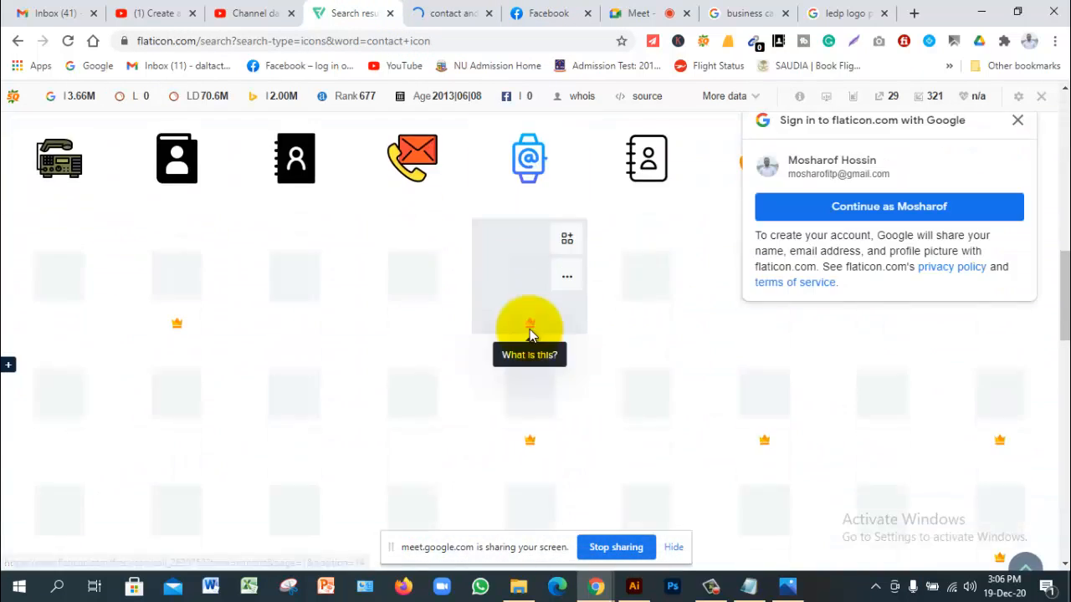
{"action": "scroll", "coordinate": [481, 314], "scroll_direction": "down", "scroll_amount": 2}
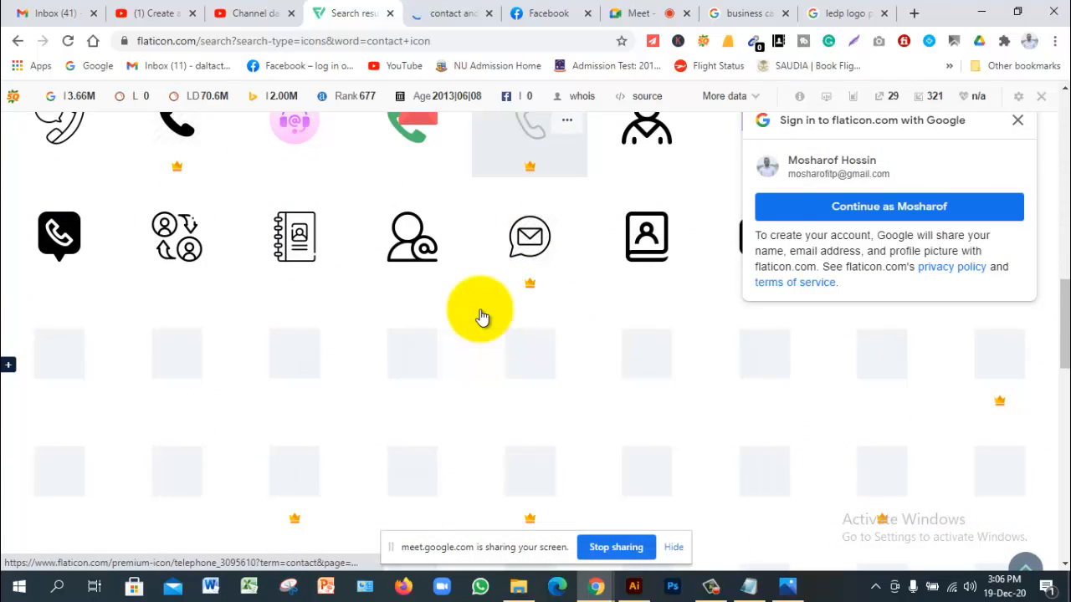
Step: Dismiss the Google sign-in popup and open the sponsored Adobe Stock contact and web icons set
{"action": "left_click", "coordinate": [1017, 120]}
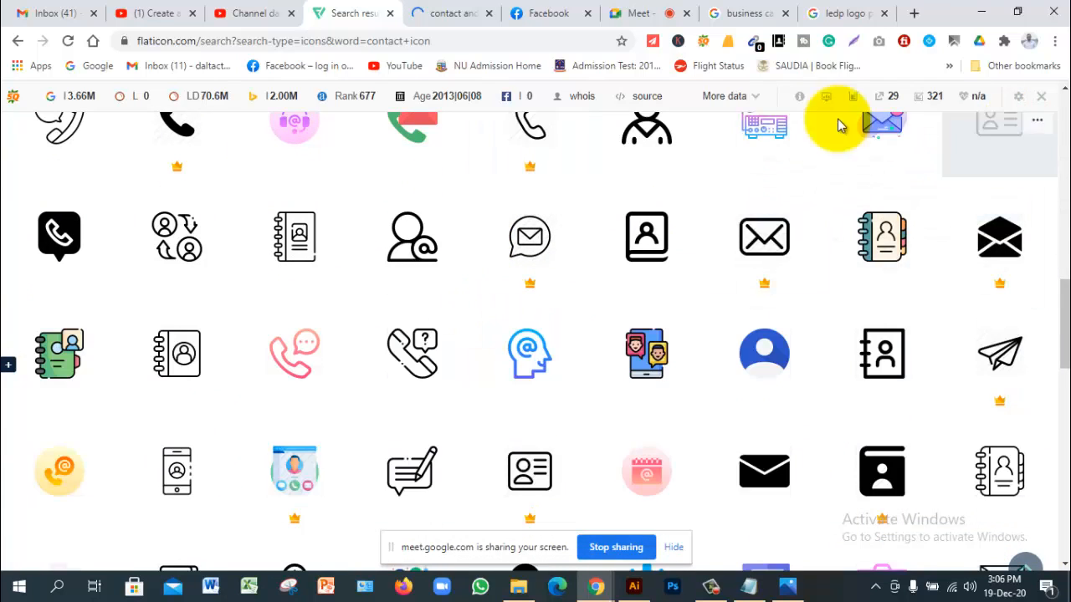
{"action": "scroll", "coordinate": [502, 297], "scroll_direction": "down", "scroll_amount": 7}
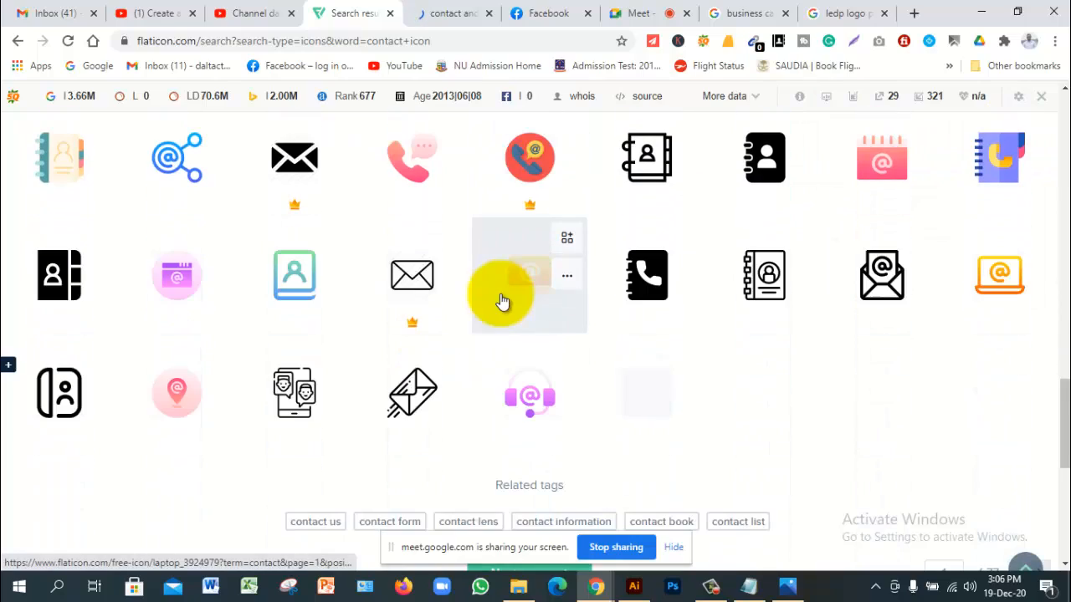
{"action": "scroll", "coordinate": [503, 301], "scroll_direction": "down", "scroll_amount": 4}
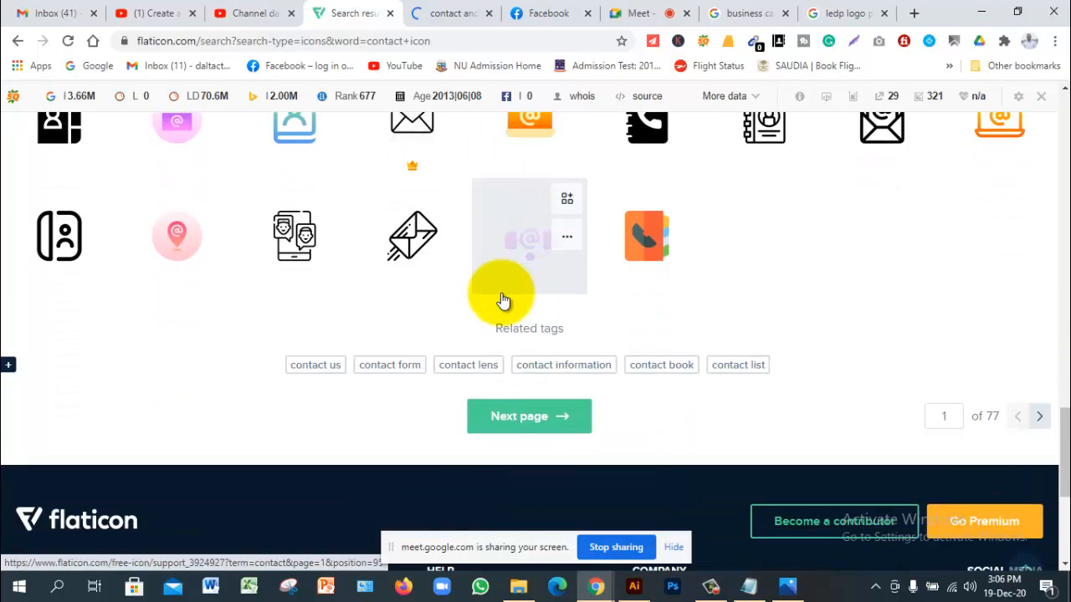
{"action": "scroll", "coordinate": [503, 301], "scroll_direction": "up", "scroll_amount": 9}
{"action": "scroll", "coordinate": [503, 297], "scroll_direction": "up", "scroll_amount": 10}
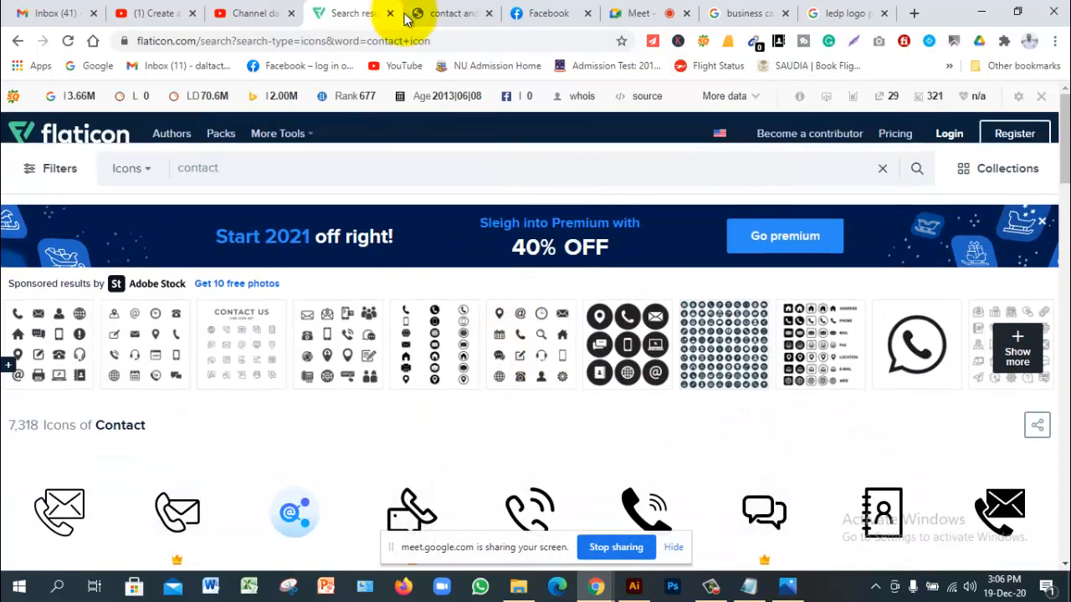
{"action": "left_click", "coordinate": [457, 15]}
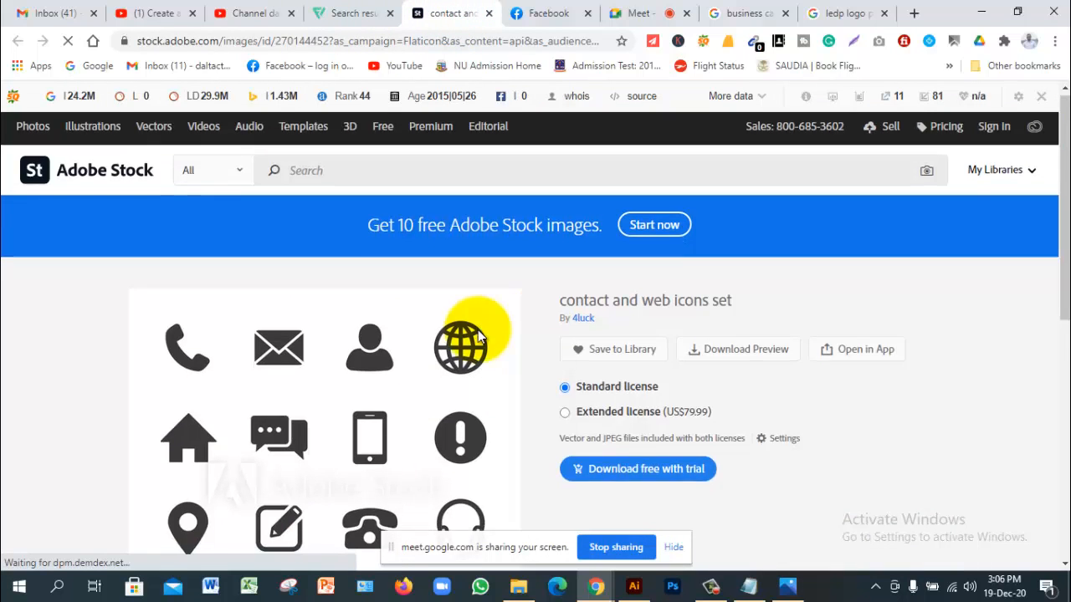
Step: Scroll through the Adobe Stock contact and web icons set, then return to Flaticon's contact results
{"action": "scroll", "coordinate": [427, 328], "scroll_direction": "down", "scroll_amount": 1}
{"action": "scroll", "coordinate": [349, 319], "scroll_direction": "up", "scroll_amount": 1}
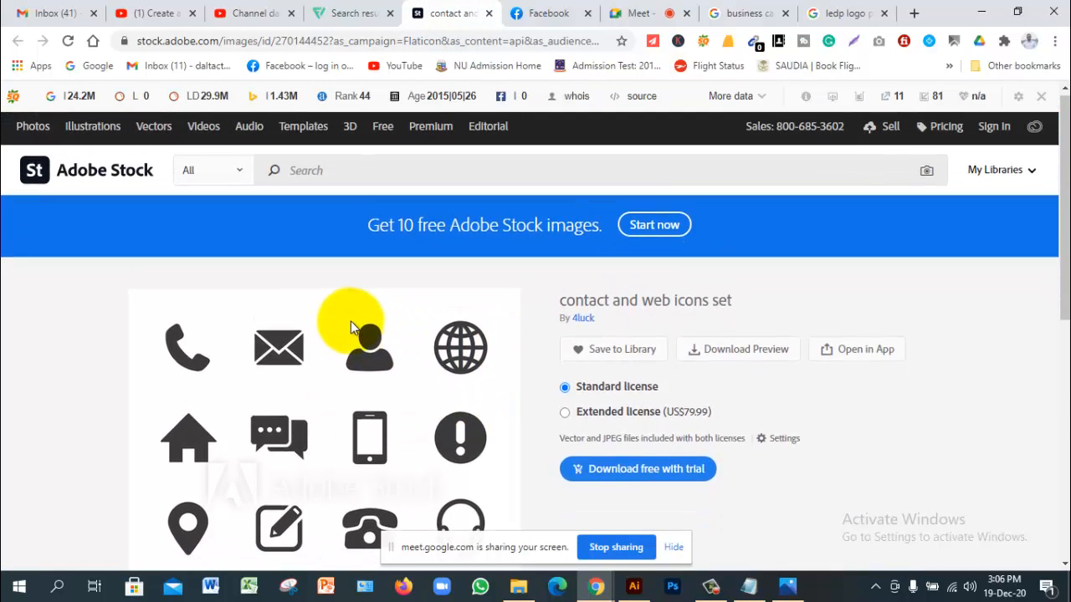
{"action": "scroll", "coordinate": [351, 321], "scroll_direction": "down", "scroll_amount": 3}
{"action": "scroll", "coordinate": [353, 321], "scroll_direction": "down", "scroll_amount": 2}
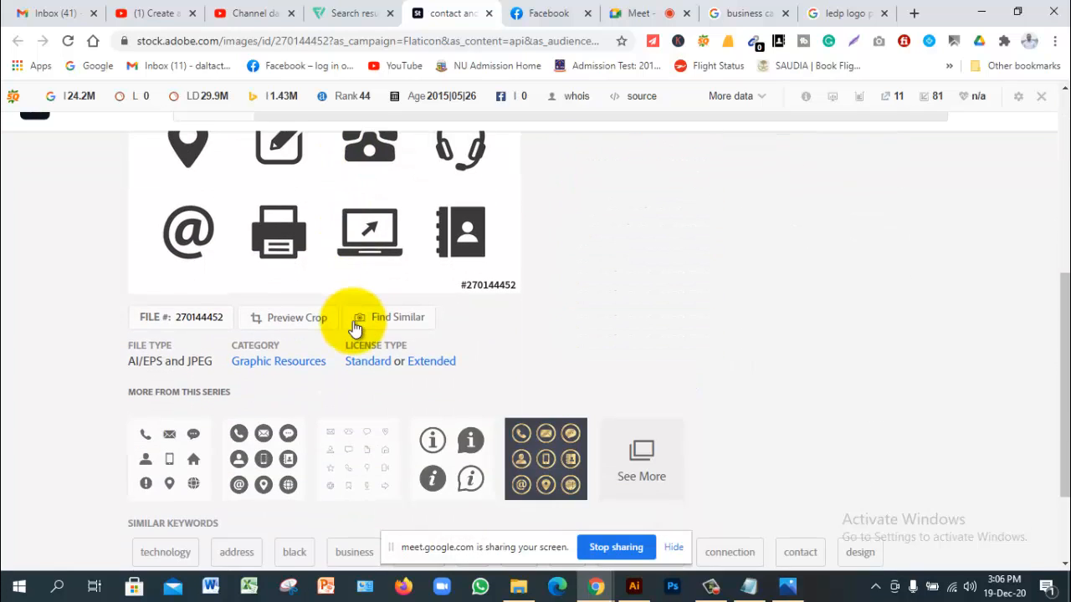
{"action": "scroll", "coordinate": [354, 326], "scroll_direction": "up", "scroll_amount": 3}
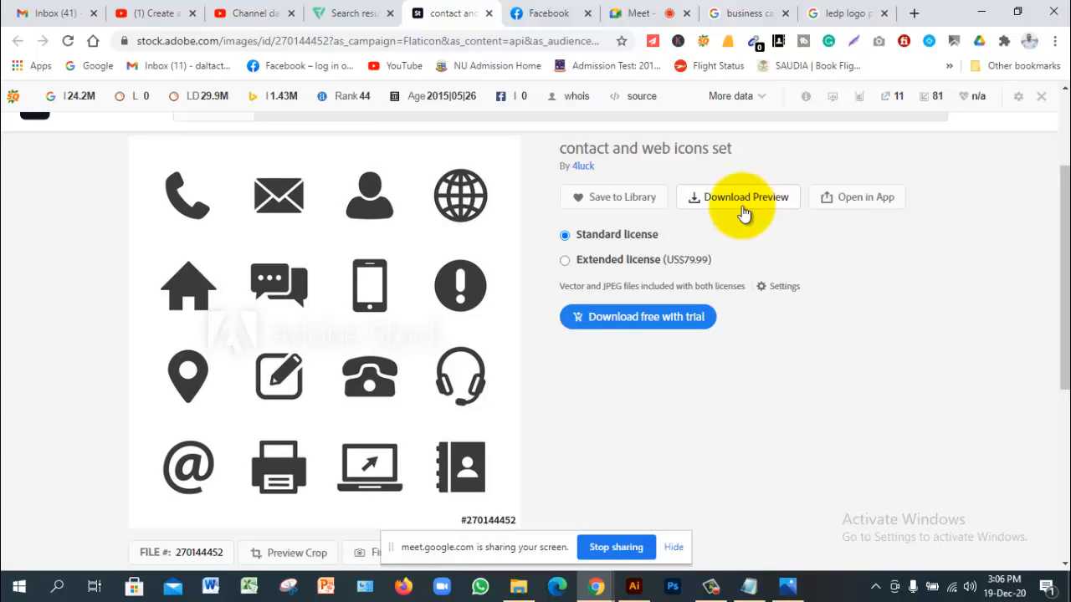
{"action": "scroll", "coordinate": [738, 212], "scroll_direction": "up", "scroll_amount": 3}
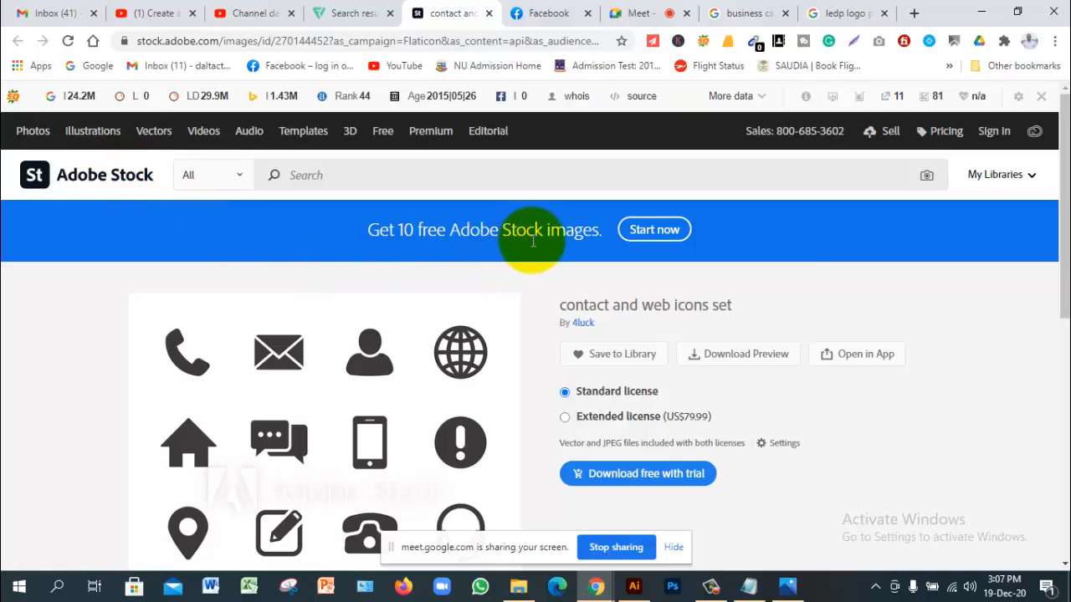
{"action": "left_click", "coordinate": [358, 14]}
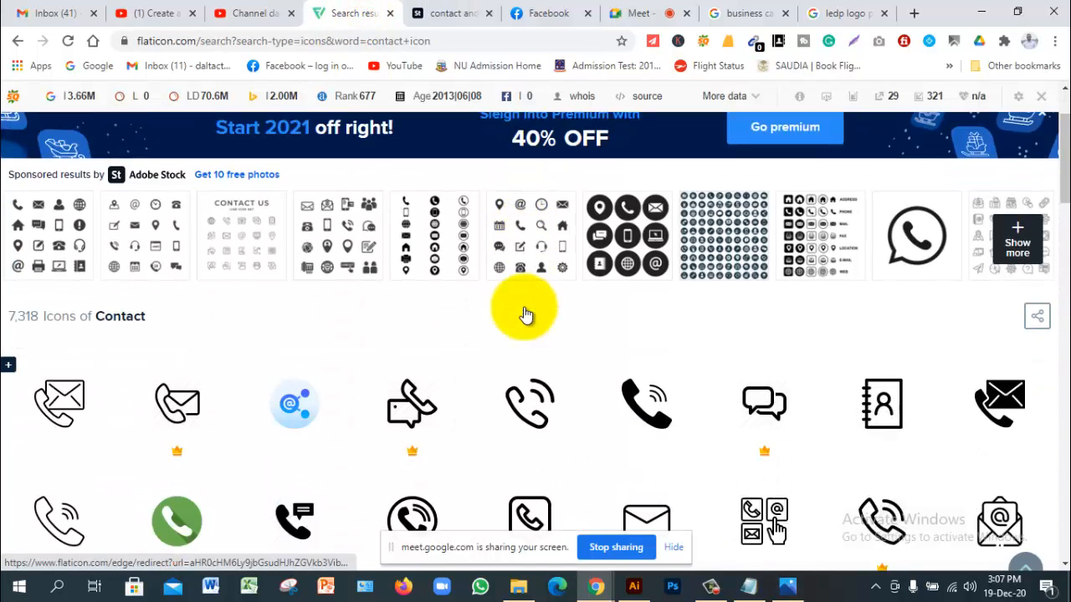
Step: Open the black 'Call' phone icon from the contact results
{"action": "scroll", "coordinate": [526, 310], "scroll_direction": "down", "scroll_amount": 3}
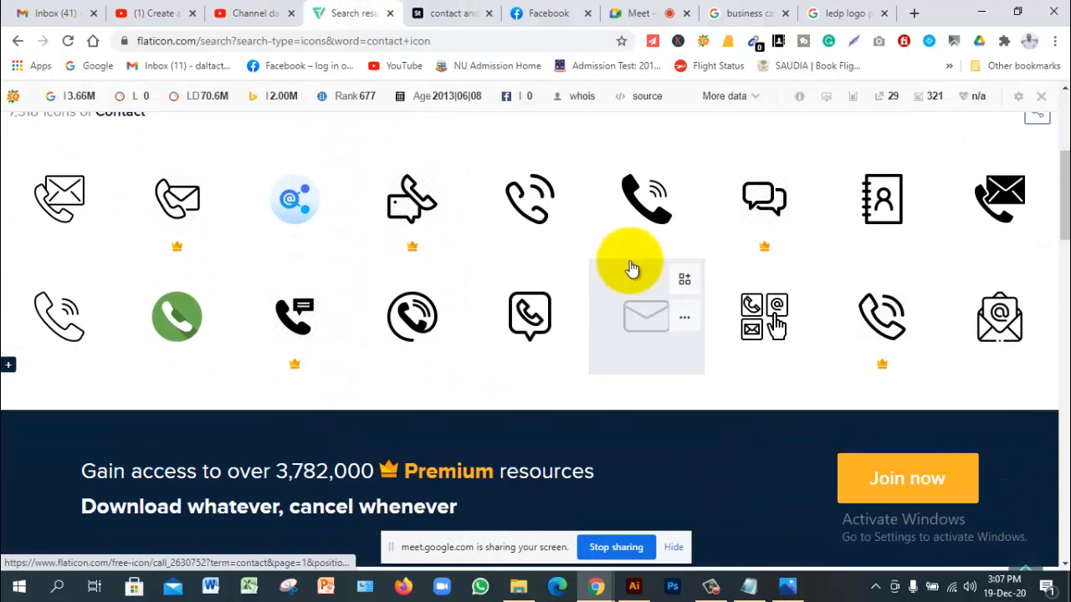
{"action": "left_click", "coordinate": [636, 214]}
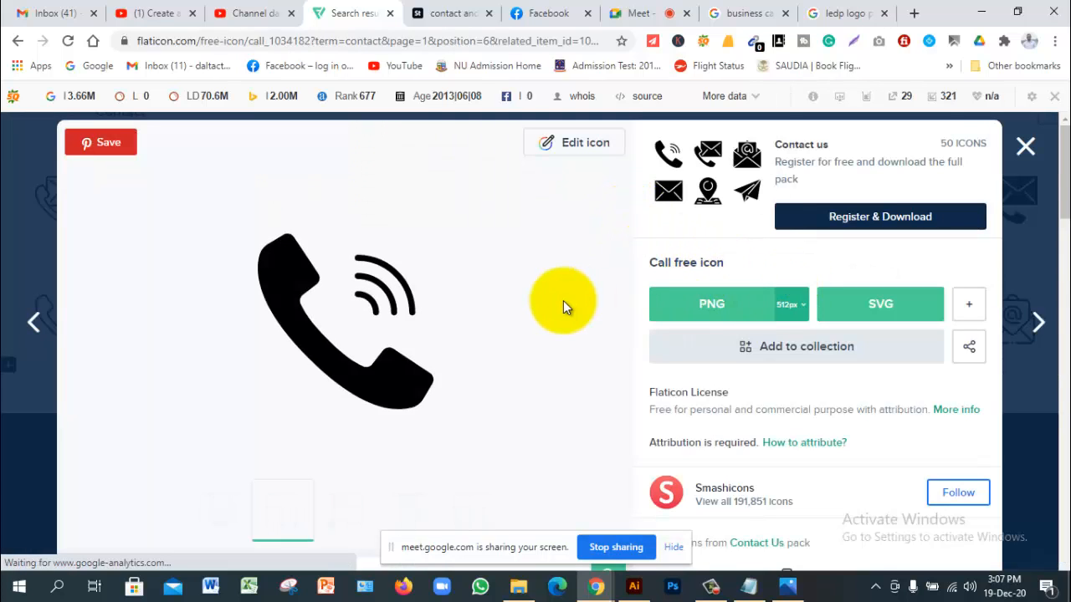
Step: Check the Call icon's available PNG sizes and look over its download options
{"action": "scroll", "coordinate": [521, 317], "scroll_direction": "down", "scroll_amount": 1}
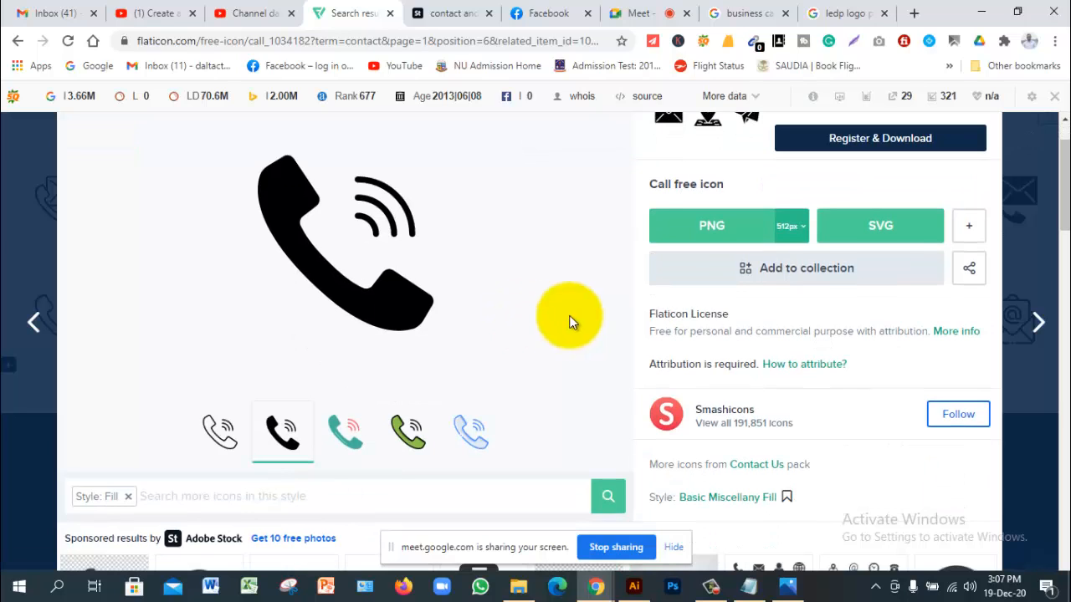
{"action": "left_click", "coordinate": [801, 228]}
{"action": "left_click", "coordinate": [800, 228]}
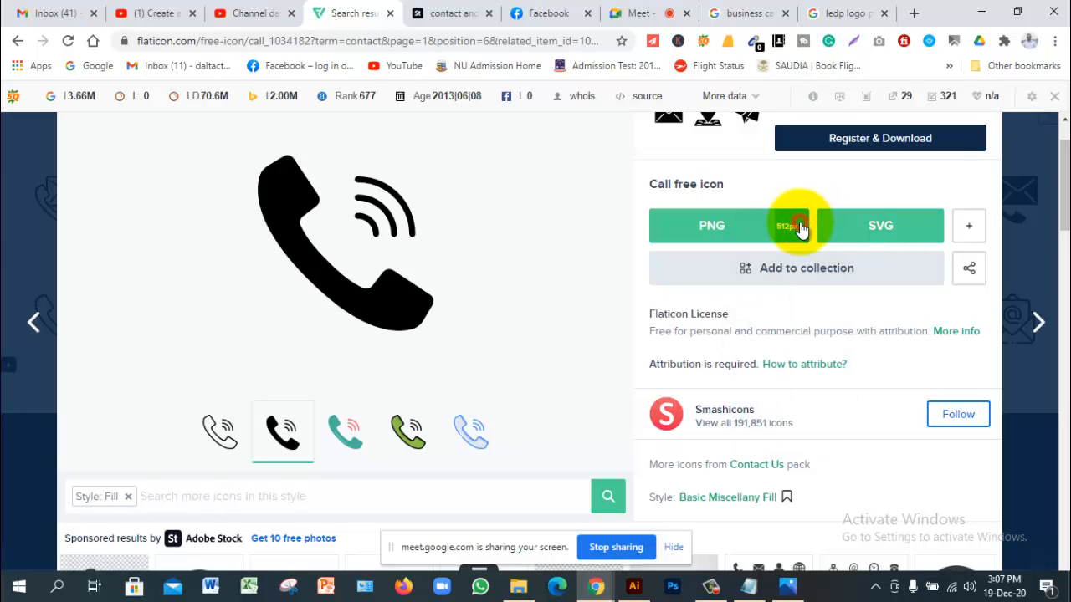
{"action": "scroll", "coordinate": [810, 269], "scroll_direction": "up", "scroll_amount": 1}
{"action": "scroll", "coordinate": [810, 269], "scroll_direction": "down", "scroll_amount": 4}
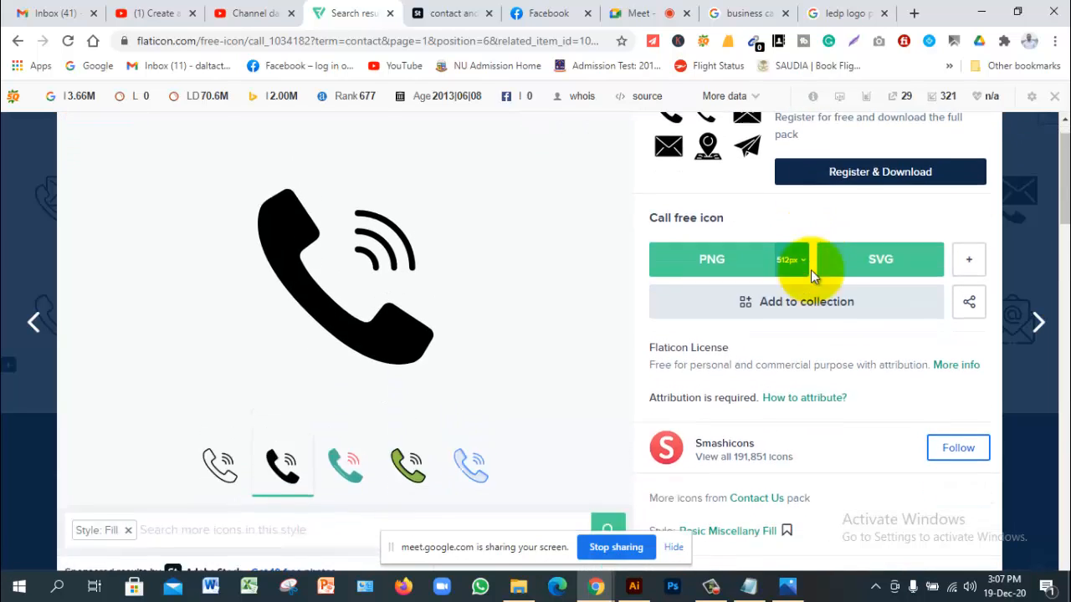
{"action": "scroll", "coordinate": [812, 270], "scroll_direction": "down", "scroll_amount": 2}
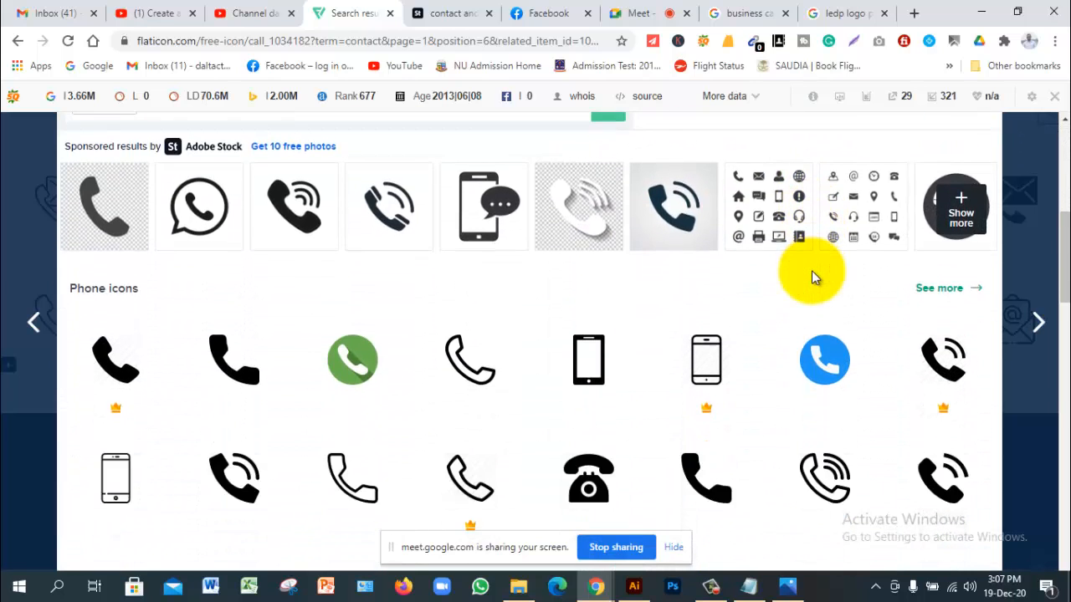
{"action": "scroll", "coordinate": [811, 270], "scroll_direction": "up", "scroll_amount": 5}
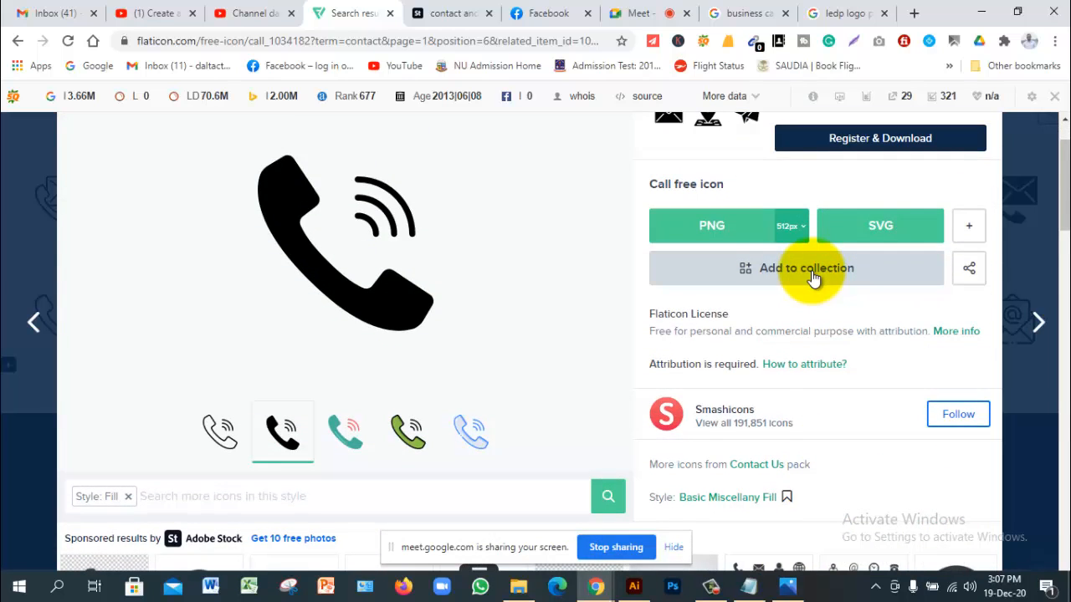
{"action": "scroll", "coordinate": [812, 274], "scroll_direction": "up", "scroll_amount": 1}
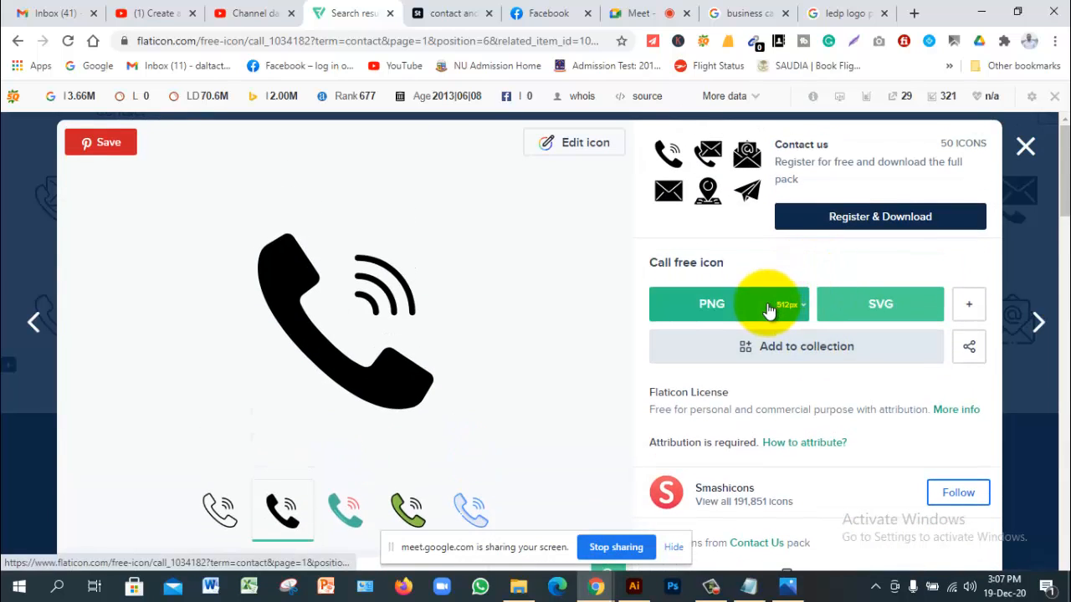
Step: Download the Call icon as call.eps for free, then close the attribution popup and icon details
{"action": "left_click", "coordinate": [972, 315]}
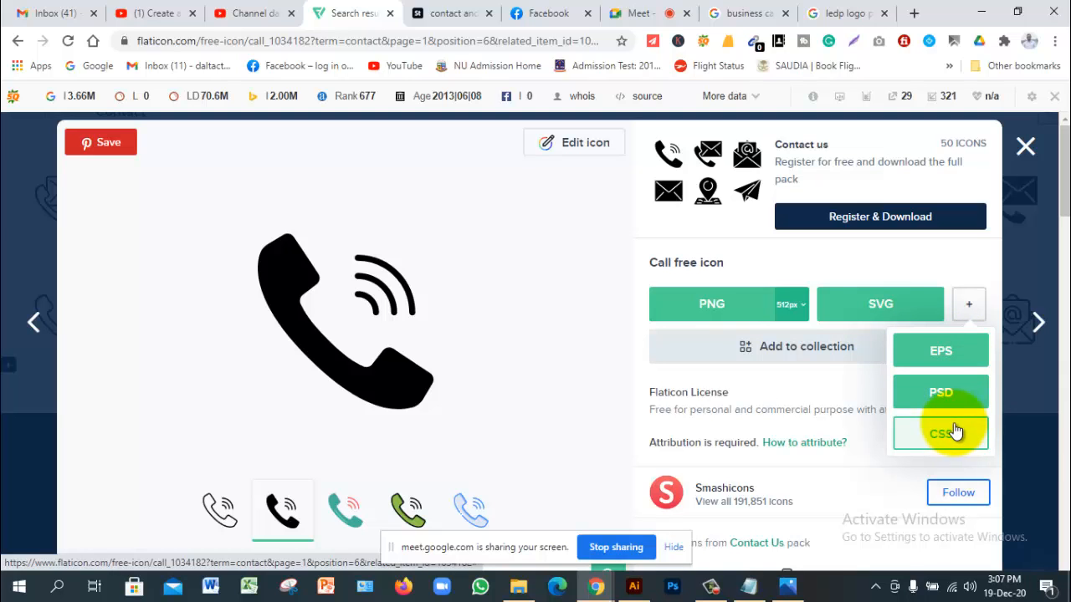
{"action": "left_click", "coordinate": [952, 355]}
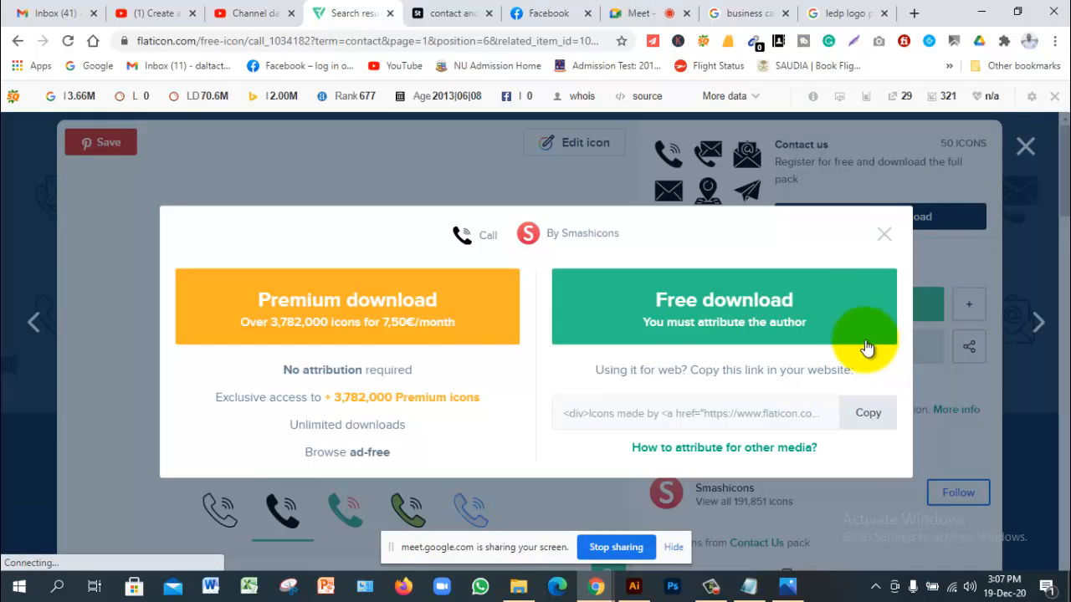
{"action": "left_click", "coordinate": [777, 323]}
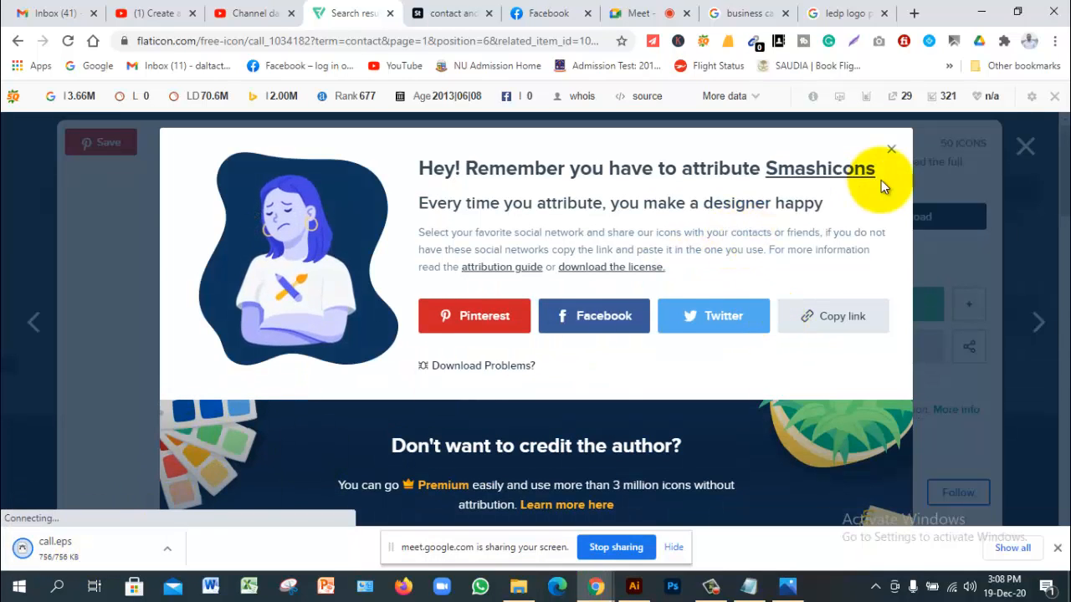
{"action": "left_click", "coordinate": [894, 157]}
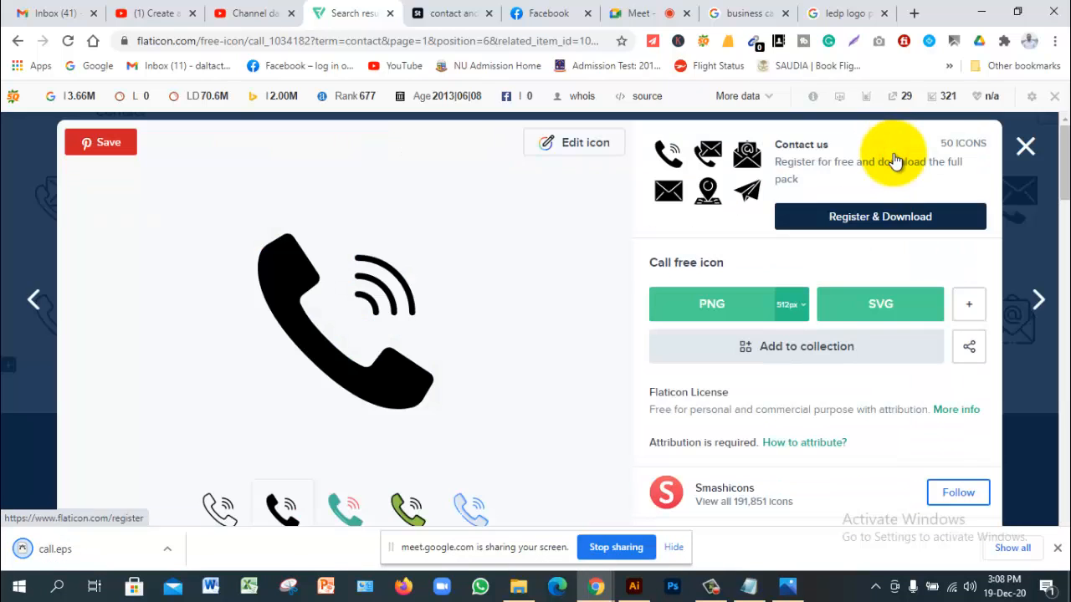
{"action": "scroll", "coordinate": [538, 310], "scroll_direction": "down", "scroll_amount": 2}
{"action": "scroll", "coordinate": [537, 311], "scroll_direction": "up", "scroll_amount": 1}
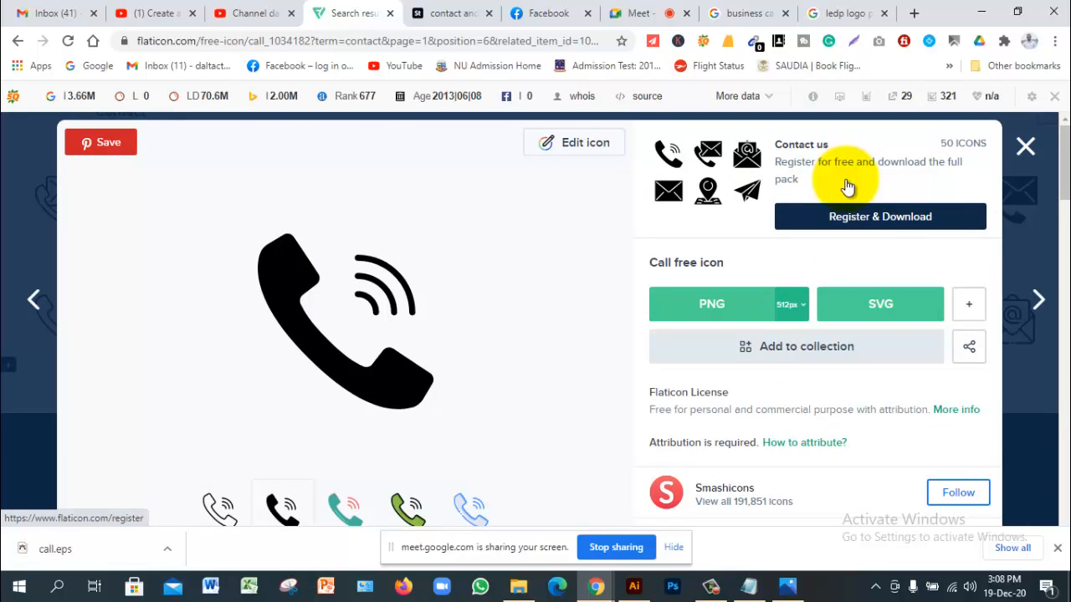
{"action": "left_click", "coordinate": [1026, 149]}
Step: Scroll past the Slidesgo banner and pick the solid black envelope icon
{"action": "mouse_move", "coordinate": [490, 275]}
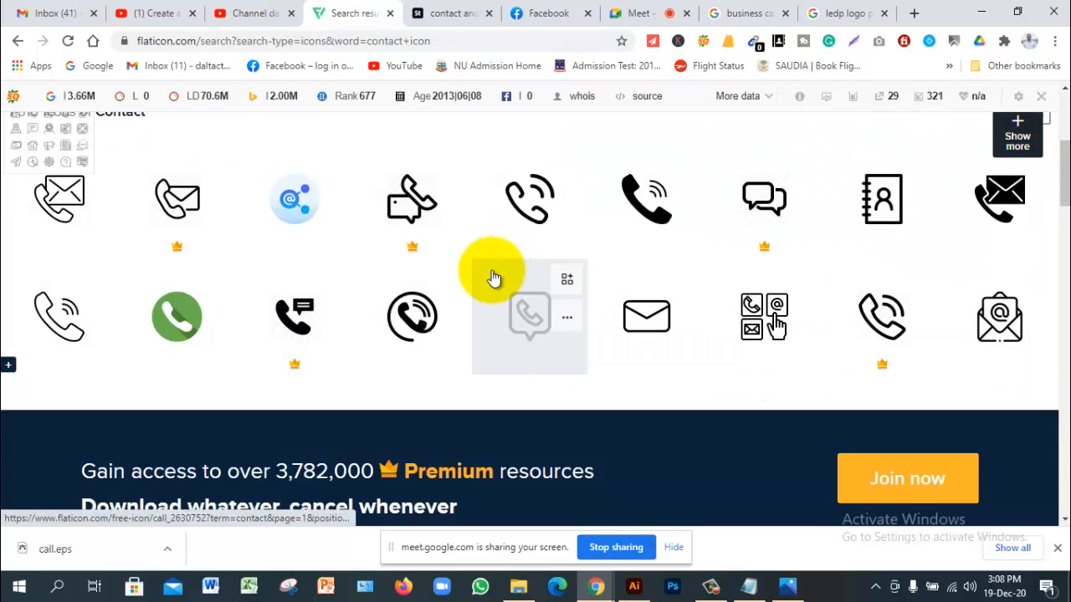
{"action": "mouse_move", "coordinate": [653, 315]}
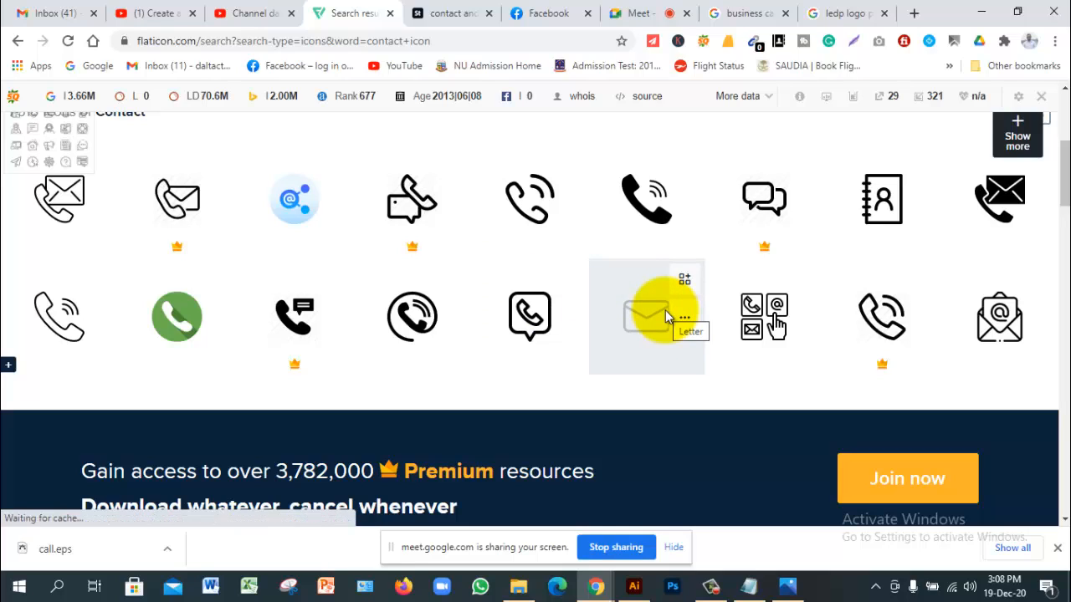
{"action": "scroll", "coordinate": [402, 283], "scroll_direction": "down", "scroll_amount": 4}
{"action": "scroll", "coordinate": [403, 288], "scroll_direction": "down", "scroll_amount": 2}
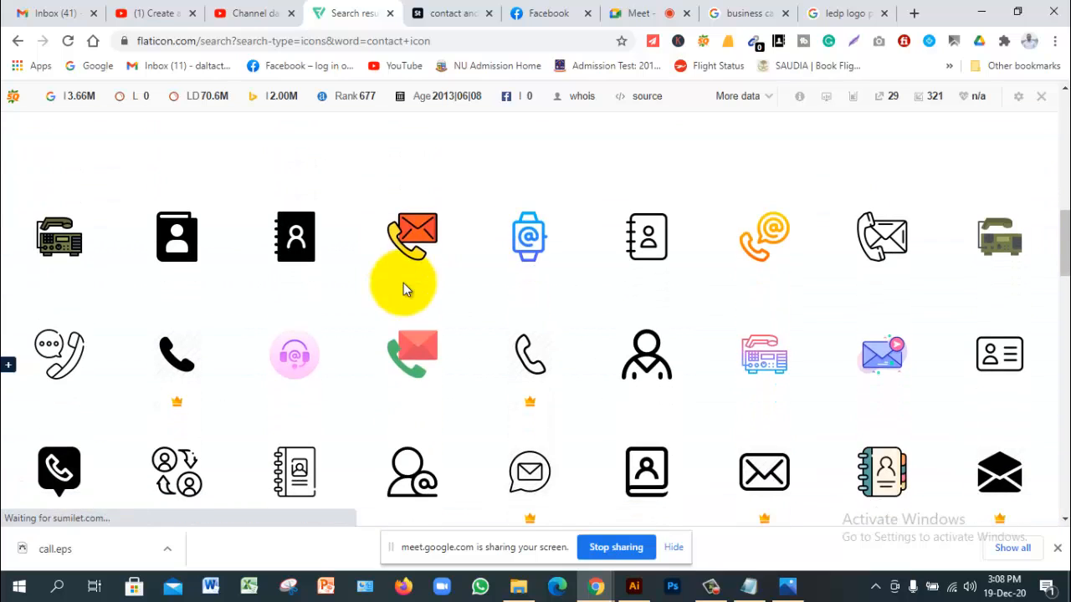
{"action": "scroll", "coordinate": [407, 286], "scroll_direction": "down", "scroll_amount": 1}
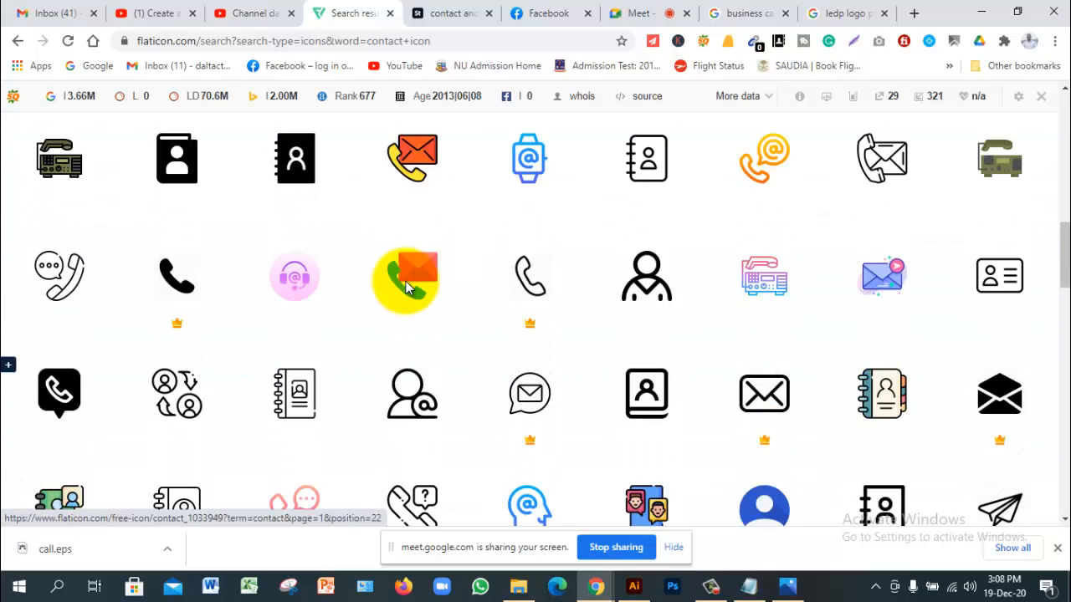
{"action": "scroll", "coordinate": [407, 287], "scroll_direction": "down", "scroll_amount": 3}
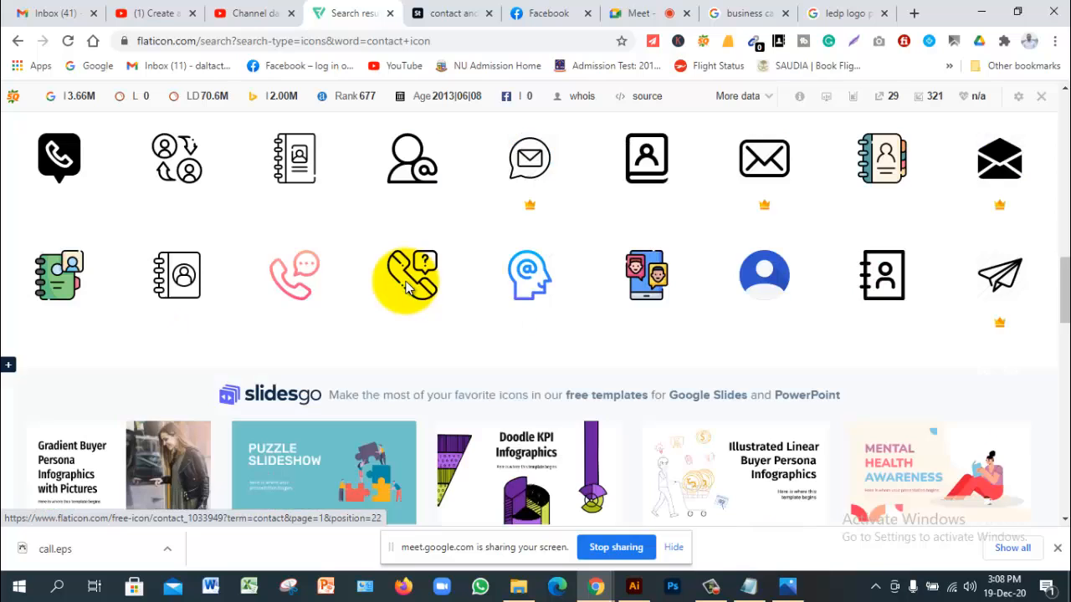
{"action": "scroll", "coordinate": [408, 287], "scroll_direction": "down", "scroll_amount": 2}
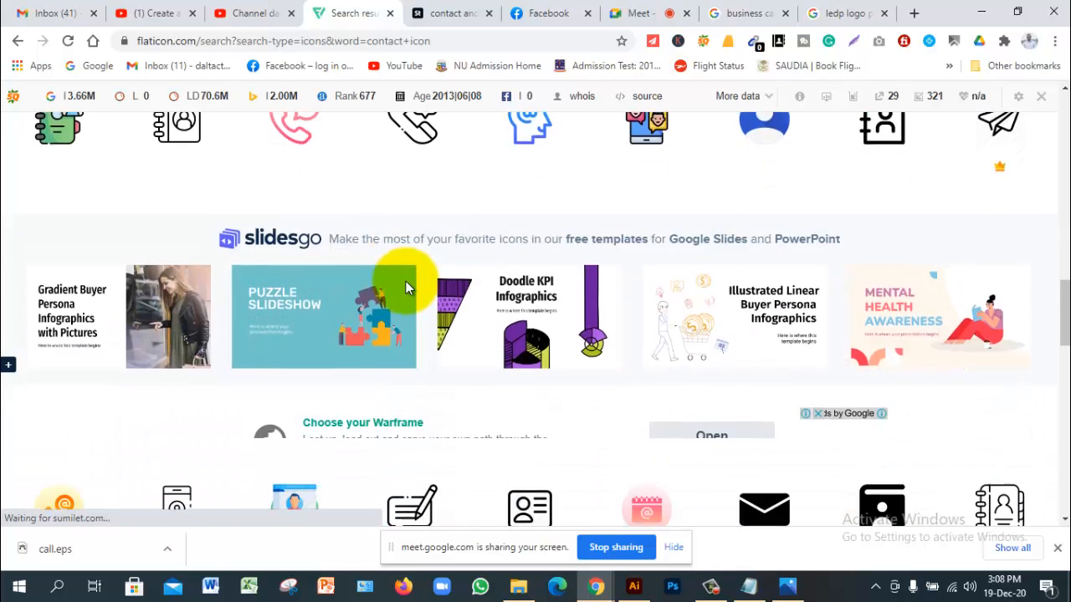
{"action": "scroll", "coordinate": [407, 287], "scroll_direction": "down", "scroll_amount": 2}
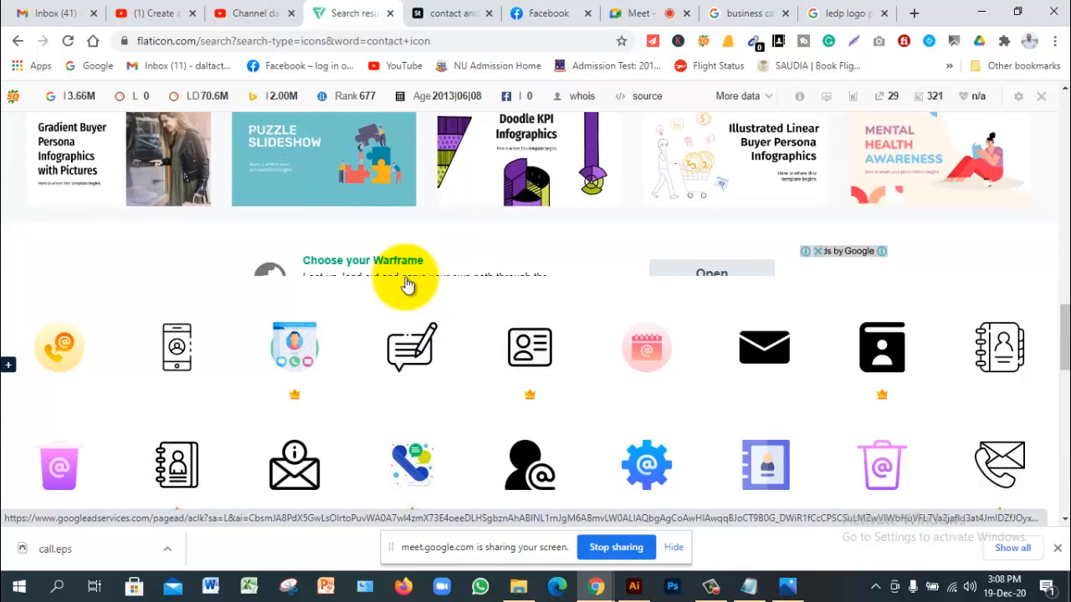
{"action": "scroll", "coordinate": [407, 287], "scroll_direction": "down", "scroll_amount": 2}
{"action": "left_click", "coordinate": [772, 203]}
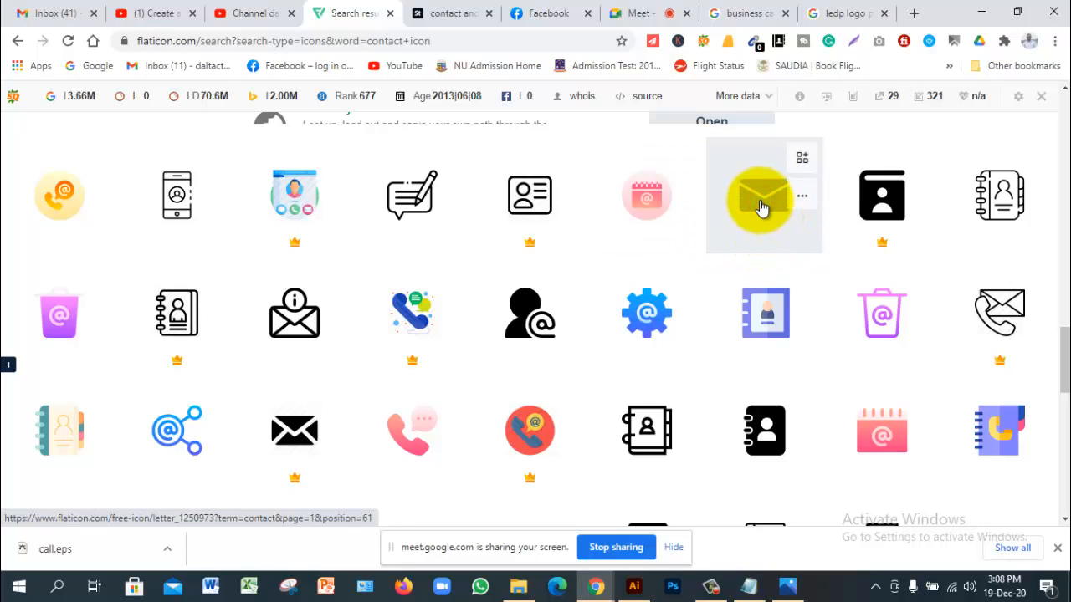
Step: Start a free EPS download of the black envelope icon
{"action": "left_click", "coordinate": [746, 210]}
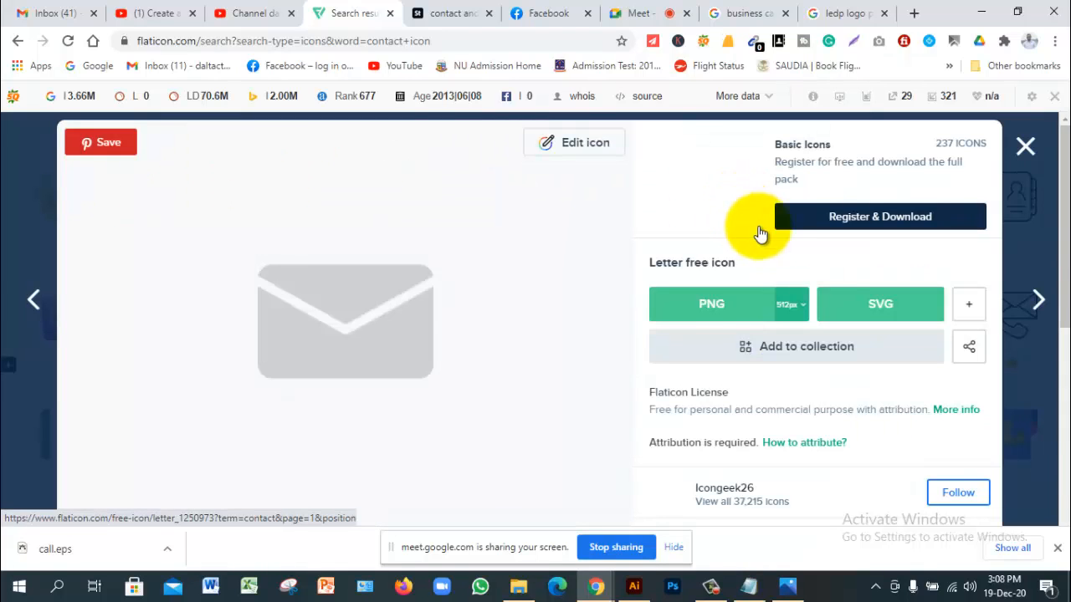
{"action": "left_click", "coordinate": [968, 307]}
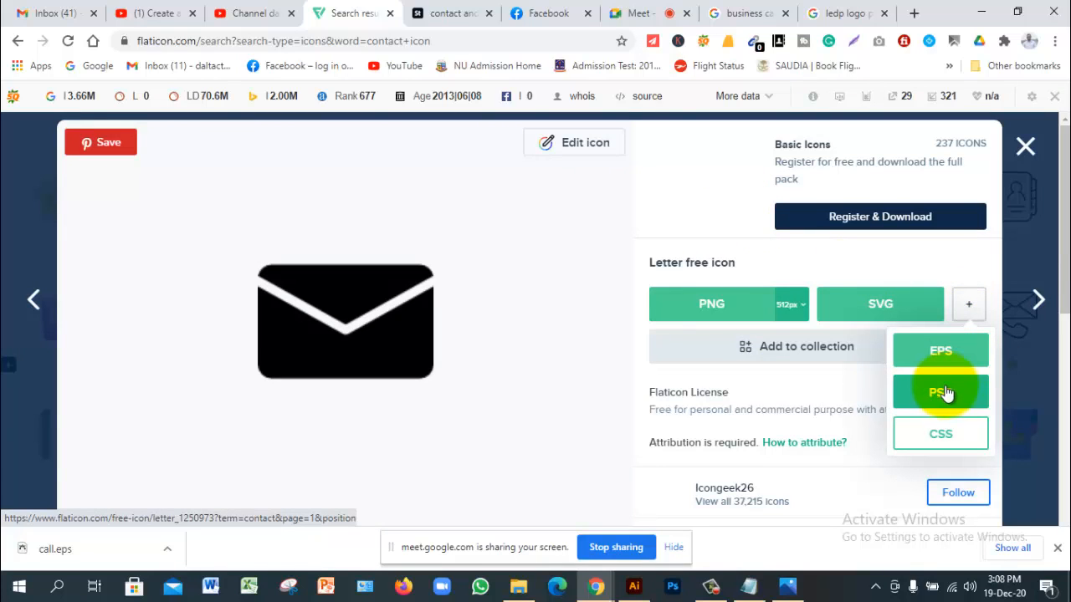
{"action": "left_click", "coordinate": [943, 367]}
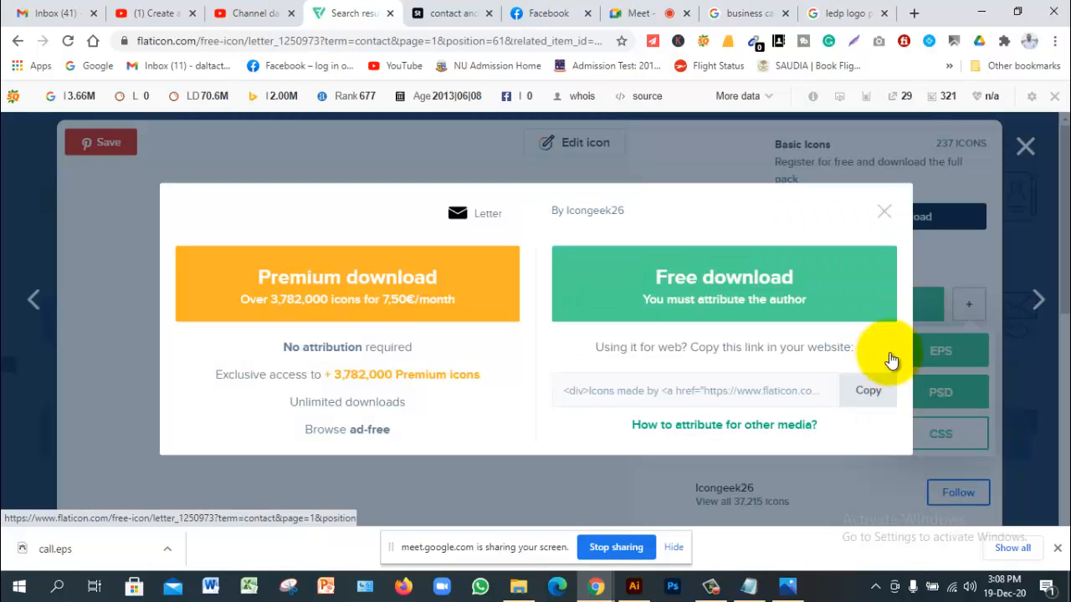
{"action": "left_click", "coordinate": [766, 287]}
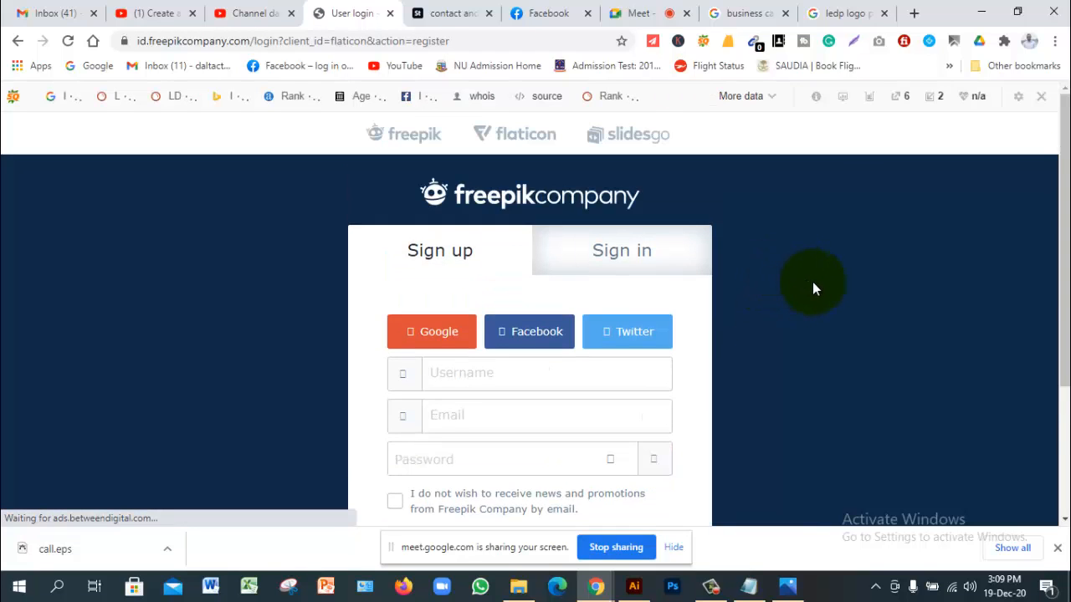
Step: Leave the sign-up page, close the download popup, and reopen the 'Letter' envelope icon details
{"action": "scroll", "coordinate": [812, 282], "scroll_direction": "down", "scroll_amount": 2}
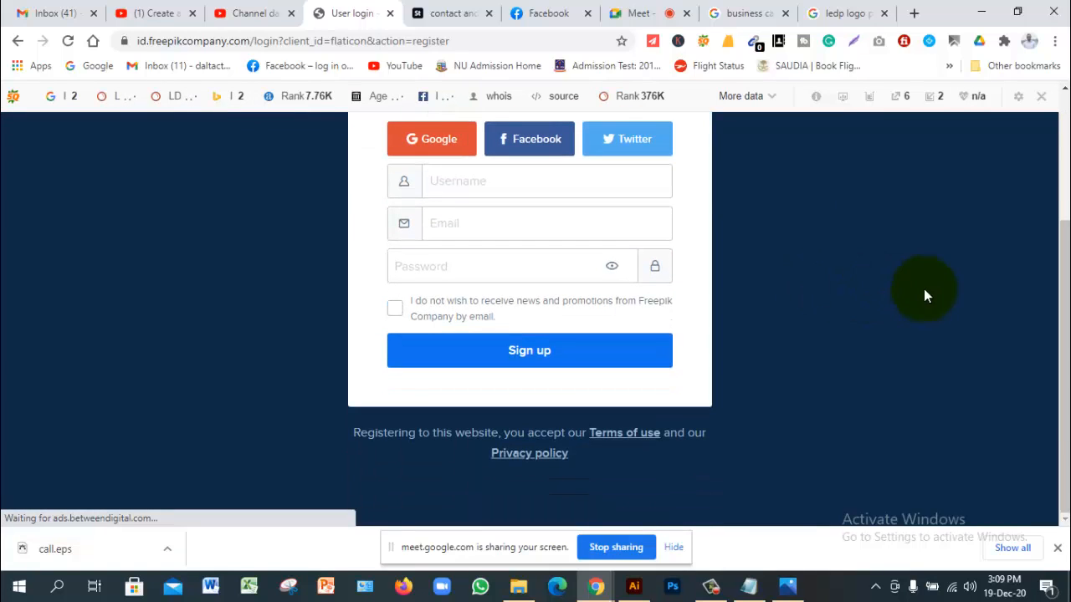
{"action": "left_click", "coordinate": [15, 42]}
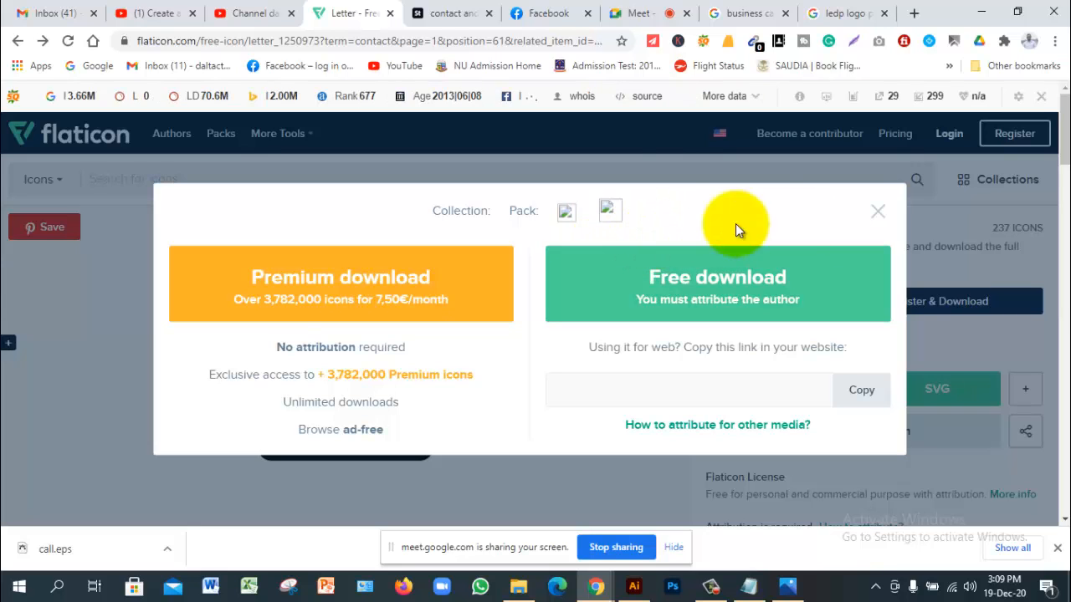
{"action": "left_click", "coordinate": [877, 210]}
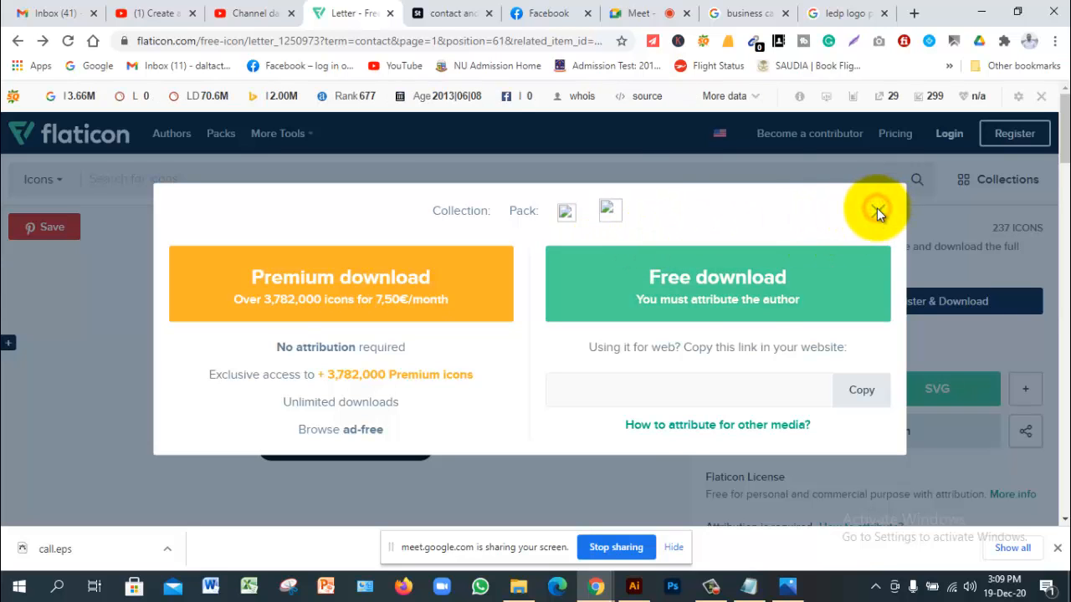
{"action": "scroll", "coordinate": [472, 336], "scroll_direction": "down", "scroll_amount": 3}
{"action": "scroll", "coordinate": [472, 336], "scroll_direction": "down", "scroll_amount": 3}
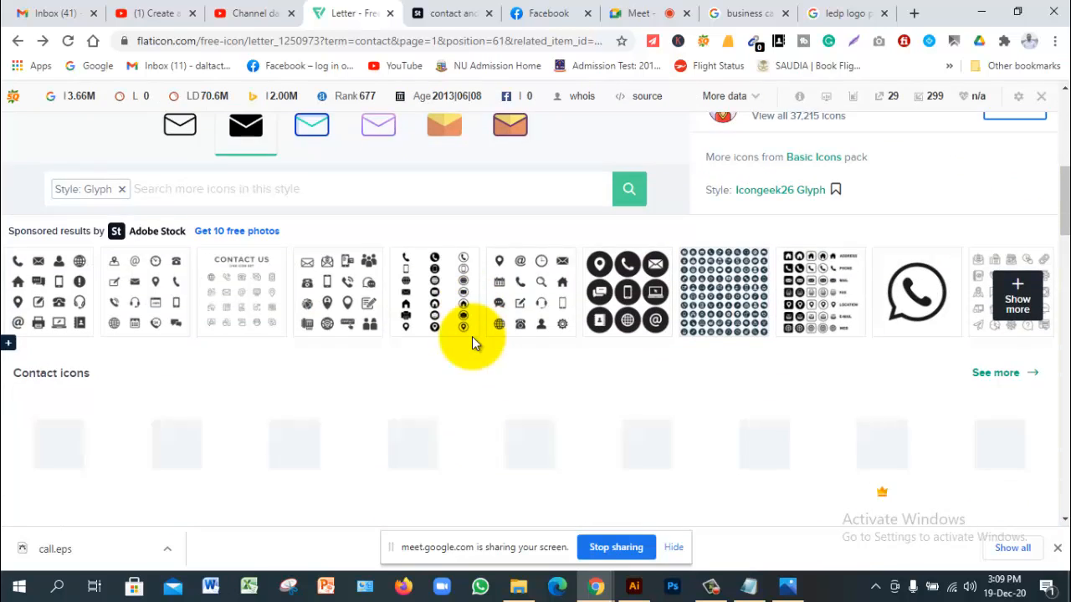
{"action": "scroll", "coordinate": [471, 336], "scroll_direction": "down", "scroll_amount": 2}
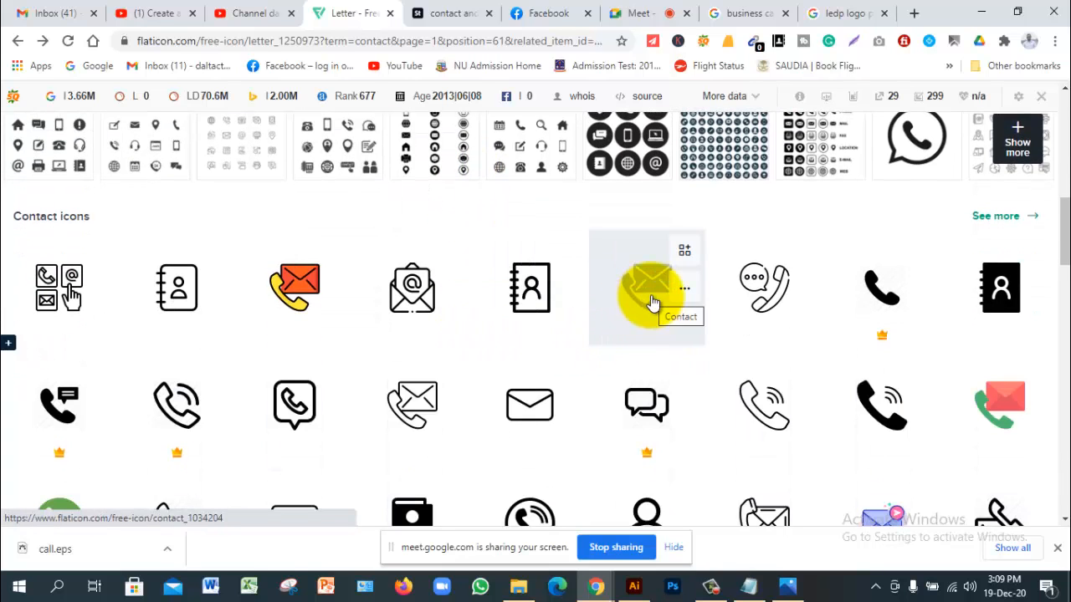
{"action": "left_click", "coordinate": [437, 322]}
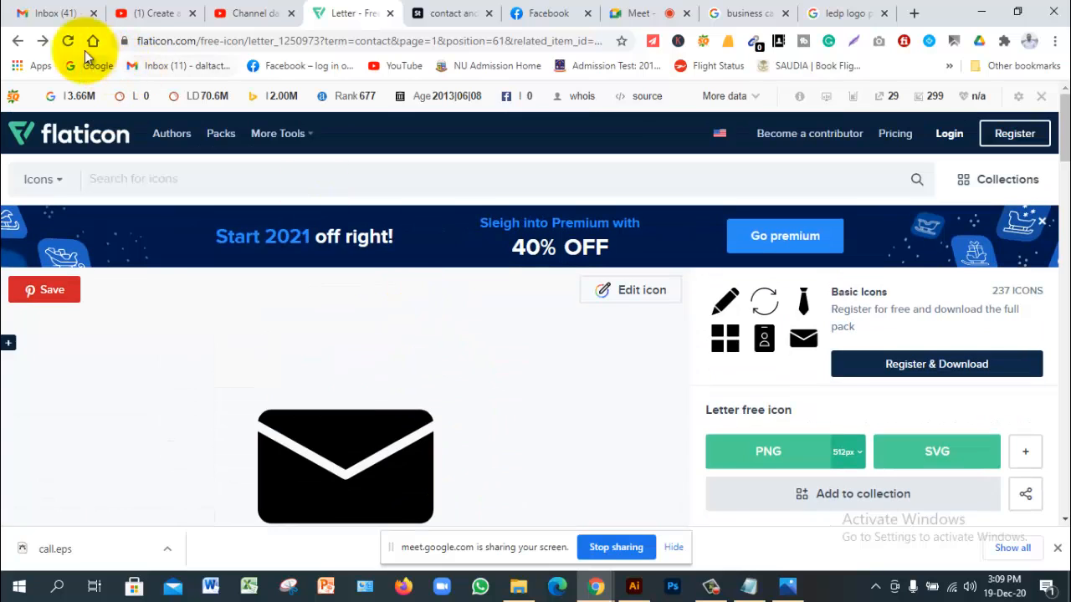
Step: Return to the 7,318 contact icon results, glancing at More Tools and the Icons/Packs selector
{"action": "left_click", "coordinate": [18, 41]}
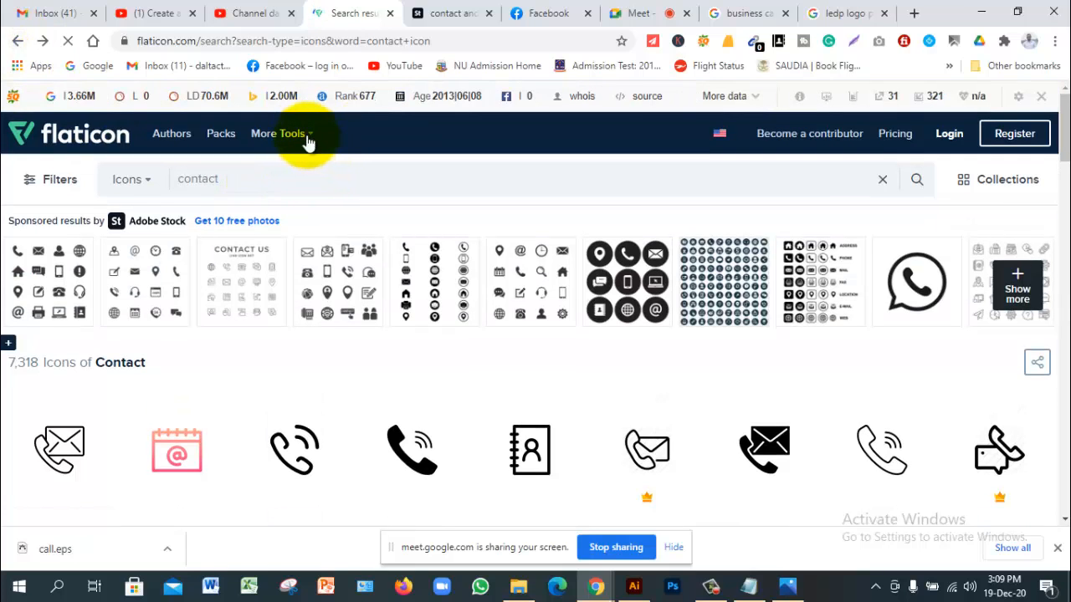
{"action": "left_click", "coordinate": [306, 136]}
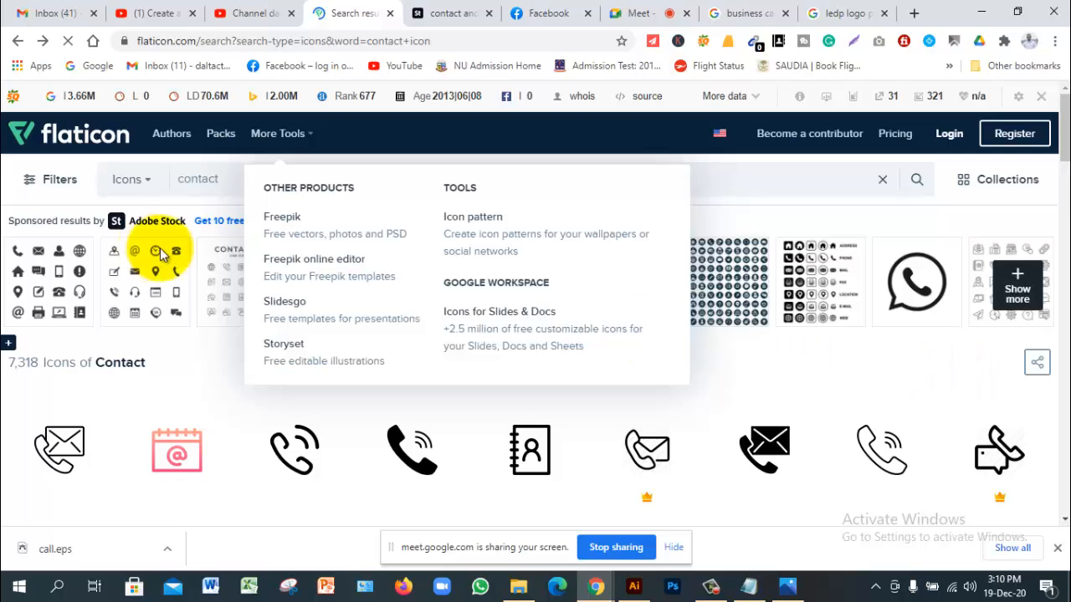
{"action": "left_click", "coordinate": [149, 180]}
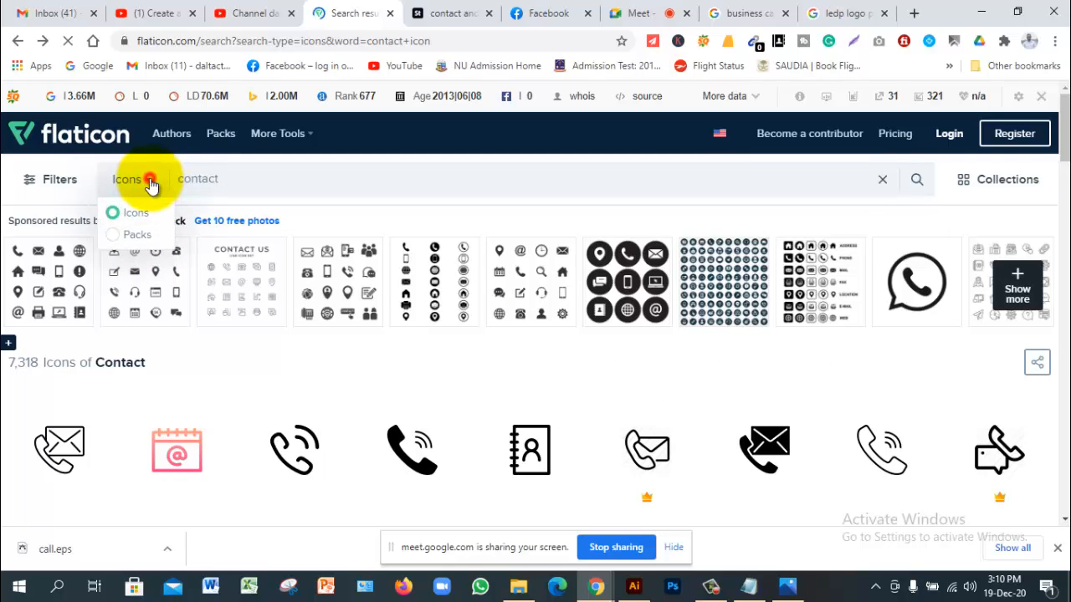
{"action": "left_click", "coordinate": [151, 183]}
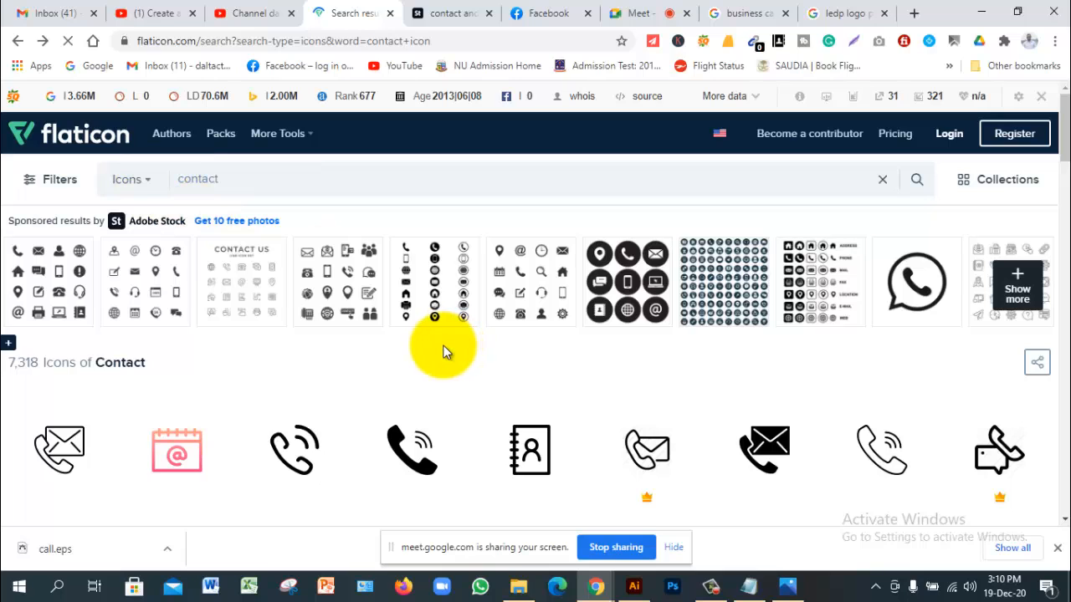
{"action": "scroll", "coordinate": [443, 351], "scroll_direction": "down", "scroll_amount": 4}
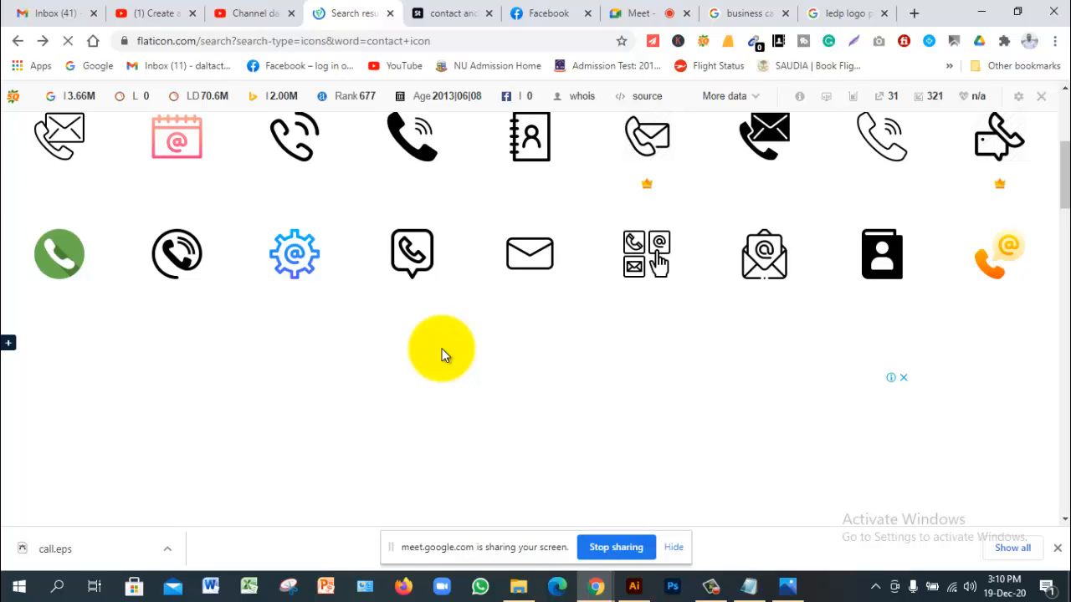
{"action": "scroll", "coordinate": [443, 356], "scroll_direction": "up", "scroll_amount": 4}
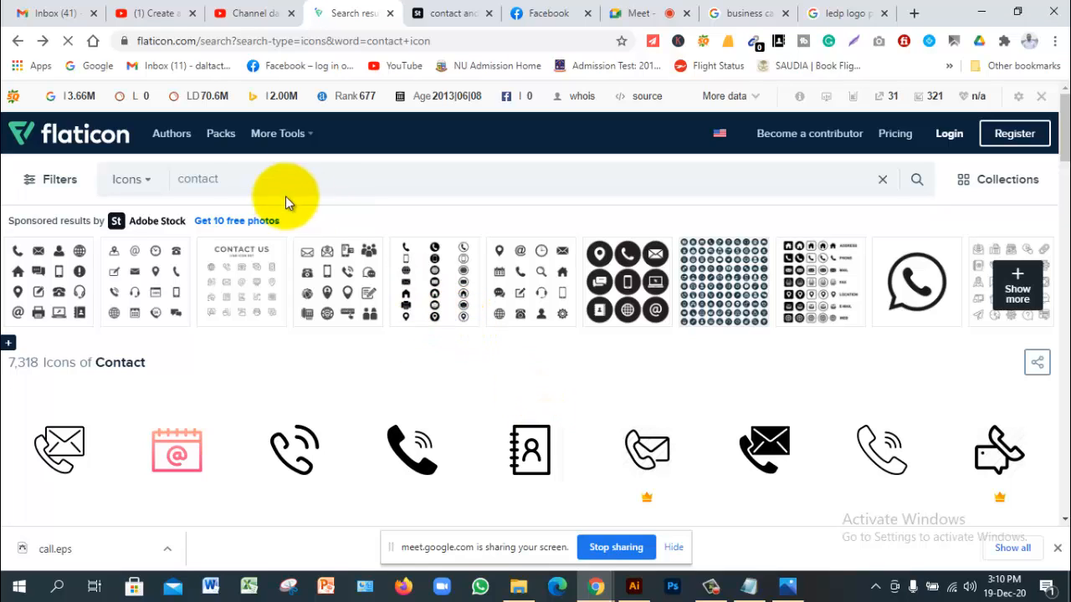
Step: Leave Flaticon and bring up Chrome's 'ledp logo png' Google search tab
{"action": "left_click", "coordinate": [250, 179]}
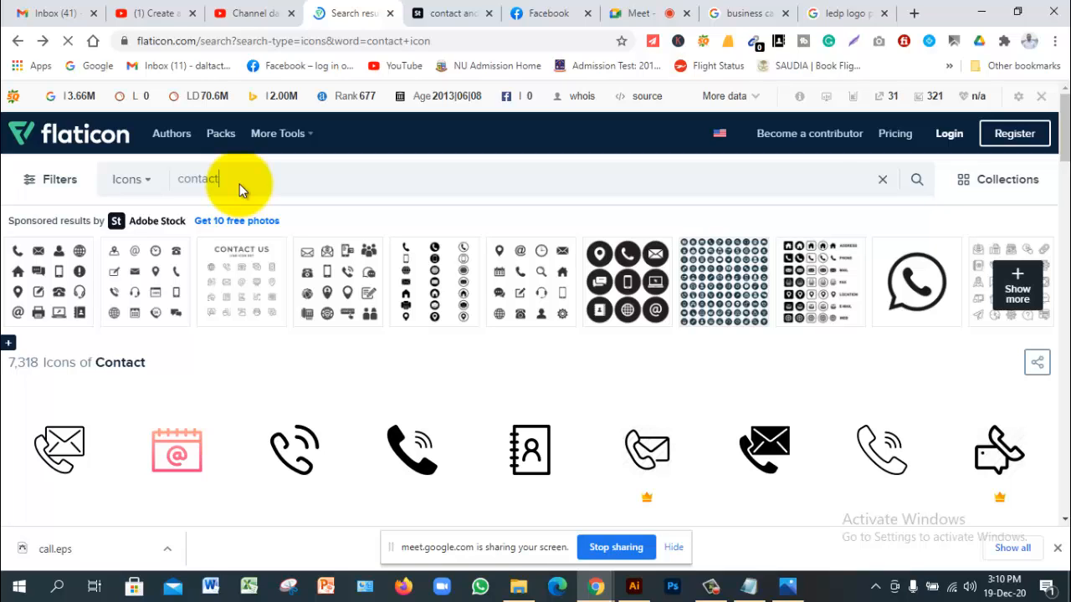
{"action": "key", "text": "alt+Tab"}
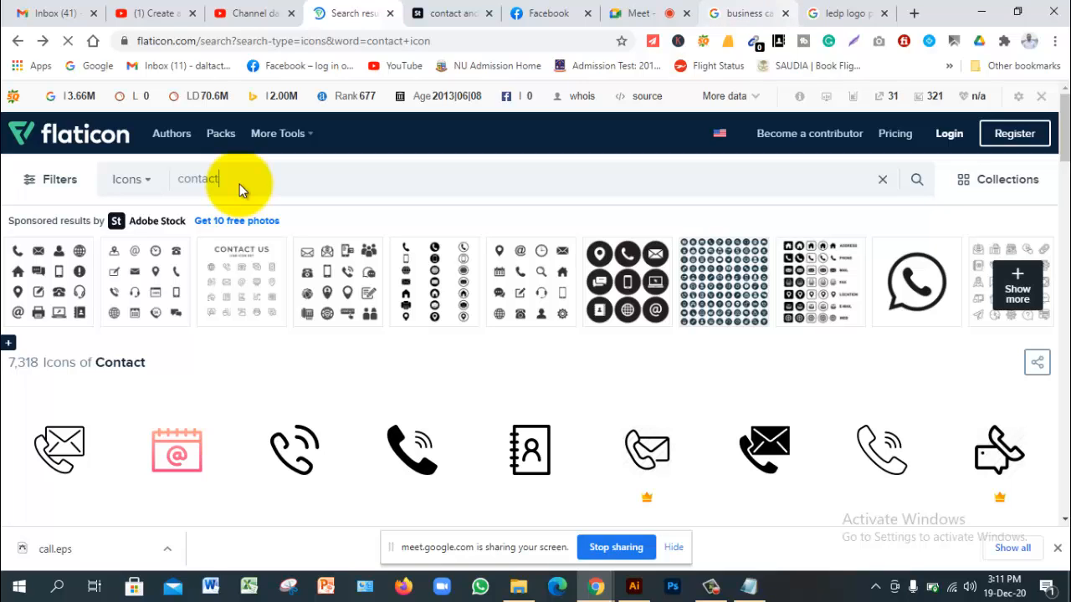
{"action": "left_click", "coordinate": [847, 13]}
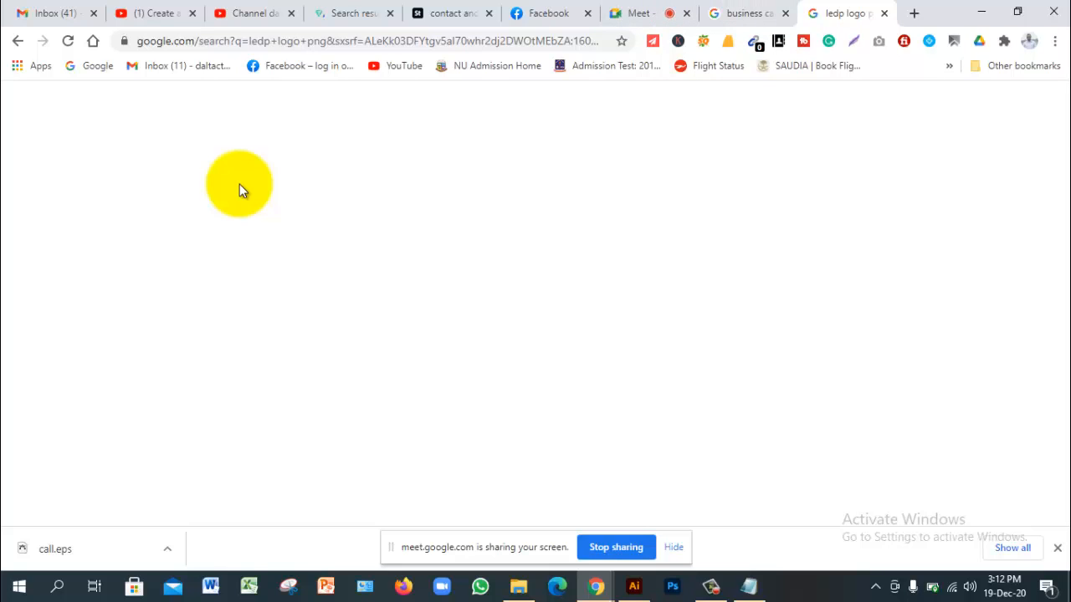
Step: Bring Chrome's Google Meet call tab, presenting the screen to everyone, to the front
{"action": "key", "text": "F10"}
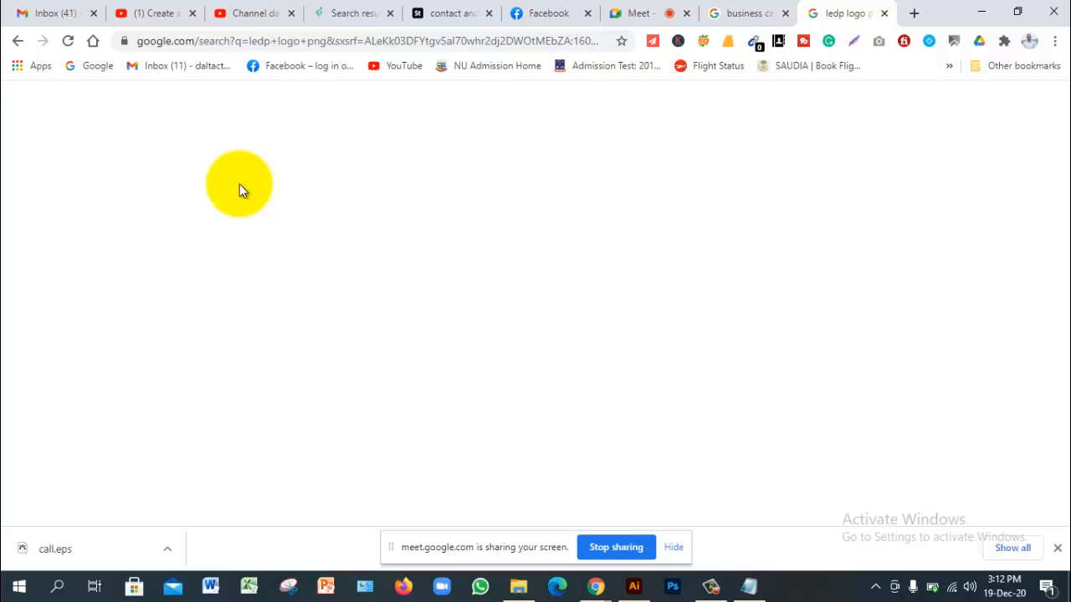
{"action": "key", "text": "ctrl+shift+Tab"}
{"action": "key", "text": "ctrl+shift+Tab"}
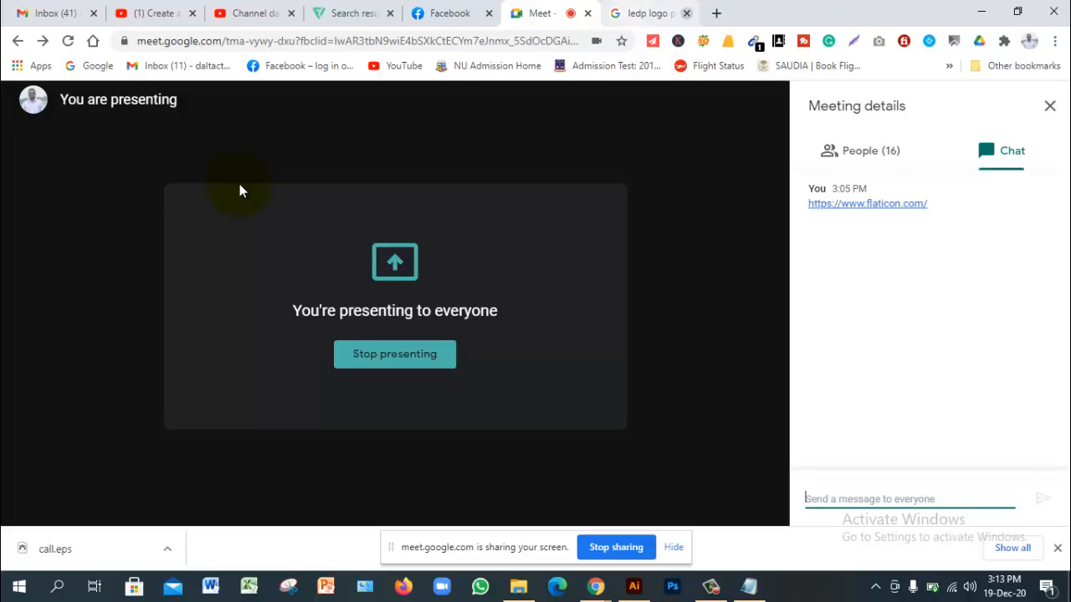
Step: Close the 'ledp logo' tab and go back to the Flaticon 'contact' icon results
{"action": "left_click", "coordinate": [686, 12]}
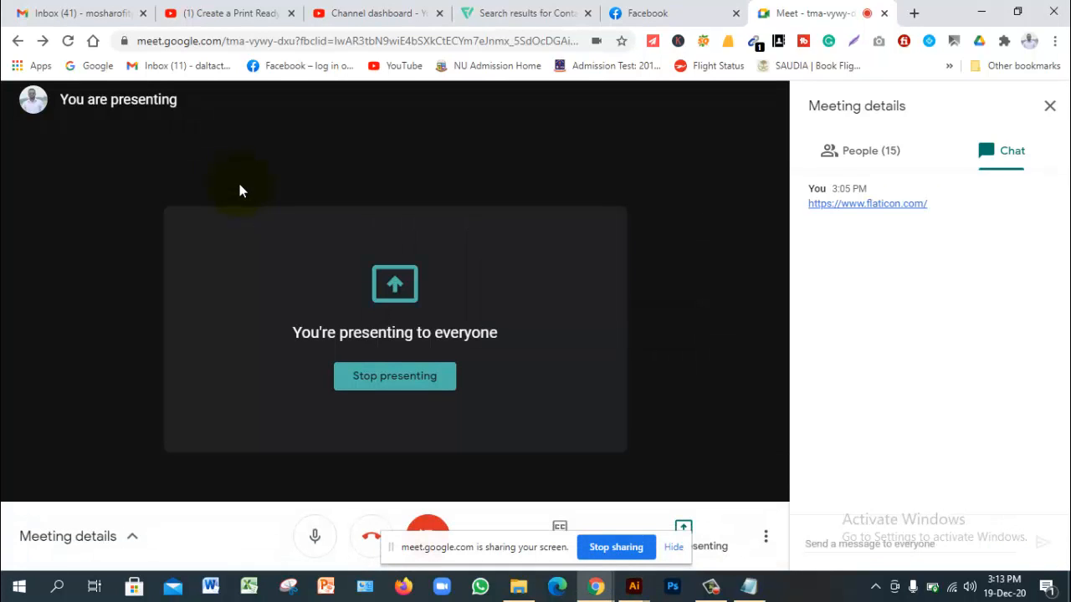
{"action": "left_click", "coordinate": [546, 15]}
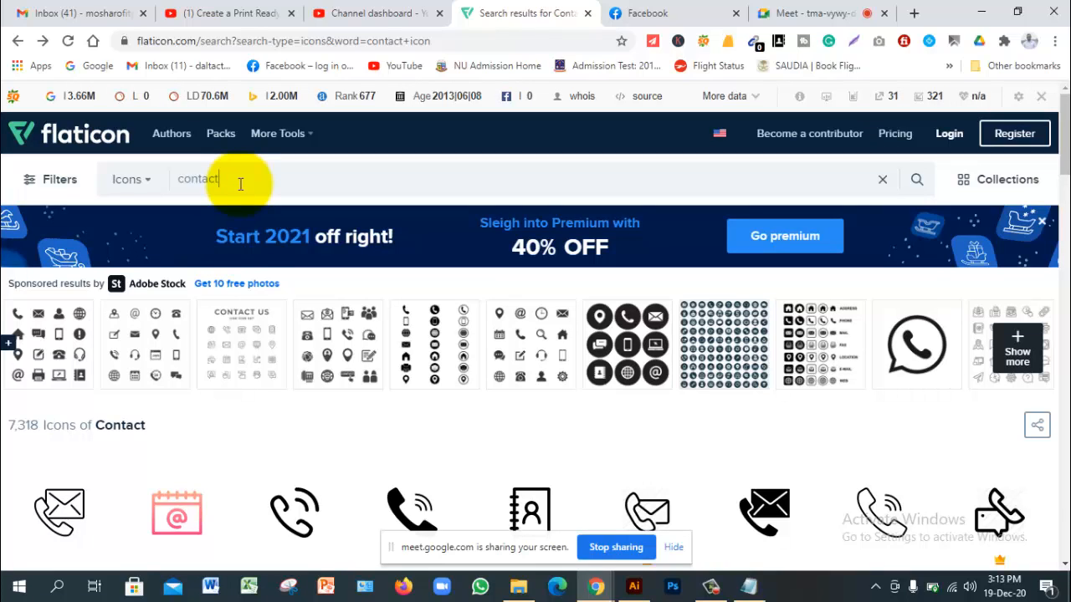
Step: Replace the Flaticon search term with 'world map' and run the search
{"action": "key", "text": "ctrl+a"}
{"action": "key", "text": "BackSpace"}
{"action": "type", "text": "wolr"}
{"action": "key", "text": "BackSpace"}
{"action": "type", "text": "rl"}
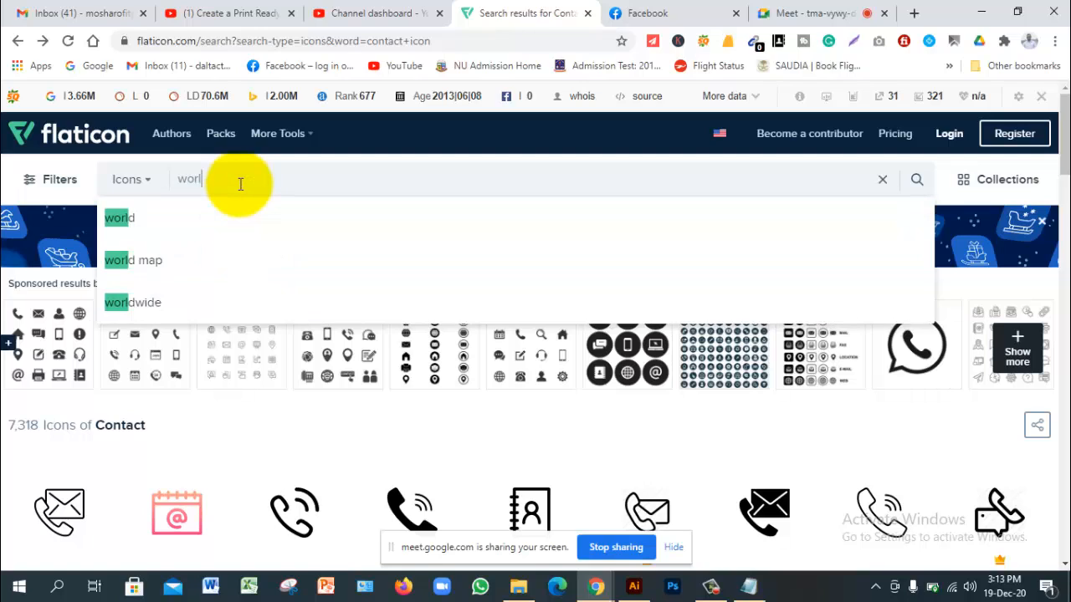
{"action": "type", "text": "d m"}
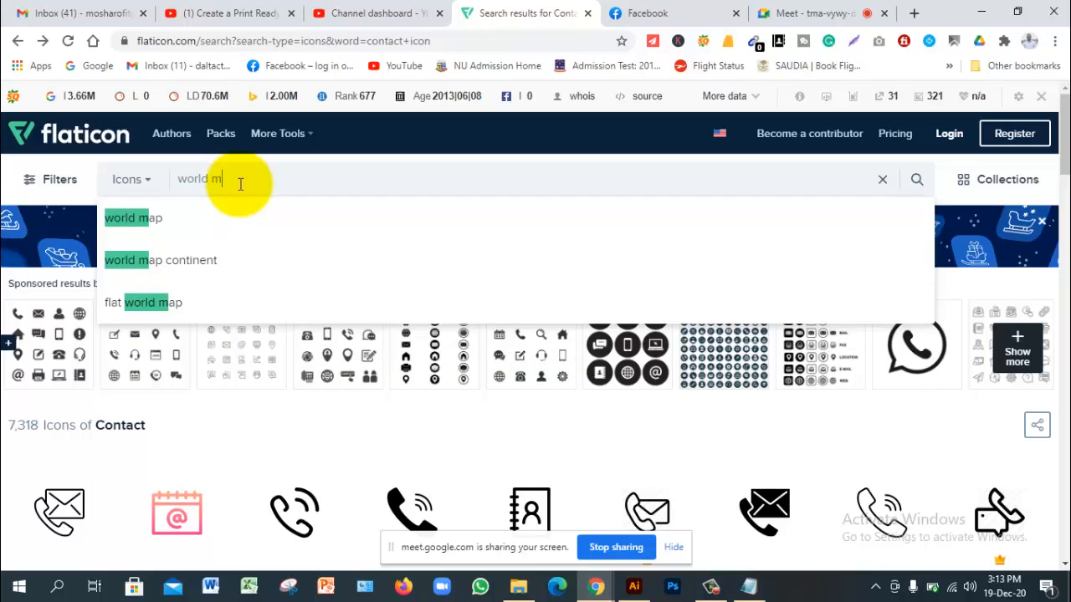
{"action": "type", "text": "ap"}
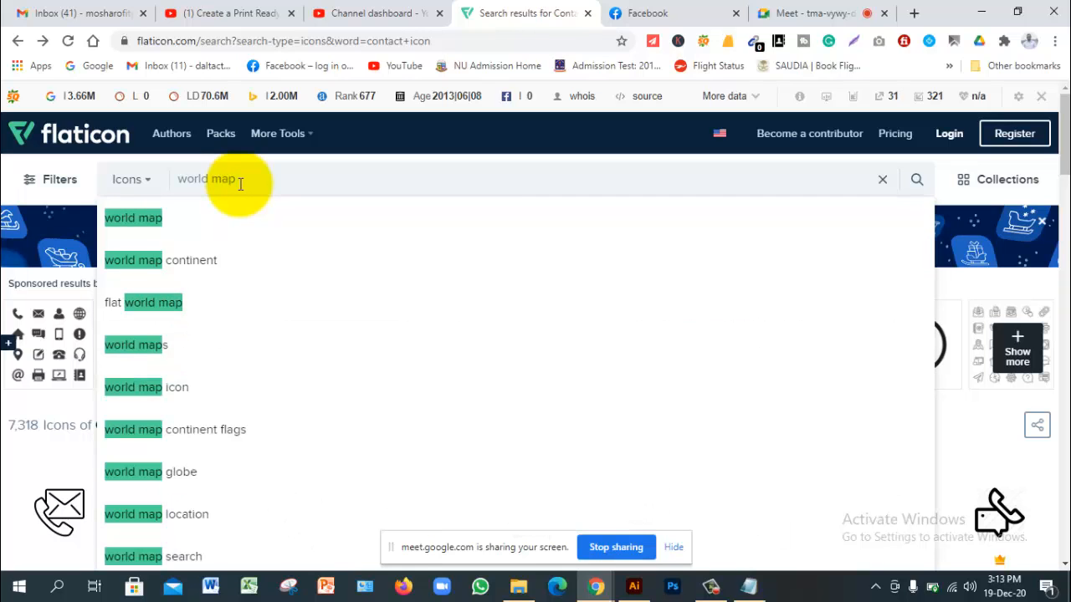
{"action": "key", "text": "Return"}
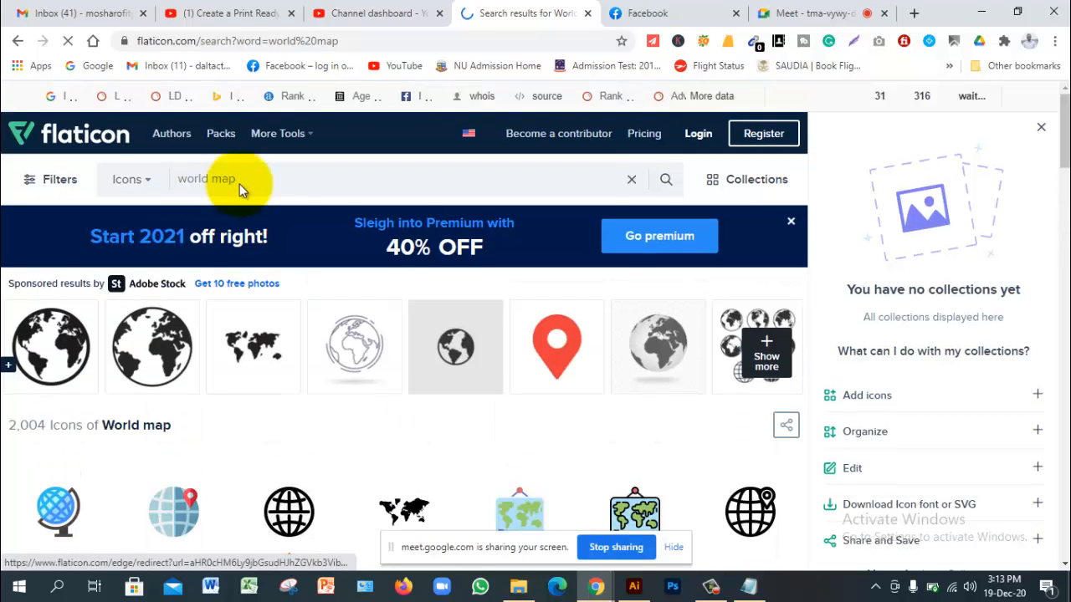
Step: Browse the world map icon results, then start a new blank browser tab
{"action": "scroll", "coordinate": [238, 191], "scroll_direction": "down", "scroll_amount": 2}
{"action": "scroll", "coordinate": [238, 191], "scroll_direction": "down", "scroll_amount": 3}
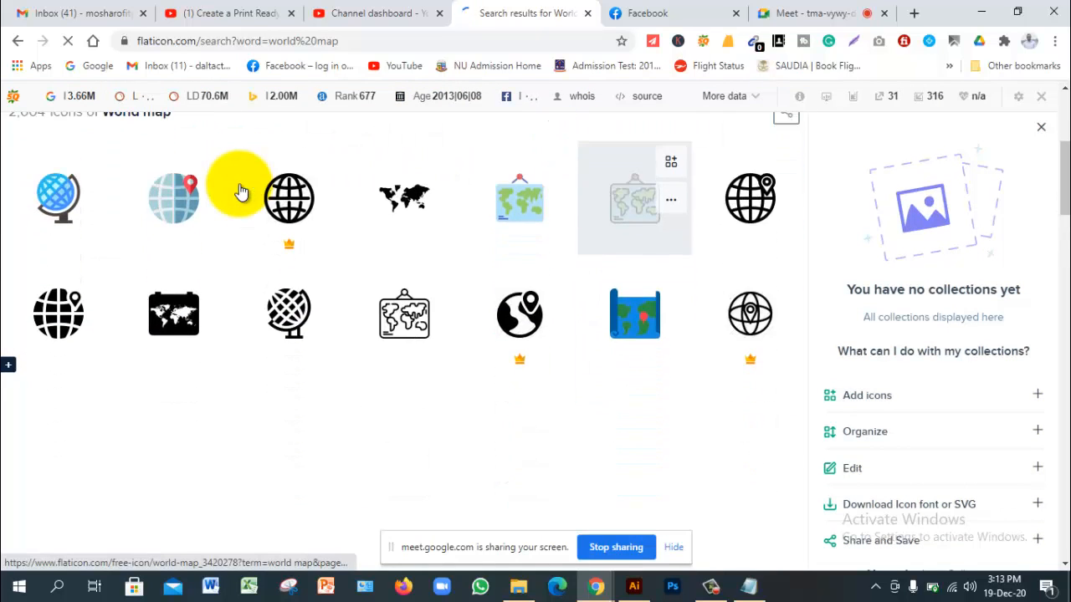
{"action": "scroll", "coordinate": [238, 191], "scroll_direction": "up", "scroll_amount": 2}
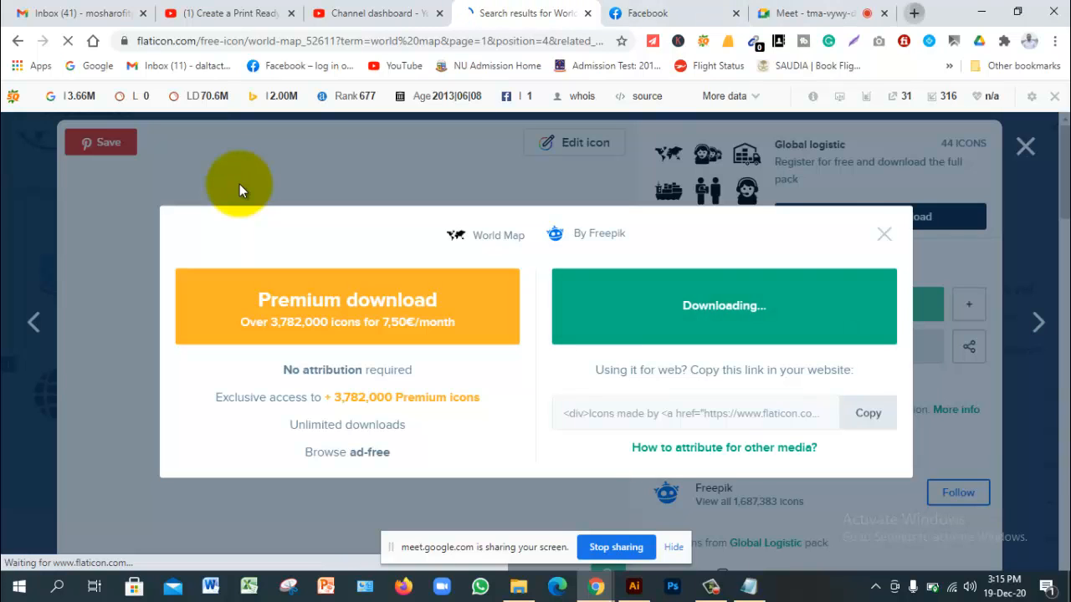
{"action": "key", "text": "ctrl+t"}
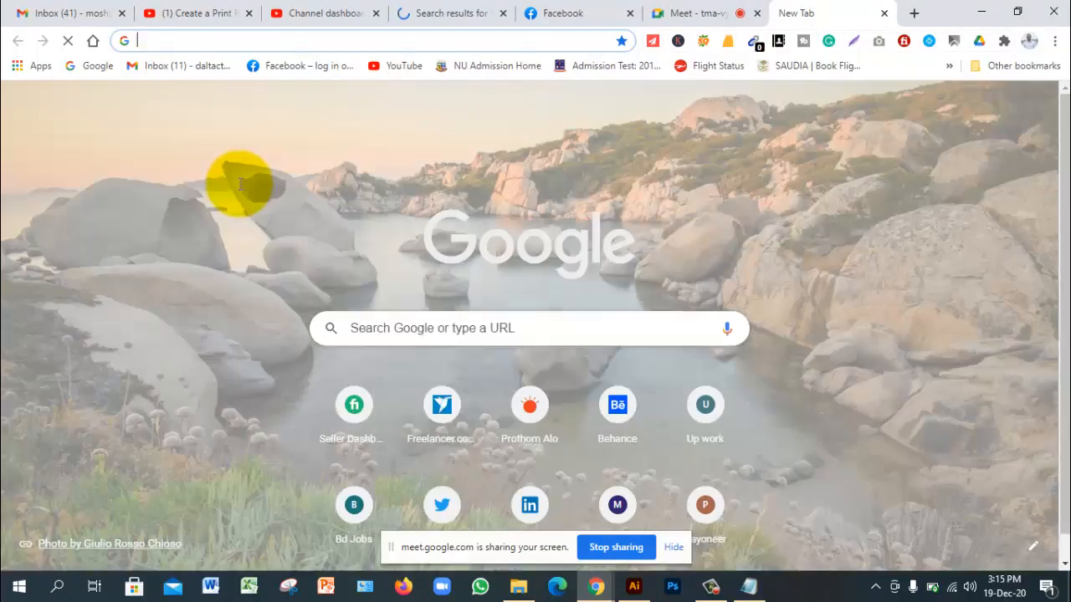
Step: Search Google for 'world map png vector' using the suggestion list
{"action": "key", "text": "Tab"}
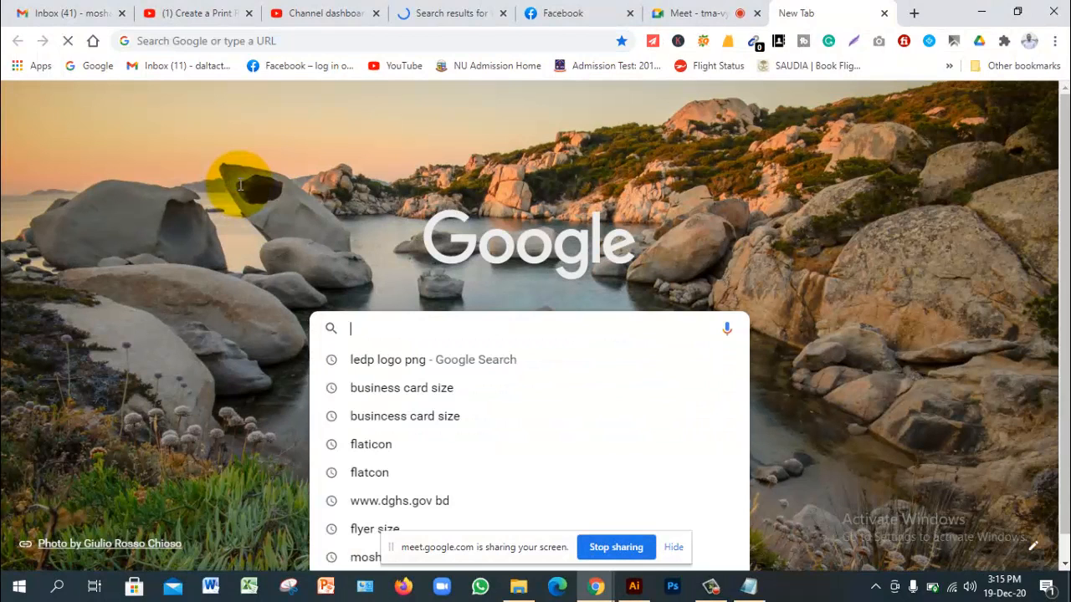
{"action": "type", "text": "wro"}
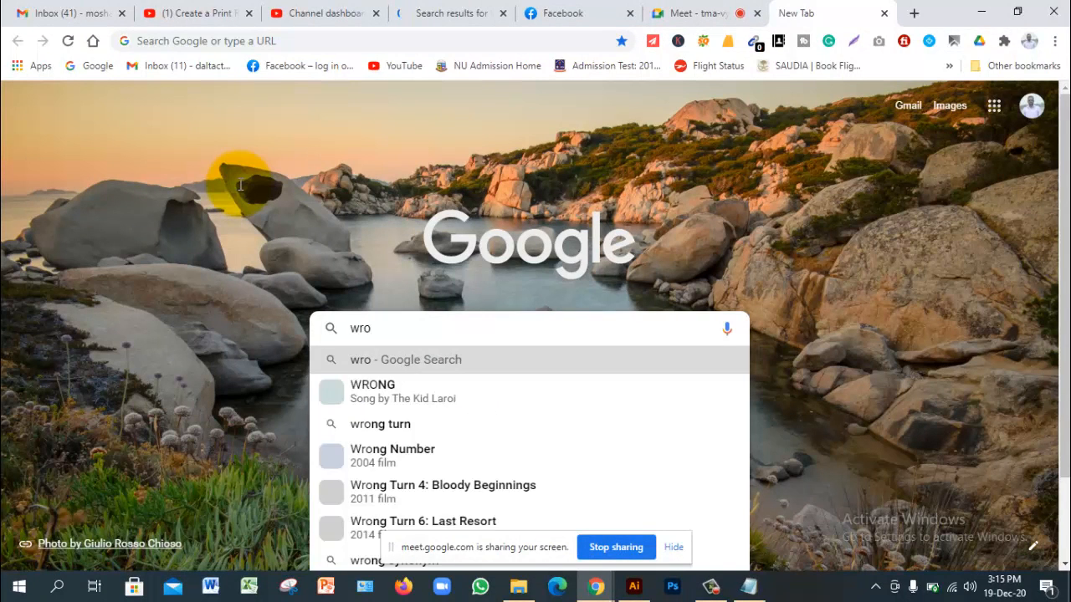
{"action": "key", "text": "BackSpace"}
{"action": "key", "text": "BackSpace"}
{"action": "type", "text": "o"}
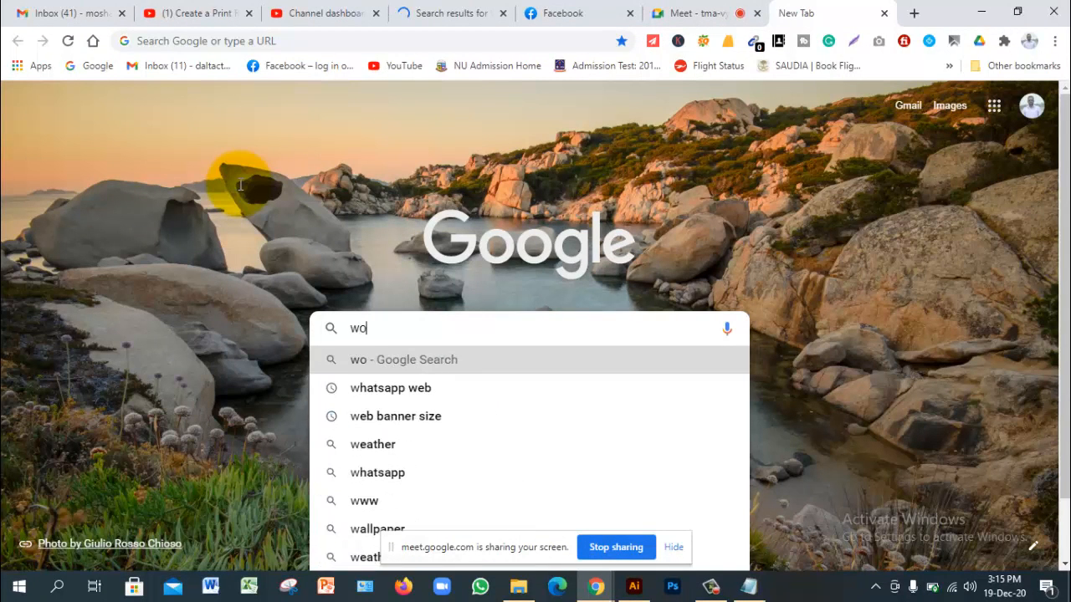
{"action": "type", "text": "rld map pn"}
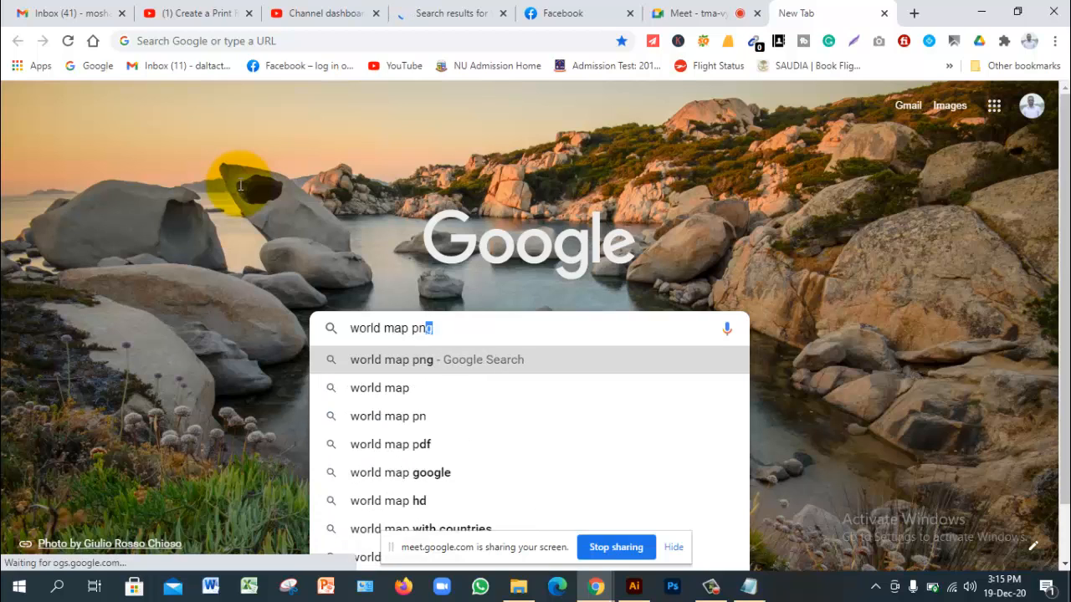
{"action": "type", "text": "g"}
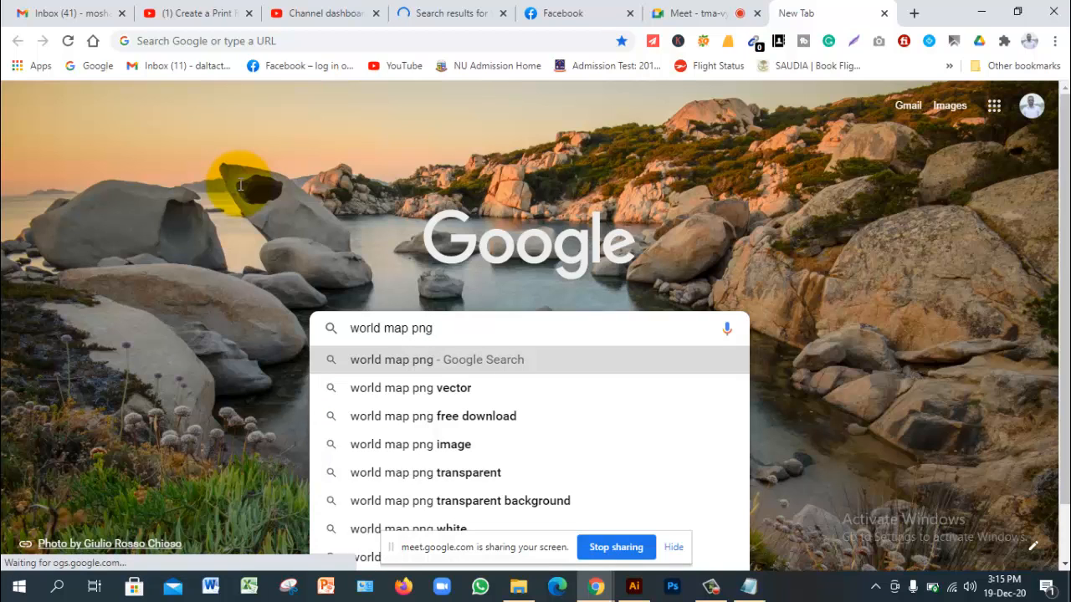
{"action": "key", "text": "Down"}
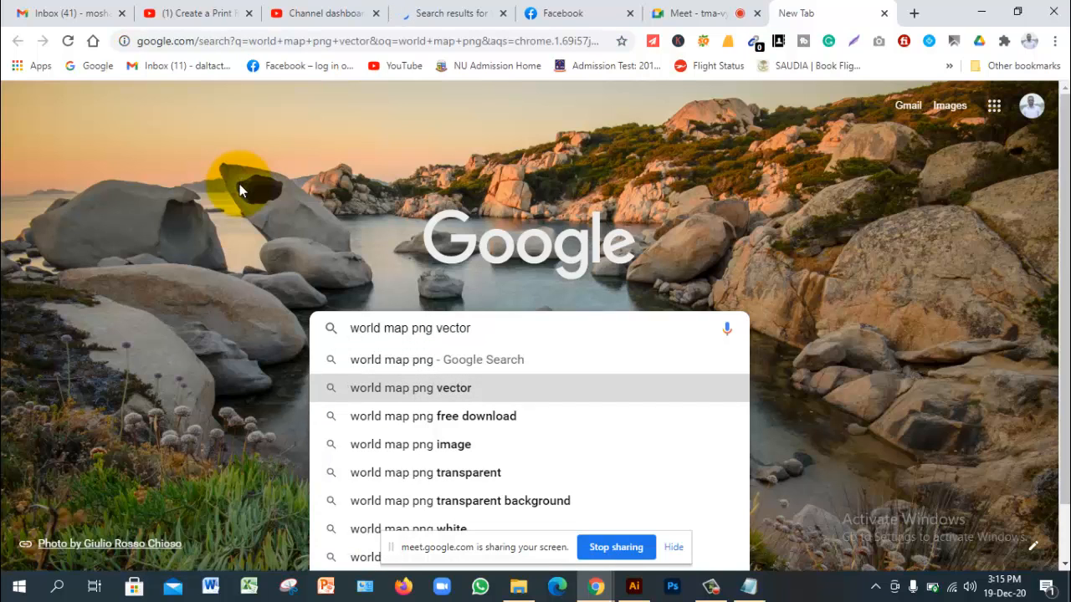
{"action": "key", "text": "Return"}
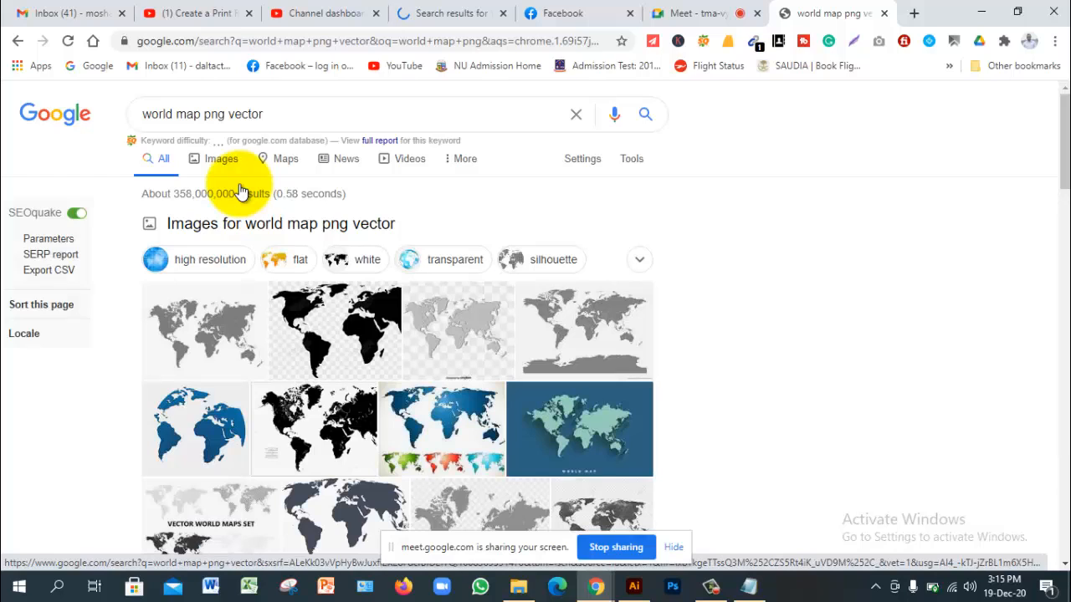
Step: Switch to image results and preview the black Lovepik world map (860 × 446)
{"action": "left_click", "coordinate": [240, 191]}
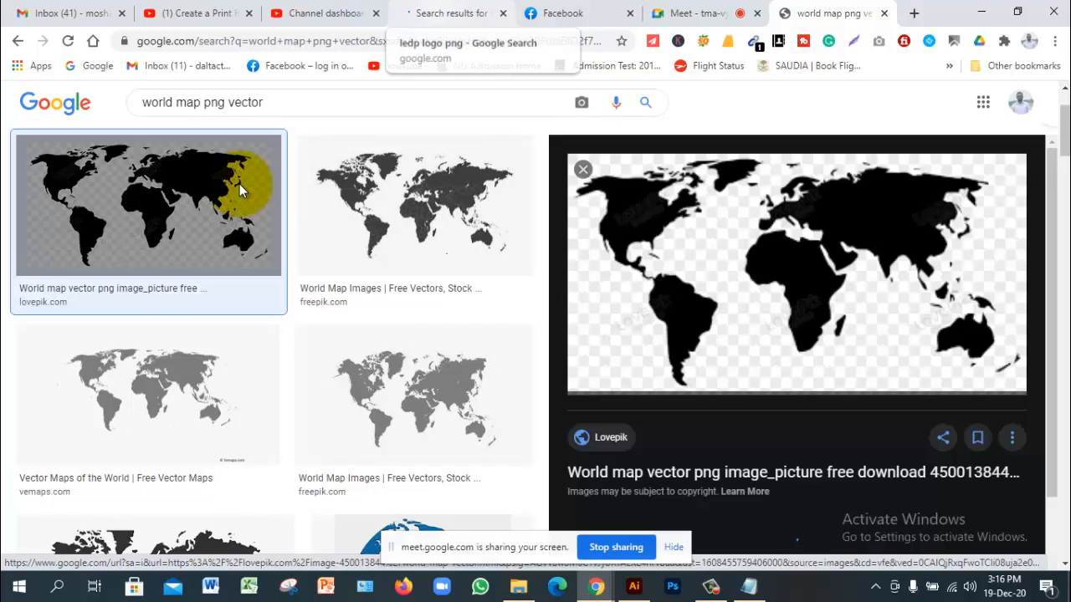
{"action": "left_click", "coordinate": [468, 13]}
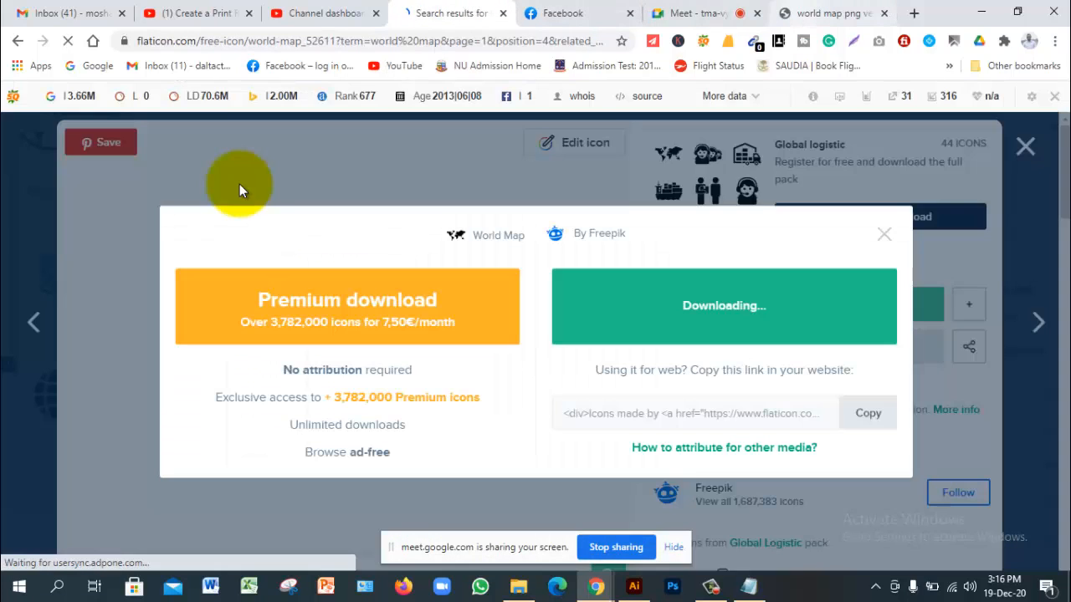
{"action": "key", "text": "ctrl+Tab"}
{"action": "key", "text": "ctrl+Tab"}
{"action": "key", "text": "ctrl+Tab"}
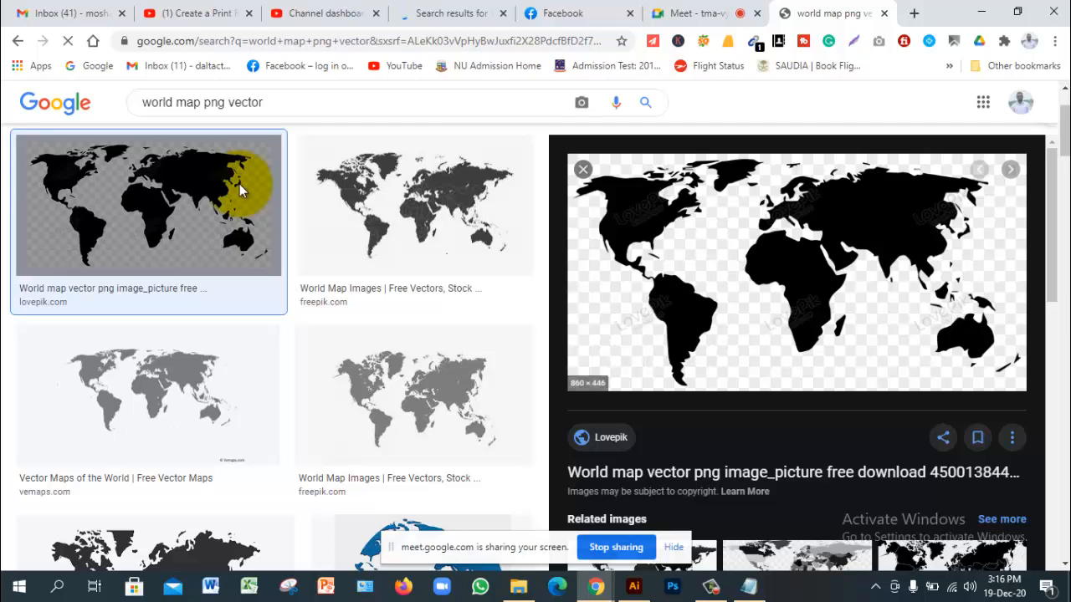
Step: Save the Lovepik map as 'world map.png' in the 47 class folder, then return to Illustrator
{"action": "right_click", "coordinate": [895, 256]}
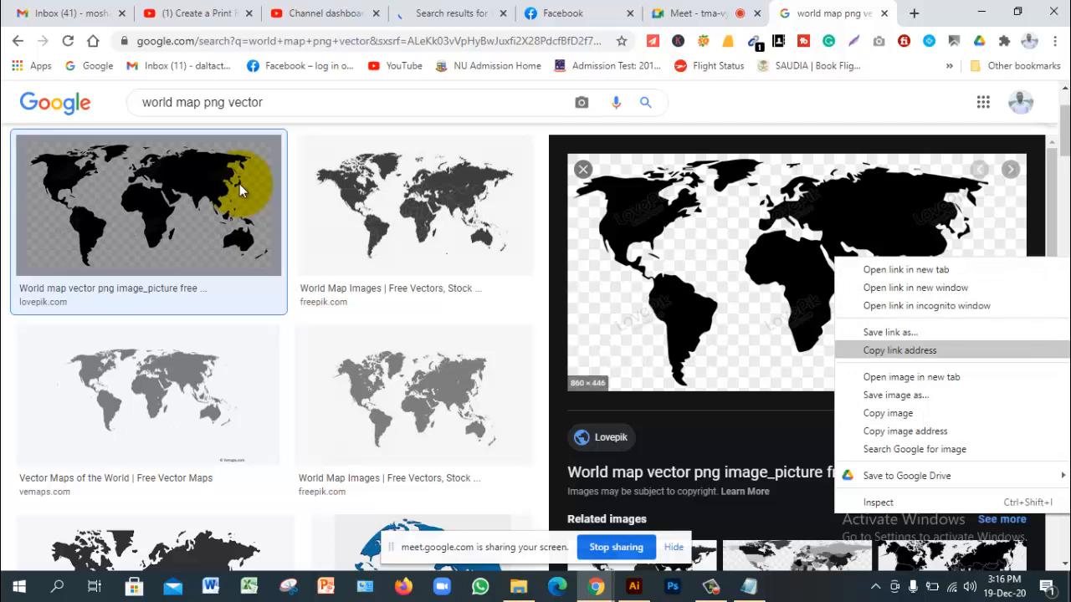
{"action": "left_click", "coordinate": [890, 395]}
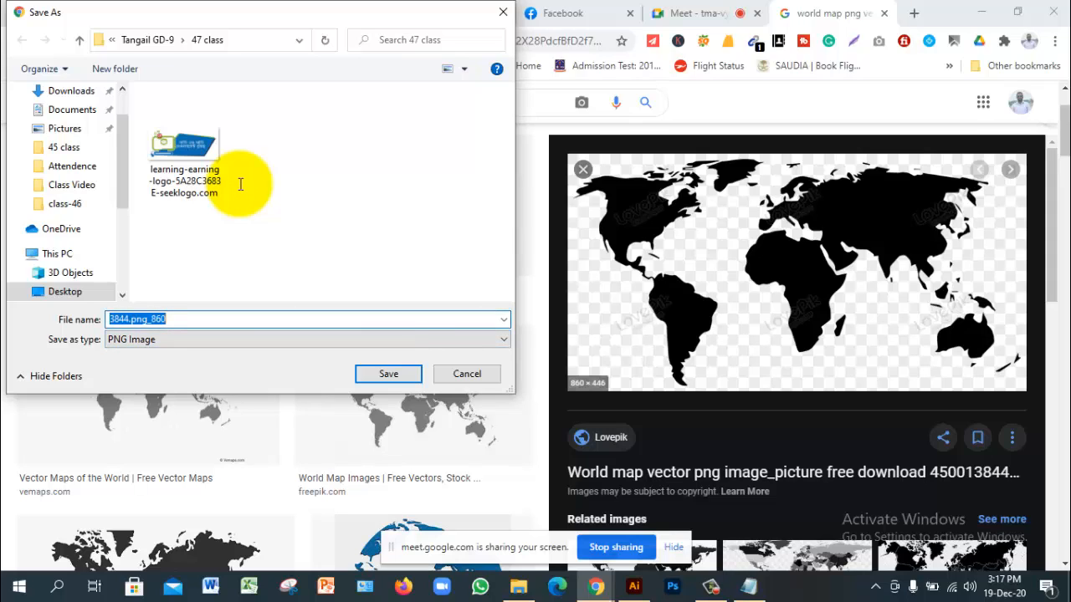
{"action": "type", "text": "word"}
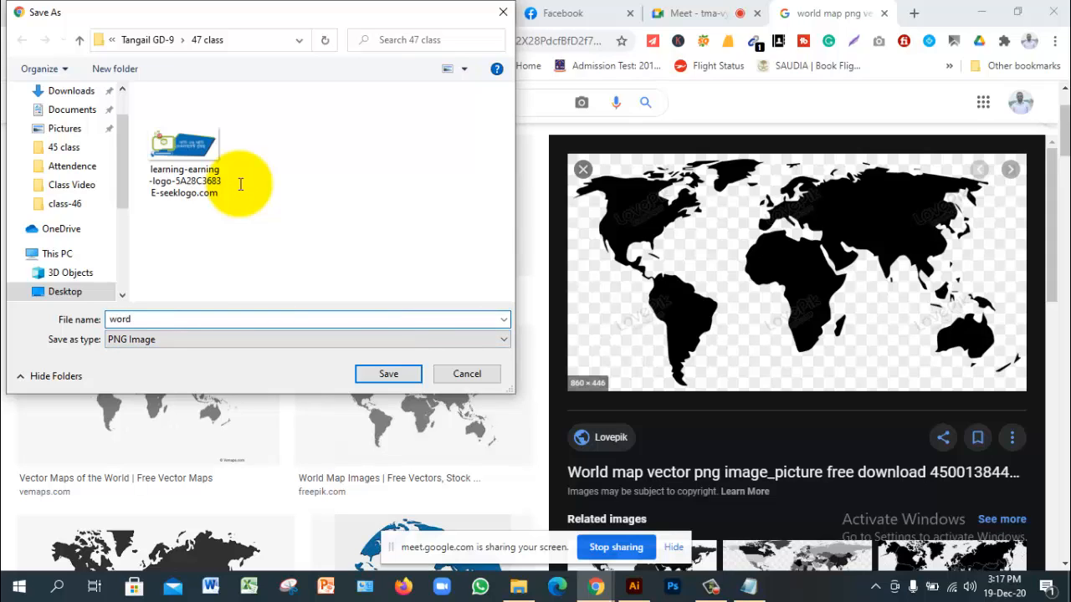
{"action": "key", "text": "BackSpace"}
{"action": "type", "text": "ld map"}
{"action": "key", "text": "Return"}
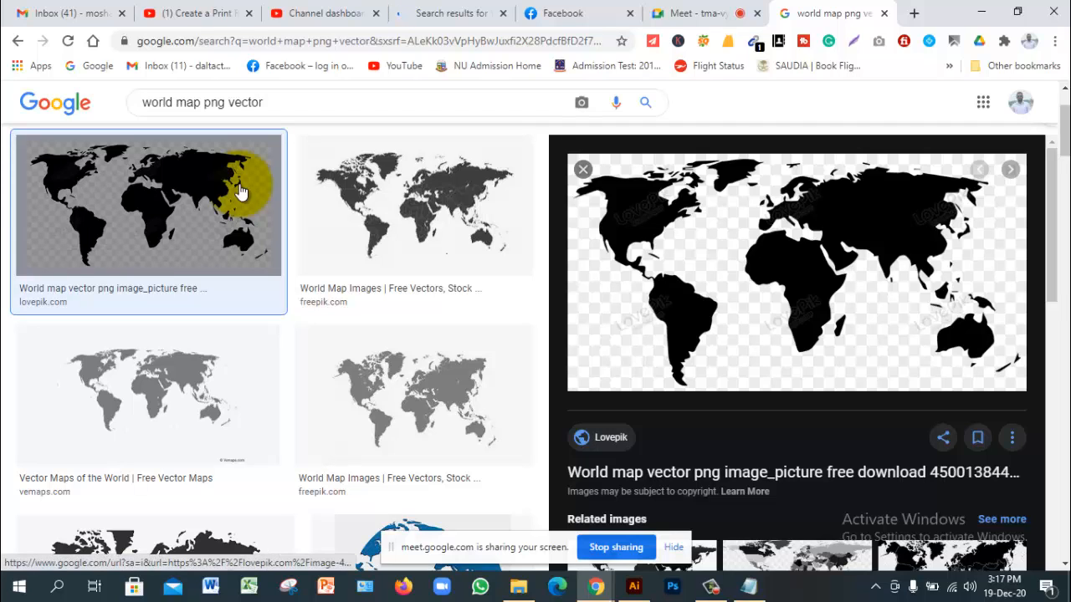
{"action": "mouse_move", "coordinate": [633, 586]}
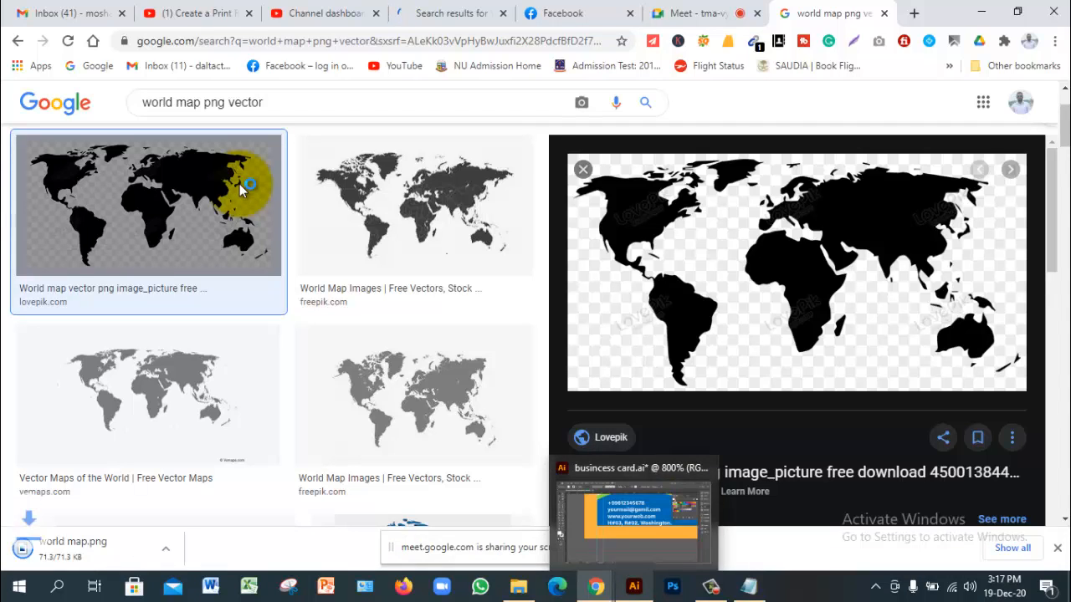
{"action": "left_click", "coordinate": [633, 520]}
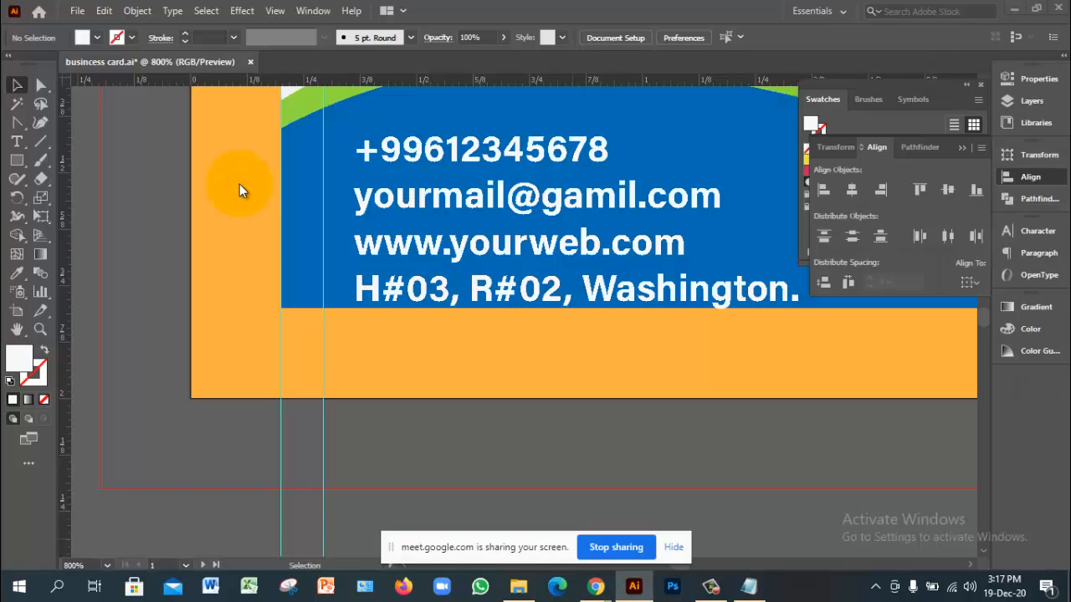
Step: Navigate File Explorer from Desktop > Tangail GD-9 into the 47 class folder to find world map
{"action": "key", "text": "alt+Tab"}
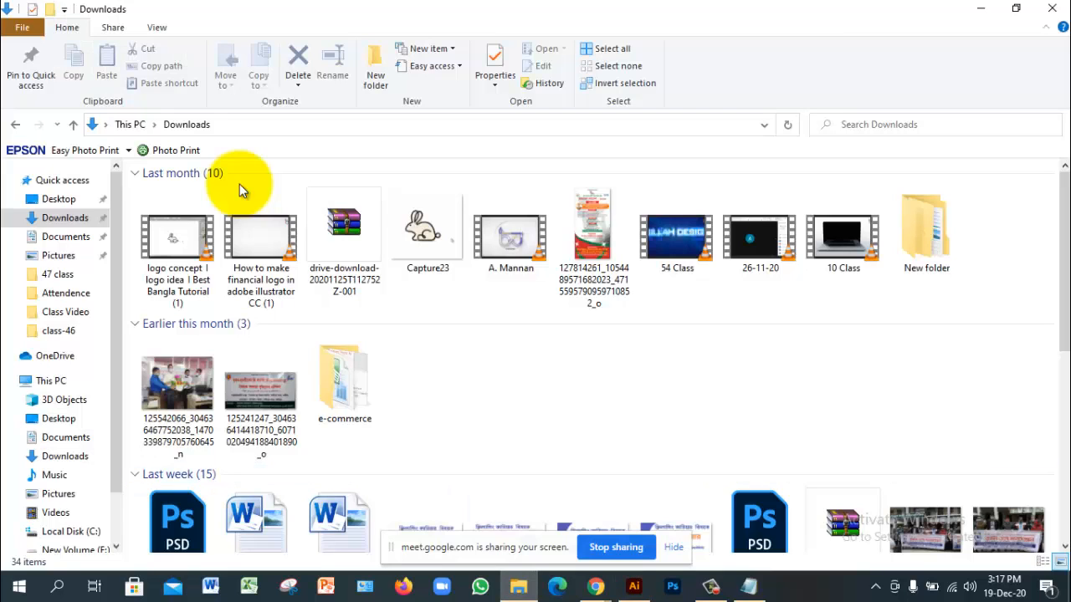
{"action": "scroll", "coordinate": [238, 190], "scroll_direction": "down", "scroll_amount": 5}
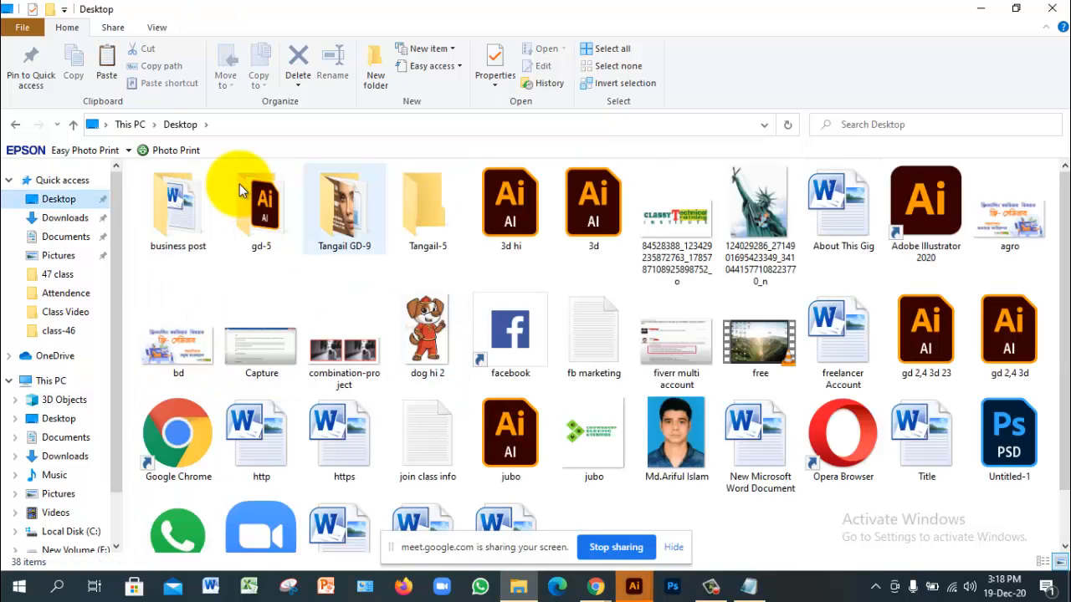
{"action": "left_click", "coordinate": [344, 209]}
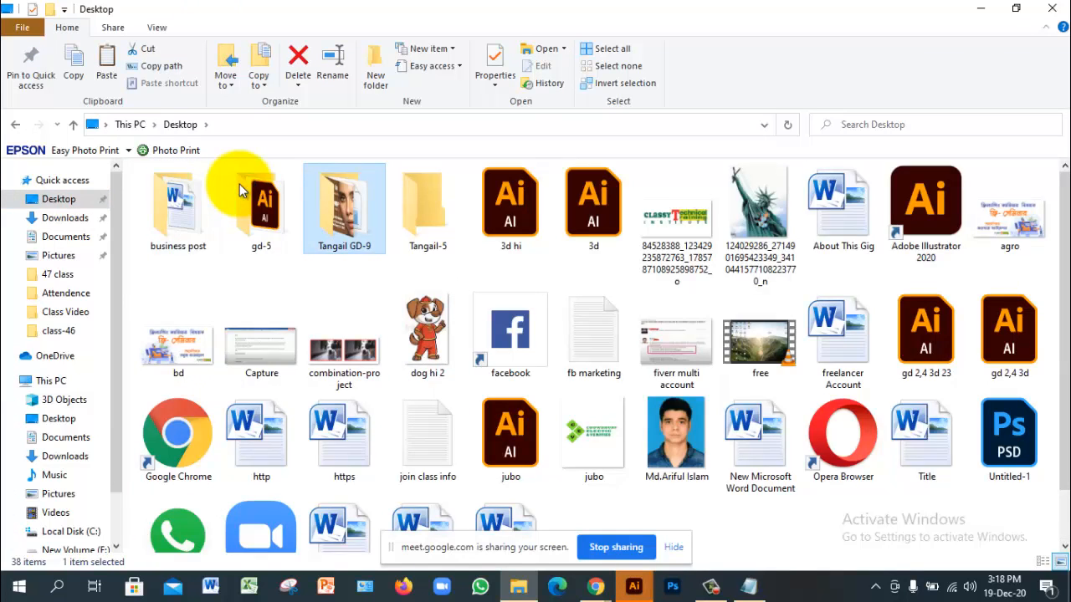
{"action": "double_click", "coordinate": [344, 210]}
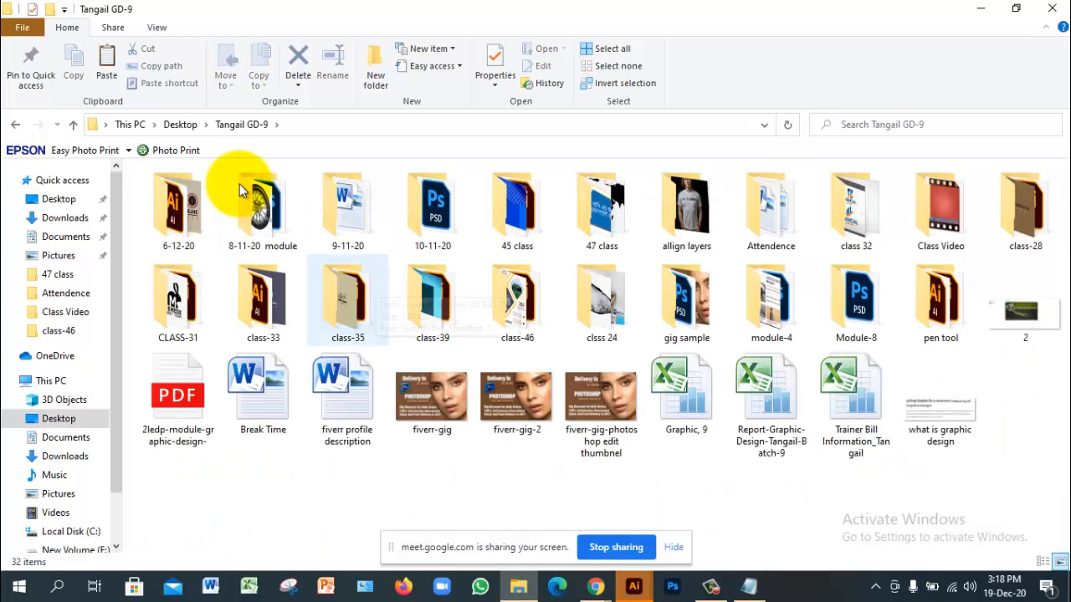
{"action": "double_click", "coordinate": [517, 299]}
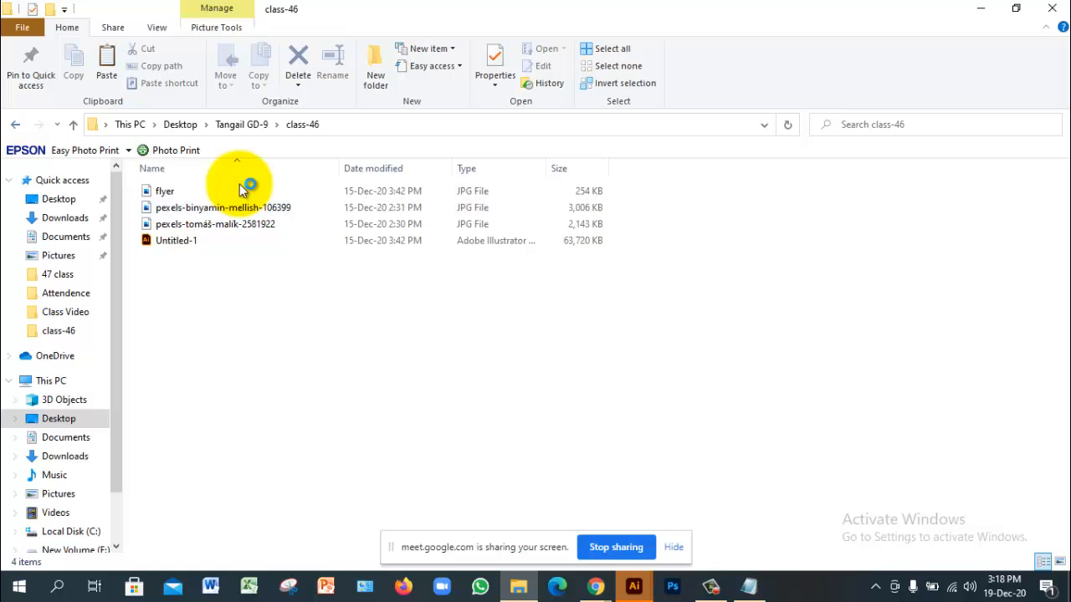
{"action": "key", "text": "alt+Left"}
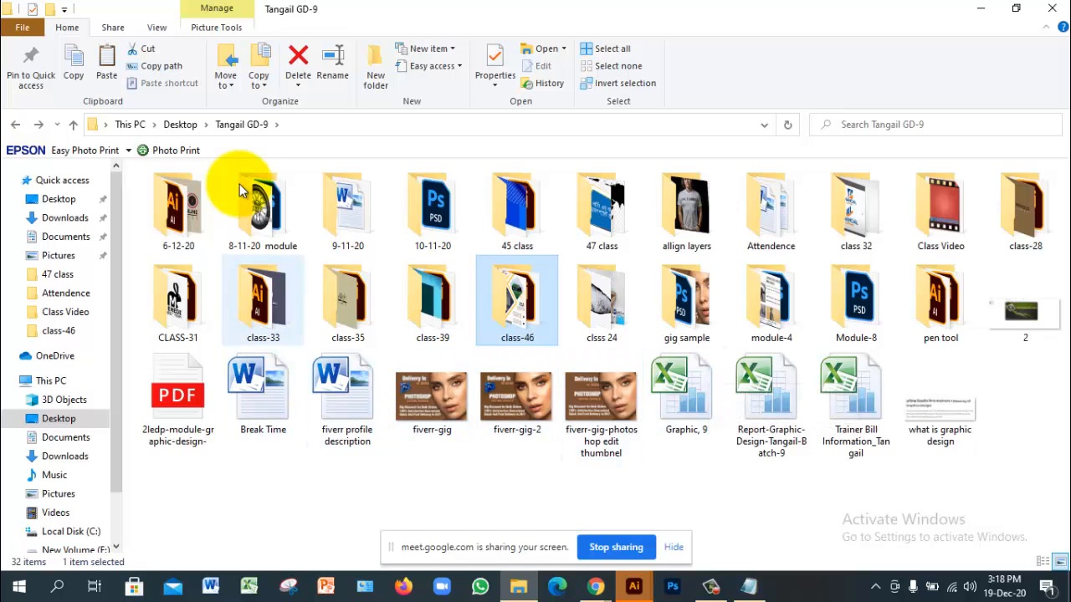
{"action": "key", "text": "Up"}
{"action": "key", "text": "Right"}
{"action": "key", "text": "Return"}
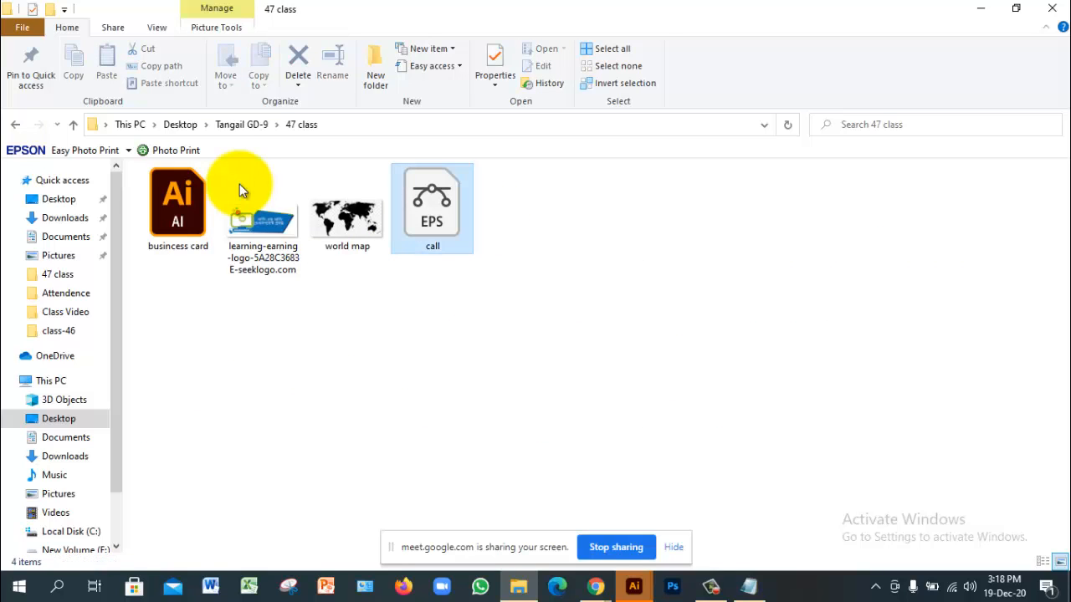
{"action": "key", "text": "Left"}
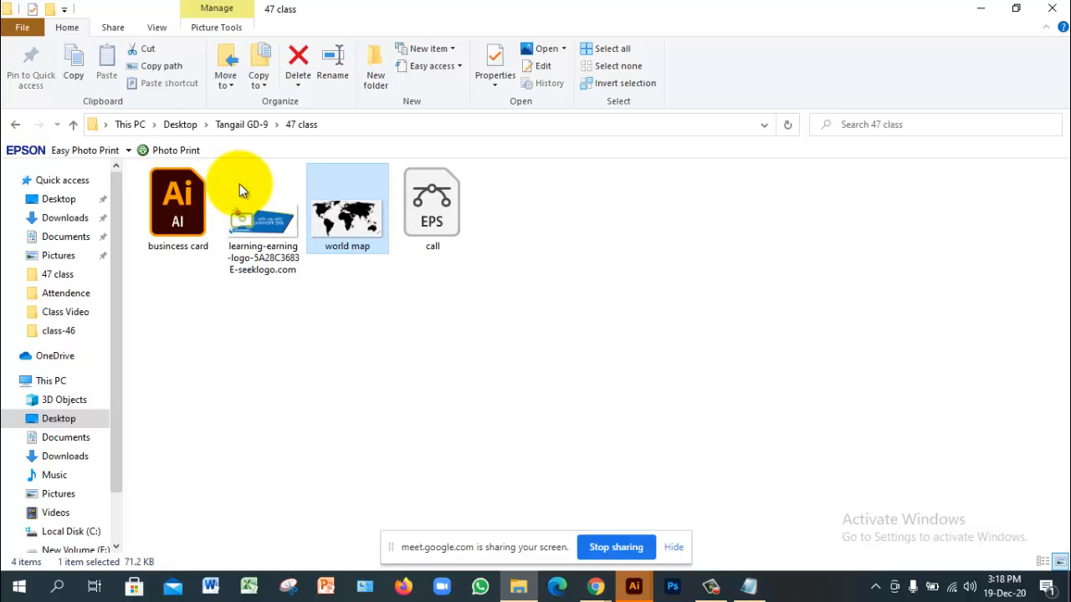
{"action": "left_click", "coordinate": [241, 190]}
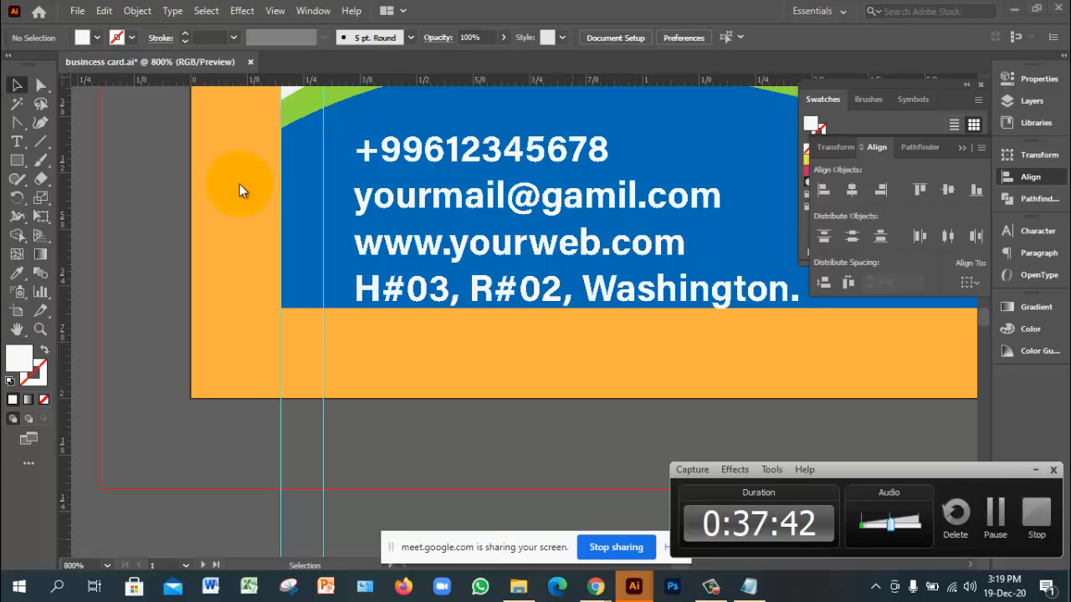
Step: Switch from Illustrator back to the Google Images 'world map png vector' results
{"action": "key", "text": "alt+Tab"}
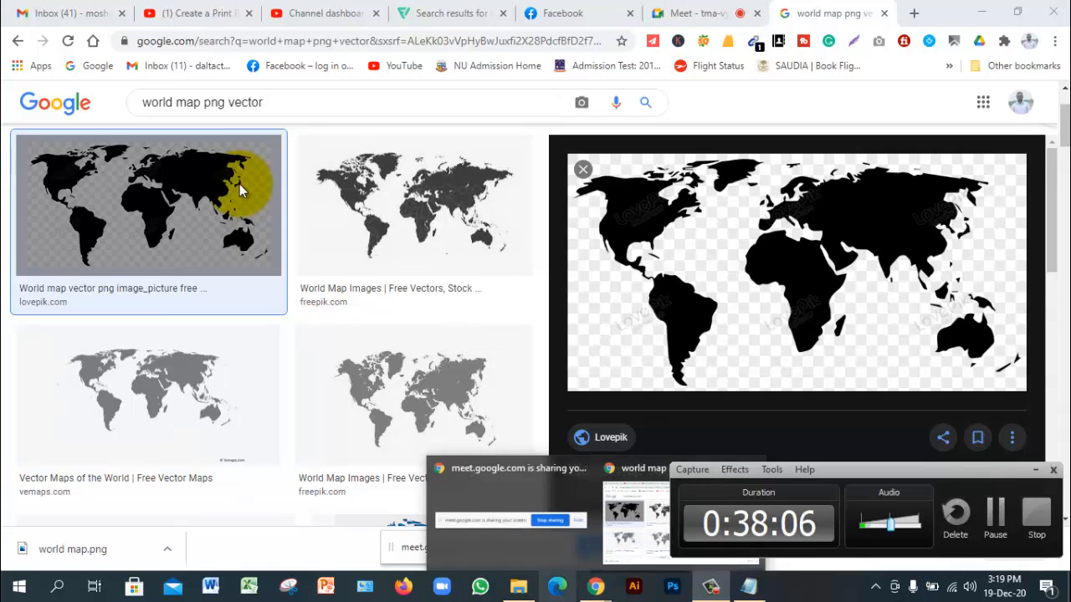
Step: Open the 'busincess card' .ai file from the 47 class folder in File Explorer
{"action": "left_click", "coordinate": [519, 587]}
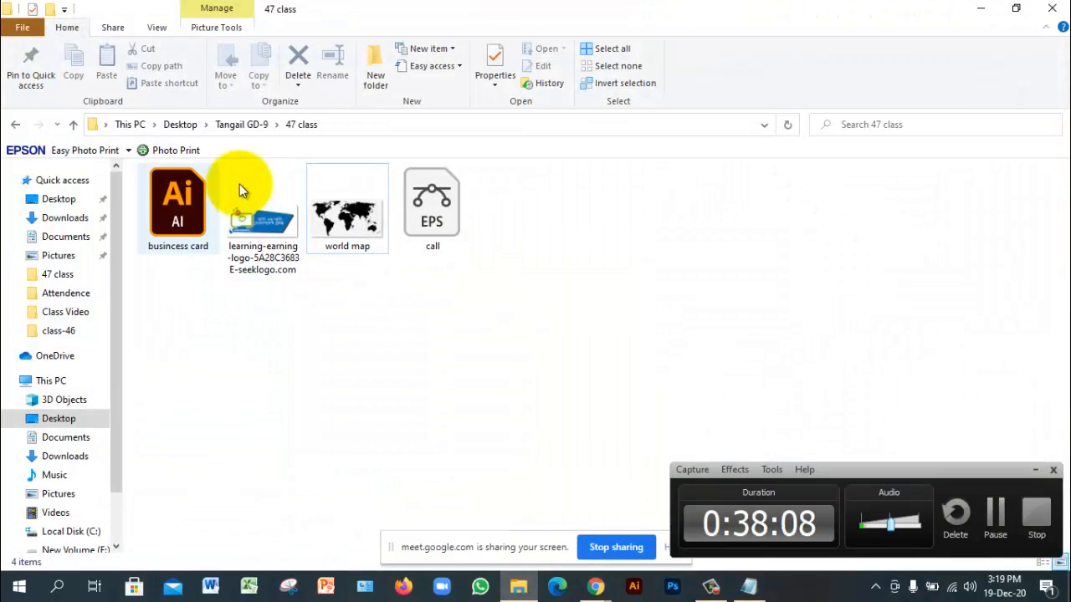
{"action": "double_click", "coordinate": [178, 206]}
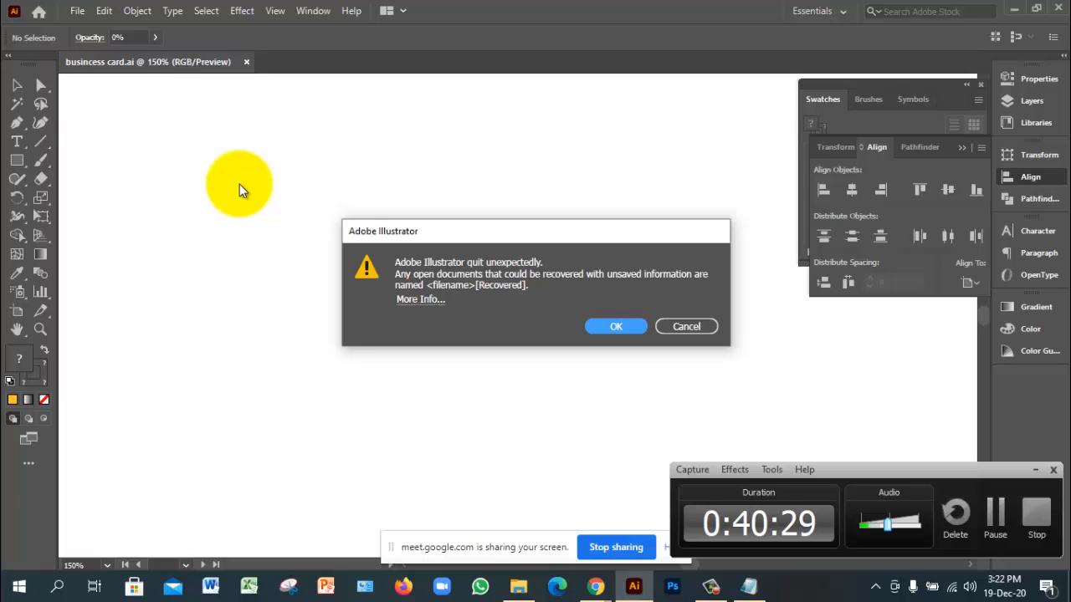
Step: Dismiss Illustrator's crash notice and choose Replace for the missing linked file
{"action": "left_click", "coordinate": [1035, 470]}
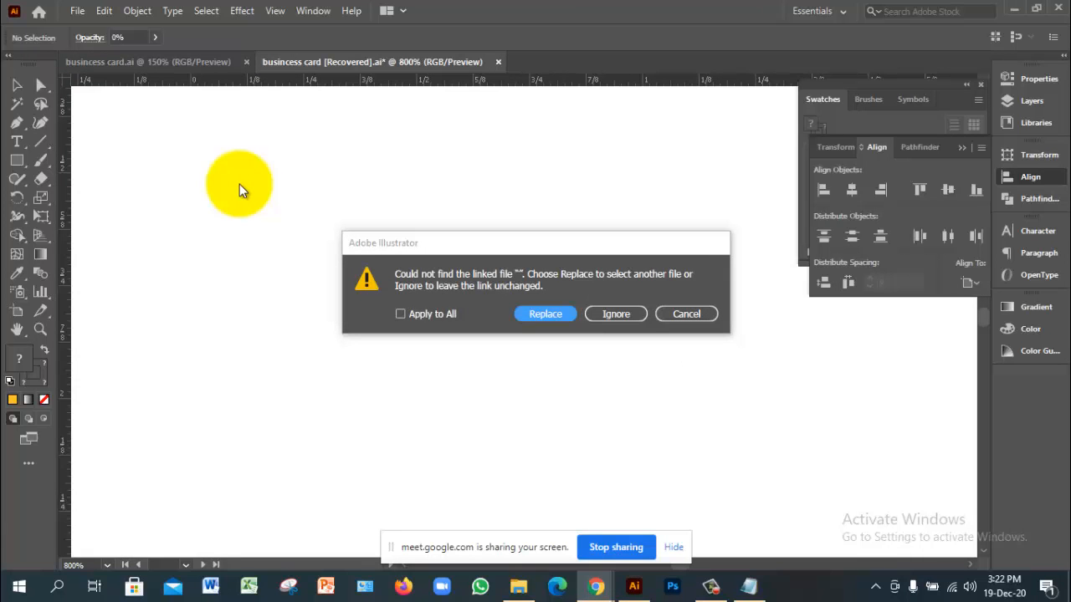
{"action": "key", "text": "Return"}
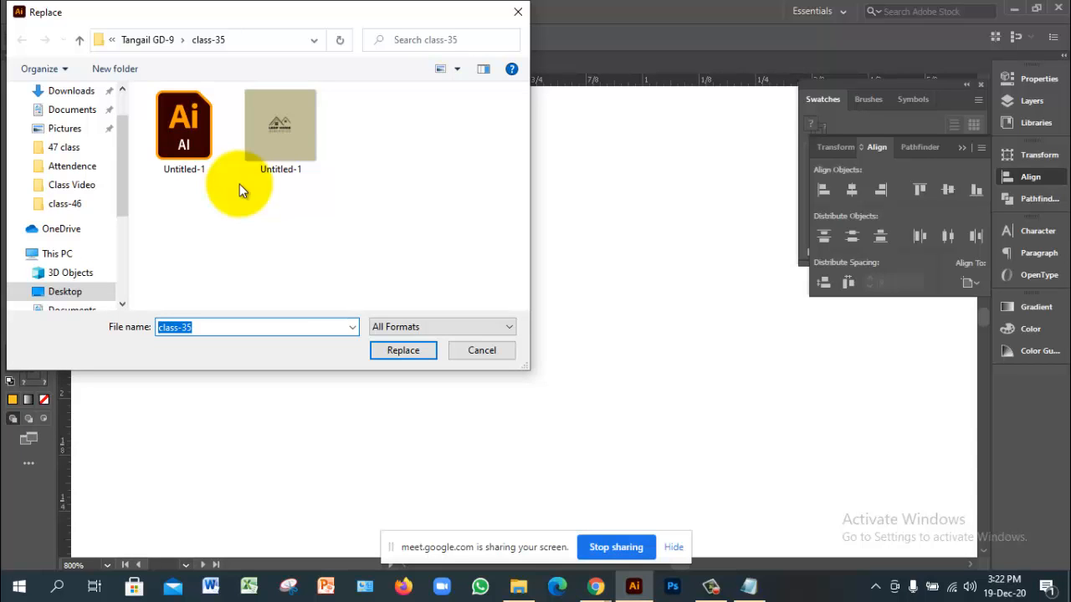
Step: Relink the missing image to the busincess card file in the Tangail GD-9 > 47 class folder
{"action": "key", "text": "alt+Up"}
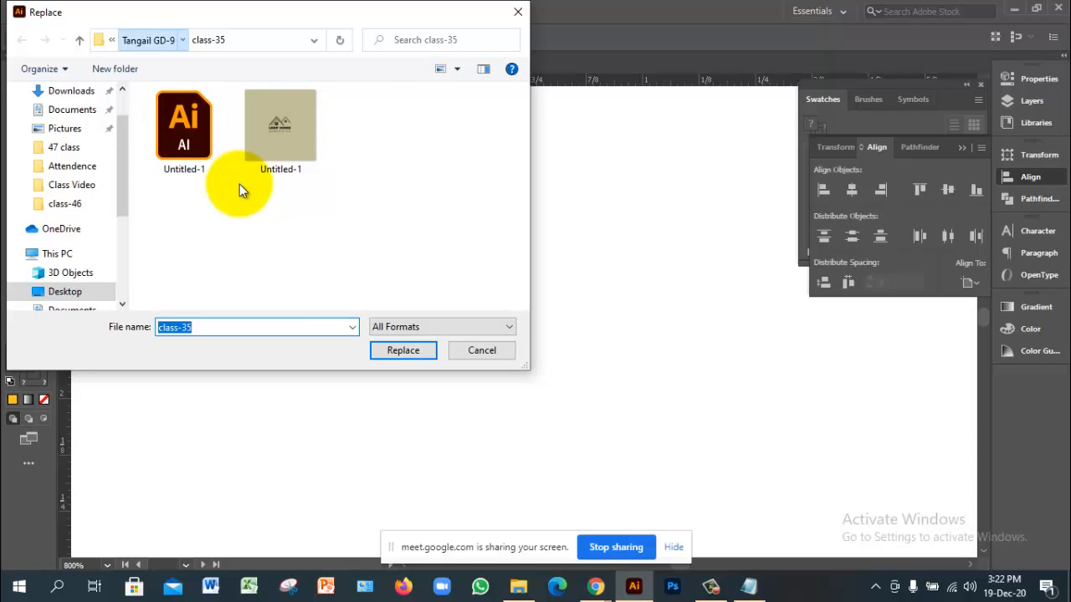
{"action": "scroll", "coordinate": [240, 190], "scroll_direction": "up", "scroll_amount": 2}
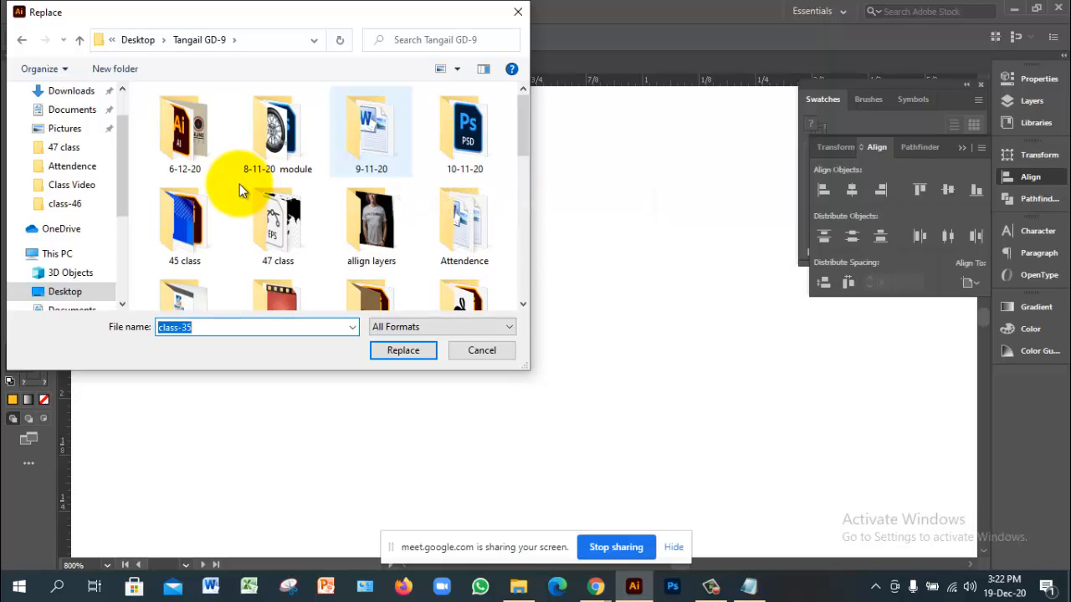
{"action": "scroll", "coordinate": [240, 191], "scroll_direction": "down", "scroll_amount": 3}
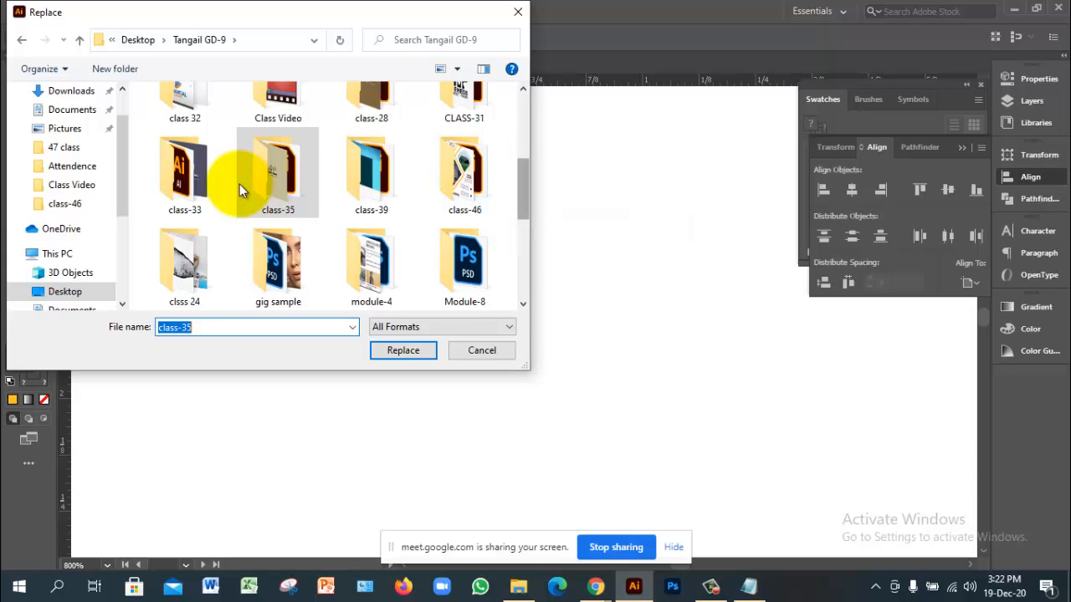
{"action": "scroll", "coordinate": [240, 191], "scroll_direction": "up", "scroll_amount": 3}
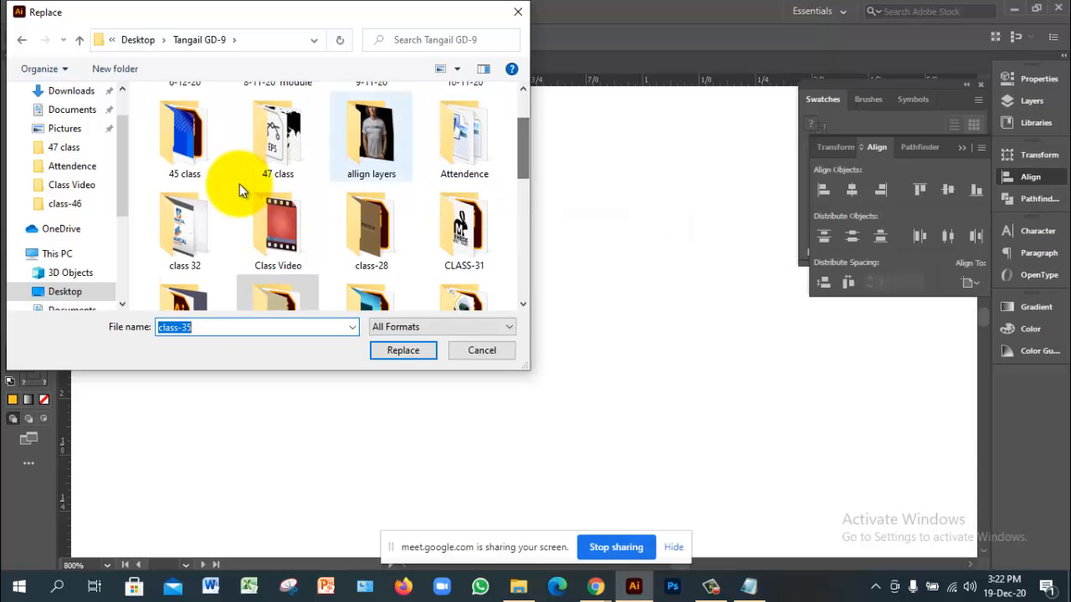
{"action": "double_click", "coordinate": [240, 186]}
{"action": "double_click", "coordinate": [184, 130]}
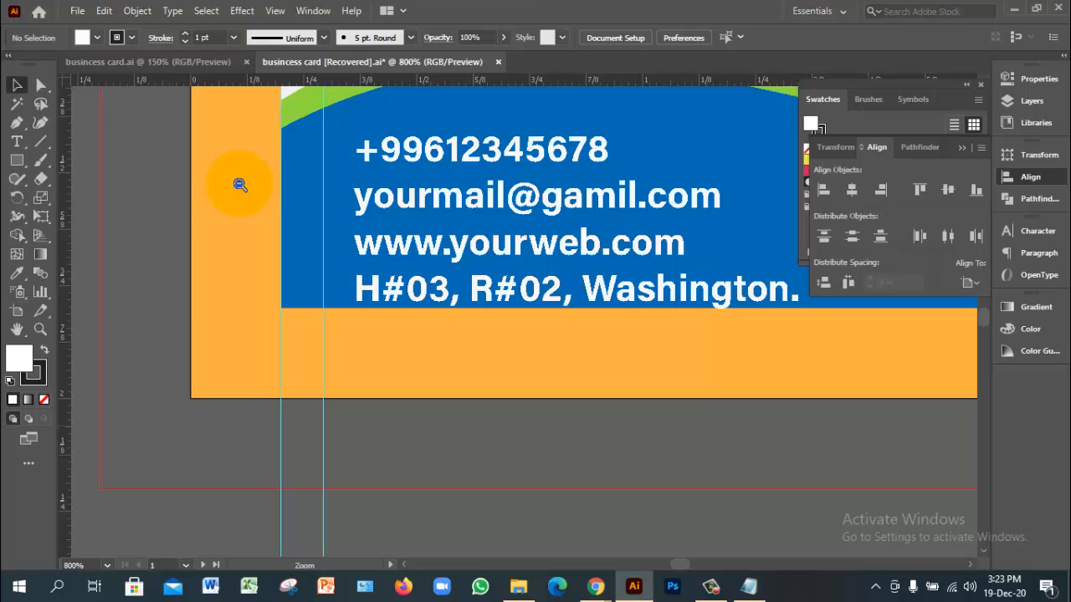
Step: Zoom out from the contact text until the whole recovered card shows, then zoom in slightly
{"action": "left_click", "coordinate": [239, 185], "text": "ctrl+alt"}
{"action": "left_click", "coordinate": [240, 185], "text": "ctrl+alt"}
{"action": "left_click", "coordinate": [240, 185], "text": "ctrl+alt"}
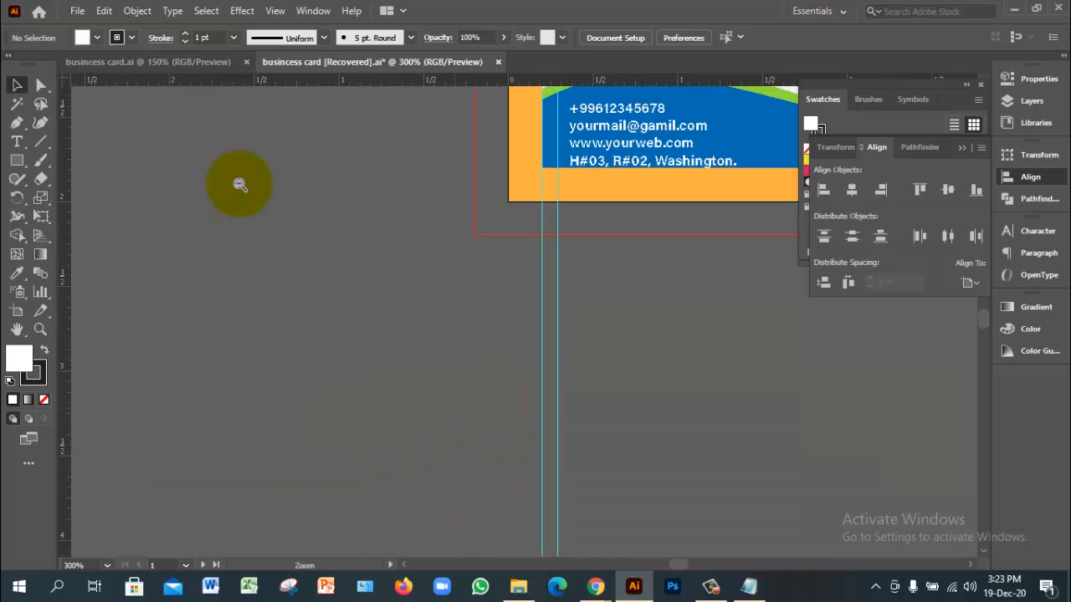
{"action": "key", "text": "space"}
{"action": "left_click", "coordinate": [239, 185], "text": "ctrl+alt"}
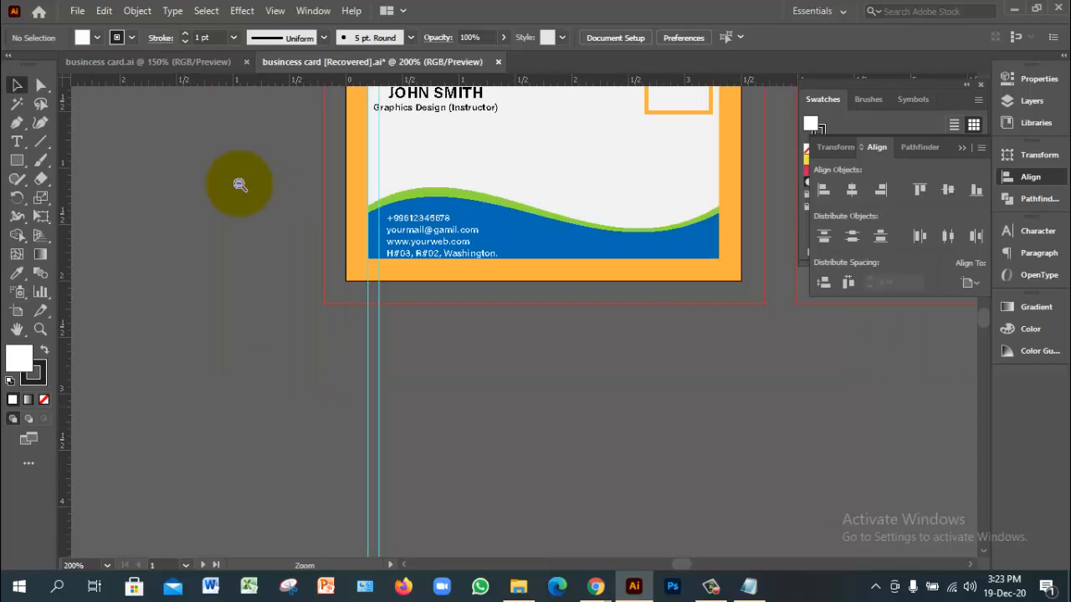
{"action": "left_click", "coordinate": [239, 185], "text": "ctrl+alt"}
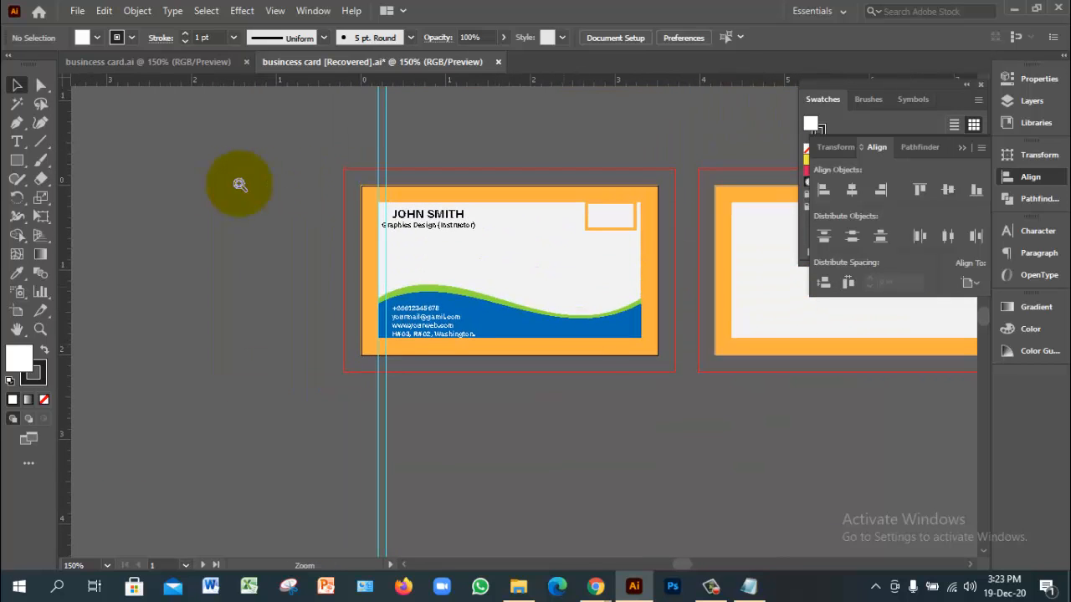
{"action": "left_click", "coordinate": [239, 185], "text": "ctrl"}
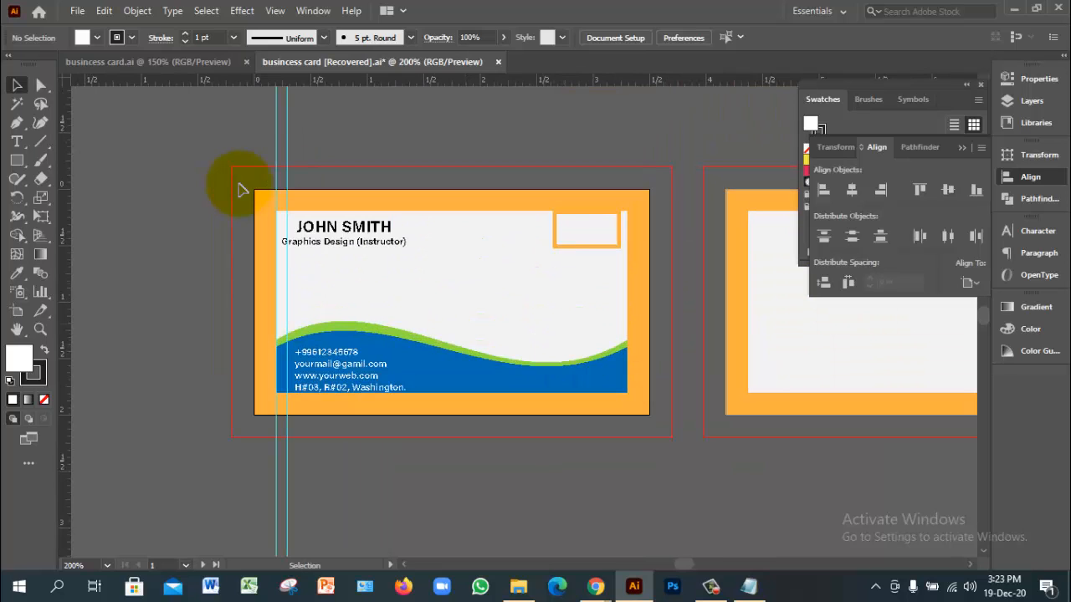
Step: Save the recovered card as busincess card [Recovered].ai in 47 class, then switch to busincess card.ai
{"action": "key", "text": "ctrl"}
{"action": "key", "text": "ctrl+s"}
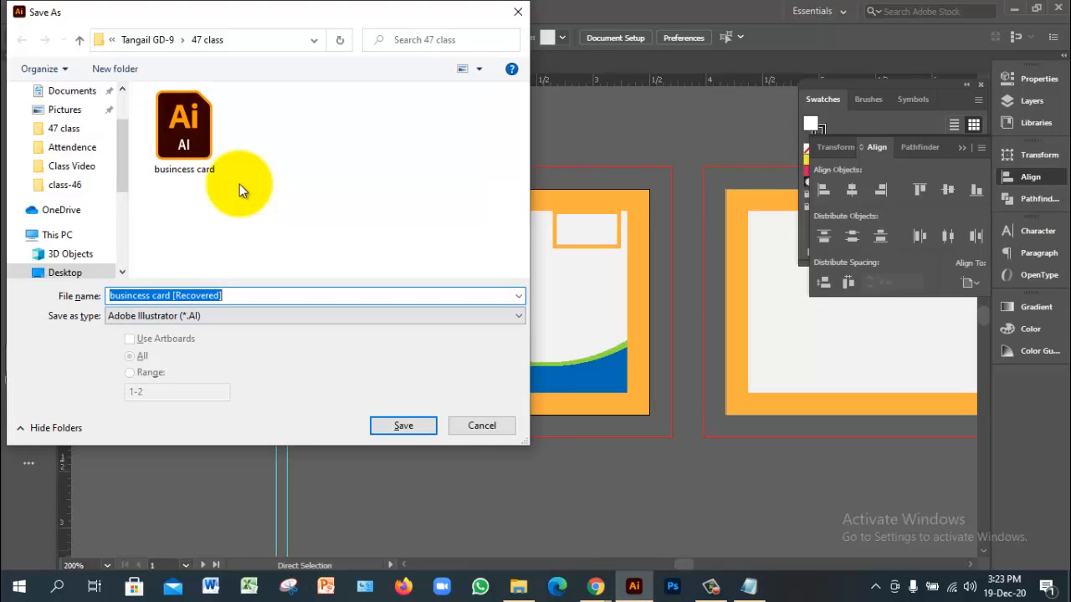
{"action": "key", "text": "Return"}
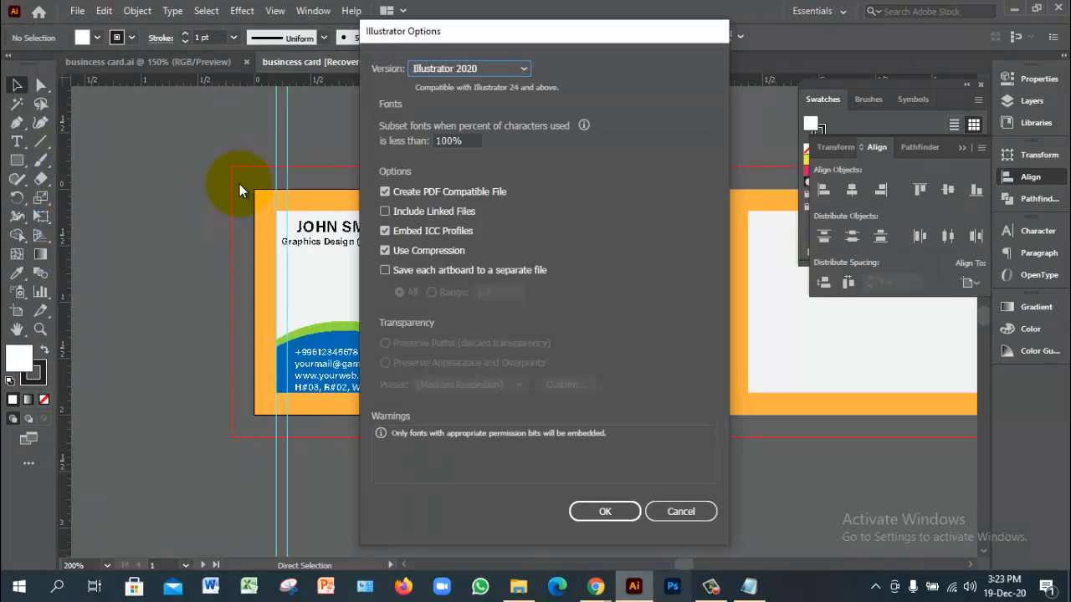
{"action": "key", "text": "Return"}
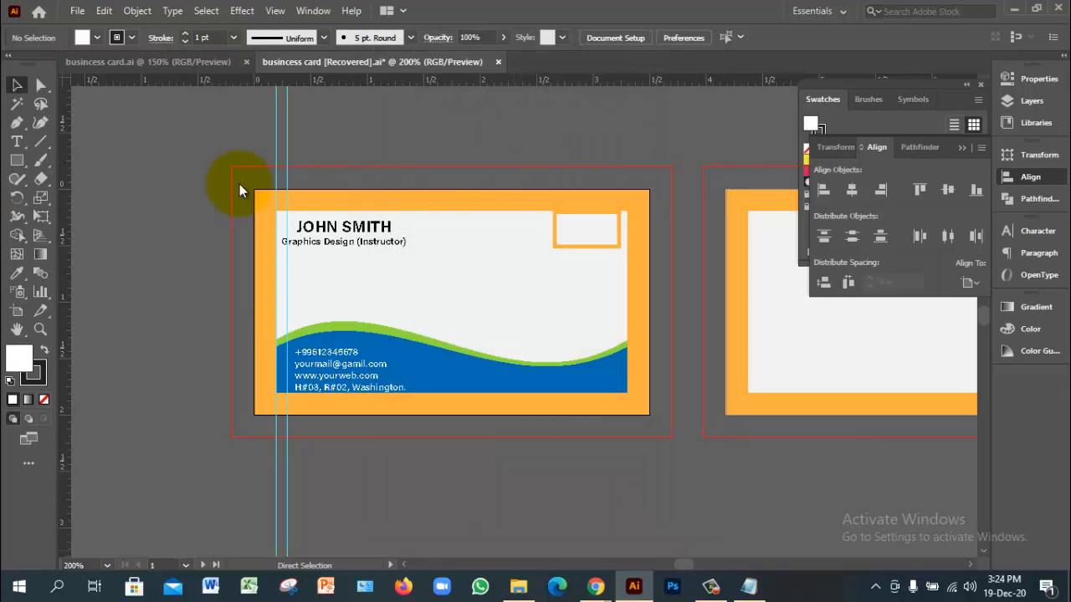
{"action": "key", "text": "ctrl+Tab"}
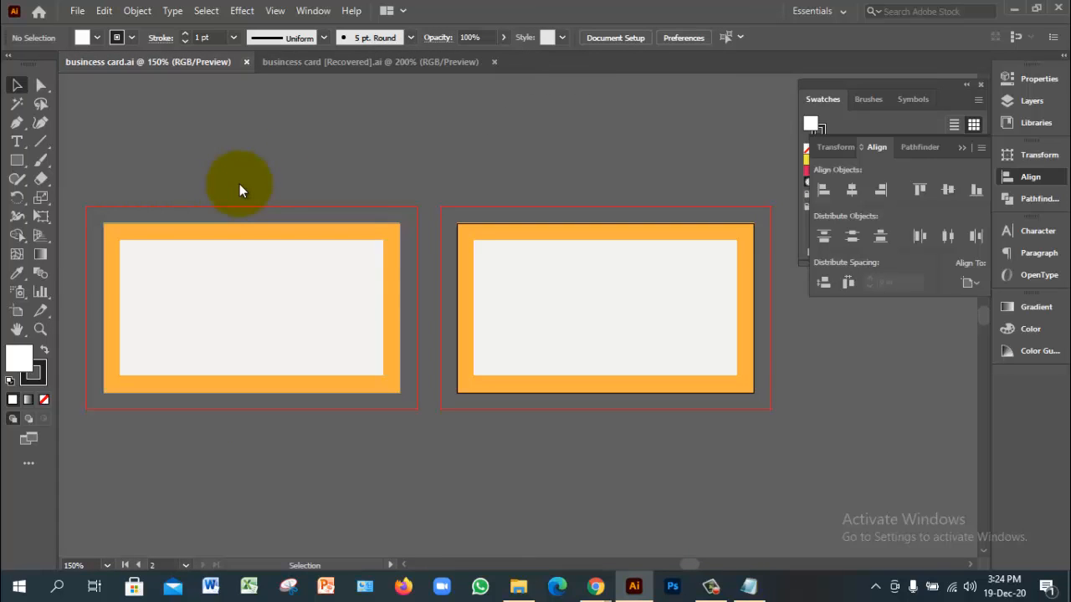
Step: Close busincess card.ai, then zoom and pan to inspect the recovered card
{"action": "key", "text": "ctrl+w"}
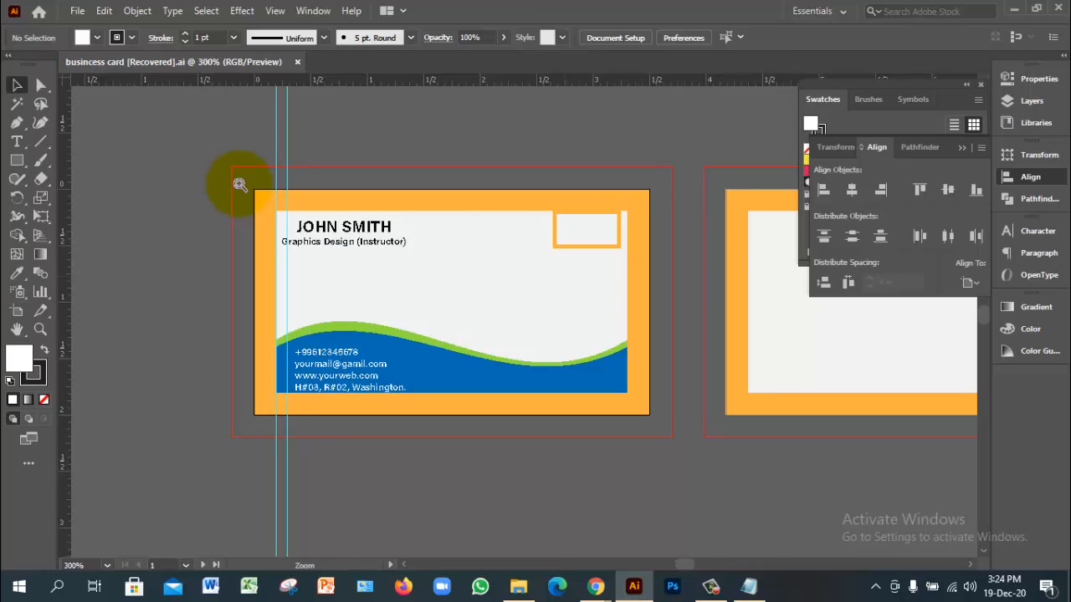
{"action": "key", "text": "ctrl+="}
{"action": "key", "text": "ctrl+="}
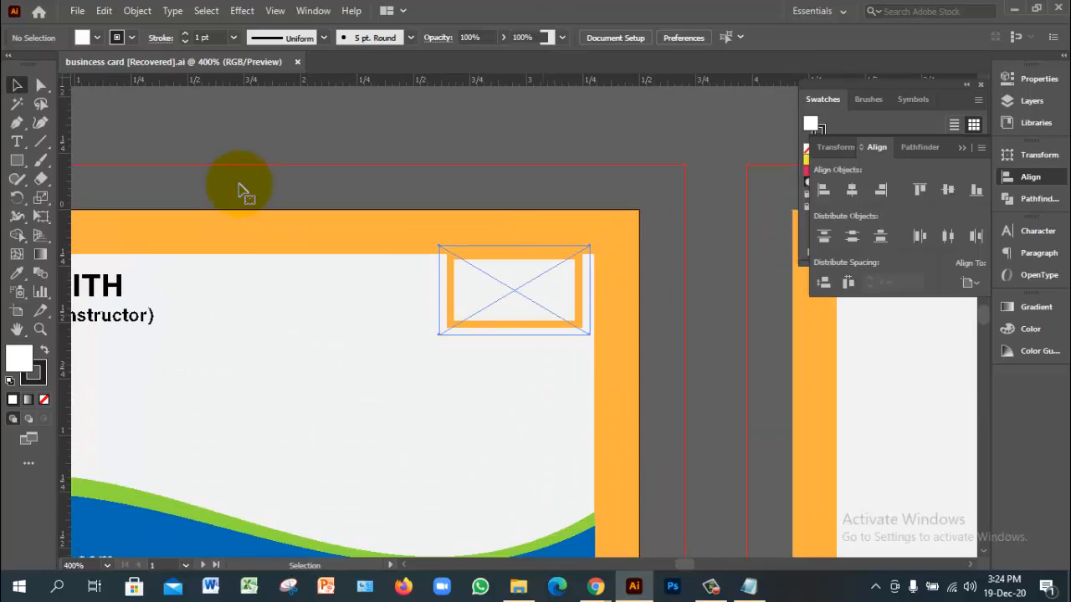
{"action": "left_click", "coordinate": [240, 190]}
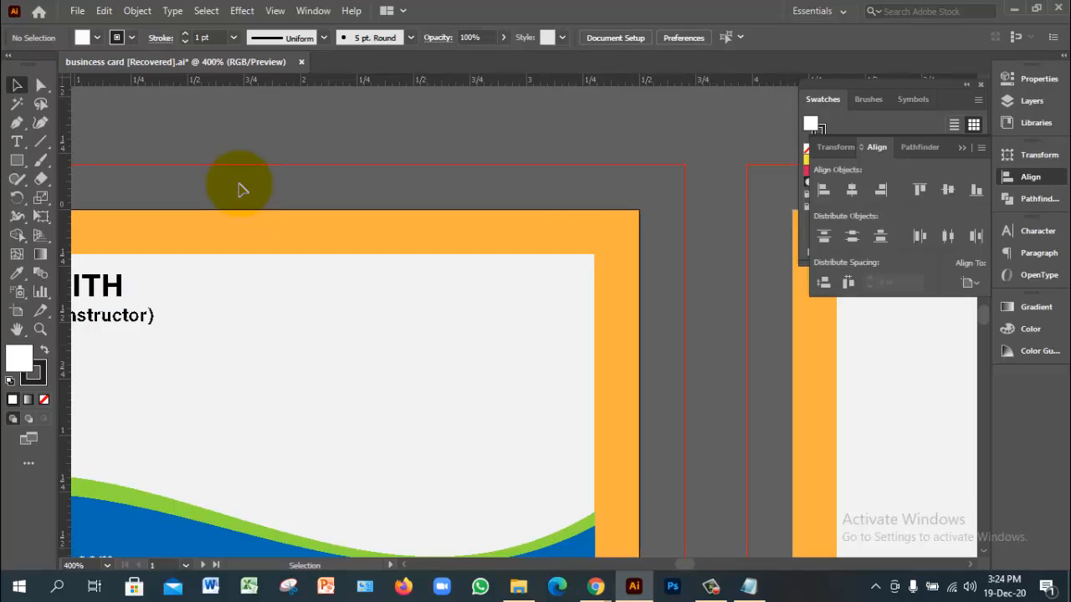
{"action": "key", "text": "ctrl+minus"}
{"action": "left_click_drag", "start_coordinate": [239, 183], "coordinate": [371, 145]}
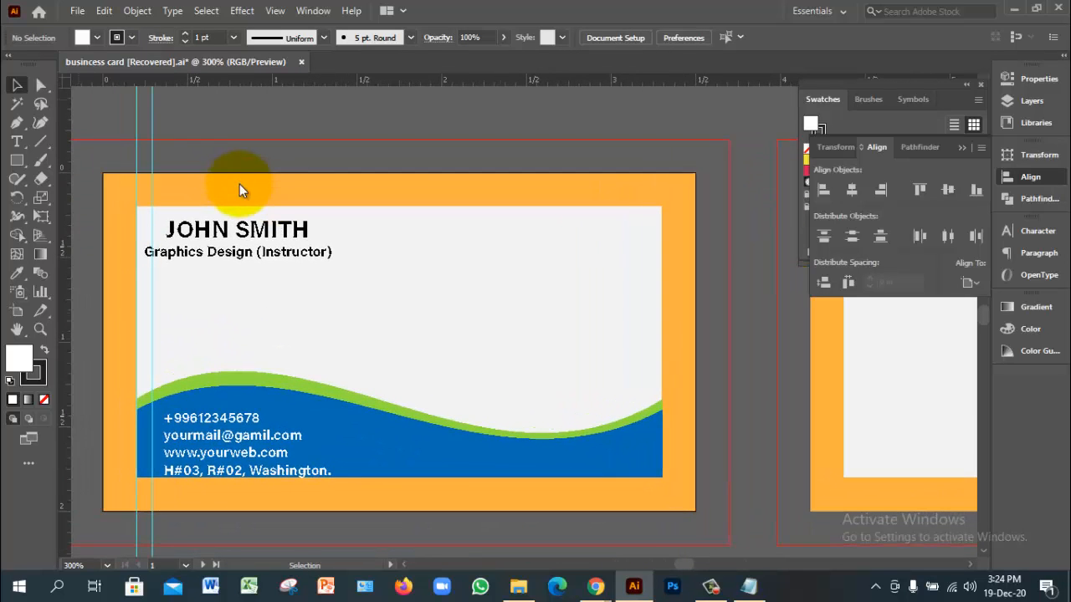
{"action": "key", "text": "alt"}
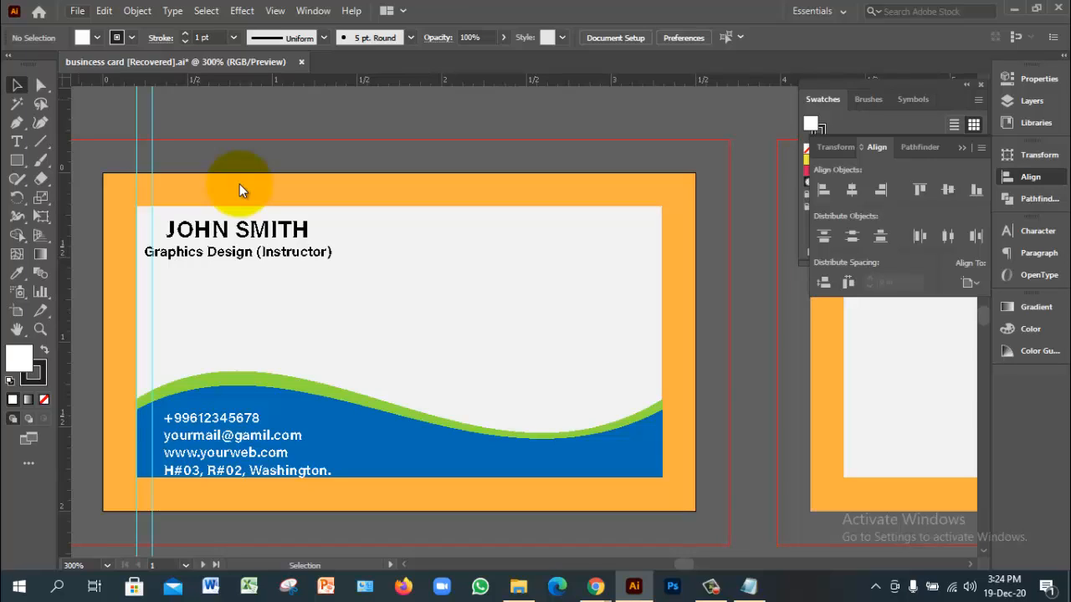
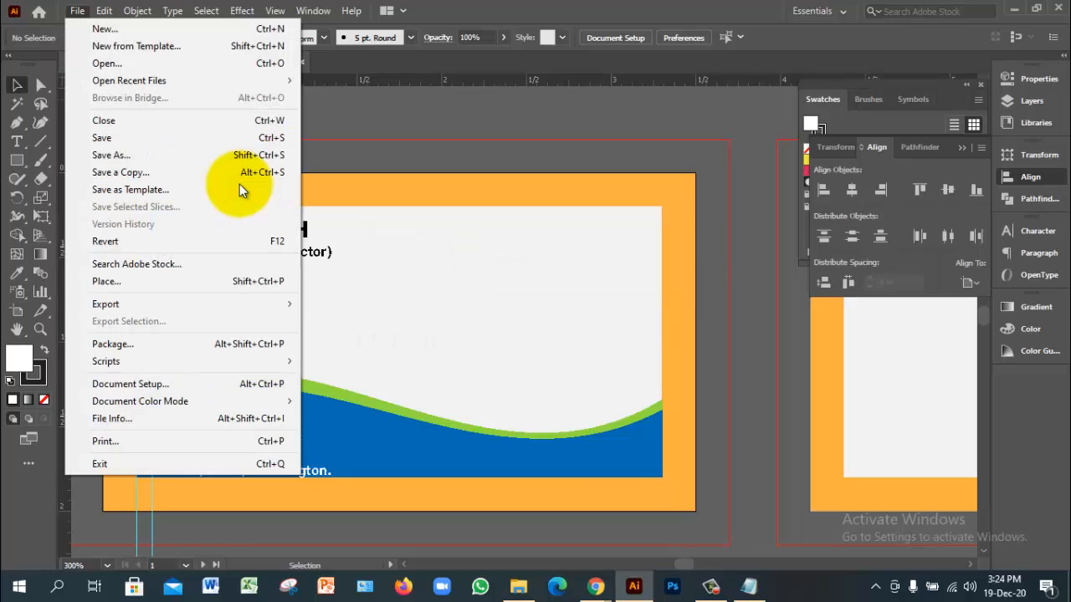
Step: Place the learning-earning logo file onto the artboard
{"action": "key", "text": "Right"}
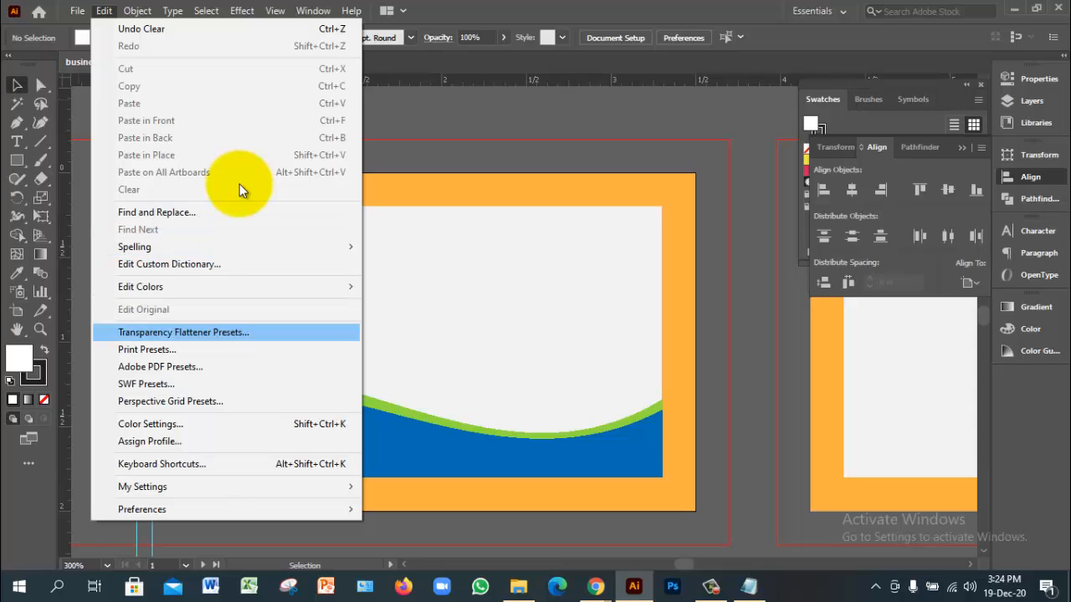
{"action": "key", "text": "Up"}
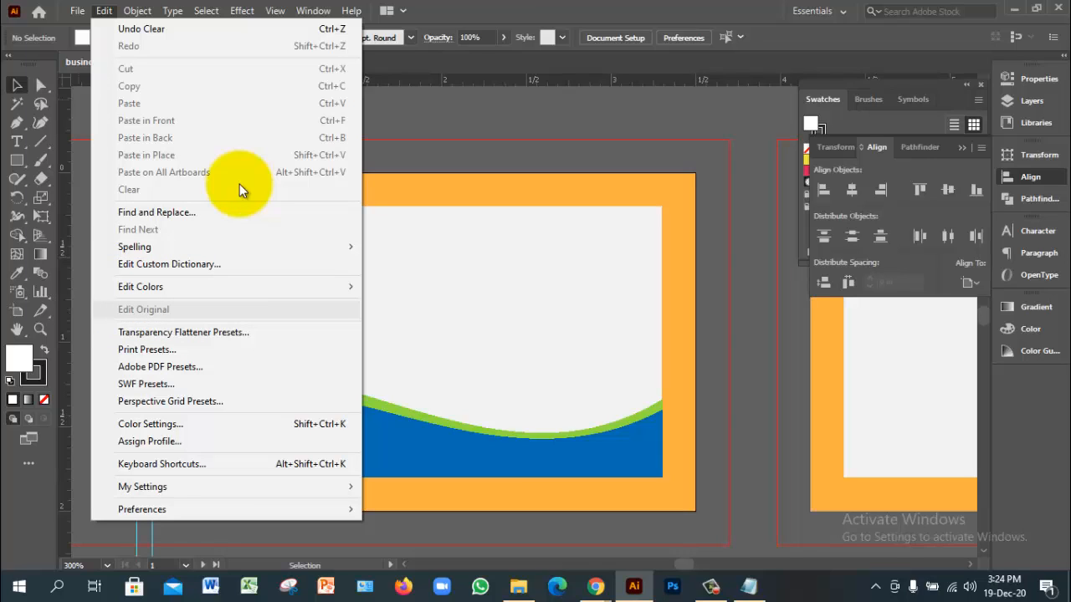
{"action": "mouse_move", "coordinate": [77, 11]}
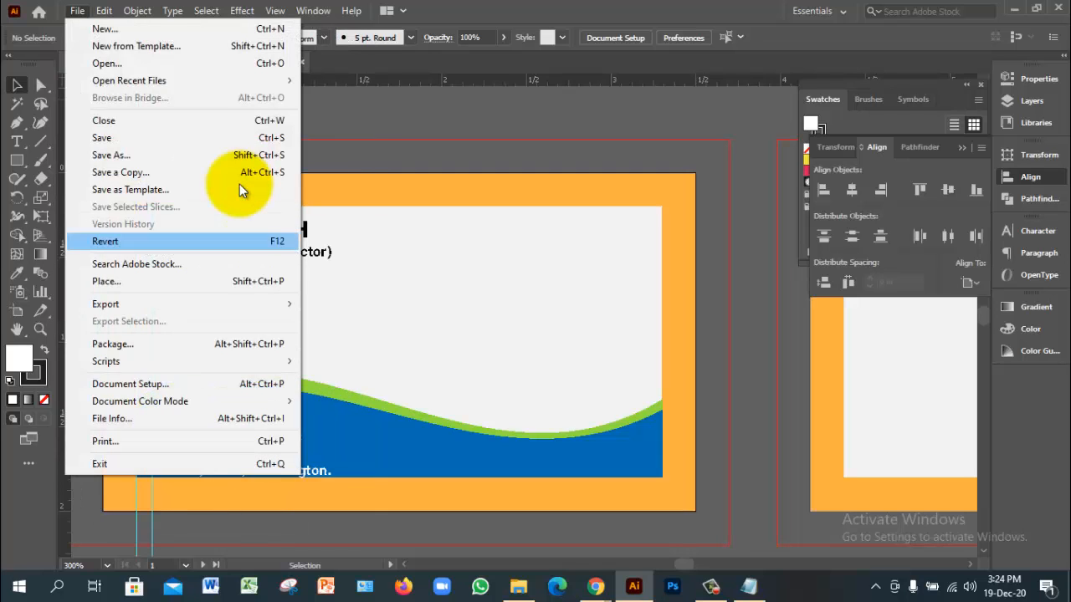
{"action": "key", "text": "Down"}
{"action": "key", "text": "Return"}
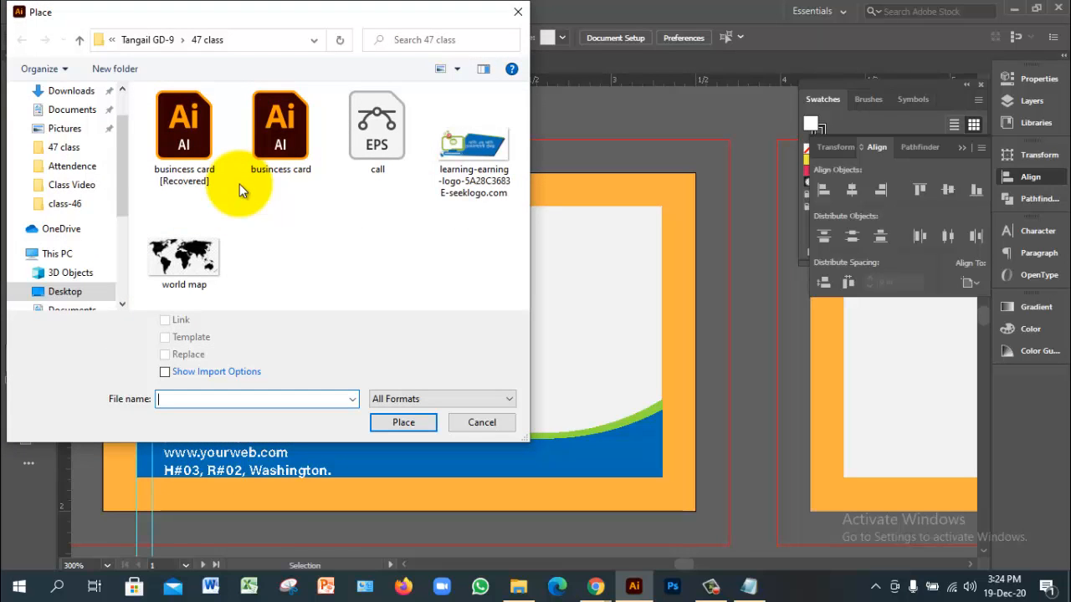
{"action": "double_click", "coordinate": [474, 150]}
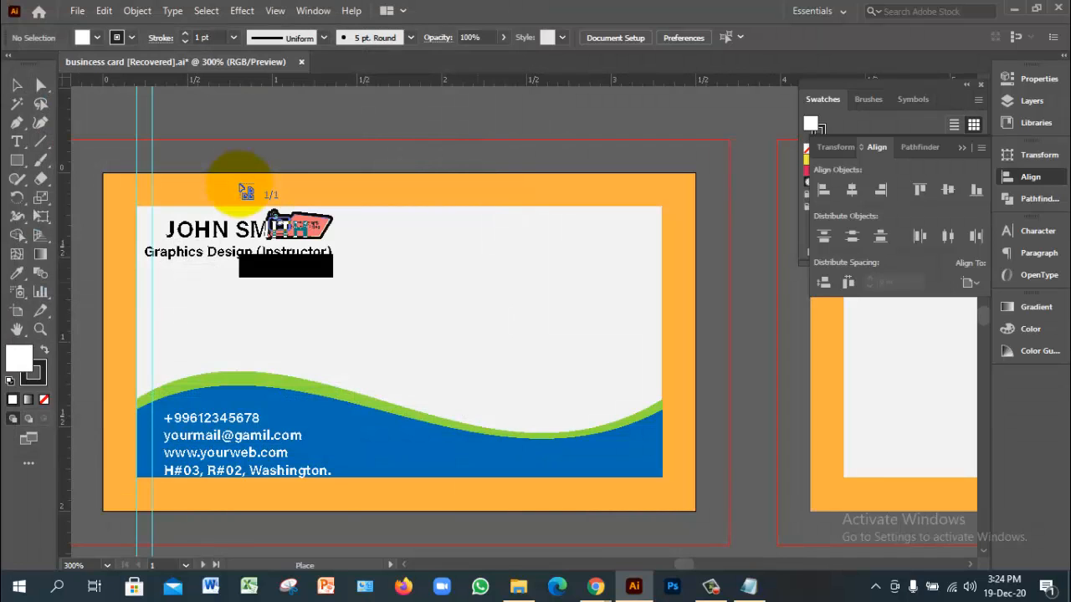
{"action": "left_click", "coordinate": [238, 191]}
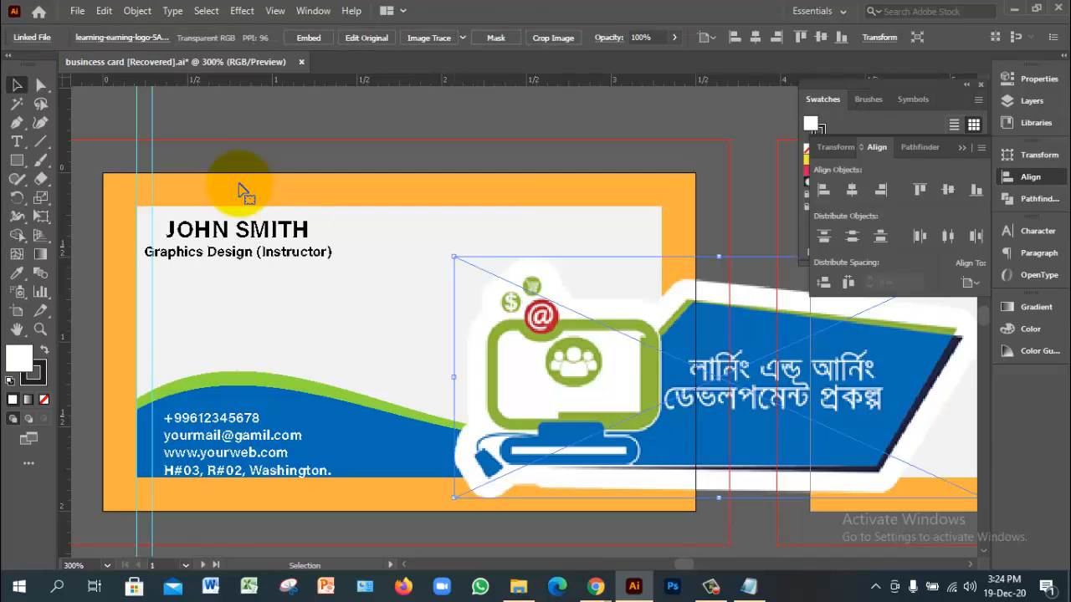
Step: Shrink the logo in stages and move it to the card's bottom-right corner
{"action": "left_click_drag", "start_coordinate": [454, 257], "coordinate": [658, 366]}
{"action": "left_click_drag", "start_coordinate": [848, 438], "coordinate": [606, 328]}
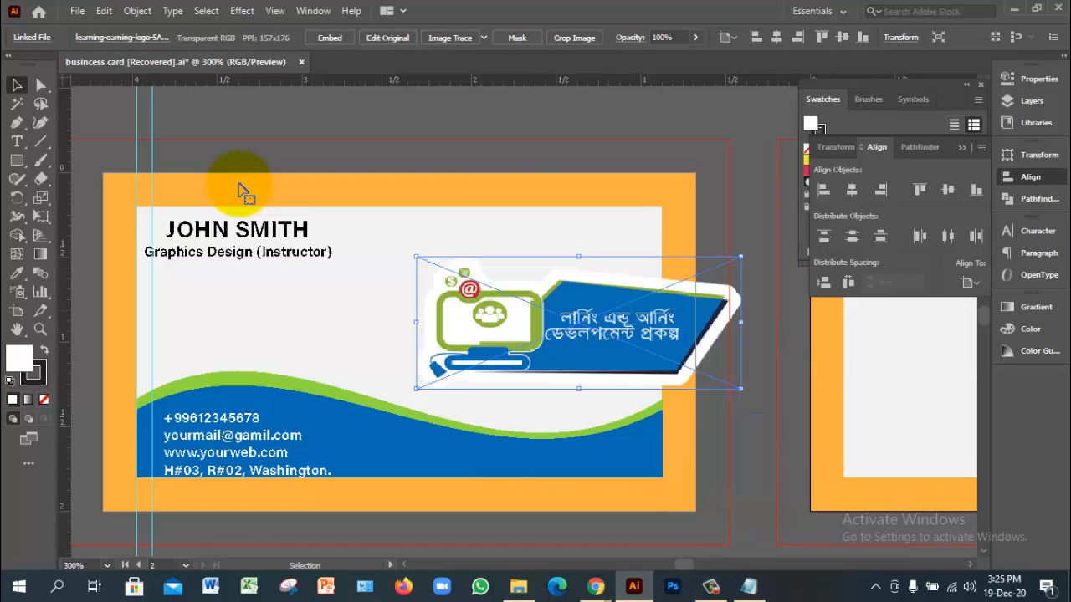
{"action": "left_click_drag", "start_coordinate": [416, 257], "coordinate": [531, 301]}
{"action": "left_click_drag", "start_coordinate": [636, 345], "coordinate": [512, 266]}
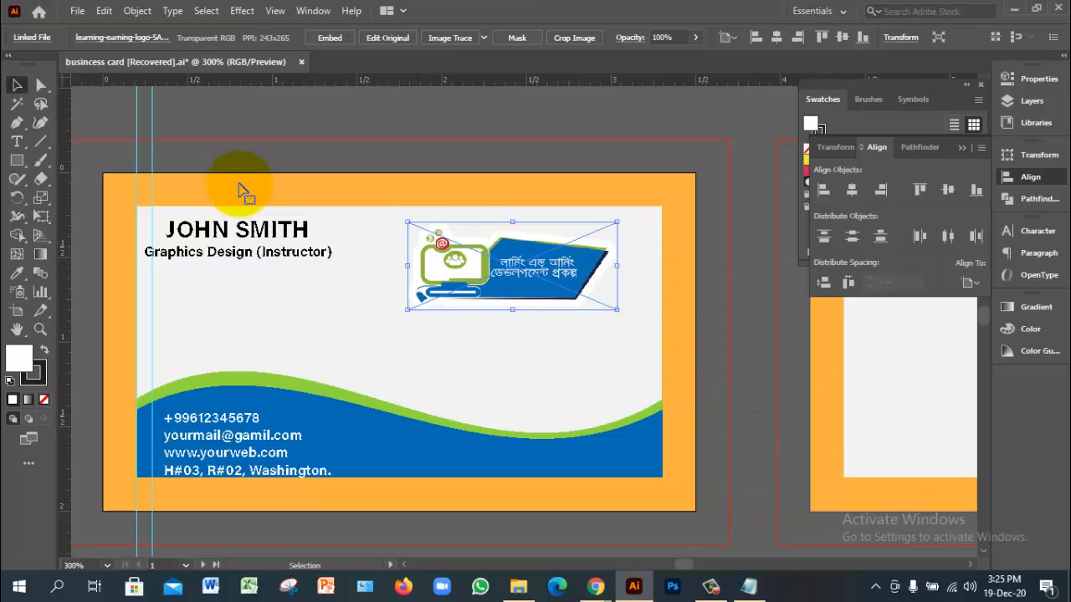
{"action": "left_click_drag", "start_coordinate": [407, 222], "coordinate": [513, 262]}
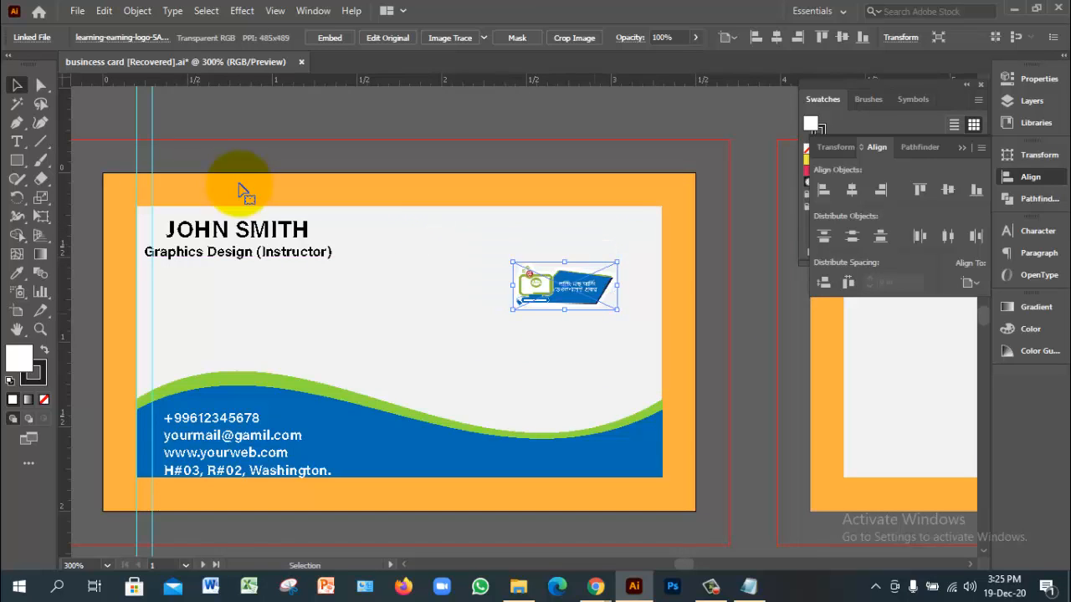
{"action": "mouse_move", "coordinate": [584, 287]}
{"action": "left_mouse_down"}
{"action": "mouse_move", "coordinate": [622, 335]}
{"action": "mouse_move", "coordinate": [617, 459]}
{"action": "mouse_move", "coordinate": [626, 454]}
{"action": "left_mouse_up"}
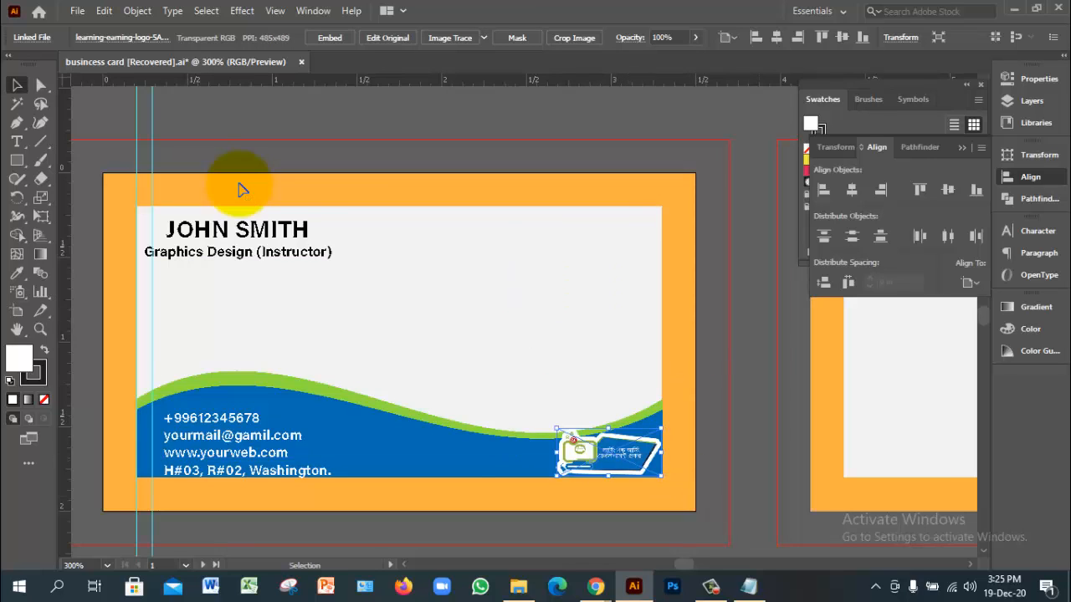
{"action": "left_click", "coordinate": [627, 470], "text": "ctrl"}
Step: Shrink the logo slightly and nudge it flush into the blue wave's bottom-right corner
{"action": "left_click", "coordinate": [538, 363], "text": "ctrl"}
{"action": "left_click", "coordinate": [530, 318], "text": "ctrl"}
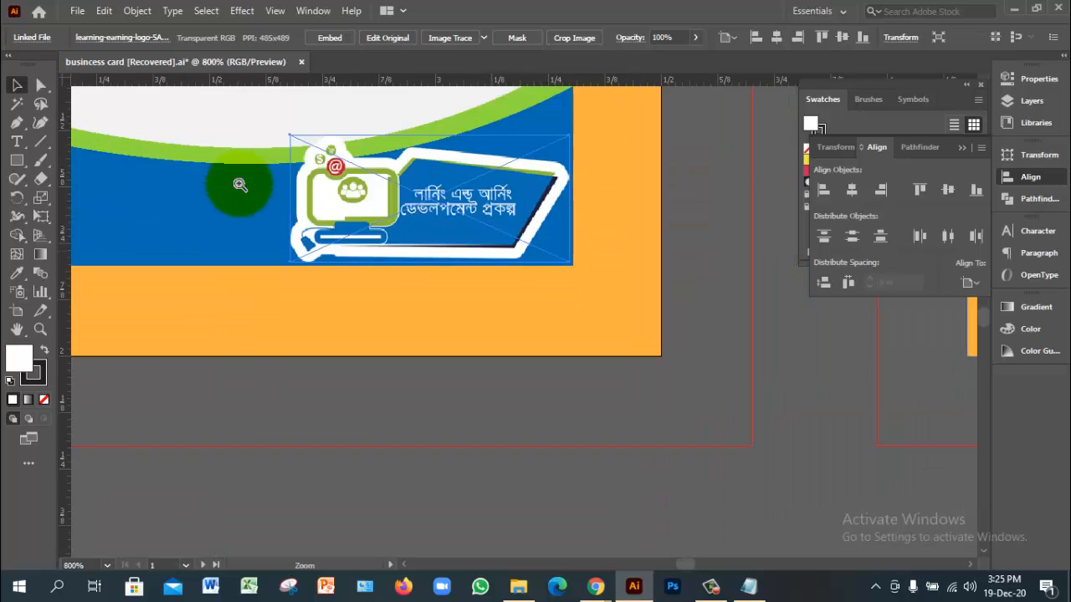
{"action": "left_click", "coordinate": [240, 185], "text": "ctrl"}
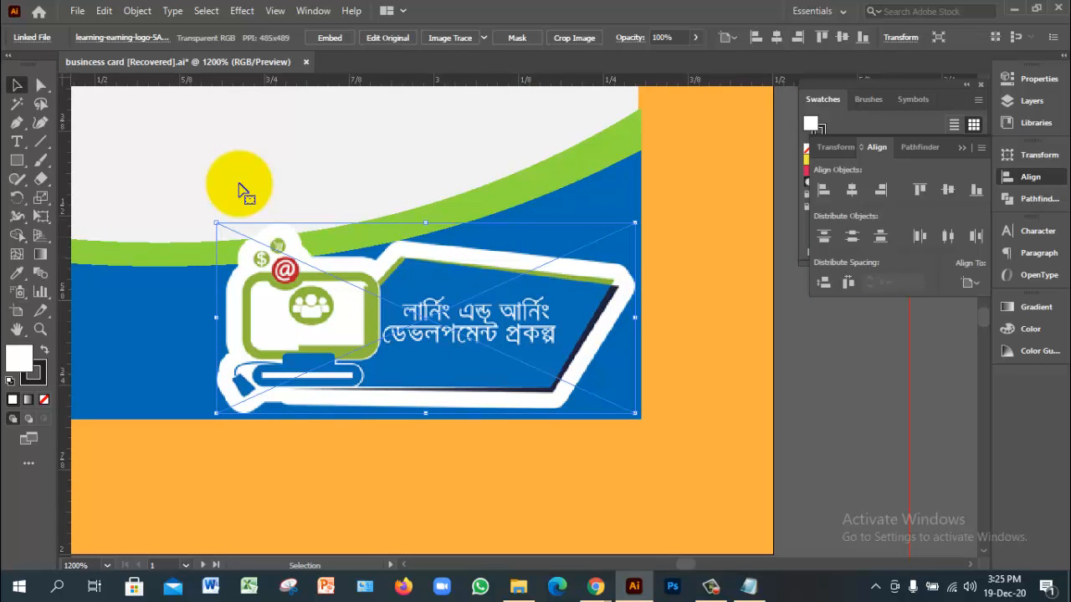
{"action": "left_click_drag", "start_coordinate": [217, 224], "coordinate": [255, 256]}
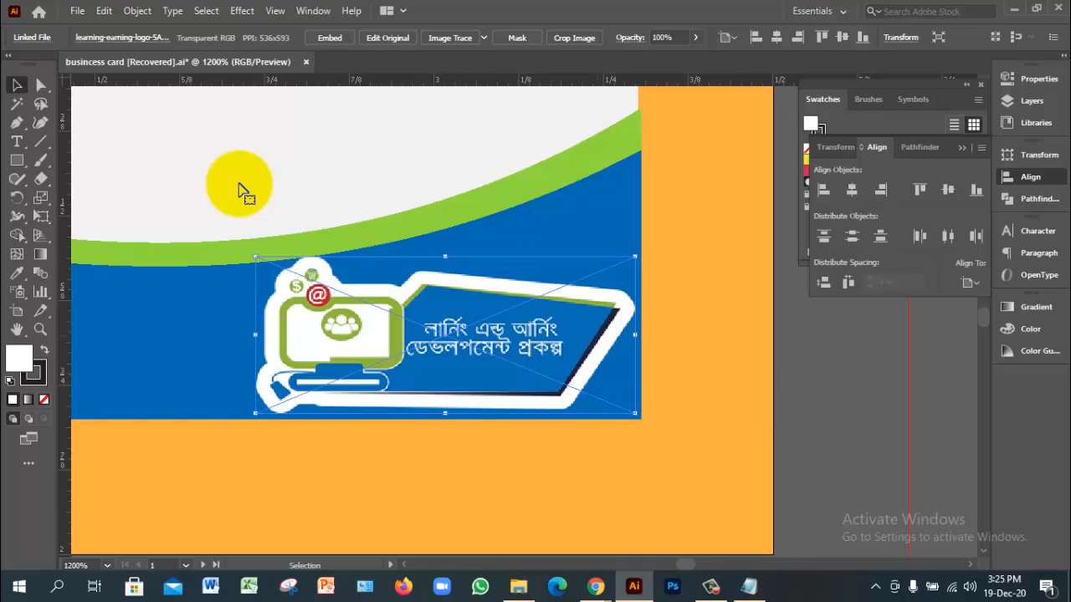
{"action": "key", "text": "Down"}
{"action": "key", "text": "Right"}
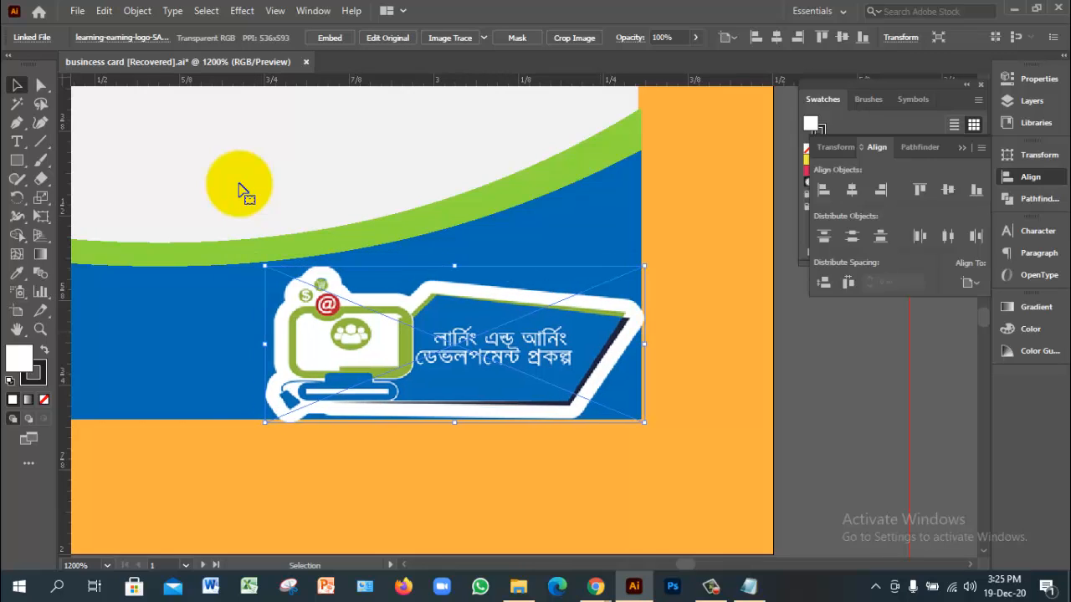
{"action": "left_click", "coordinate": [240, 191]}
{"action": "left_click", "coordinate": [454, 344]}
{"action": "key", "text": "Left"}
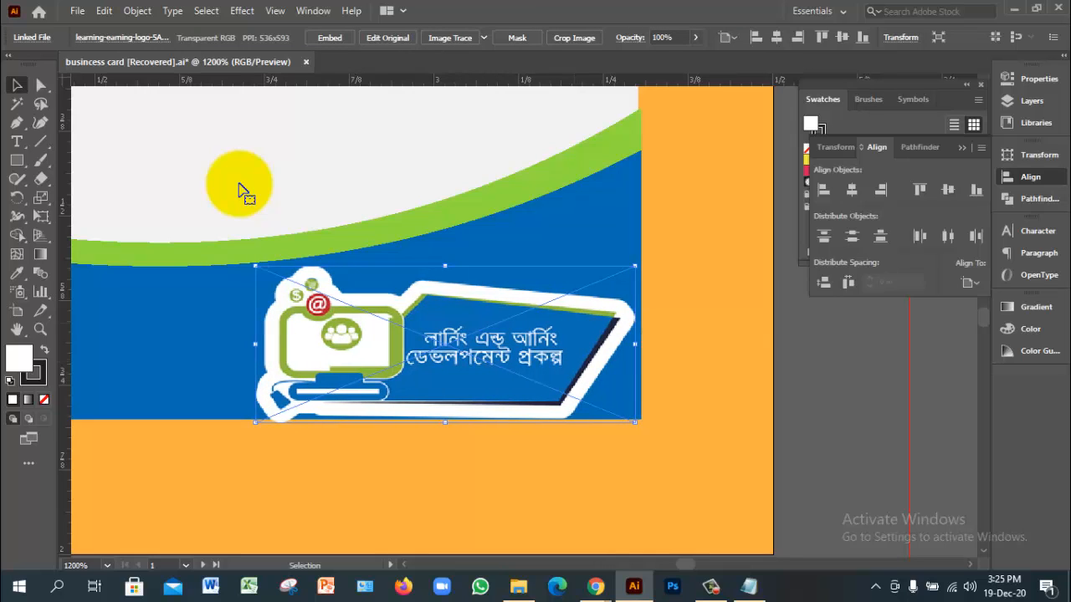
{"action": "key", "text": "ctrl+="}
{"action": "key", "text": "ctrl+="}
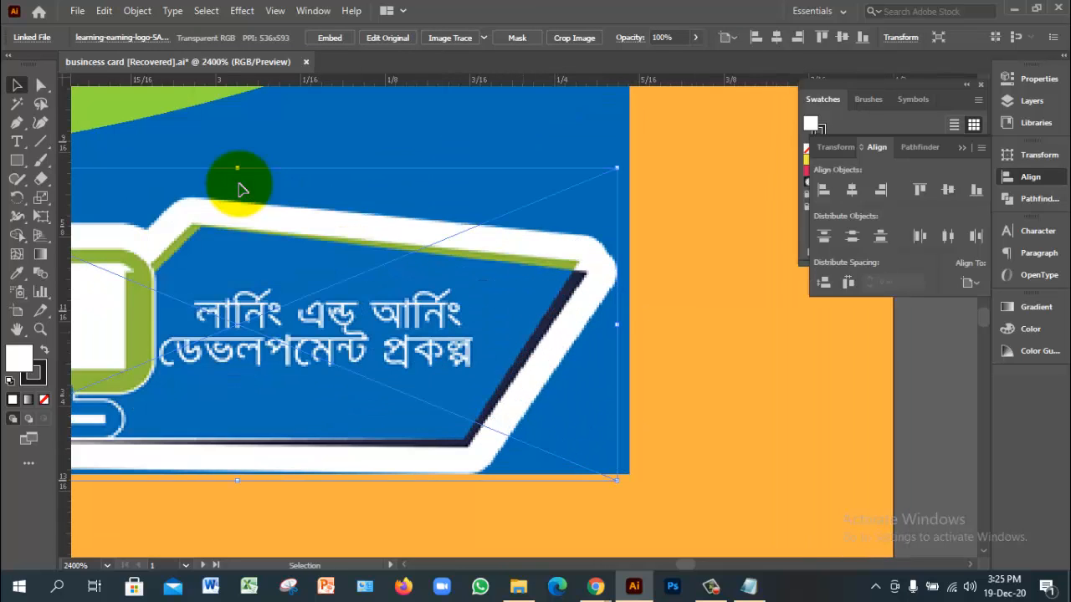
{"action": "key", "text": "Right"}
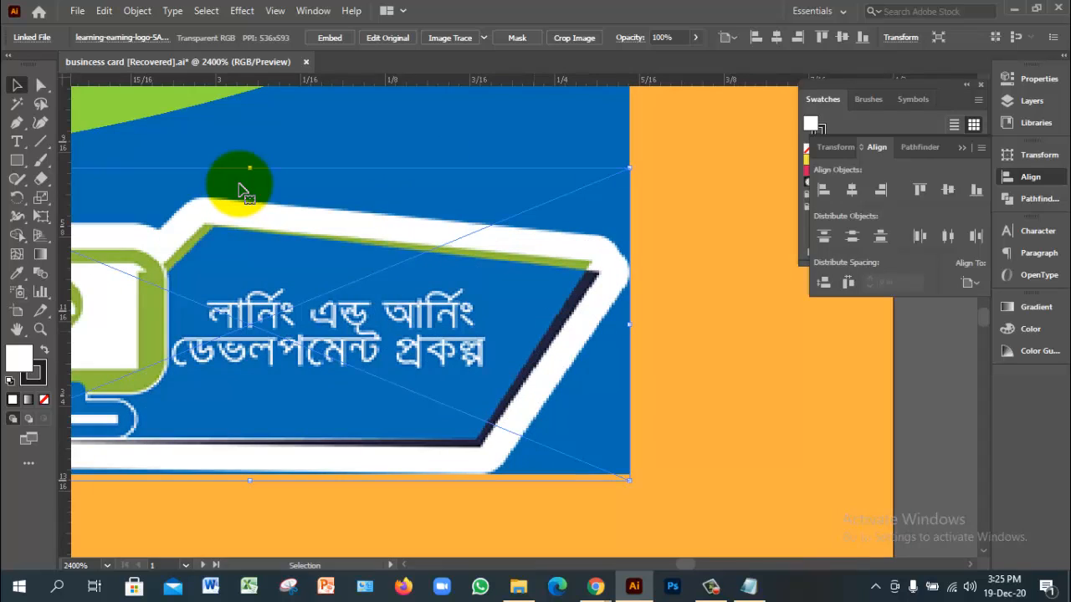
Step: Deselect the logo and zoom back out to view the whole card
{"action": "key", "text": "ctrl+shift+a"}
{"action": "left_click", "coordinate": [239, 184], "text": "ctrl+alt"}
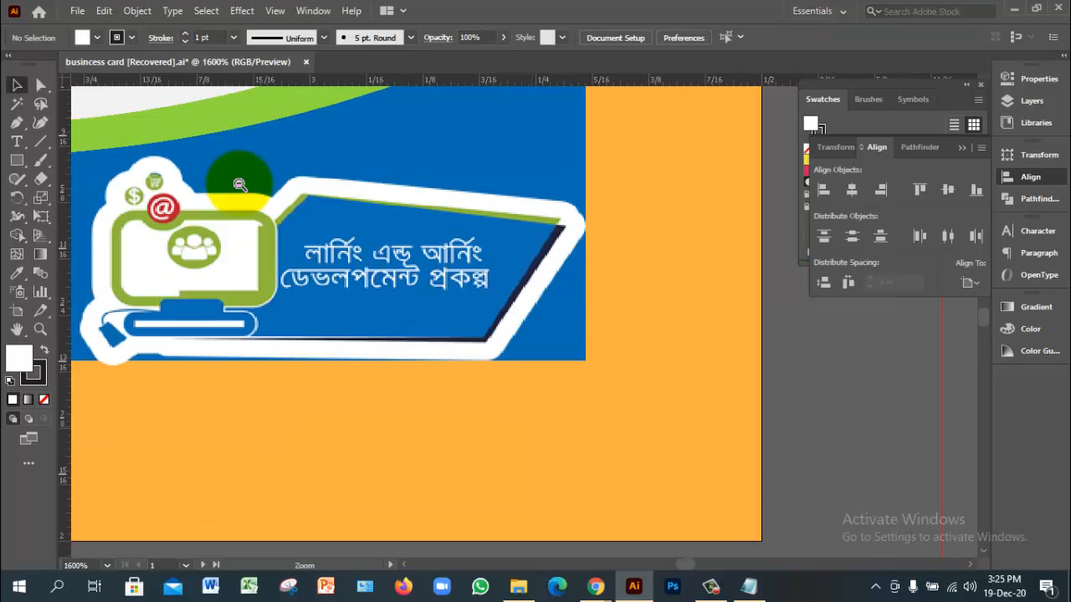
{"action": "left_click", "coordinate": [239, 184], "text": "ctrl+alt"}
{"action": "left_click", "coordinate": [240, 184], "text": "ctrl+alt"}
{"action": "left_click", "coordinate": [239, 184], "text": "ctrl+alt"}
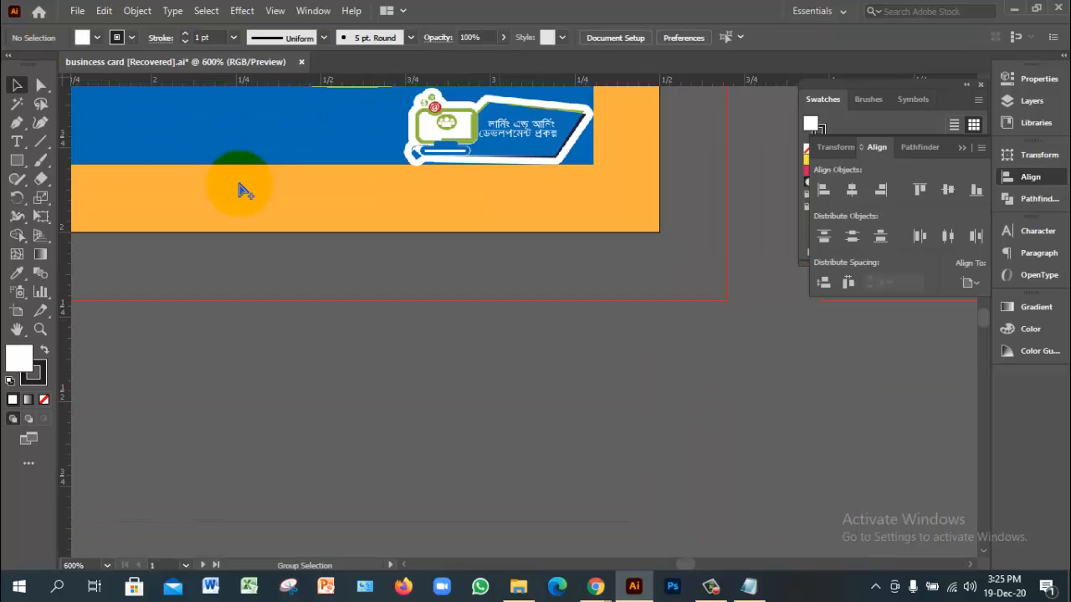
{"action": "left_click", "coordinate": [239, 184], "text": "ctrl+alt"}
{"action": "left_click_drag", "start_coordinate": [239, 184], "coordinate": [404, 365]}
{"action": "left_click", "coordinate": [239, 184], "text": "ctrl+alt"}
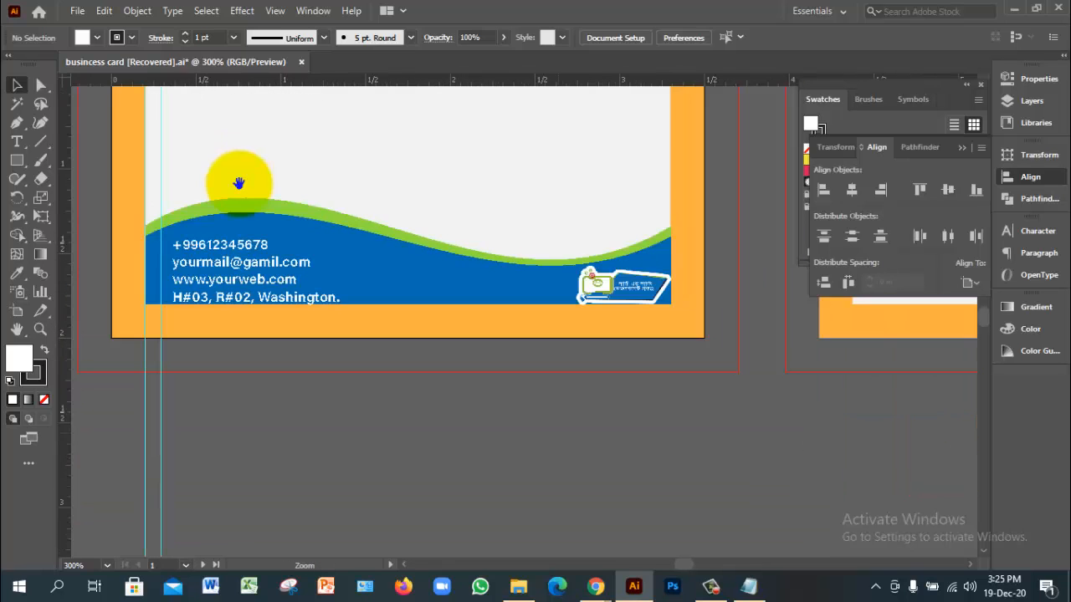
Step: Select the name and title lines together and shift them slightly into place
{"action": "left_click_drag", "start_coordinate": [239, 184], "coordinate": [260, 267]}
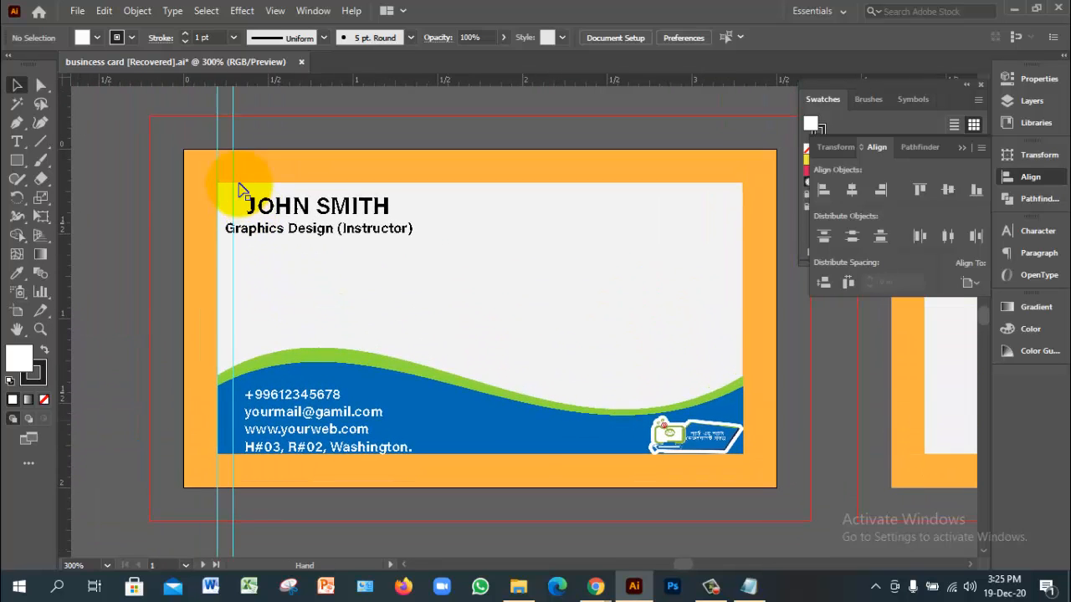
{"action": "left_click", "coordinate": [239, 191], "text": "ctrl"}
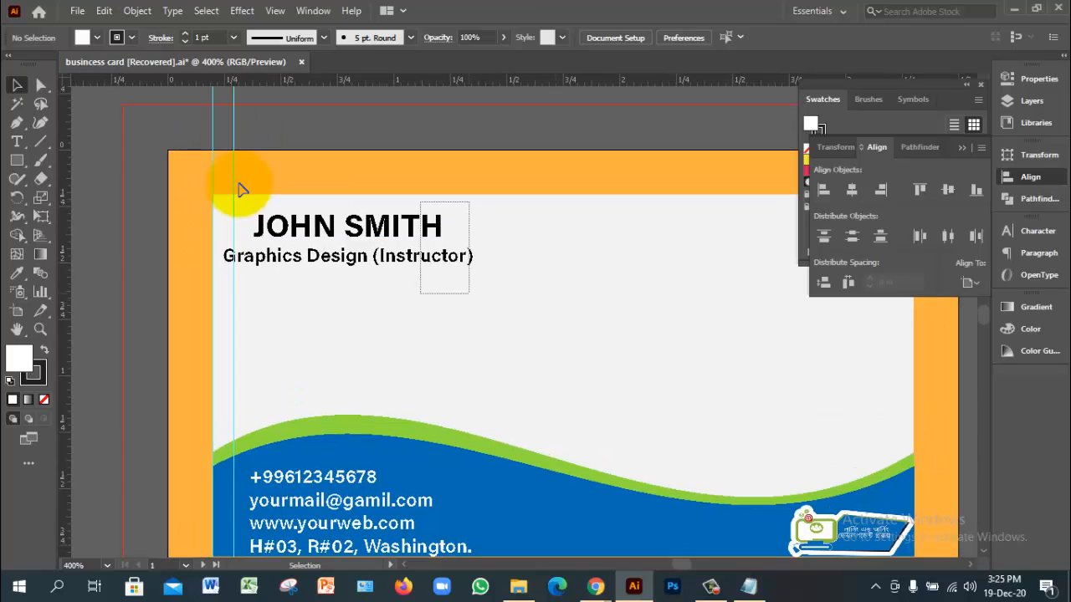
{"action": "left_click_drag", "start_coordinate": [420, 201], "coordinate": [469, 294]}
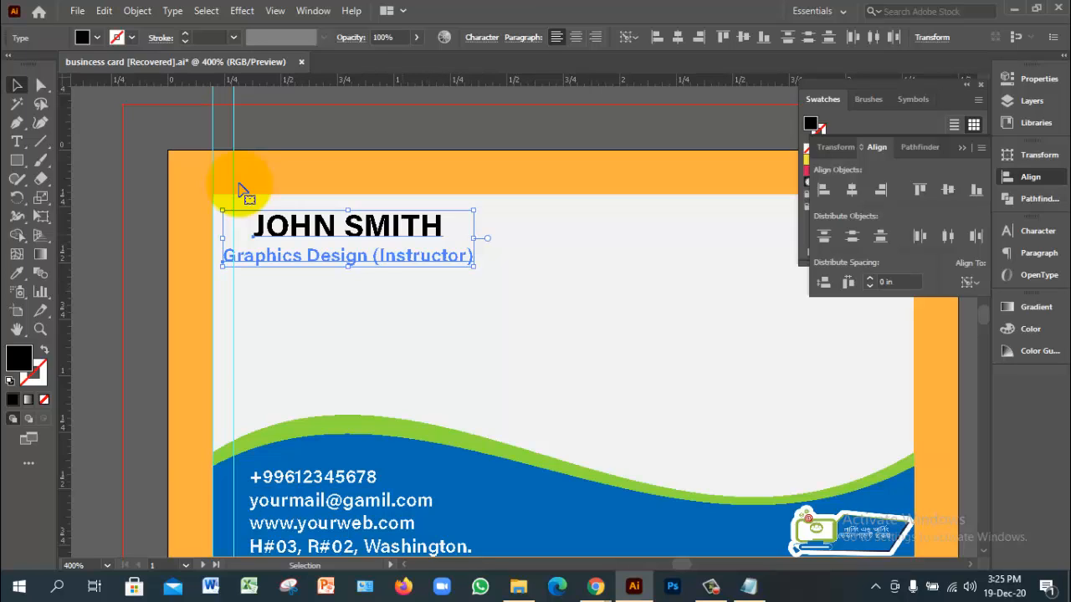
{"action": "mouse_move", "coordinate": [416, 223]}
{"action": "left_mouse_down"}
{"action": "mouse_move", "coordinate": [439, 236]}
{"action": "mouse_move", "coordinate": [424, 233]}
{"action": "left_mouse_up"}
{"action": "left_click", "coordinate": [239, 183]}
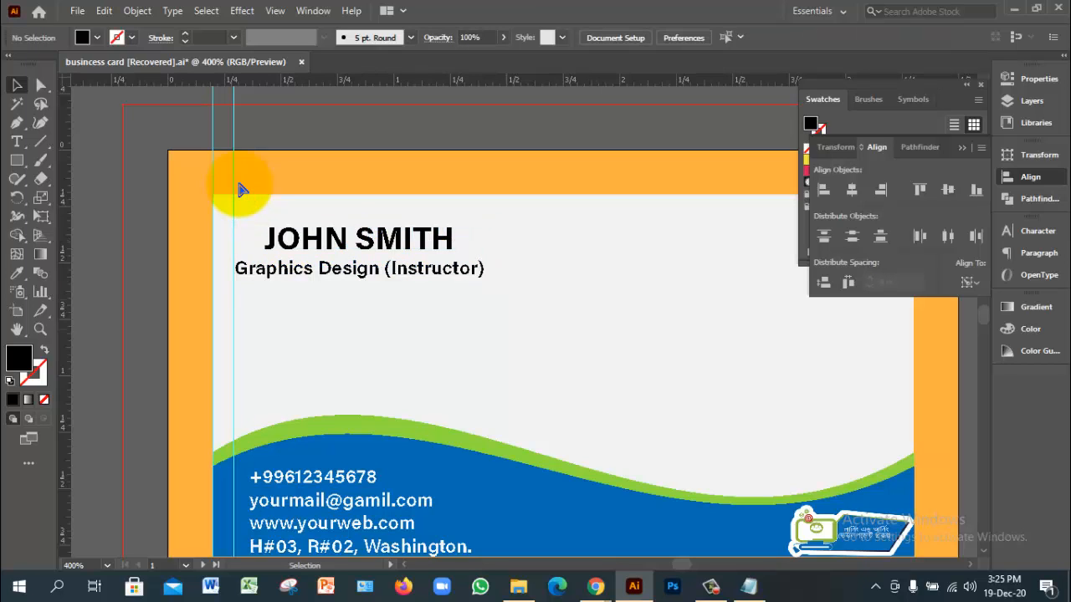
Step: Zoom out, then save and close the business card document
{"action": "key", "text": "ctrl+minus"}
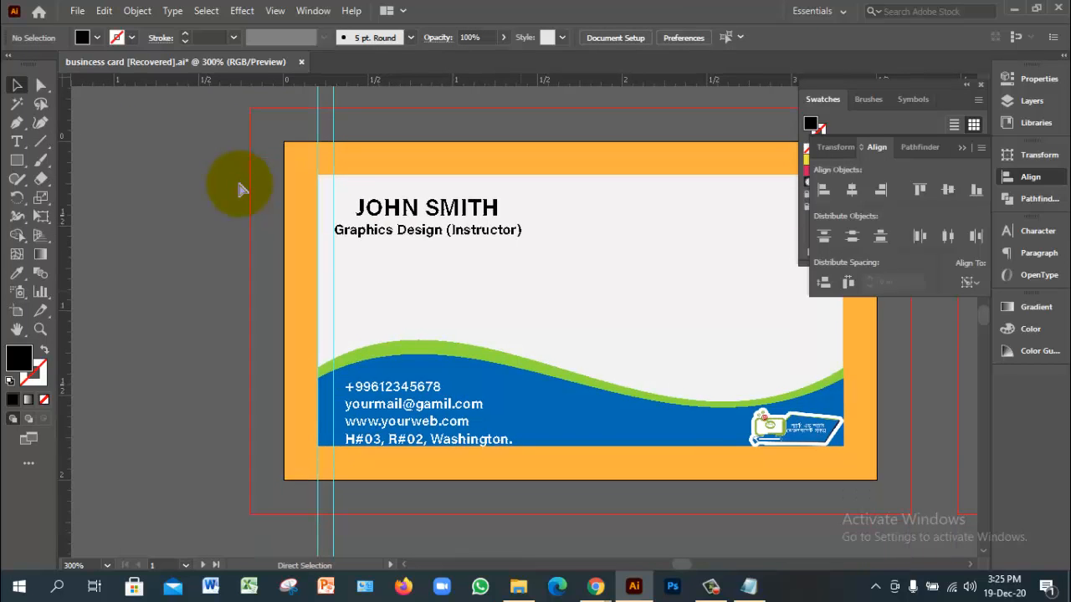
{"action": "key", "text": "ctrl+s"}
{"action": "key", "text": "ctrl+w"}
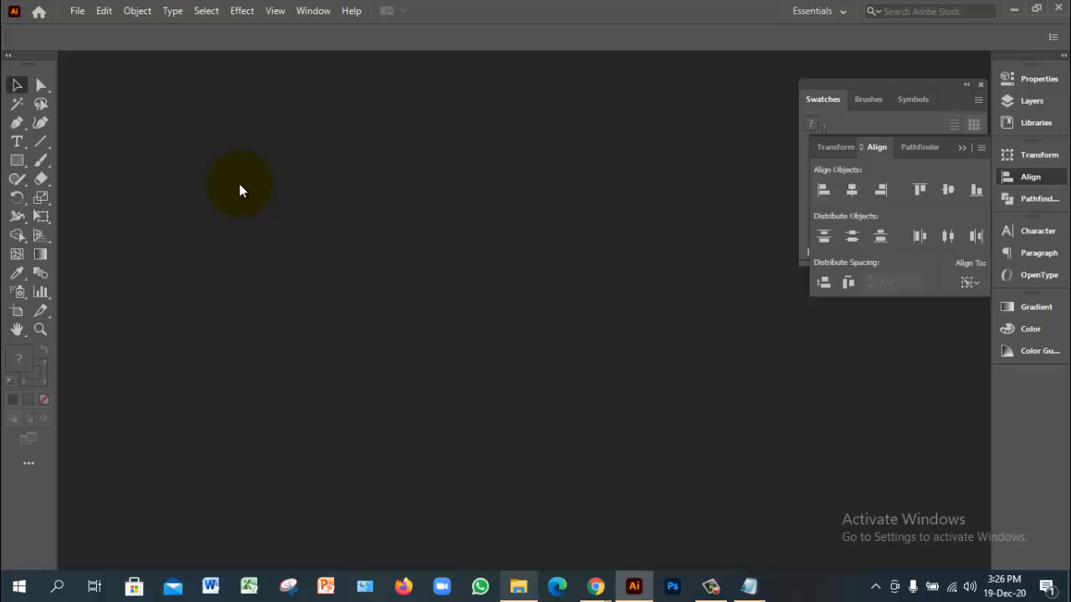
Step: From the 47 class folder, open call.eps and the recovered business card file in Illustrator
{"action": "key", "text": "alt+Tab"}
{"action": "key", "text": "c"}
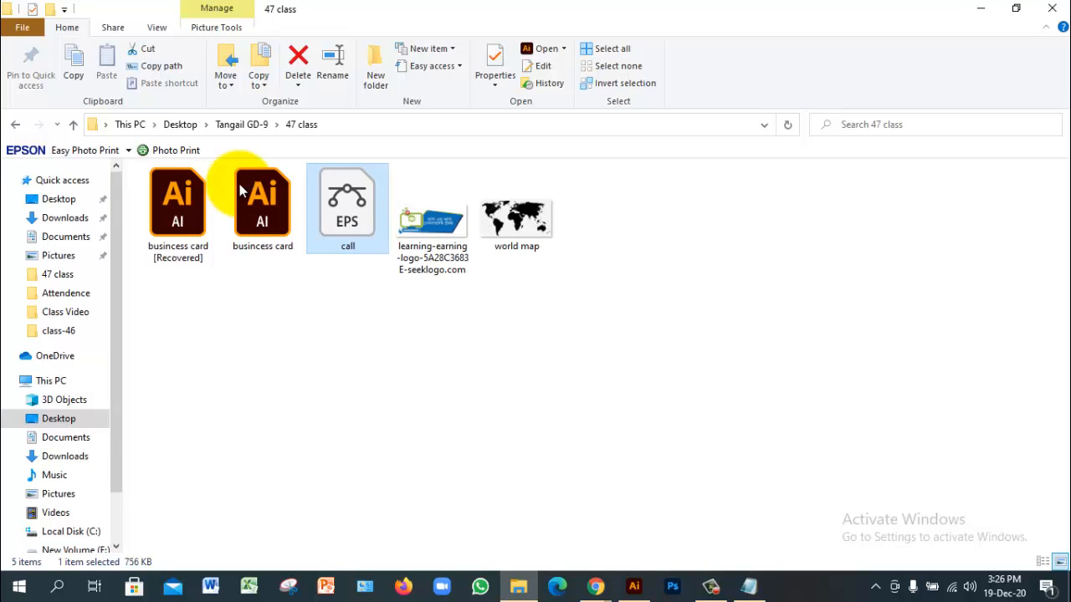
{"action": "key", "text": "Return"}
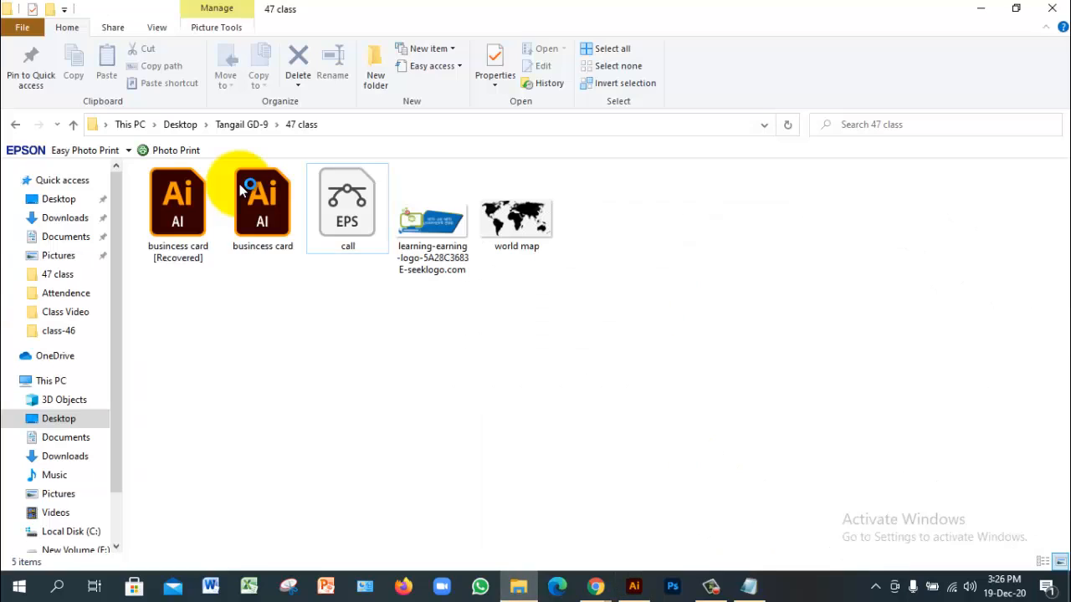
{"action": "left_click", "coordinate": [186, 206]}
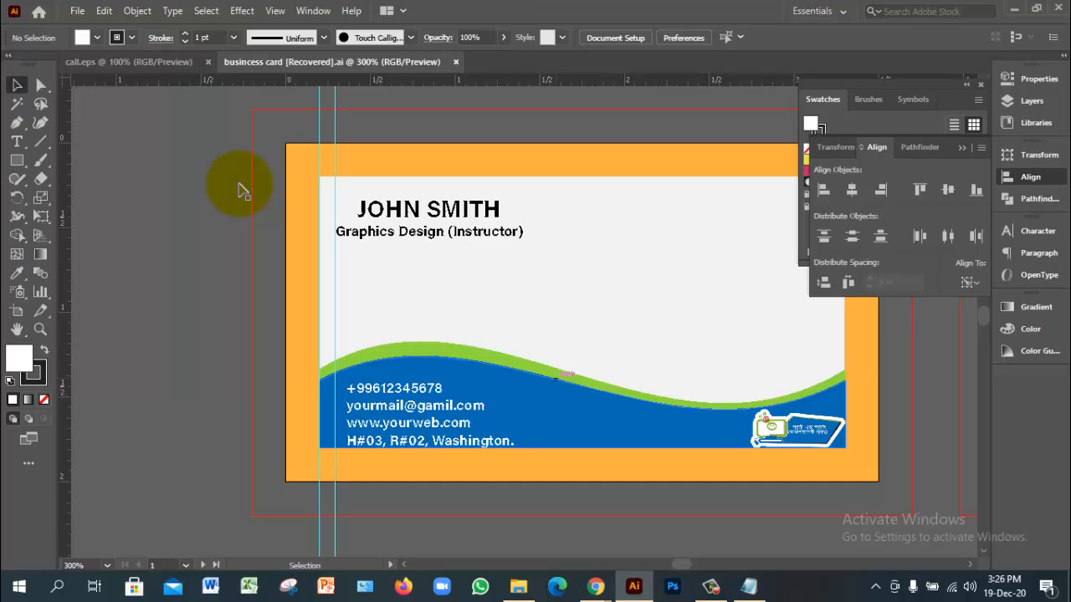
{"action": "key", "text": "z"}
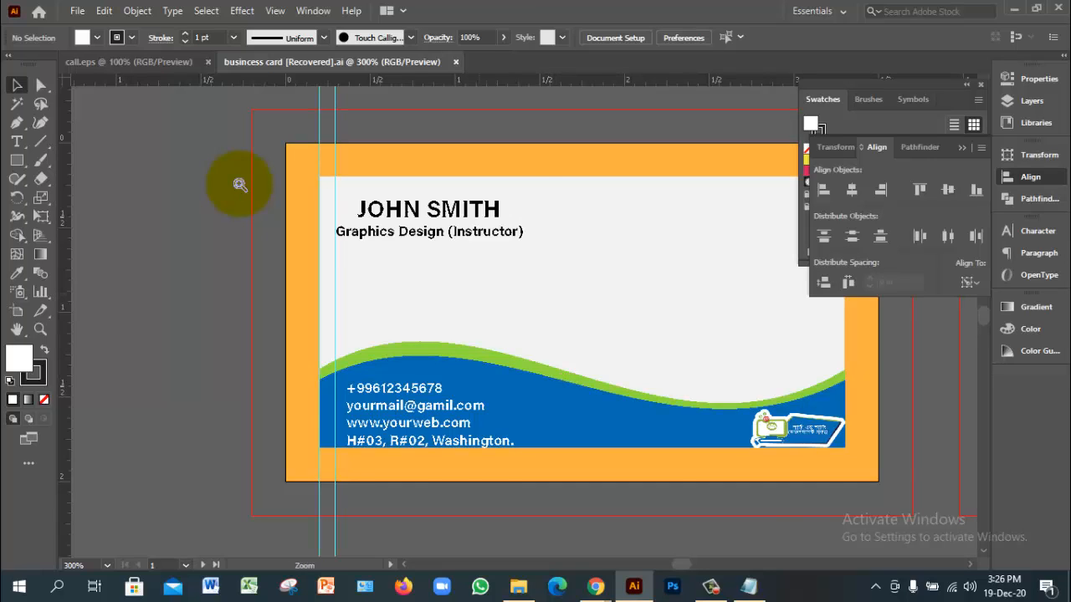
{"action": "left_click", "coordinate": [239, 185]}
{"action": "scroll", "coordinate": [240, 185], "scroll_direction": "down", "scroll_amount": 2}
{"action": "scroll", "coordinate": [240, 184], "scroll_direction": "right", "scroll_amount": 2}
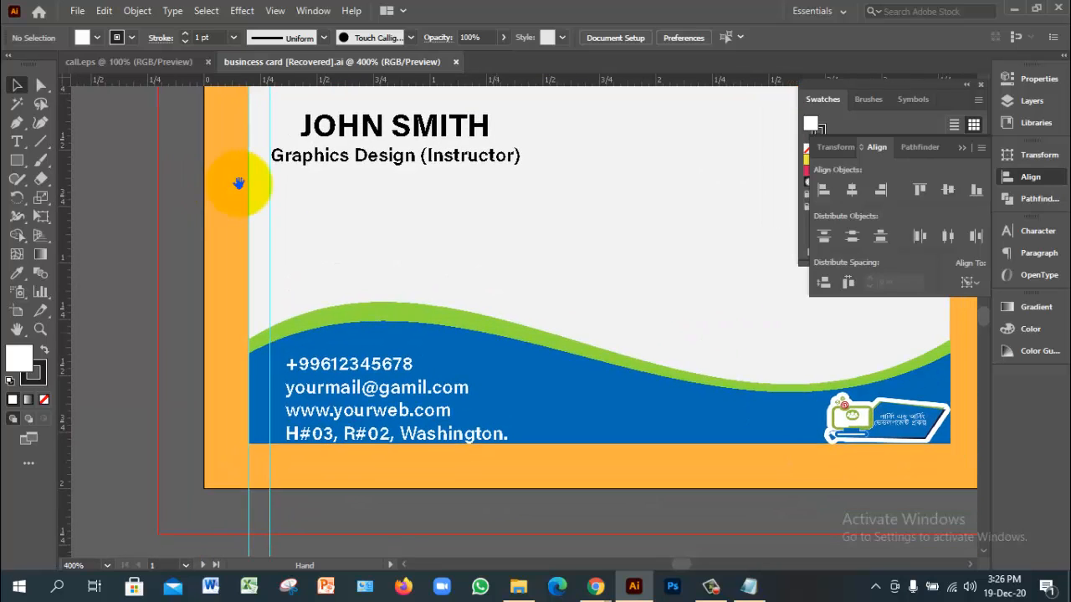
{"action": "left_click", "coordinate": [240, 185], "text": "ctrl+alt"}
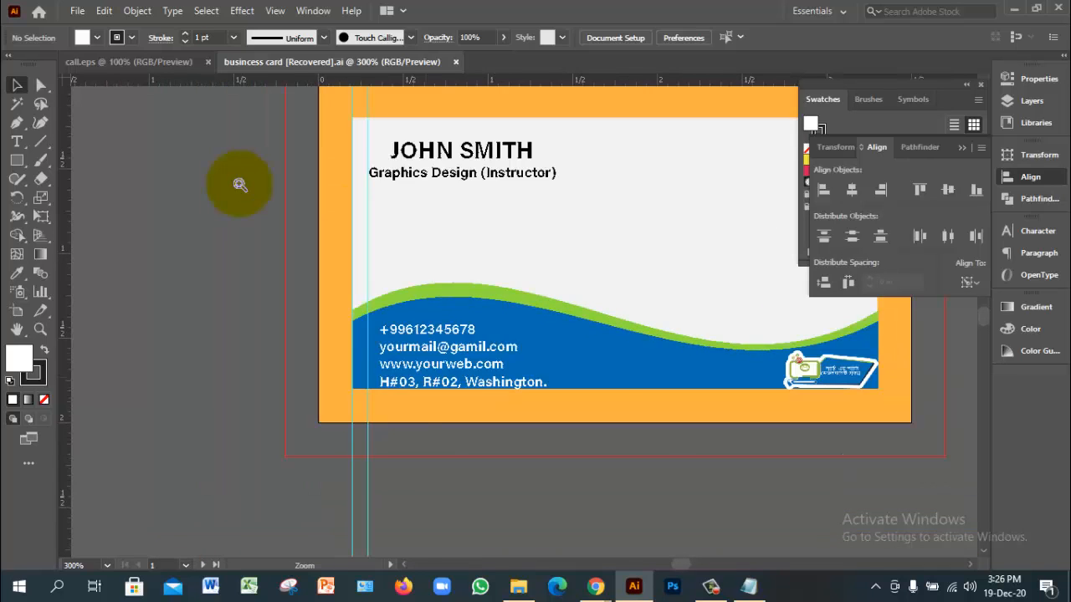
{"action": "left_click", "coordinate": [240, 184], "text": "ctrl"}
{"action": "left_click", "coordinate": [240, 185], "text": "ctrl"}
{"action": "left_click", "coordinate": [240, 185], "text": "ctrl"}
{"action": "scroll", "coordinate": [240, 184], "scroll_direction": "up", "scroll_amount": 3}
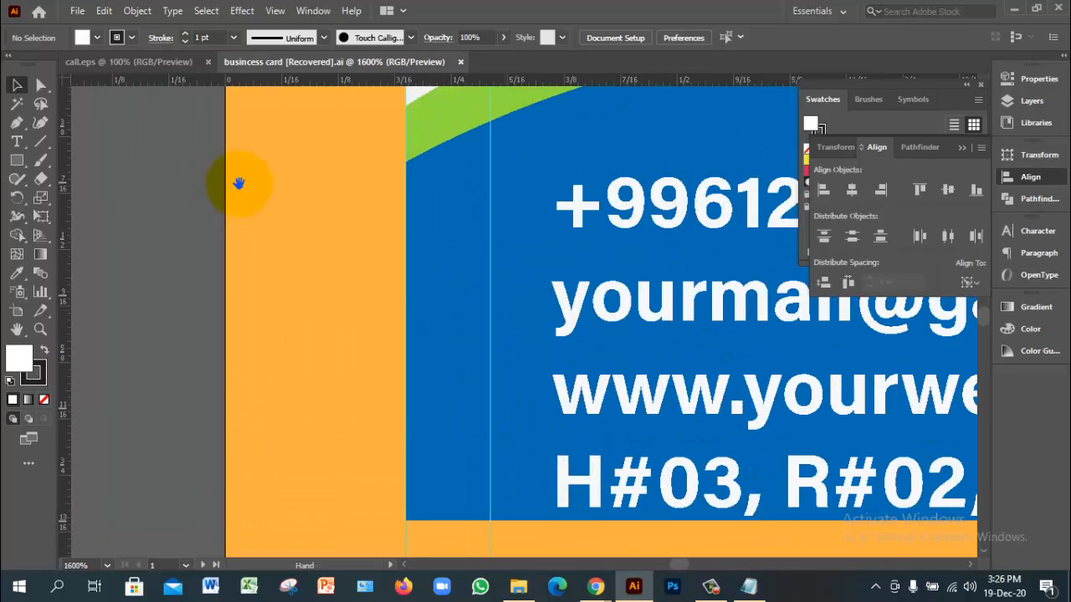
{"action": "scroll", "coordinate": [239, 183], "scroll_direction": "up", "scroll_amount": 1}
{"action": "scroll", "coordinate": [239, 183], "scroll_direction": "right", "scroll_amount": 1}
{"action": "scroll", "coordinate": [238, 183], "scroll_direction": "right", "scroll_amount": 1}
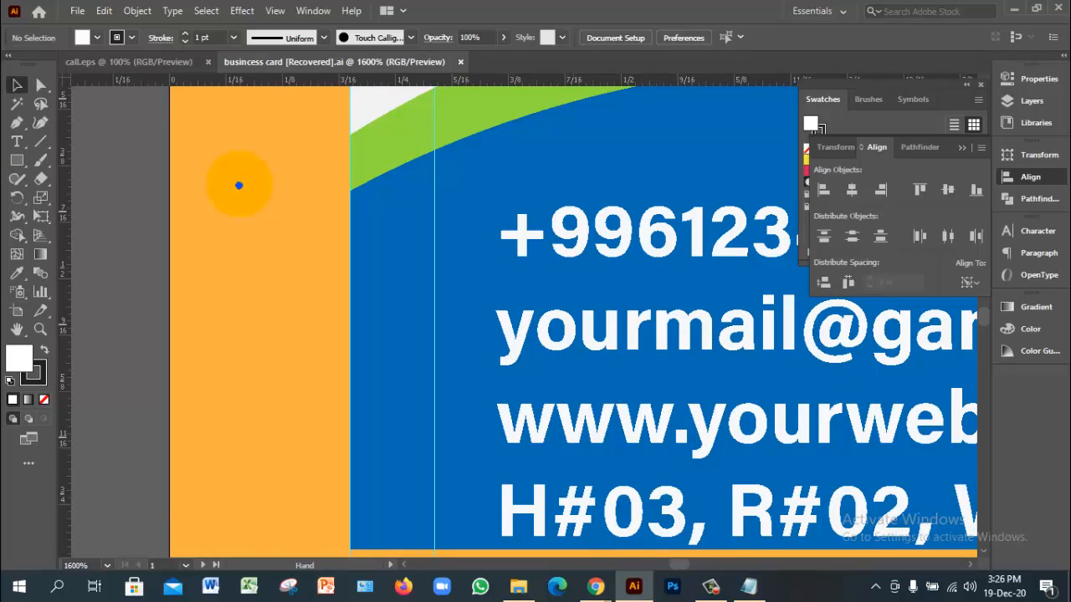
{"action": "scroll", "coordinate": [239, 184], "scroll_direction": "right", "scroll_amount": 2}
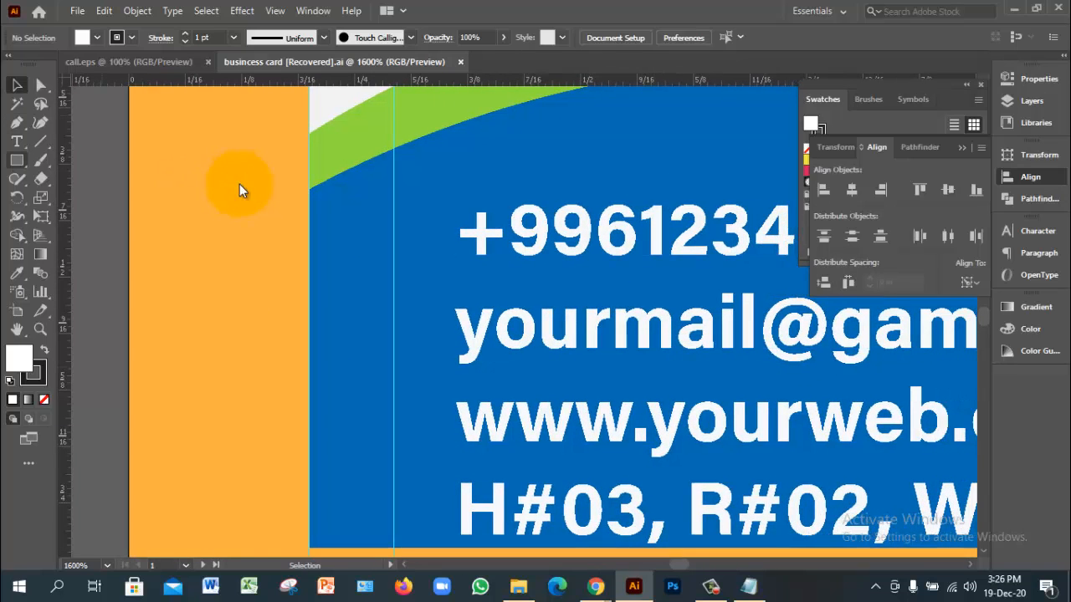
{"action": "key", "text": "m"}
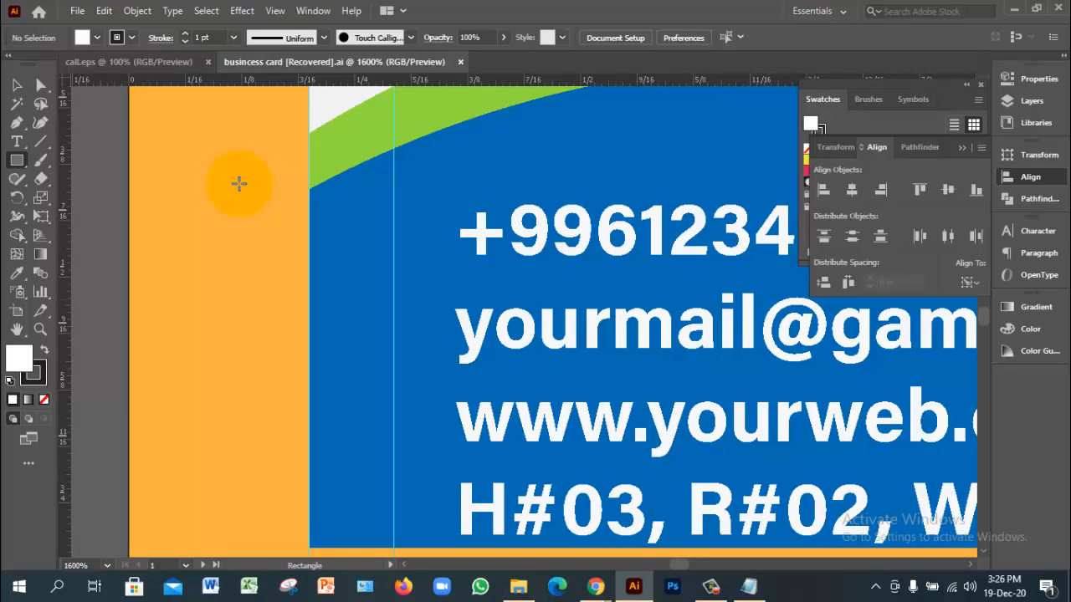
Step: Draw a white 200 x 200 px square with no stroke
{"action": "key", "text": "ctrl"}
{"action": "key", "text": "x"}
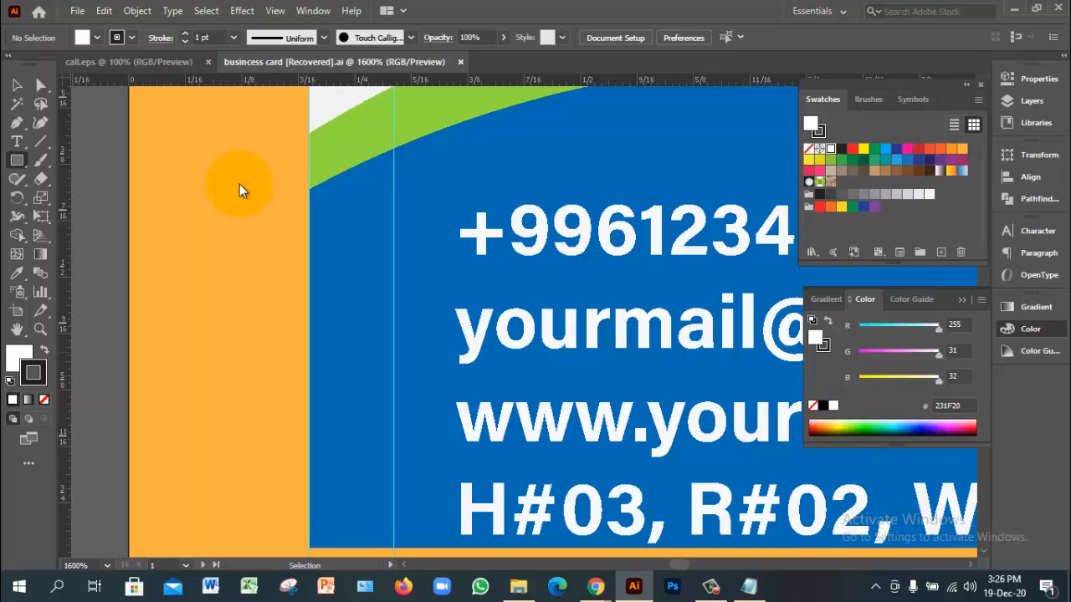
{"action": "key", "text": "slash"}
{"action": "key", "text": "x"}
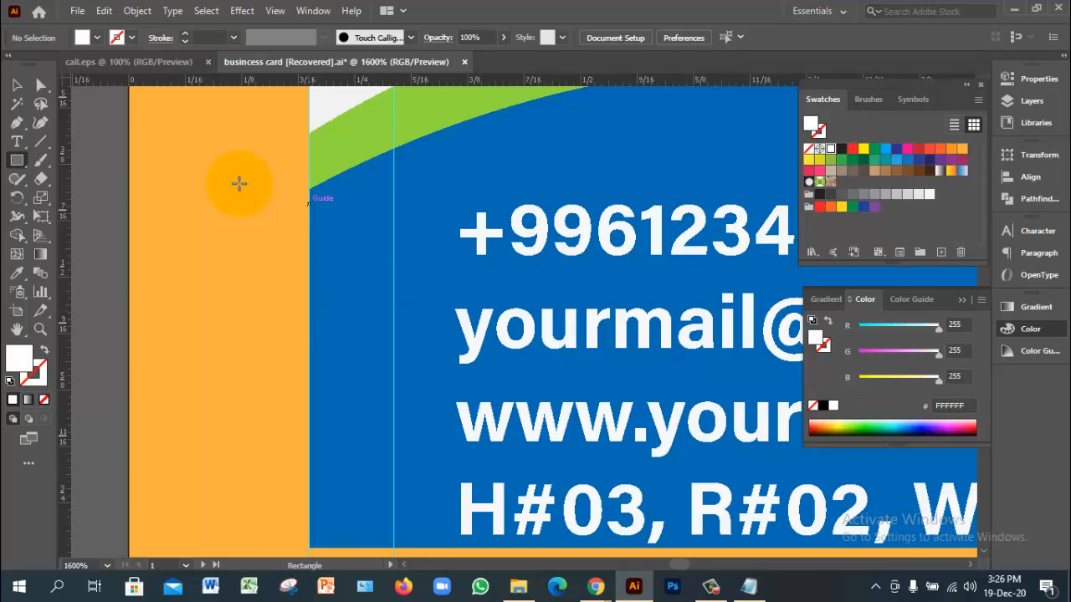
{"action": "left_click", "coordinate": [240, 183]}
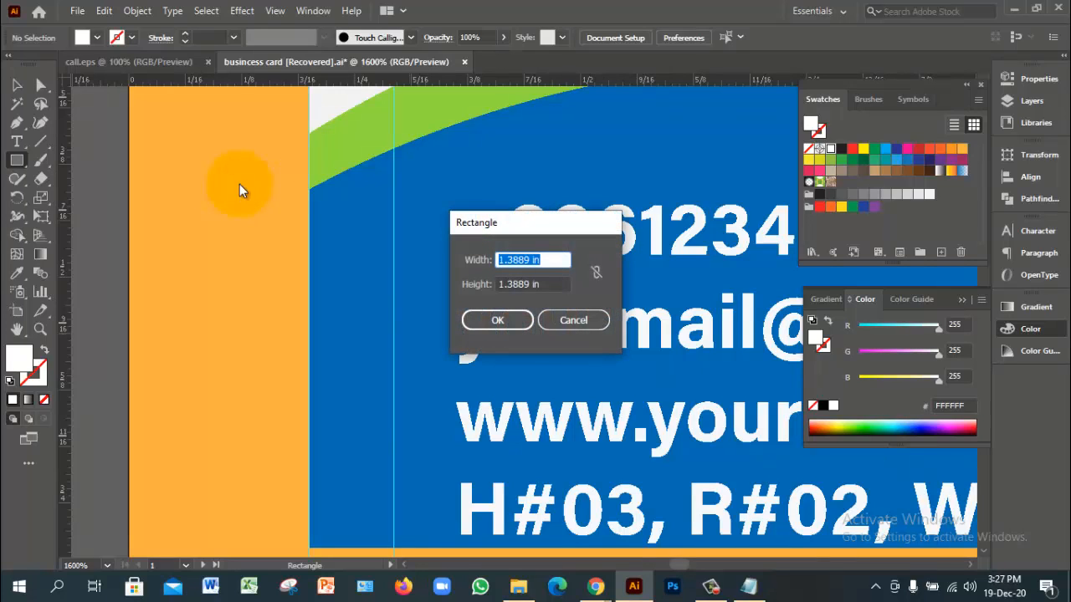
{"action": "type", "text": "200 px"}
{"action": "key", "text": "Tab"}
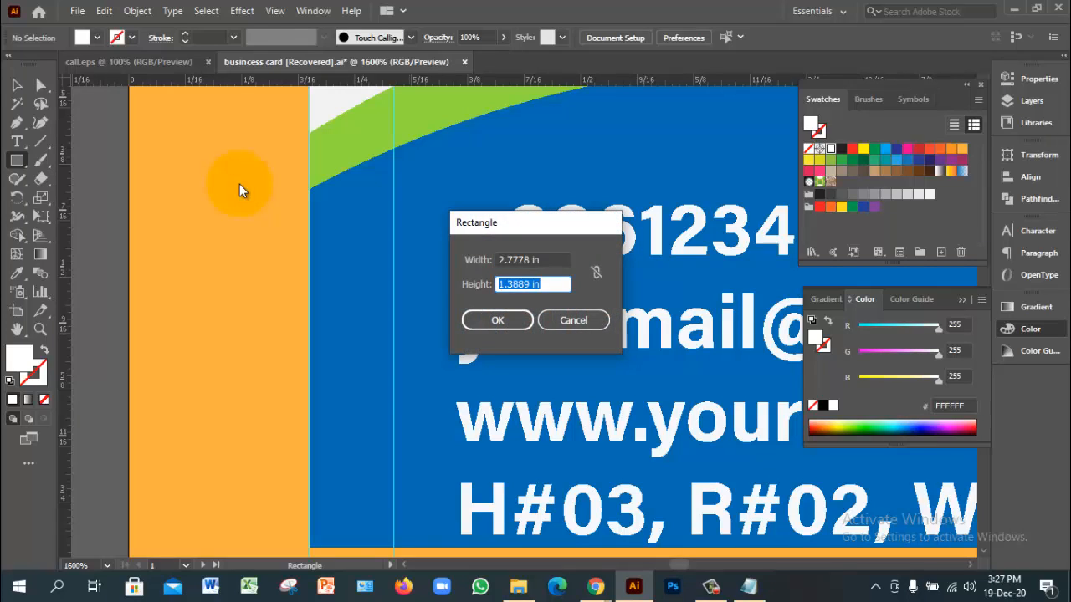
{"action": "type", "text": "200 px"}
{"action": "key", "text": "Tab"}
{"action": "key", "text": "Return"}
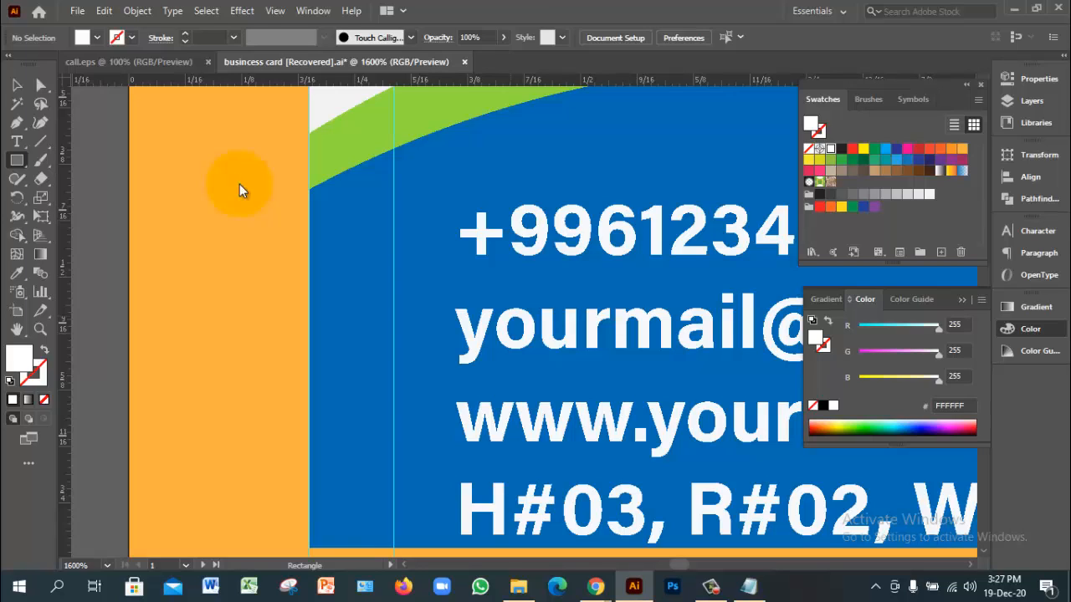
Step: Select the new white square and zoom out to see more of the card
{"action": "key", "text": "ctrl+z"}
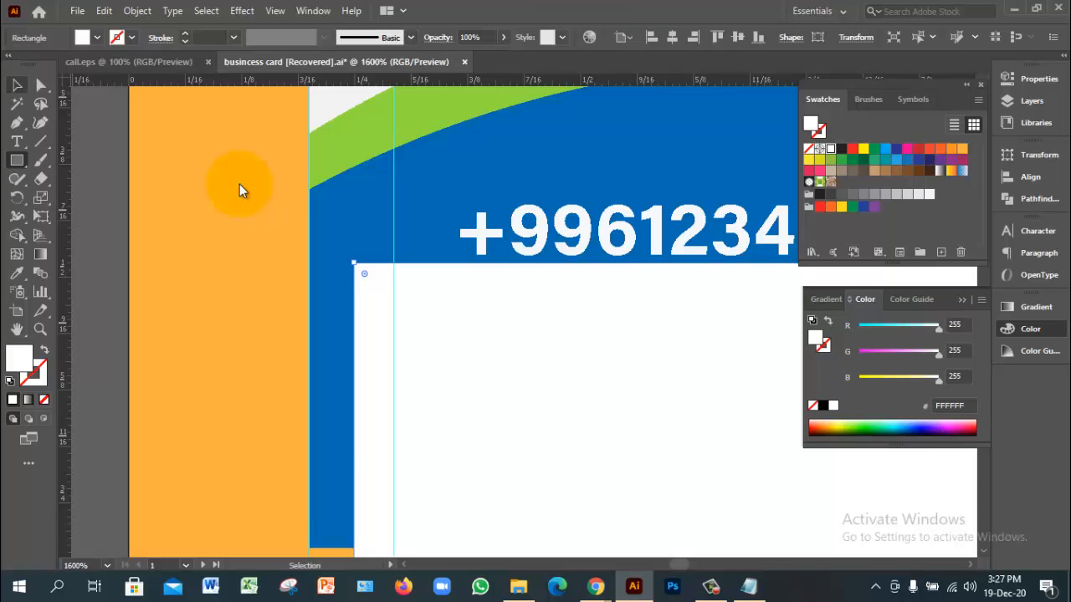
{"action": "key", "text": "v"}
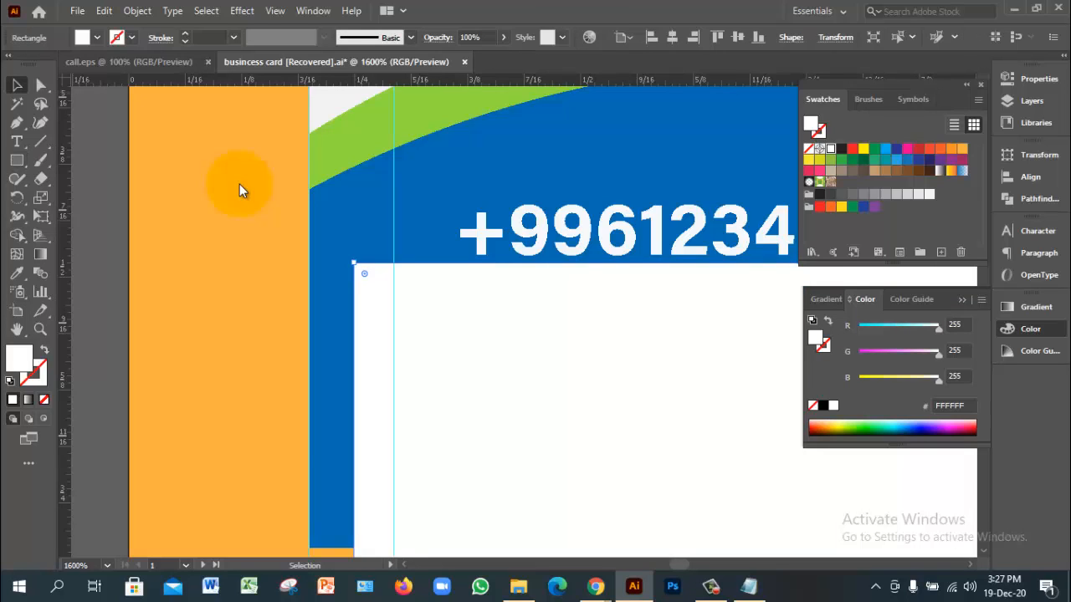
{"action": "left_click", "coordinate": [239, 184], "text": "ctrl+alt"}
{"action": "left_click", "coordinate": [239, 185], "text": "ctrl+alt"}
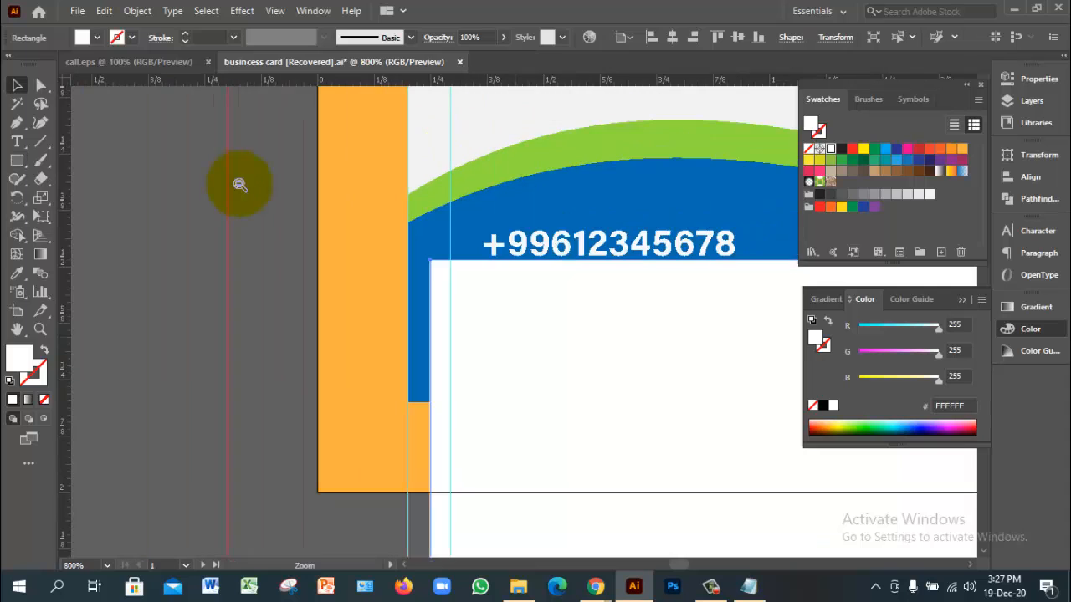
{"action": "left_click", "coordinate": [239, 185], "text": "ctrl+alt"}
{"action": "left_click", "coordinate": [240, 185], "text": "ctrl+alt"}
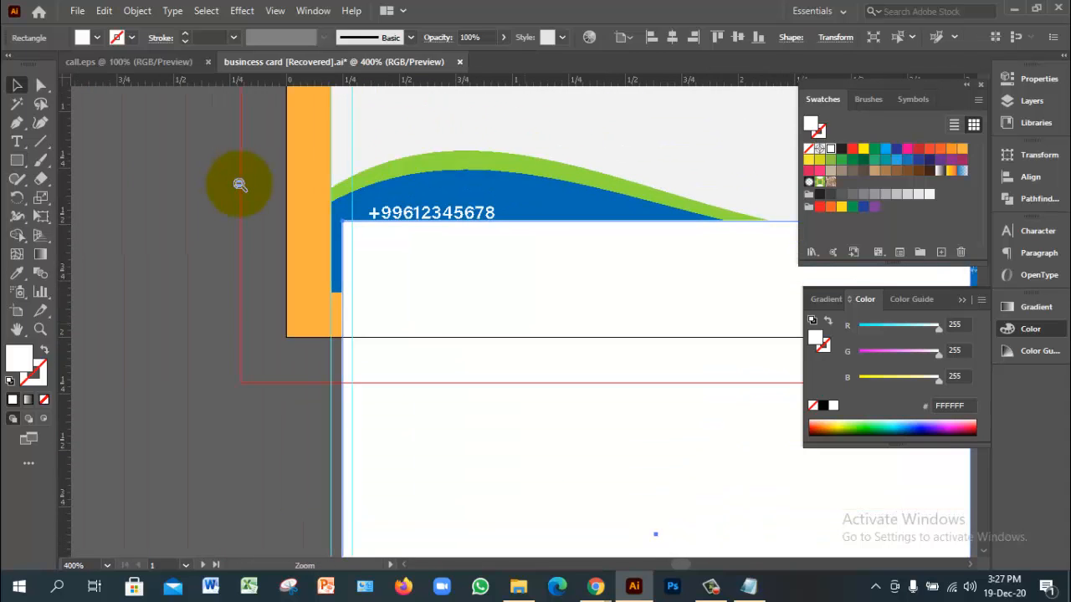
Step: Shrink the white square and place it to the left of the card
{"action": "left_click", "coordinate": [239, 185], "text": "ctrl+alt"}
{"action": "left_click", "coordinate": [239, 185], "text": "ctrl+alt"}
{"action": "left_click", "coordinate": [239, 185], "text": "ctrl+alt"}
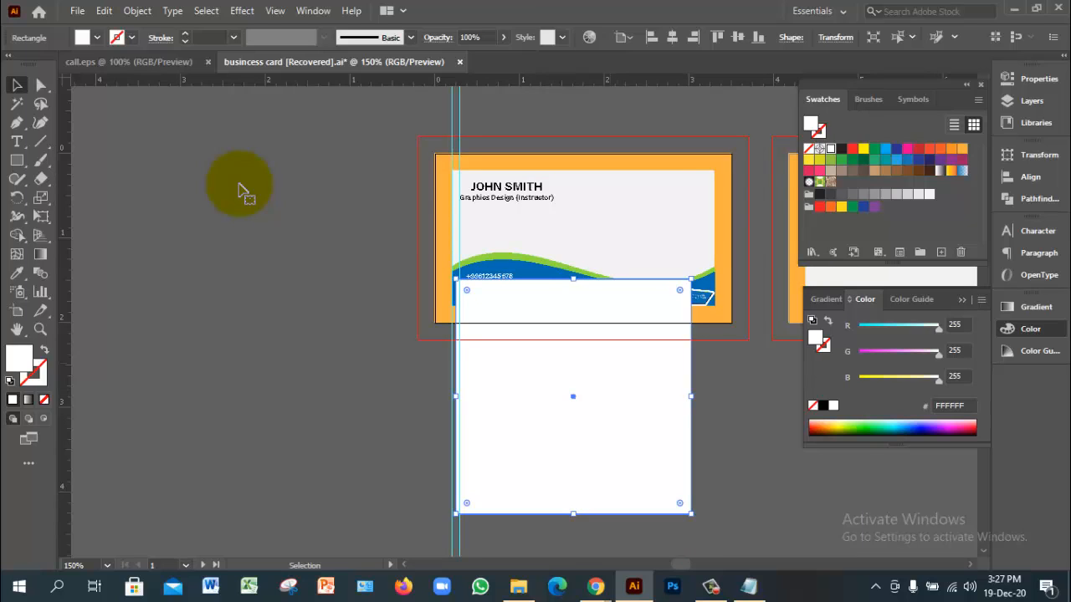
{"action": "mouse_move", "coordinate": [456, 279]}
{"action": "left_mouse_down"}
{"action": "mouse_move", "coordinate": [516, 365]}
{"action": "mouse_move", "coordinate": [653, 475]}
{"action": "mouse_move", "coordinate": [487, 311]}
{"action": "mouse_move", "coordinate": [409, 289]}
{"action": "mouse_move", "coordinate": [291, 207]}
{"action": "mouse_move", "coordinate": [277, 213]}
{"action": "mouse_move", "coordinate": [373, 308]}
{"action": "left_mouse_up"}
{"action": "left_click", "coordinate": [492, 313], "text": "ctrl"}
{"action": "left_click", "coordinate": [464, 287], "text": "ctrl"}
{"action": "left_click", "coordinate": [420, 293], "text": "ctrl"}
{"action": "left_click", "coordinate": [421, 292], "text": "ctrl"}
{"action": "left_click", "coordinate": [420, 293], "text": "ctrl"}
{"action": "left_click_drag", "start_coordinate": [431, 356], "coordinate": [298, 288]}
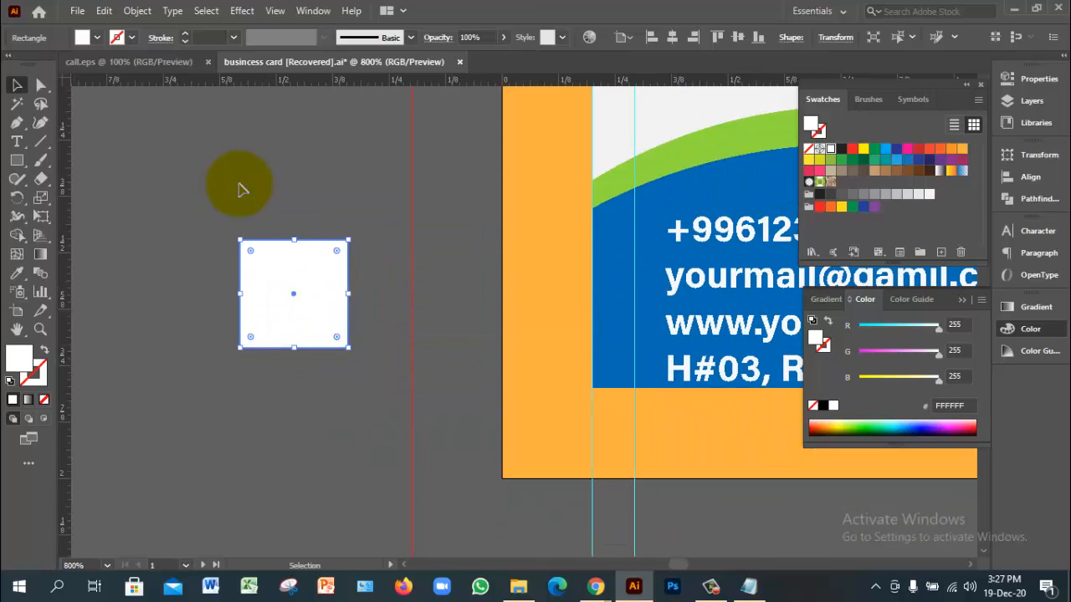
Step: Round all corners of the white square to 0.0513 in
{"action": "key", "text": "a"}
{"action": "key", "text": "ctrl+equal"}
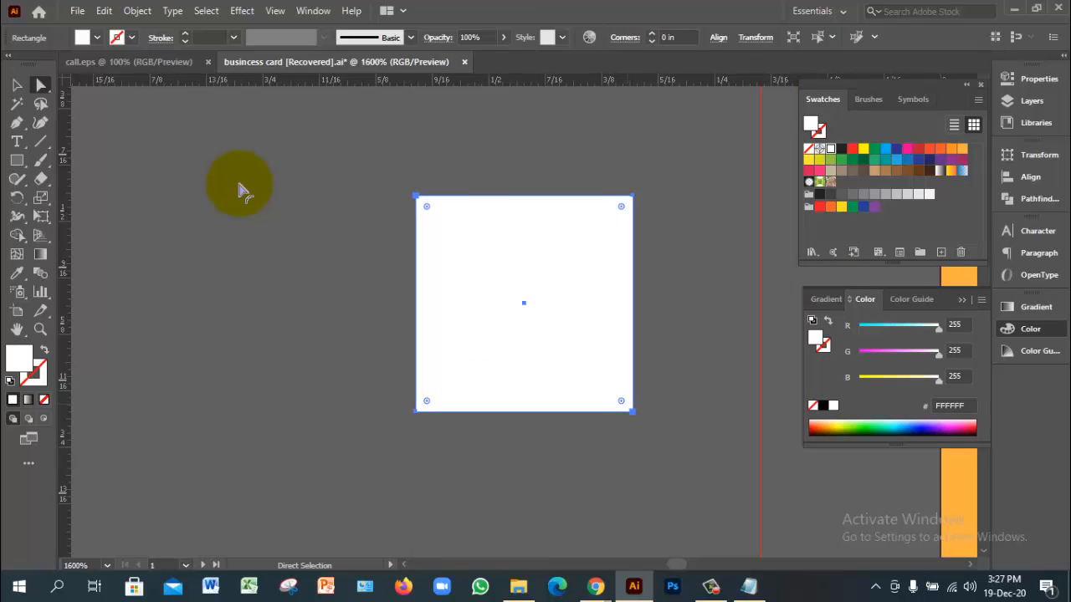
{"action": "left_click_drag", "start_coordinate": [622, 401], "coordinate": [586, 366]}
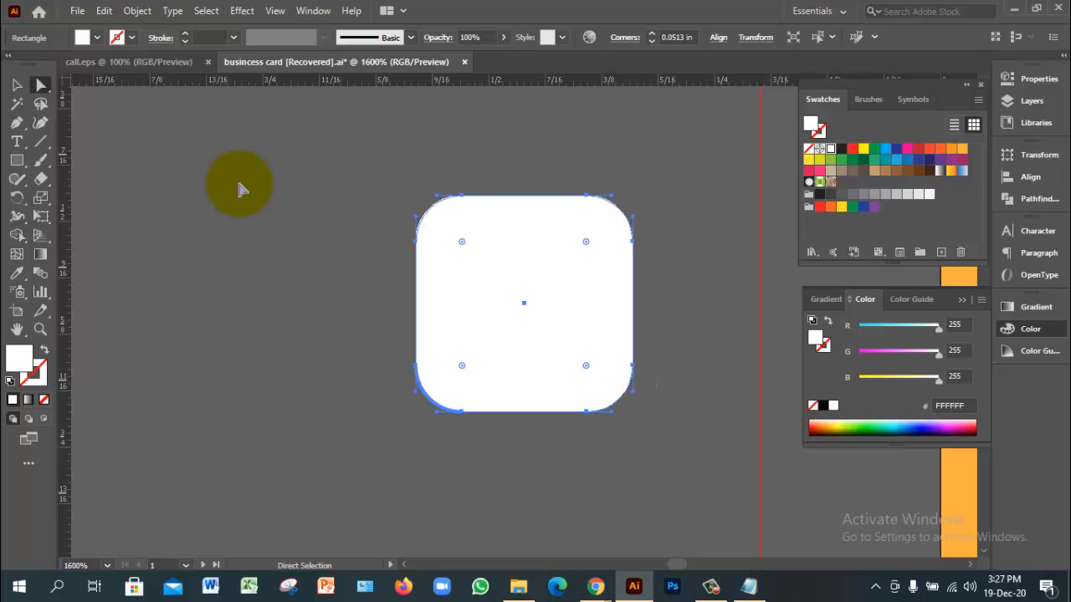
{"action": "key", "text": "v"}
{"action": "left_click", "coordinate": [239, 184]}
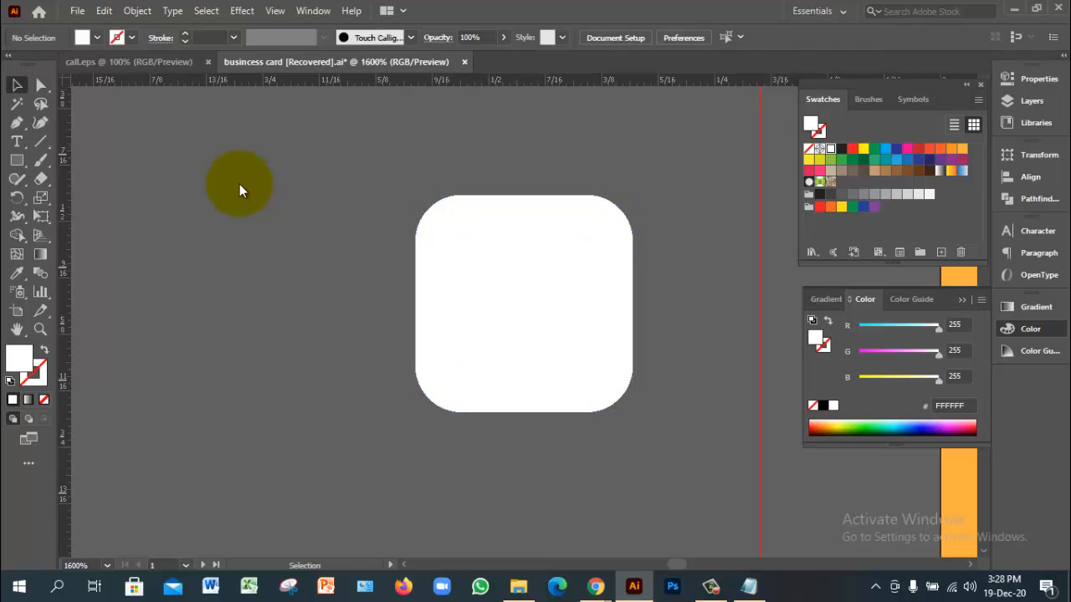
{"action": "key", "text": "ctrl+Tab"}
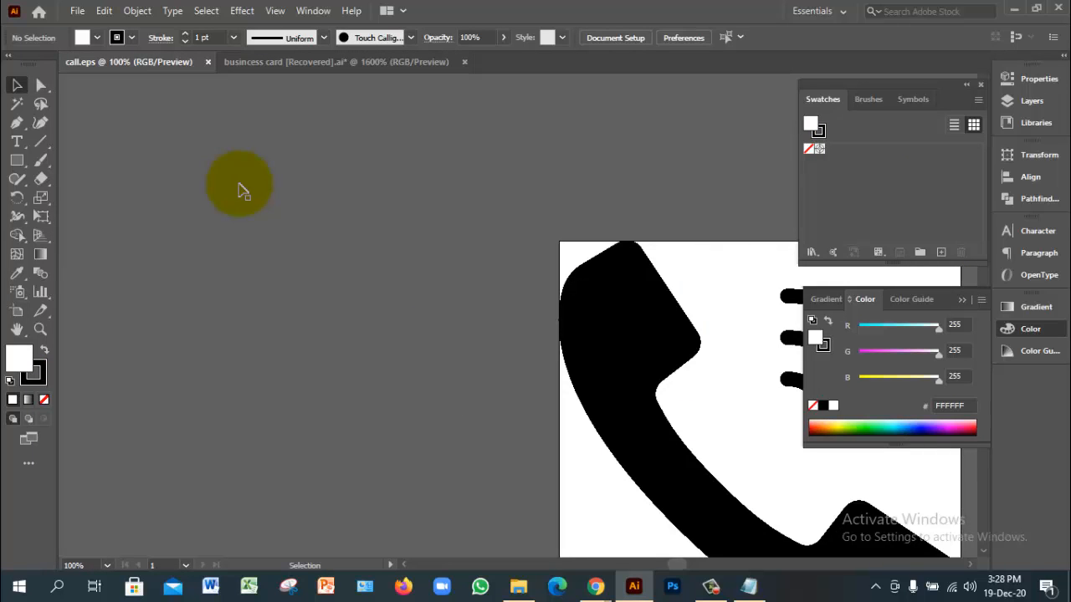
Step: Drag the phone artwork from call.eps into the business card document
{"action": "left_click", "coordinate": [239, 184], "text": "ctrl+alt"}
{"action": "left_click", "coordinate": [239, 184], "text": "ctrl+alt"}
{"action": "left_click", "coordinate": [239, 184], "text": "ctrl"}
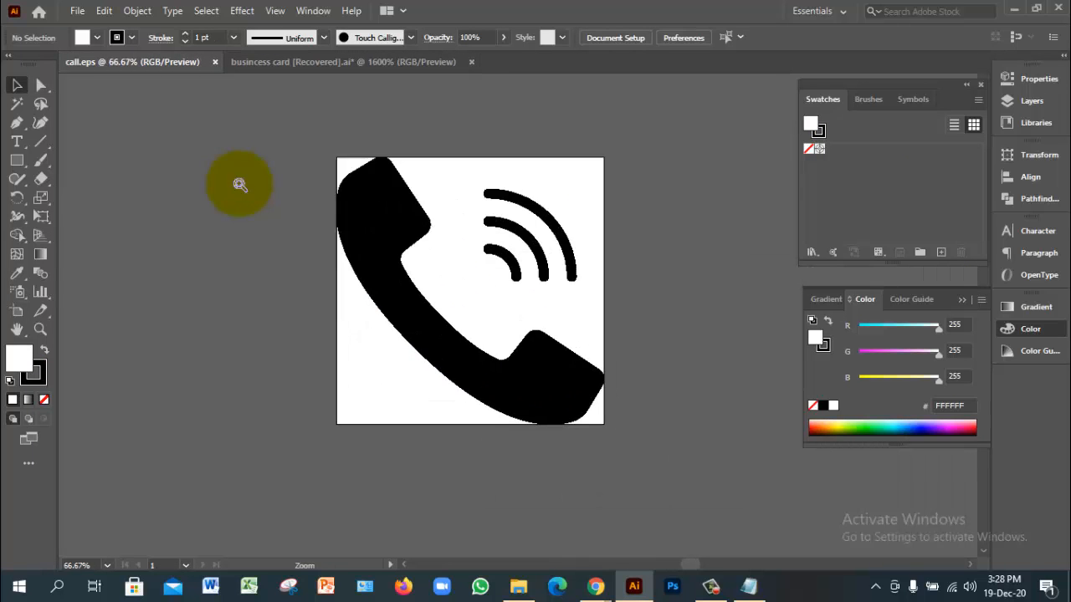
{"action": "left_click_drag", "start_coordinate": [568, 378], "coordinate": [502, 276]}
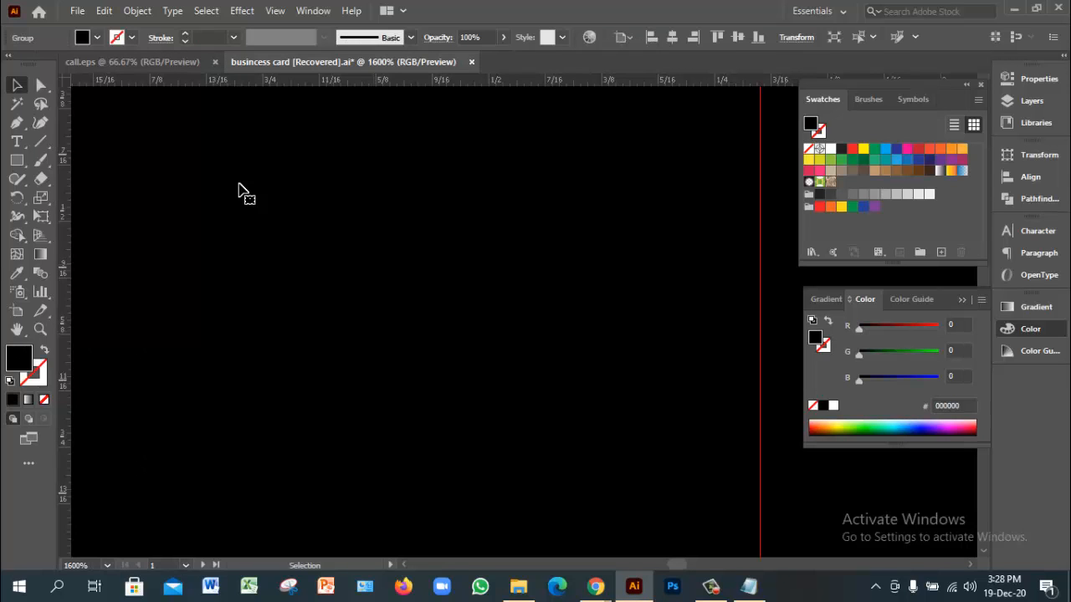
{"action": "left_click", "coordinate": [240, 184], "text": "ctrl+alt"}
{"action": "left_click", "coordinate": [240, 184], "text": "ctrl+alt"}
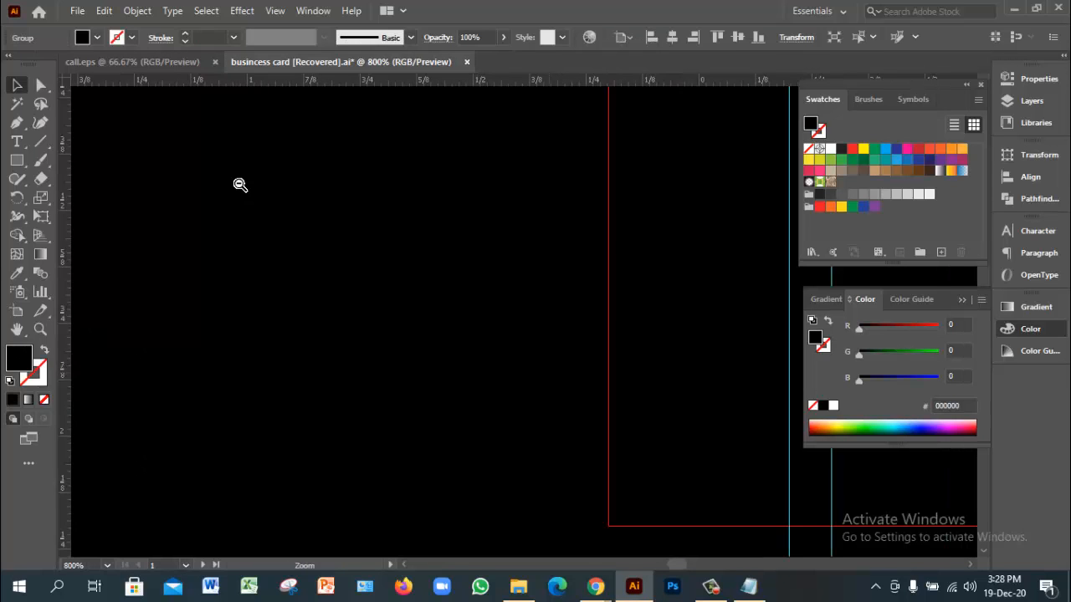
{"action": "left_click", "coordinate": [239, 184], "text": "ctrl+alt"}
{"action": "left_click", "coordinate": [239, 184], "text": "ctrl+alt"}
{"action": "left_click", "coordinate": [239, 184], "text": "ctrl+alt"}
{"action": "left_click", "coordinate": [240, 184], "text": "ctrl+alt"}
{"action": "left_click", "coordinate": [239, 184], "text": "ctrl+alt"}
{"action": "left_click", "coordinate": [239, 184], "text": "ctrl+alt"}
{"action": "left_click", "coordinate": [240, 185], "text": "ctrl+alt"}
{"action": "left_click", "coordinate": [240, 185], "text": "ctrl+alt"}
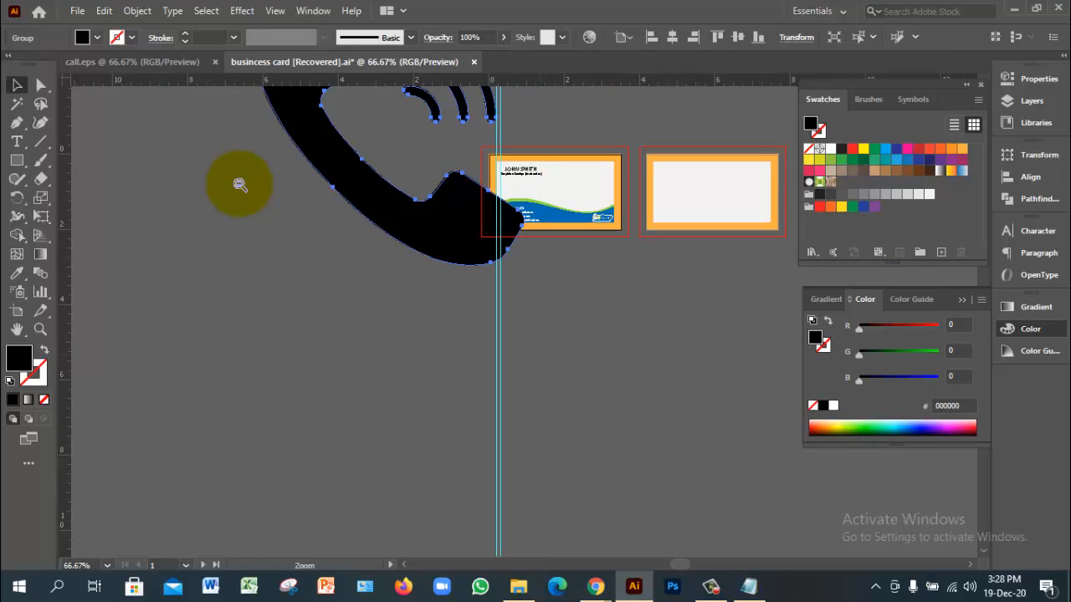
{"action": "scroll", "coordinate": [240, 184], "scroll_direction": "up", "scroll_amount": 5}
{"action": "scroll", "coordinate": [240, 184], "scroll_direction": "left", "scroll_amount": 2}
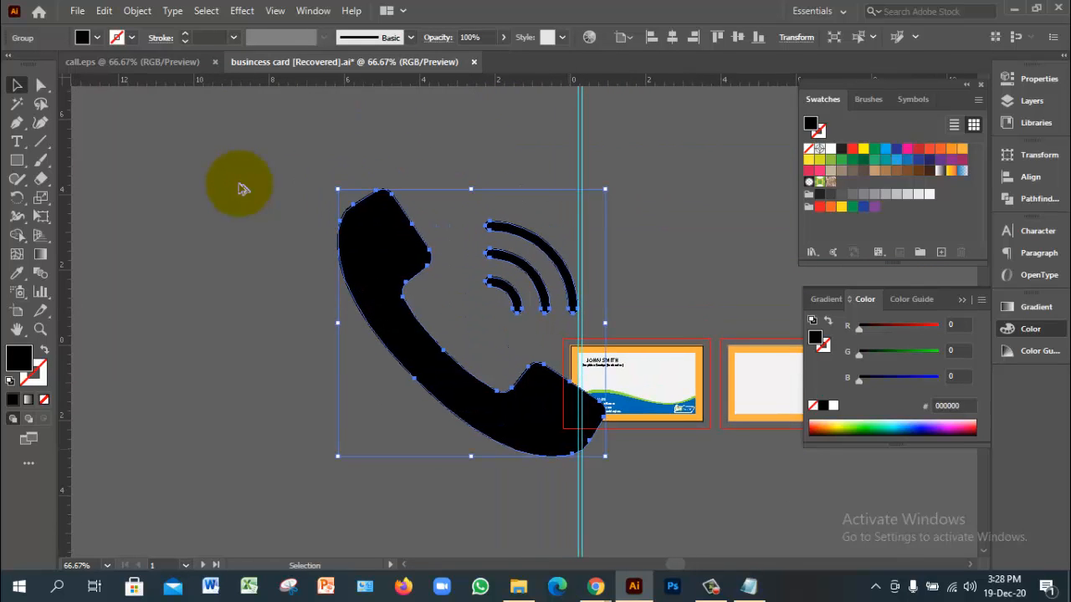
Step: Scale the phone icon down from its centre onto the white rounded square
{"action": "left_click_drag", "start_coordinate": [605, 457], "coordinate": [485, 374]}
{"action": "left_click", "coordinate": [532, 373], "text": "ctrl"}
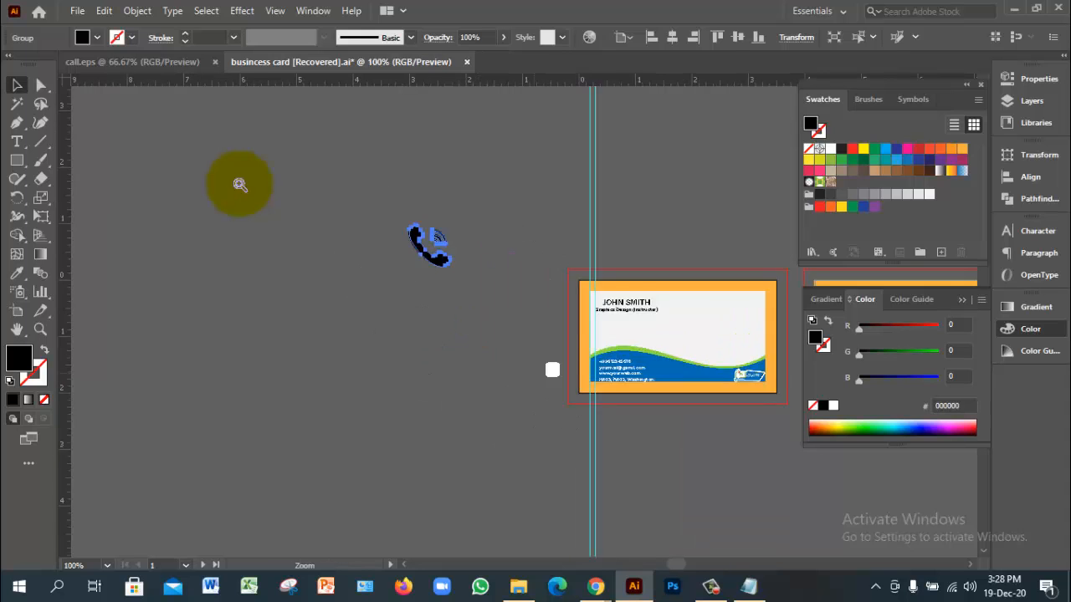
{"action": "left_click", "coordinate": [533, 373], "text": "ctrl"}
{"action": "left_click", "coordinate": [534, 373], "text": "ctrl"}
{"action": "left_click_drag", "start_coordinate": [512, 209], "coordinate": [550, 484]}
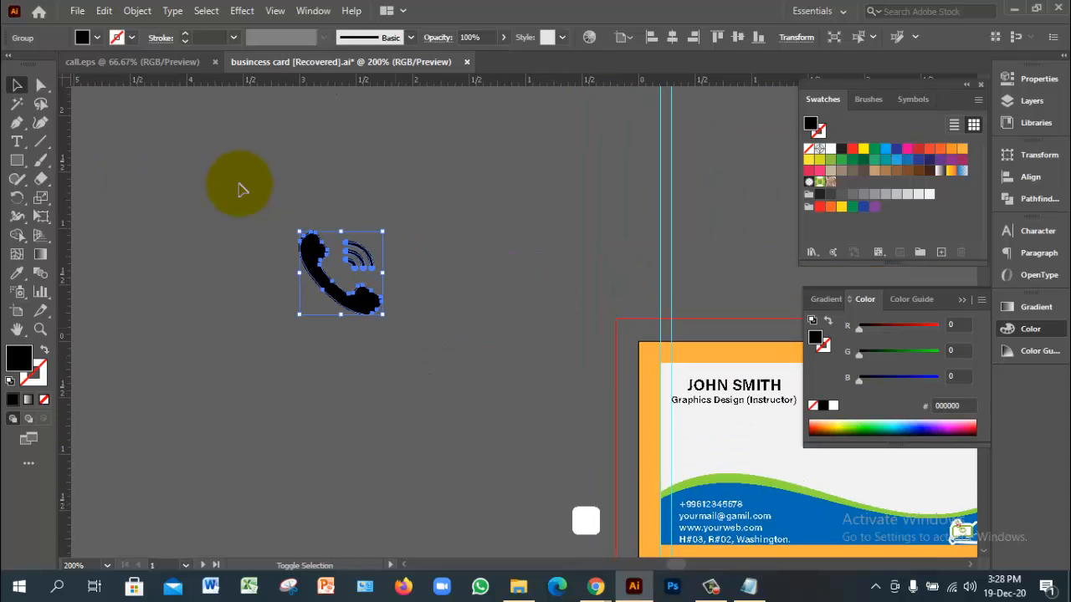
{"action": "mouse_move", "coordinate": [383, 314]}
{"action": "left_mouse_down"}
{"action": "mouse_move", "coordinate": [345, 271]}
{"action": "mouse_move", "coordinate": [588, 522]}
{"action": "left_mouse_up"}
{"action": "left_click", "coordinate": [394, 259]}
{"action": "left_click", "coordinate": [347, 269]}
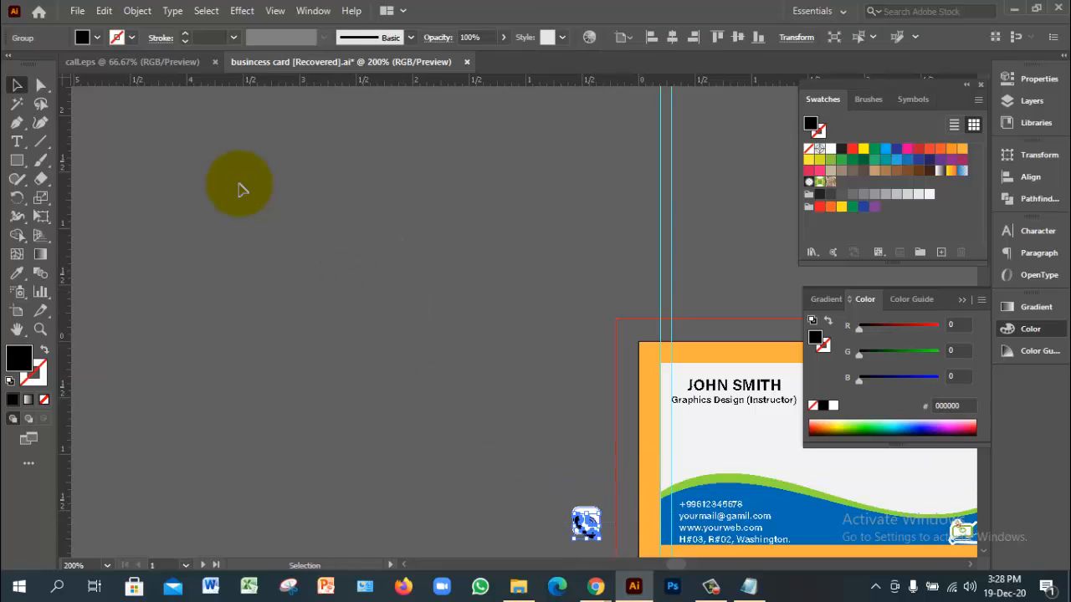
{"action": "left_click", "coordinate": [604, 548]}
{"action": "left_click", "coordinate": [602, 548], "text": "ctrl"}
{"action": "left_click", "coordinate": [519, 359], "text": "ctrl"}
{"action": "left_click", "coordinate": [562, 318], "text": "ctrl"}
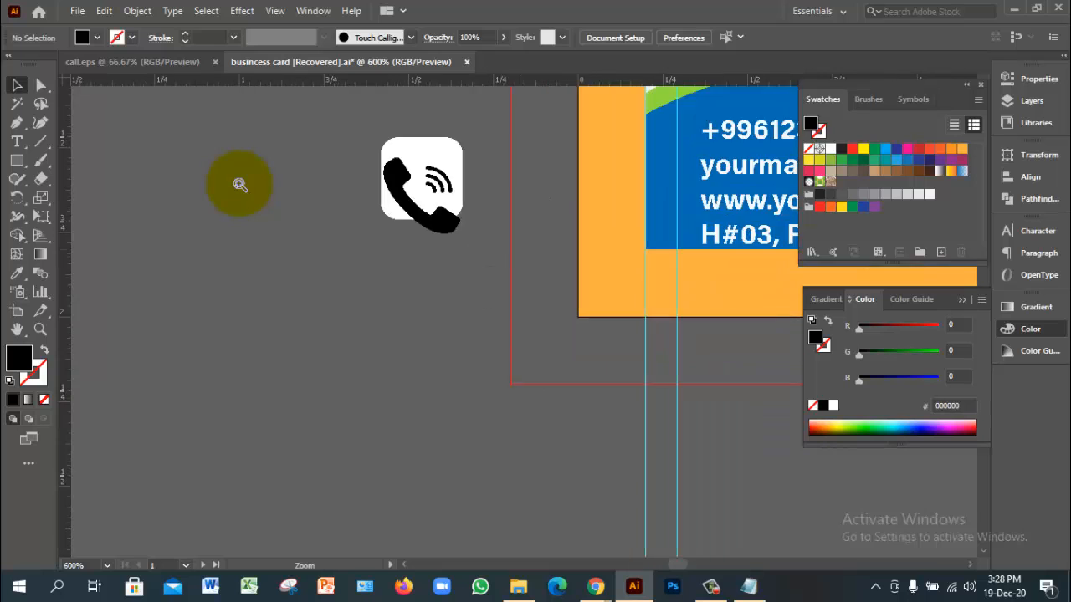
Step: Shrink the handset to fit inside the white square and centre it on the square
{"action": "left_click", "coordinate": [518, 249], "text": "ctrl"}
{"action": "left_click", "coordinate": [518, 248], "text": "ctrl"}
{"action": "left_click_drag", "start_coordinate": [517, 249], "coordinate": [566, 274]}
{"action": "left_click_drag", "start_coordinate": [280, 209], "coordinate": [502, 443]}
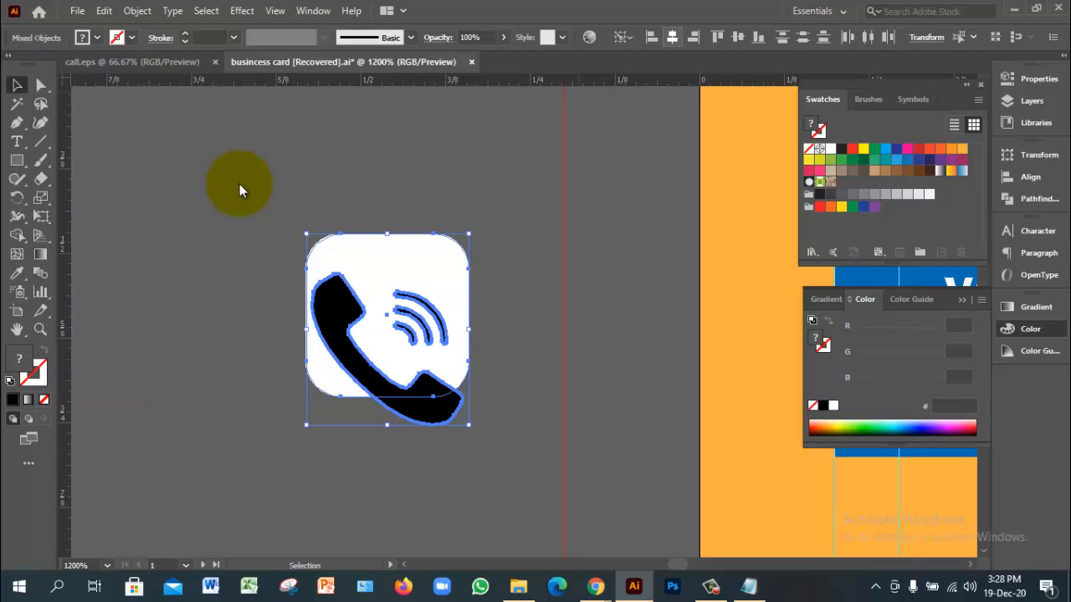
{"action": "left_click", "coordinate": [738, 37]}
{"action": "left_click", "coordinate": [536, 219]}
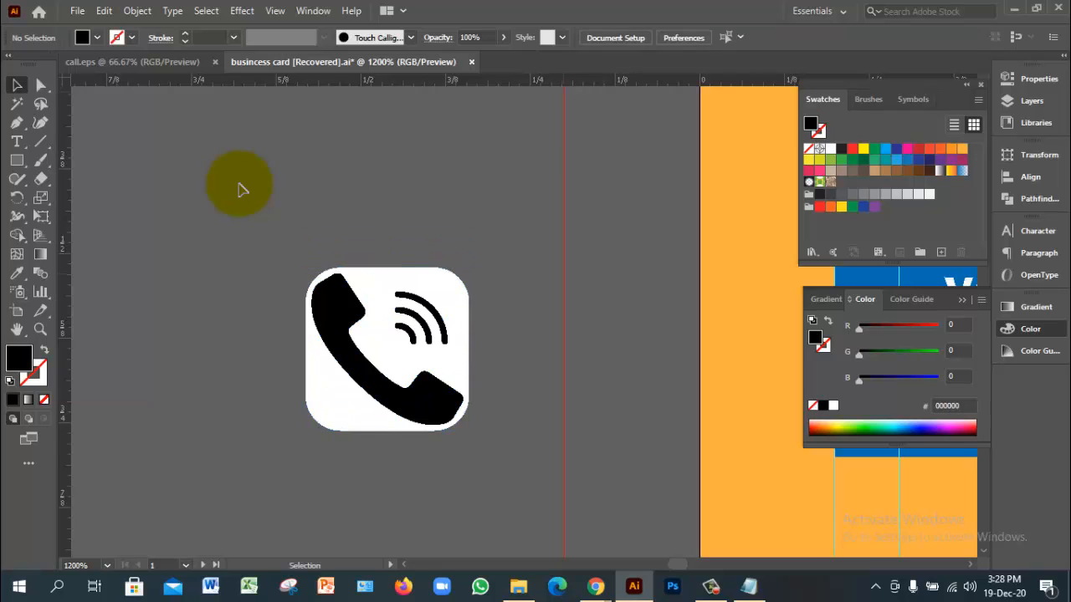
{"action": "left_click", "coordinate": [418, 381]}
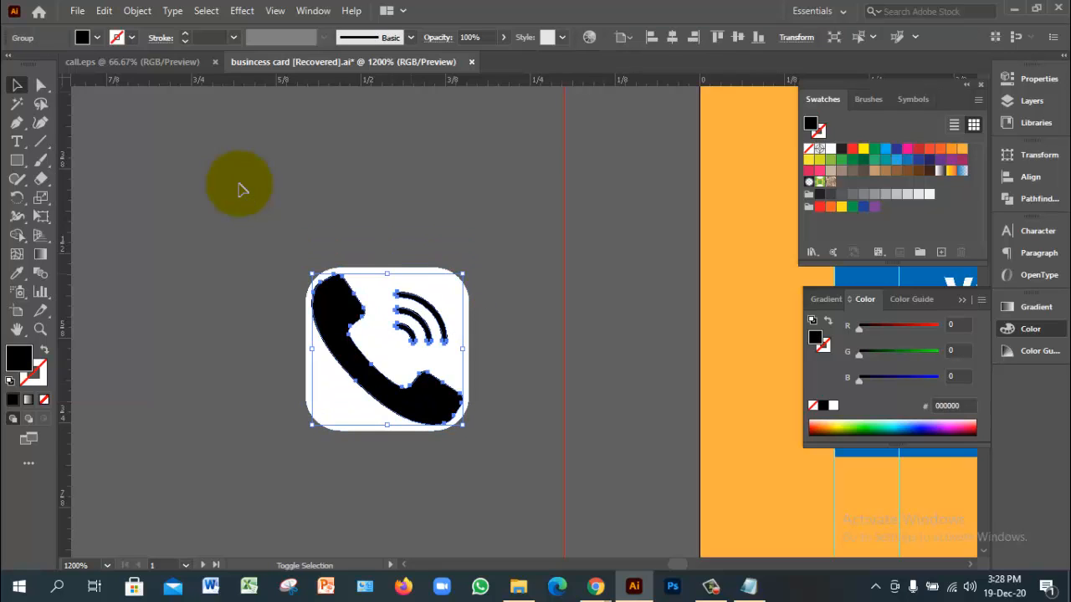
{"action": "left_click_drag", "start_coordinate": [312, 273], "coordinate": [330, 292]}
{"action": "left_click", "coordinate": [239, 184]}
{"action": "left_click_drag", "start_coordinate": [275, 250], "coordinate": [444, 399]}
{"action": "left_click", "coordinate": [672, 37]}
{"action": "left_click", "coordinate": [738, 37]}
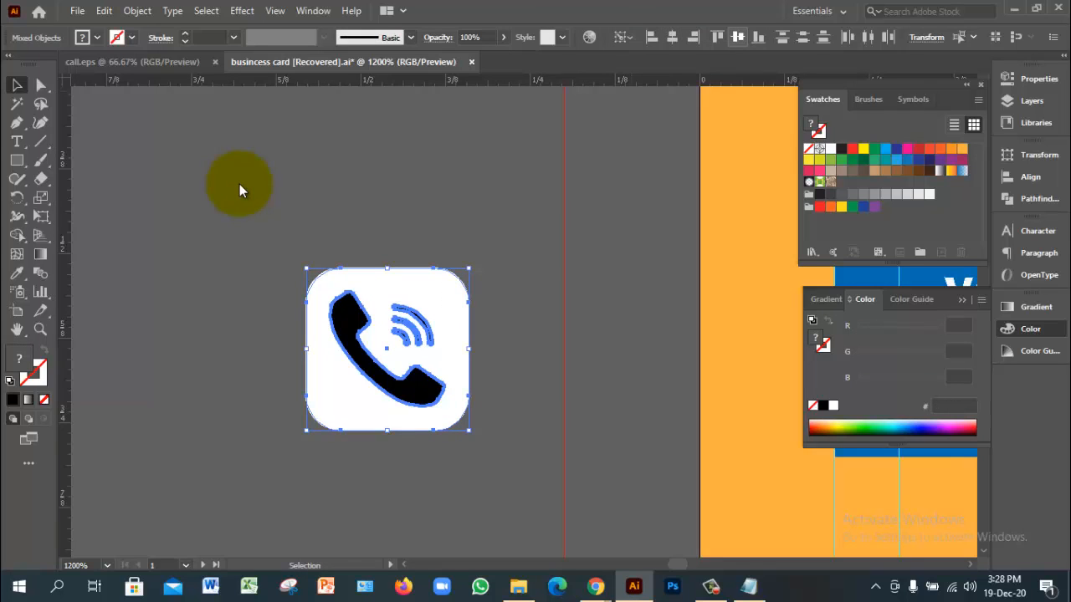
{"action": "left_click", "coordinate": [239, 184]}
Step: Group the handset and white rounded square into one icon
{"action": "left_click_drag", "start_coordinate": [239, 222], "coordinate": [445, 408]}
{"action": "key", "text": "ctrl+g"}
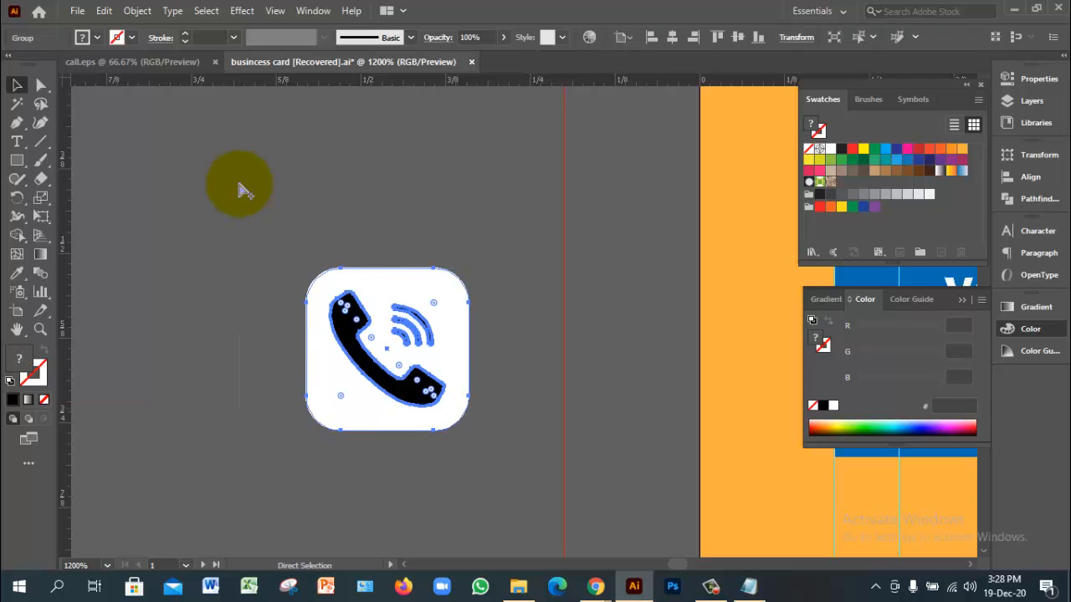
{"action": "left_click", "coordinate": [239, 184], "text": "ctrl+alt"}
{"action": "left_click", "coordinate": [239, 184], "text": "ctrl+alt"}
{"action": "left_click_drag", "start_coordinate": [535, 226], "coordinate": [309, 316]}
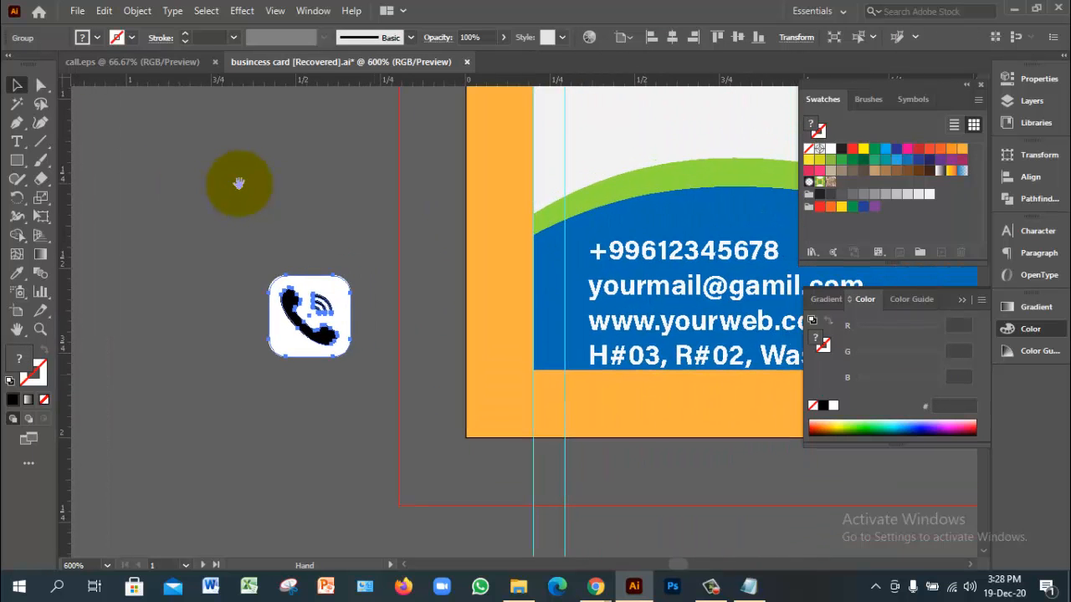
{"action": "left_click", "coordinate": [378, 342], "text": "ctrl"}
{"action": "left_click_drag", "start_coordinate": [377, 341], "coordinate": [199, 396]}
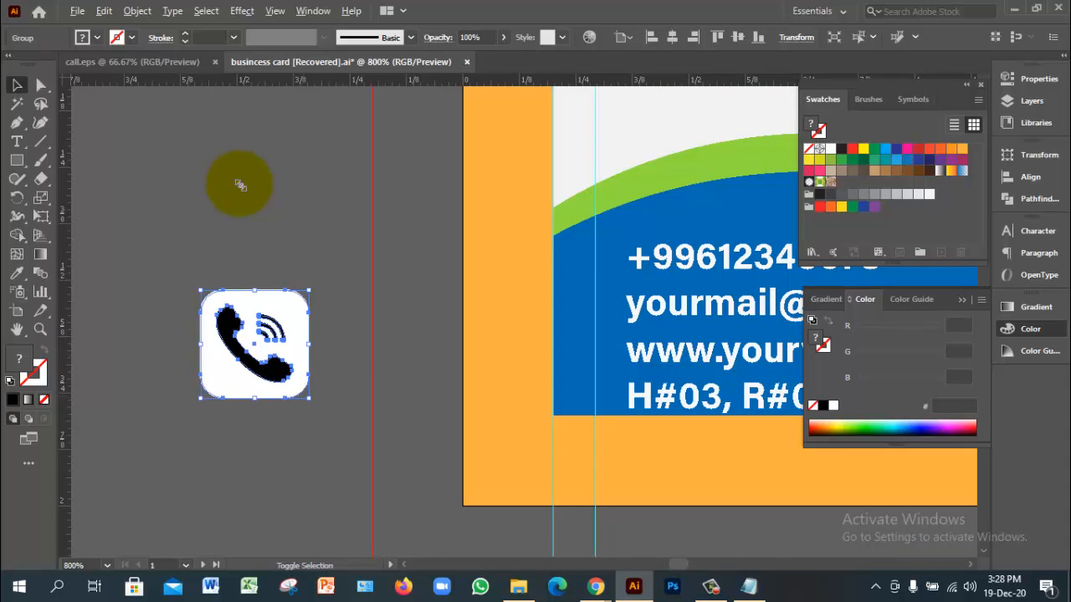
Step: Try scaling the grouped icon down around its centre, then zoom in to check it
{"action": "left_click_drag", "start_coordinate": [309, 398], "coordinate": [276, 365]}
{"action": "left_click", "coordinate": [311, 355]}
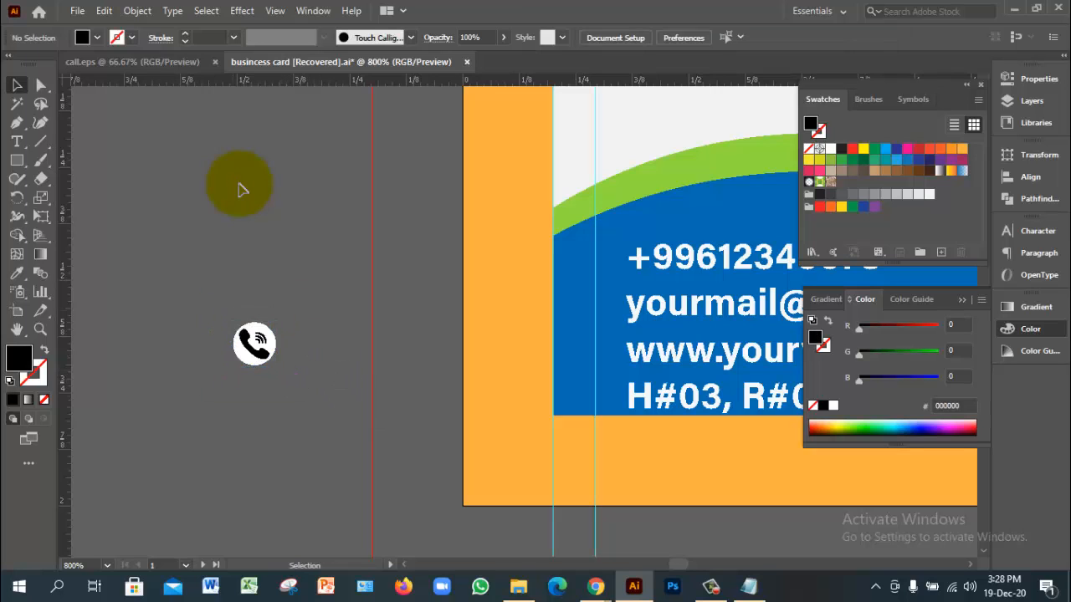
{"action": "left_click", "coordinate": [255, 344]}
{"action": "left_click", "coordinate": [294, 356]}
{"action": "left_click", "coordinate": [294, 357], "text": "ctrl"}
{"action": "left_click", "coordinate": [464, 325], "text": "ctrl"}
{"action": "left_click", "coordinate": [493, 325], "text": "ctrl"}
{"action": "left_click", "coordinate": [596, 295], "text": "ctrl"}
{"action": "left_click", "coordinate": [593, 301], "text": "ctrl"}
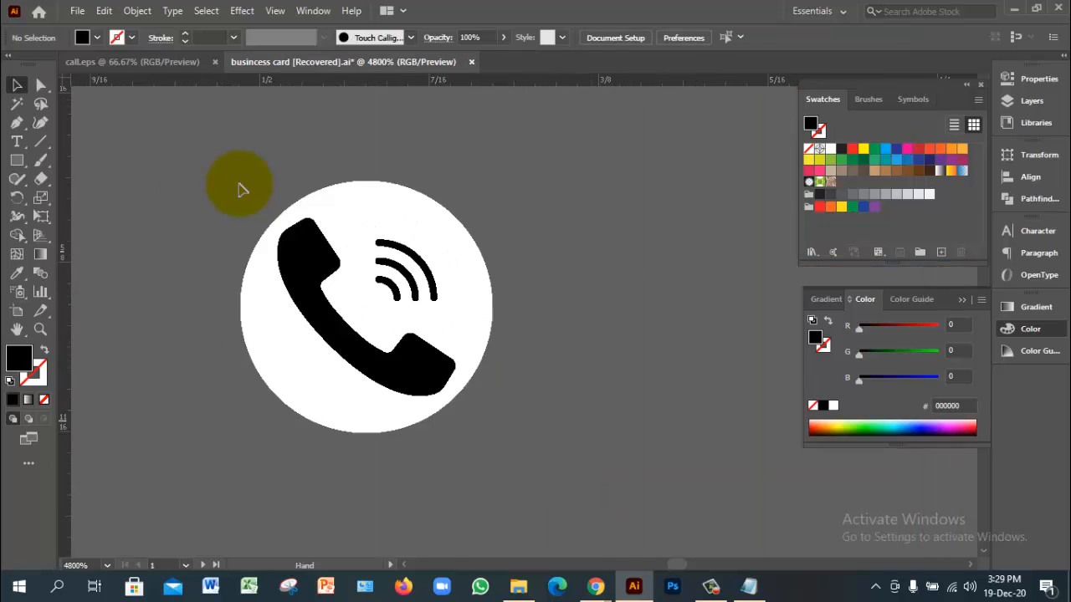
Step: Undo the scaling so the grouped icon returns to its original size
{"action": "left_click", "coordinate": [435, 309]}
{"action": "key", "text": "ctrl+z"}
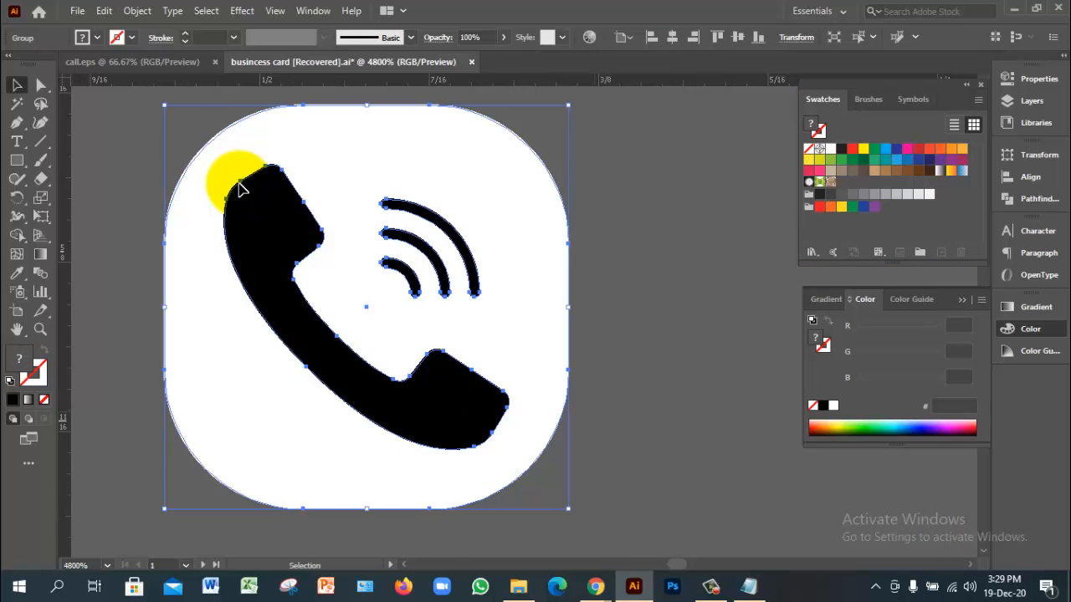
{"action": "key", "text": "ctrl+z"}
{"action": "left_click", "coordinate": [562, 435], "text": "ctrl+alt"}
{"action": "left_click", "coordinate": [580, 421], "text": "ctrl+alt"}
{"action": "left_click", "coordinate": [581, 426], "text": "ctrl+alt"}
{"action": "left_click_drag", "start_coordinate": [580, 426], "coordinate": [575, 586]}
{"action": "key", "text": "ctrl+z"}
{"action": "left_click", "coordinate": [239, 190]}
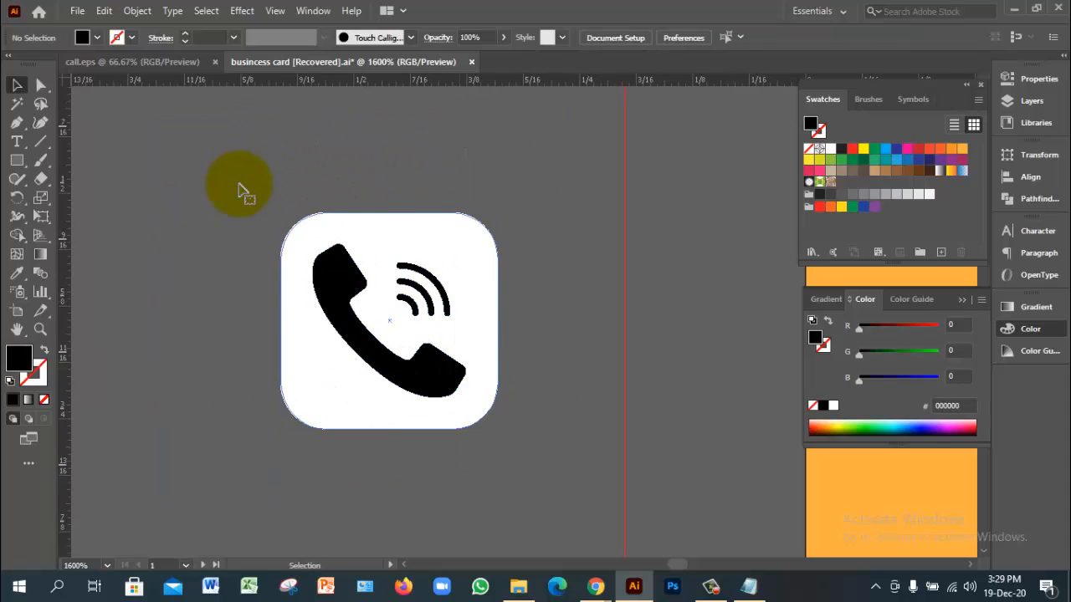
Step: Ungroup the phone icon and select its white rounded square
{"action": "left_click", "coordinate": [389, 321]}
{"action": "right_click", "coordinate": [464, 283]}
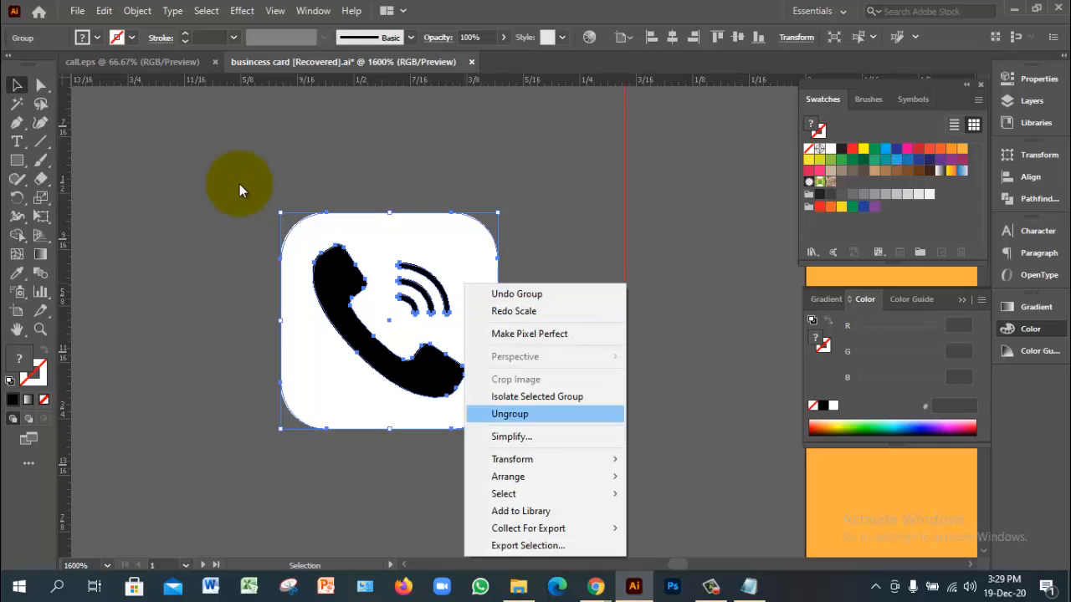
{"action": "left_click", "coordinate": [512, 414]}
{"action": "left_click", "coordinate": [553, 401]}
{"action": "left_click", "coordinate": [474, 335]}
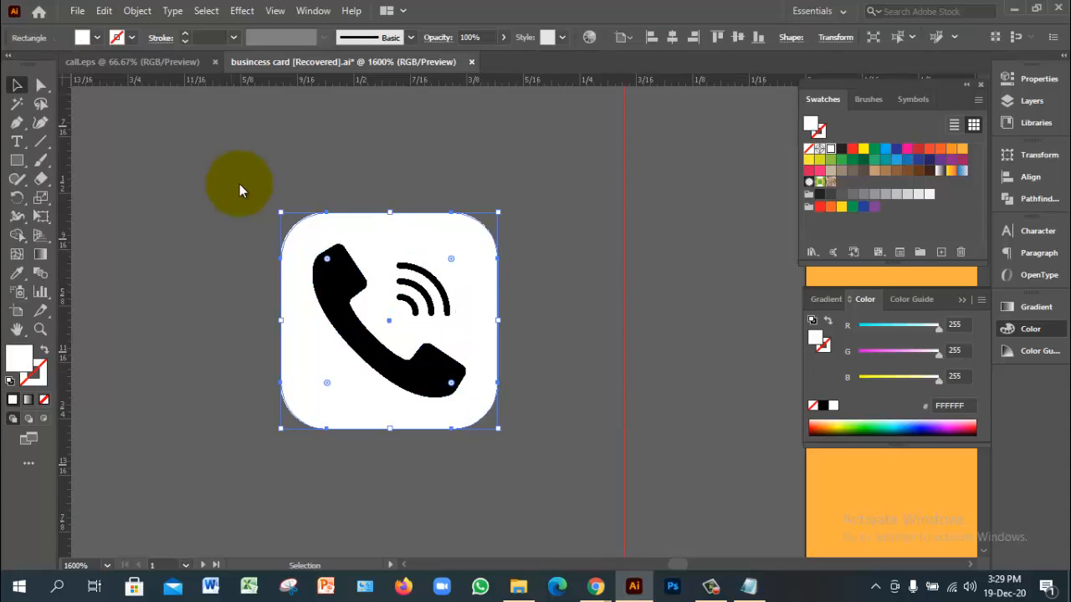
Step: Check the Object menu without expanding, then switch to Chrome's world map results
{"action": "left_click", "coordinate": [137, 11]}
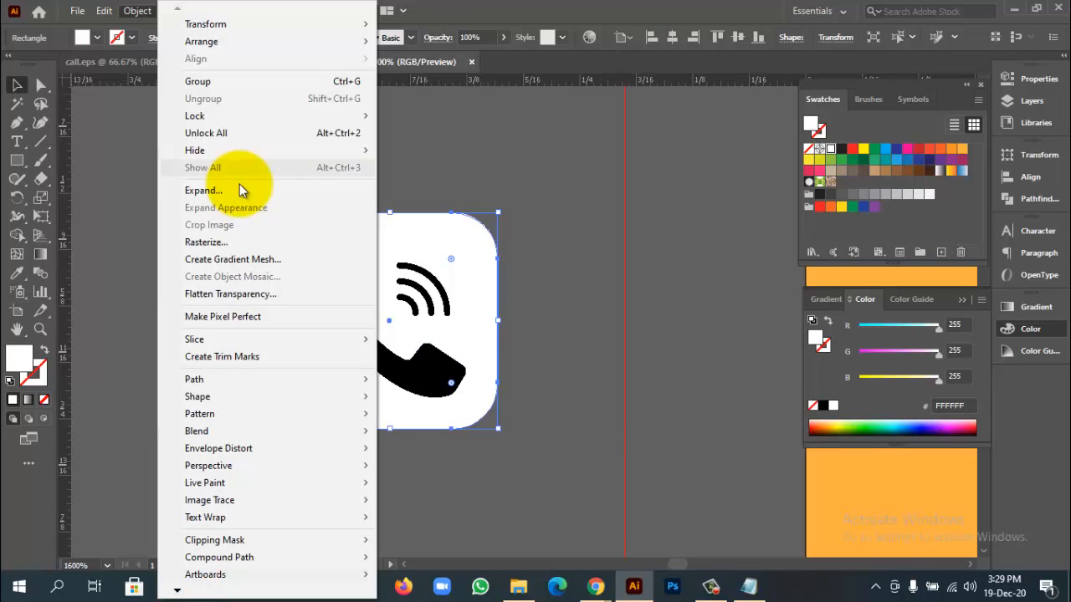
{"action": "left_click", "coordinate": [242, 190]}
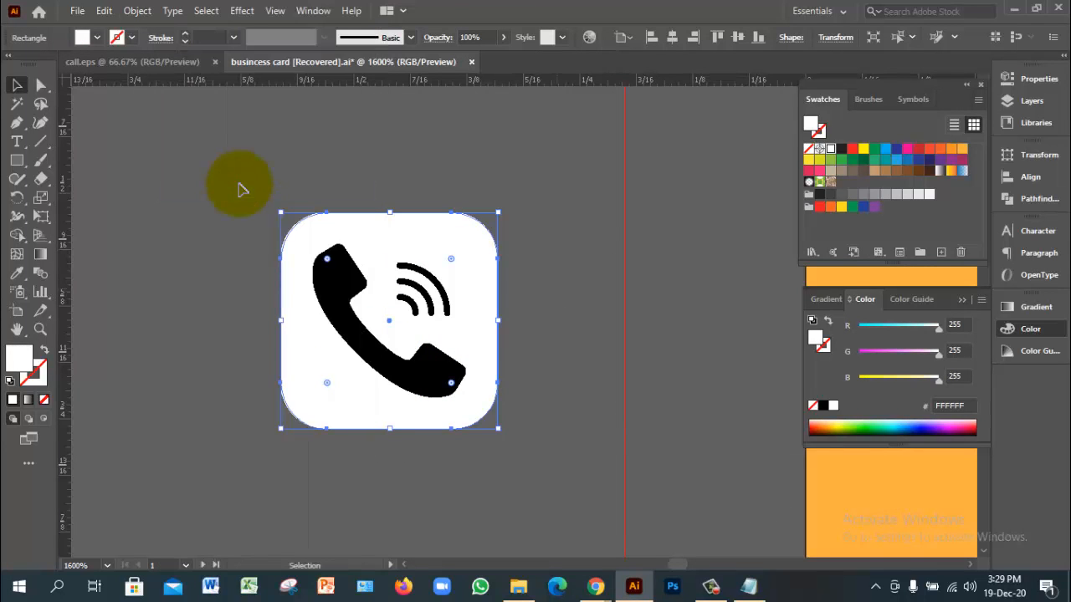
{"action": "left_click", "coordinate": [240, 191]}
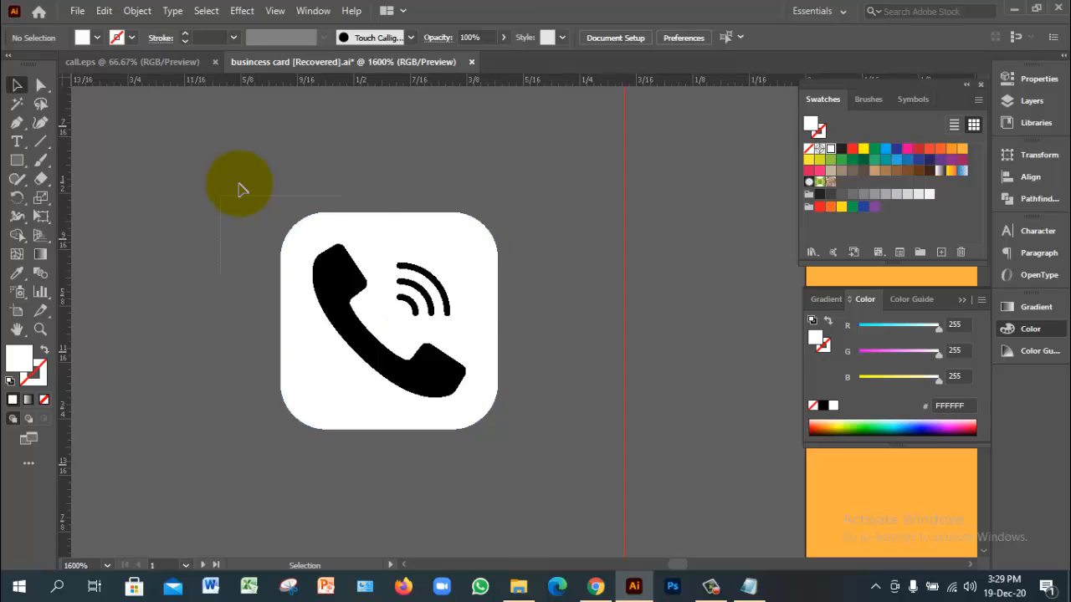
{"action": "key", "text": "ctrl+a"}
{"action": "key", "text": "a"}
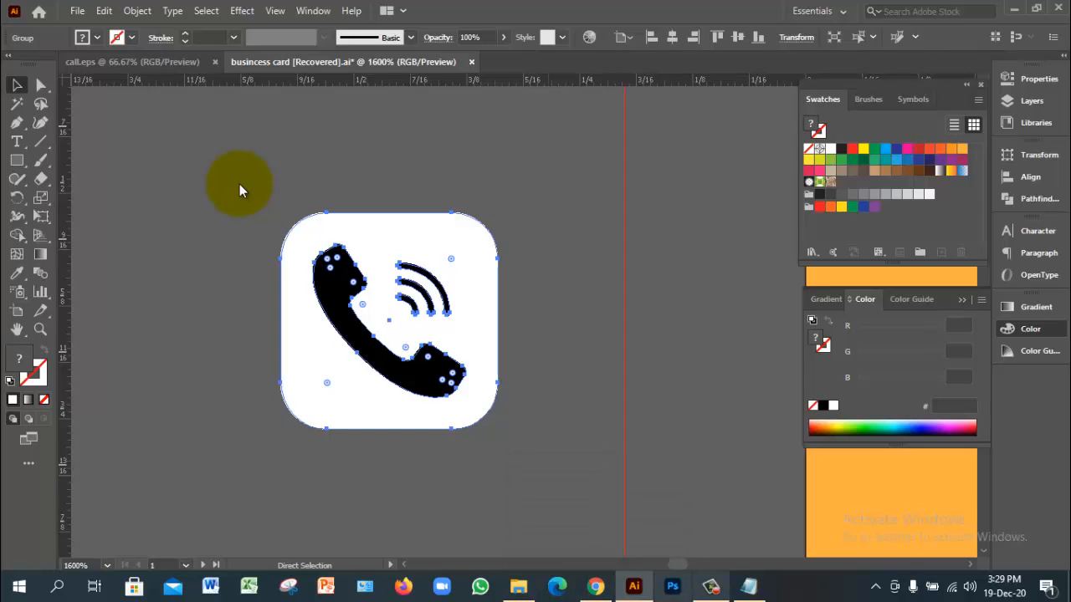
{"action": "left_click", "coordinate": [240, 185]}
{"action": "key", "text": "alt+Tab"}
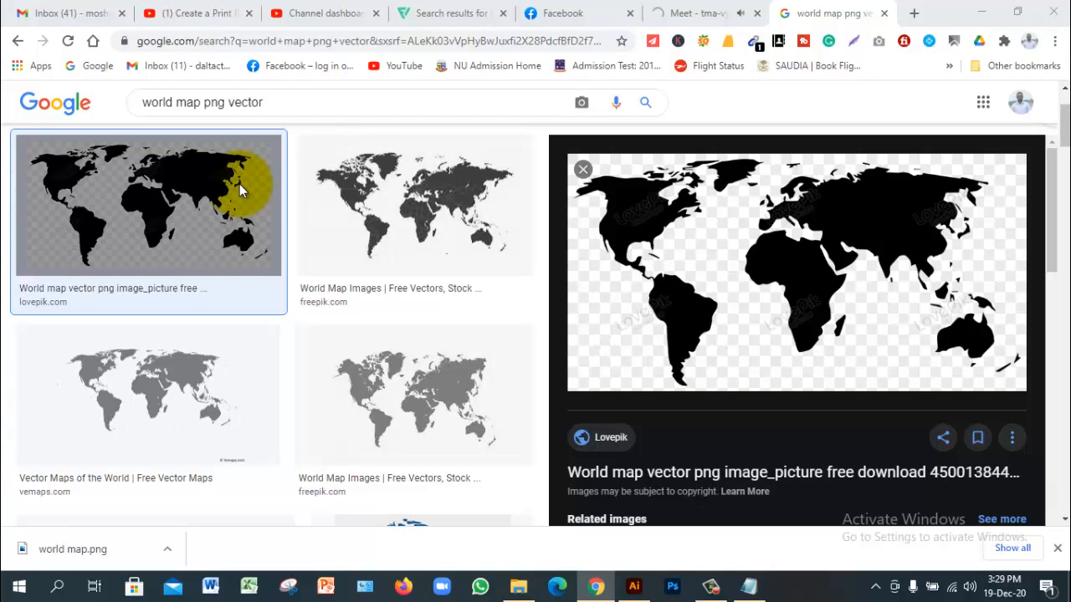
Step: Cycle through Chrome's tabs toward the Google Meet call tab
{"action": "key", "text": "ctrl+shift+Tab"}
{"action": "key", "text": "ctrl+shift+Tab"}
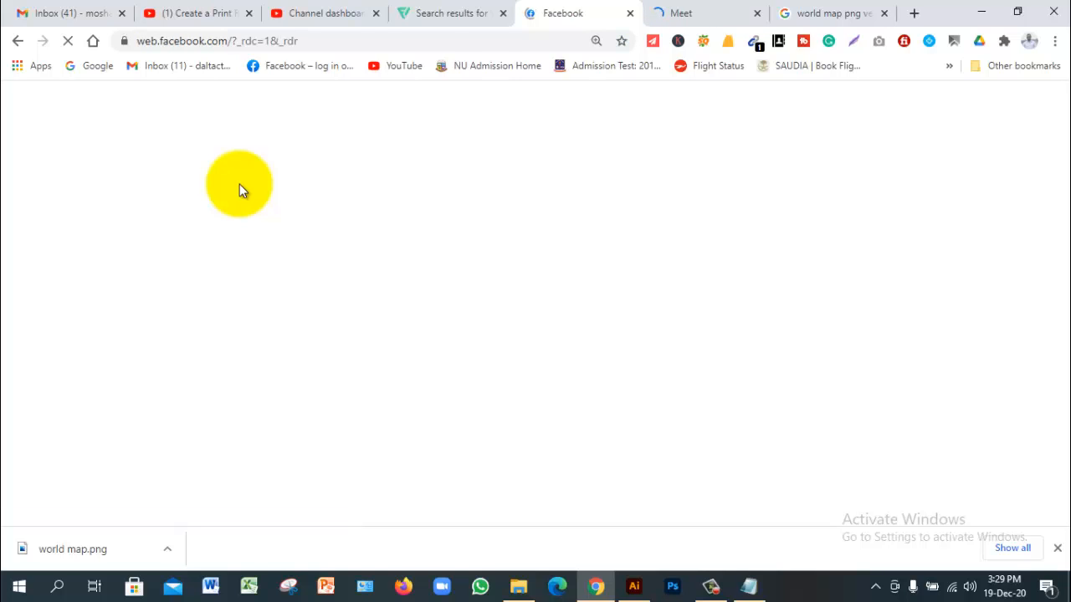
{"action": "key", "text": "ctrl+Tab"}
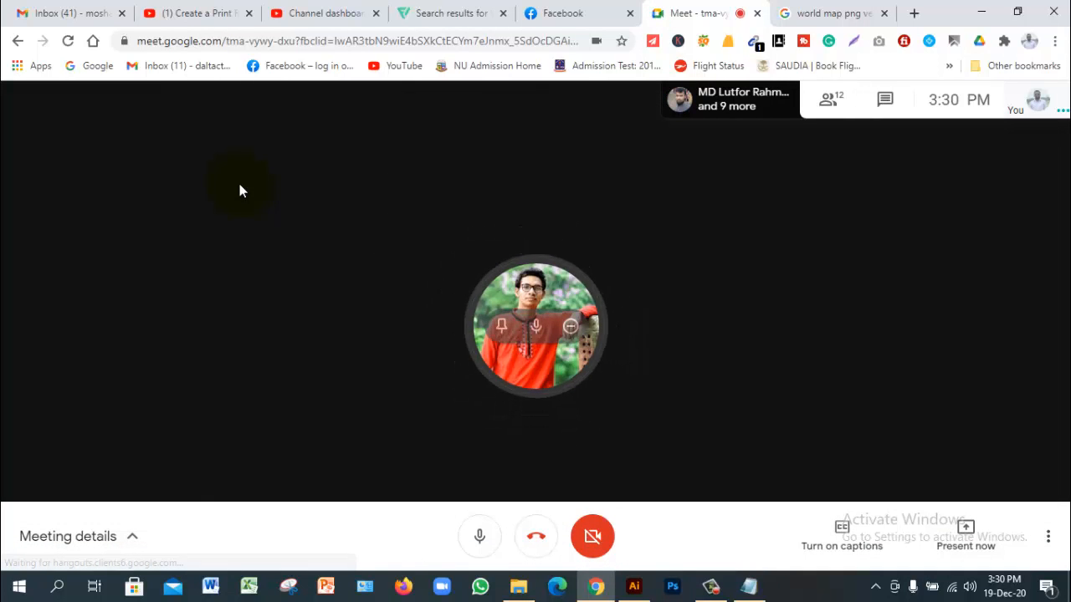
Step: Present your entire screen in the Meet call, then bring Illustrator back to the front
{"action": "key", "text": "alt+Tab"}
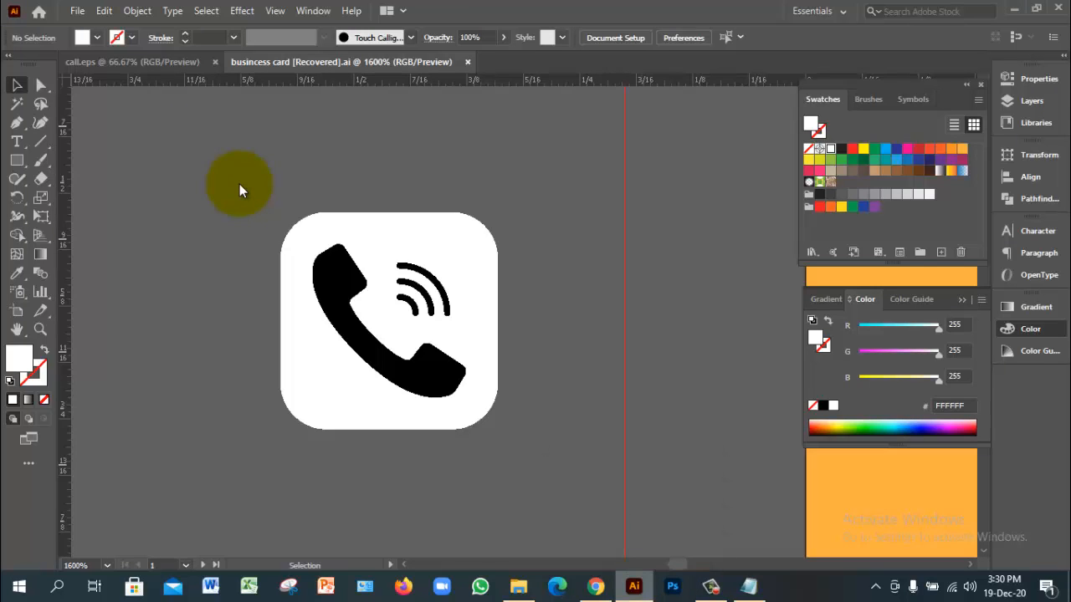
{"action": "key", "text": "alt+Tab"}
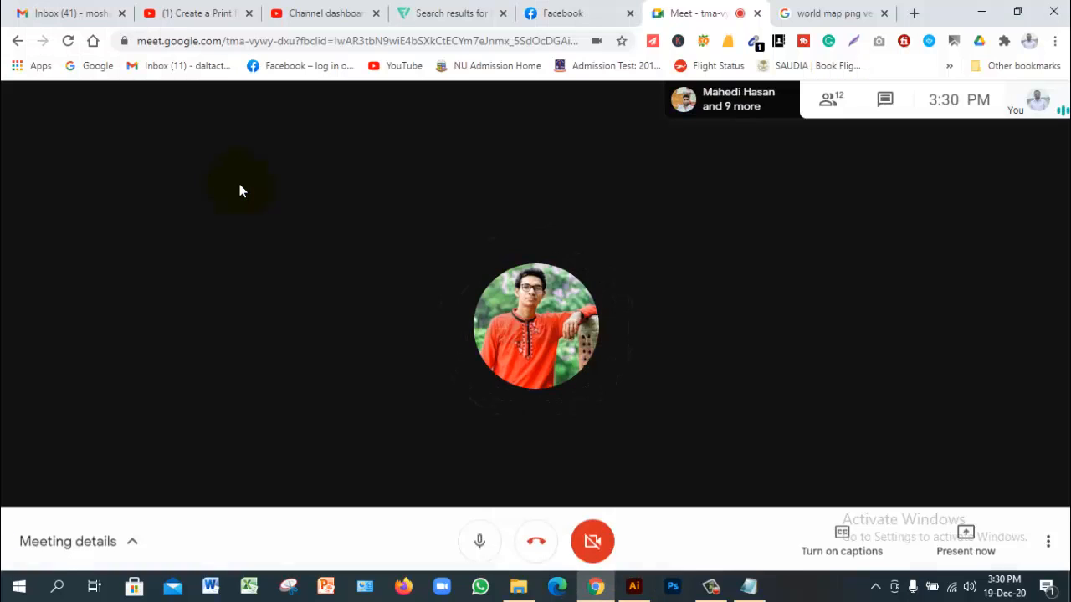
{"action": "left_click", "coordinate": [965, 540]}
{"action": "left_click", "coordinate": [951, 399]}
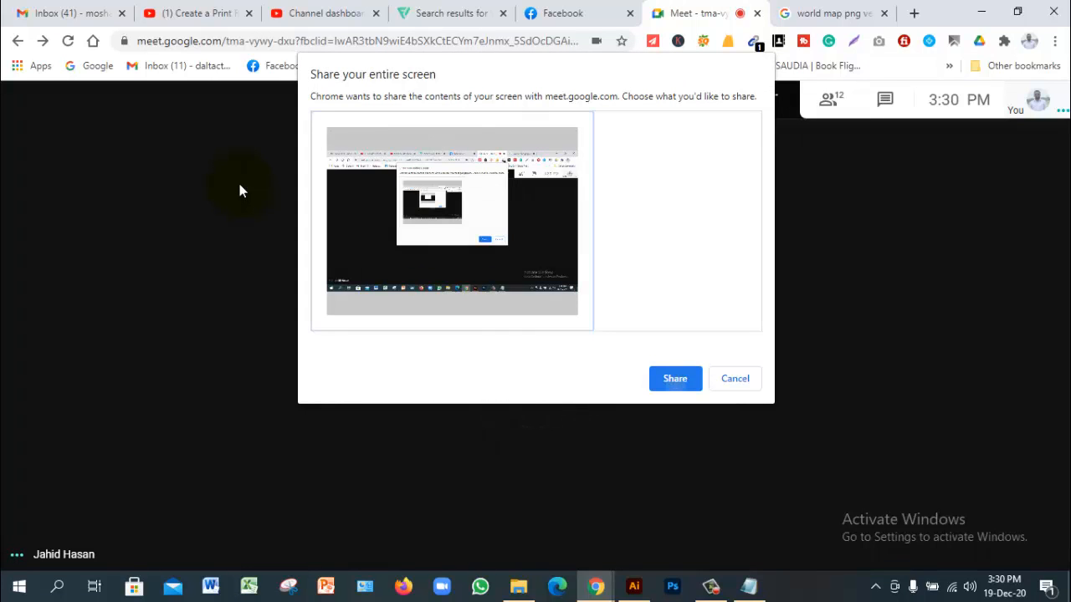
{"action": "key", "text": "Return"}
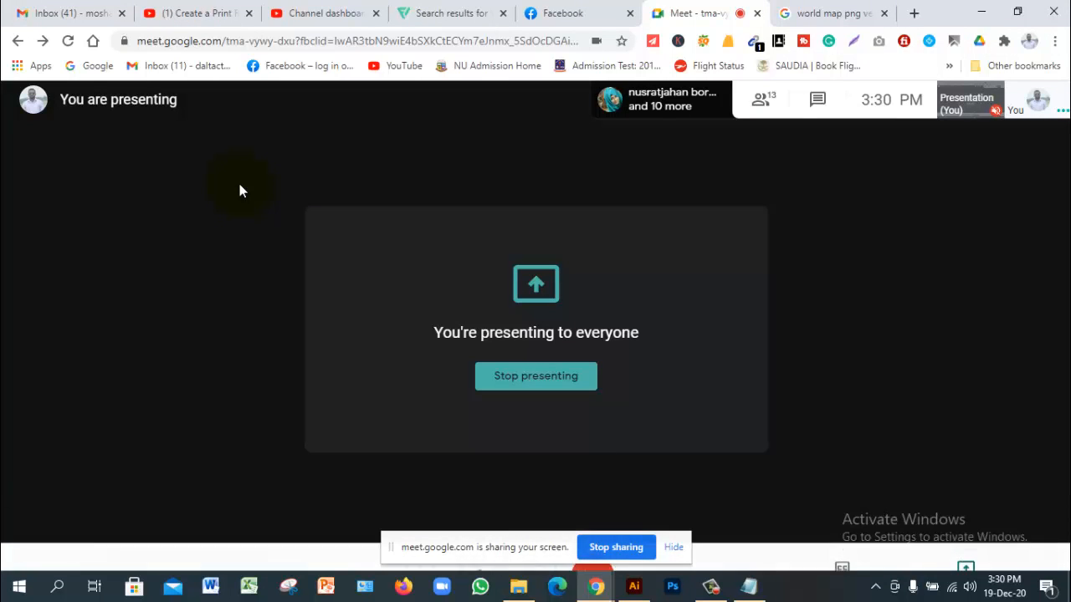
{"action": "left_click", "coordinate": [633, 587]}
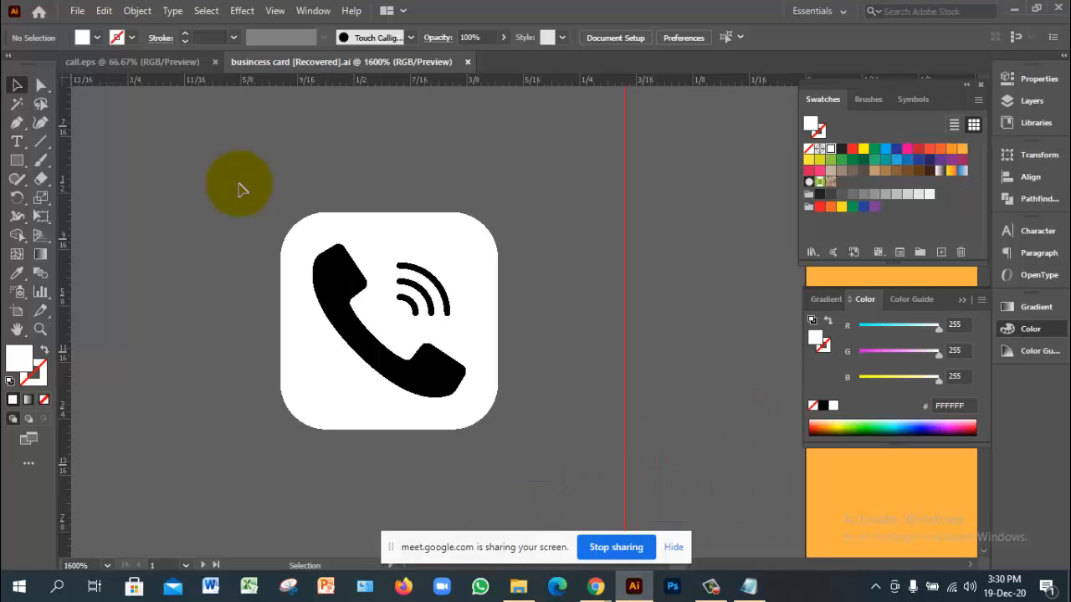
Step: Select the whole phone icon group
{"action": "key", "text": "ctrl+a"}
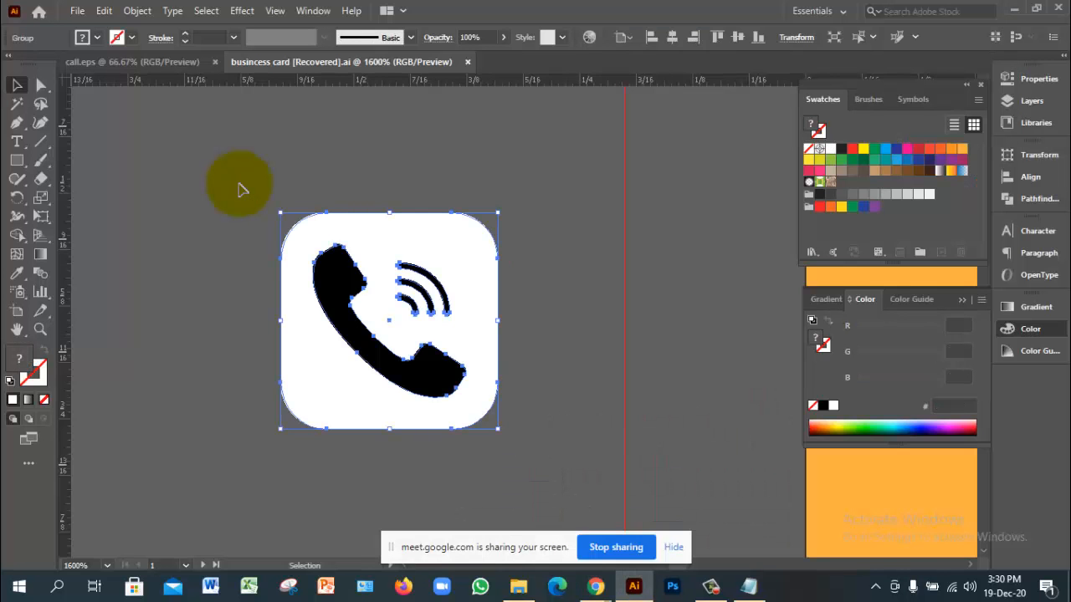
{"action": "left_click", "coordinate": [241, 189]}
{"action": "key", "text": "ctrl+a"}
{"action": "left_click", "coordinate": [240, 189]}
{"action": "key", "text": "ctrl+a"}
{"action": "left_click", "coordinate": [240, 190]}
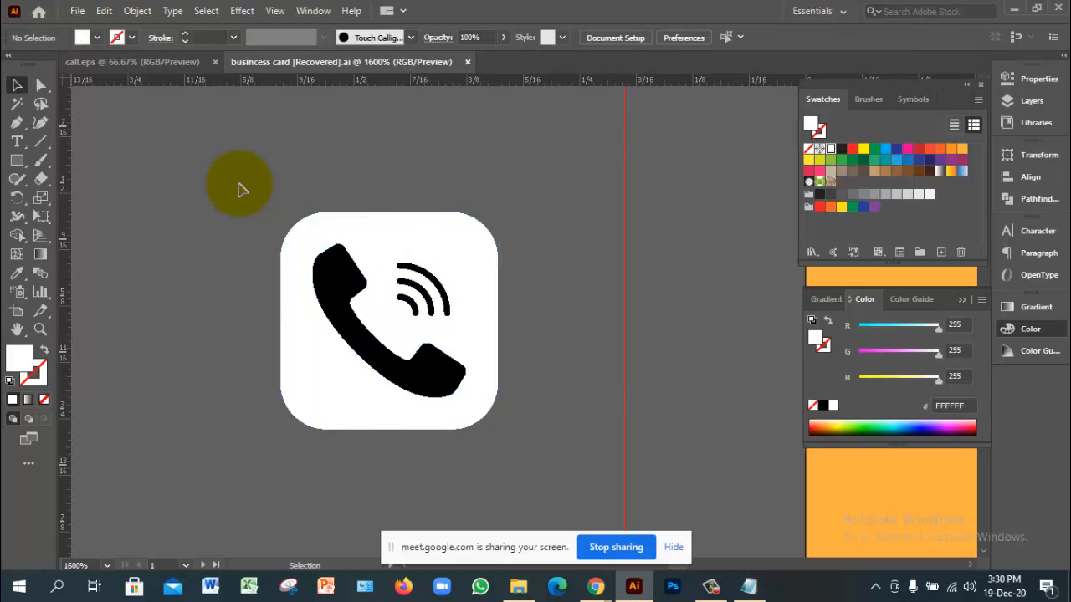
{"action": "key", "text": "ctrl+a"}
Step: Ungroup the icon, lock the white rounded square with Ctrl+2, and select the black handset
{"action": "right_click", "coordinate": [498, 282]}
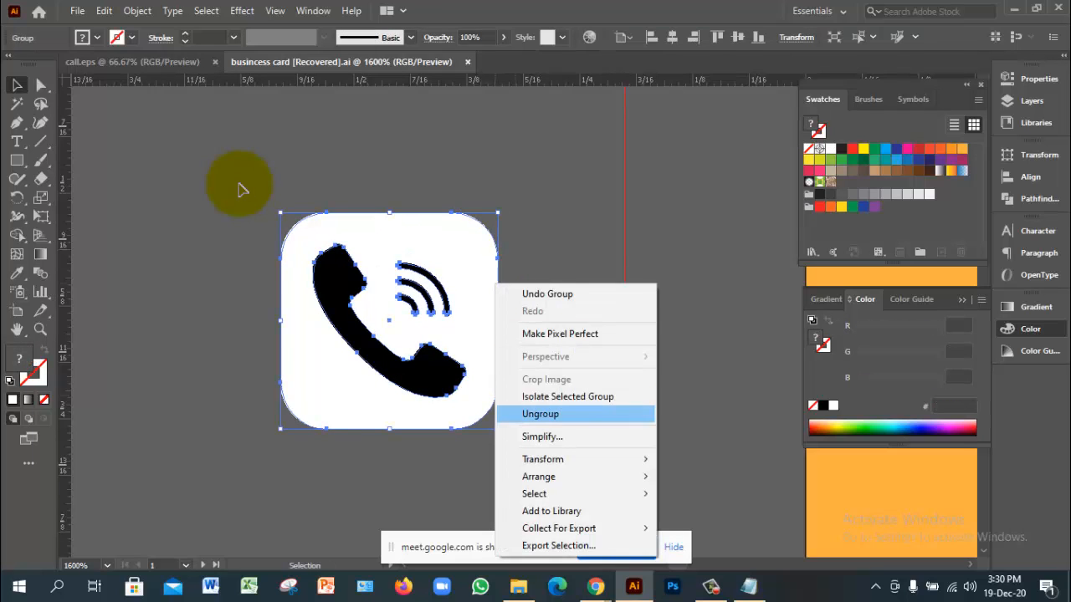
{"action": "left_click", "coordinate": [541, 414]}
{"action": "left_click", "coordinate": [552, 402]}
{"action": "left_click", "coordinate": [475, 334]}
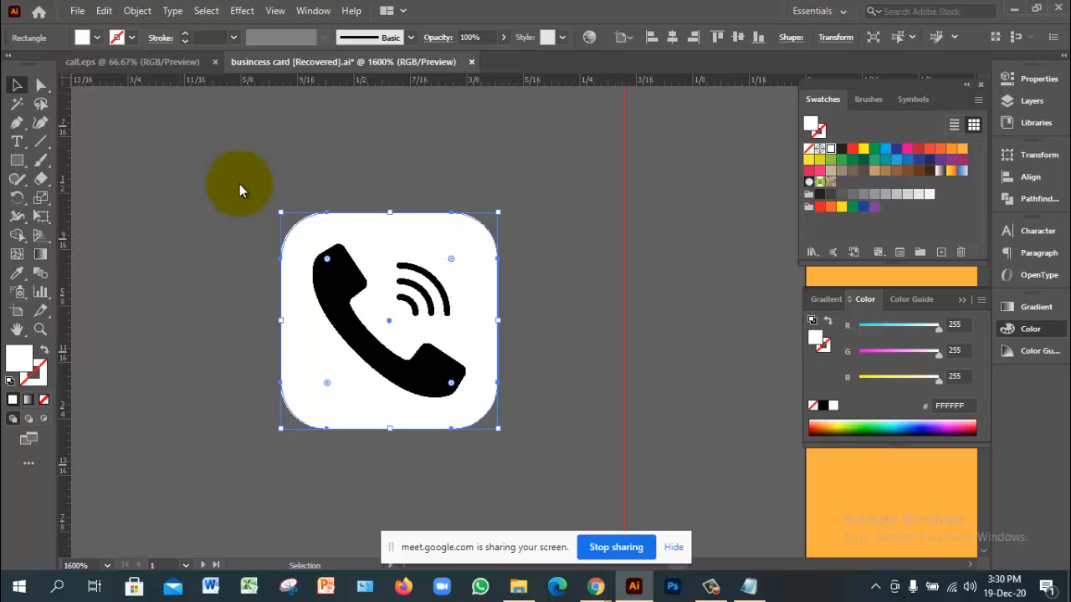
{"action": "key", "text": "ctrl+2"}
{"action": "key", "text": "ctrl+a"}
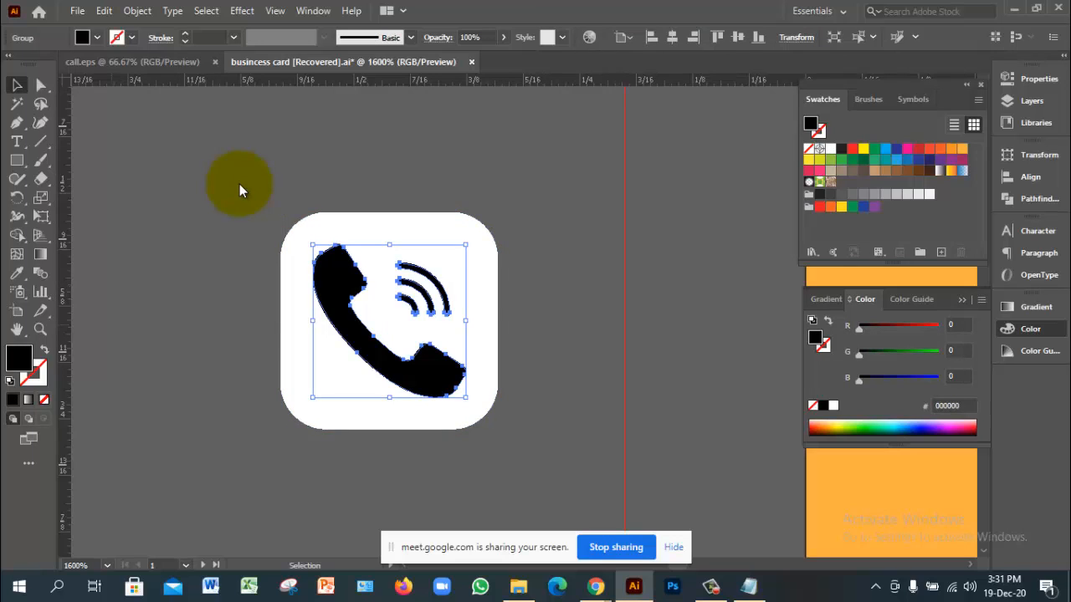
Step: Fill the phone handset with red CE1313 from the colour picker
{"action": "double_click", "coordinate": [19, 358]}
{"action": "left_click", "coordinate": [822, 164]}
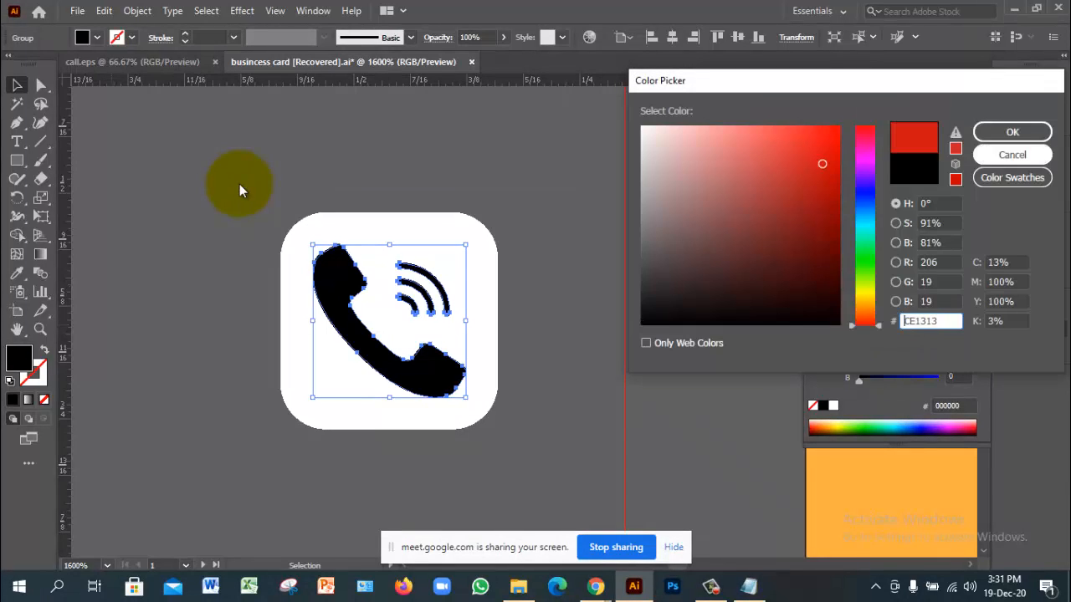
{"action": "left_click", "coordinate": [1012, 132]}
{"action": "left_click", "coordinate": [240, 189]}
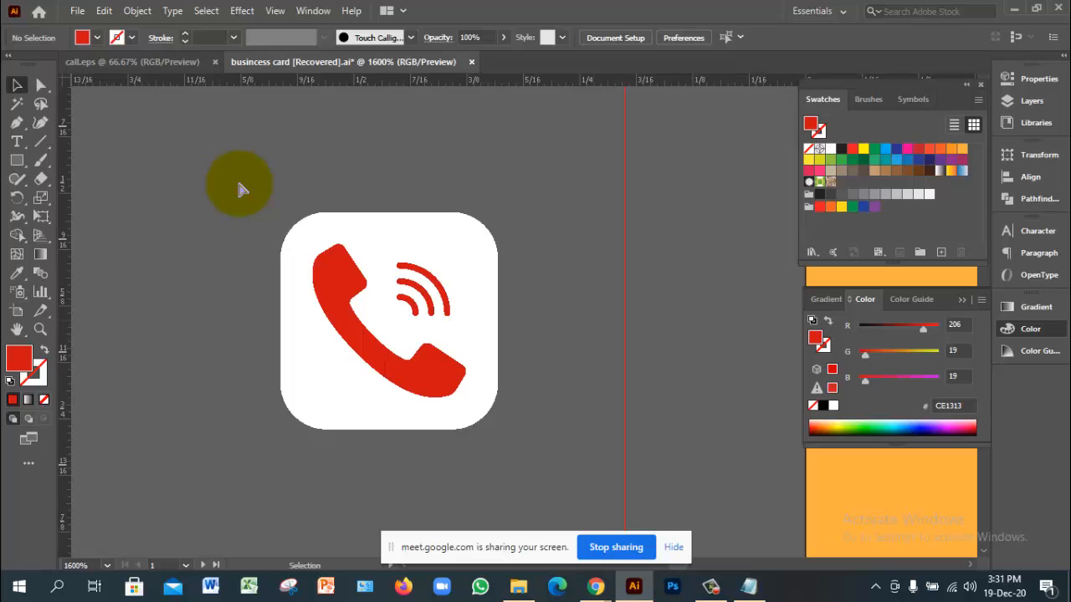
Step: Recolour the handset with the card's green #90DC3E via the Eyedropper, then select the whole icon
{"action": "left_click", "coordinate": [240, 183], "text": "ctrl+alt"}
{"action": "left_click_drag", "start_coordinate": [239, 183], "coordinate": [100, 258]}
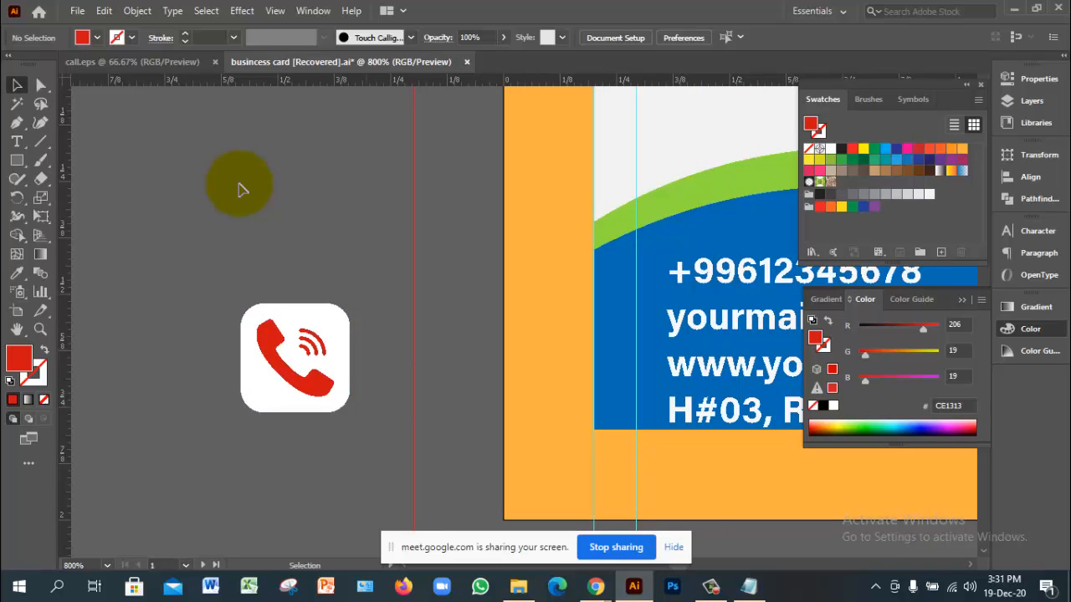
{"action": "left_click", "coordinate": [288, 368]}
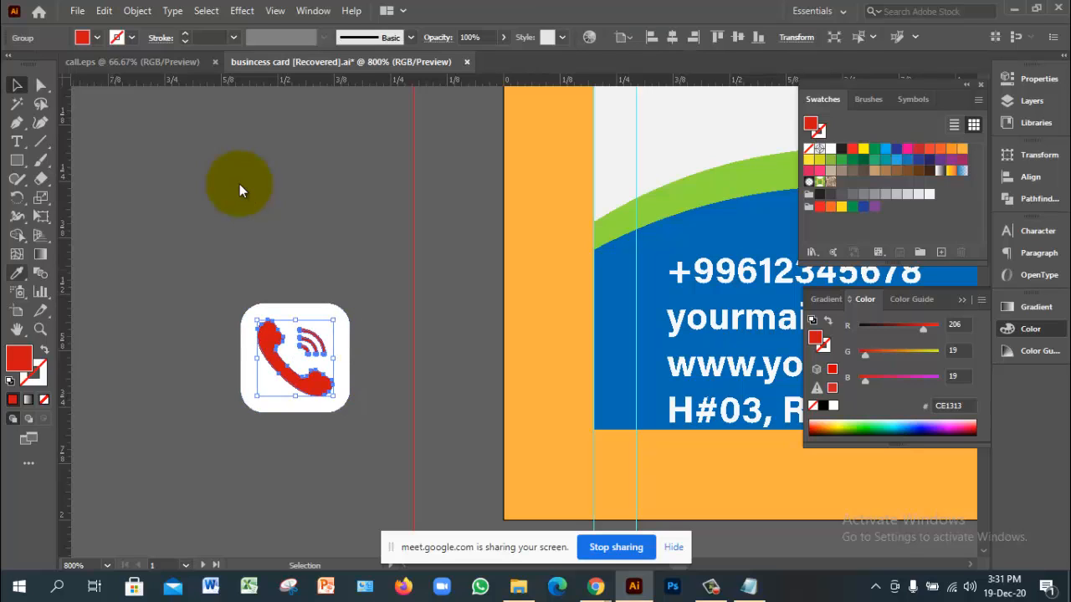
{"action": "left_click", "coordinate": [17, 273]}
{"action": "left_click", "coordinate": [688, 194]}
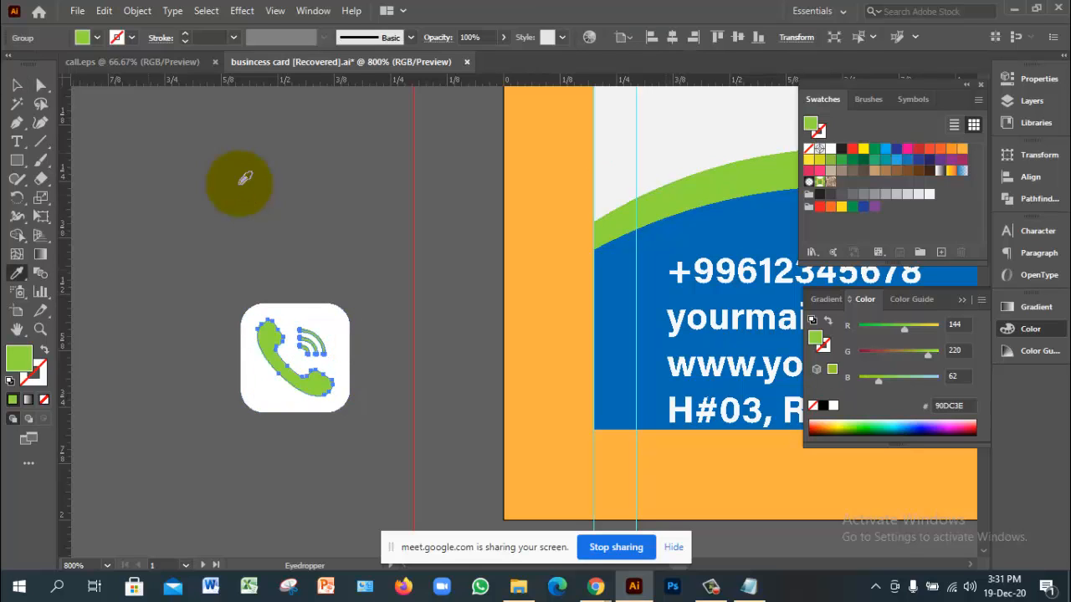
{"action": "key", "text": "v"}
{"action": "left_click", "coordinate": [241, 189]}
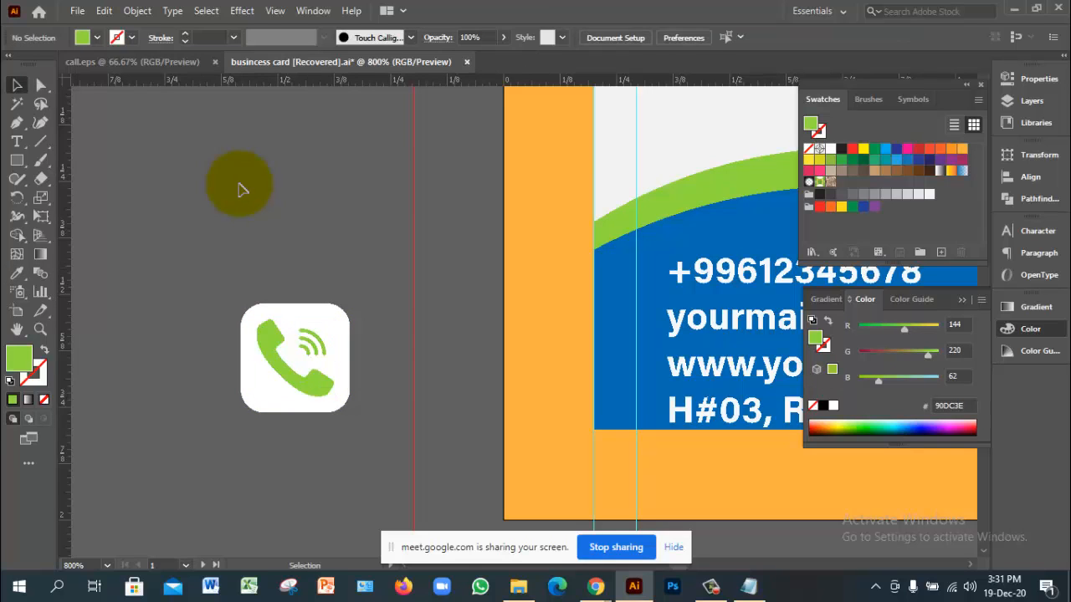
{"action": "mouse_move", "coordinate": [171, 267]}
{"action": "left_mouse_down"}
{"action": "mouse_move", "coordinate": [357, 383]}
{"action": "mouse_move", "coordinate": [338, 400]}
{"action": "mouse_move", "coordinate": [318, 382]}
{"action": "left_mouse_up"}
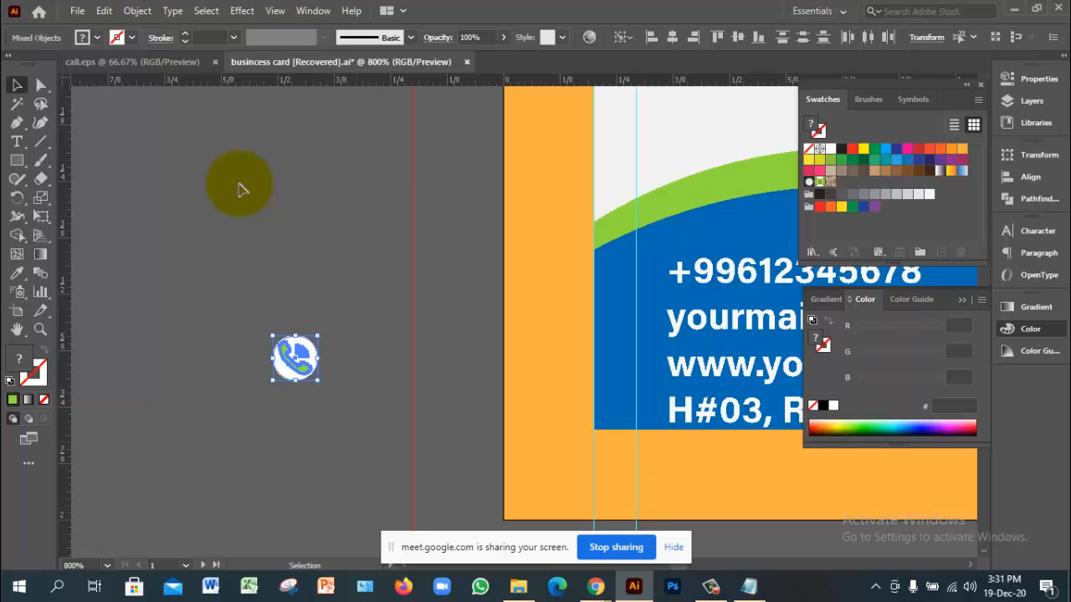
Step: Undo the icon's earlier shrink and select the white rounded tile
{"action": "left_click", "coordinate": [240, 185]}
{"action": "key", "text": "ctrl+z"}
{"action": "left_click", "coordinate": [239, 184]}
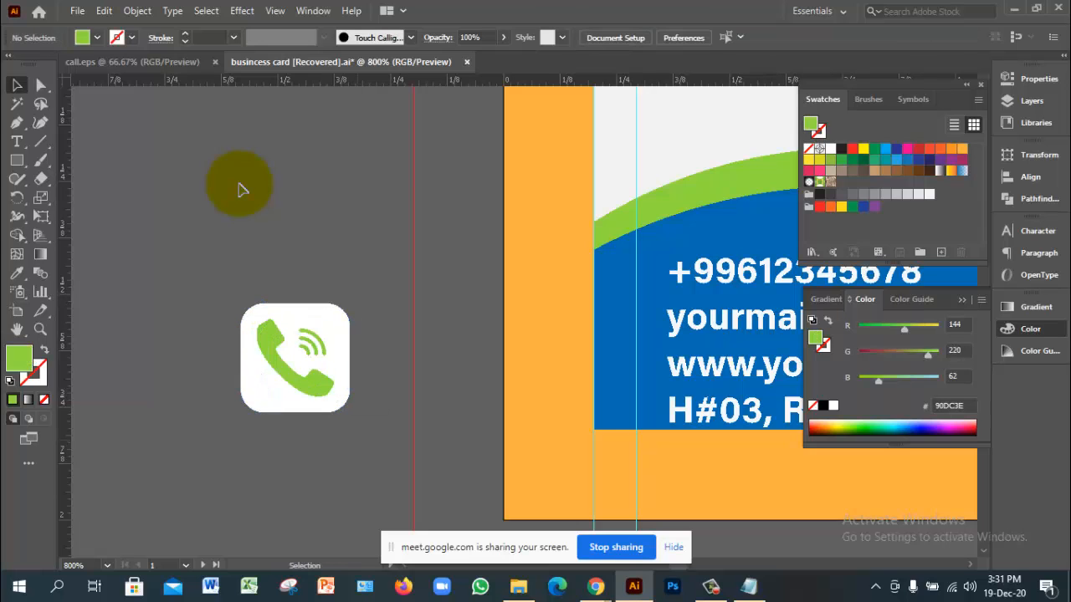
{"action": "left_click", "coordinate": [289, 343]}
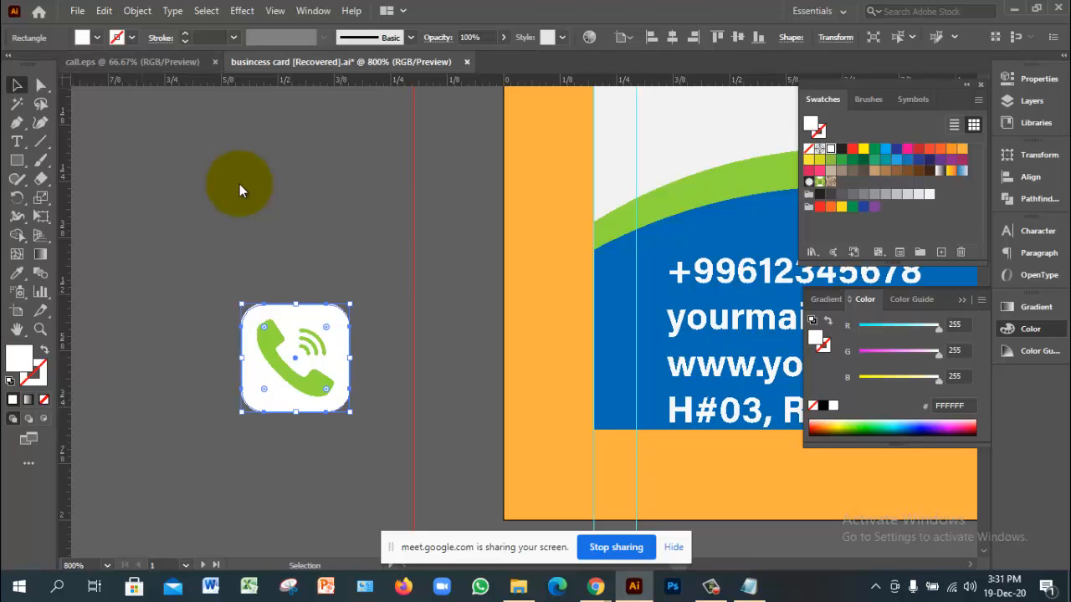
{"action": "left_click", "coordinate": [104, 11]}
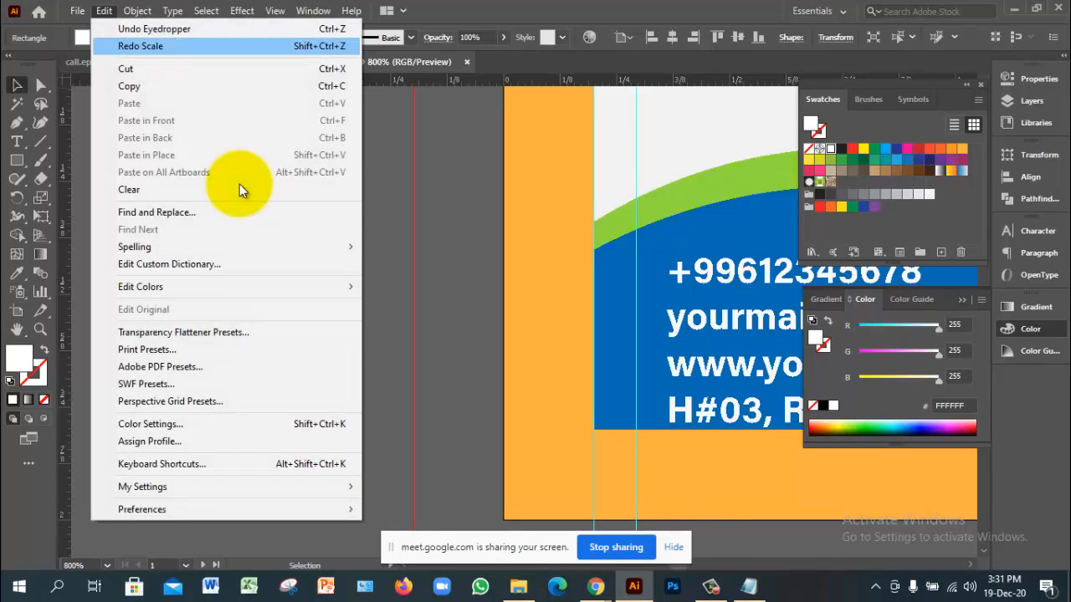
{"action": "mouse_move", "coordinate": [137, 11]}
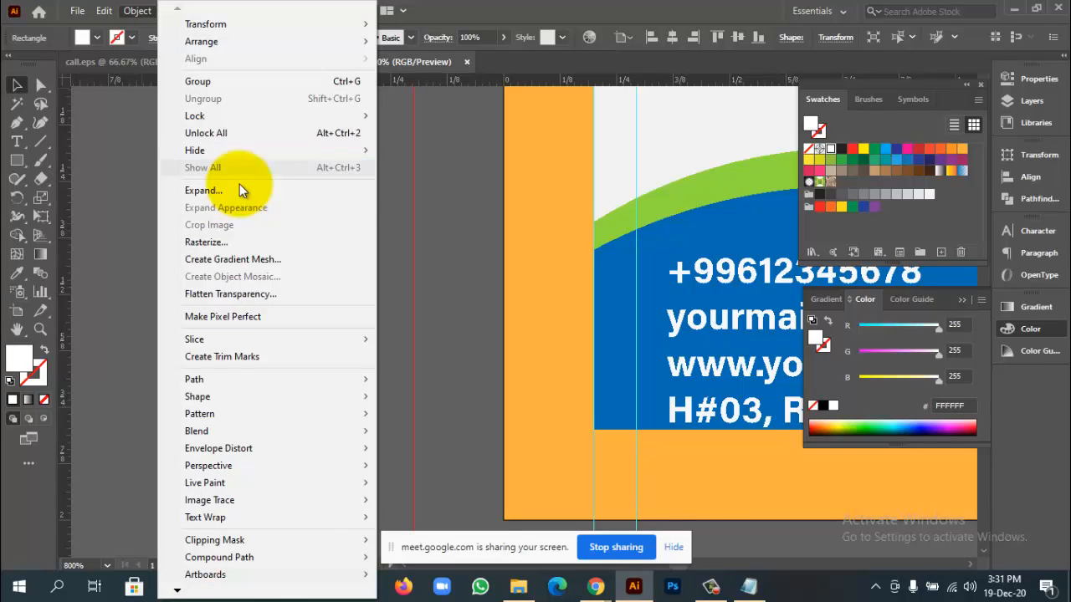
{"action": "left_click", "coordinate": [241, 190]}
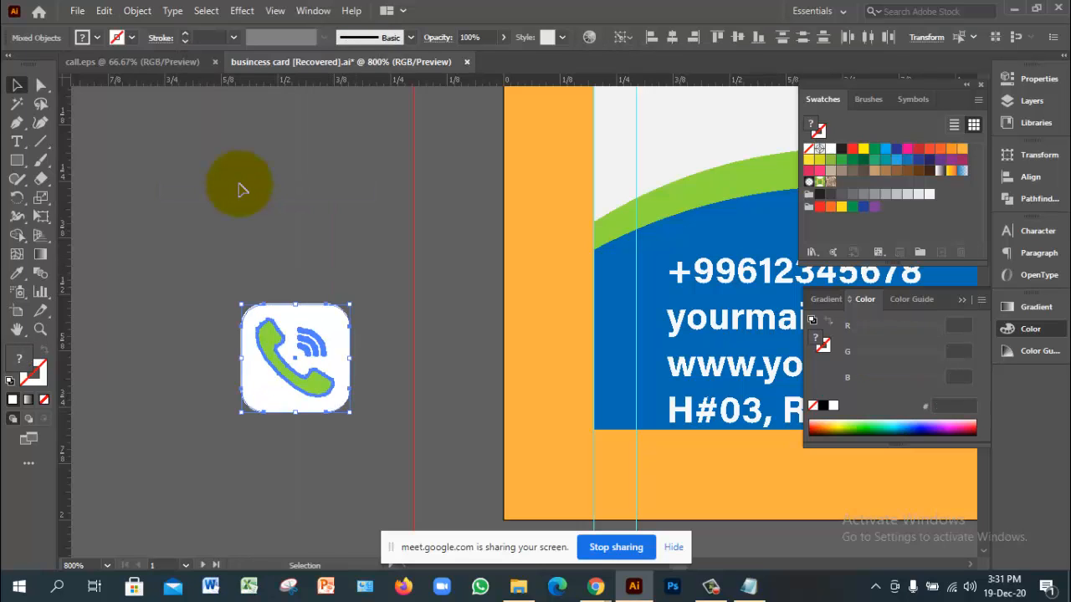
Step: Test-shrink the phone icon about its centre, then undo it
{"action": "left_click_drag", "start_coordinate": [350, 412], "coordinate": [317, 380]}
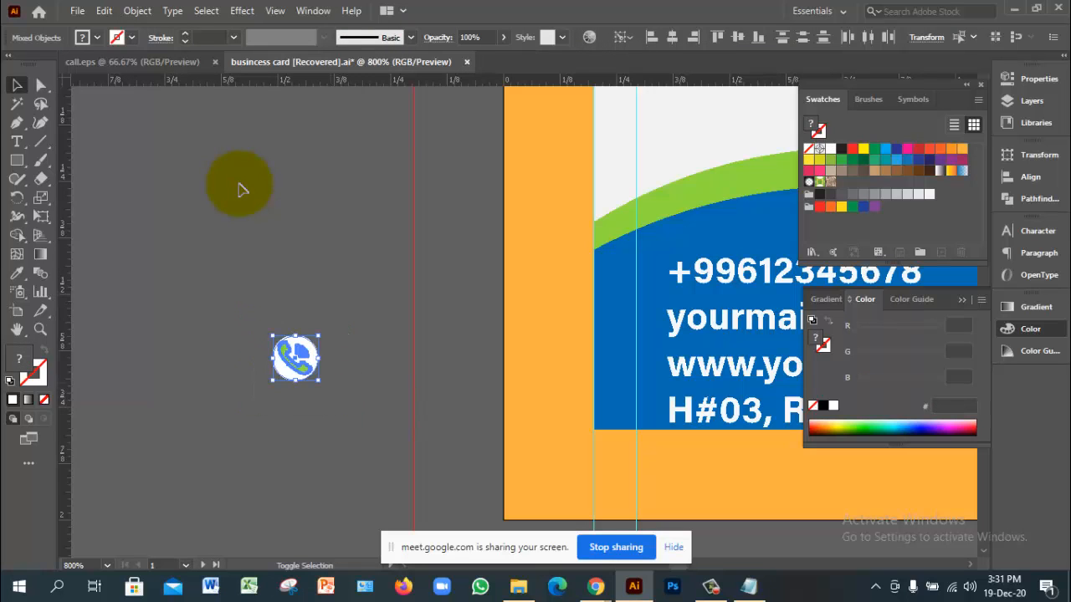
{"action": "left_click", "coordinate": [239, 184]}
{"action": "left_click_drag", "start_coordinate": [367, 305], "coordinate": [233, 402]}
{"action": "key", "text": "ctrl+z"}
{"action": "left_click", "coordinate": [240, 184]}
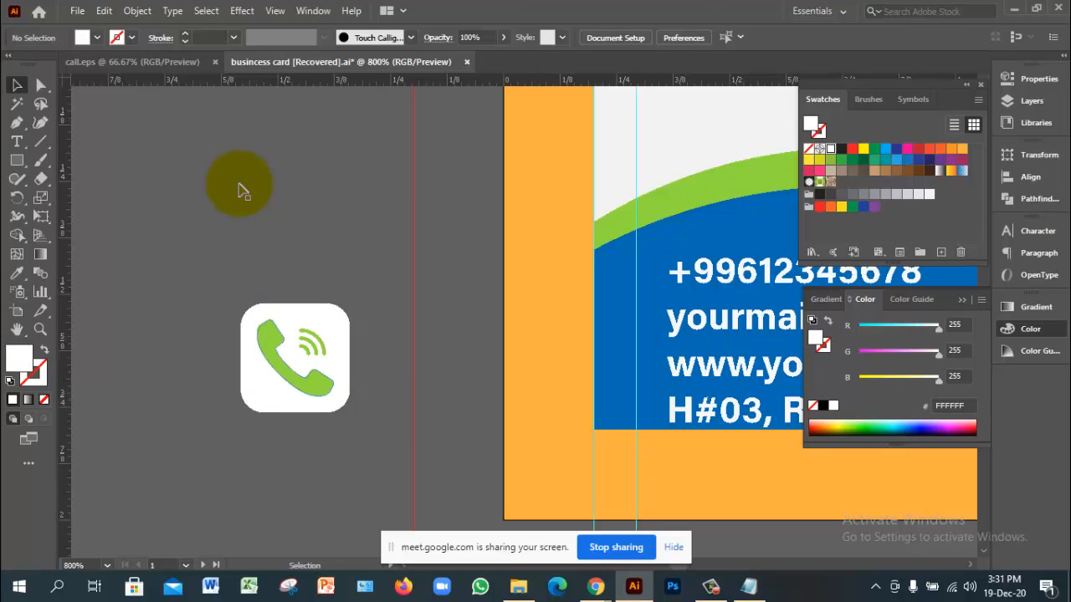
Step: Scale all parts of the phone icon down about its centre and group them with Ctrl+G
{"action": "left_click_drag", "start_coordinate": [377, 279], "coordinate": [214, 413]}
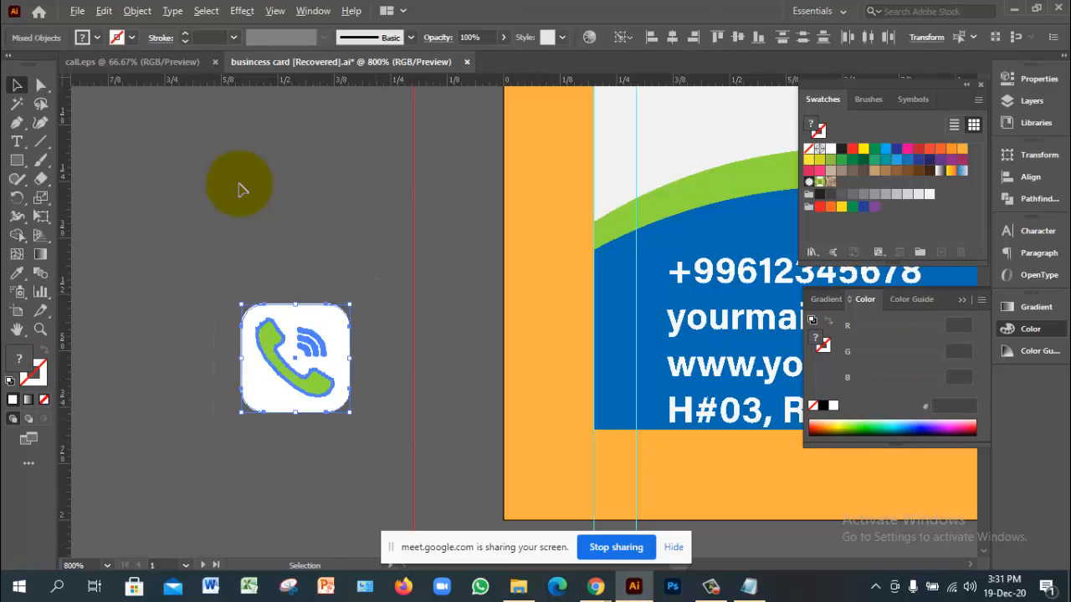
{"action": "left_click_drag", "start_coordinate": [349, 413], "coordinate": [250, 309]}
{"action": "left_click", "coordinate": [239, 184]}
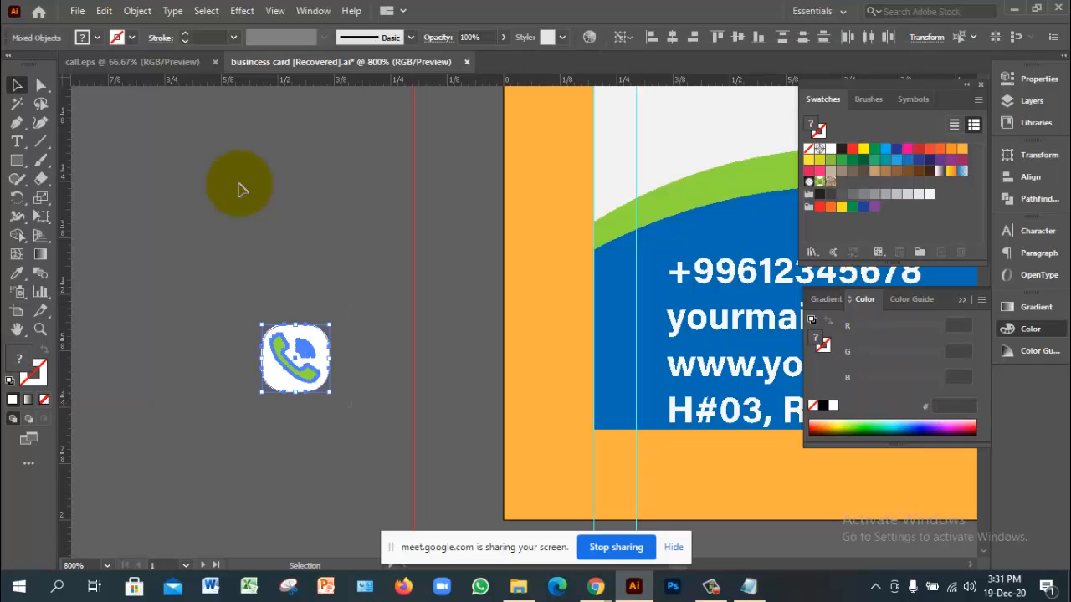
{"action": "key", "text": "a"}
{"action": "key", "text": "ctrl+g"}
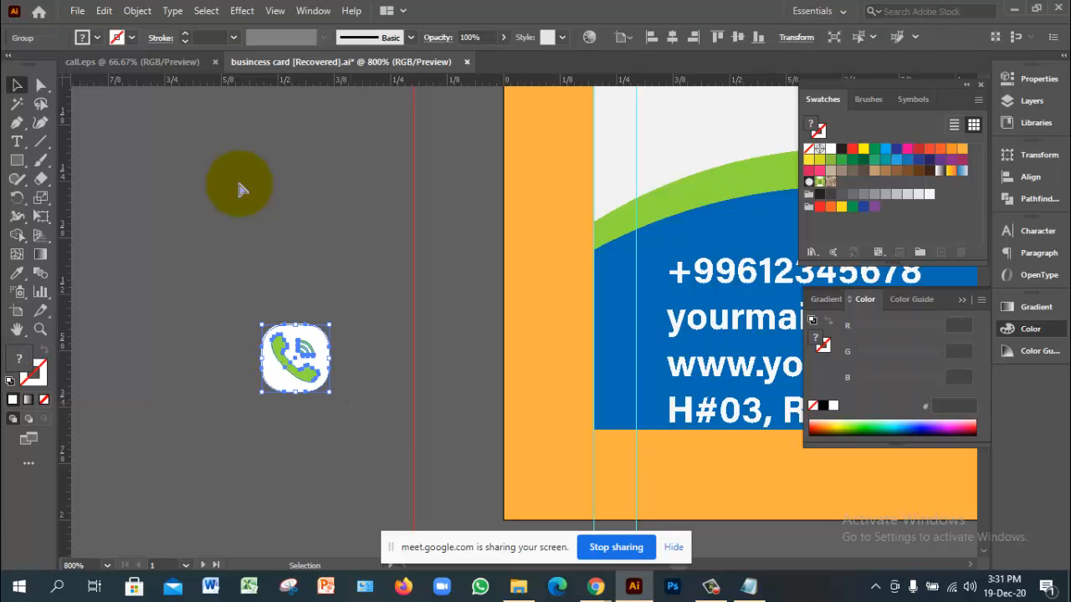
{"action": "left_click", "coordinate": [239, 185], "text": "ctrl"}
{"action": "left_click_drag", "start_coordinate": [239, 185], "coordinate": [102, 221]}
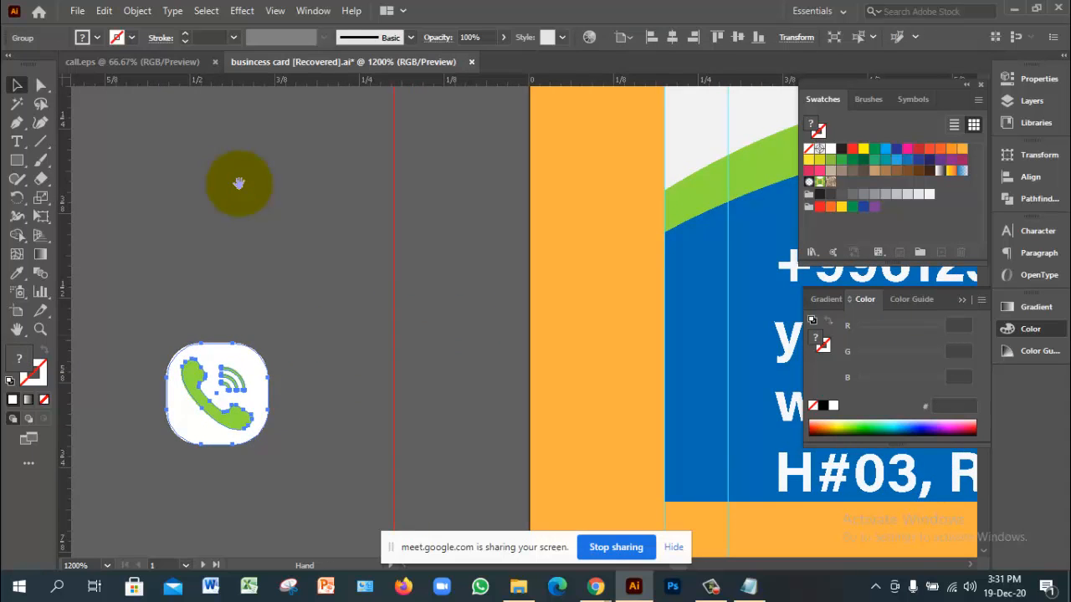
Step: Move the phone icon onto the blue card panel and shrink it to about half size
{"action": "left_click_drag", "start_coordinate": [232, 369], "coordinate": [707, 243]}
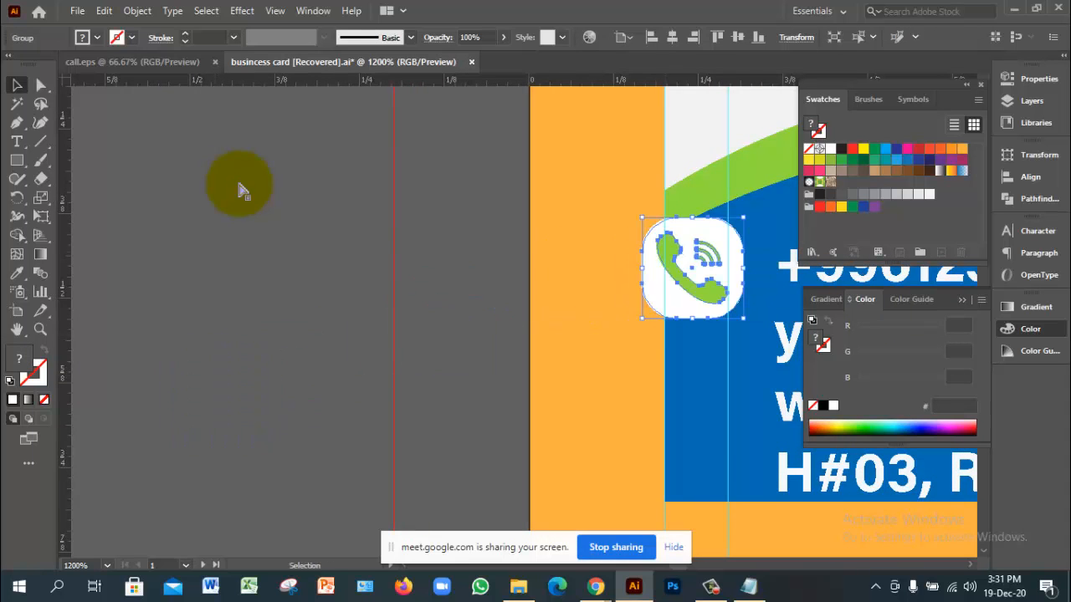
{"action": "left_click", "coordinate": [239, 185], "text": "ctrl+alt"}
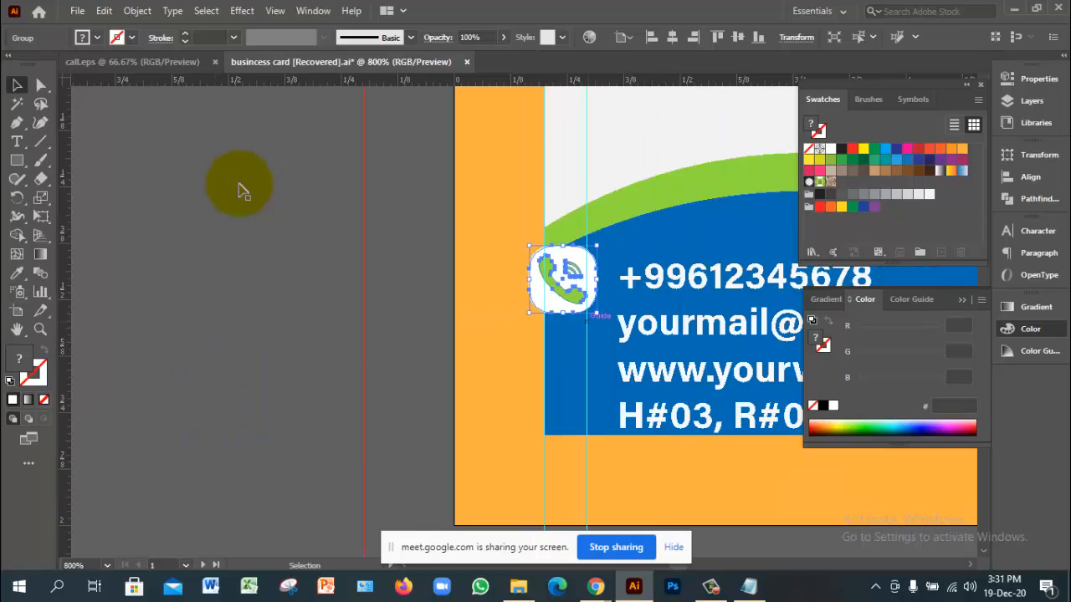
{"action": "left_click_drag", "start_coordinate": [529, 245], "coordinate": [547, 253]}
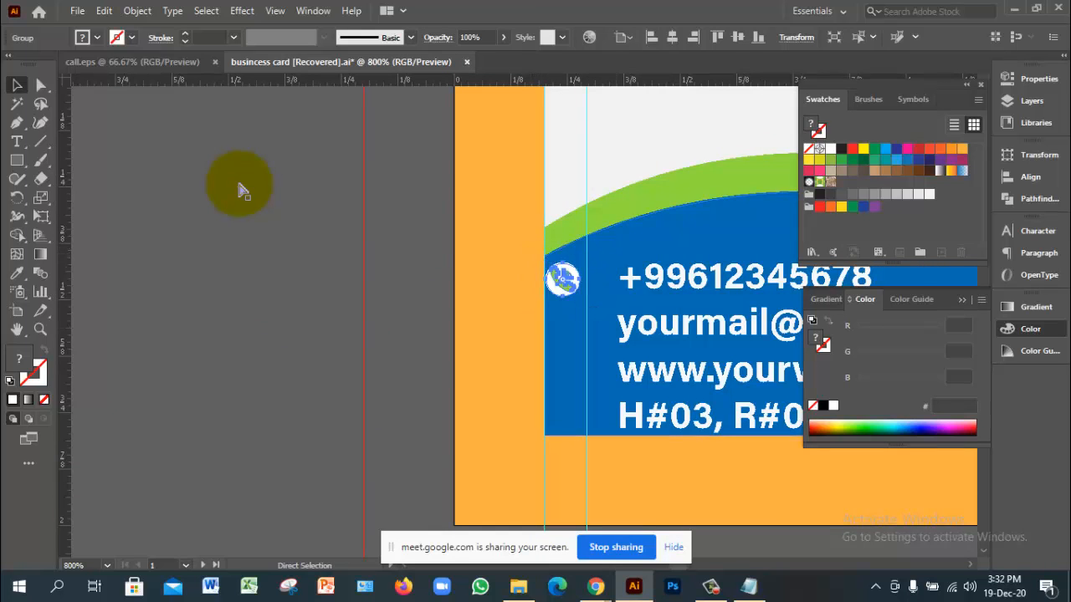
{"action": "left_click", "coordinate": [602, 300], "text": "ctrl"}
{"action": "left_click", "coordinate": [572, 313], "text": "ctrl"}
{"action": "left_click", "coordinate": [460, 292], "text": "ctrl"}
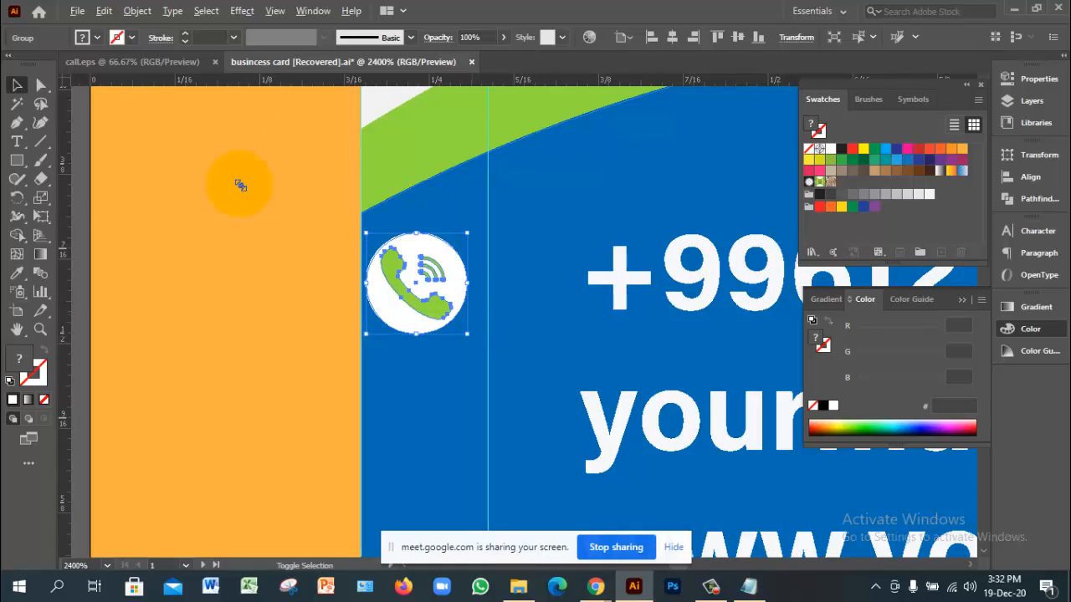
Step: Fine-tune the icon's size and nudge it just left of the phone number
{"action": "left_click_drag", "start_coordinate": [467, 333], "coordinate": [476, 342]}
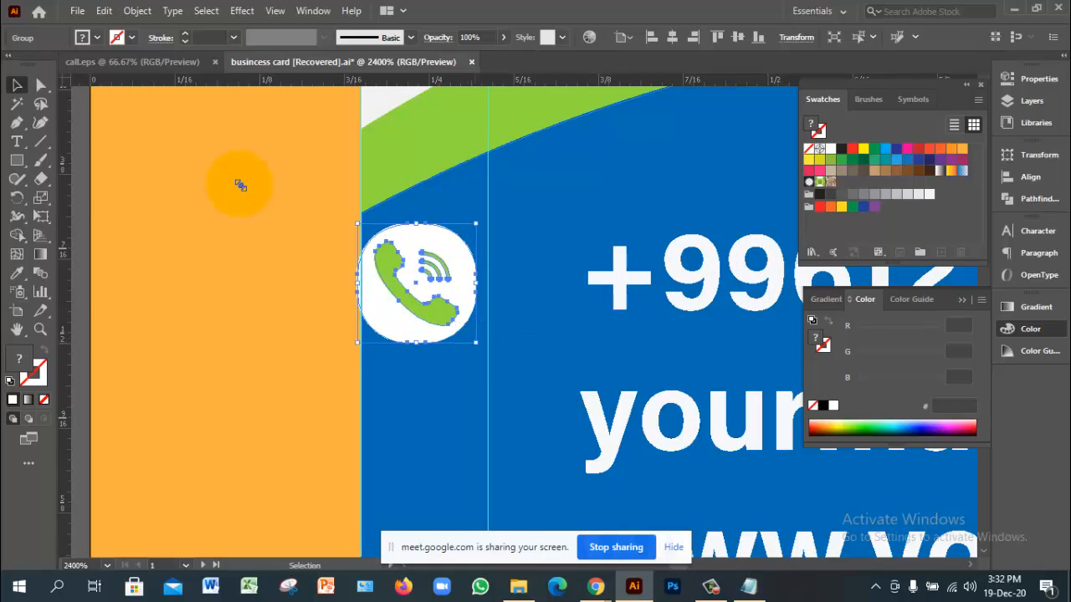
{"action": "key", "text": "Right"}
{"action": "key", "text": "Right"}
{"action": "key", "text": "Left"}
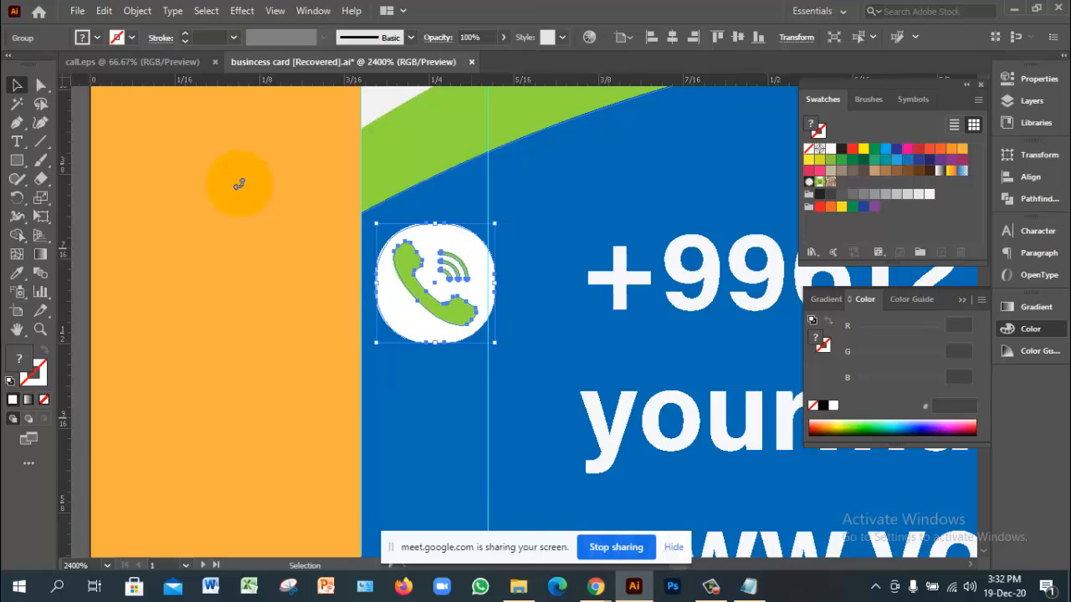
{"action": "left_click_drag", "start_coordinate": [495, 342], "coordinate": [500, 347]}
{"action": "left_click_drag", "start_coordinate": [448, 306], "coordinate": [425, 305]}
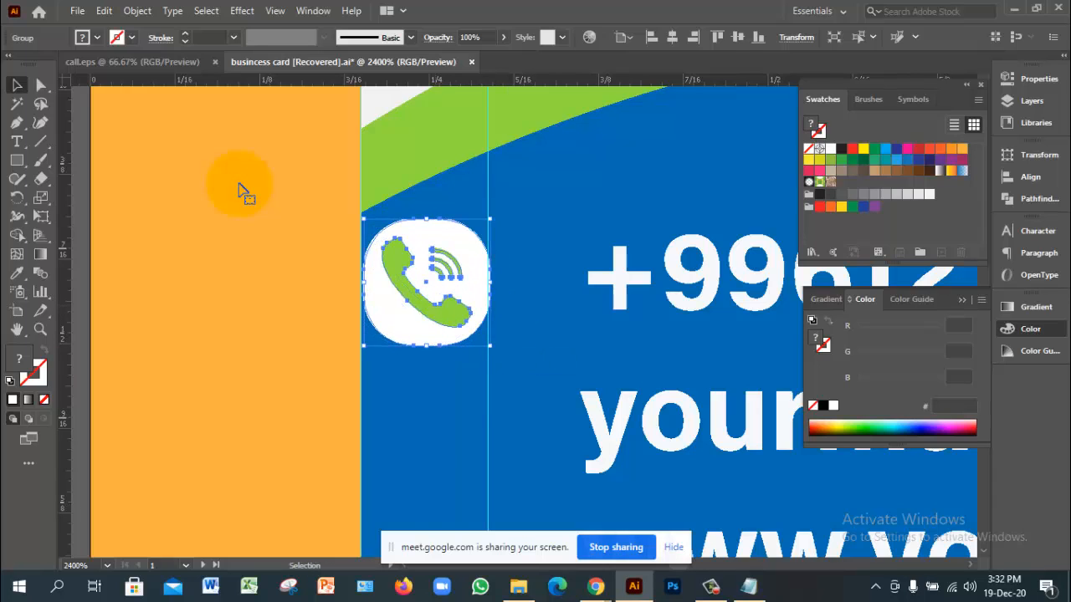
{"action": "key", "text": "Left"}
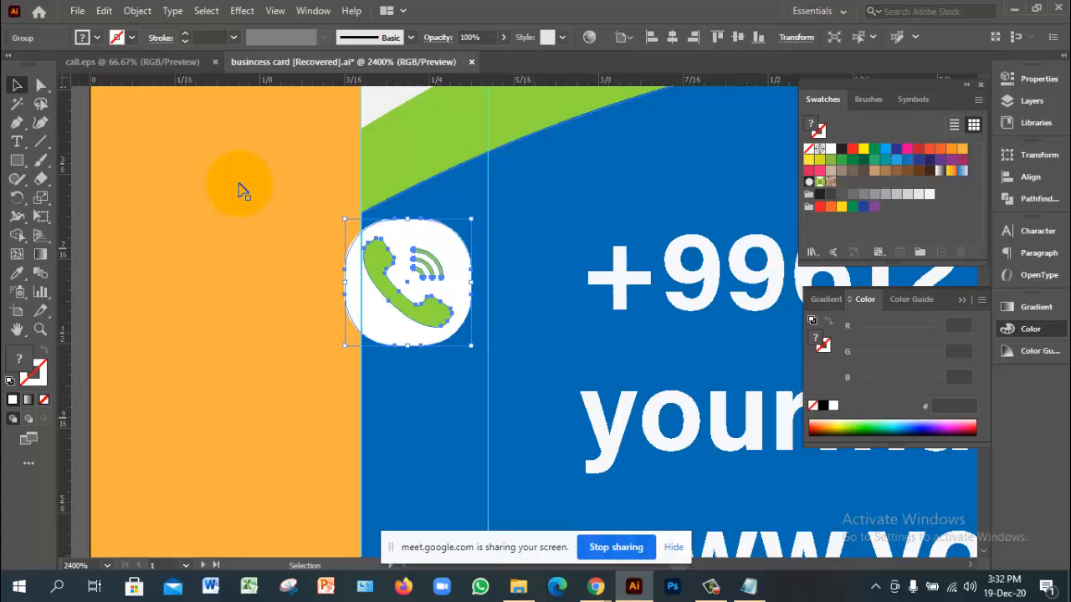
{"action": "key", "text": "ctrl+z"}
{"action": "key", "text": "ctrl+z"}
{"action": "key", "text": "ctrl+shift+z"}
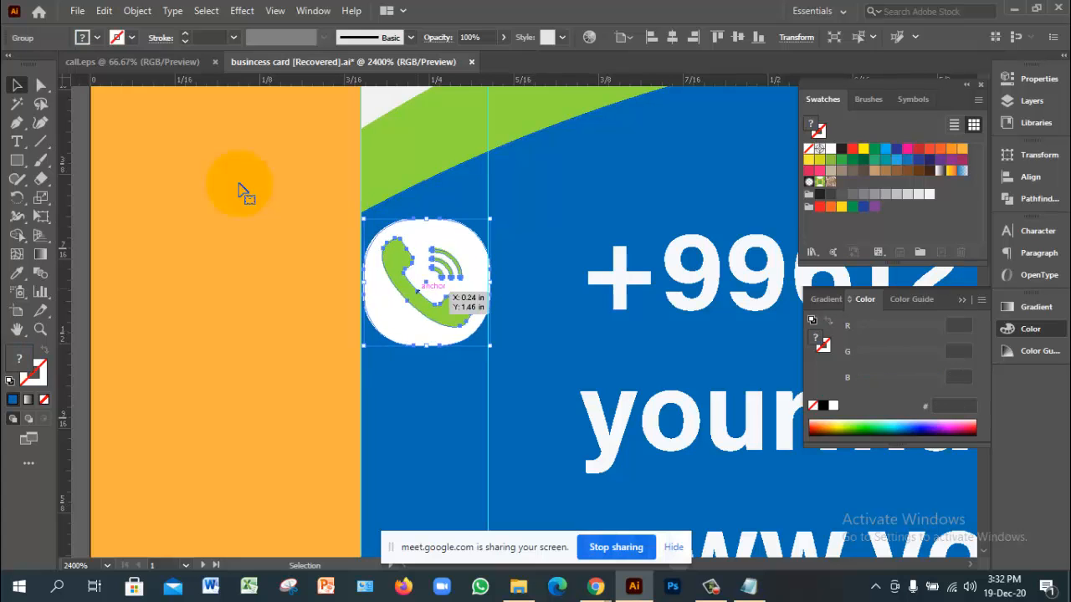
{"action": "scroll", "coordinate": [240, 184], "scroll_direction": "down", "scroll_amount": 3}
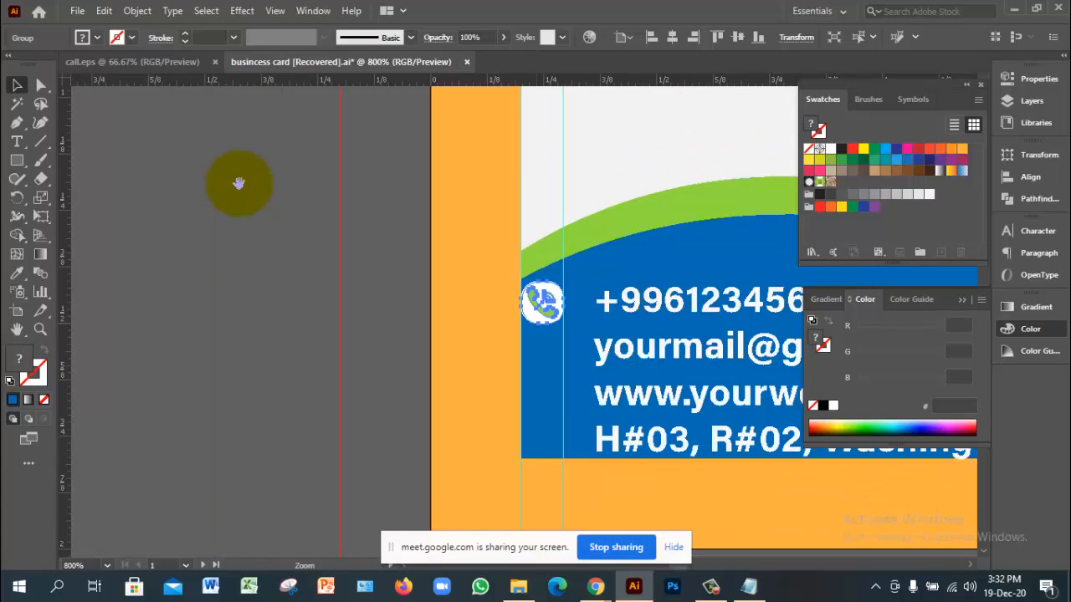
{"action": "scroll", "coordinate": [240, 184], "scroll_direction": "right", "scroll_amount": 3}
{"action": "left_click", "coordinate": [481, 305], "text": "shift"}
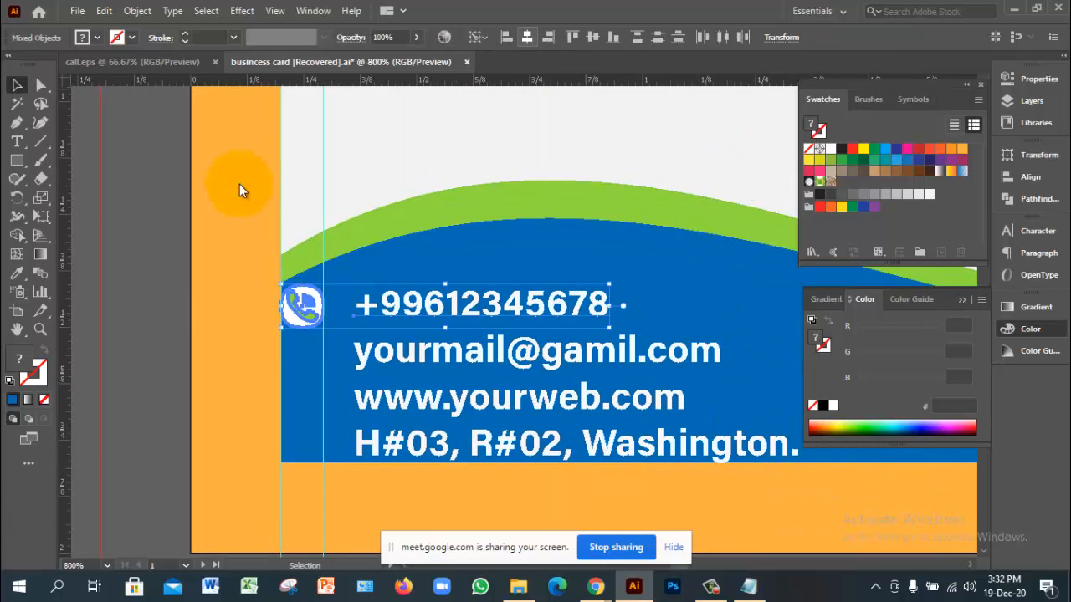
{"action": "left_click", "coordinate": [526, 36]}
{"action": "key", "text": "ctrl+z"}
{"action": "left_click", "coordinate": [478, 36]}
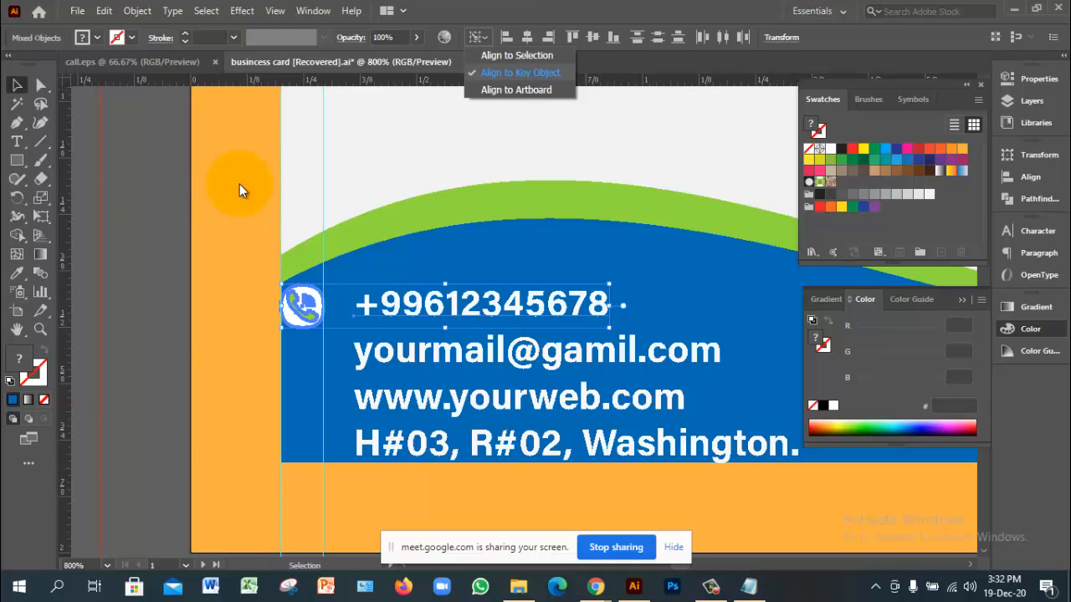
{"action": "left_click", "coordinate": [519, 73]}
{"action": "left_click", "coordinate": [526, 37]}
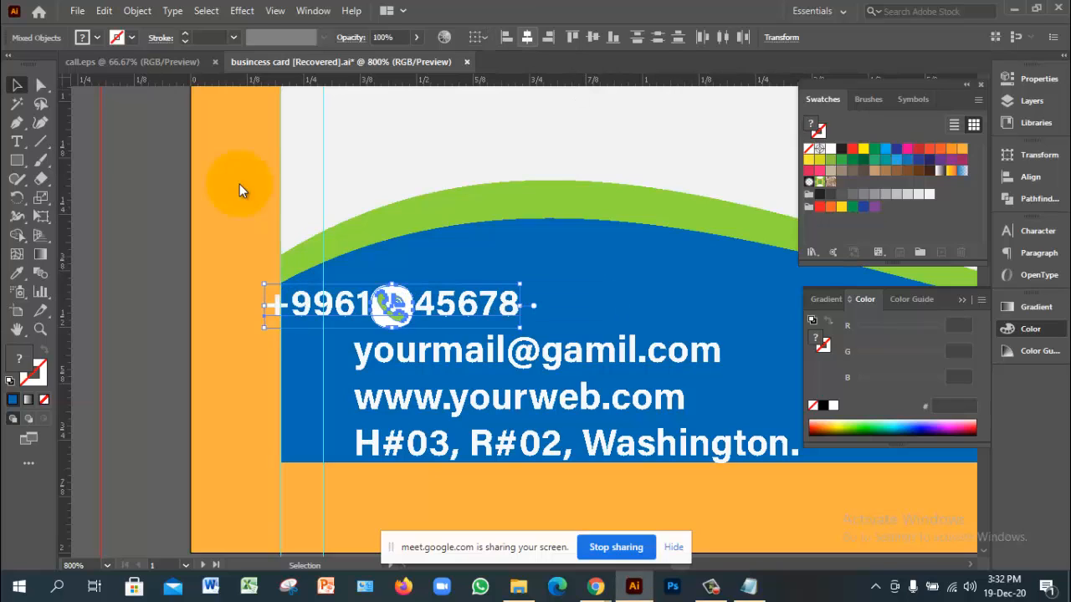
{"action": "key", "text": "ctrl+z"}
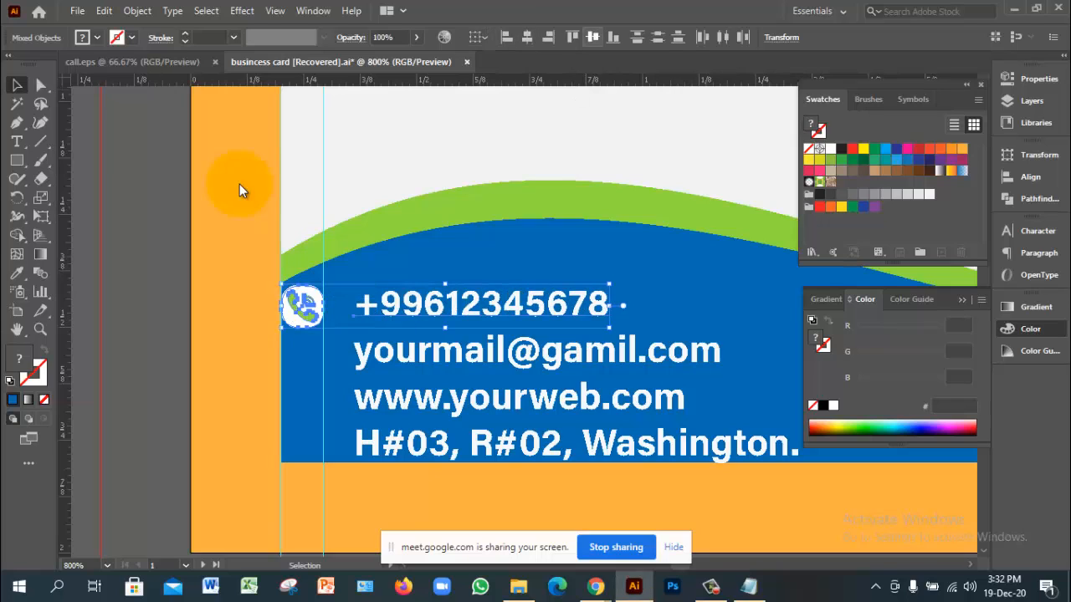
{"action": "key", "text": "ctrl+shift+a"}
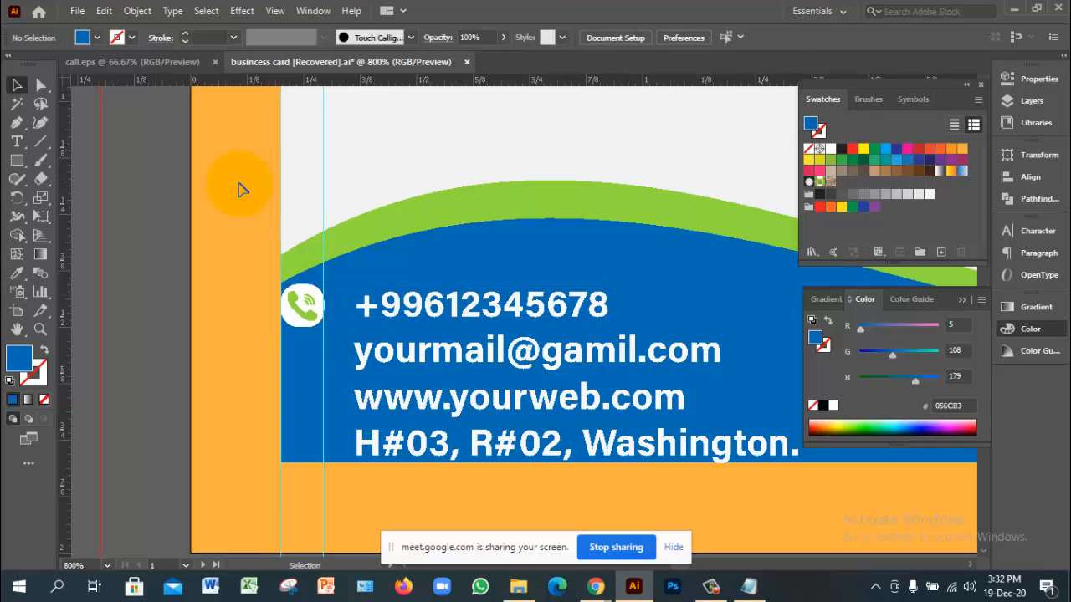
Step: Zoom in on the phone icon beside the contact details and ungroup it
{"action": "key", "text": "ctrl+space"}
{"action": "left_click", "coordinate": [240, 185], "text": "ctrl+alt"}
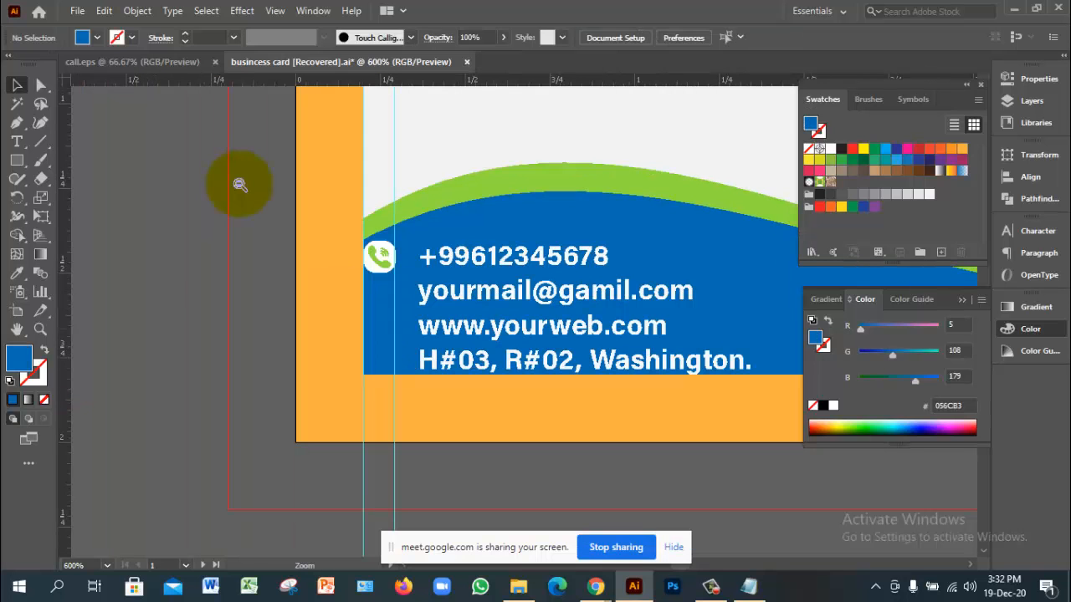
{"action": "left_click", "coordinate": [240, 185], "text": "ctrl"}
{"action": "left_click", "coordinate": [240, 184], "text": "ctrl"}
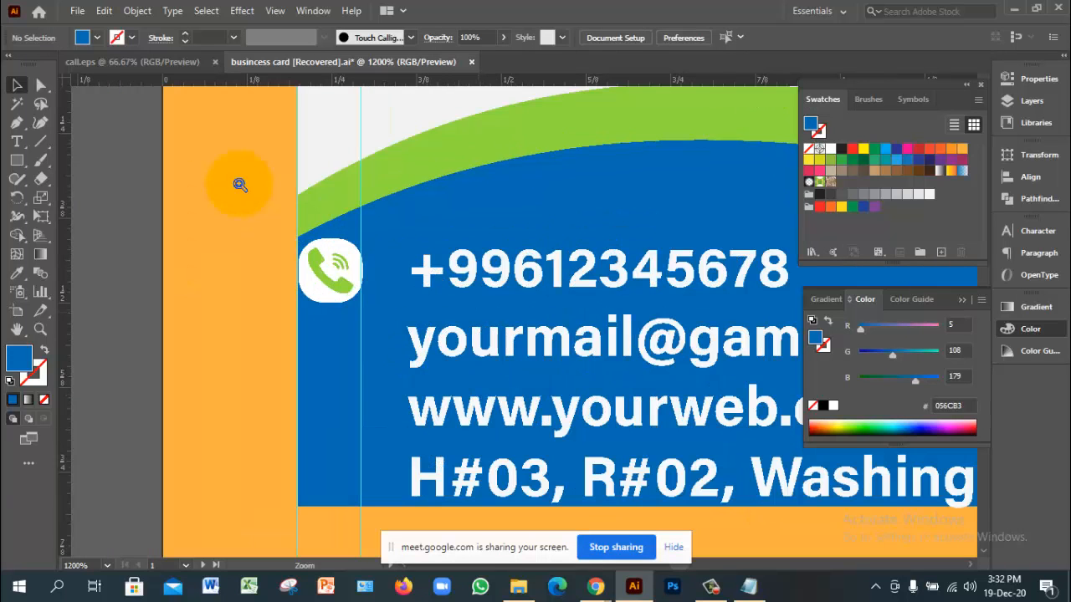
{"action": "left_click", "coordinate": [329, 281]}
{"action": "right_click", "coordinate": [329, 281]}
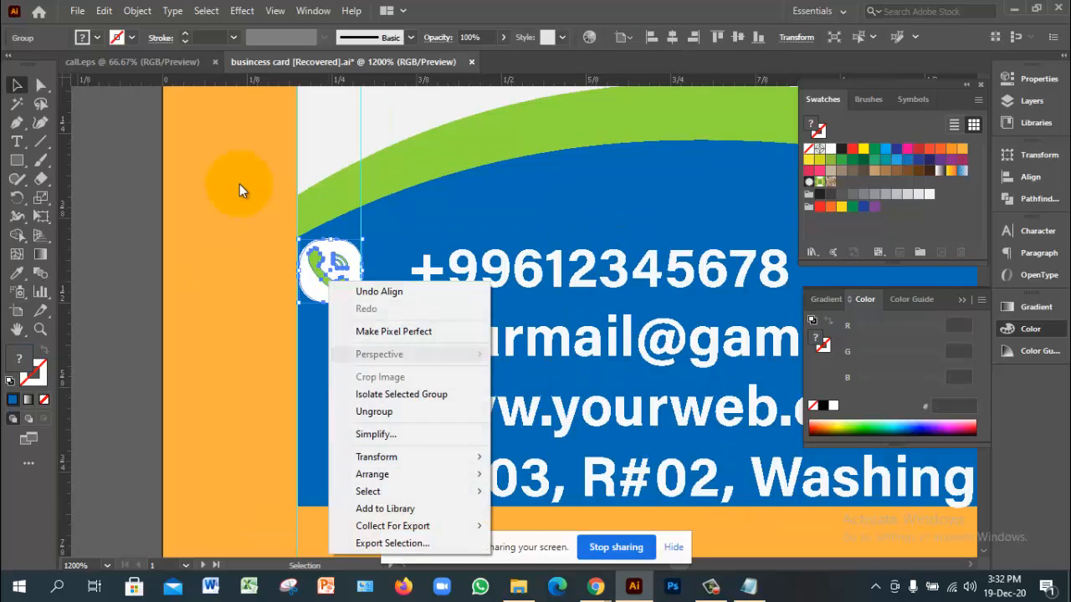
{"action": "left_click", "coordinate": [374, 412]}
{"action": "left_click", "coordinate": [240, 185]}
Step: Recolour the handset to the card's blue #056CB3 with the Eyedropper
{"action": "left_click", "coordinate": [329, 281]}
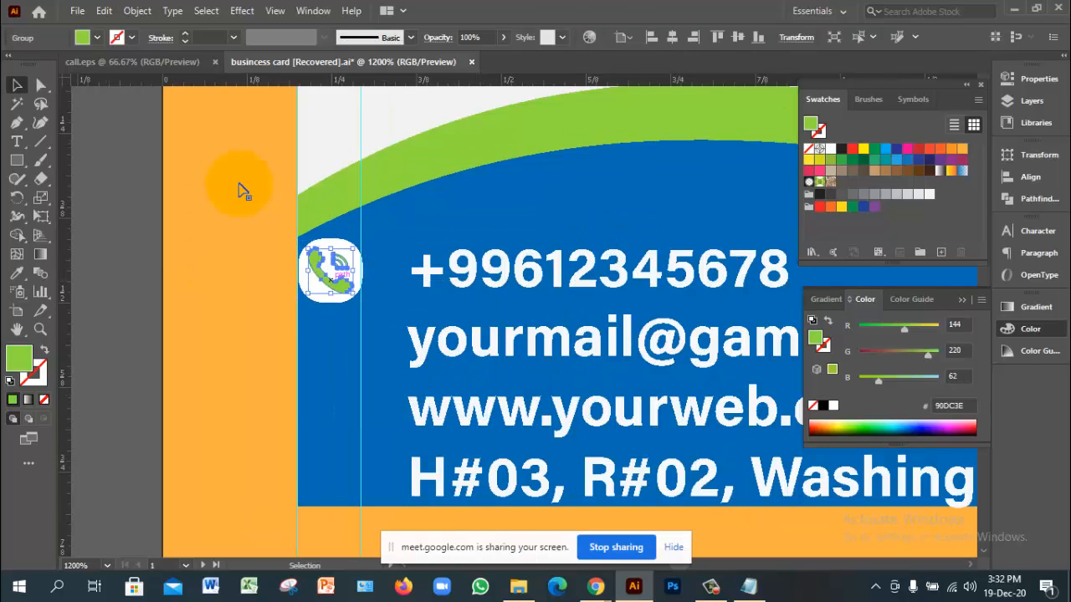
{"action": "left_click", "coordinate": [16, 273]}
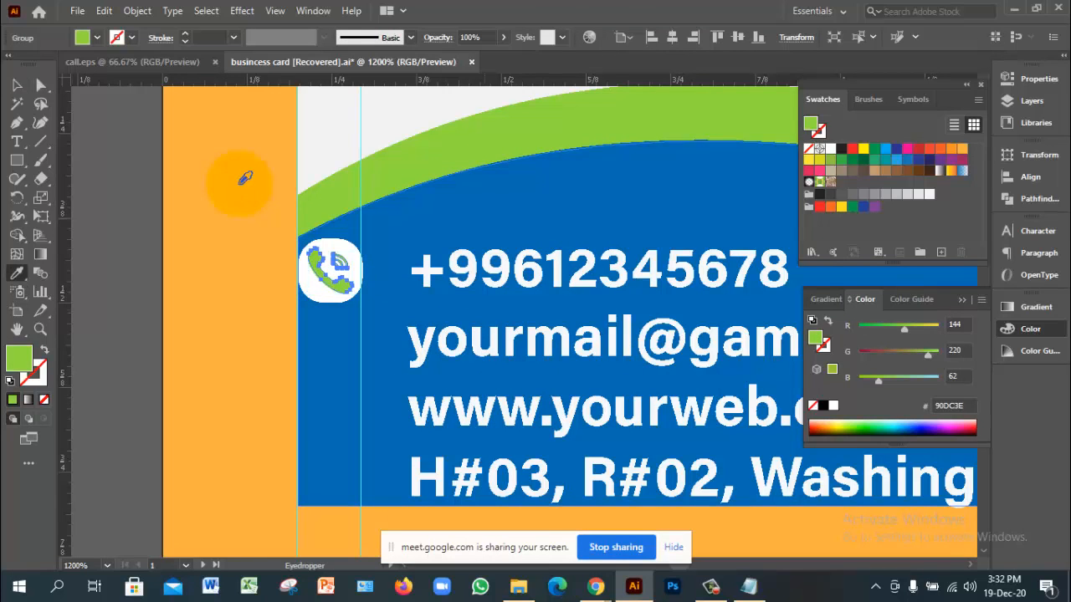
{"action": "left_click", "coordinate": [343, 355]}
{"action": "key", "text": "v"}
{"action": "left_click", "coordinate": [242, 189]}
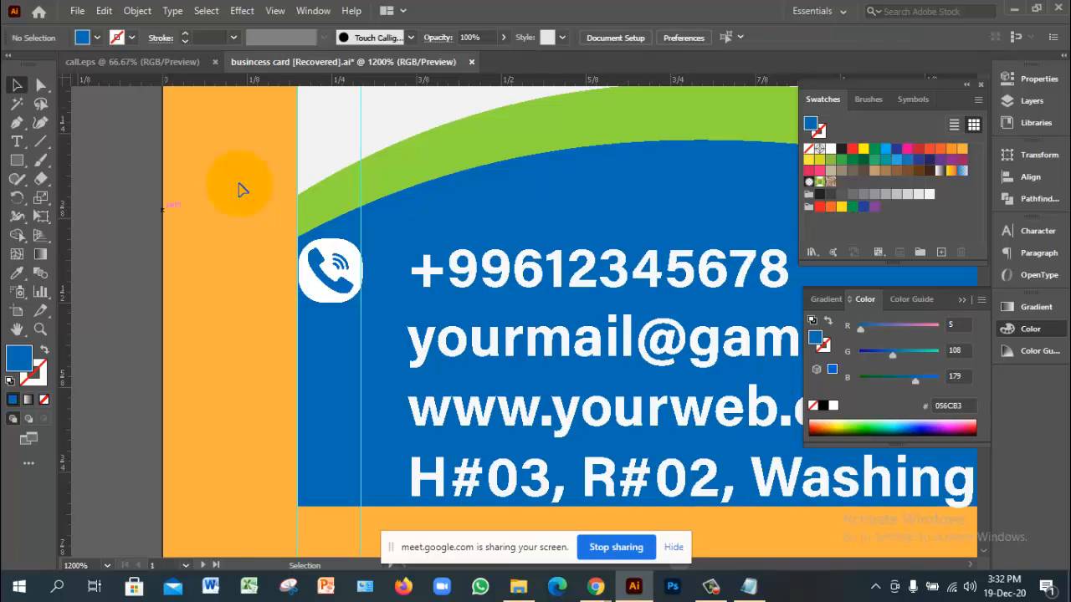
Step: Bring the front card's name area into view and select the name and title text
{"action": "left_click", "coordinate": [466, 310], "text": "ctrl+alt"}
{"action": "left_click", "coordinate": [467, 311], "text": "ctrl+alt"}
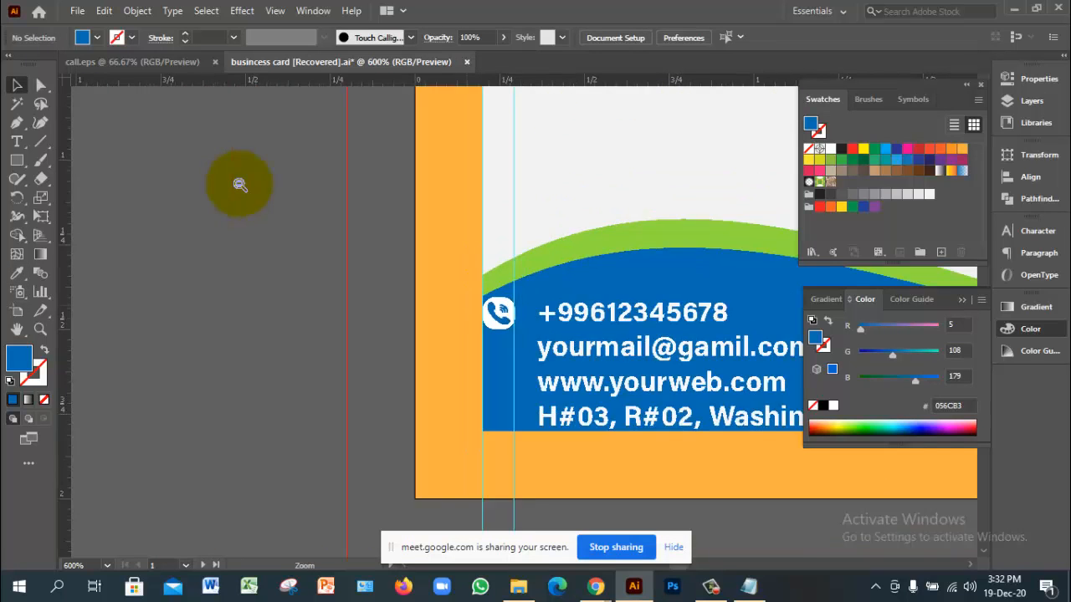
{"action": "left_click", "coordinate": [466, 310], "text": "ctrl+alt"}
{"action": "left_click_drag", "start_coordinate": [467, 311], "coordinate": [185, 316]}
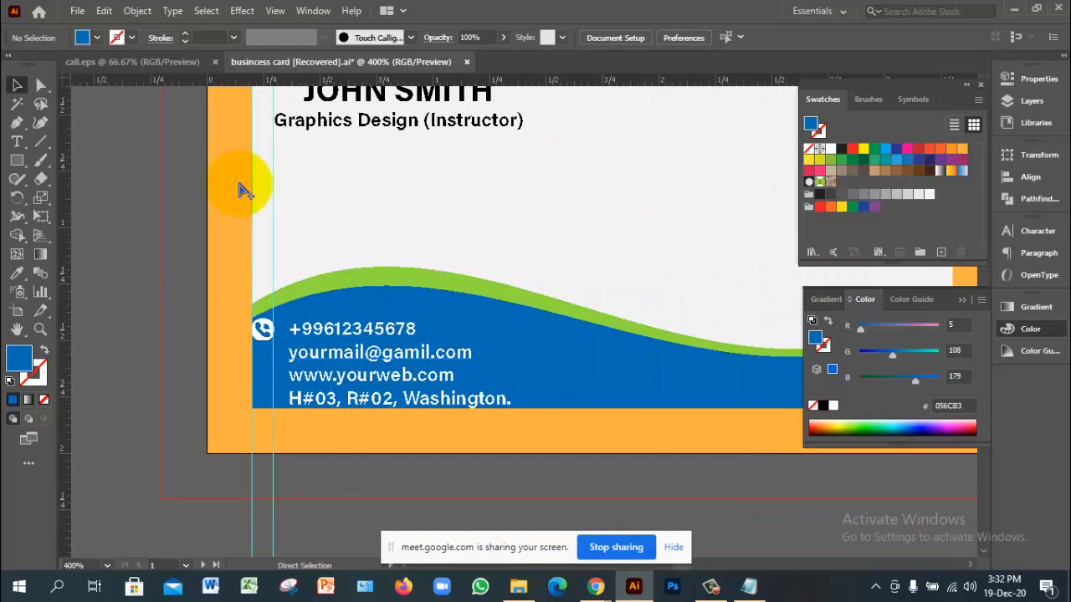
{"action": "left_click", "coordinate": [418, 355], "text": "ctrl+alt"}
{"action": "left_click_drag", "start_coordinate": [418, 355], "coordinate": [238, 439]}
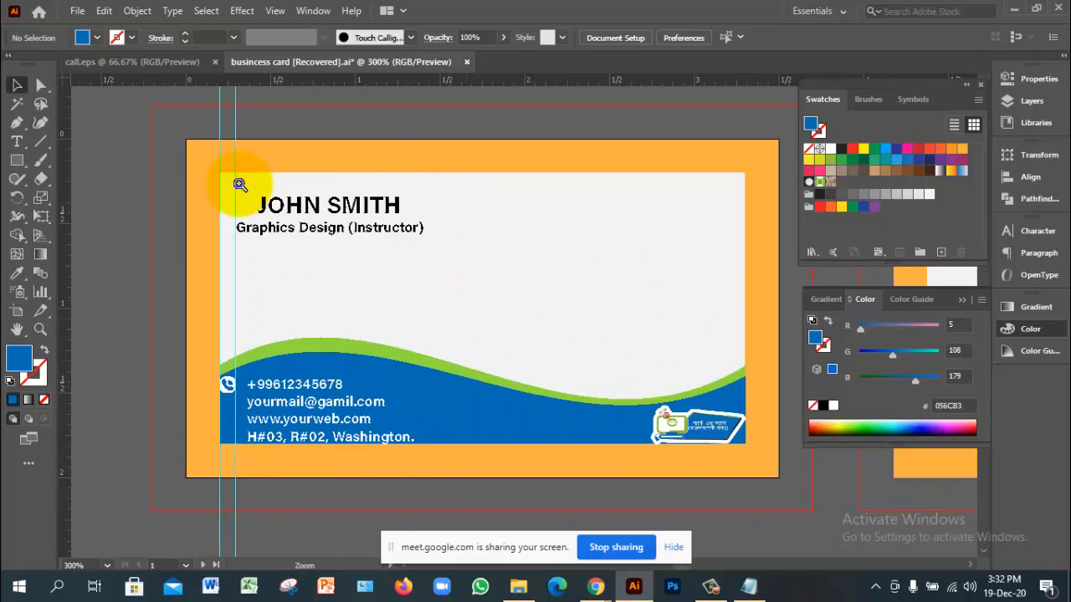
{"action": "left_click", "coordinate": [238, 184], "text": "ctrl"}
{"action": "left_click_drag", "start_coordinate": [238, 184], "coordinate": [175, 191]}
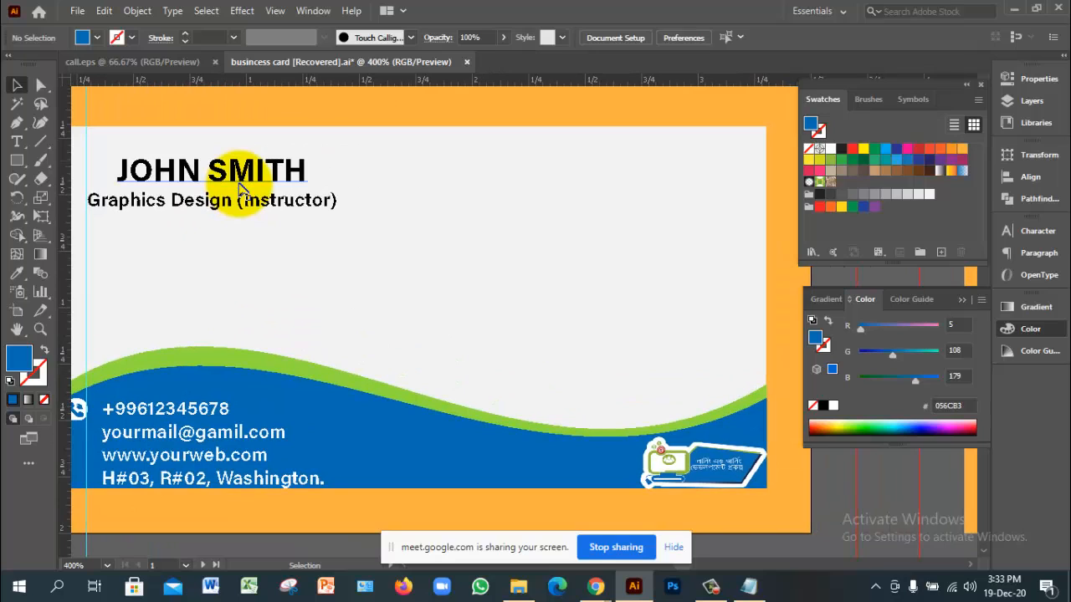
{"action": "left_click", "coordinate": [239, 184]}
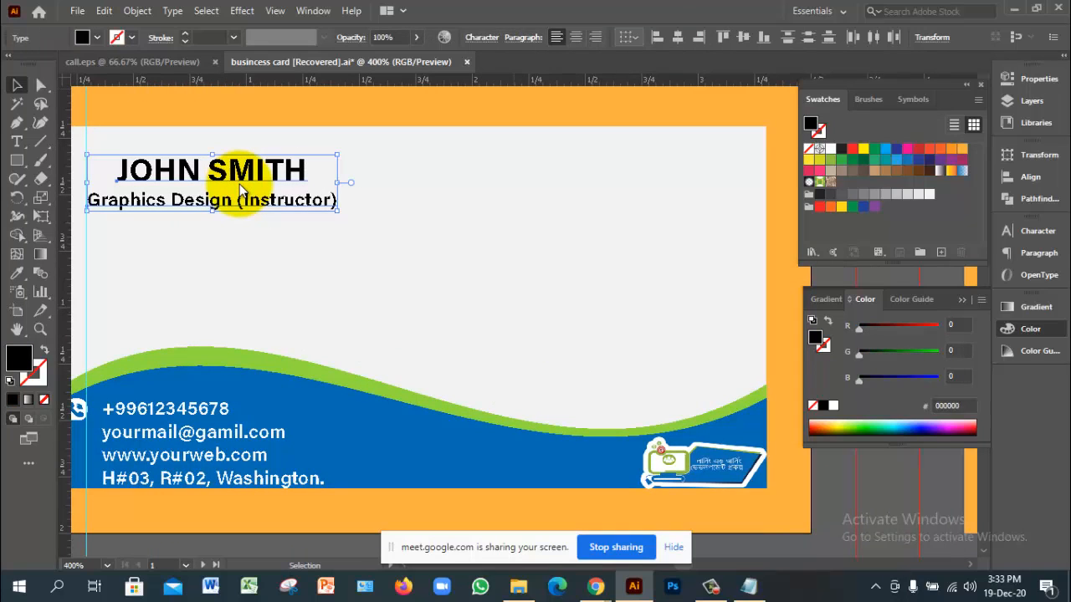
{"action": "left_click", "coordinate": [629, 37]}
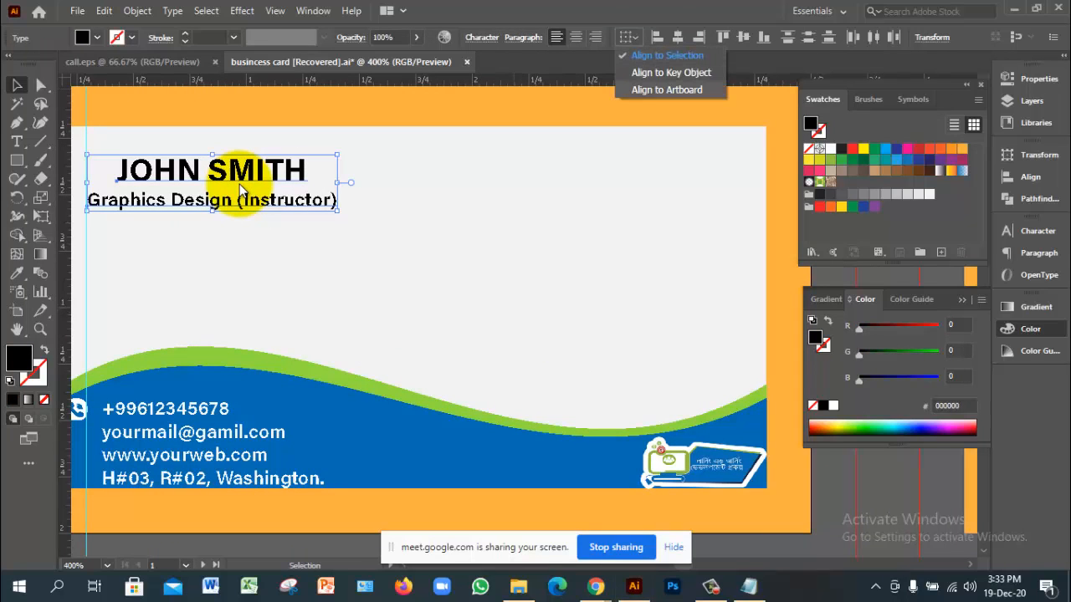
Step: Centre the name text horizontally on the card artboard
{"action": "left_click", "coordinate": [667, 89]}
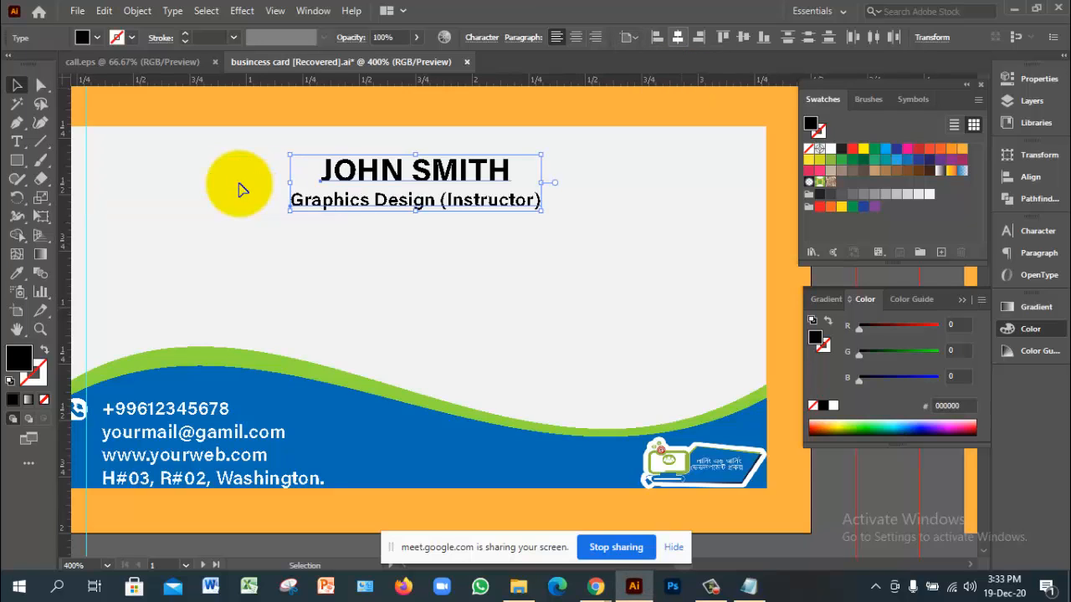
{"action": "left_click", "coordinate": [677, 37]}
{"action": "left_click", "coordinate": [239, 184]}
{"action": "left_click", "coordinate": [239, 184], "text": "ctrl+alt"}
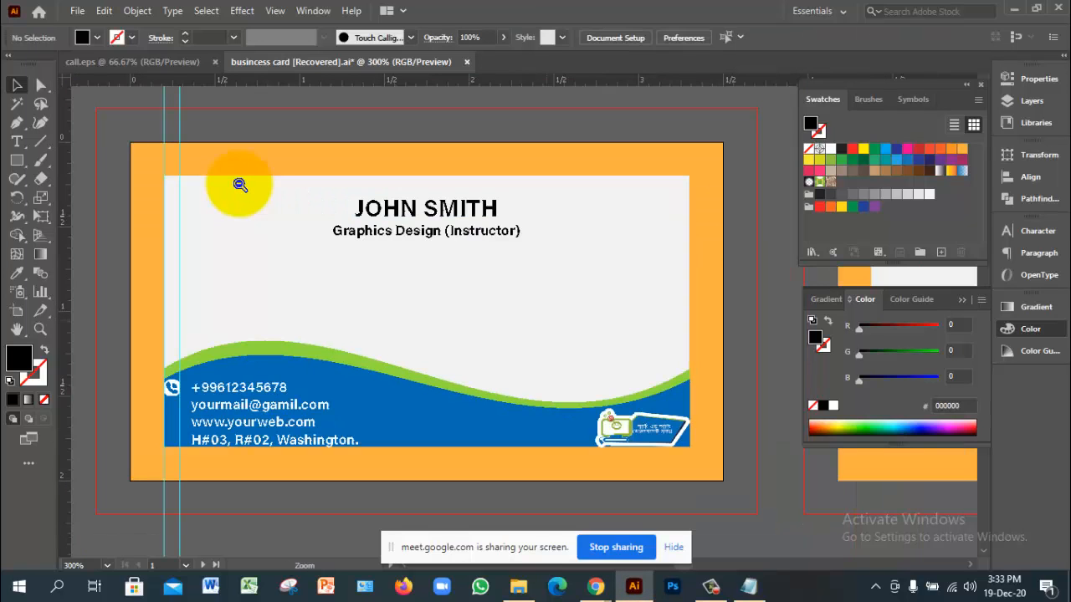
Step: Group the name and title lines together and realign the group on the card
{"action": "left_click_drag", "start_coordinate": [355, 189], "coordinate": [429, 254]}
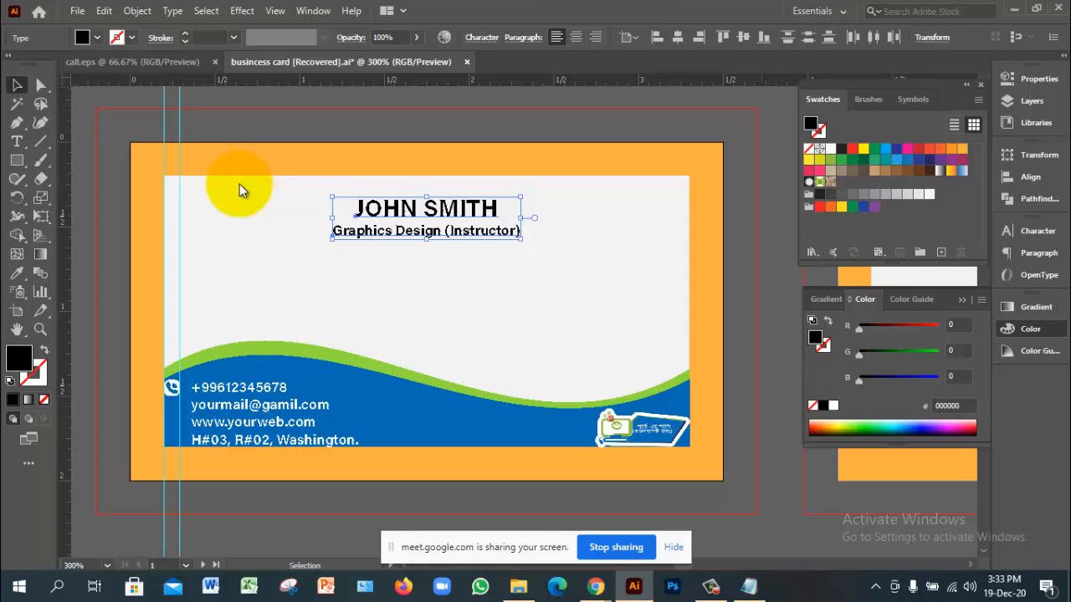
{"action": "left_click", "coordinate": [743, 37]}
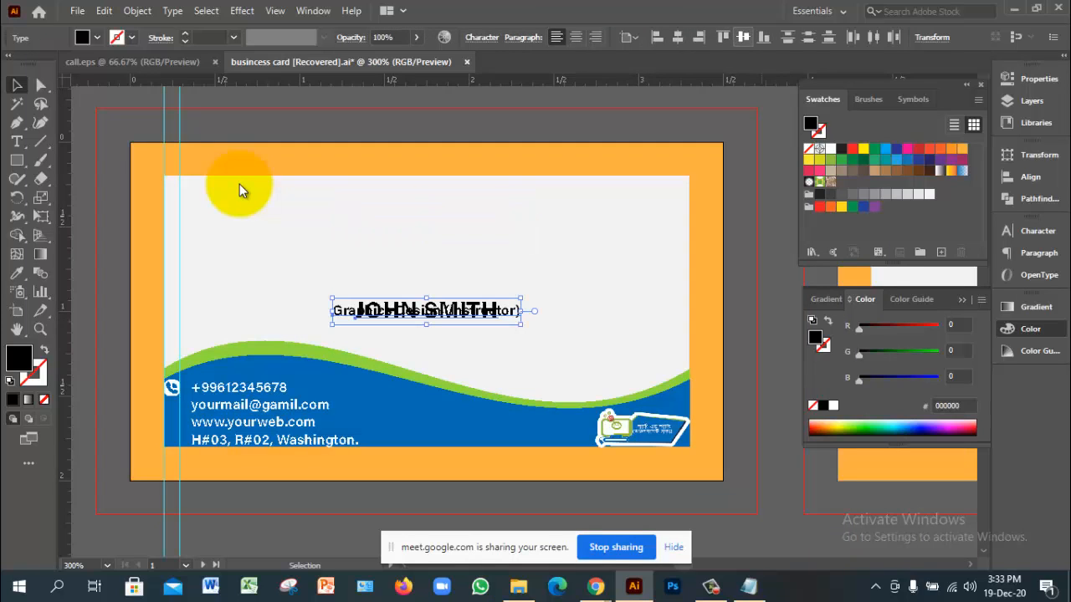
{"action": "key", "text": "ctrl+z"}
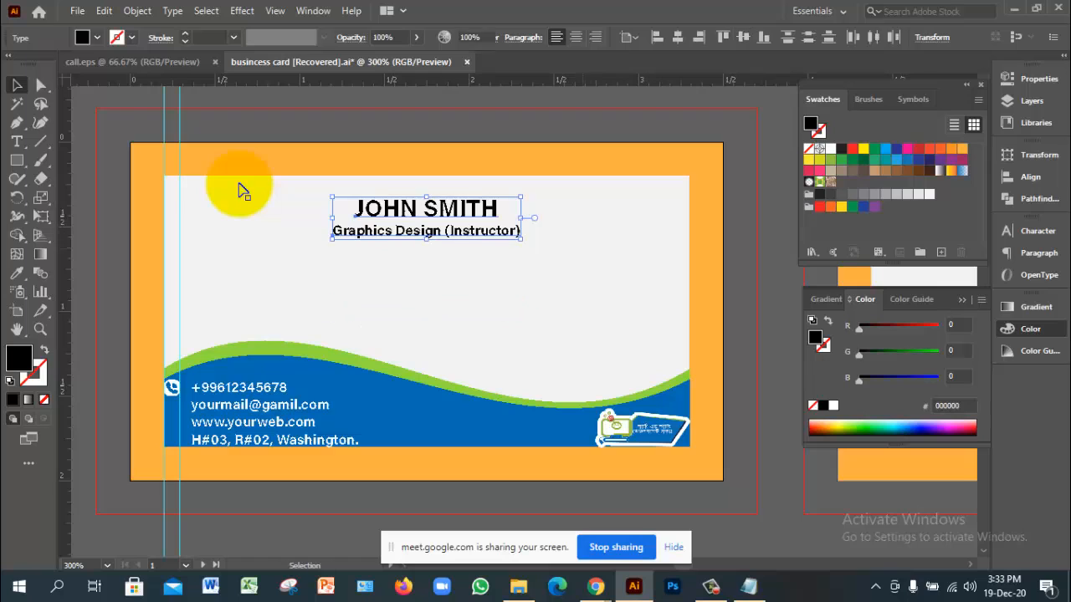
{"action": "key", "text": "ctrl+g"}
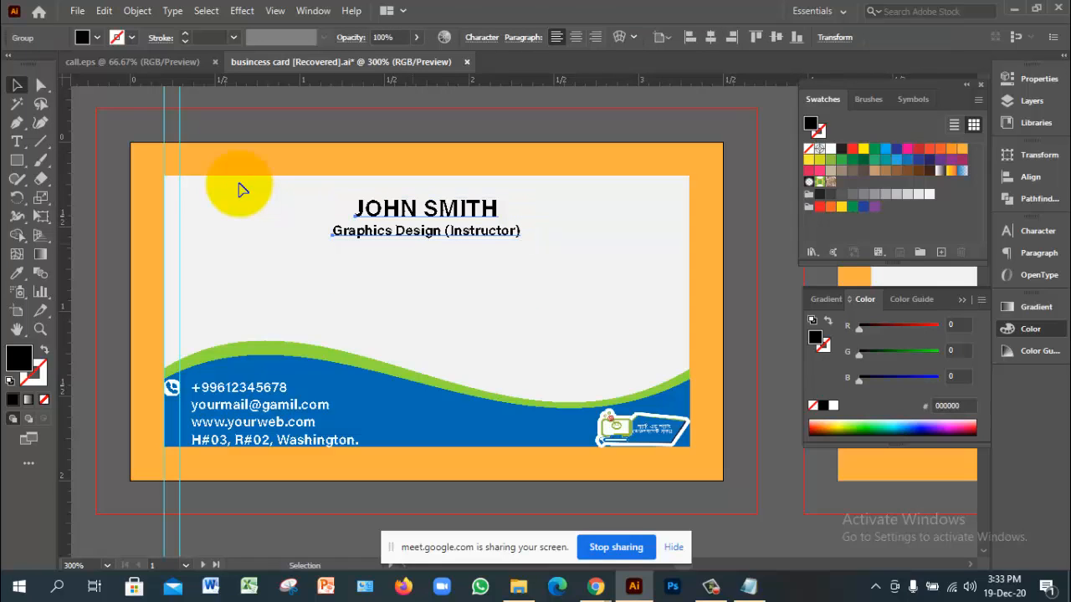
{"action": "left_click", "coordinate": [776, 37]}
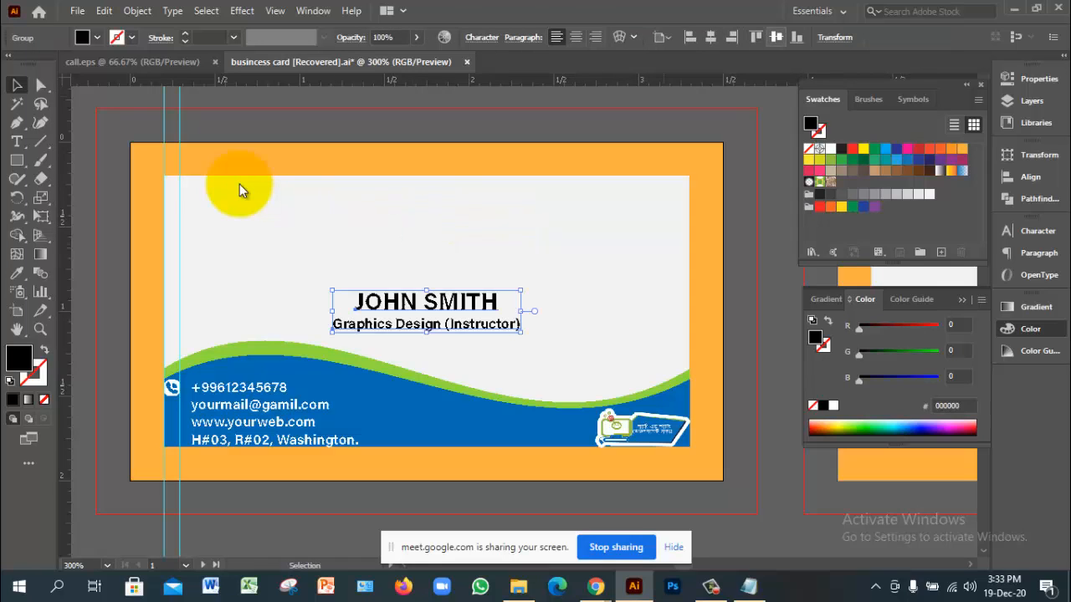
{"action": "left_click", "coordinate": [577, 251]}
Step: Nudge the name-and-title group upward twice so it sits above the green wave
{"action": "left_click_drag", "start_coordinate": [238, 184], "coordinate": [527, 322]}
{"action": "key", "text": "Up"}
{"action": "key", "text": "Up"}
{"action": "key", "text": "Up"}
{"action": "key", "text": "Up"}
{"action": "key", "text": "Up"}
{"action": "key", "text": "Up"}
{"action": "key", "text": "Up"}
{"action": "key", "text": "Up"}
{"action": "key", "text": "Up"}
{"action": "key", "text": "Up"}
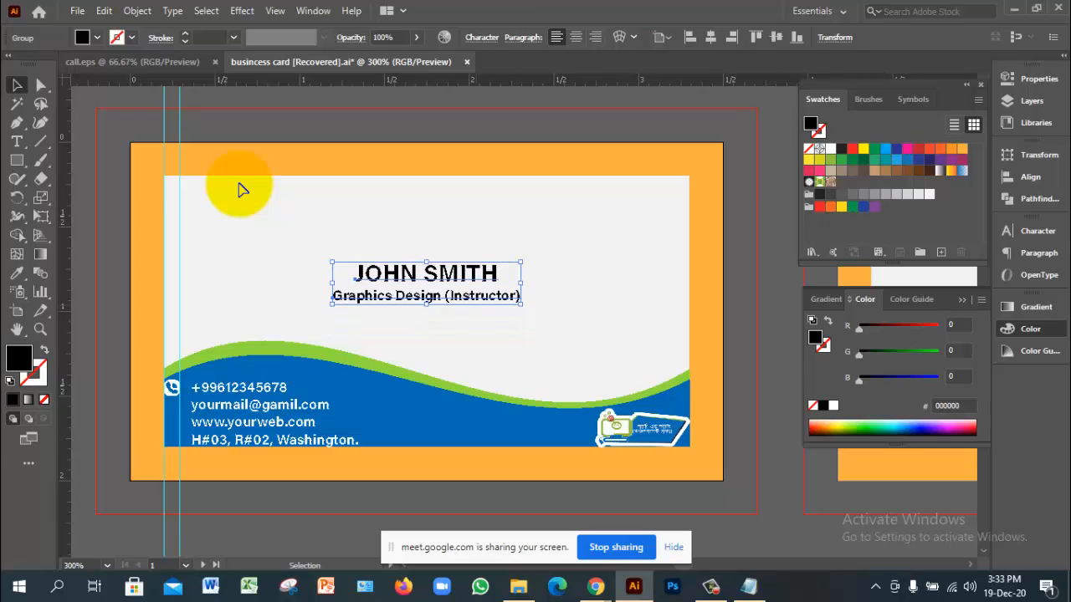
{"action": "key", "text": "Up"}
{"action": "key", "text": "Up"}
{"action": "key", "text": "Up"}
{"action": "key", "text": "Up"}
{"action": "key", "text": "Up"}
{"action": "key", "text": "Up"}
{"action": "key", "text": "Up"}
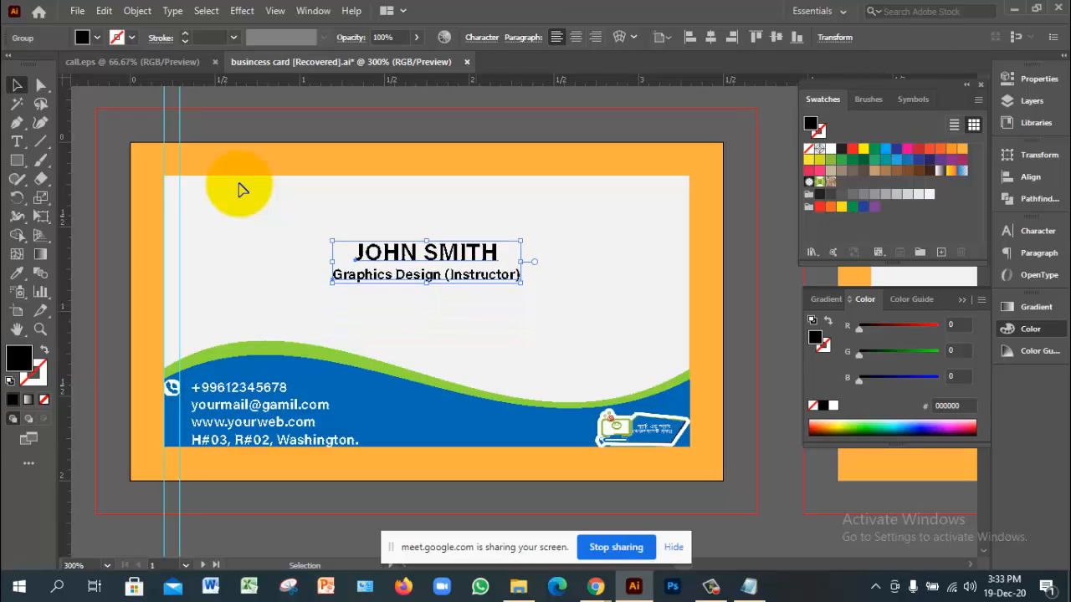
{"action": "left_click", "coordinate": [239, 184]}
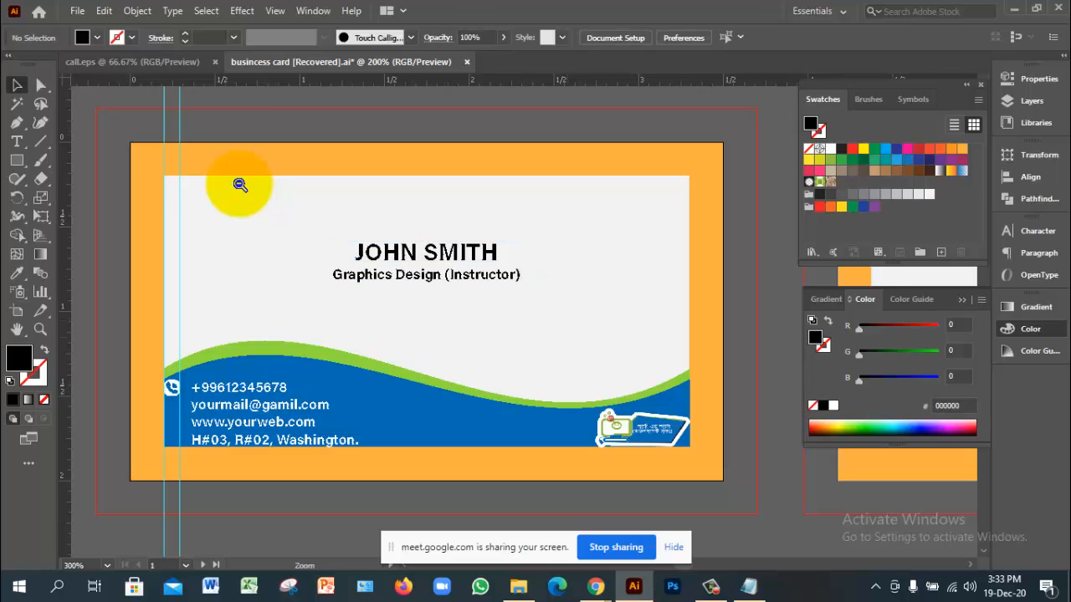
{"action": "key", "text": "ctrl+minus"}
{"action": "left_click_drag", "start_coordinate": [547, 200], "coordinate": [239, 184]}
Step: Zoom in on the card back's orange frame and pale panel, and save the document
{"action": "left_click", "coordinate": [577, 267]}
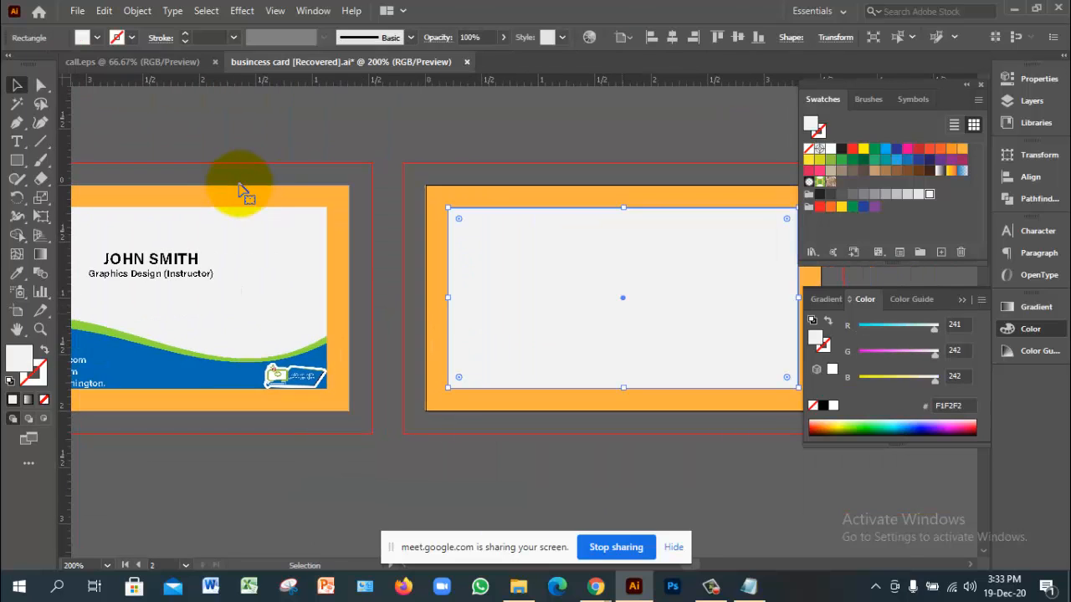
{"action": "key", "text": "ctrl+space"}
{"action": "left_click", "coordinate": [636, 322], "text": "ctrl"}
{"action": "left_click_drag", "start_coordinate": [635, 322], "coordinate": [556, 329]}
{"action": "key", "text": "ctrl+shift+a"}
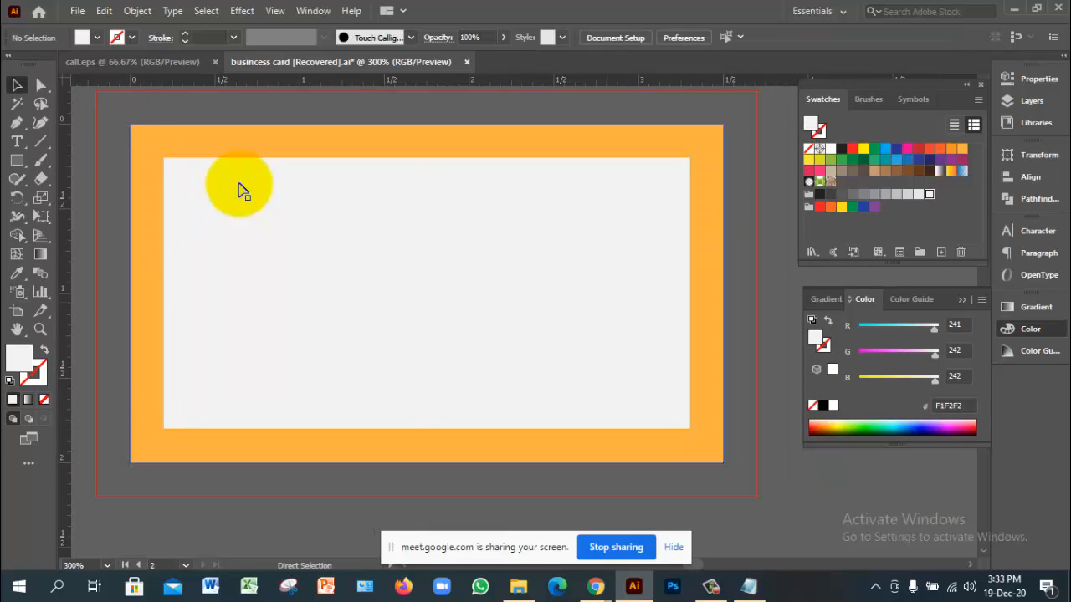
{"action": "key", "text": "ctrl+s"}
{"action": "left_click", "coordinate": [243, 190]}
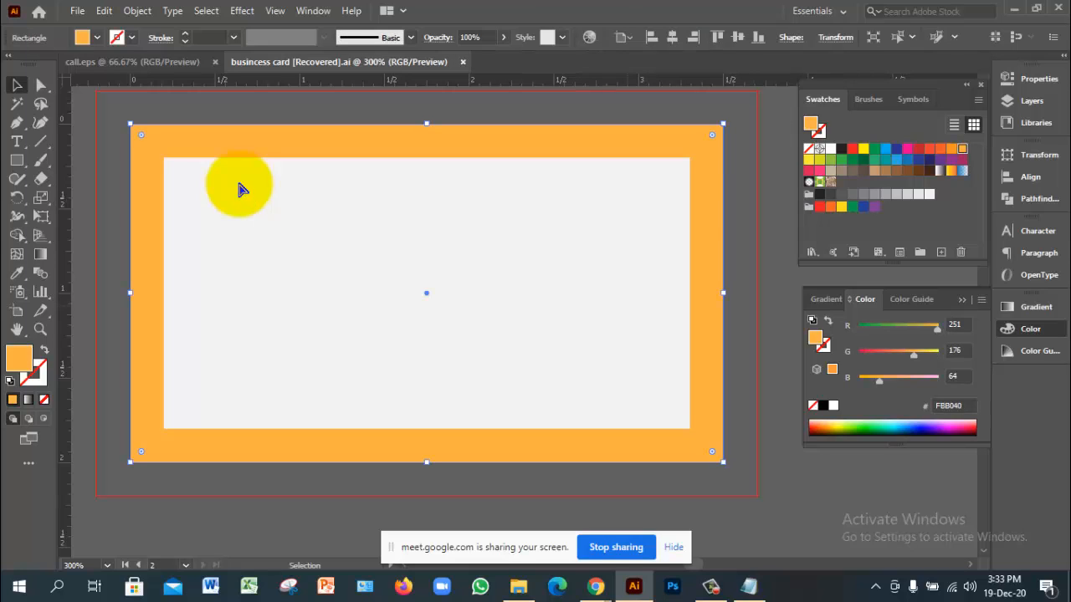
{"action": "key", "text": "ctrl+shift+a"}
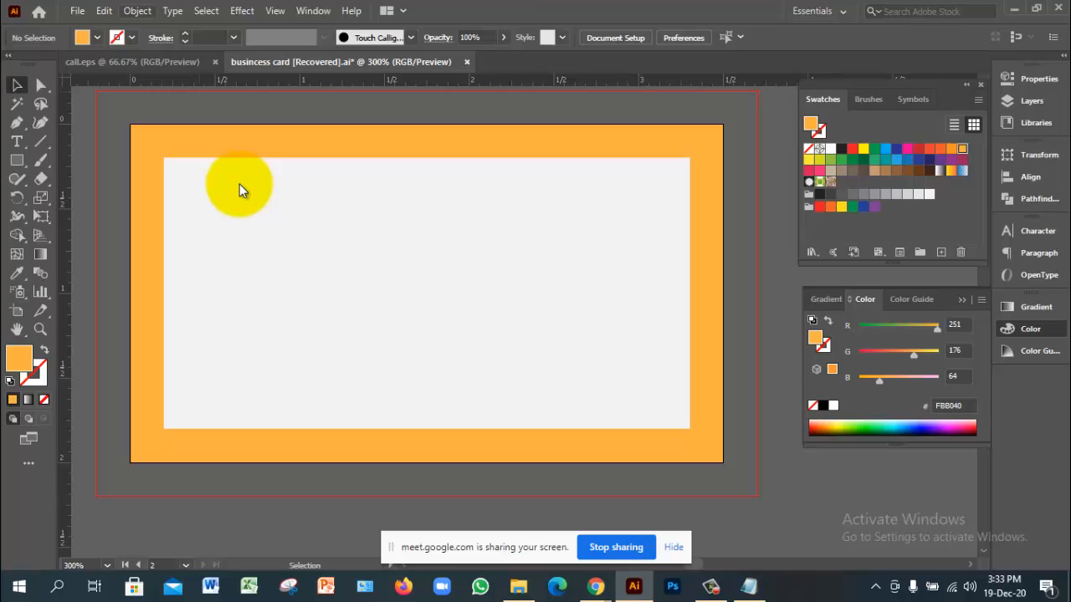
{"action": "key", "text": "alt+f"}
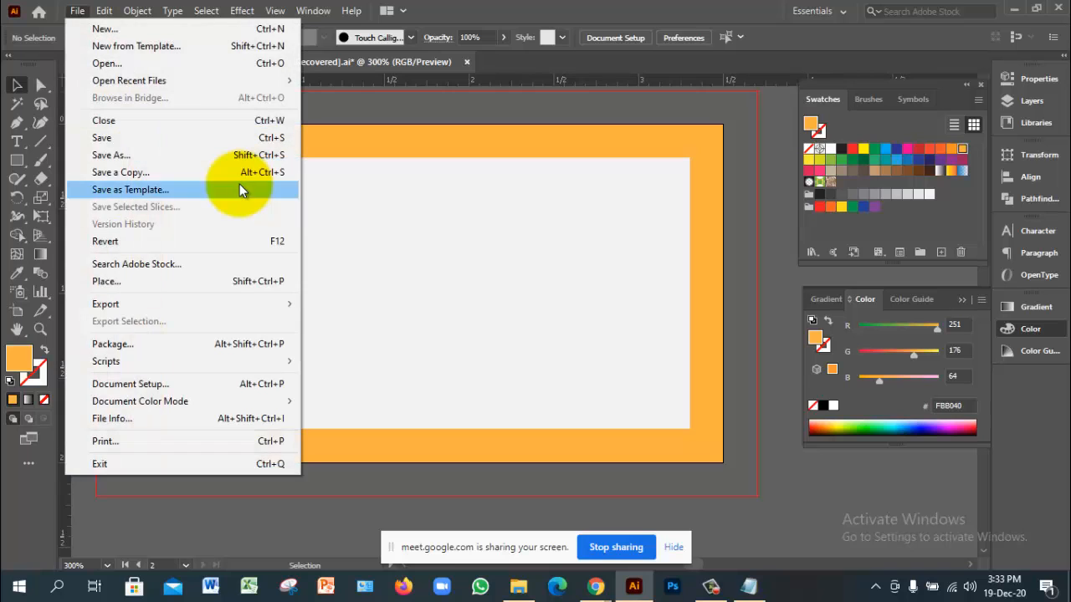
Step: Place world map.png across the centre of the card back's pale panel
{"action": "key", "text": "Down"}
{"action": "key", "text": "Down"}
{"action": "key", "text": "Down"}
{"action": "key", "text": "Down"}
{"action": "key", "text": "Down"}
{"action": "key", "text": "Return"}
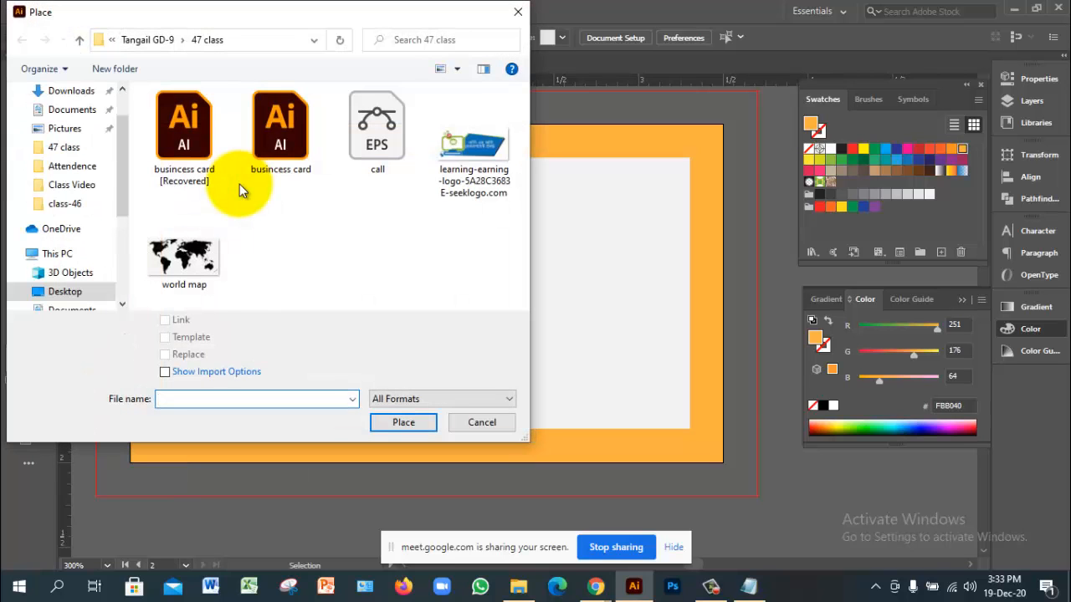
{"action": "left_click", "coordinate": [184, 257]}
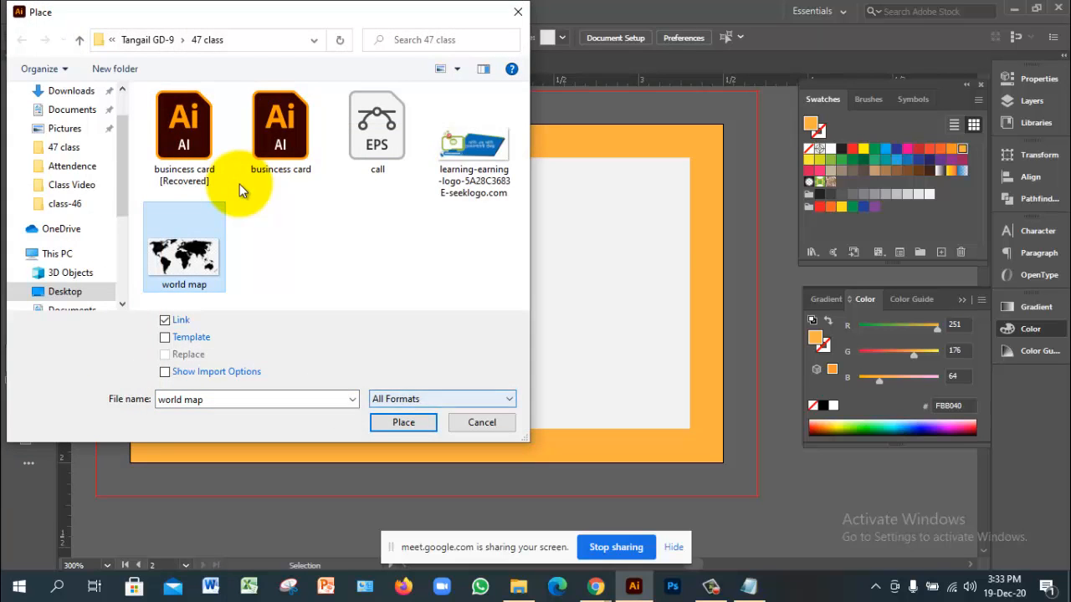
{"action": "left_click", "coordinate": [404, 422]}
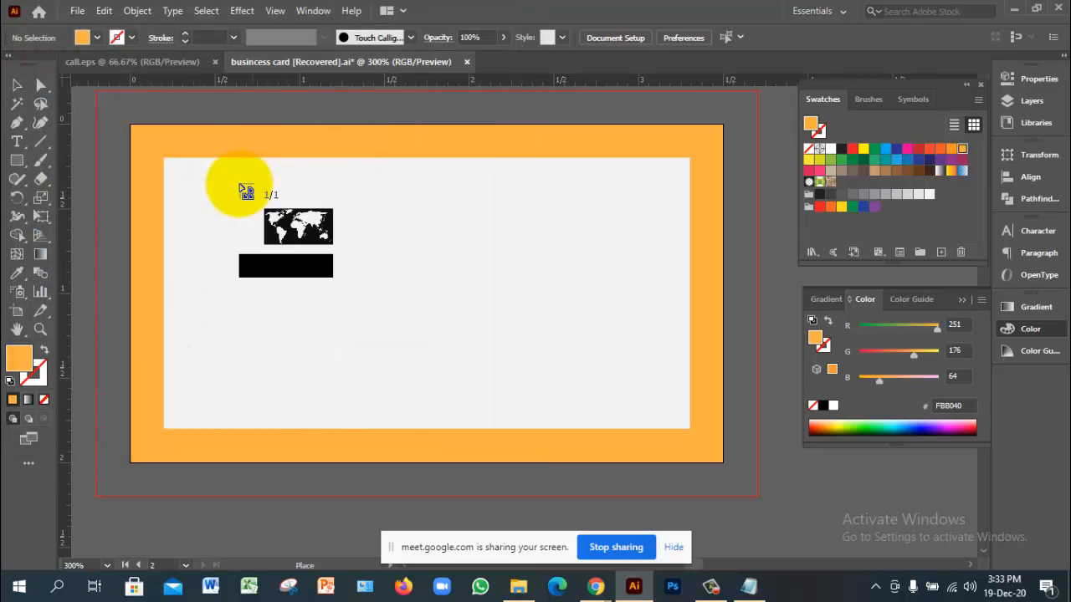
{"action": "left_click_drag", "start_coordinate": [251, 191], "coordinate": [587, 365]}
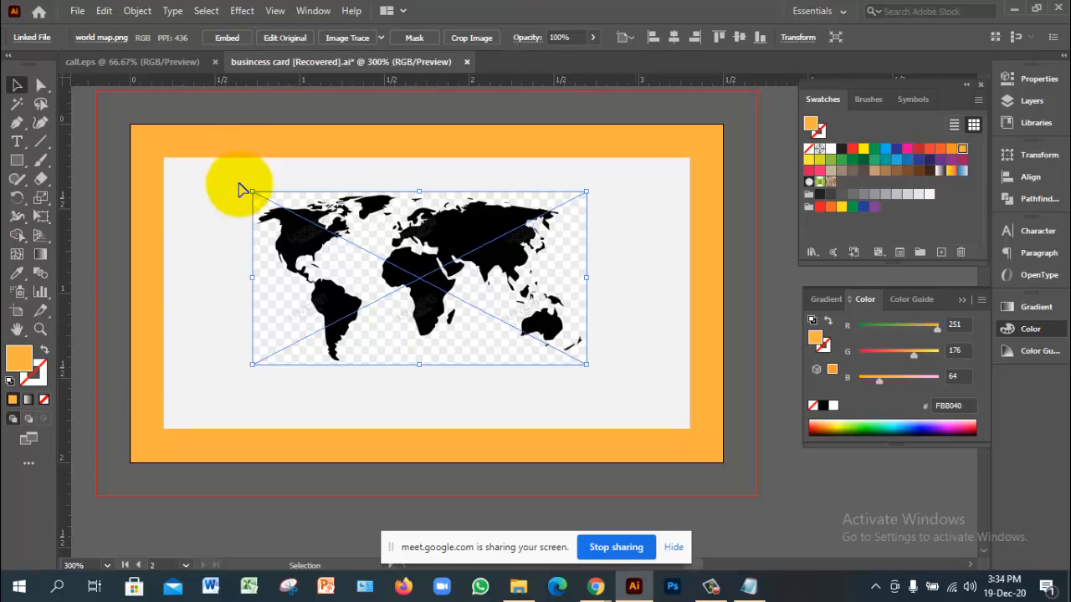
Step: Reselect the placed map, delete it, restore it with Ctrl+Z and show its properties
{"action": "left_click", "coordinate": [239, 184]}
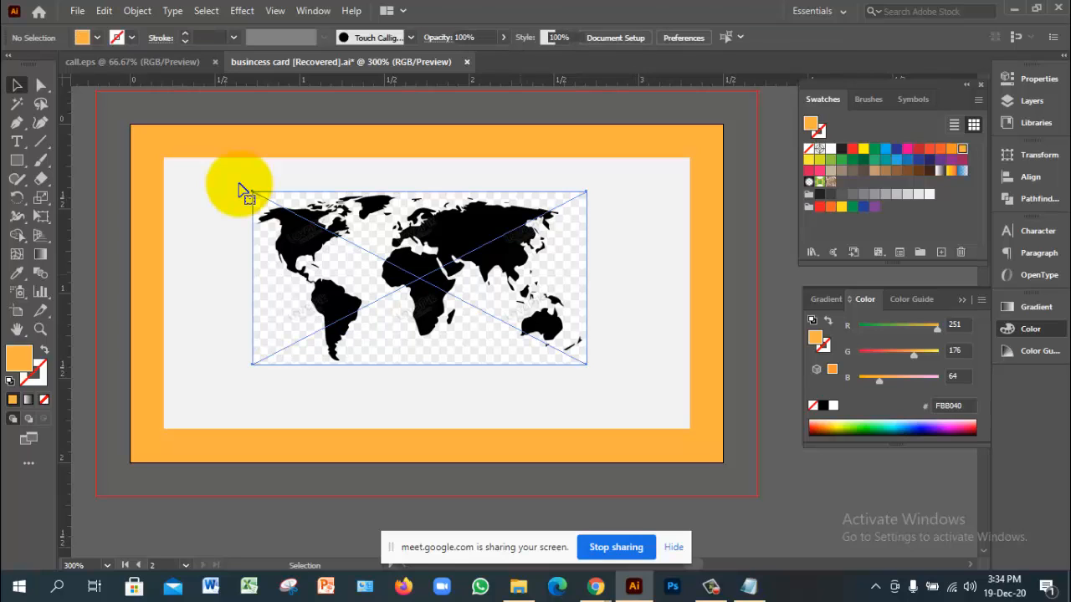
{"action": "left_click", "coordinate": [251, 192]}
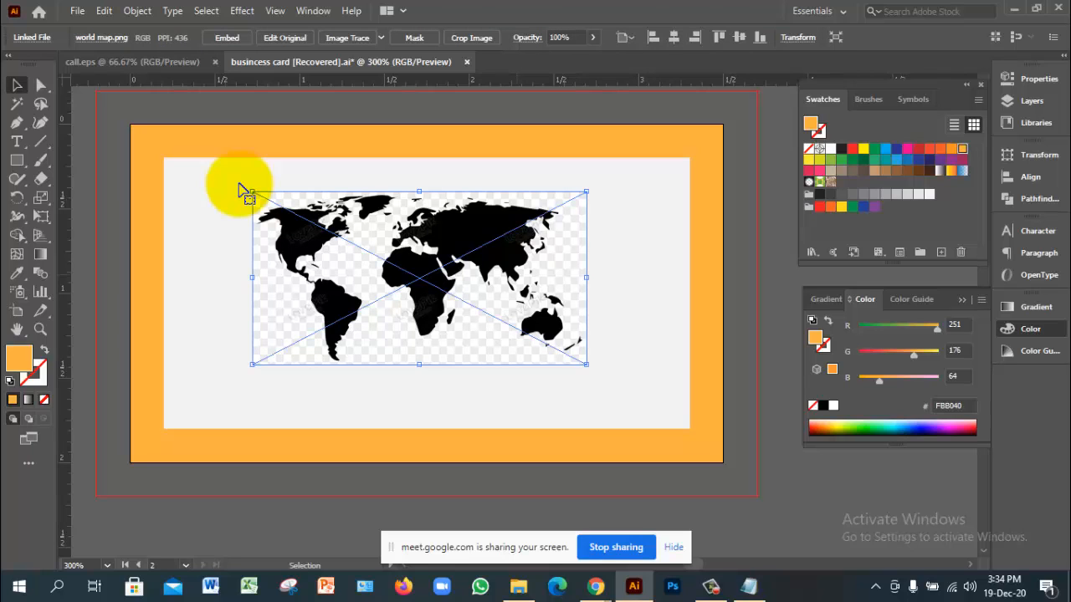
{"action": "key", "text": "Delete"}
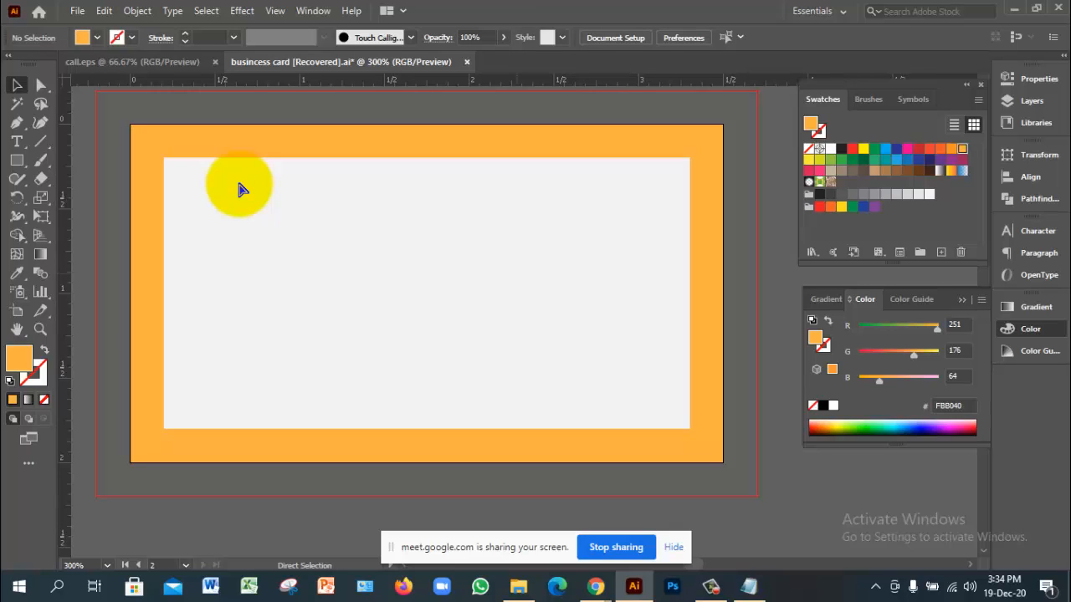
{"action": "key", "text": "ctrl+z"}
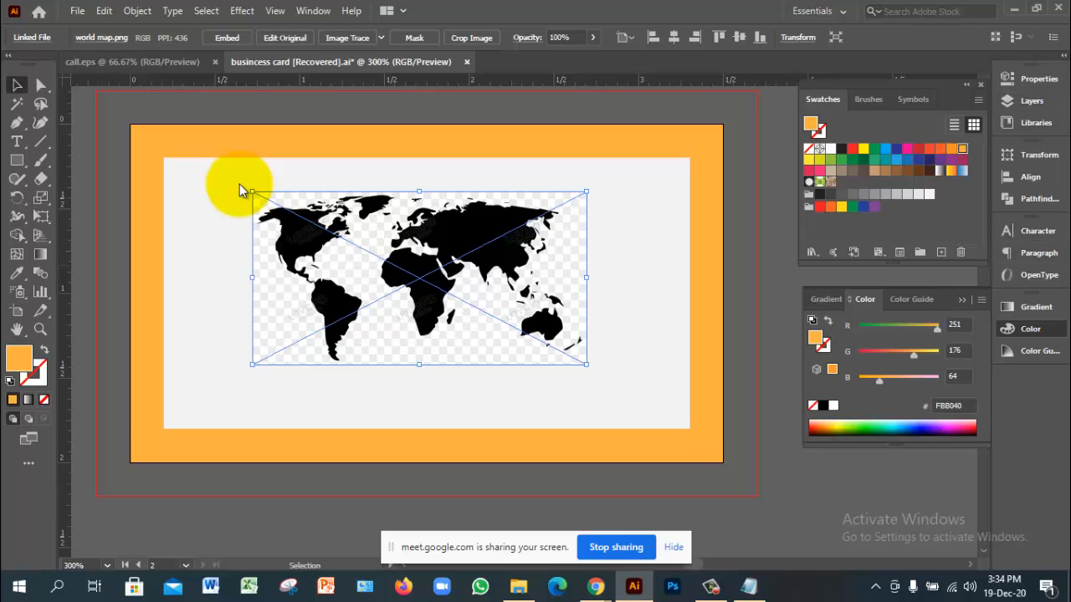
{"action": "left_click", "coordinate": [1038, 78]}
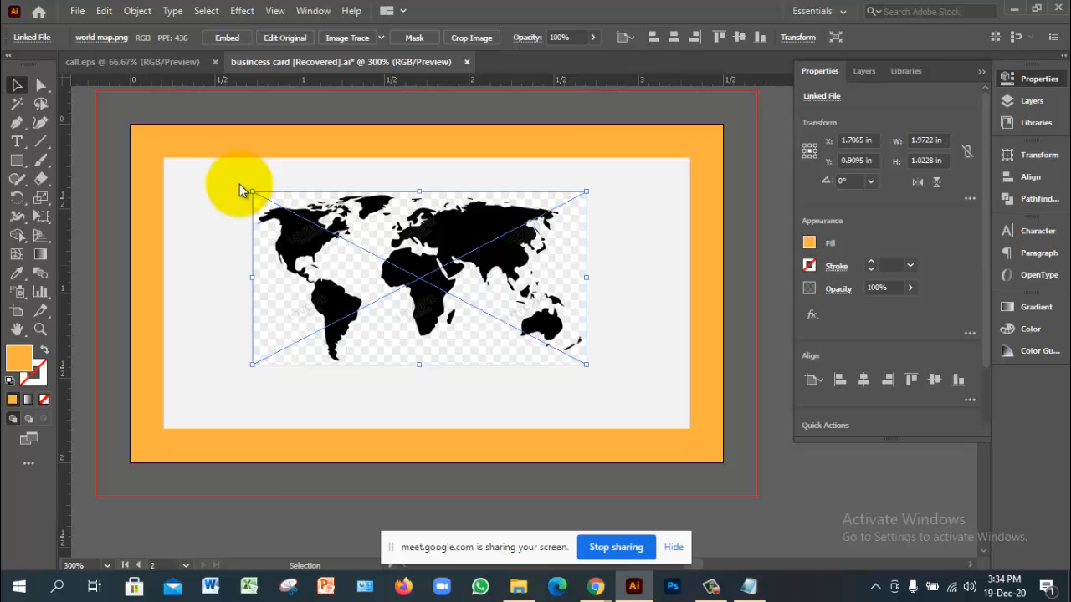
Step: Show the Transform values, with the map measuring 1.9722 in wide by 1.0228 in high
{"action": "left_click", "coordinate": [1038, 78]}
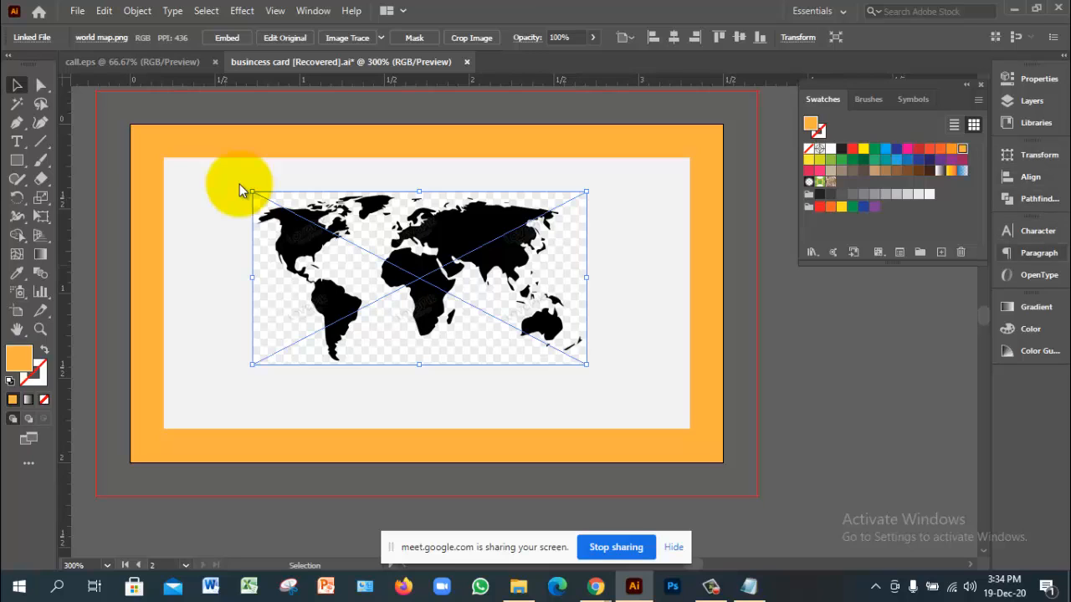
{"action": "left_click", "coordinate": [1038, 155]}
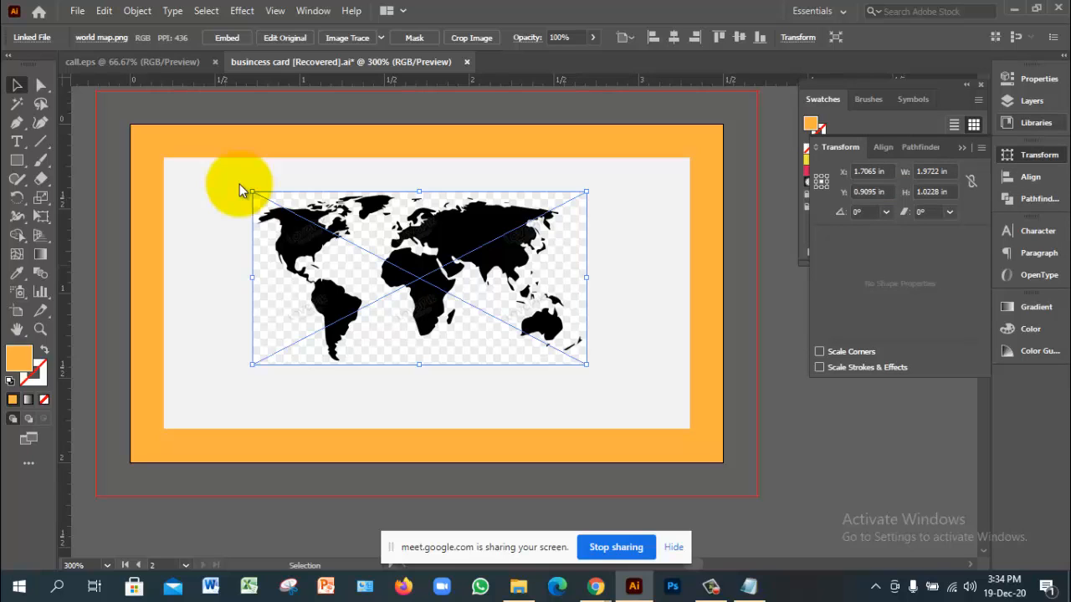
{"action": "left_click", "coordinate": [313, 11]}
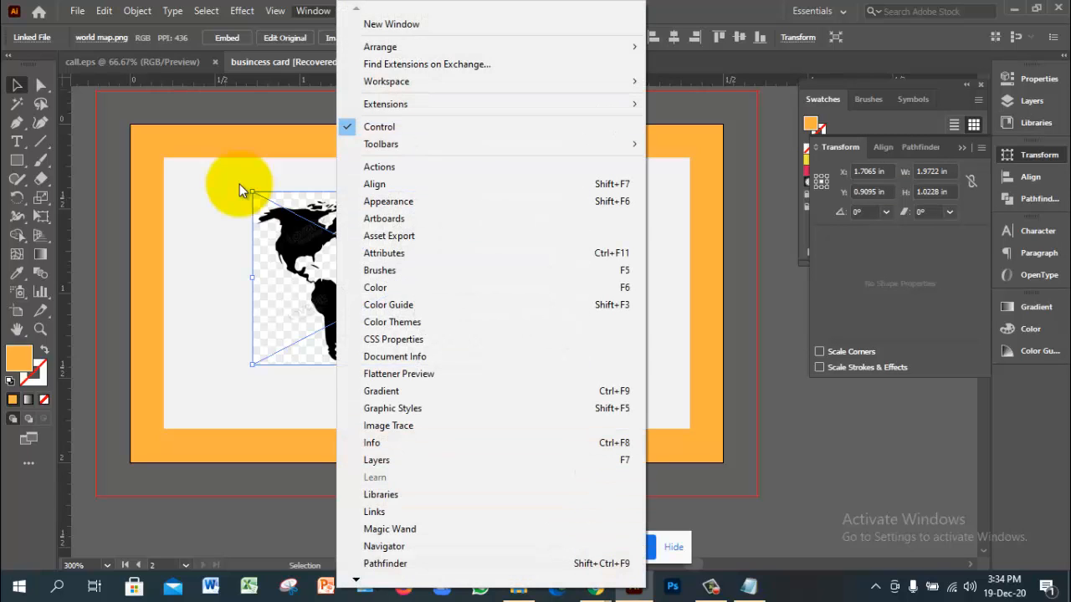
{"action": "left_click", "coordinate": [388, 200]}
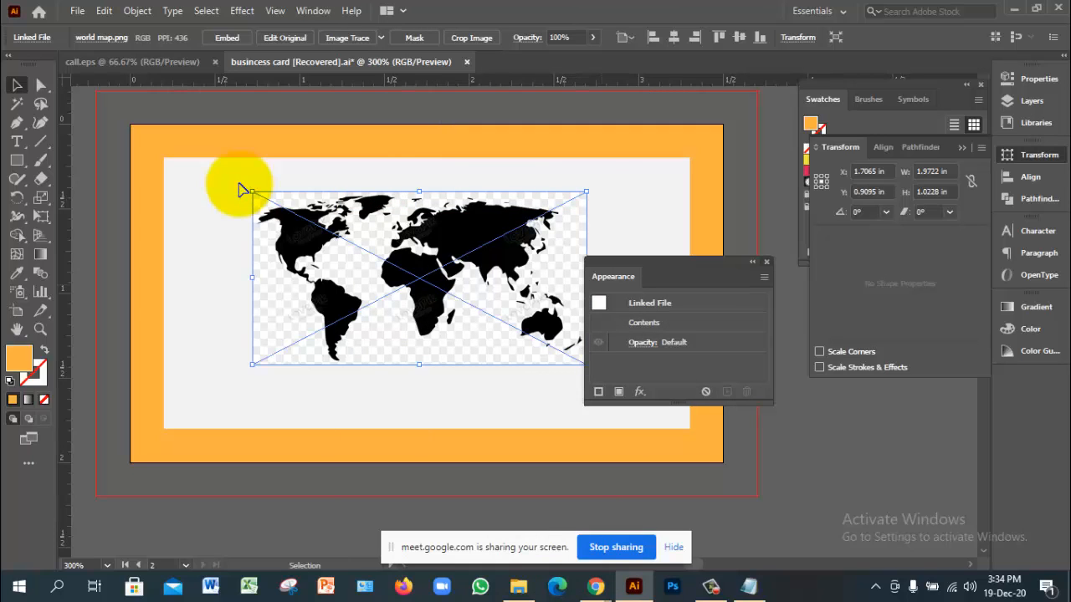
{"action": "left_click", "coordinate": [767, 262]}
{"action": "left_click", "coordinate": [313, 11]}
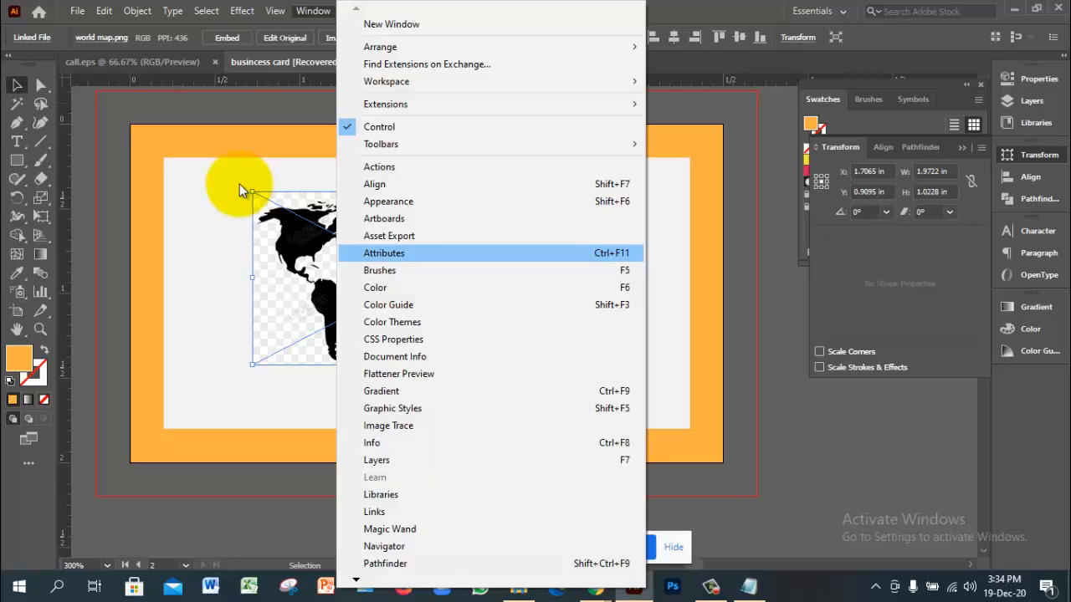
{"action": "key", "text": "Down"}
{"action": "key", "text": "Down"}
{"action": "key", "text": "Down"}
{"action": "key", "text": "Down"}
{"action": "key", "text": "Down"}
{"action": "key", "text": "Down"}
{"action": "key", "text": "Down"}
{"action": "key", "text": "Down"}
{"action": "key", "text": "Down"}
{"action": "key", "text": "Down"}
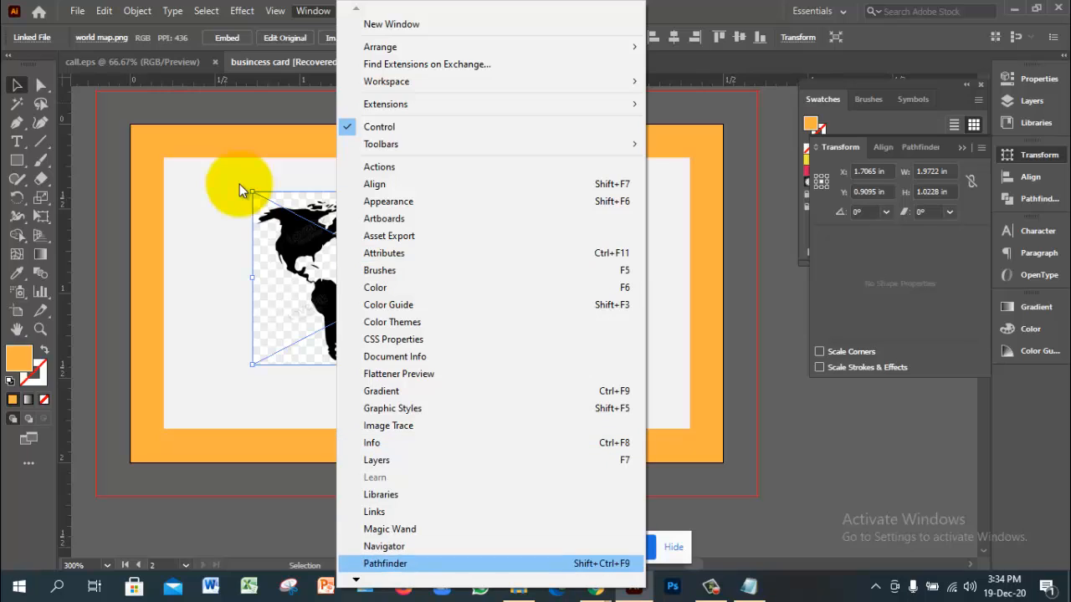
{"action": "key", "text": "Down"}
{"action": "key", "text": "Down"}
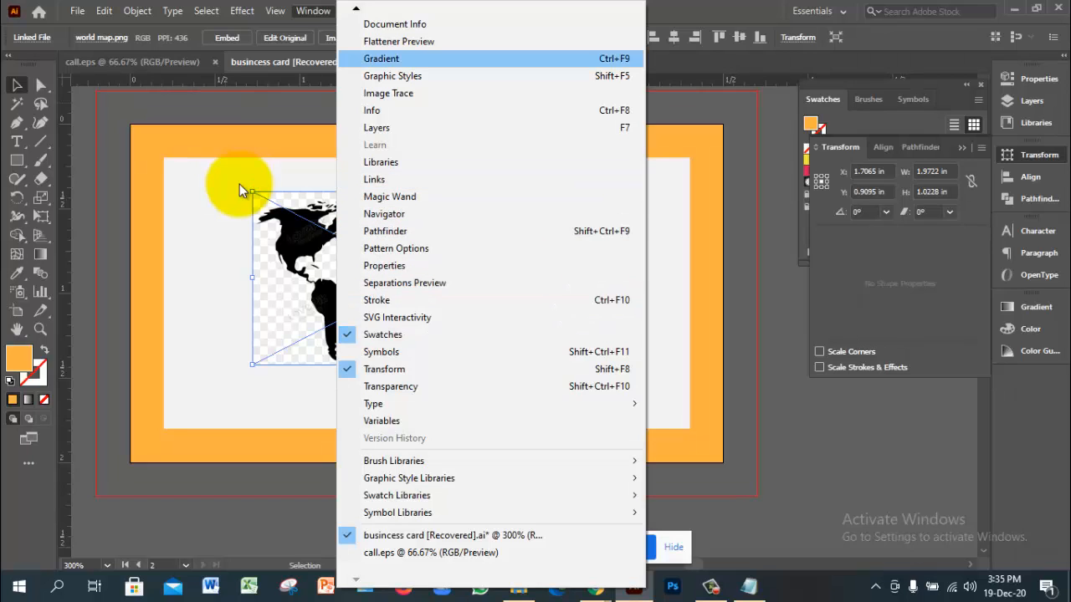
{"action": "mouse_move", "coordinate": [357, 9]}
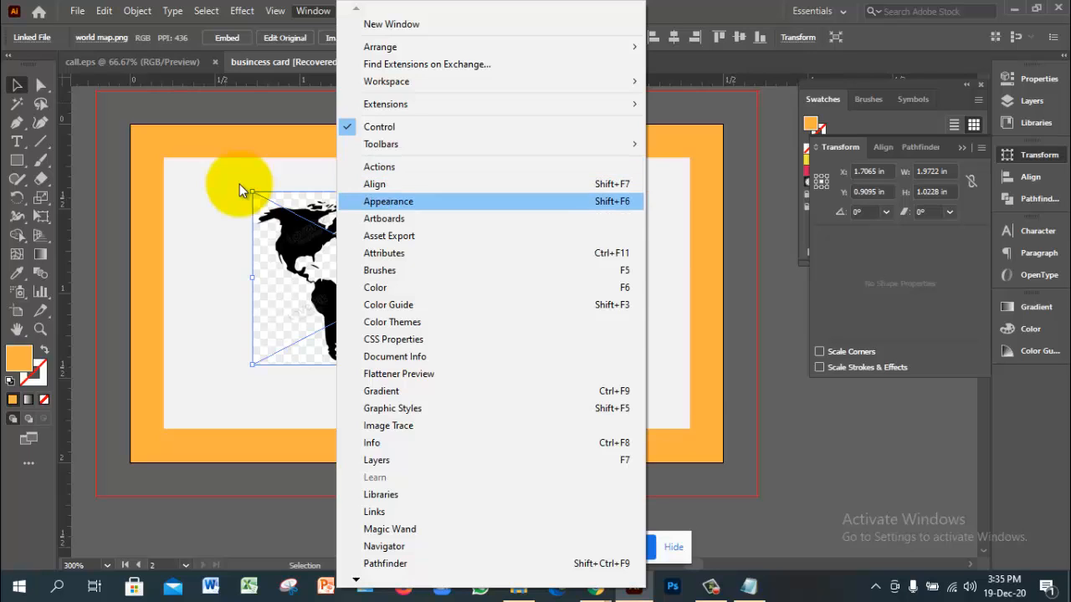
{"action": "left_click", "coordinate": [388, 200]}
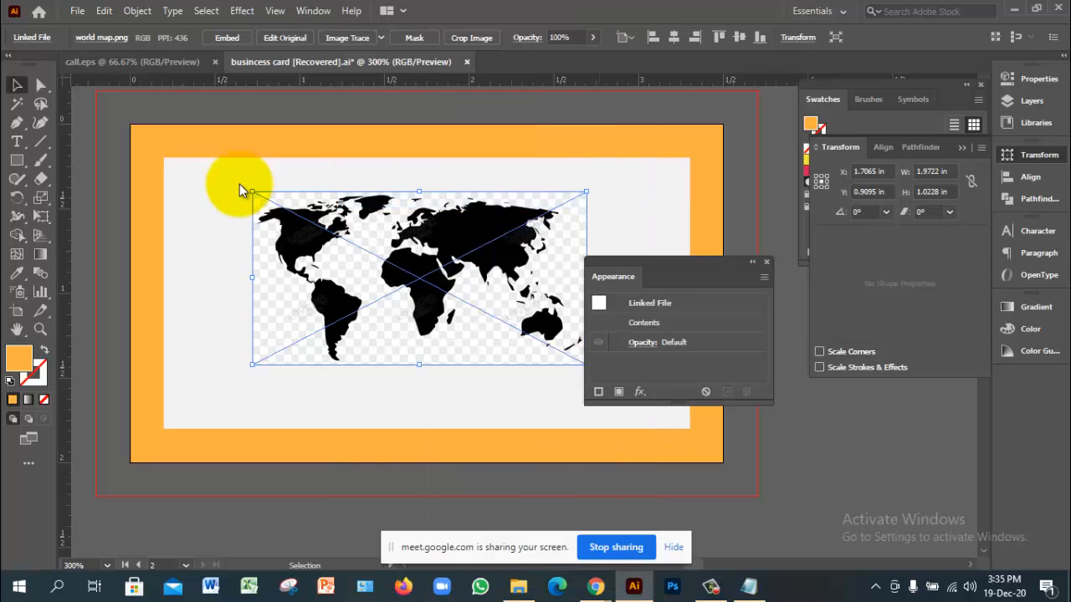
{"action": "left_click", "coordinate": [766, 261]}
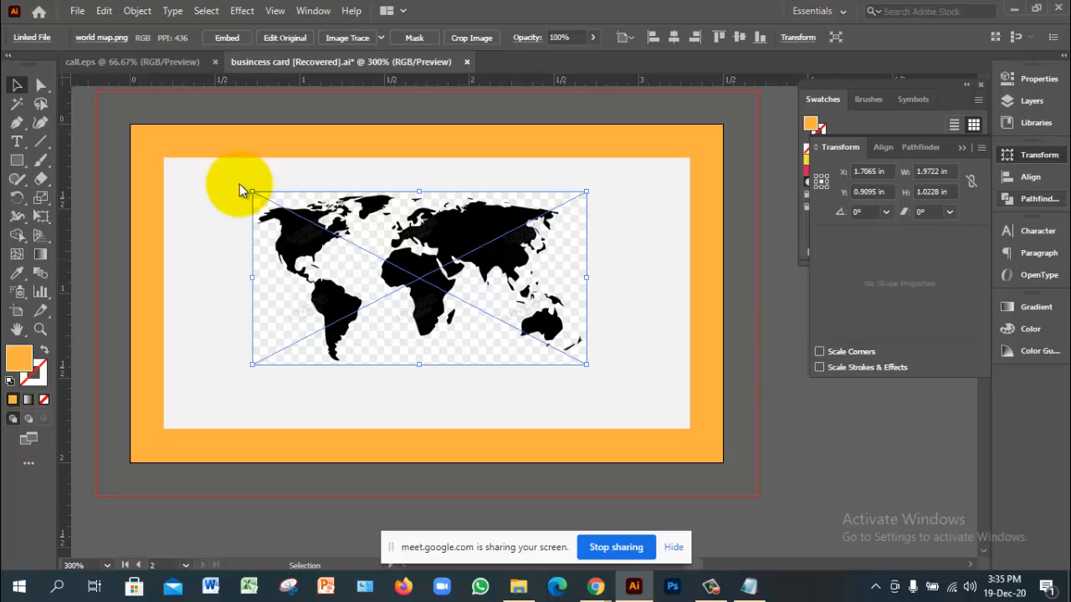
Step: Show the Pathfinder panel, then open and close the Attributes panel
{"action": "left_click", "coordinate": [1038, 199]}
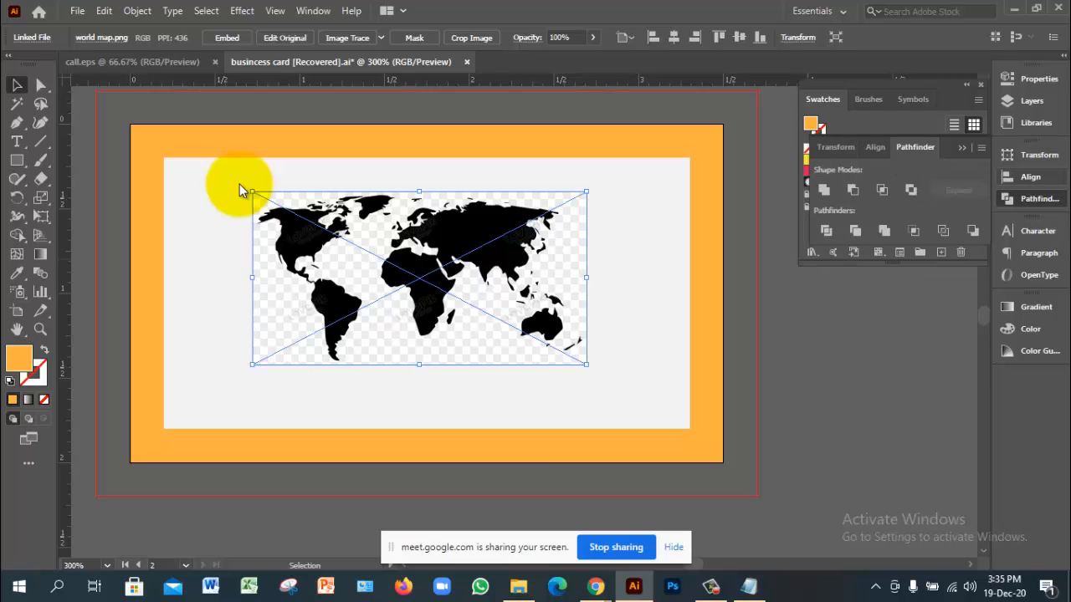
{"action": "key", "text": "alt+w"}
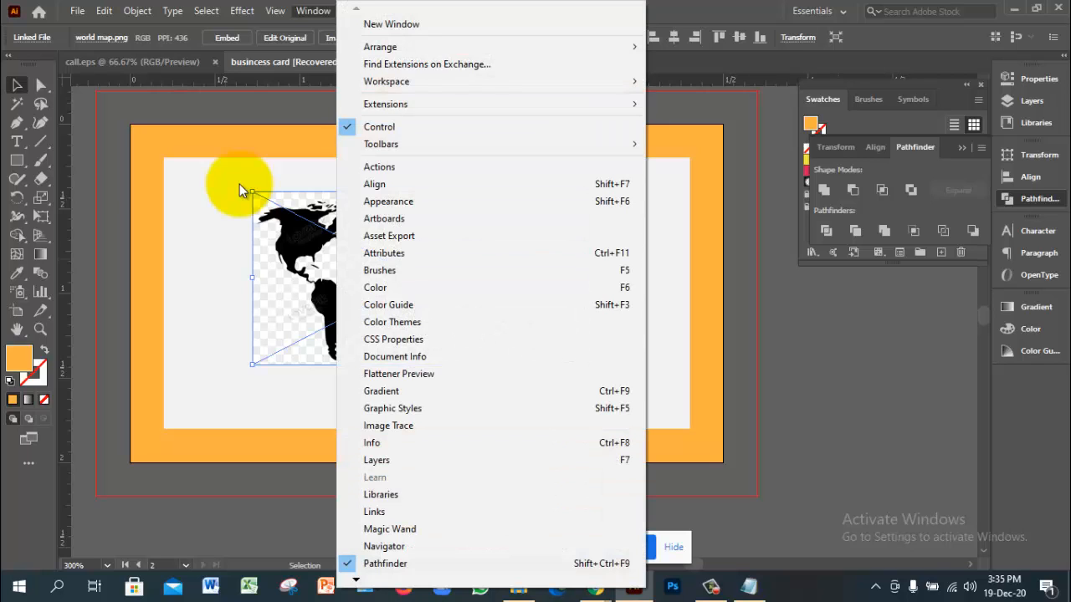
{"action": "key", "text": "Down"}
{"action": "key", "text": "Down"}
{"action": "key", "text": "Down"}
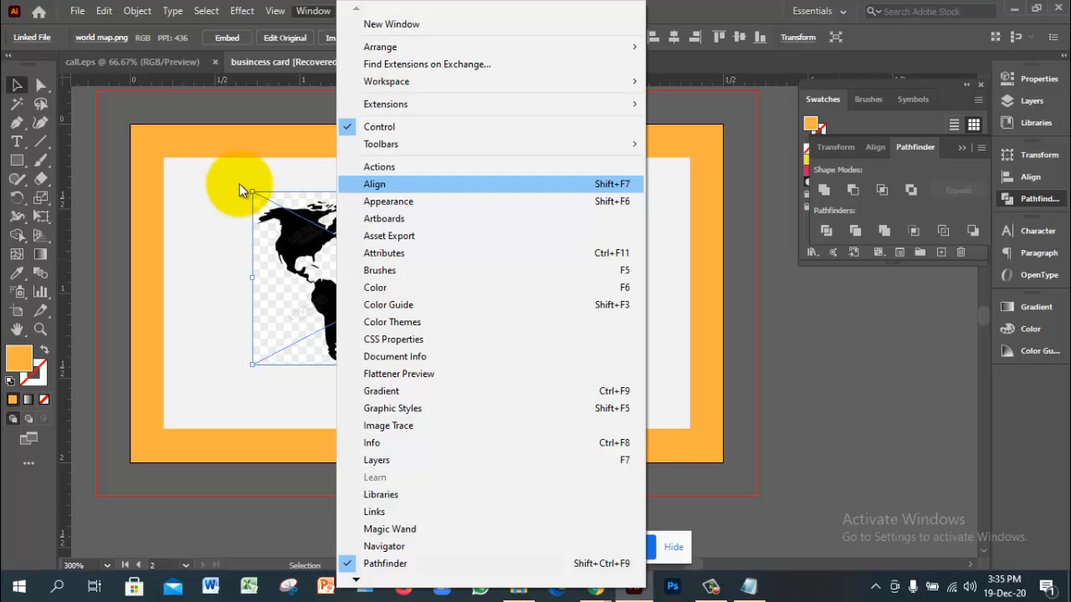
{"action": "key", "text": "Down"}
{"action": "key", "text": "Down"}
{"action": "key", "text": "Down"}
{"action": "key", "text": "Down"}
{"action": "key", "text": "Return"}
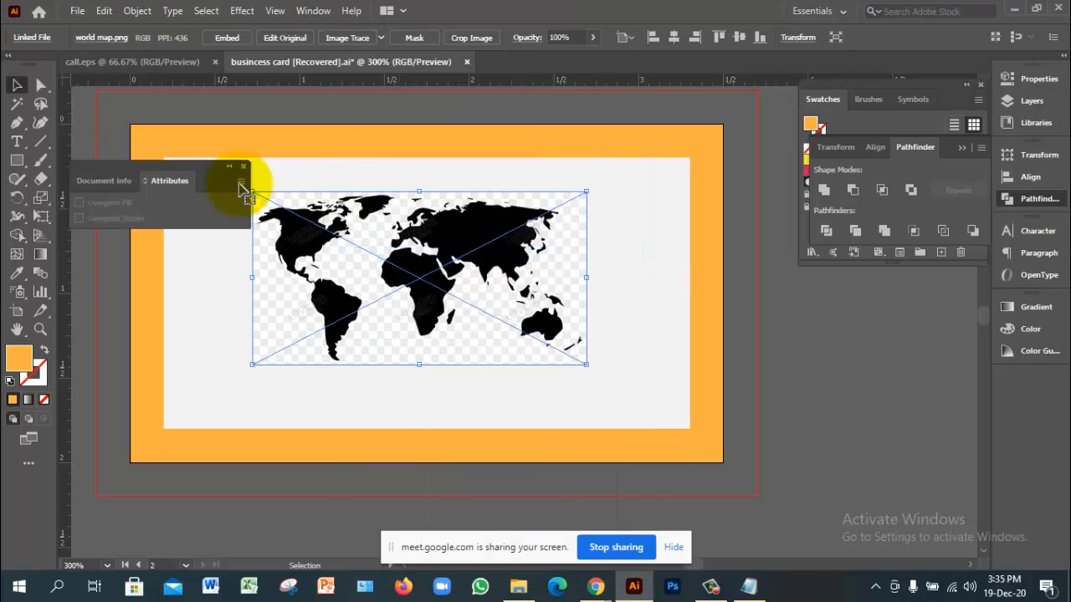
{"action": "key", "text": "ctrl+F11"}
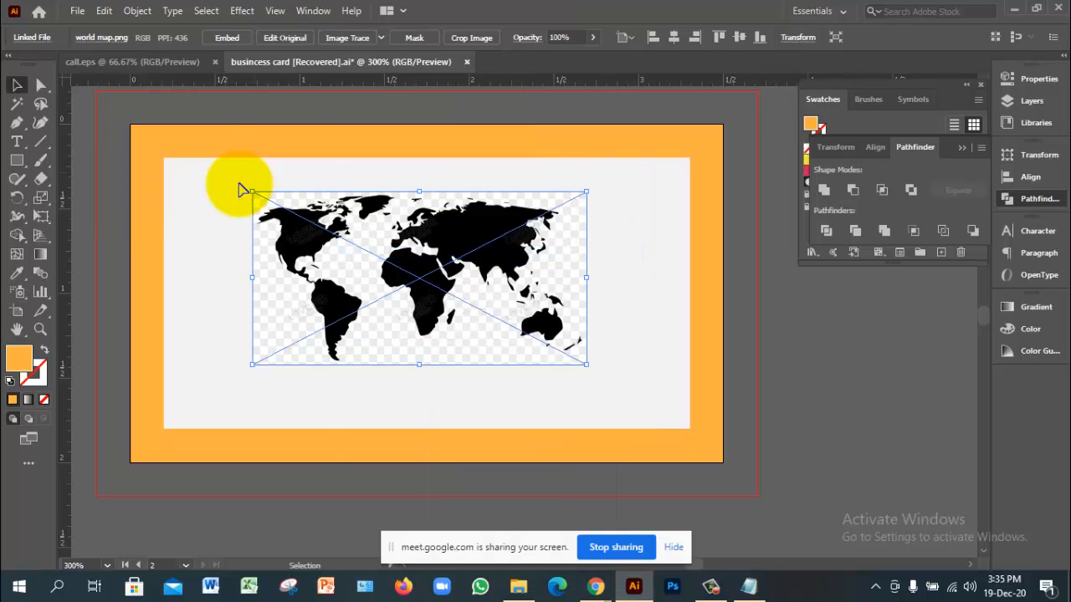
{"action": "key", "text": "alt+h"}
Step: Open Window > Transparency and dock the Stroke/Transparency group in the right dock
{"action": "key", "text": "alt+w"}
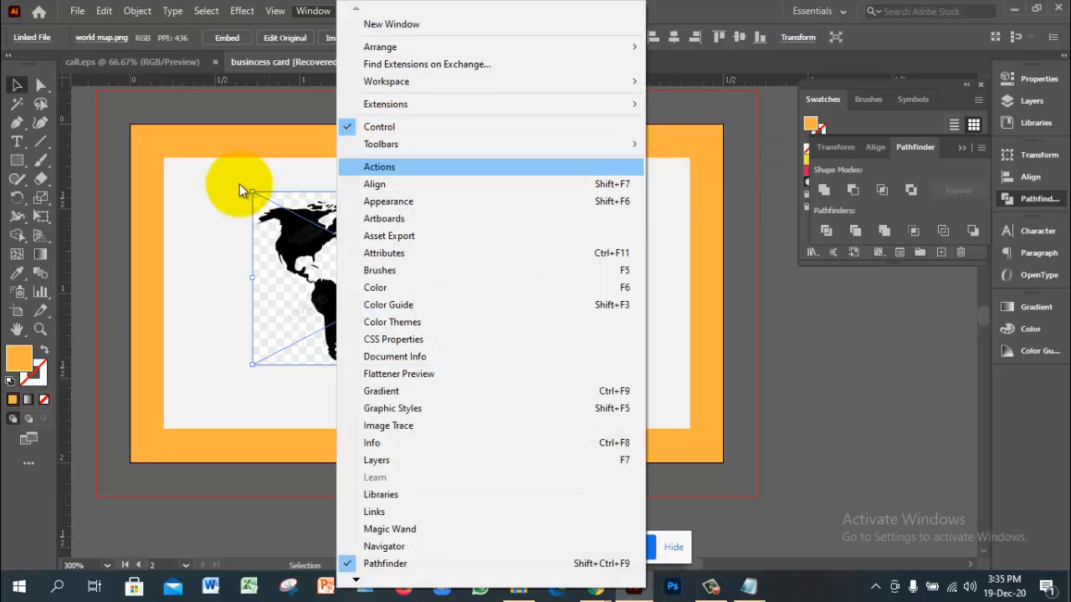
{"action": "key", "text": "Down"}
{"action": "key", "text": "Down"}
{"action": "key", "text": "Down"}
{"action": "key", "text": "Down"}
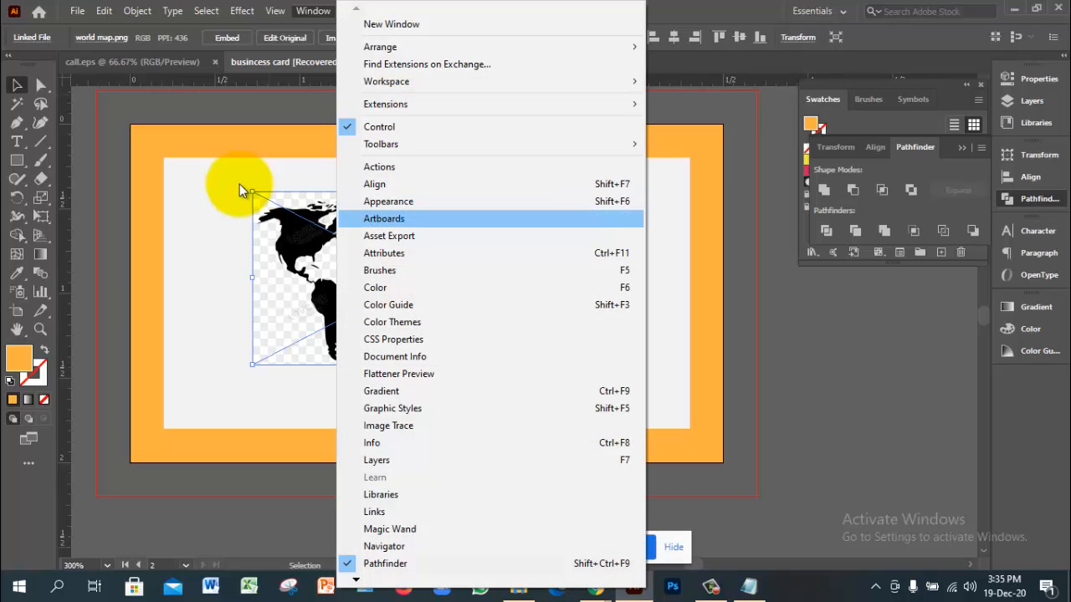
{"action": "key", "text": "Down"}
{"action": "key", "text": "Down"}
{"action": "key", "text": "Down"}
{"action": "key", "text": "Down"}
{"action": "key", "text": "Down"}
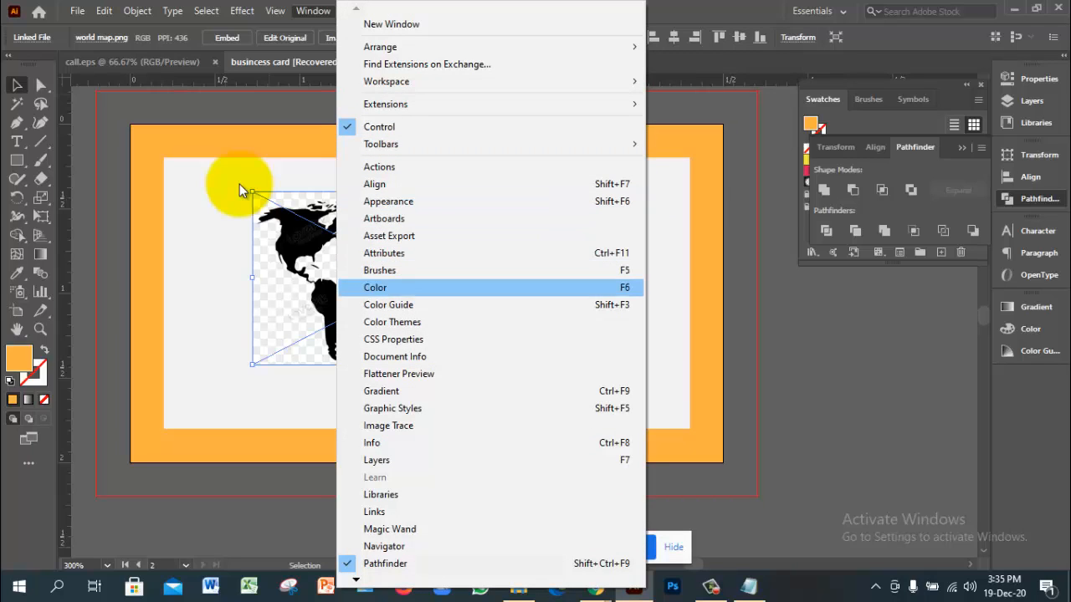
{"action": "key", "text": "Down"}
{"action": "key", "text": "Down"}
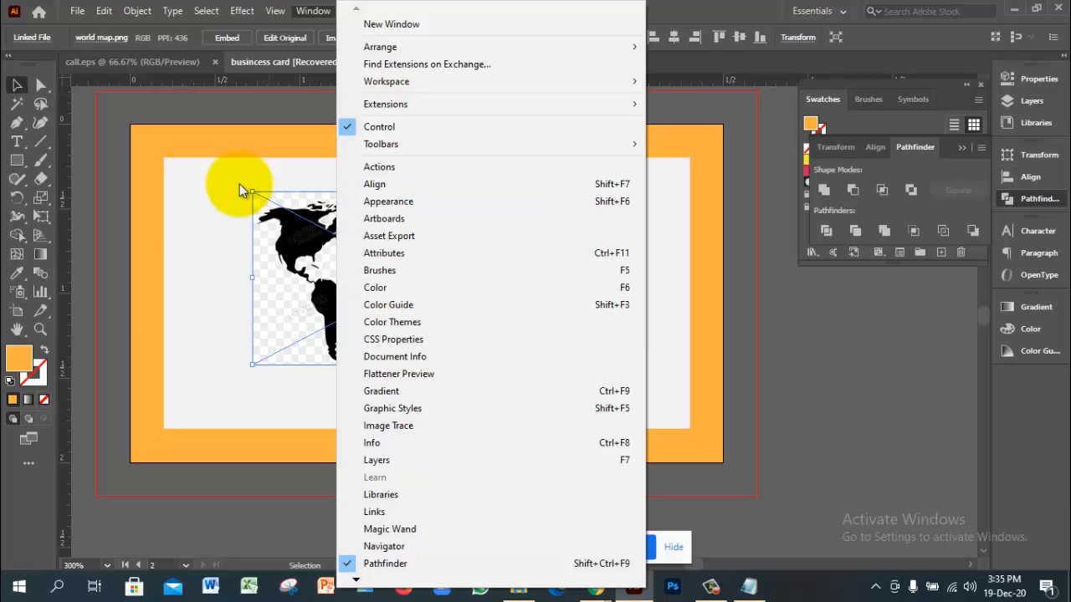
{"action": "key", "text": "Down"}
{"action": "key", "text": "Down"}
{"action": "key", "text": "Down"}
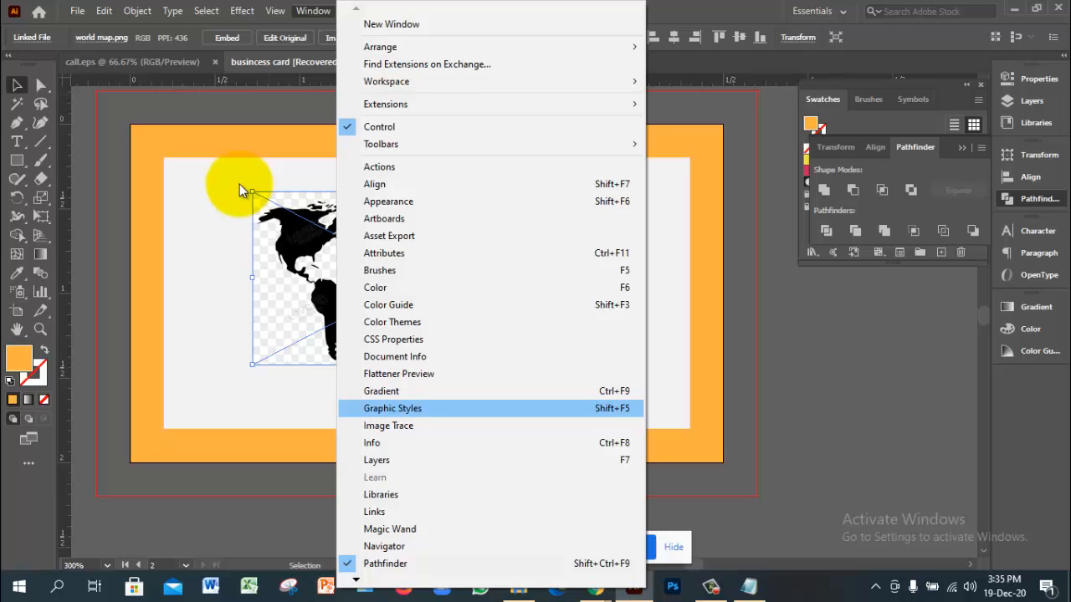
{"action": "key", "text": "Down"}
{"action": "key", "text": "Down"}
{"action": "key", "text": "Down"}
{"action": "key", "text": "Down"}
{"action": "key", "text": "Down"}
{"action": "key", "text": "Down"}
{"action": "key", "text": "Down"}
{"action": "key", "text": "Down"}
{"action": "key", "text": "Down"}
{"action": "key", "text": "Down"}
{"action": "key", "text": "Down"}
{"action": "key", "text": "Down"}
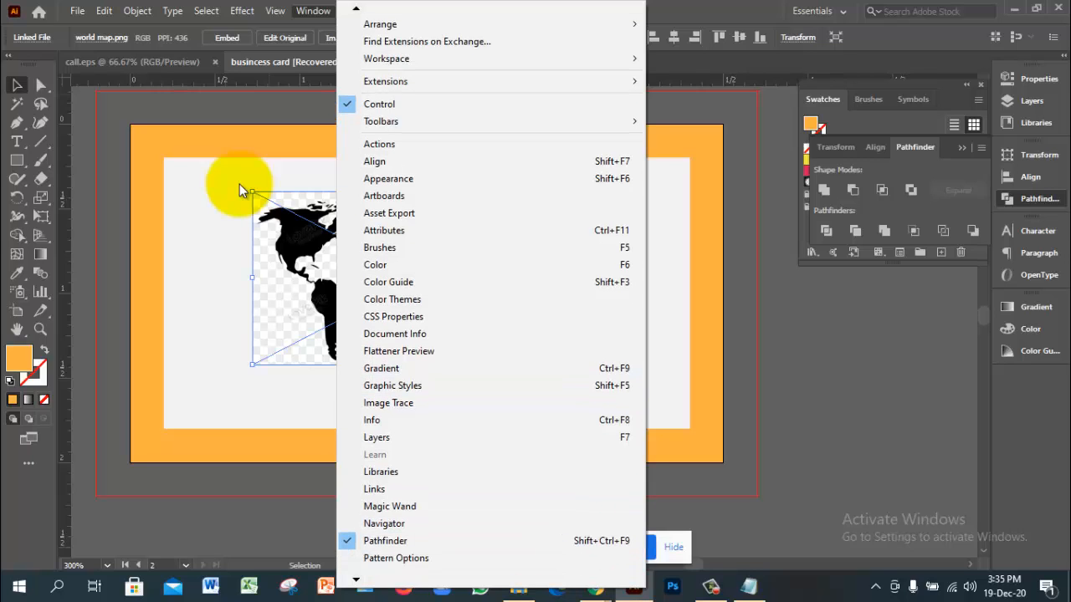
{"action": "scroll", "coordinate": [240, 191], "scroll_direction": "down", "scroll_amount": 1}
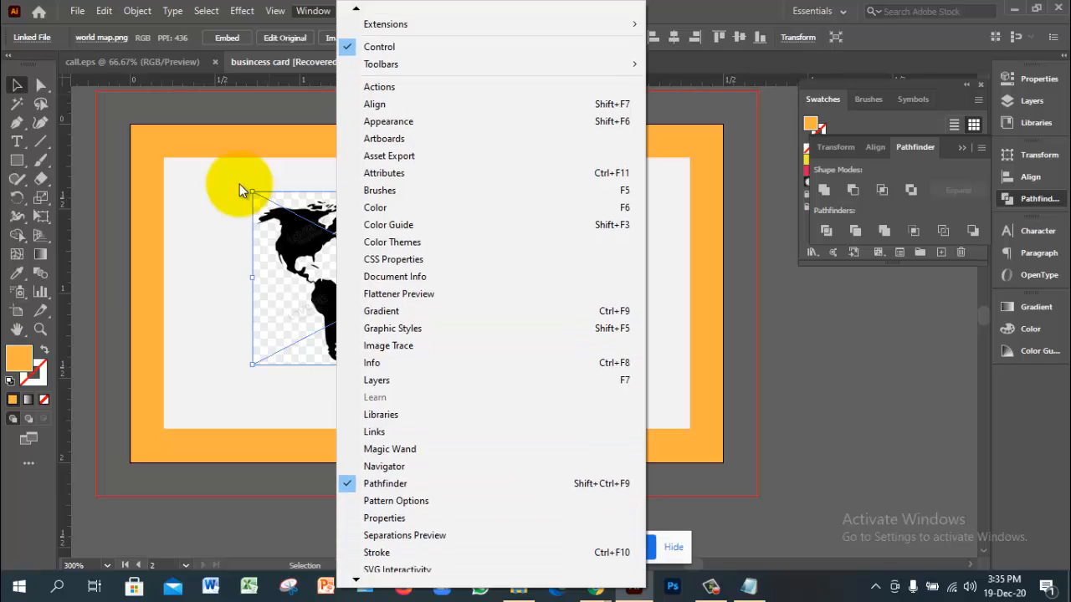
{"action": "scroll", "coordinate": [239, 191], "scroll_direction": "down", "scroll_amount": 5}
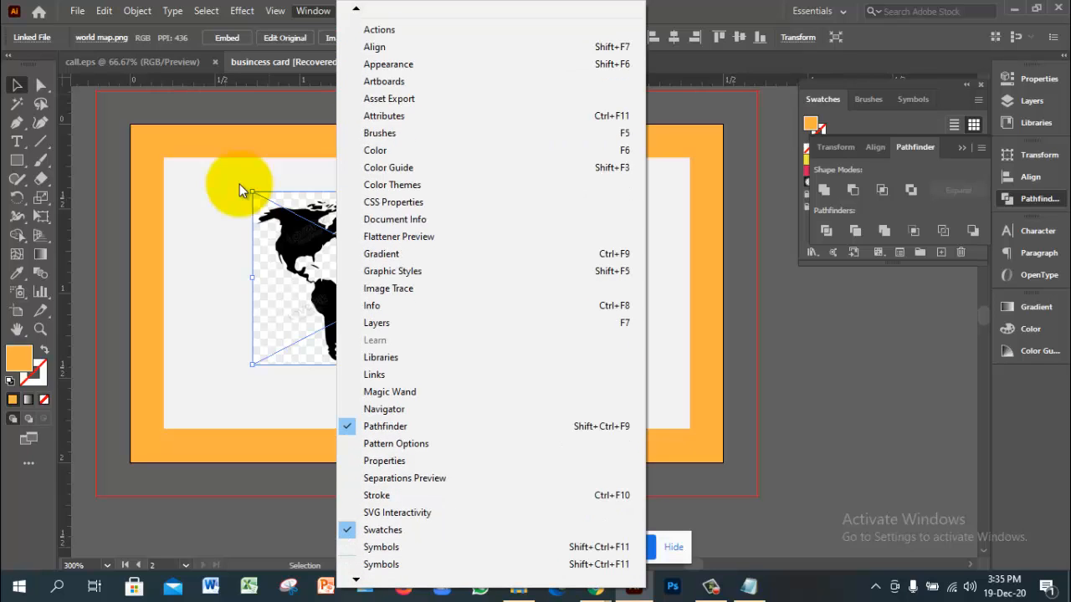
{"action": "scroll", "coordinate": [239, 190], "scroll_direction": "down", "scroll_amount": 2}
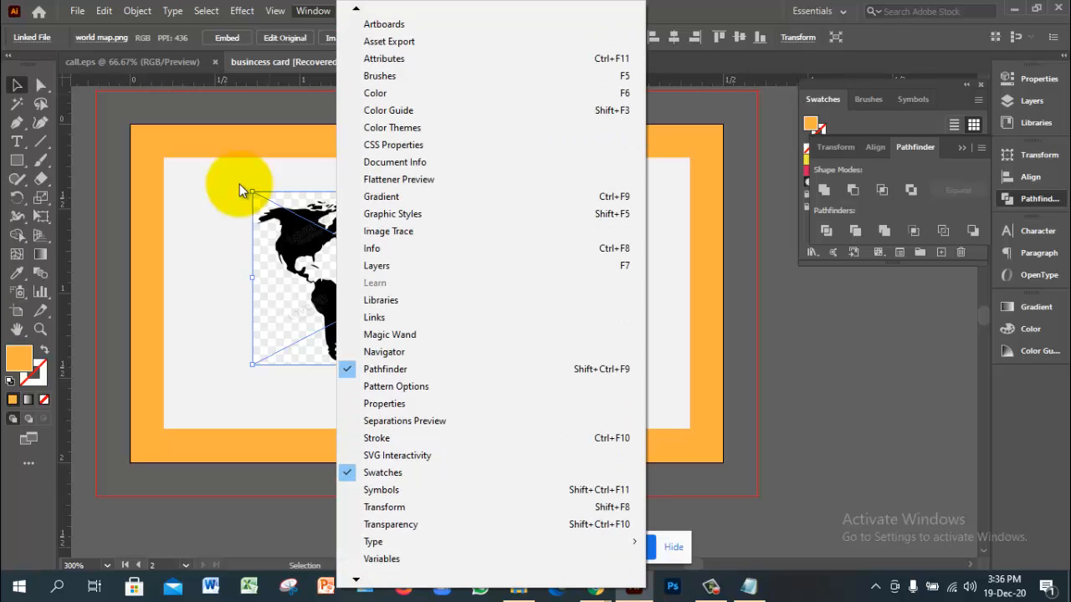
{"action": "scroll", "coordinate": [239, 191], "scroll_direction": "down", "scroll_amount": 1}
{"action": "key", "text": "Up"}
{"action": "key", "text": "Up"}
{"action": "key", "text": "Up"}
{"action": "key", "text": "Return"}
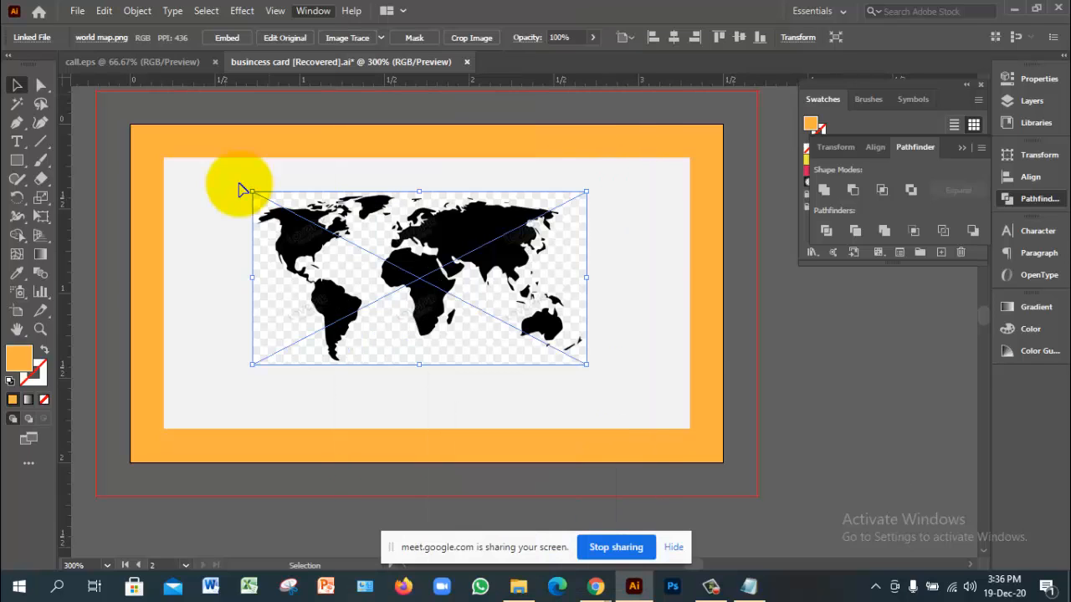
{"action": "mouse_move", "coordinate": [849, 374]}
{"action": "left_mouse_down"}
{"action": "mouse_move", "coordinate": [923, 303]}
{"action": "mouse_move", "coordinate": [916, 288]}
{"action": "mouse_move", "coordinate": [1000, 369]}
{"action": "left_mouse_up"}
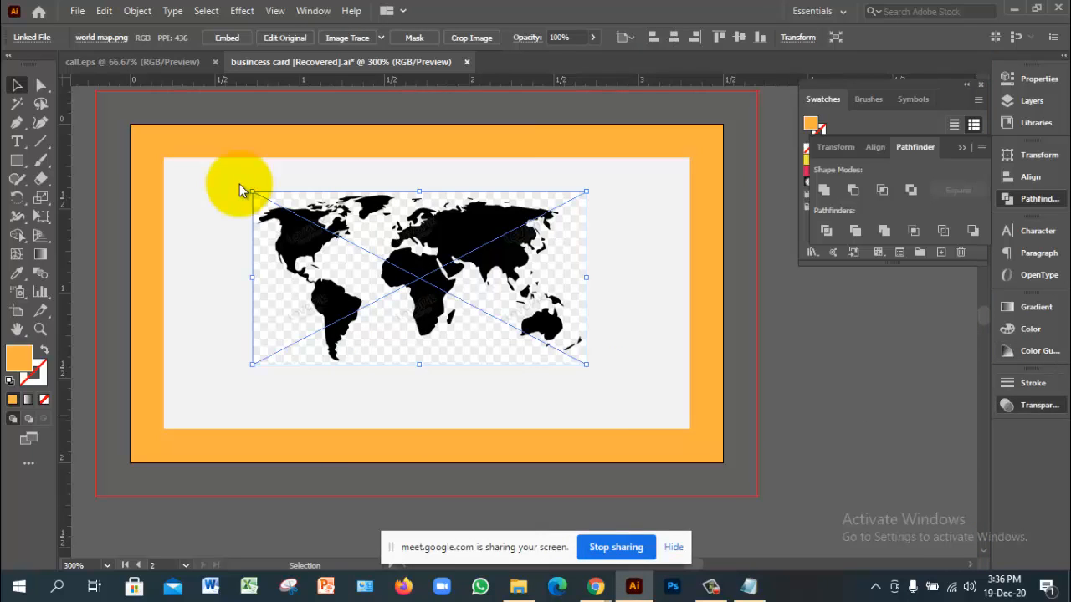
Step: Set the world map's blend mode to Screen so it fades over the panel
{"action": "left_click", "coordinate": [1029, 405]}
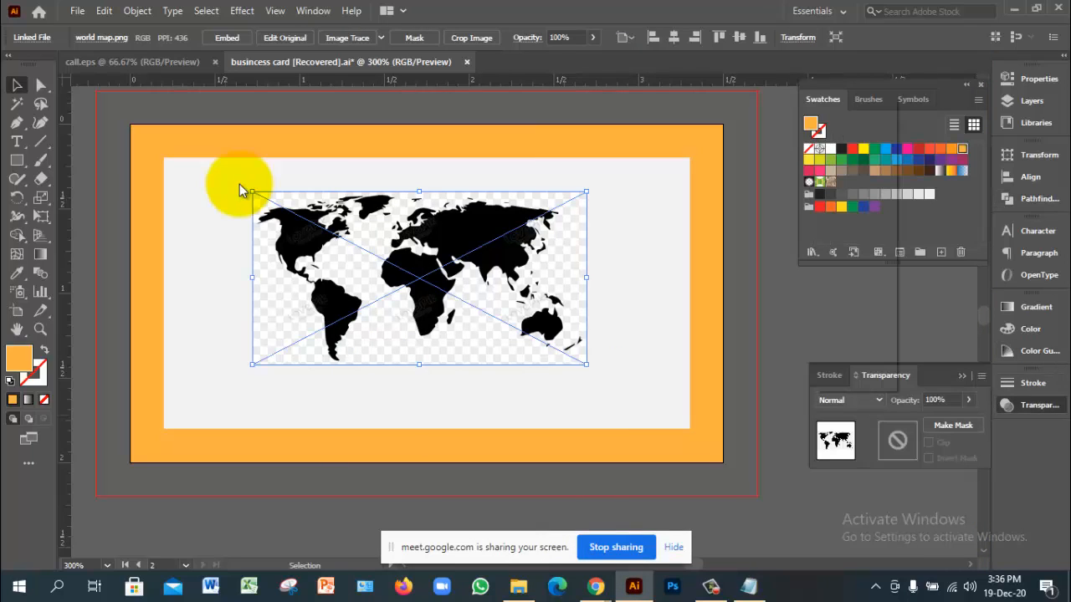
{"action": "left_click", "coordinate": [849, 400]}
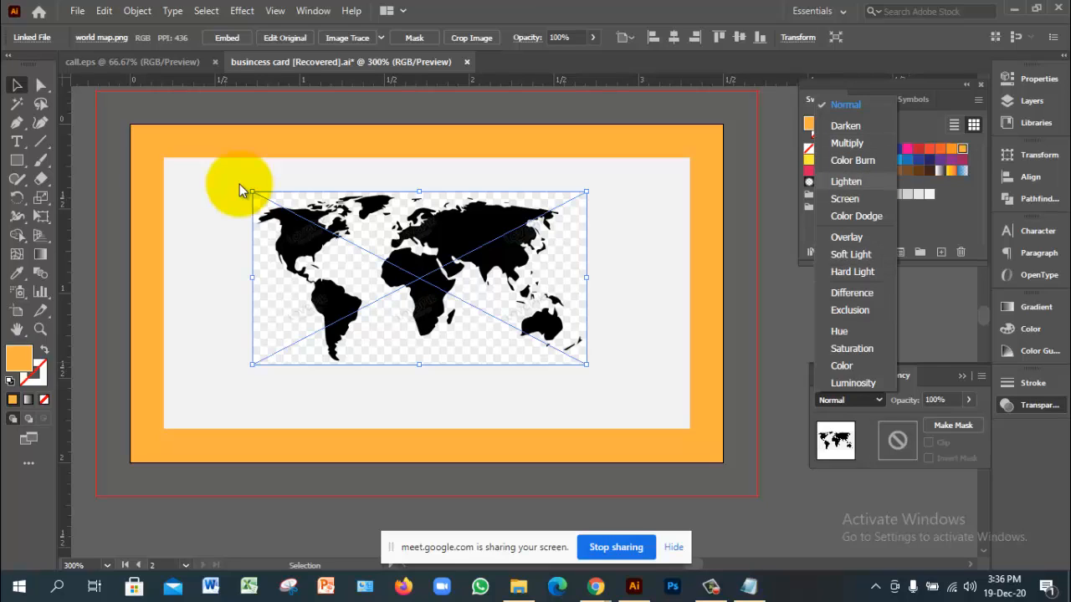
{"action": "key", "text": "Down"}
{"action": "key", "text": "Down"}
{"action": "key", "text": "Down"}
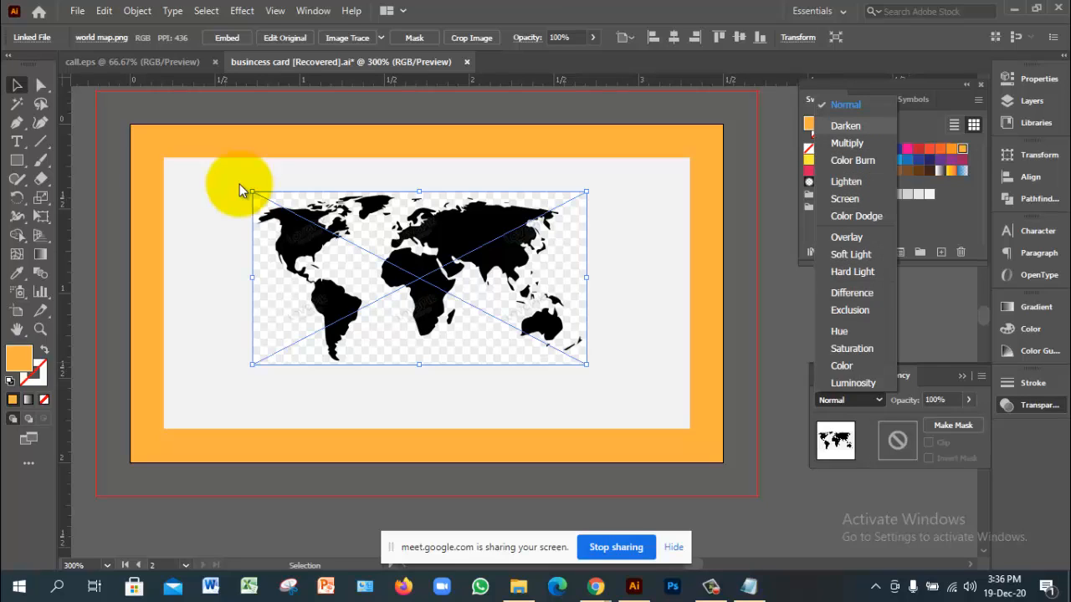
{"action": "key", "text": "Return"}
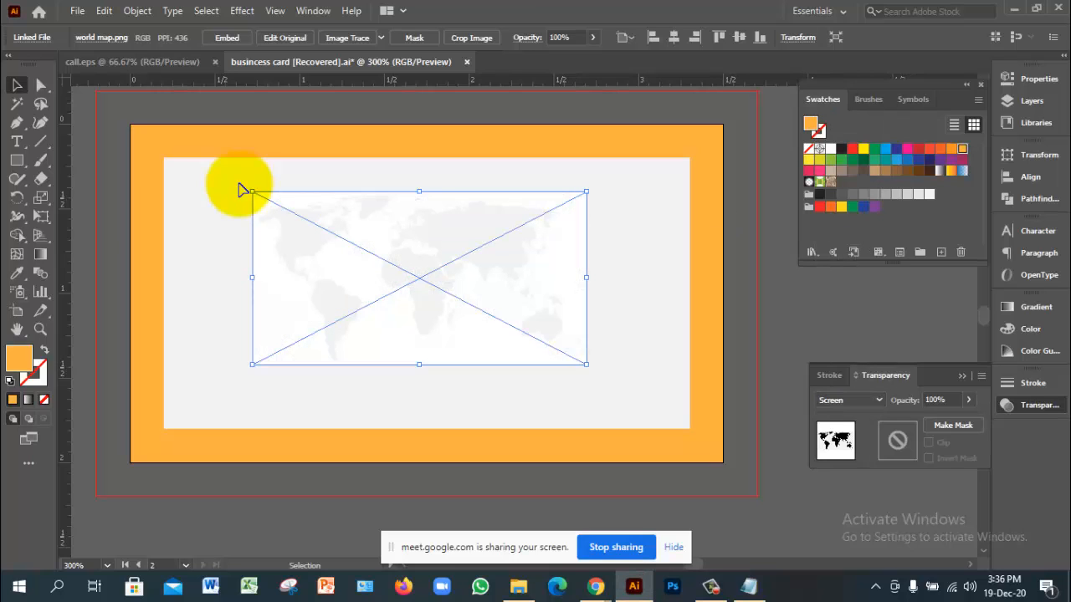
{"action": "left_click", "coordinate": [241, 190]}
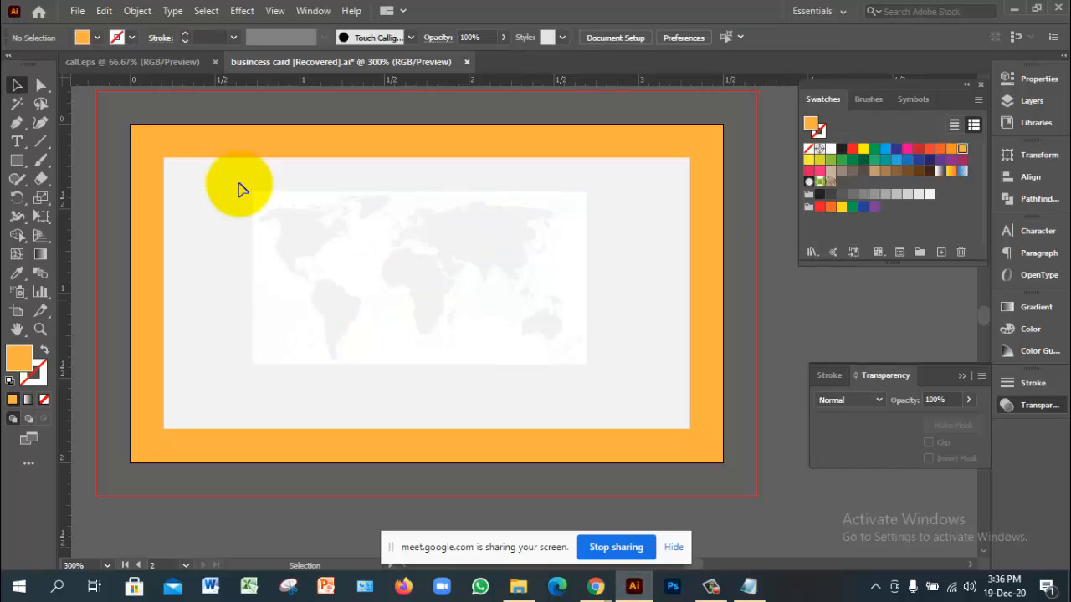
Step: Nudge the faded map slightly right and down, then undo the recent map changes
{"action": "key", "text": "ctrl+z"}
{"action": "mouse_move", "coordinate": [509, 284]}
{"action": "left_mouse_down"}
{"action": "mouse_move", "coordinate": [548, 310]}
{"action": "mouse_move", "coordinate": [533, 294]}
{"action": "left_mouse_up"}
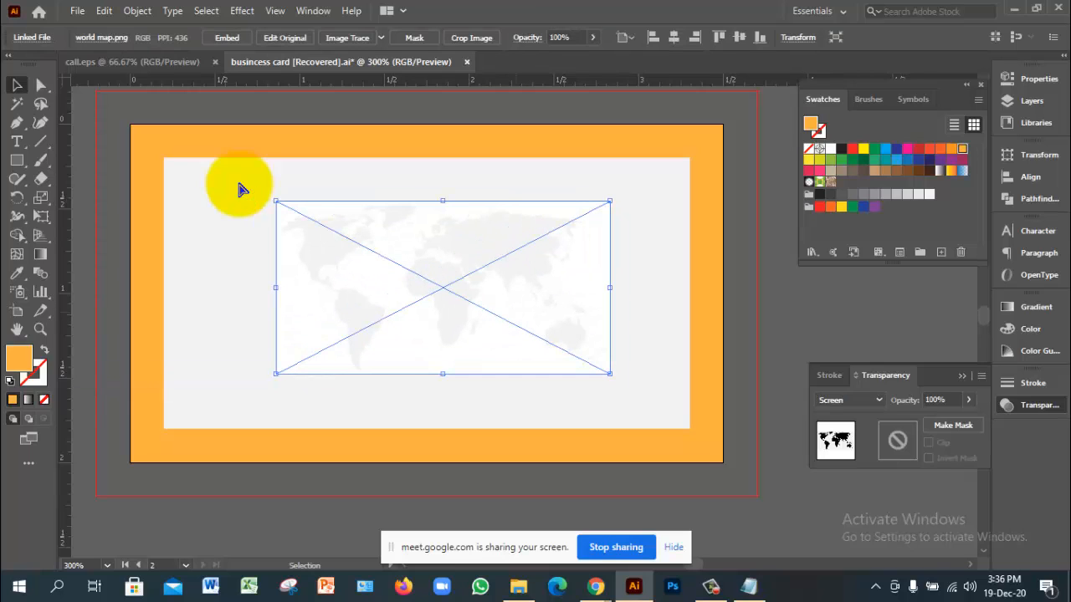
{"action": "key", "text": "ctrl+z"}
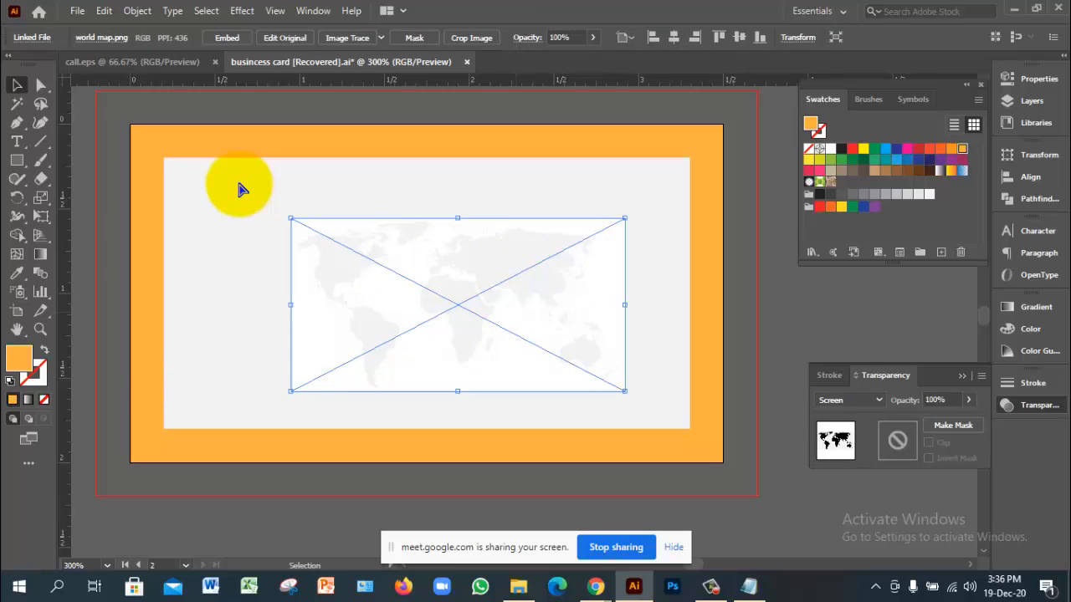
{"action": "key", "text": "ctrl+z"}
{"action": "key", "text": "ctrl+z"}
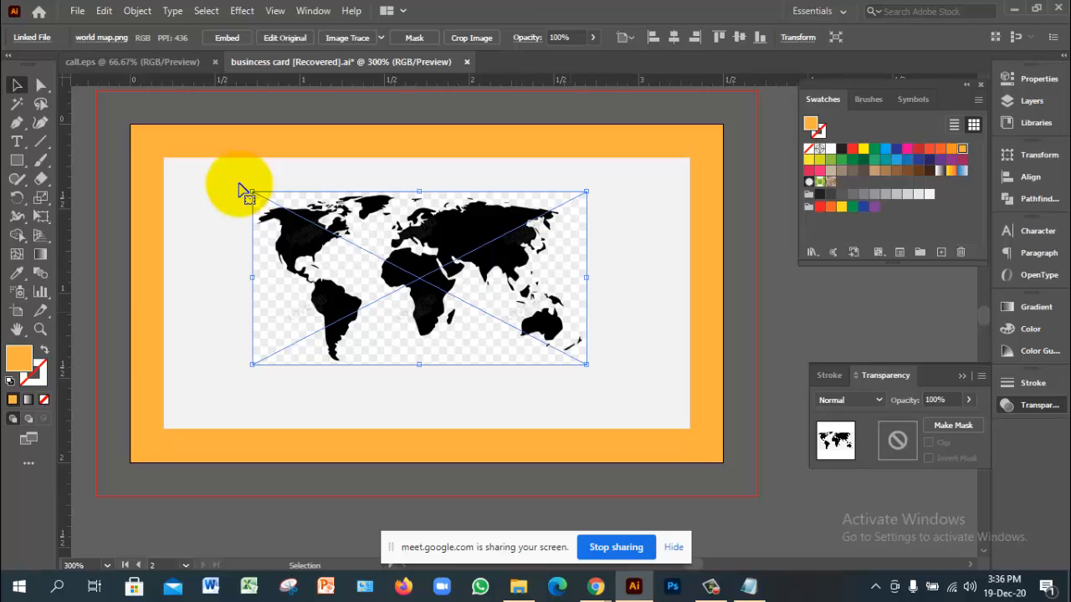
{"action": "key", "text": "ctrl+z"}
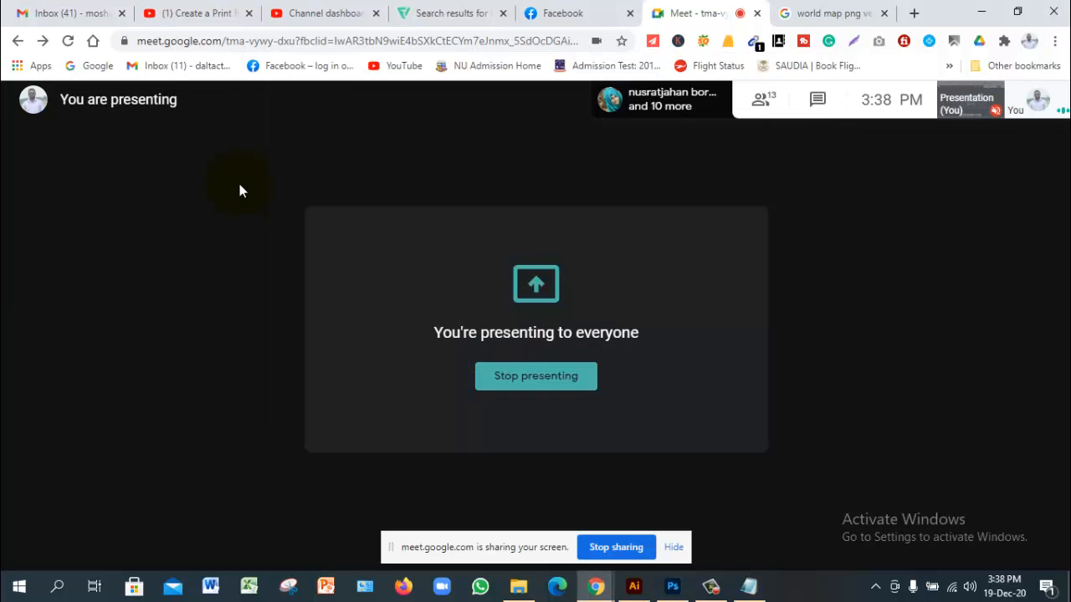
Step: Minimize the Google Meet Chrome window and the 47 class folder window
{"action": "left_click", "coordinate": [981, 12]}
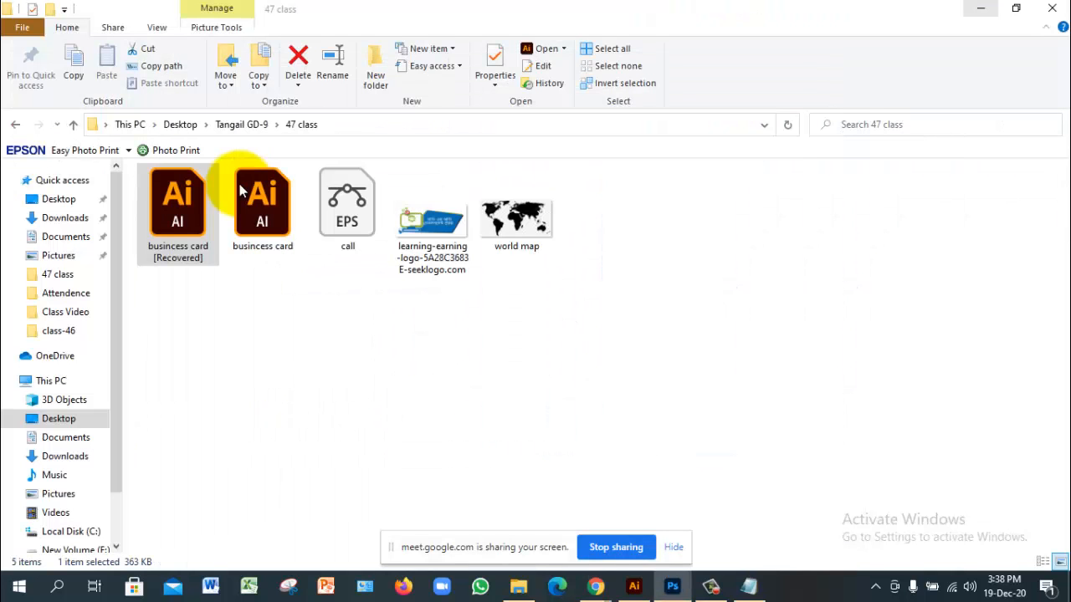
{"action": "left_click", "coordinate": [981, 9]}
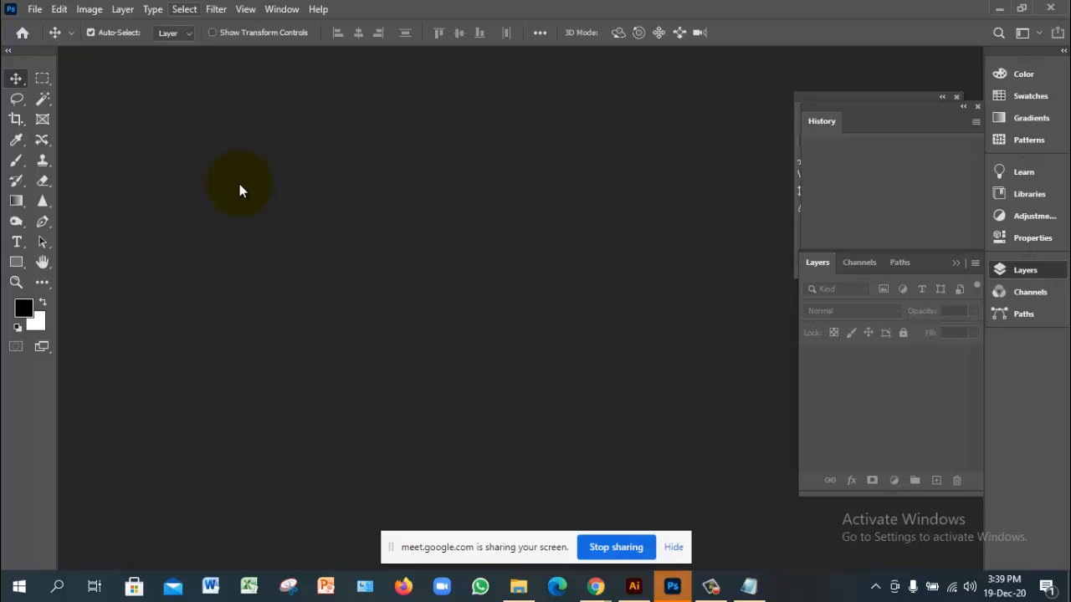
Step: Open world map.png from Desktop > Tangail GD-9 > 47 class in Photoshop
{"action": "key", "text": "alt+f"}
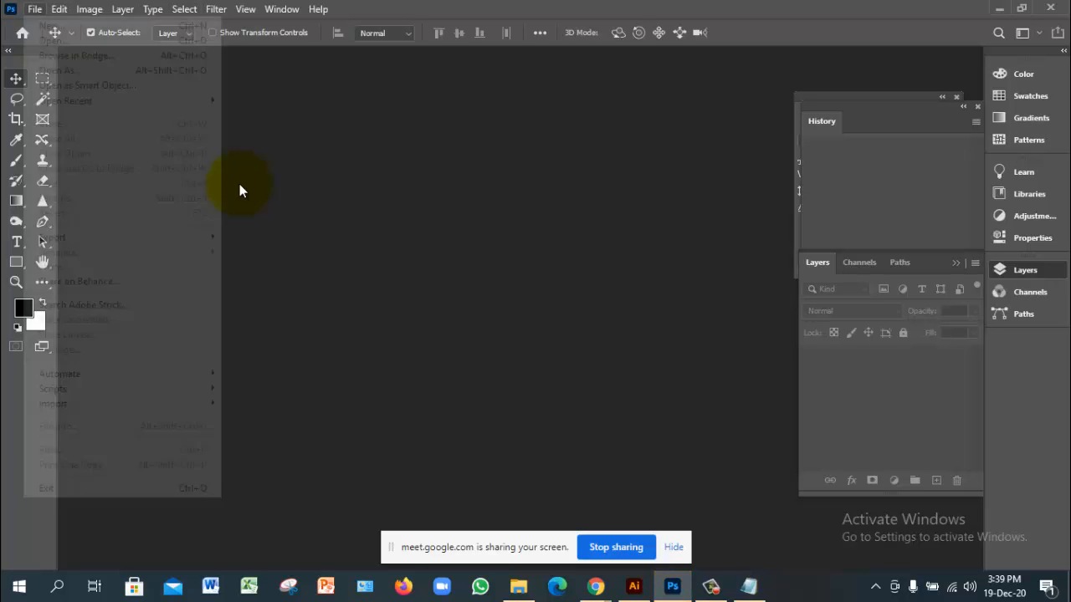
{"action": "key", "text": "Escape"}
{"action": "key", "text": "alt+f"}
{"action": "key", "text": "Down"}
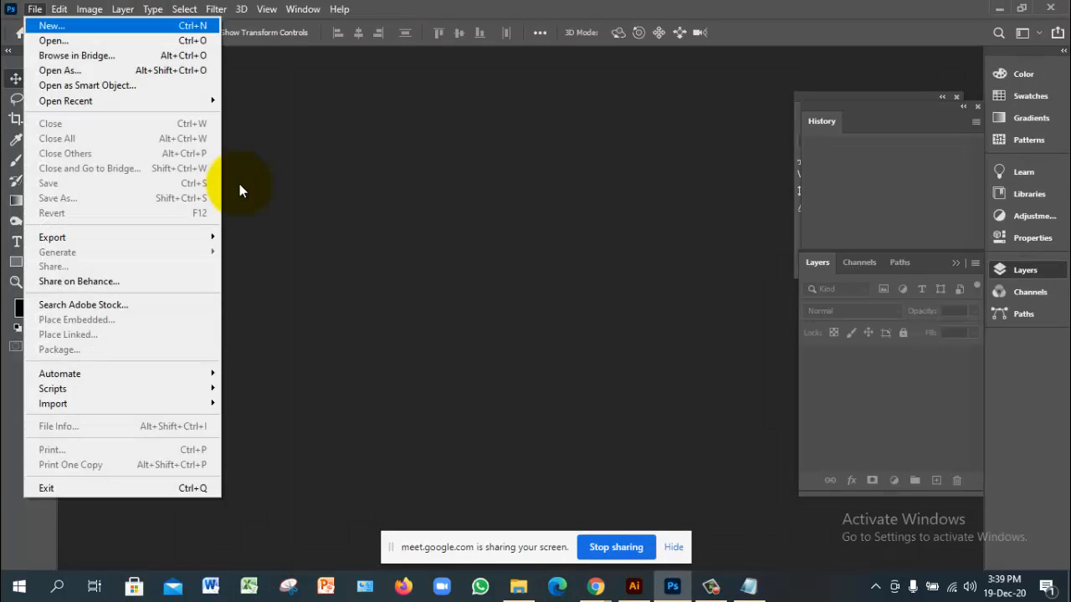
{"action": "key", "text": "Down"}
{"action": "key", "text": "Escape"}
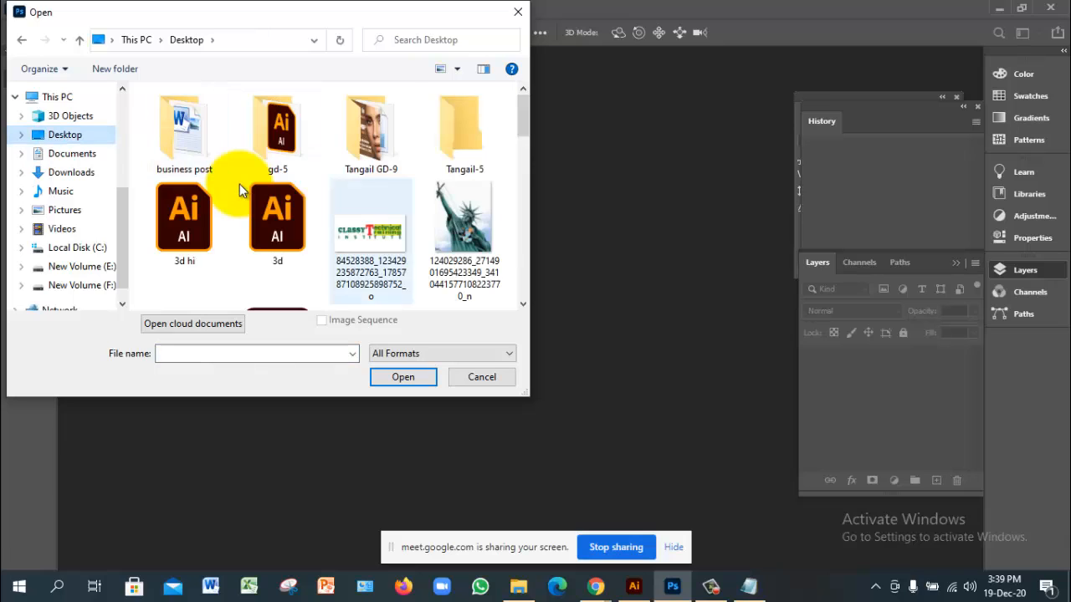
{"action": "double_click", "coordinate": [371, 138]}
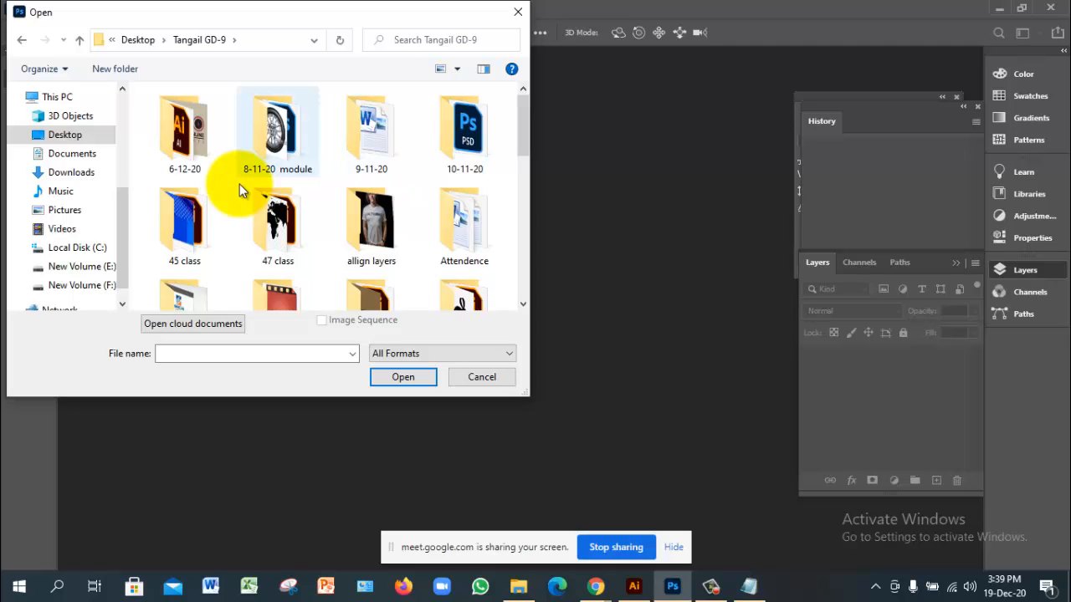
{"action": "left_click", "coordinate": [240, 190]}
{"action": "double_click", "coordinate": [240, 191]}
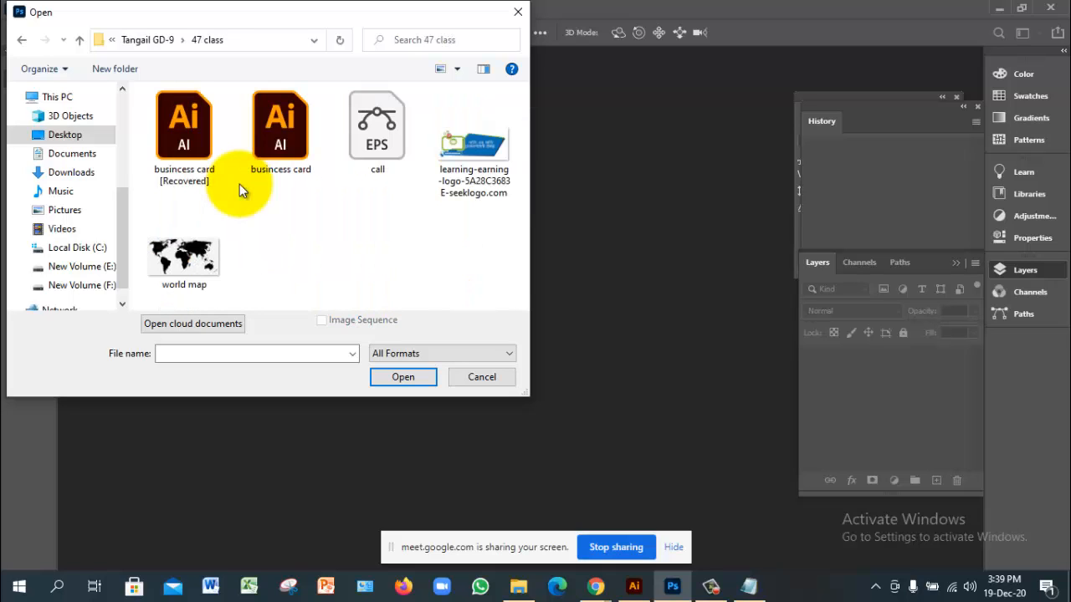
{"action": "key", "text": "w"}
{"action": "key", "text": "Return"}
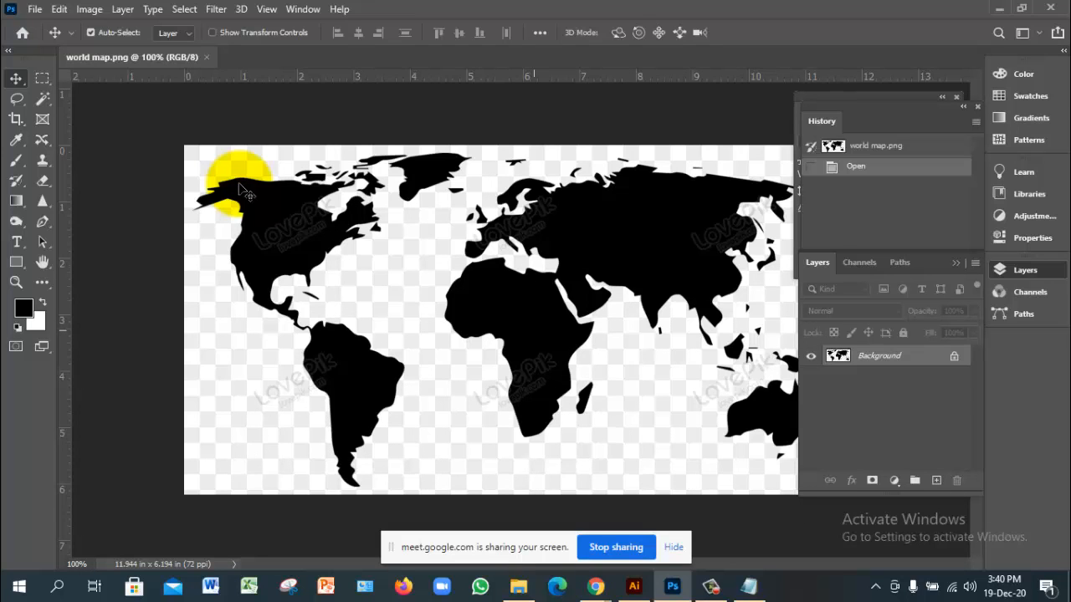
Step: Zoom out to fit the map and unlock the Background into Layer 0
{"action": "key", "text": "ctrl+minus"}
{"action": "left_click", "coordinate": [240, 184]}
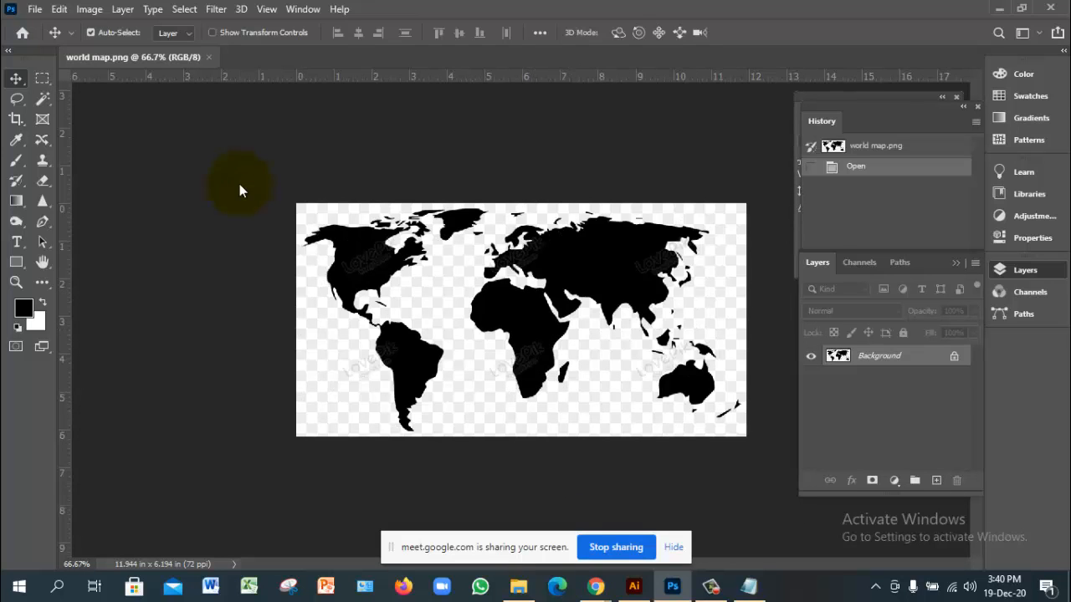
{"action": "left_click", "coordinate": [953, 356]}
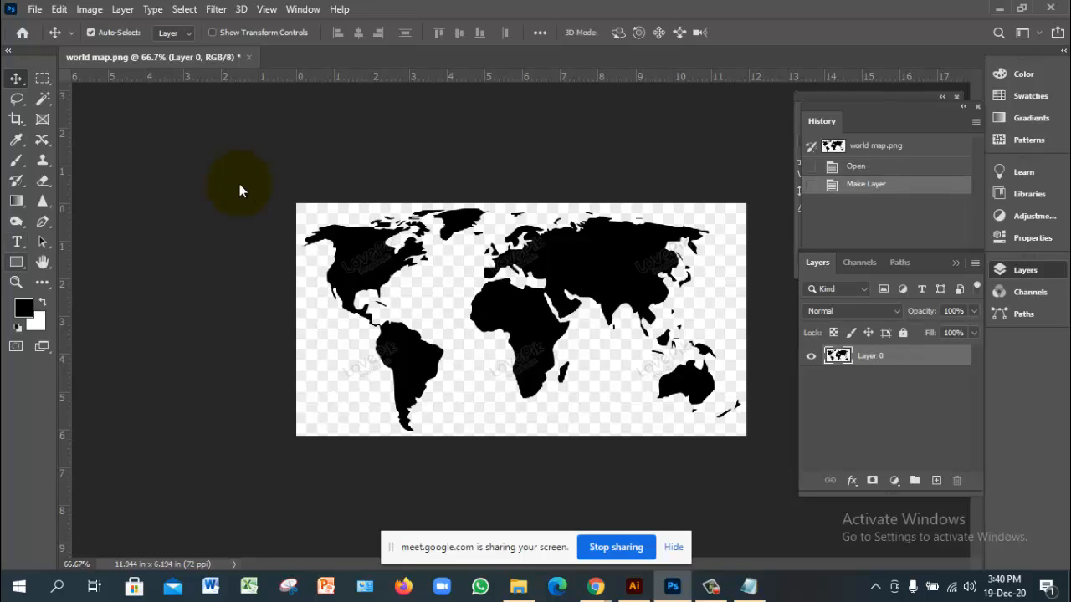
Step: Switch to the Custom Shape Tool and browse the Flowers group in the Shape picker
{"action": "left_click", "coordinate": [15, 262]}
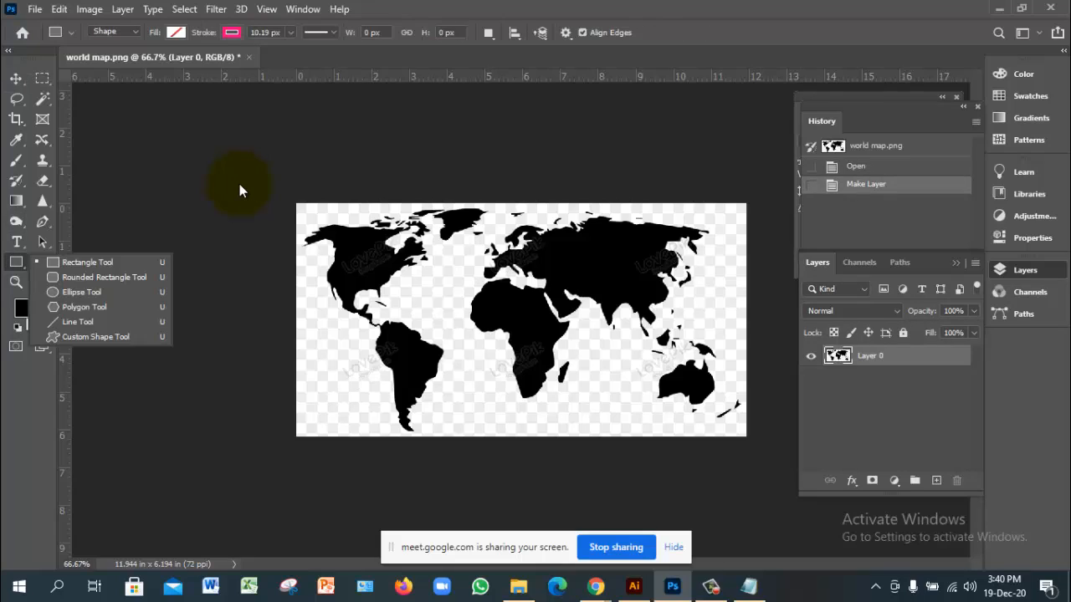
{"action": "left_click", "coordinate": [95, 336]}
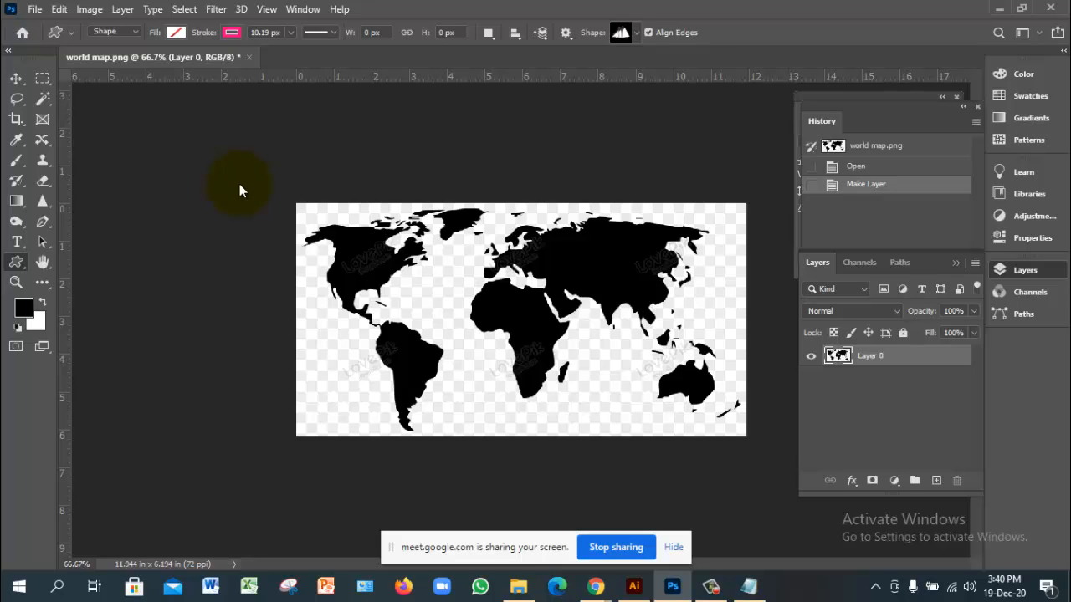
{"action": "left_click", "coordinate": [627, 32]}
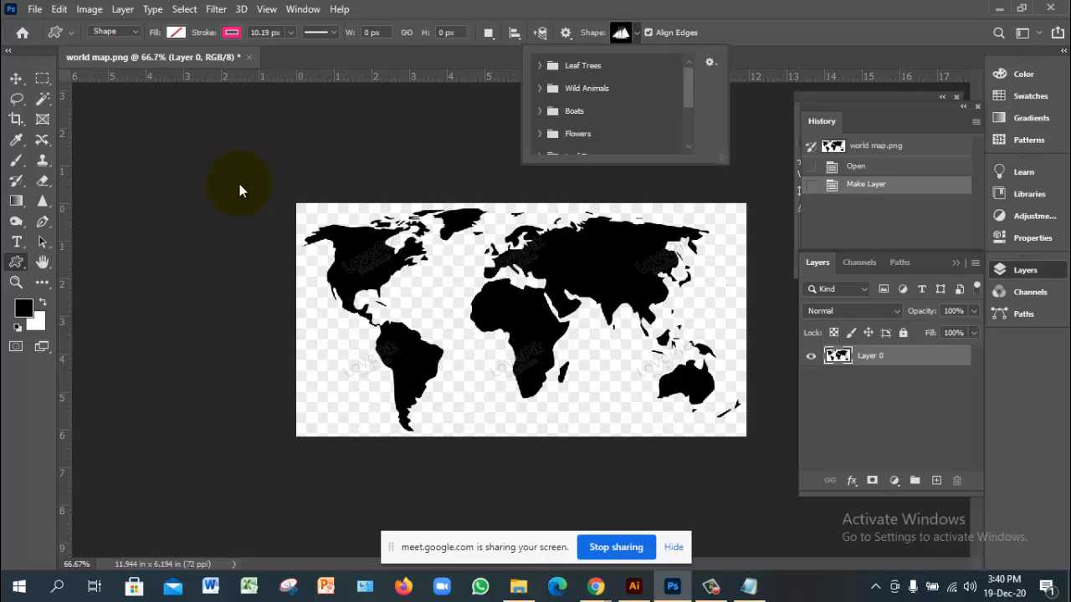
{"action": "scroll", "coordinate": [239, 191], "scroll_direction": "down", "scroll_amount": 4}
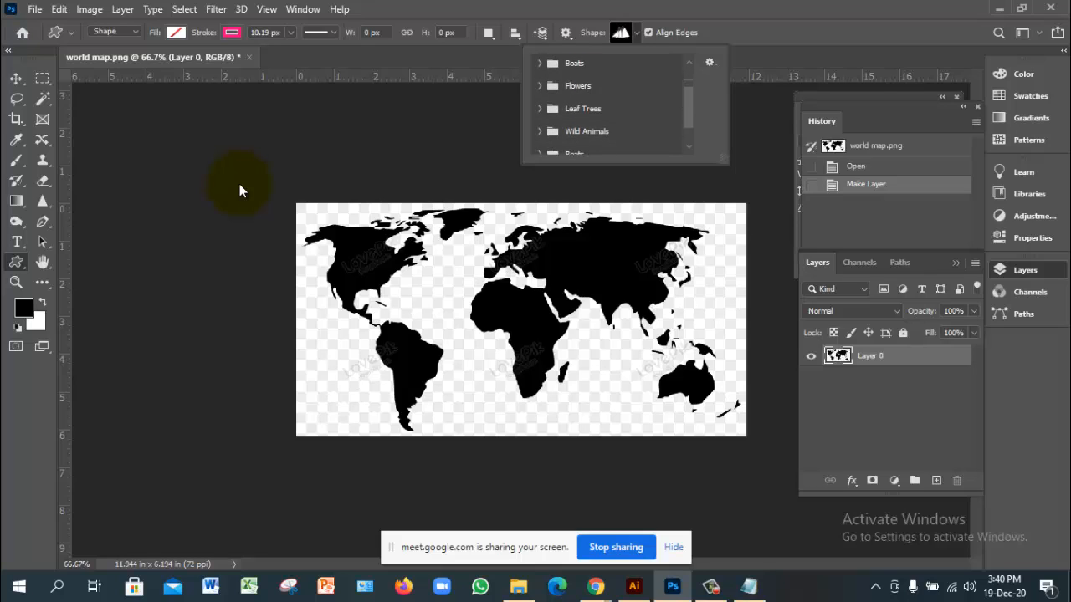
{"action": "scroll", "coordinate": [239, 191], "scroll_direction": "down", "scroll_amount": 3}
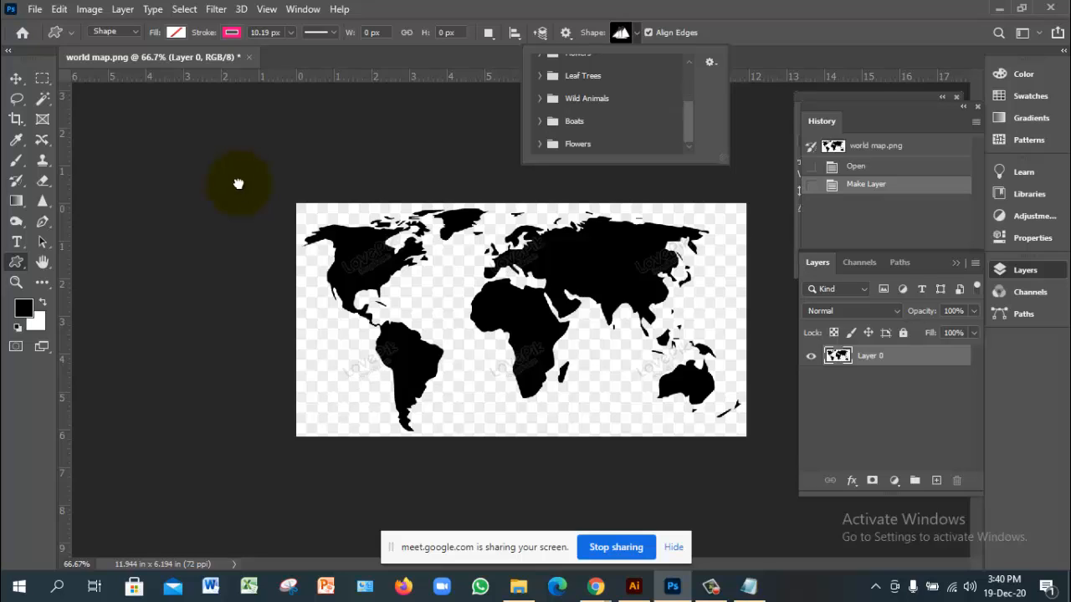
{"action": "left_click", "coordinate": [578, 144]}
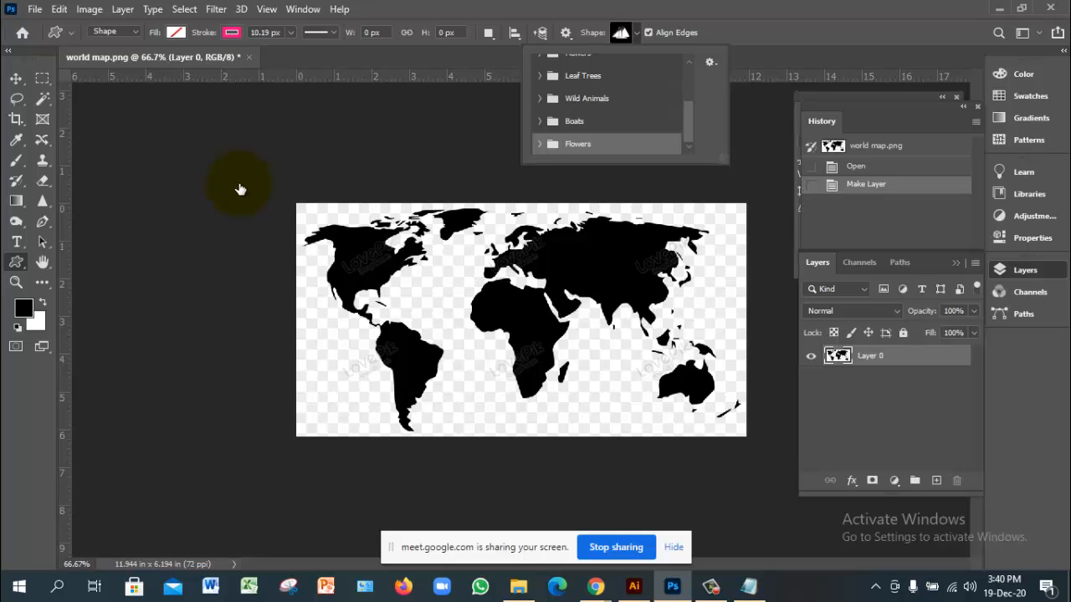
{"action": "left_click", "coordinate": [539, 144]}
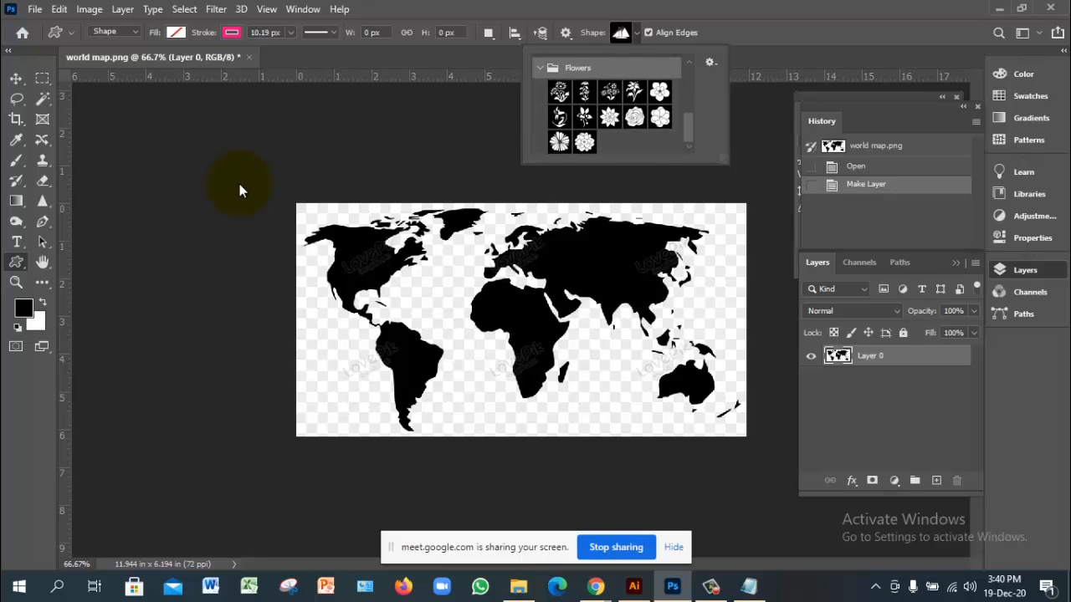
{"action": "scroll", "coordinate": [611, 109], "scroll_direction": "up", "scroll_amount": 2}
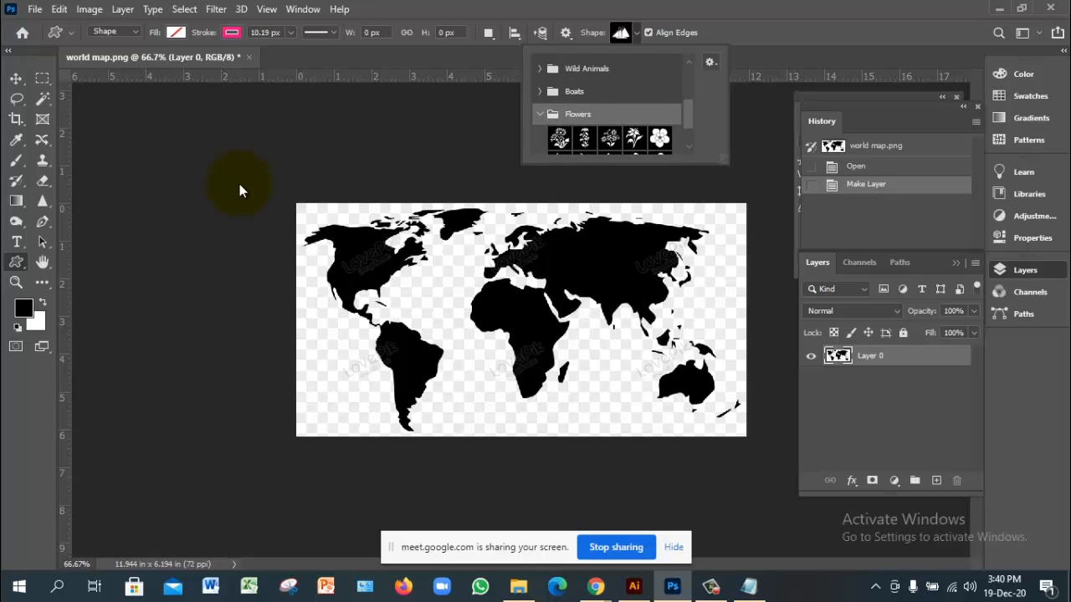
Step: Set the Shape picker's display to Small List, then close the picker
{"action": "left_click", "coordinate": [710, 62]}
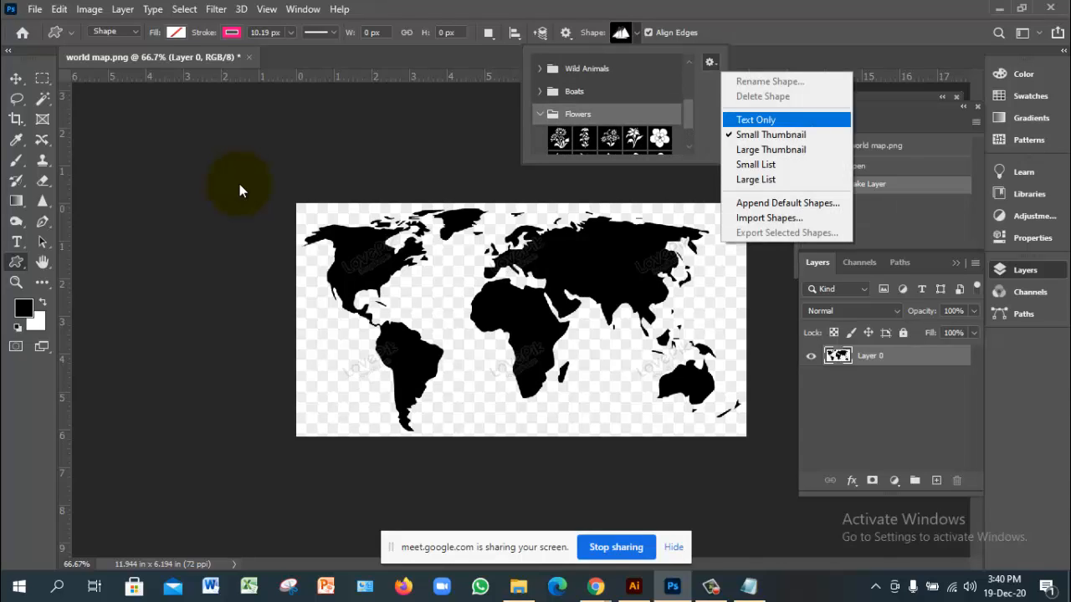
{"action": "key", "text": "Down"}
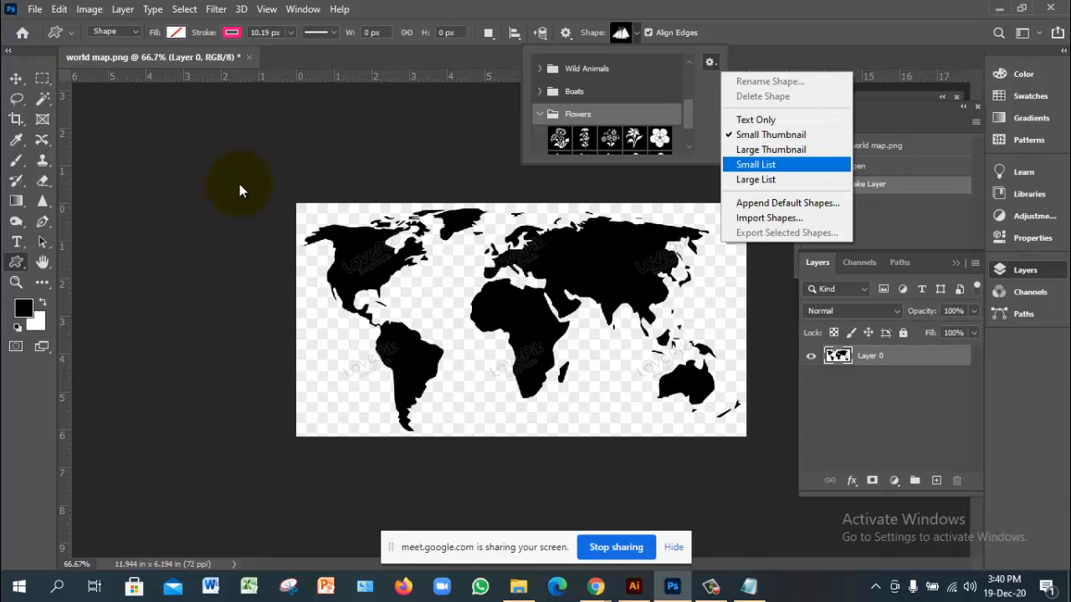
{"action": "key", "text": "Return"}
{"action": "left_click", "coordinate": [710, 62]}
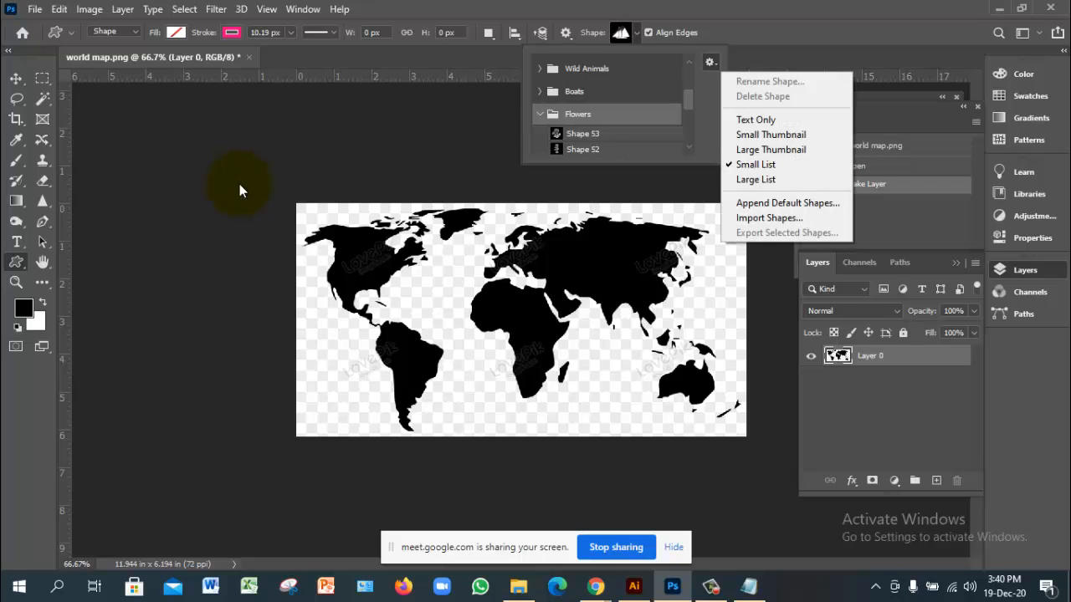
{"action": "key", "text": "Up"}
{"action": "key", "text": "Up"}
{"action": "key", "text": "Up"}
{"action": "key", "text": "Up"}
{"action": "key", "text": "Up"}
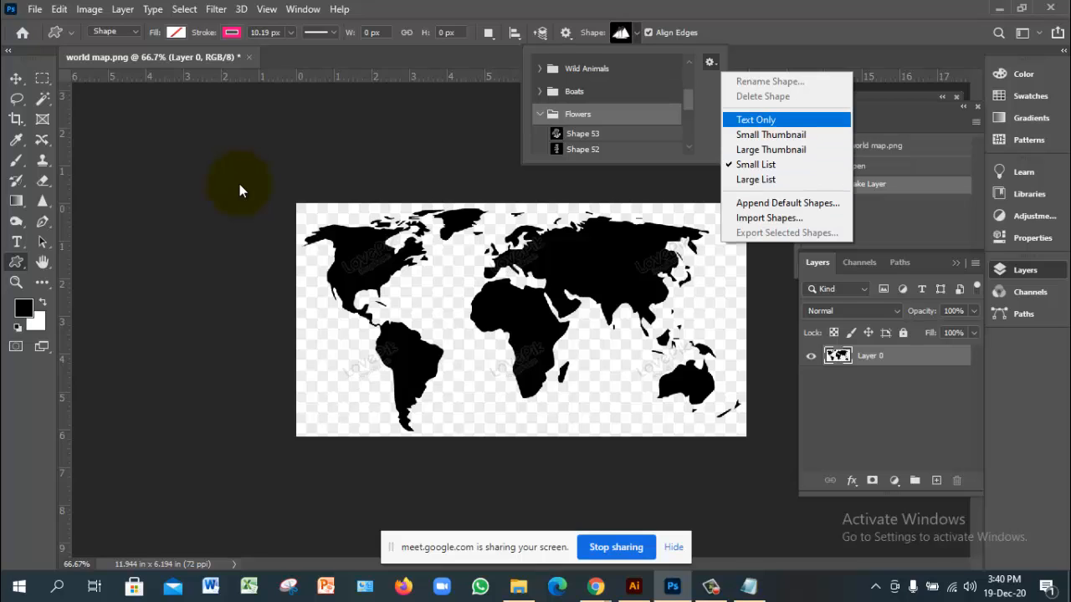
{"action": "left_click", "coordinate": [240, 191]}
{"action": "left_click", "coordinate": [240, 190]}
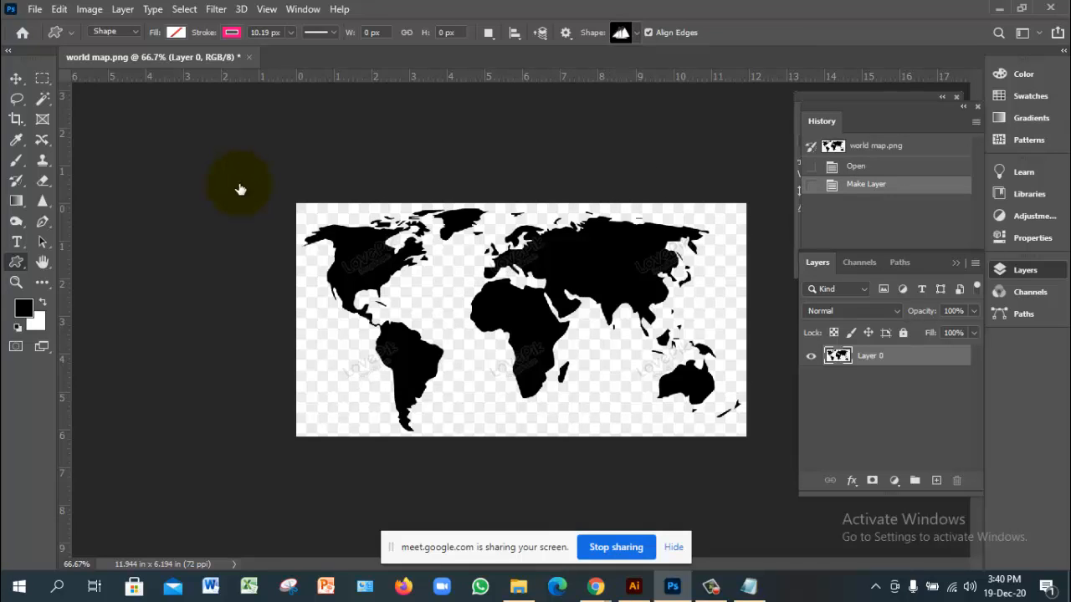
Step: Select the transparent area around the continents with the Magic Wand at tolerance 32
{"action": "right_click", "coordinate": [41, 99]}
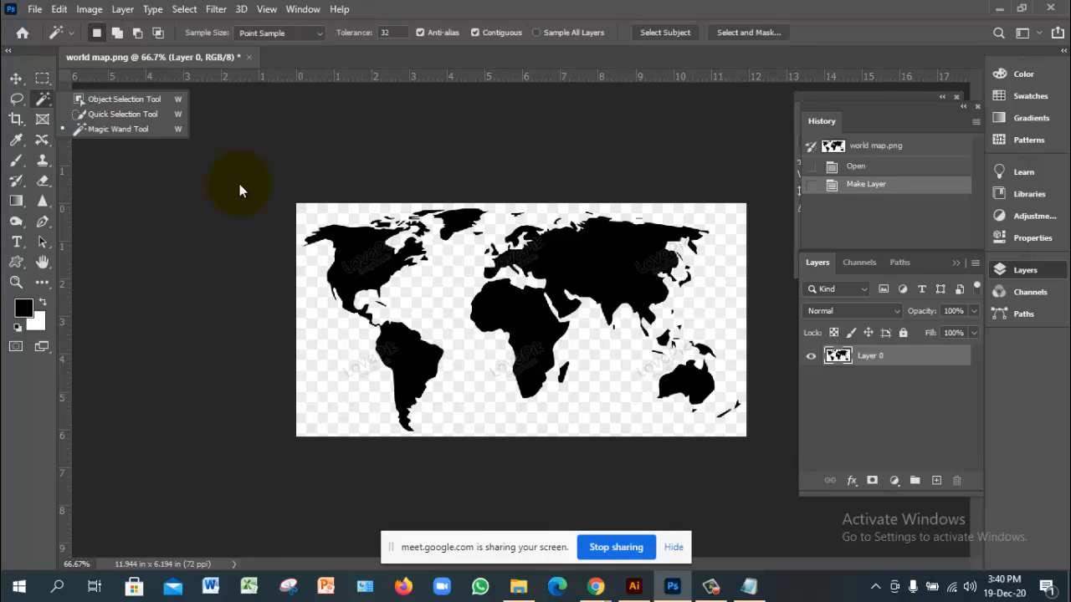
{"action": "left_click", "coordinate": [240, 186]}
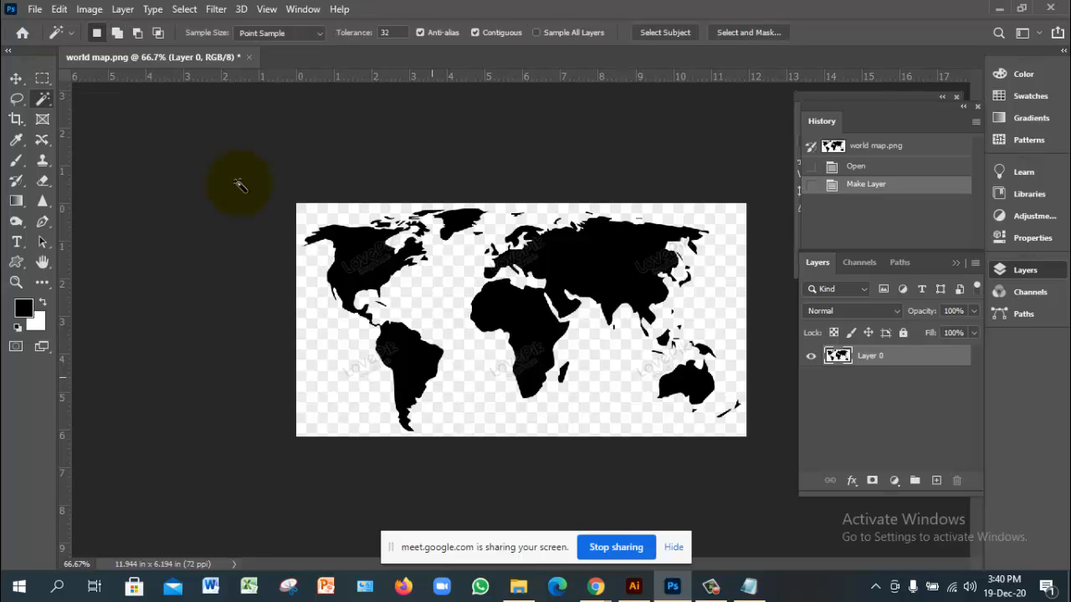
{"action": "left_click", "coordinate": [239, 184]}
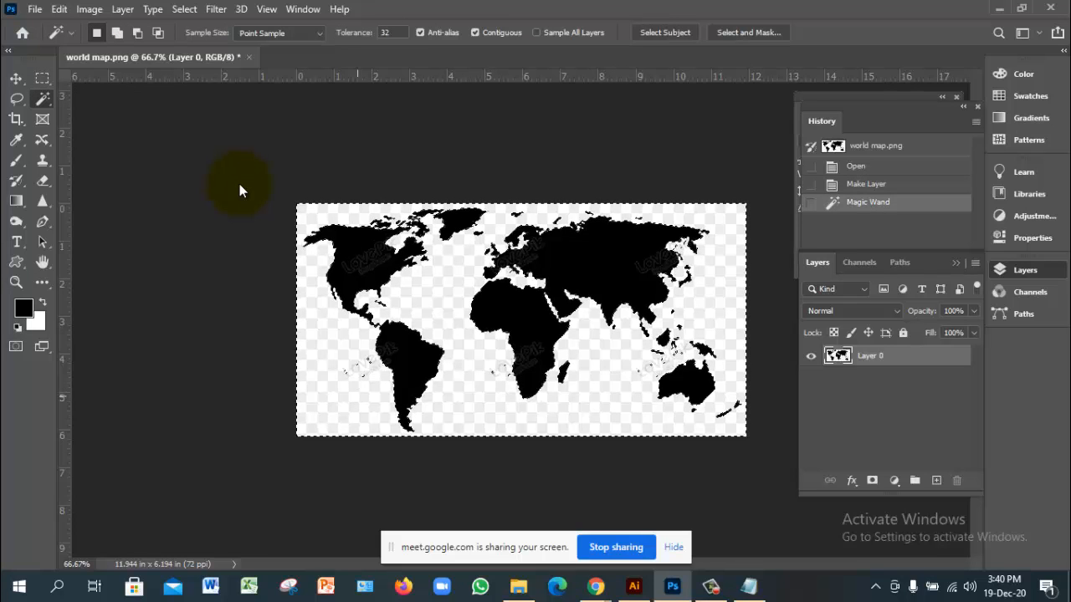
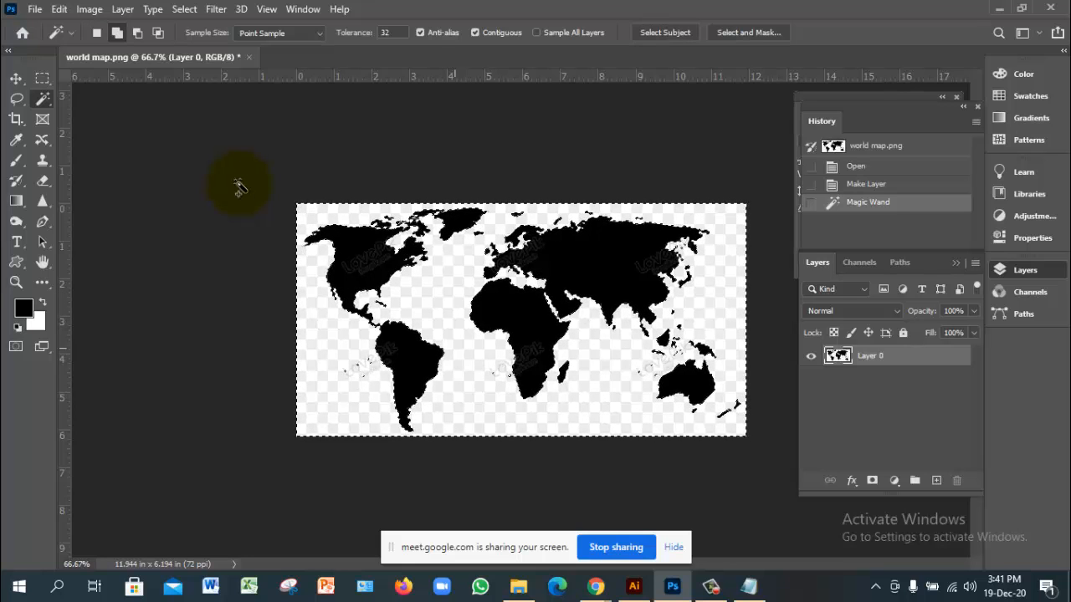
Step: Feather the Magic Wand selection by 4 px and delete the white background to transparency
{"action": "key", "text": "shift+F6"}
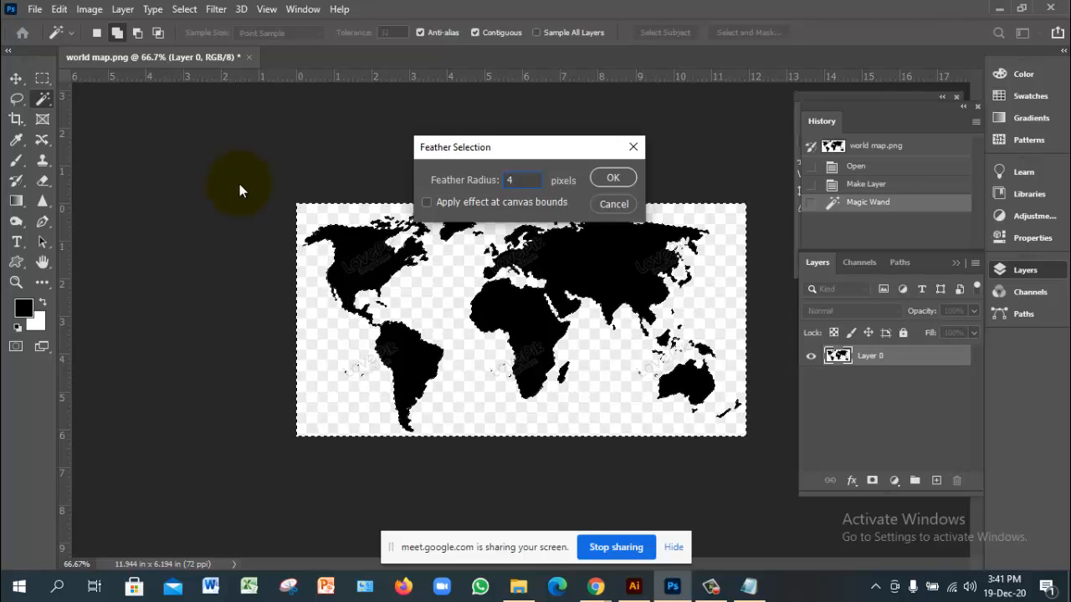
{"action": "key", "text": "Return"}
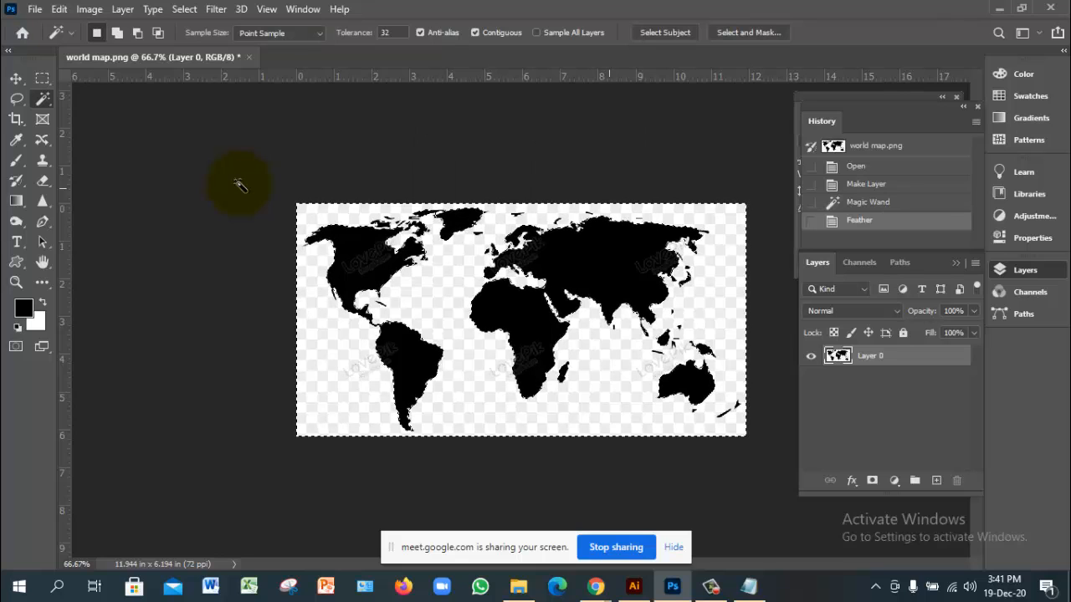
{"action": "key", "text": "Delete"}
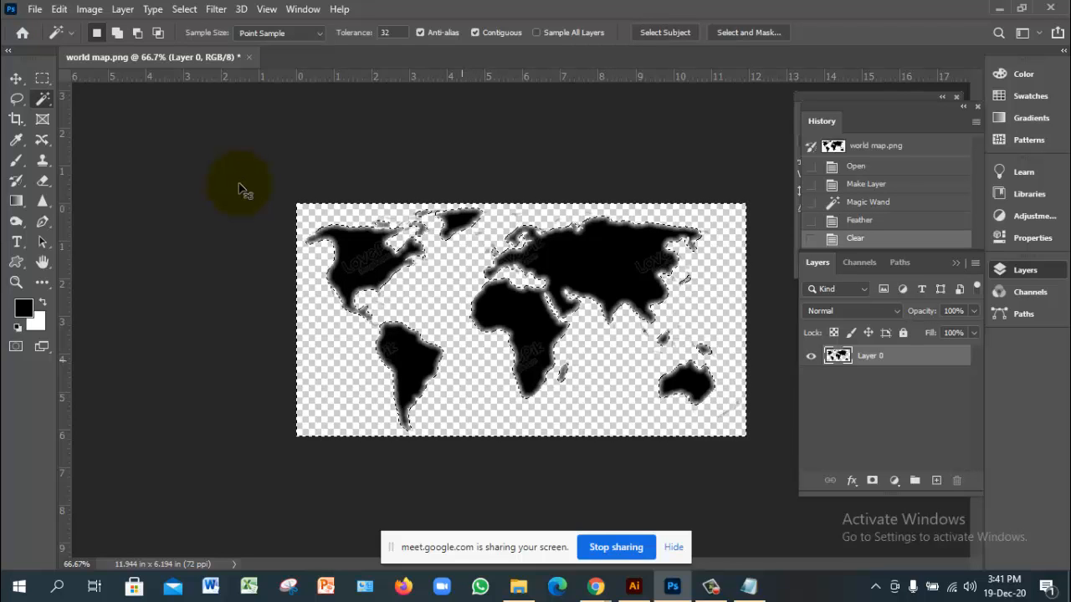
{"action": "key", "text": "ctrl+d"}
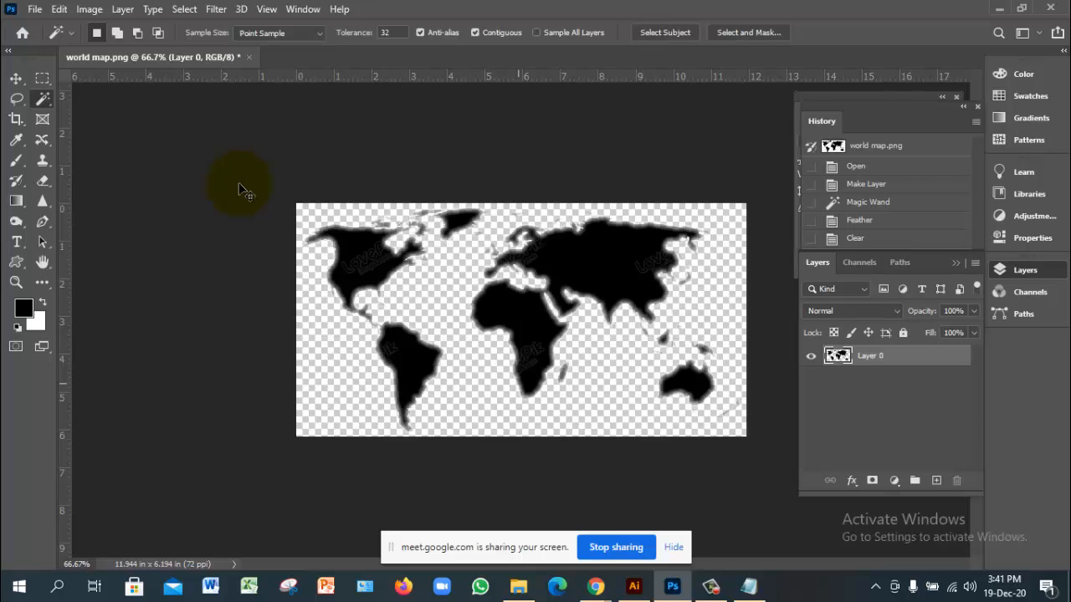
{"action": "key", "text": "ctrl+z"}
{"action": "key", "text": "ctrl+z"}
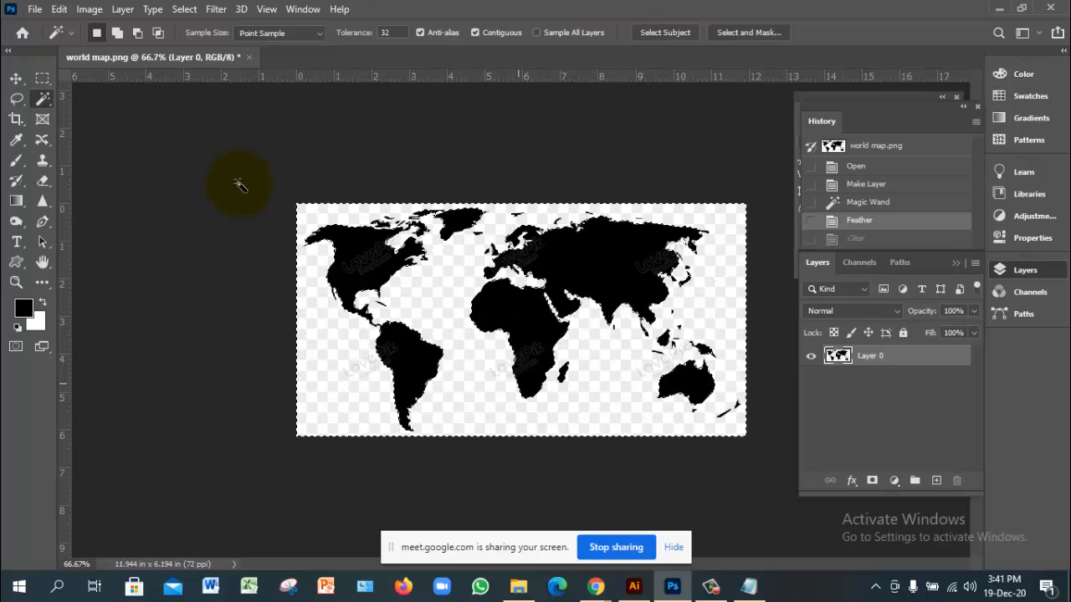
{"action": "key", "text": "shift+F5"}
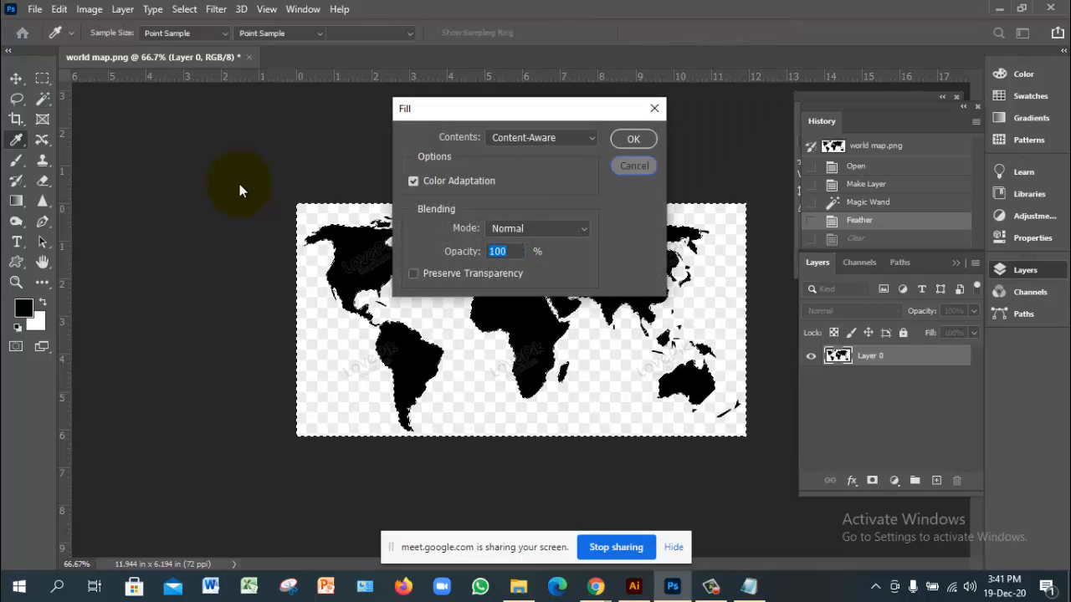
{"action": "key", "text": "Escape"}
{"action": "key", "text": "shift+F6"}
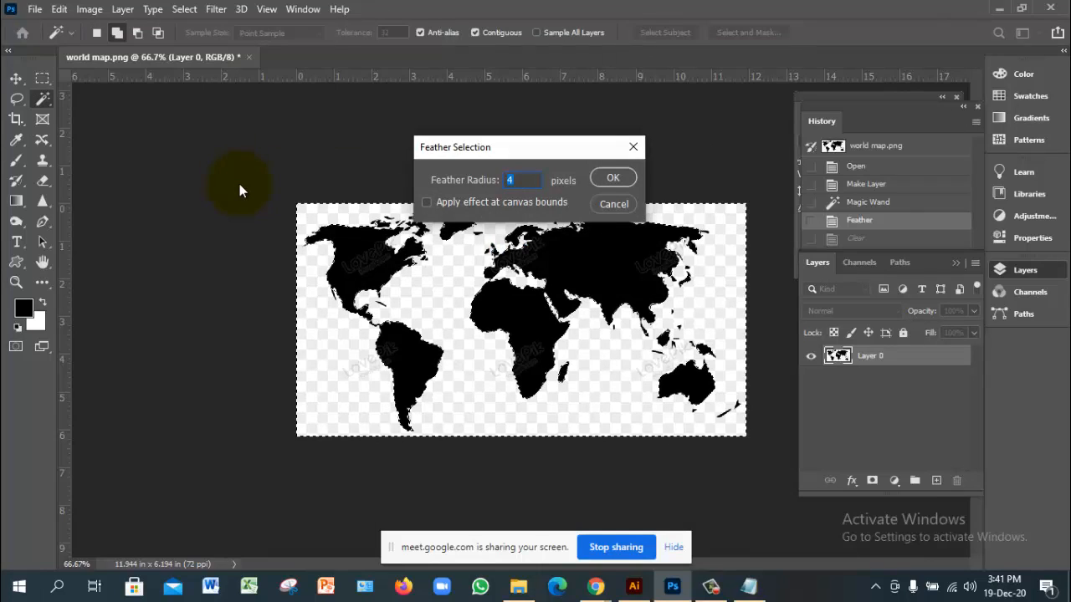
{"action": "key", "text": "Return"}
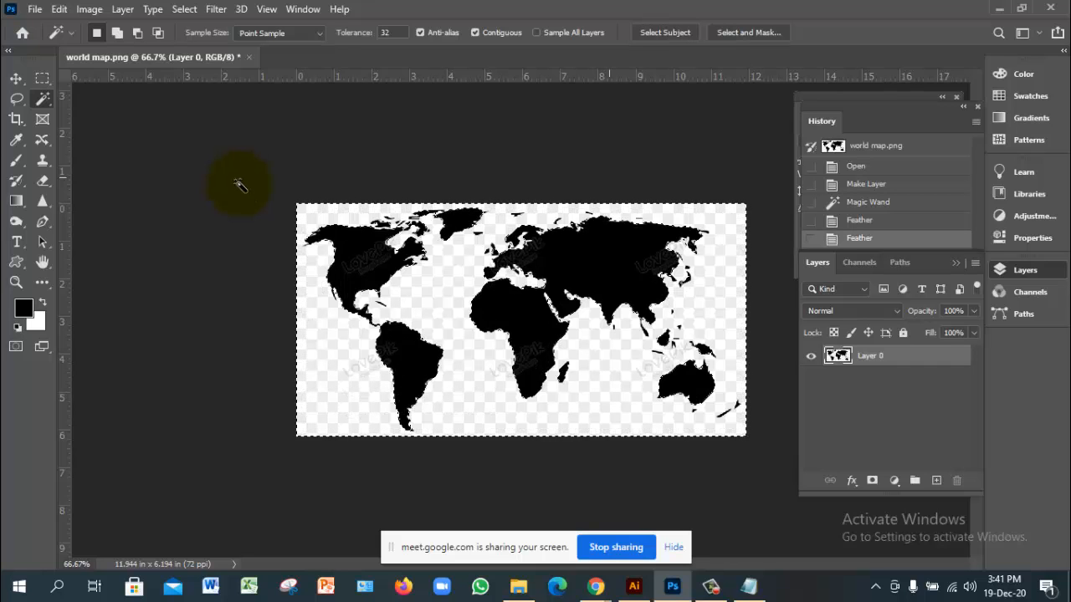
{"action": "key", "text": "Delete"}
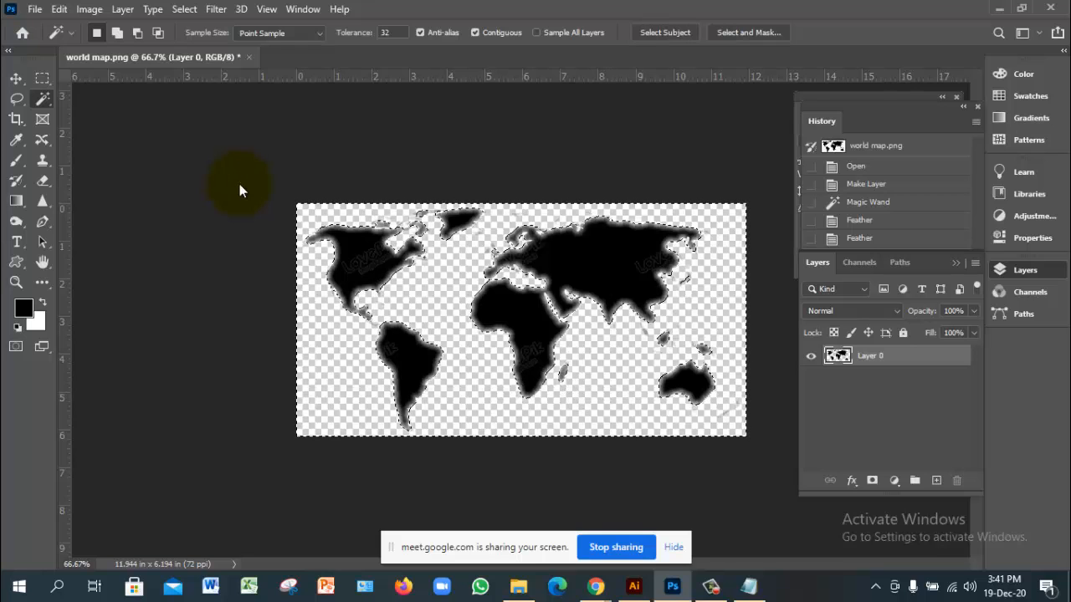
Step: Deselect, shift the map layer slightly on the canvas, and save world map.png
{"action": "key", "text": "v"}
{"action": "left_click", "coordinate": [239, 185]}
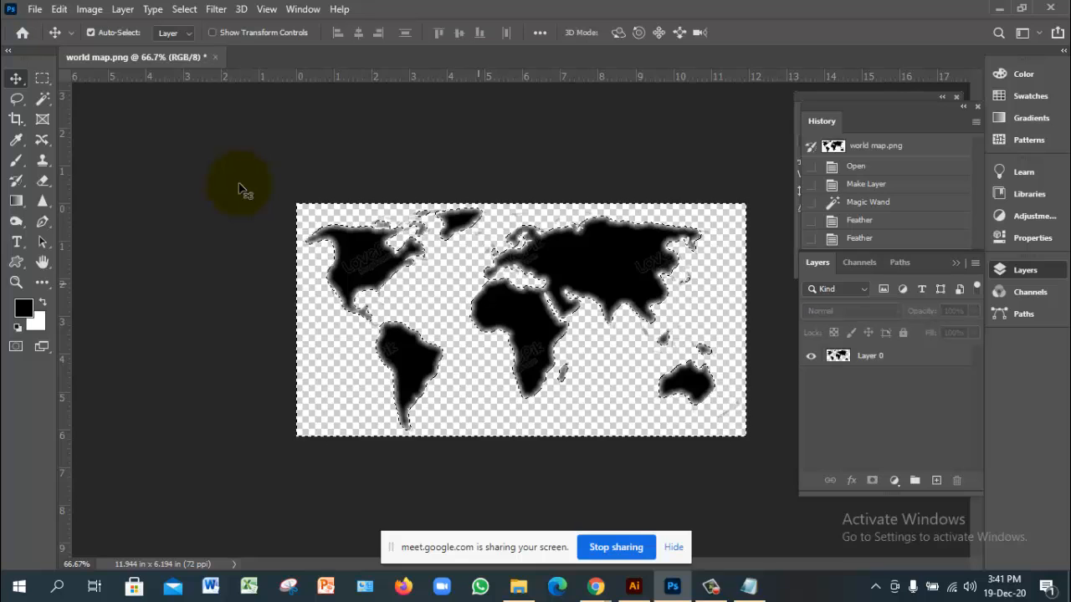
{"action": "key", "text": "ctrl+d"}
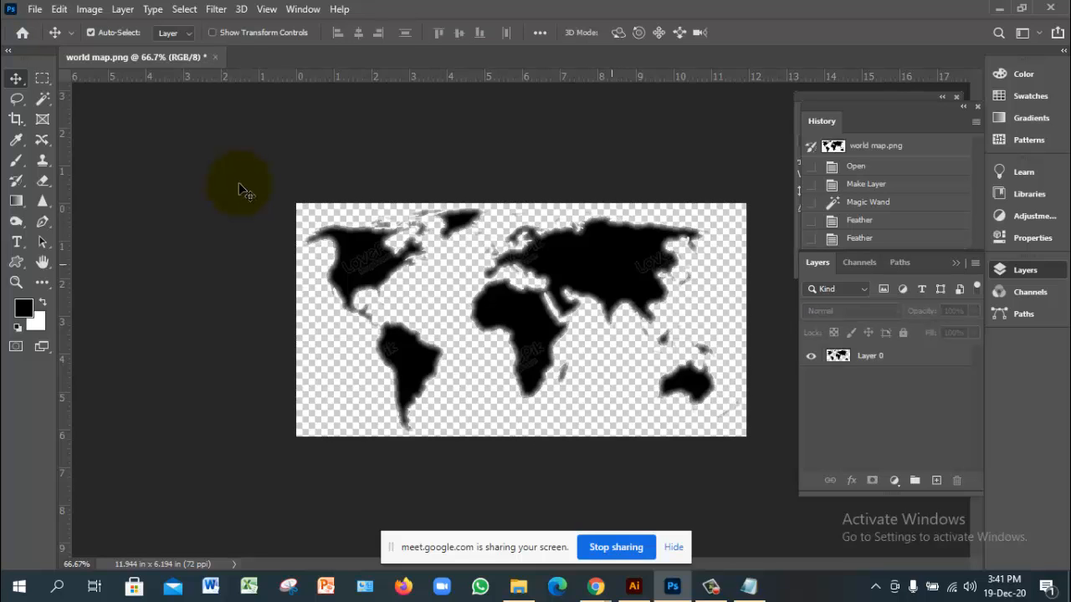
{"action": "mouse_move", "coordinate": [615, 261]}
{"action": "left_mouse_down"}
{"action": "mouse_move", "coordinate": [589, 332]}
{"action": "mouse_move", "coordinate": [615, 305]}
{"action": "mouse_move", "coordinate": [616, 275]}
{"action": "left_mouse_up"}
{"action": "key", "text": "ctrl+s"}
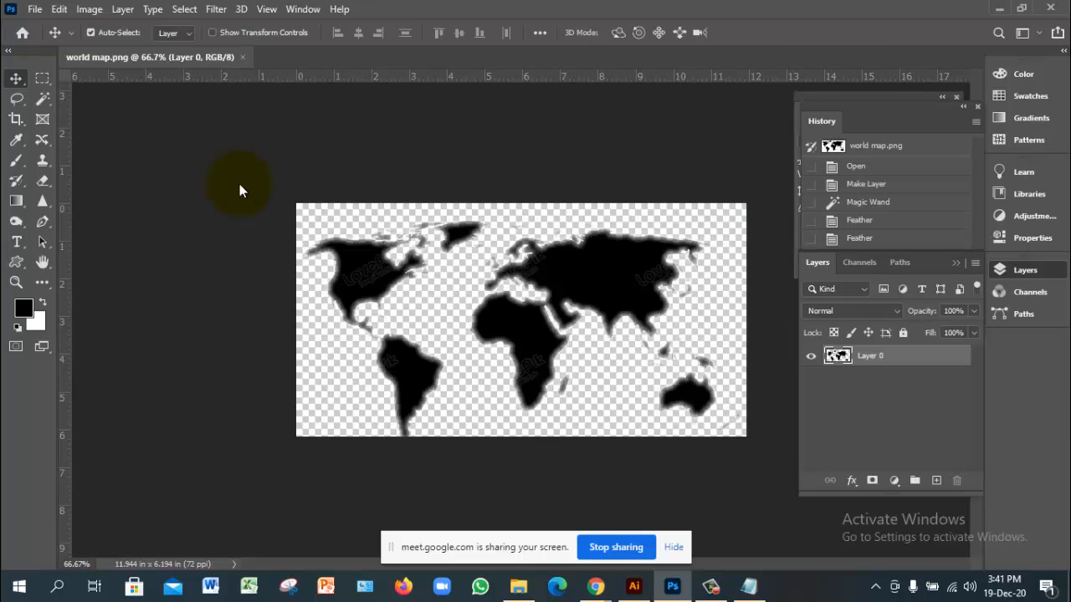
Step: Save a PNG copy named 'world map png' on this computer, then return to Illustrator
{"action": "key", "text": "alt+f"}
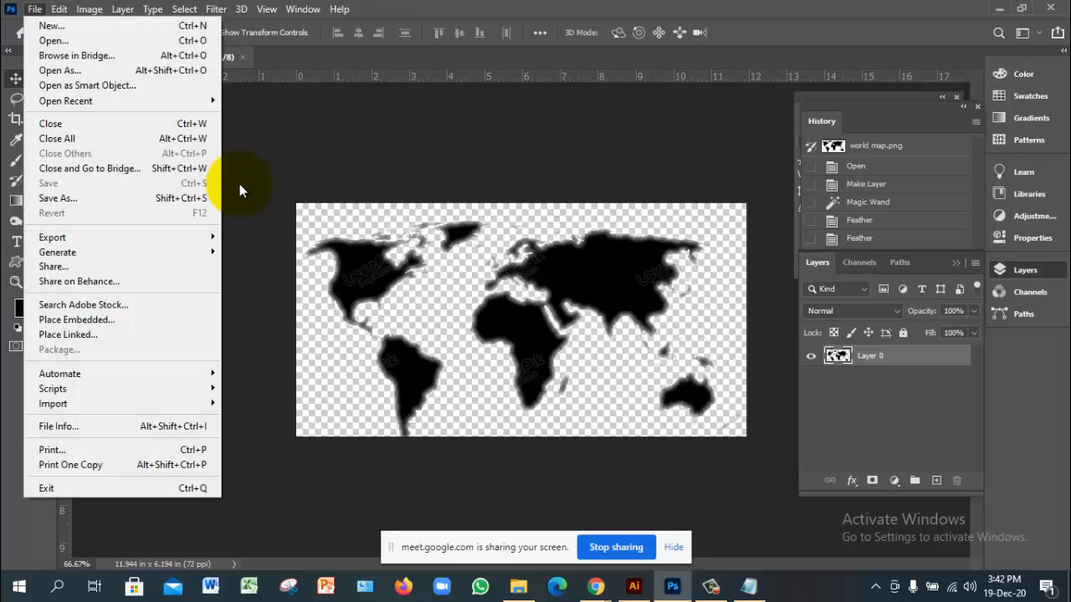
{"action": "key", "text": "a"}
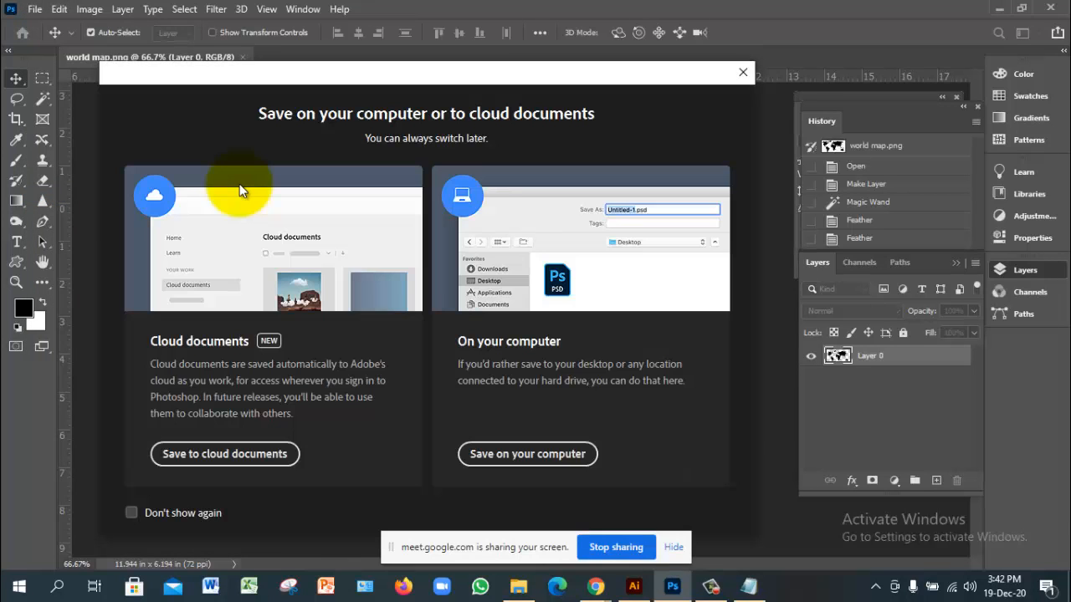
{"action": "key", "text": "Return"}
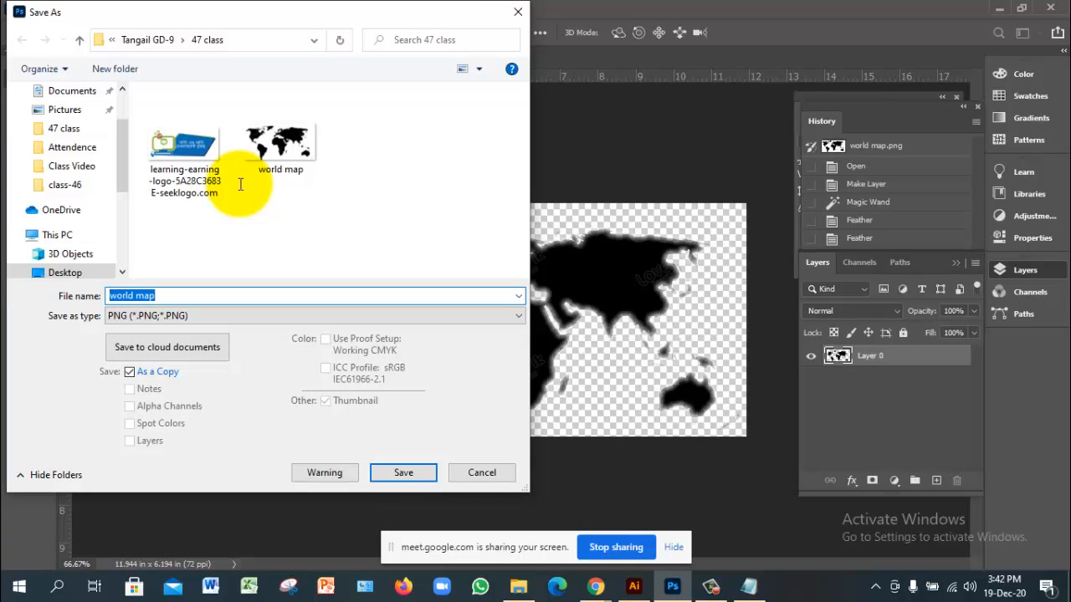
{"action": "key", "text": "End"}
{"action": "type", "text": "png"}
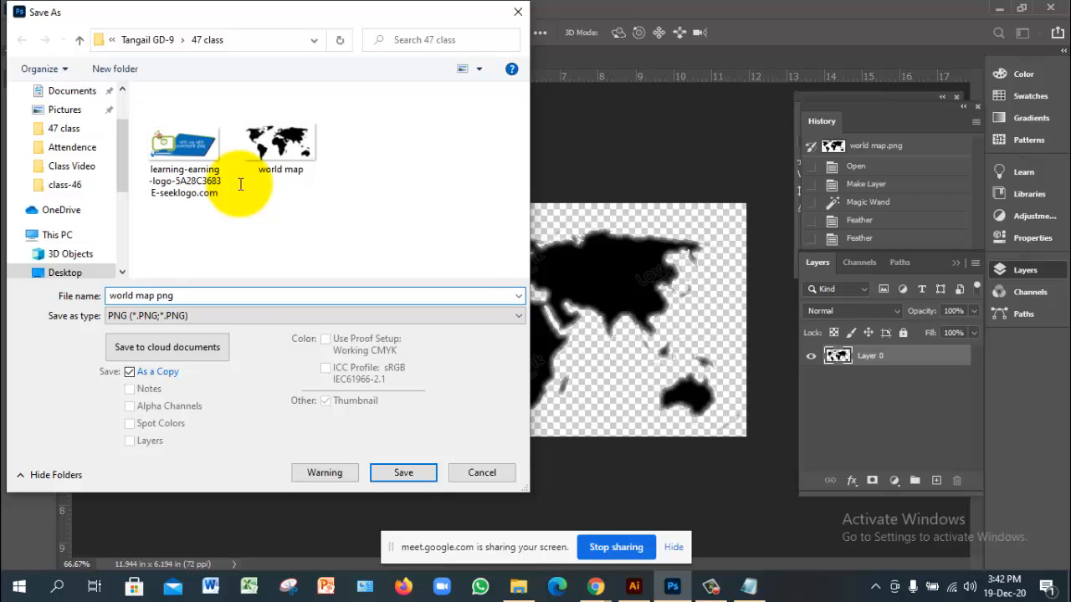
{"action": "key", "text": "Return"}
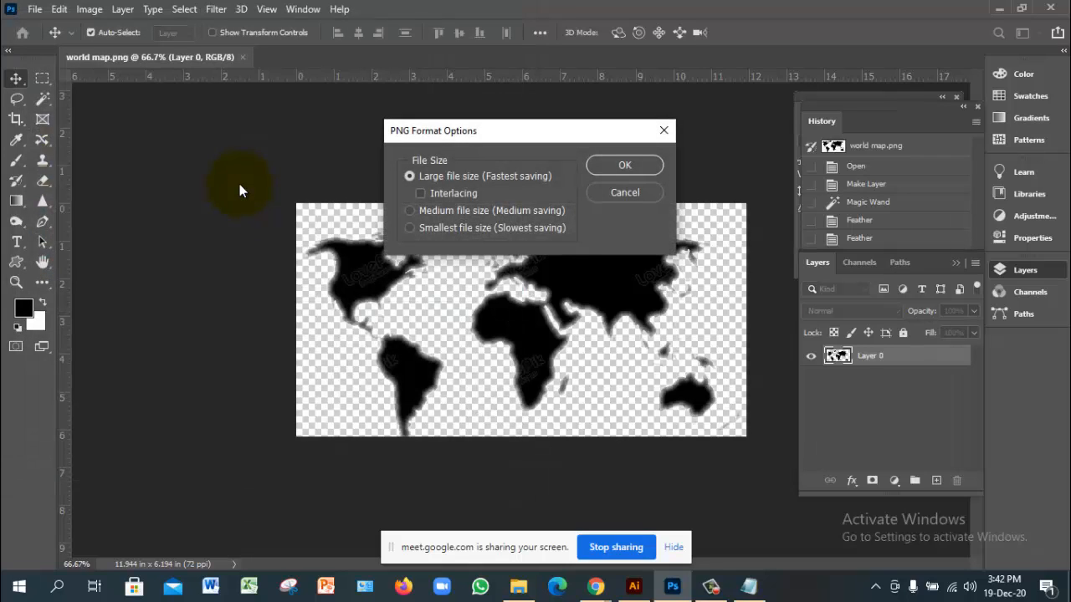
{"action": "key", "text": "Return"}
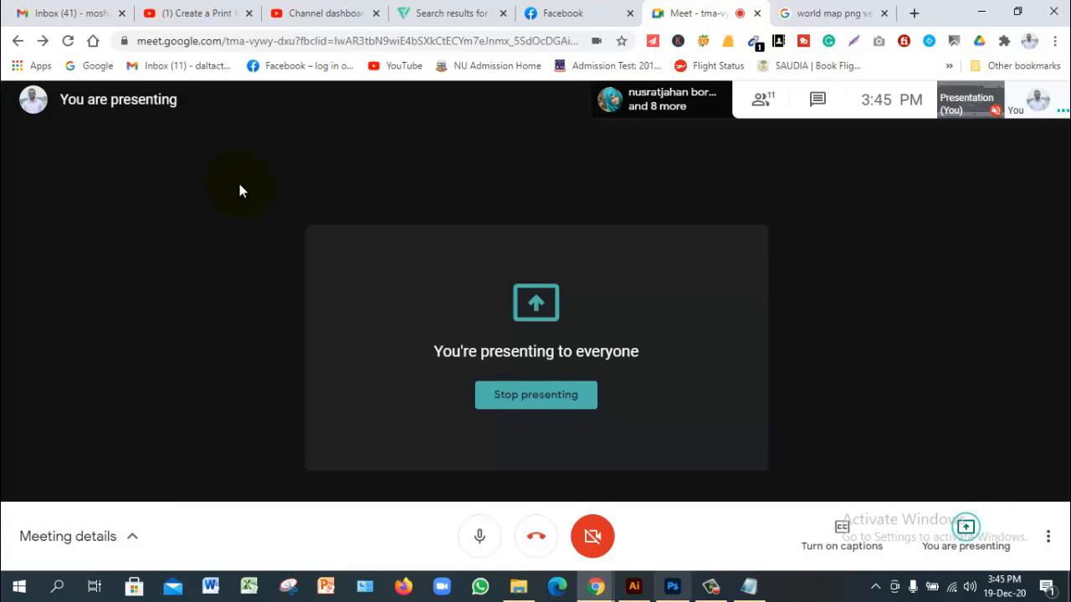
{"action": "key", "text": "alt+Tab"}
{"action": "left_click", "coordinate": [240, 191]}
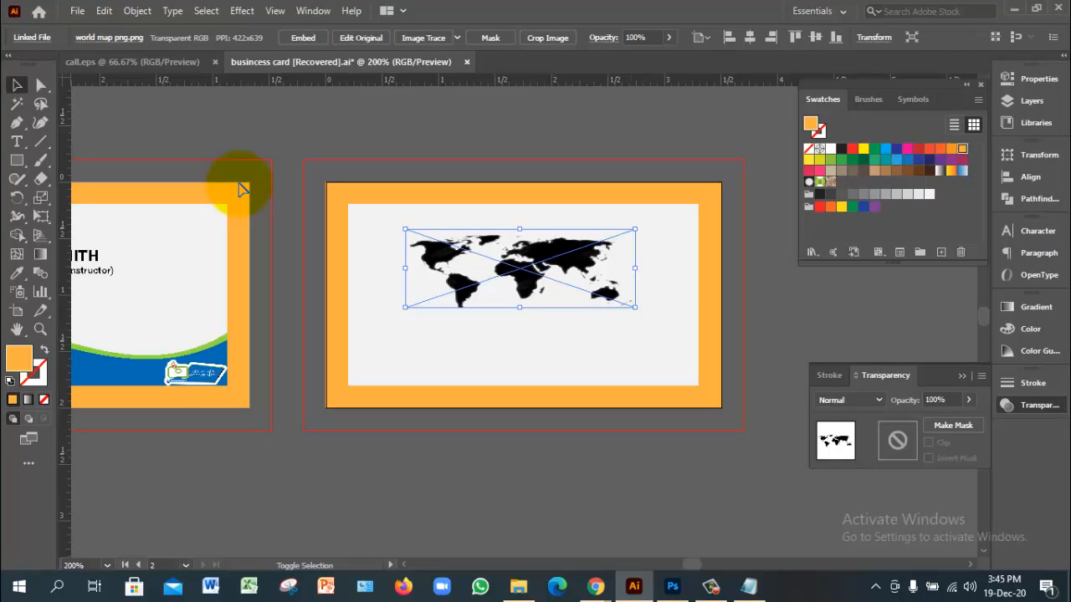
Step: Enlarge and reposition the world map on the back card, then unlock all objects
{"action": "mouse_move", "coordinate": [635, 307]}
{"action": "left_mouse_down"}
{"action": "mouse_move", "coordinate": [666, 341]}
{"action": "mouse_move", "coordinate": [667, 318]}
{"action": "left_mouse_up"}
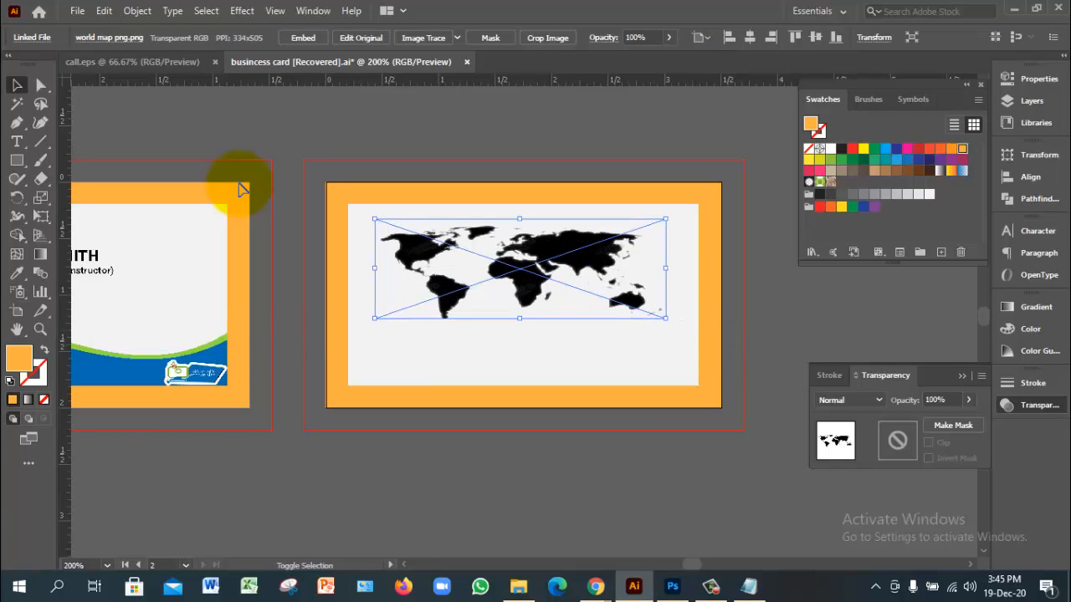
{"action": "left_click_drag", "start_coordinate": [598, 254], "coordinate": [584, 240]}
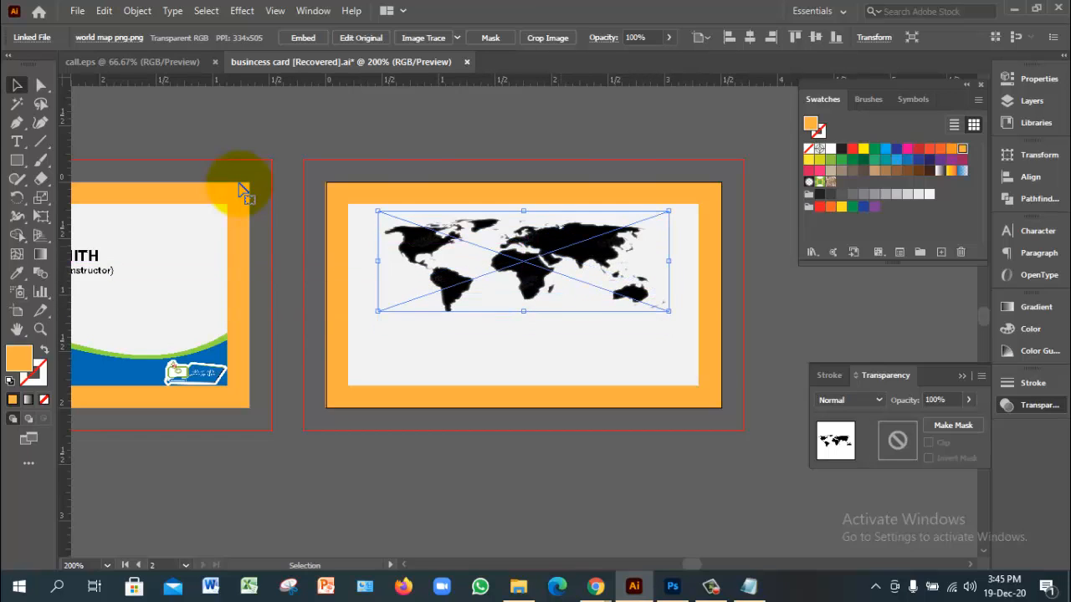
{"action": "left_click", "coordinate": [766, 309]}
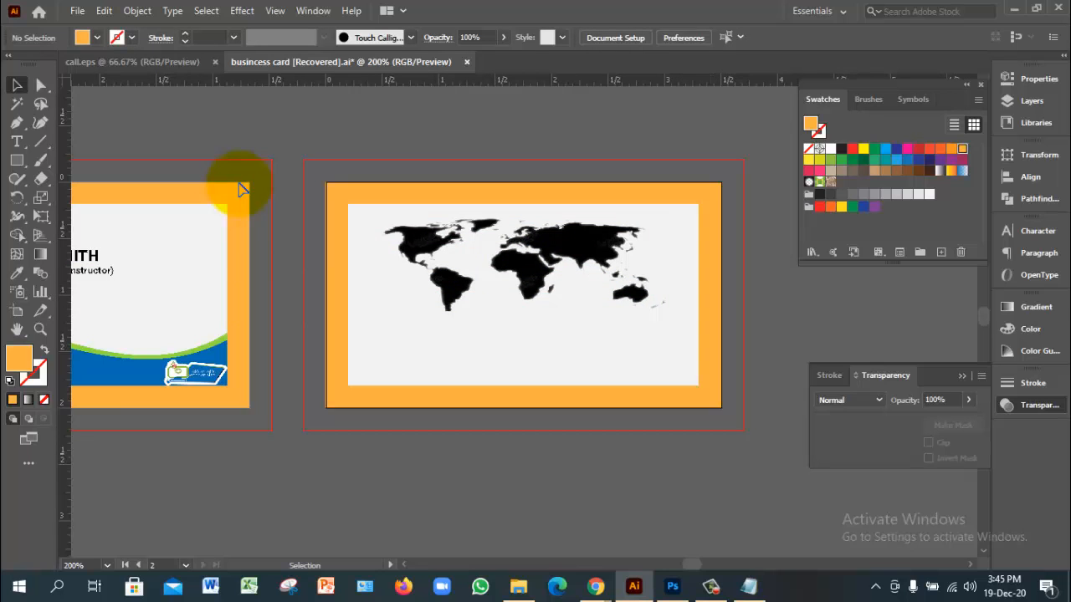
{"action": "left_click", "coordinate": [138, 11]}
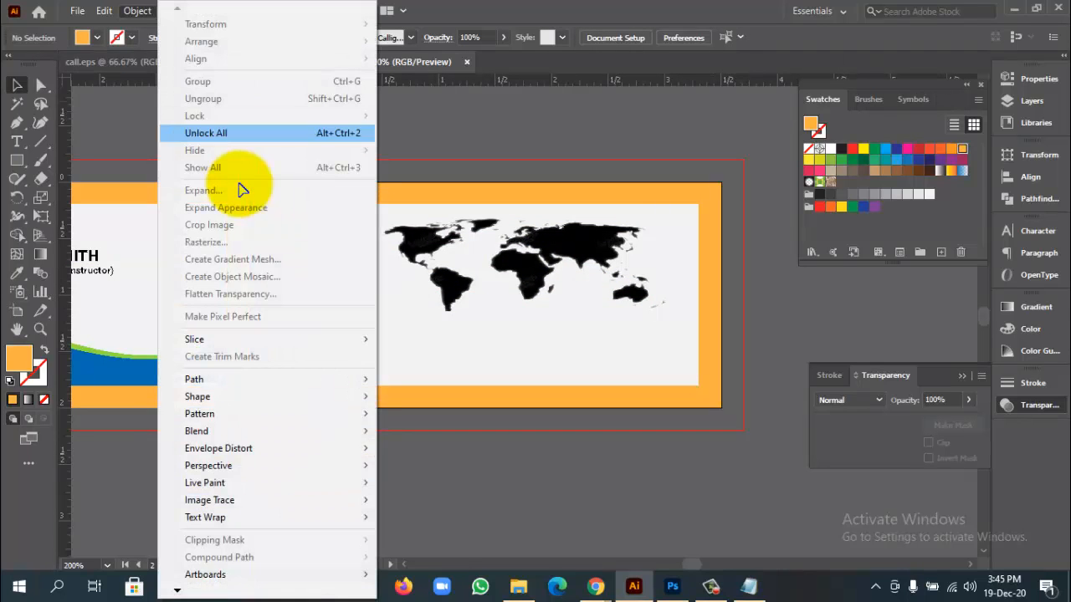
{"action": "key", "text": "Return"}
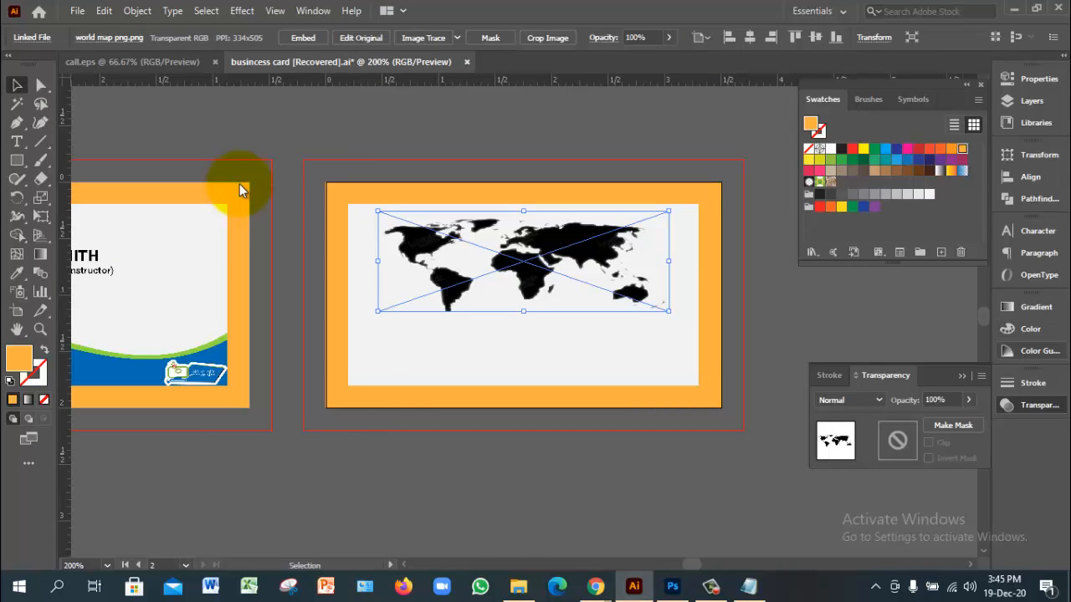
Step: Keep Normal blend and lower the map's opacity to 39% so it shows light grey
{"action": "left_click", "coordinate": [849, 399]}
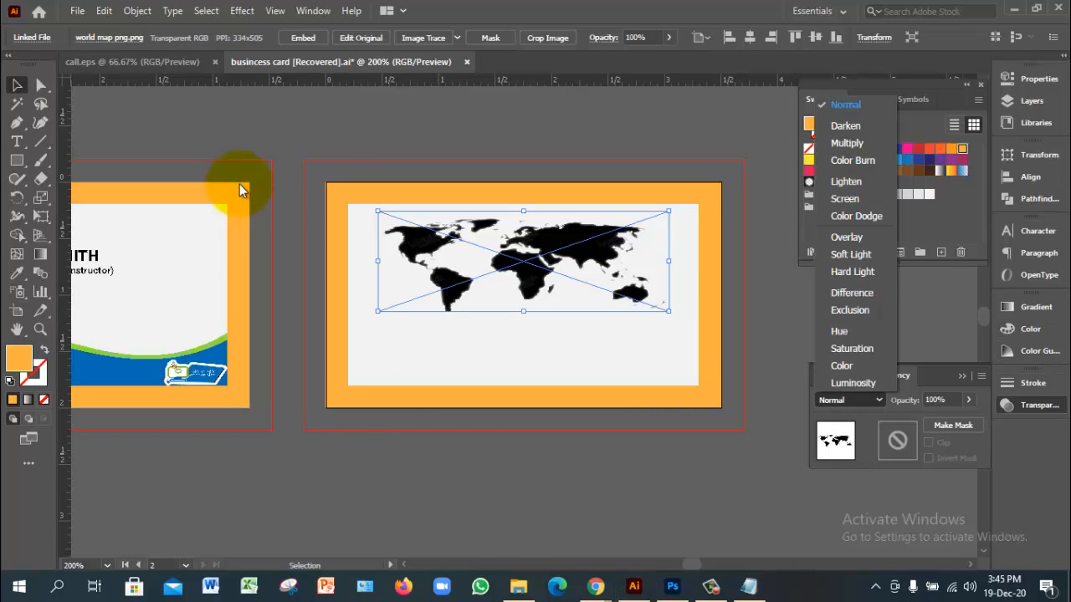
{"action": "left_click", "coordinate": [844, 198]}
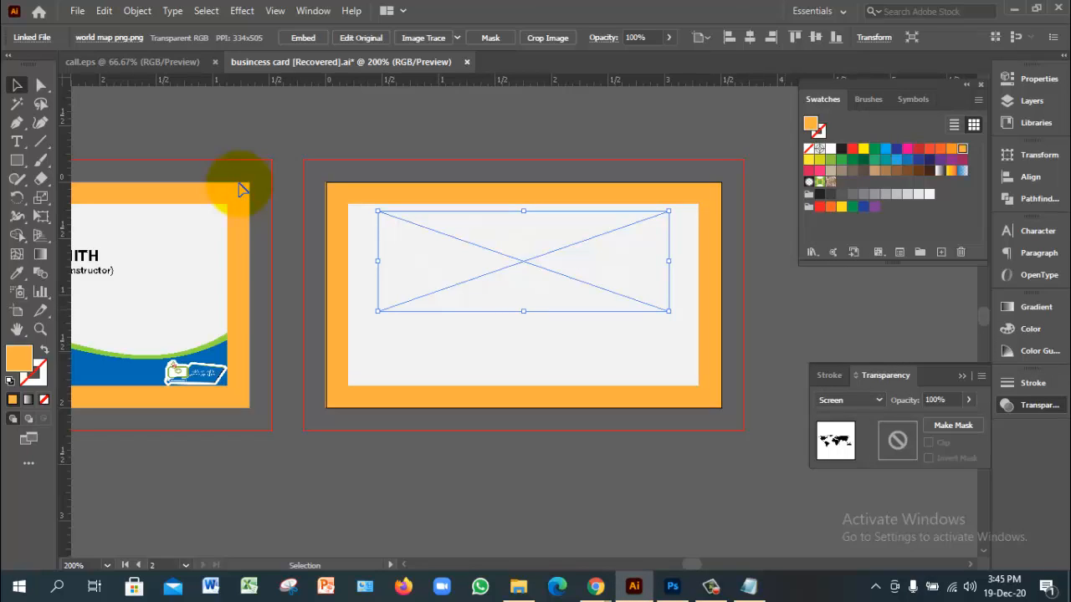
{"action": "left_click", "coordinate": [770, 323]}
{"action": "left_click", "coordinate": [585, 269]}
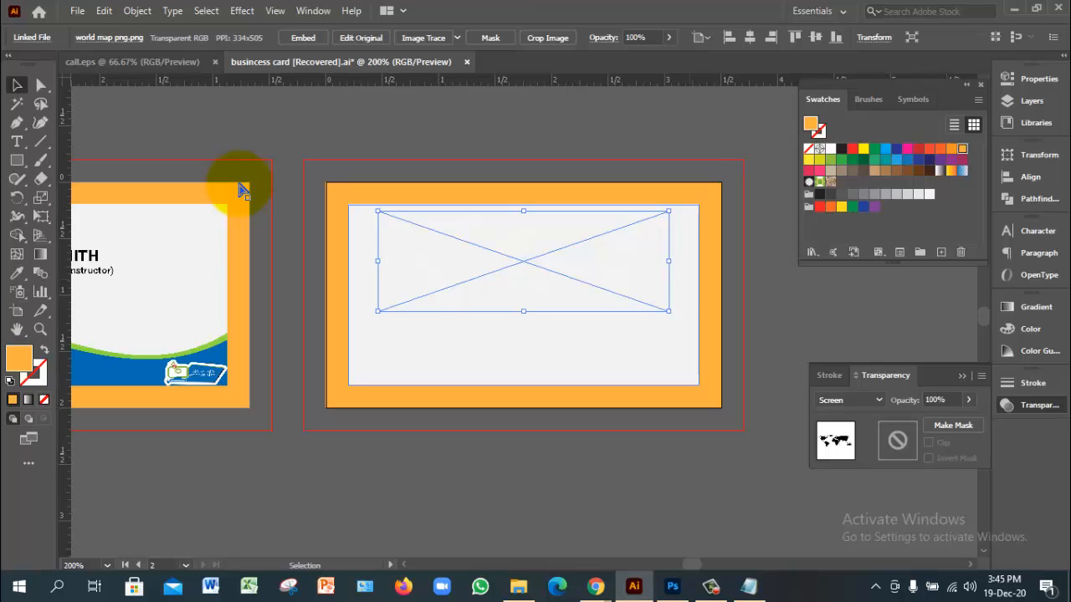
{"action": "key", "text": "ctrl+z"}
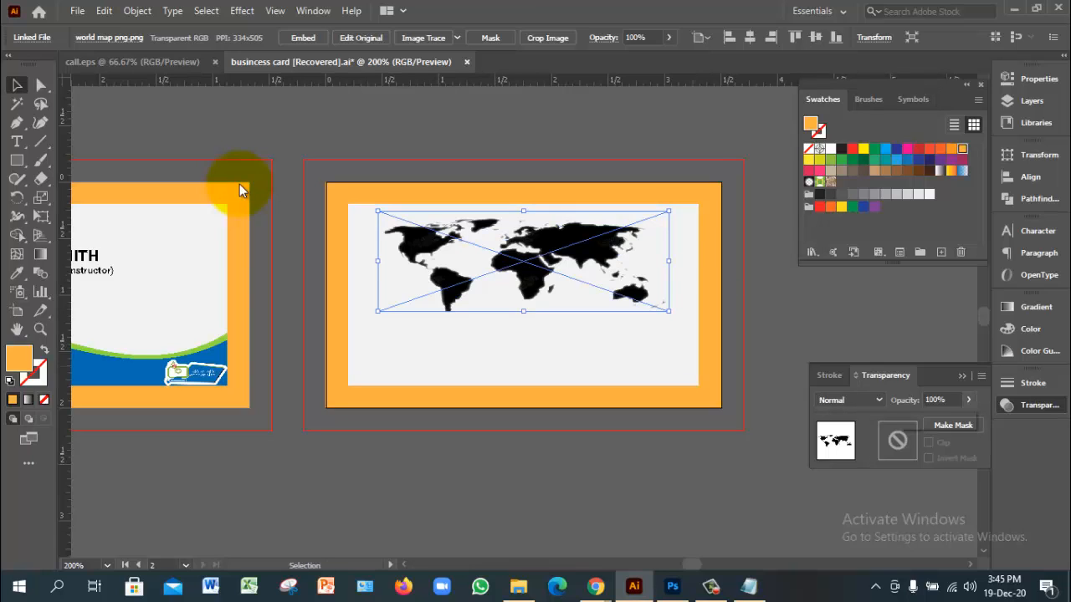
{"action": "left_click_drag", "start_coordinate": [966, 418], "coordinate": [928, 418]}
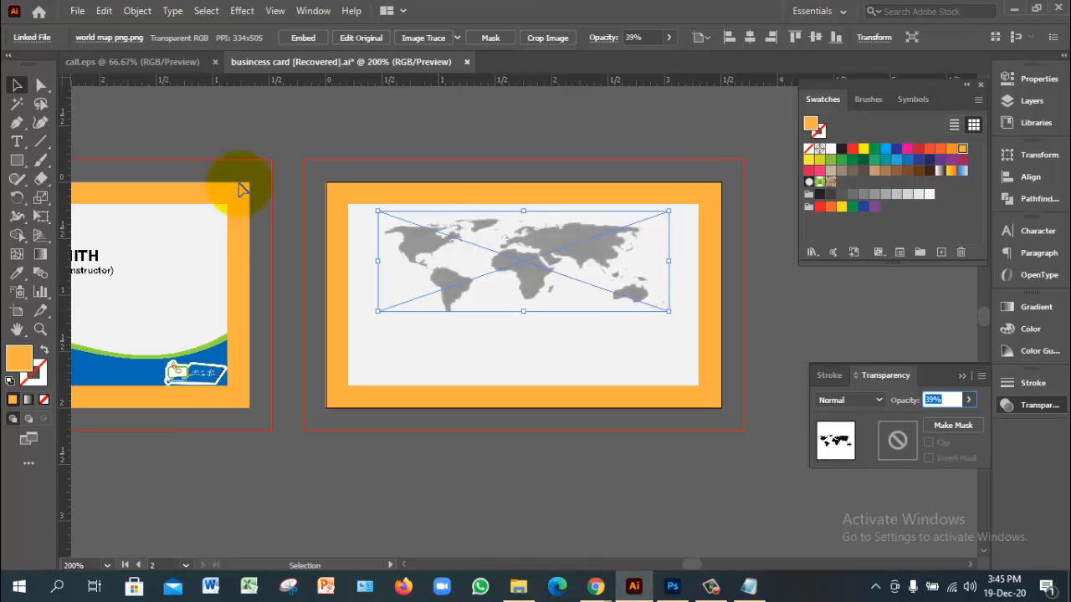
{"action": "left_click", "coordinate": [239, 183]}
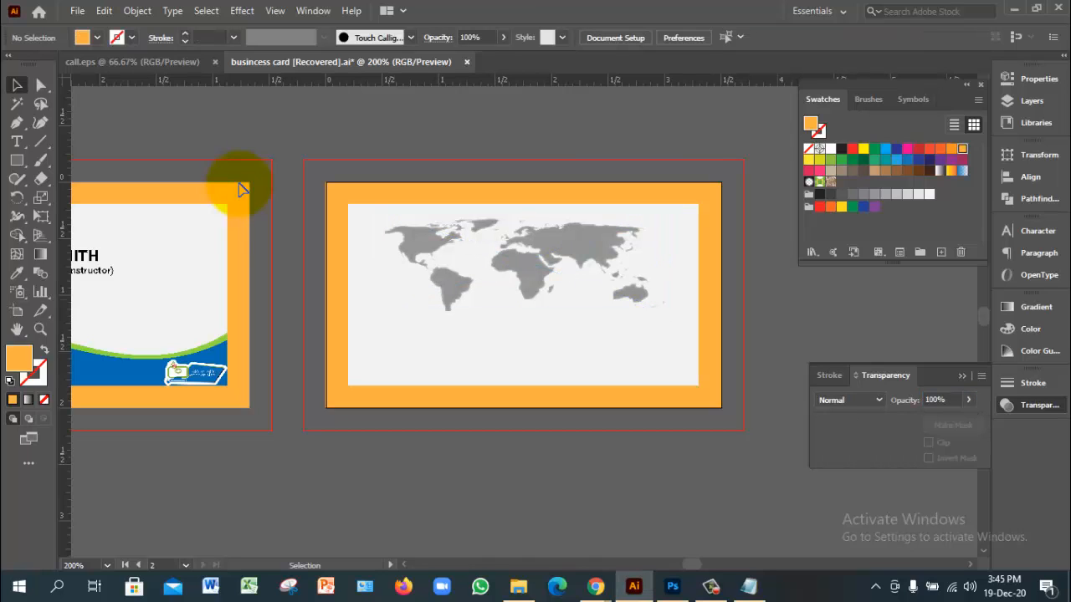
{"action": "key", "text": "ctrl+minus"}
{"action": "mouse_move", "coordinate": [239, 185]}
{"action": "left_mouse_down"}
{"action": "mouse_move", "coordinate": [320, 158]}
{"action": "mouse_move", "coordinate": [405, 154]}
{"action": "left_mouse_up"}
Step: Copy the logo onto the back card, enlarge it, and align it to the artboard bottom
{"action": "left_click", "coordinate": [305, 331]}
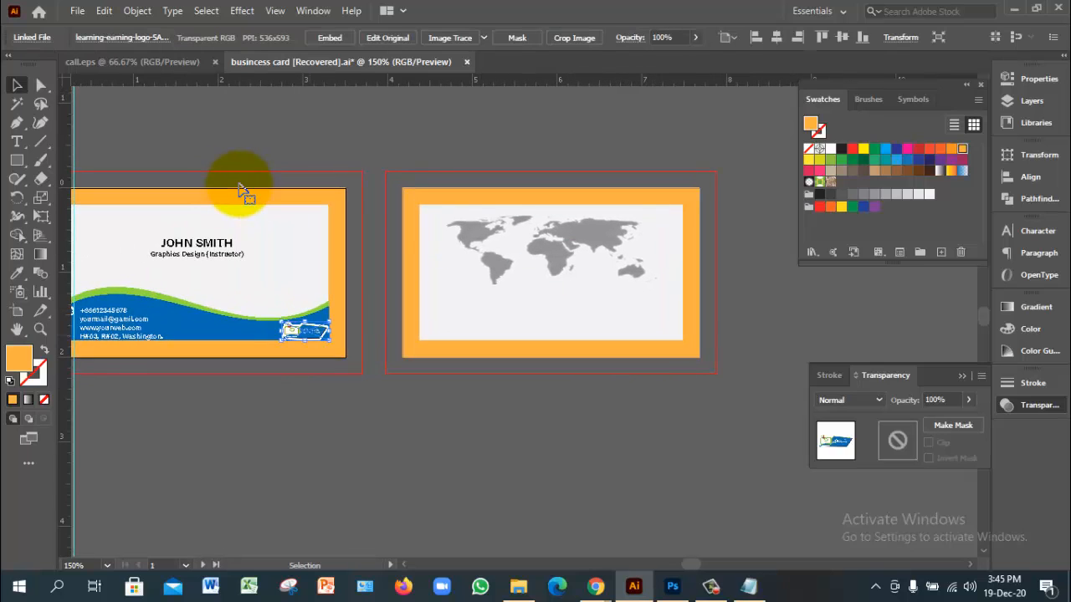
{"action": "left_click_drag", "start_coordinate": [305, 331], "coordinate": [550, 300]}
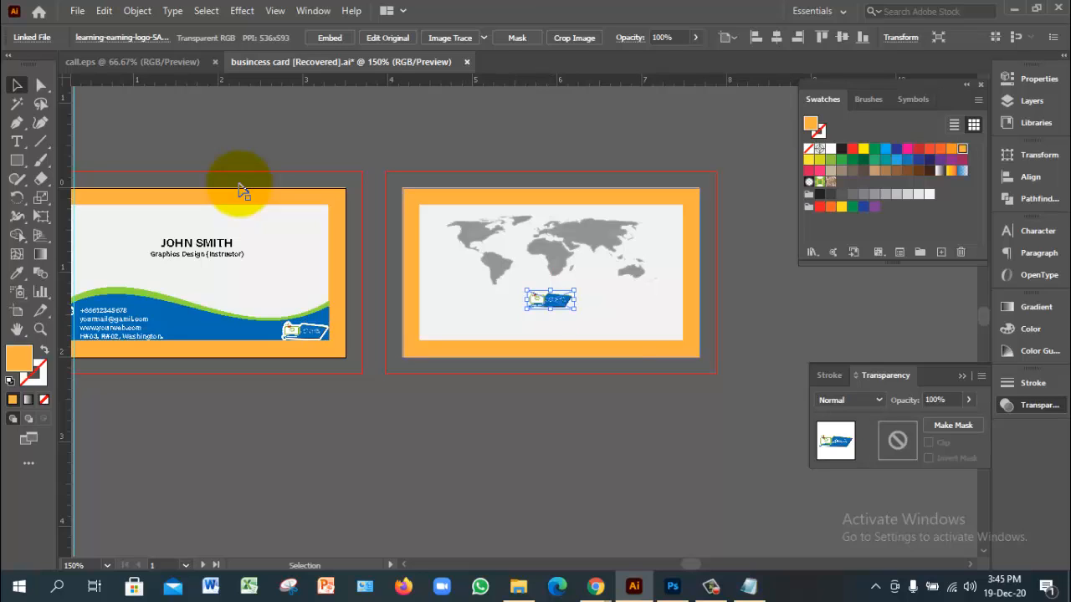
{"action": "left_click", "coordinate": [305, 331]}
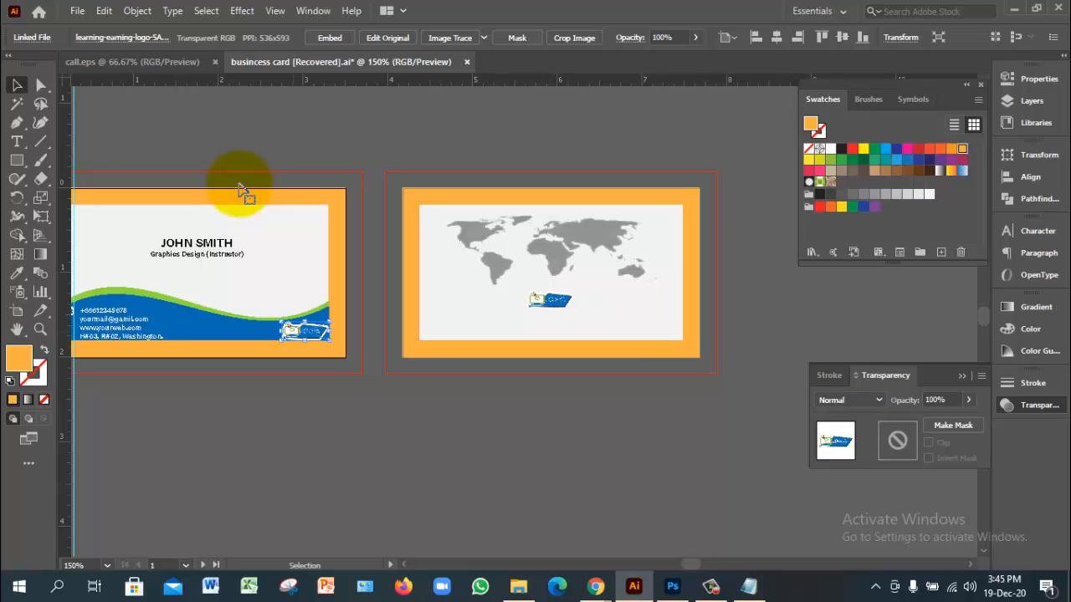
{"action": "left_click", "coordinate": [561, 304]}
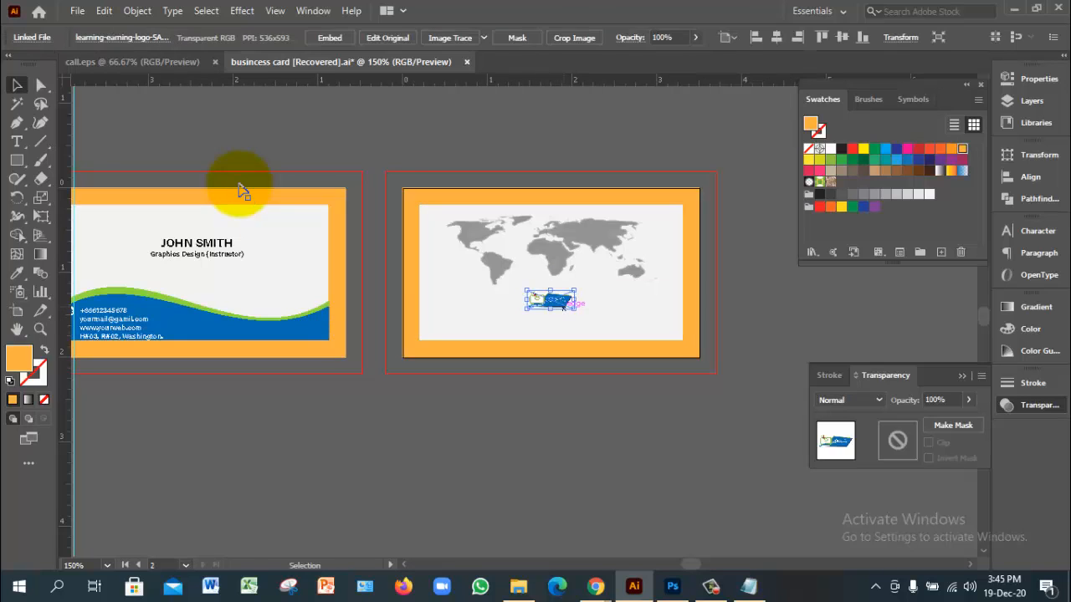
{"action": "left_click_drag", "start_coordinate": [574, 309], "coordinate": [610, 323]}
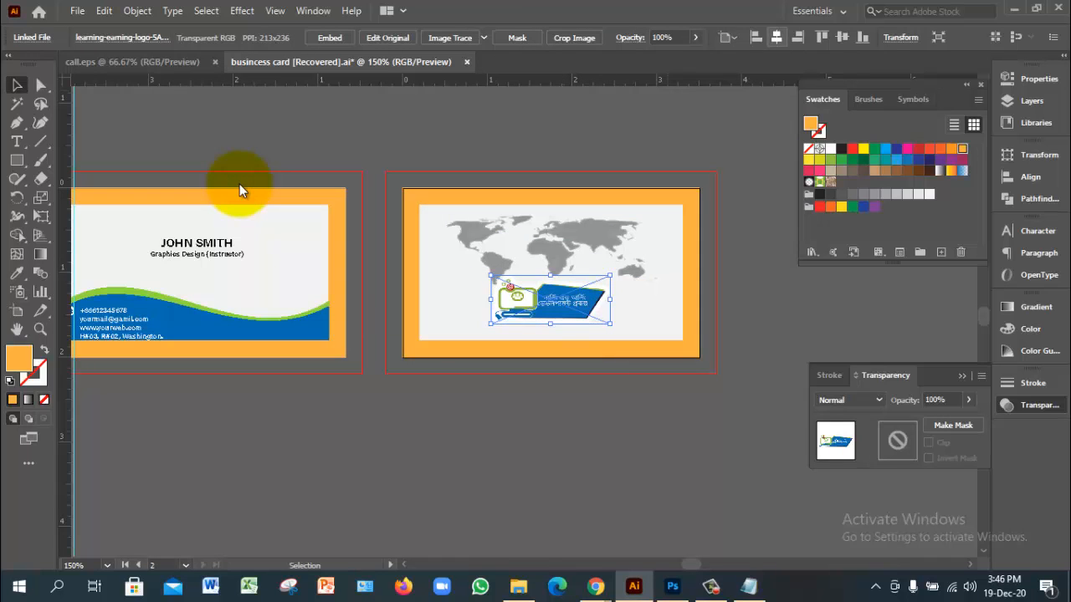
{"action": "left_click", "coordinate": [727, 37]}
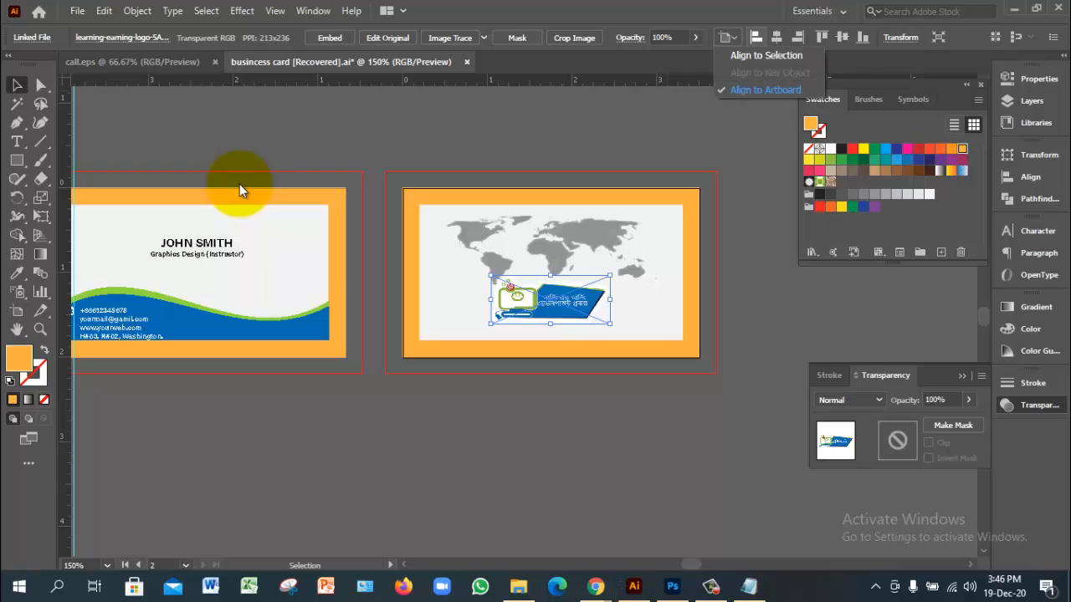
{"action": "left_click", "coordinate": [863, 38]}
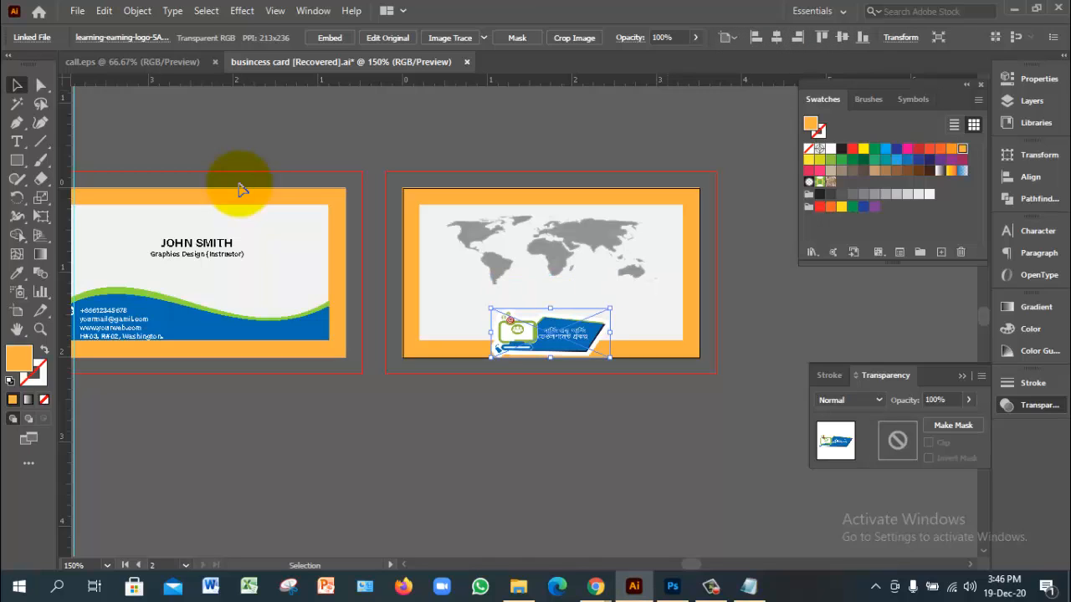
Step: Move the back card's logo up onto the white panel just beneath the world map
{"action": "left_click", "coordinate": [753, 314]}
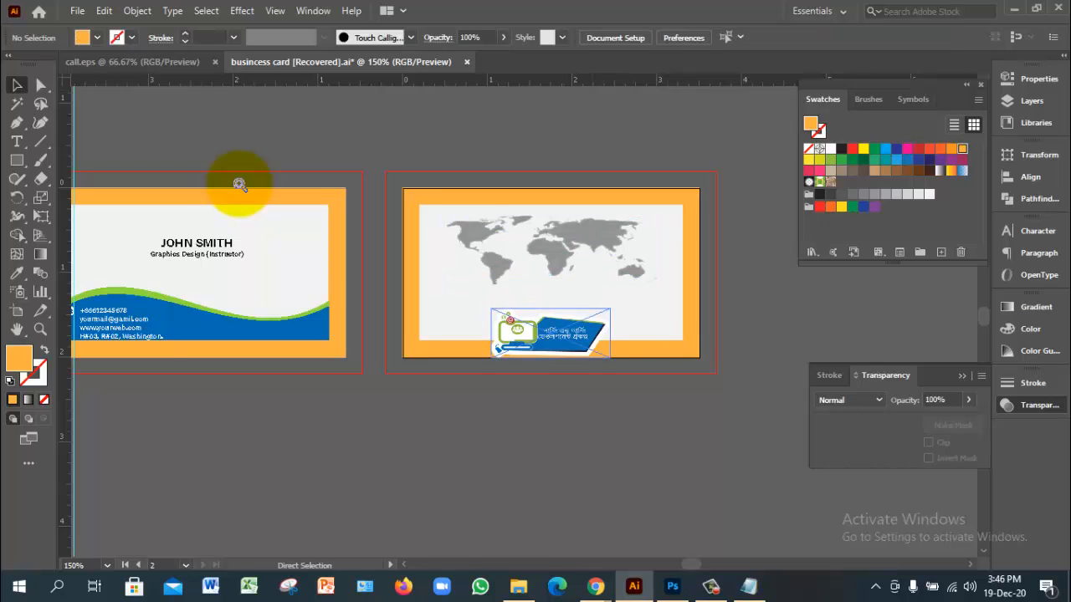
{"action": "left_click", "coordinate": [590, 347], "text": "ctrl"}
{"action": "left_click", "coordinate": [577, 309], "text": "ctrl"}
{"action": "left_click_drag", "start_coordinate": [401, 317], "coordinate": [419, 387]}
{"action": "left_click", "coordinate": [420, 387]}
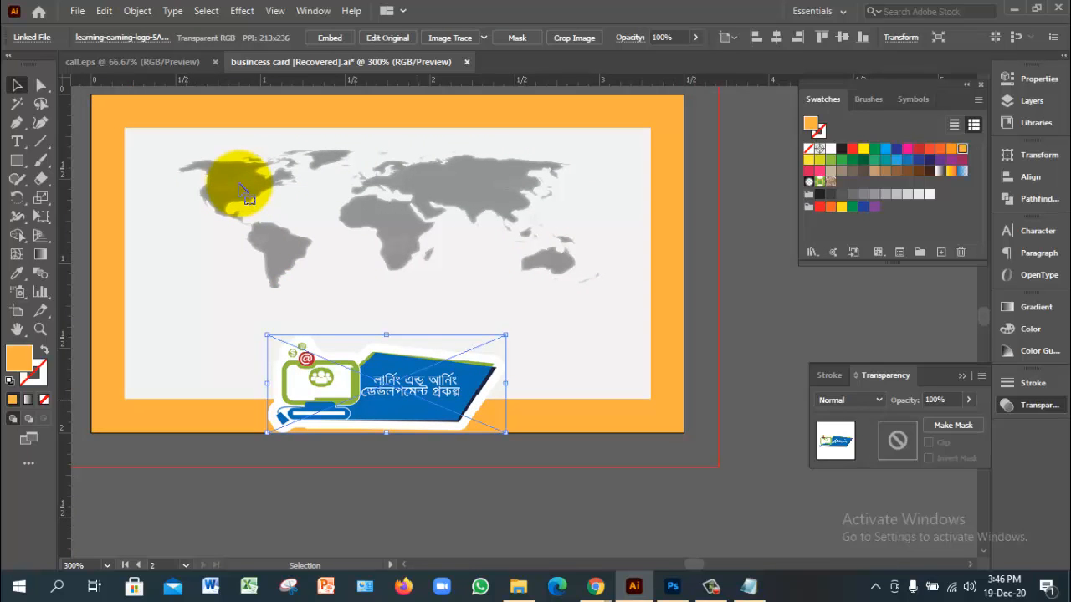
{"action": "left_click", "coordinate": [241, 191], "text": "shift"}
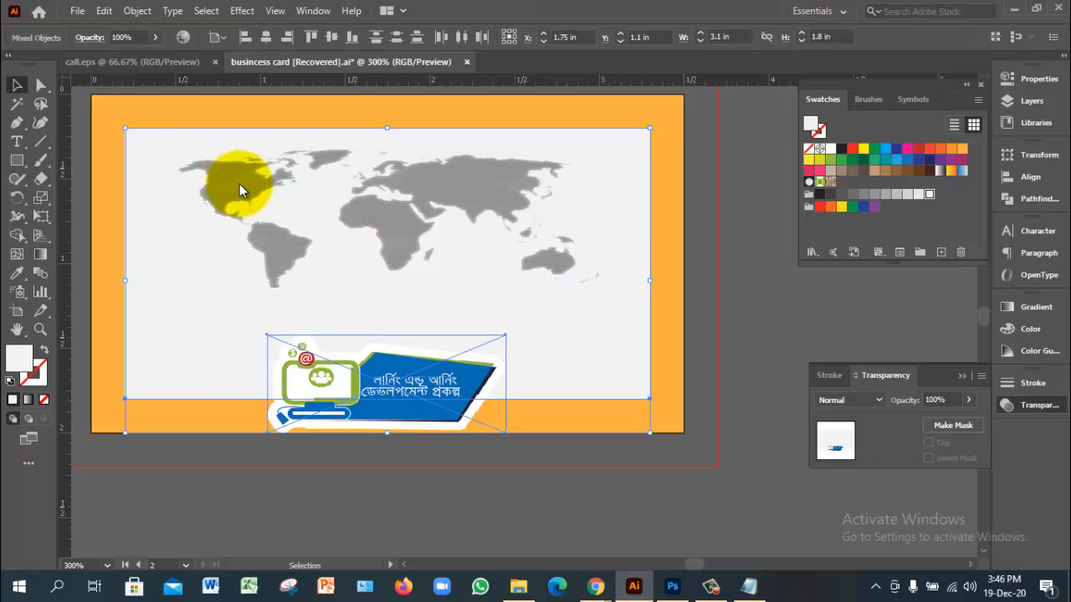
{"action": "left_click", "coordinate": [352, 37]}
{"action": "key", "text": "ctrl+z"}
{"action": "left_click", "coordinate": [468, 501]}
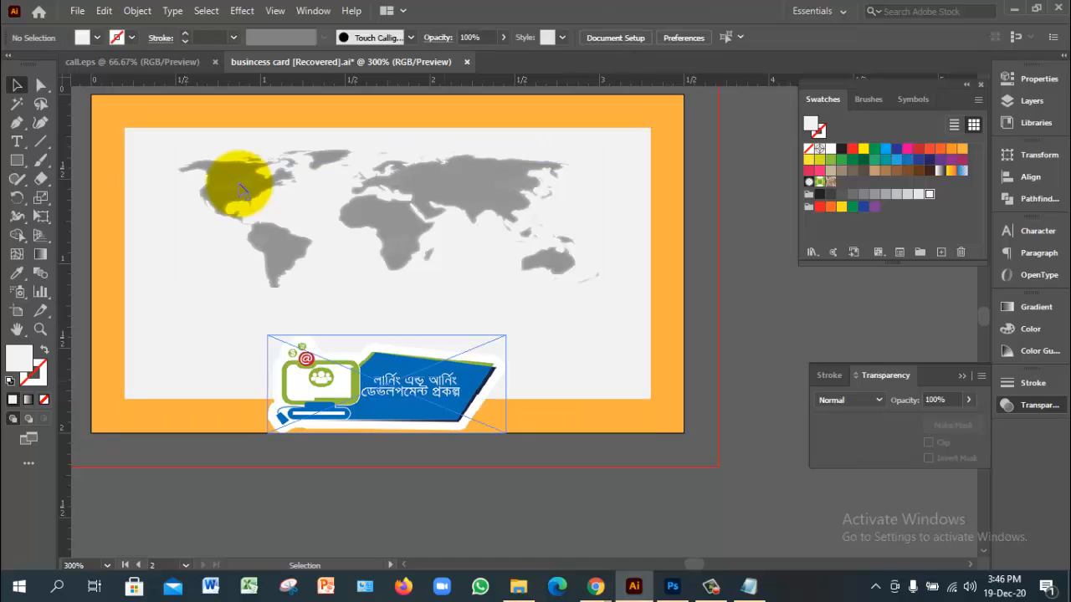
{"action": "left_click_drag", "start_coordinate": [444, 376], "coordinate": [456, 329]}
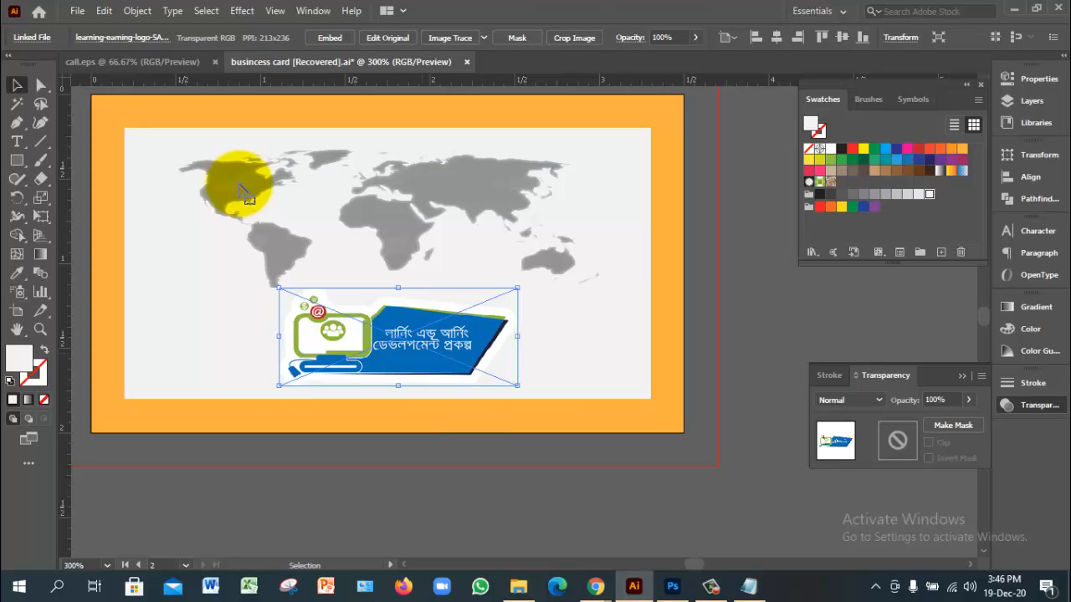
{"action": "key", "text": "Down"}
{"action": "key", "text": "Down"}
{"action": "key", "text": "Down"}
{"action": "key", "text": "Down"}
{"action": "key", "text": "Down"}
{"action": "key", "text": "Down"}
{"action": "key", "text": "Down"}
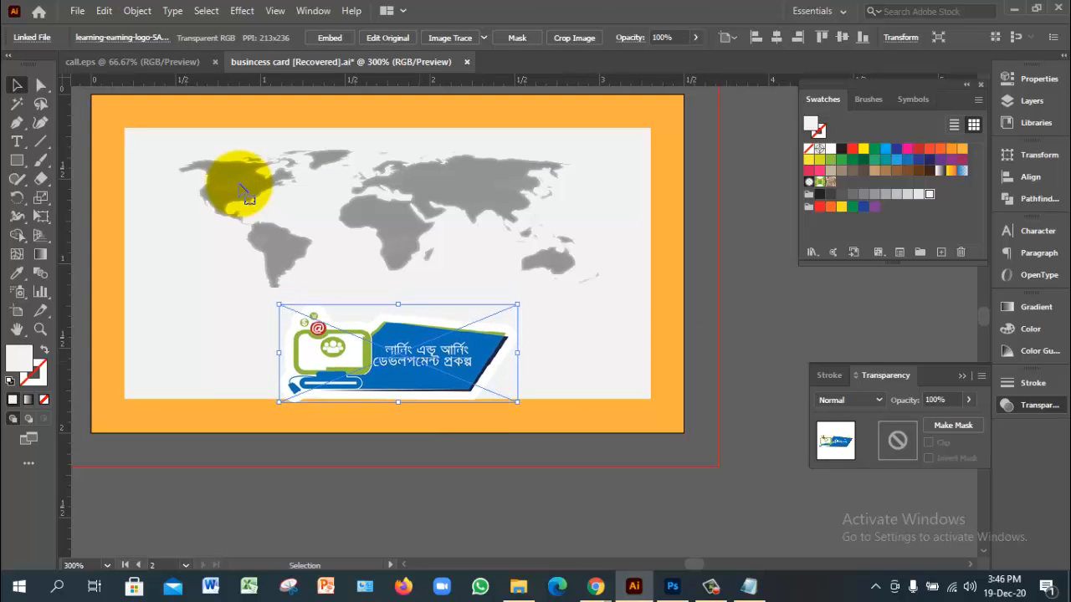
Step: Nudge the logo up slightly, then zoom in to inspect the front card's contact details
{"action": "key", "text": "Up"}
{"action": "key", "text": "Up"}
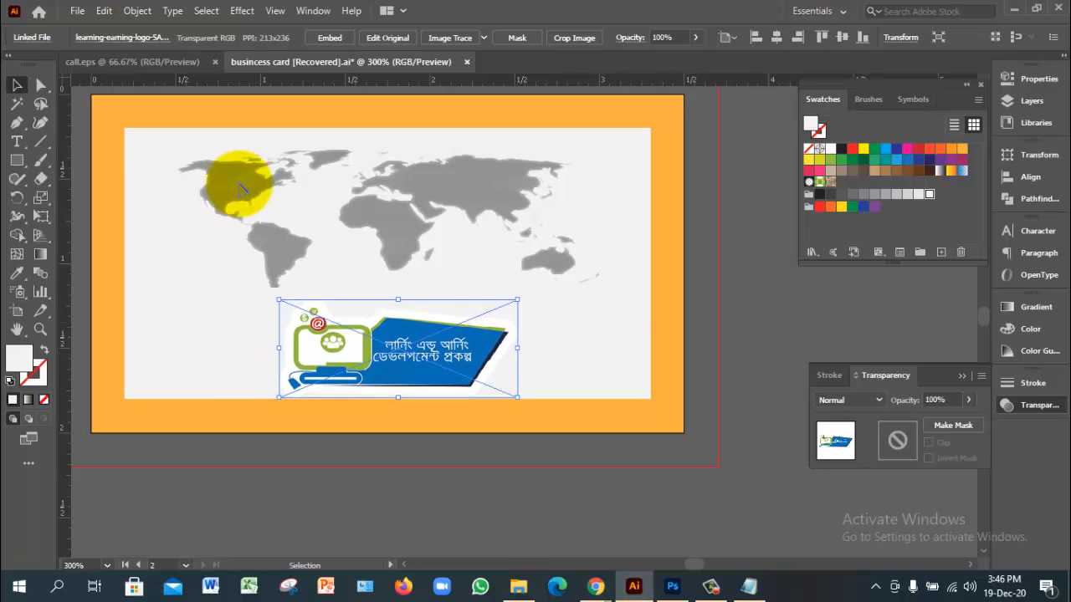
{"action": "key", "text": "ctrl+shift+a"}
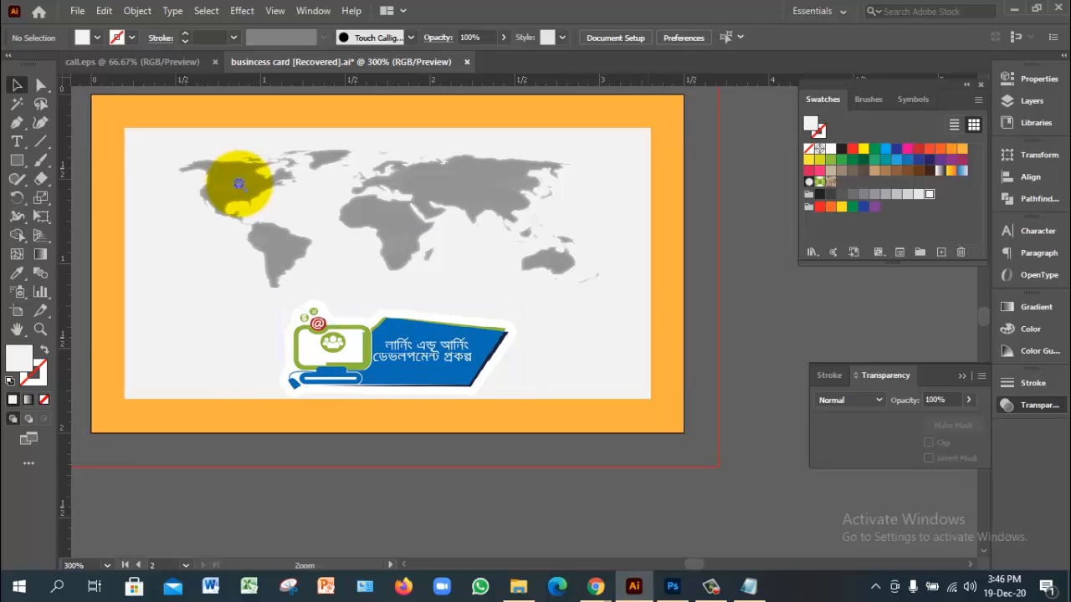
{"action": "key", "text": "ctrl+minus"}
{"action": "key", "text": "ctrl+minus"}
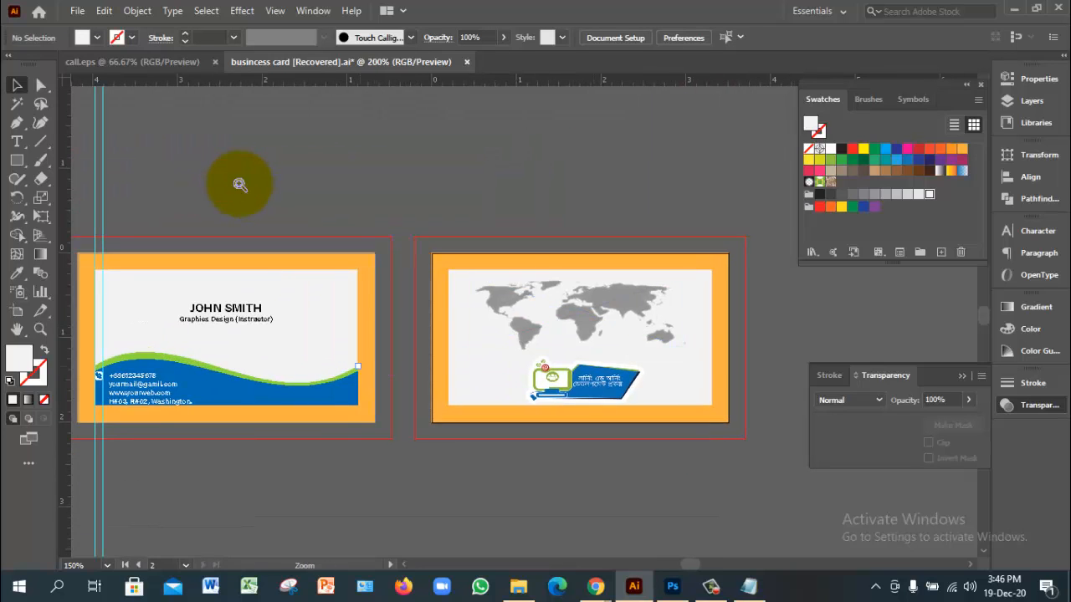
{"action": "left_click", "coordinate": [240, 184], "text": "ctrl"}
{"action": "left_click", "coordinate": [241, 184], "text": "ctrl"}
{"action": "left_click", "coordinate": [240, 184], "text": "ctrl"}
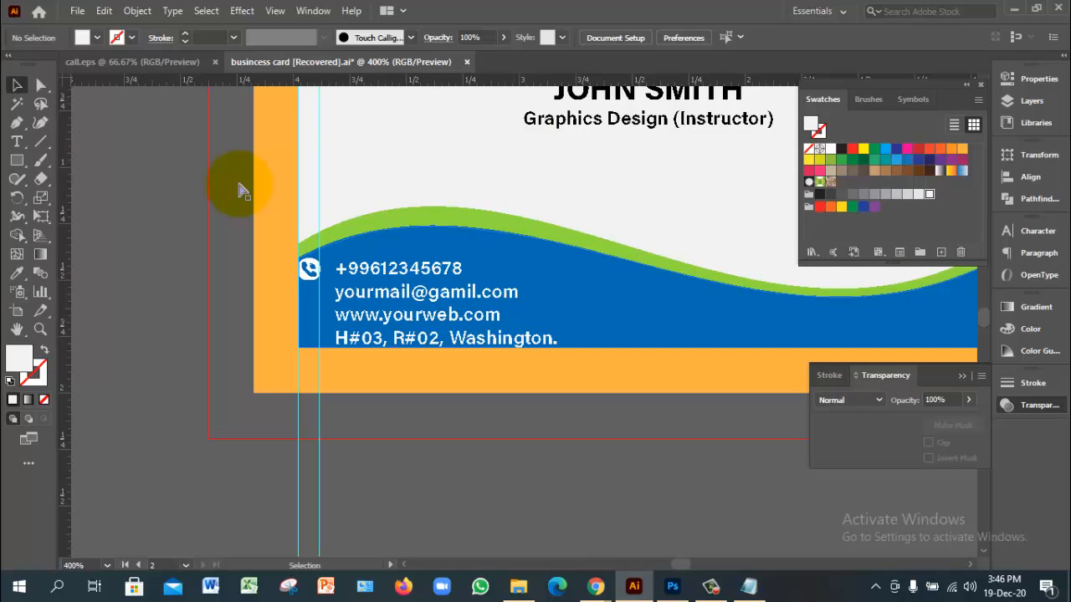
{"action": "left_click", "coordinate": [240, 184], "text": "ctrl+alt"}
{"action": "left_click", "coordinate": [240, 184], "text": "ctrl+alt"}
{"action": "left_click_drag", "start_coordinate": [240, 185], "coordinate": [119, 262]}
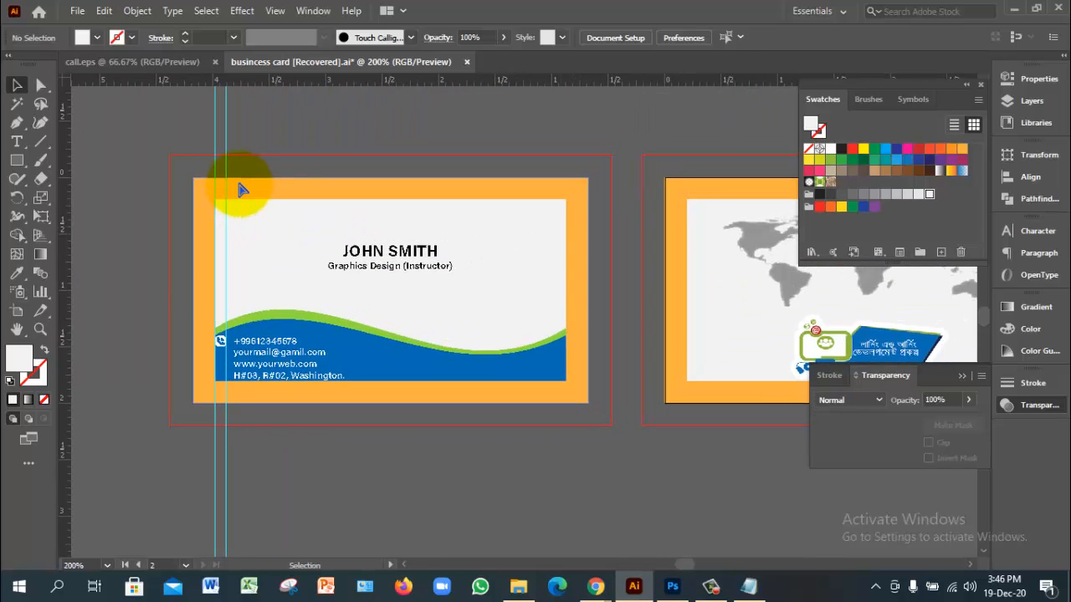
Step: Zoom back out and select the front card's orange background rectangle
{"action": "left_click", "coordinate": [239, 184], "text": "ctrl"}
{"action": "left_click", "coordinate": [240, 184], "text": "ctrl+alt"}
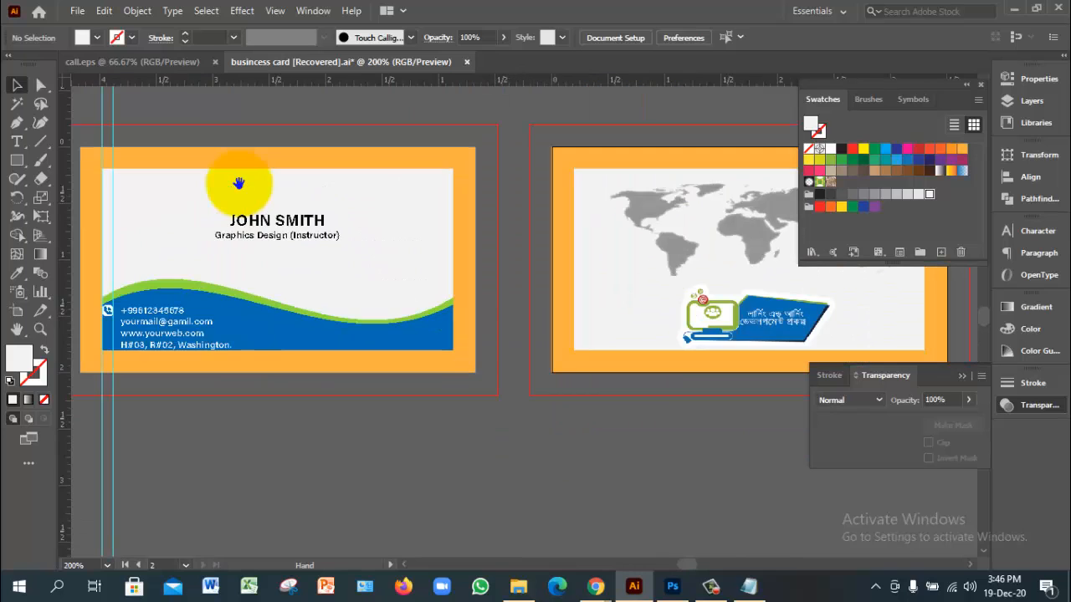
{"action": "left_click", "coordinate": [241, 189]}
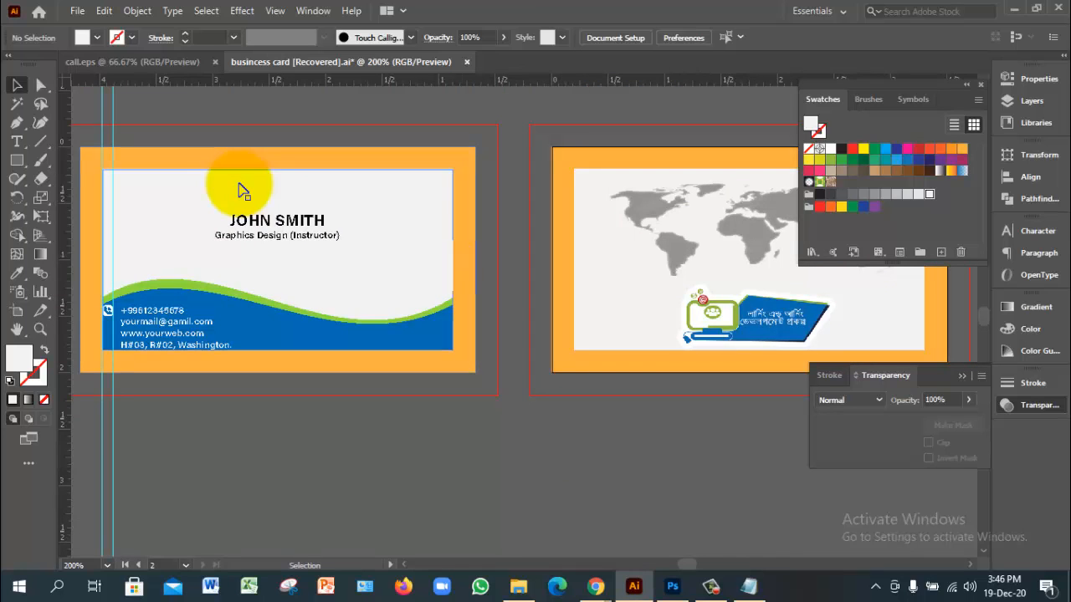
{"action": "left_click", "coordinate": [240, 191]}
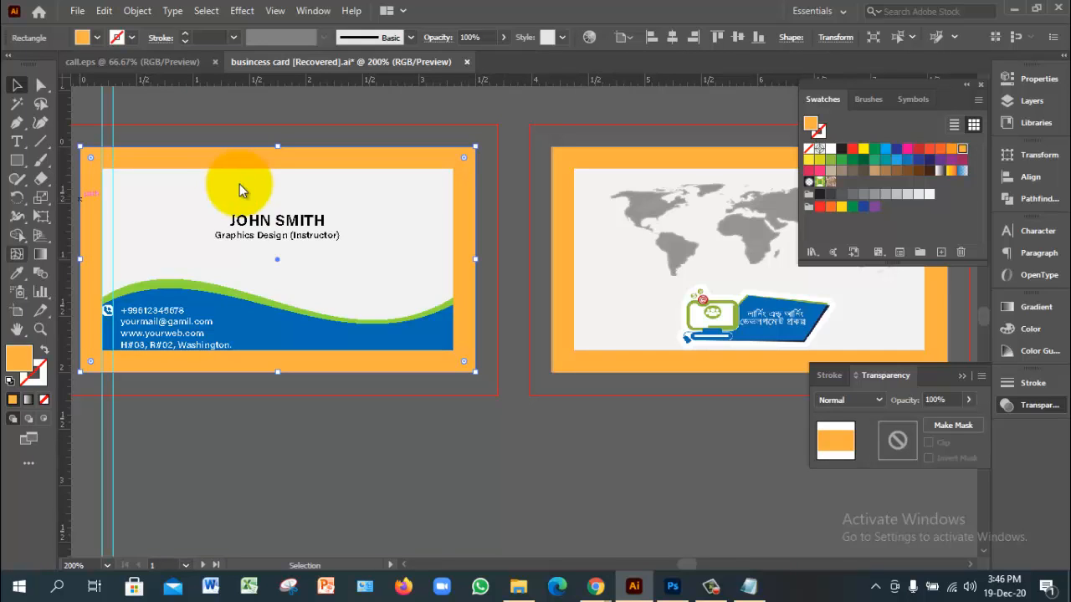
Step: Give the front card's orange border the panel's light grey with the Eyedropper
{"action": "key", "text": "i"}
{"action": "left_click", "coordinate": [244, 178]}
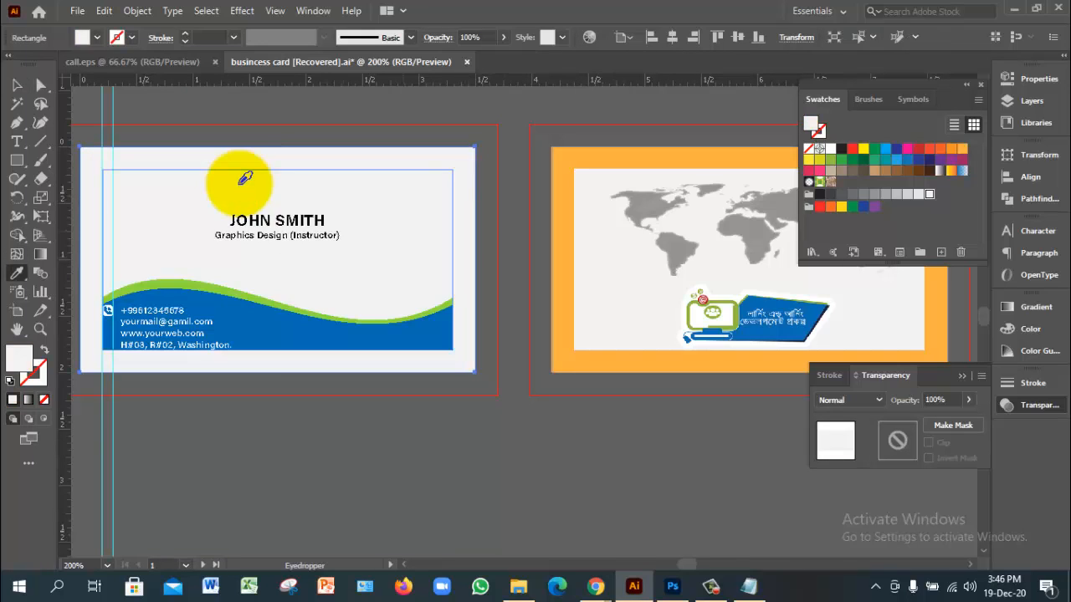
{"action": "key", "text": "v"}
Step: Recolour the back card's orange border light grey and delete the two vertical guides
{"action": "key", "text": "ctrl+alt+2"}
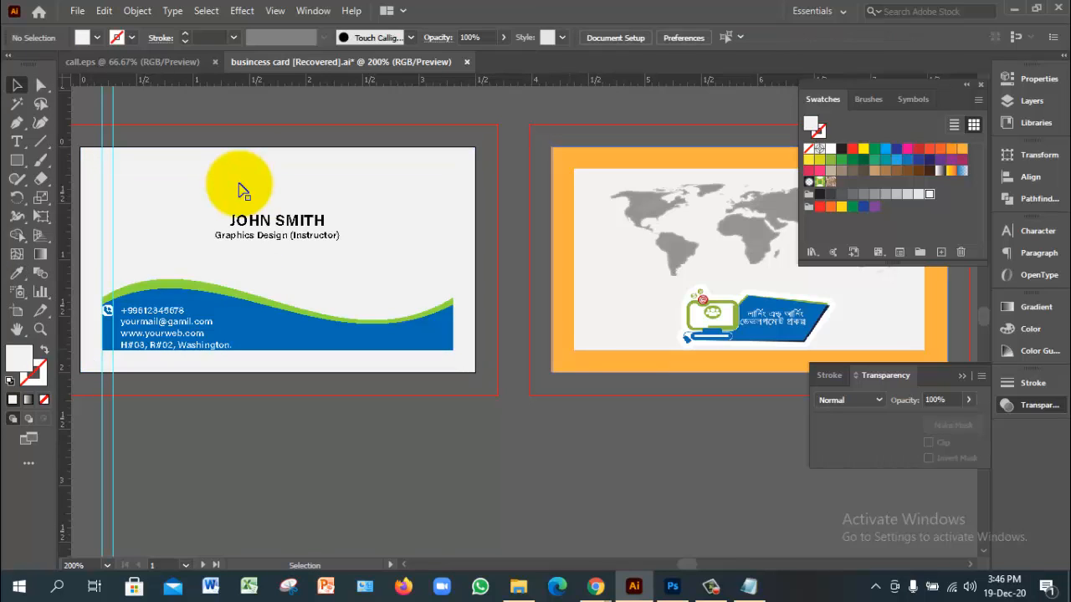
{"action": "key", "text": "i"}
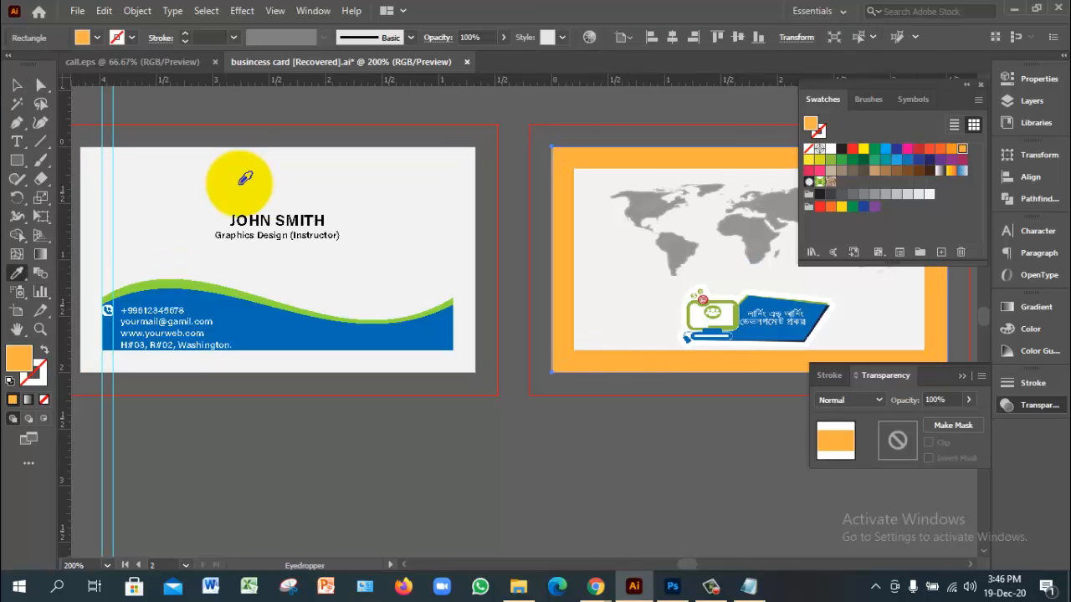
{"action": "left_click", "coordinate": [242, 181]}
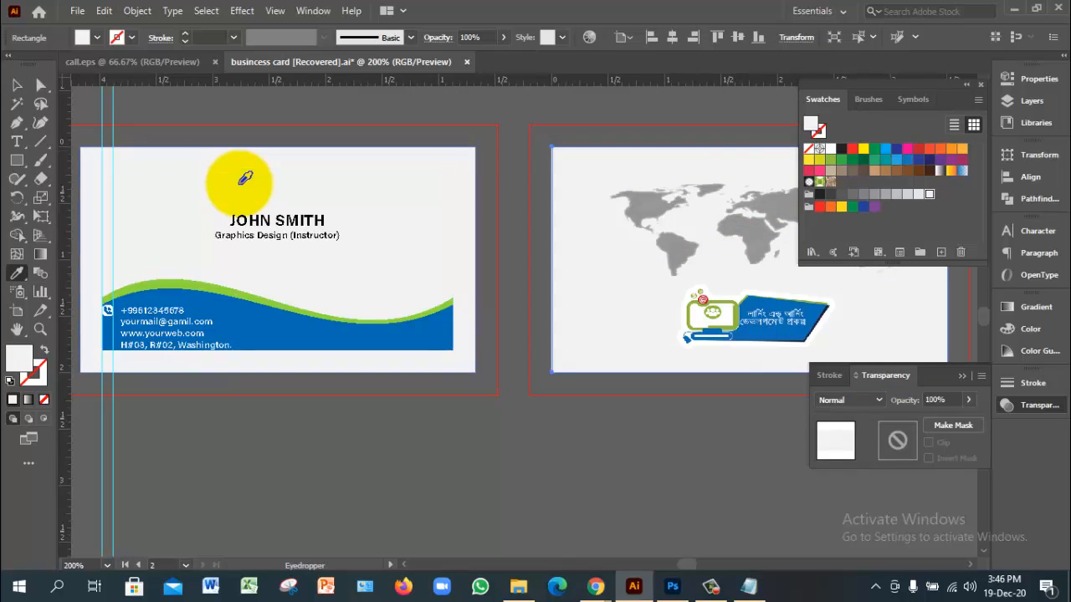
{"action": "key", "text": "v"}
{"action": "key", "text": "ctrl+shift+a"}
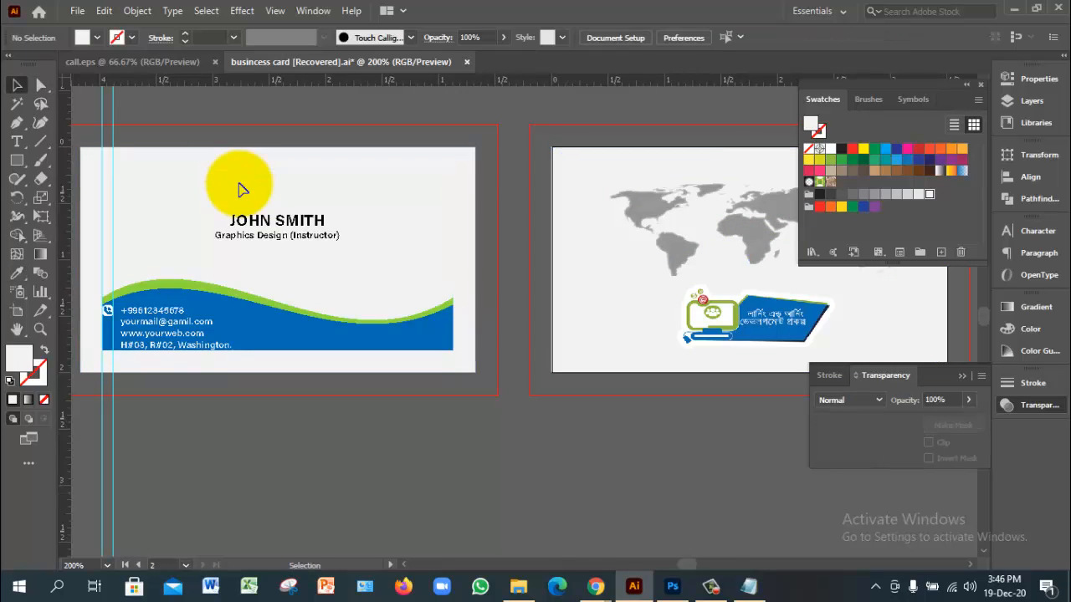
{"action": "key", "text": "ctrl+alt+2"}
{"action": "key", "text": "Delete"}
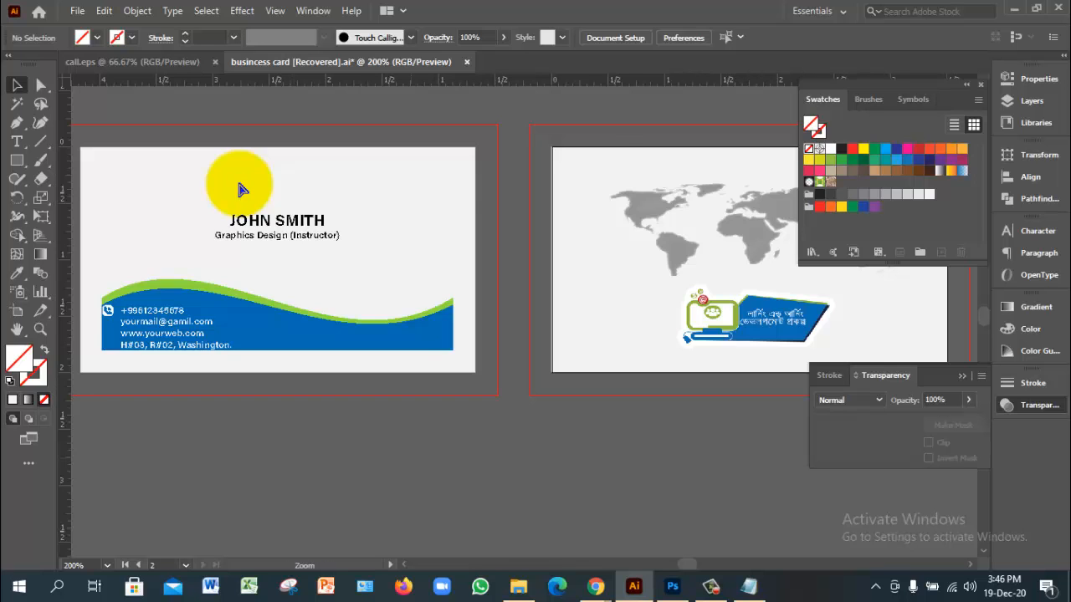
Step: Zoom in and select the front card's light grey background rectangle
{"action": "key", "text": "ctrl+minus"}
{"action": "left_click", "coordinate": [240, 184], "text": "ctrl"}
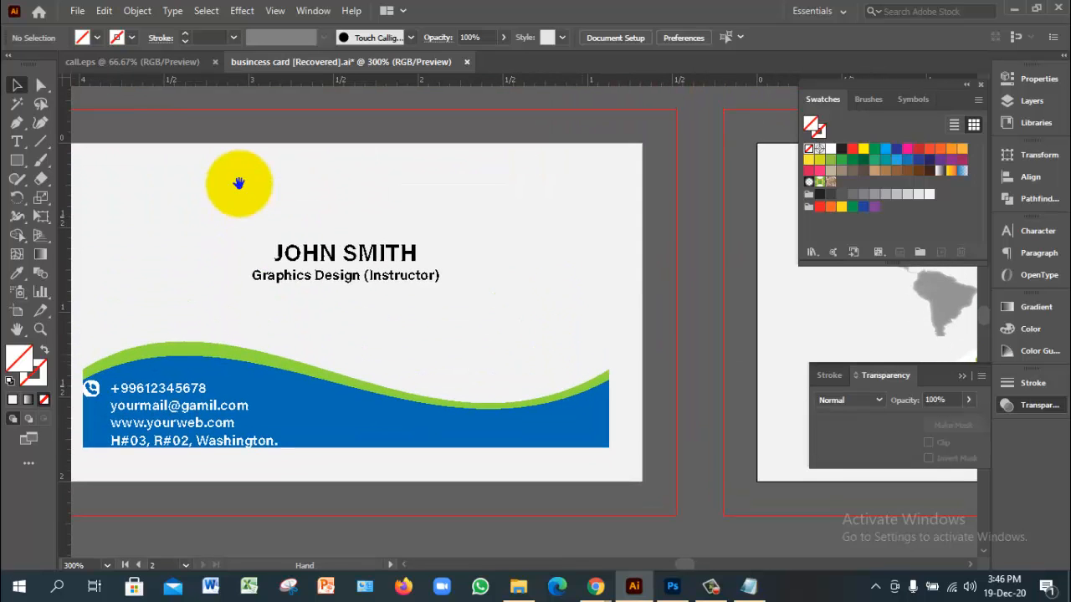
{"action": "left_click", "coordinate": [240, 189]}
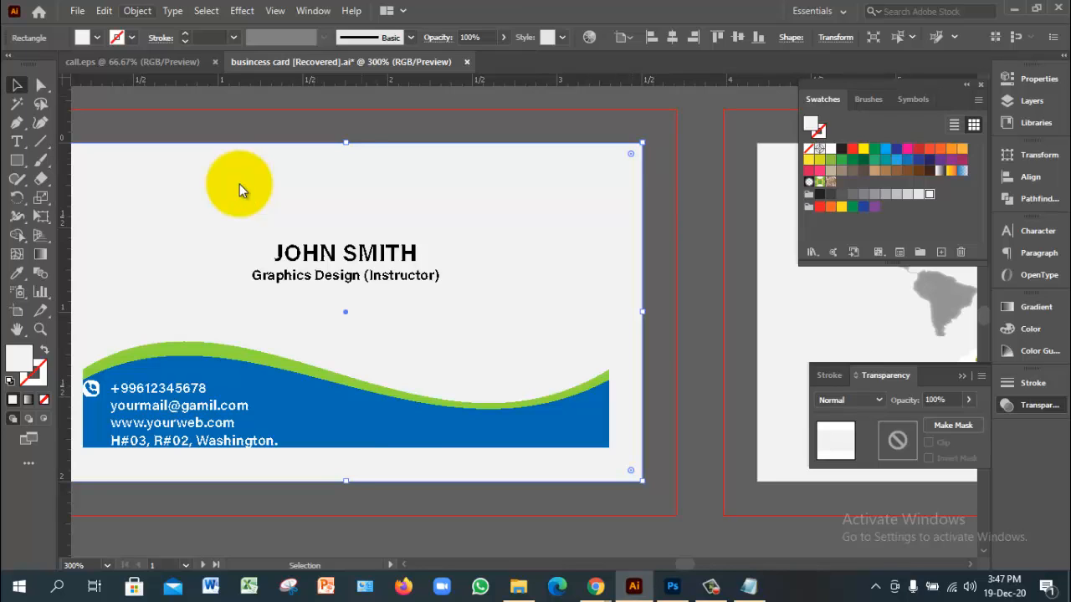
Step: Apply a 0.2 in Offset Path to create a larger surrounding rectangle
{"action": "key", "text": "alt+o"}
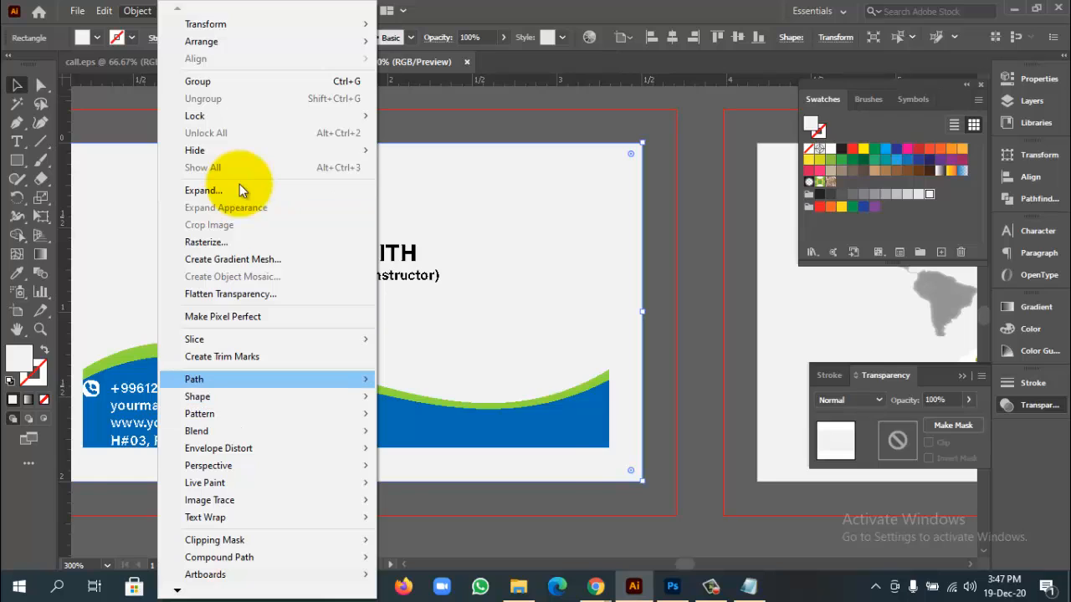
{"action": "key", "text": "Right"}
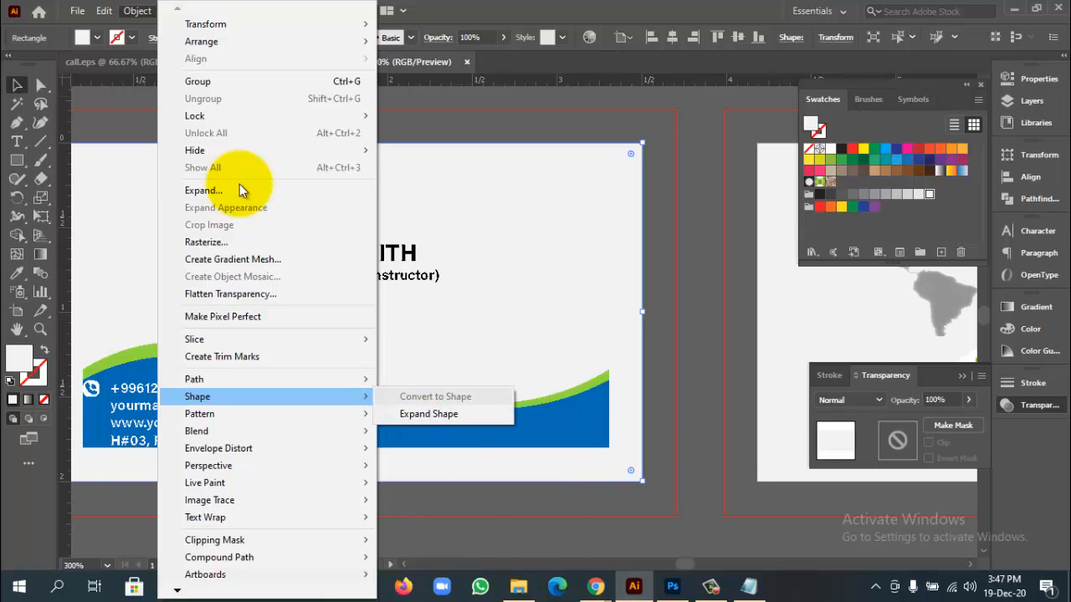
{"action": "key", "text": "Left"}
{"action": "key", "text": "Up"}
{"action": "key", "text": "Right"}
{"action": "key", "text": "Down"}
{"action": "key", "text": "Down"}
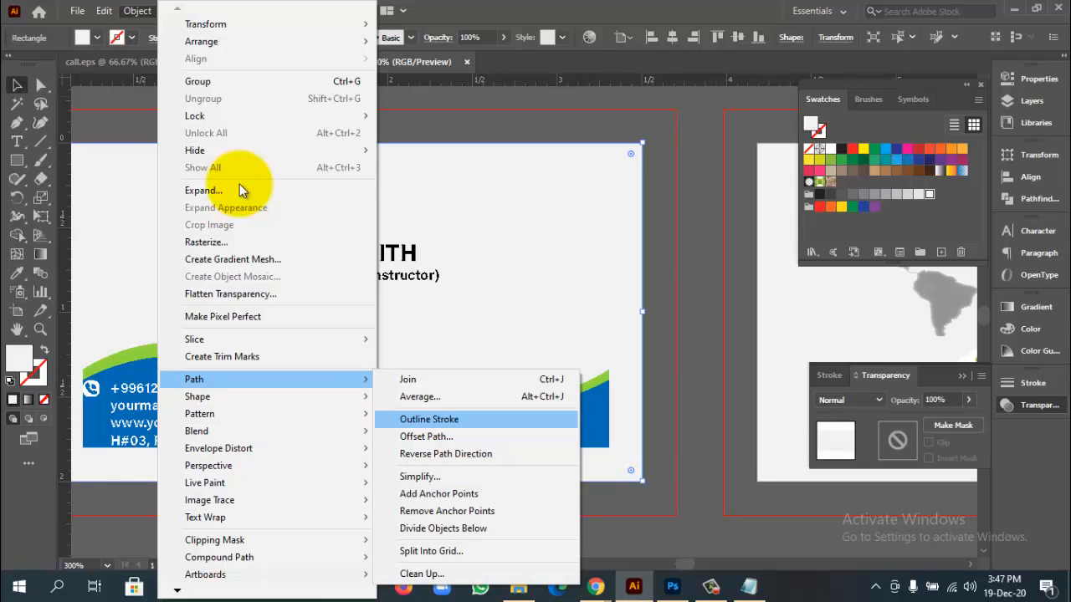
{"action": "key", "text": "Down"}
{"action": "key", "text": "Return"}
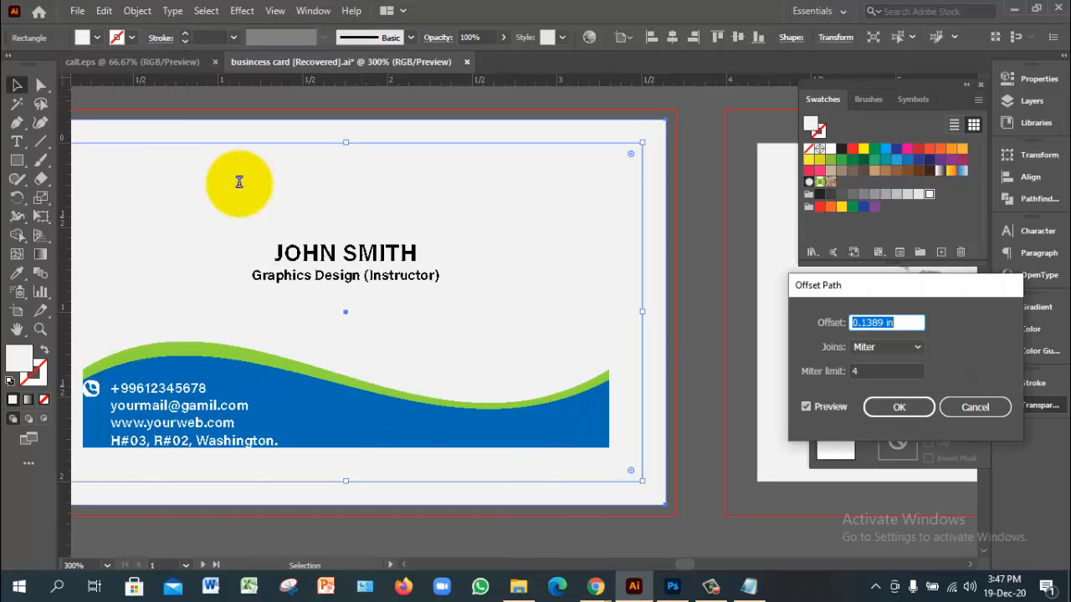
{"action": "type", "text": "0.2"}
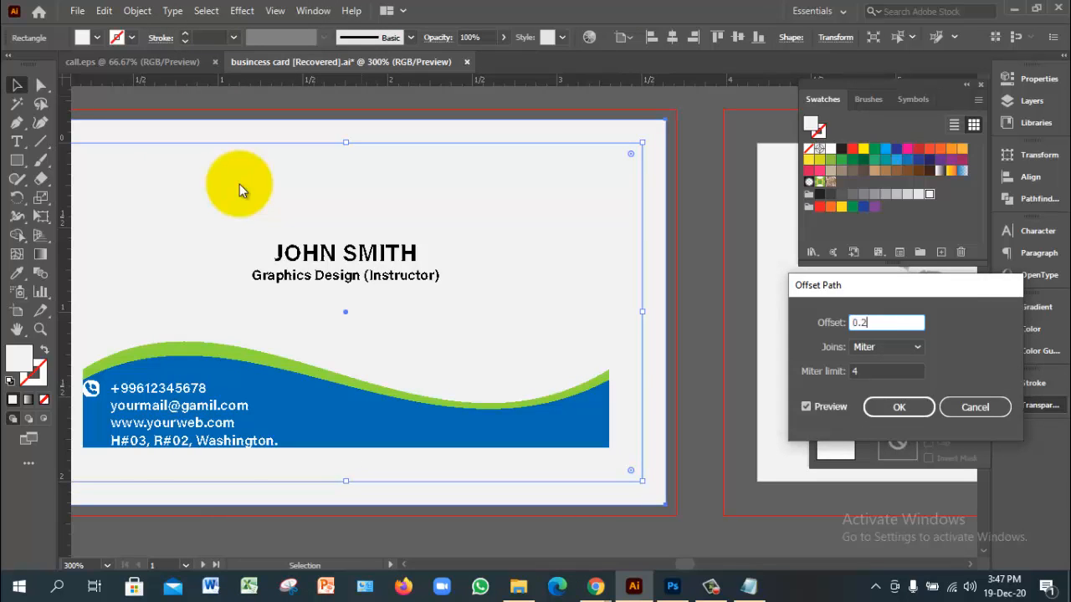
{"action": "key", "text": "alt+p"}
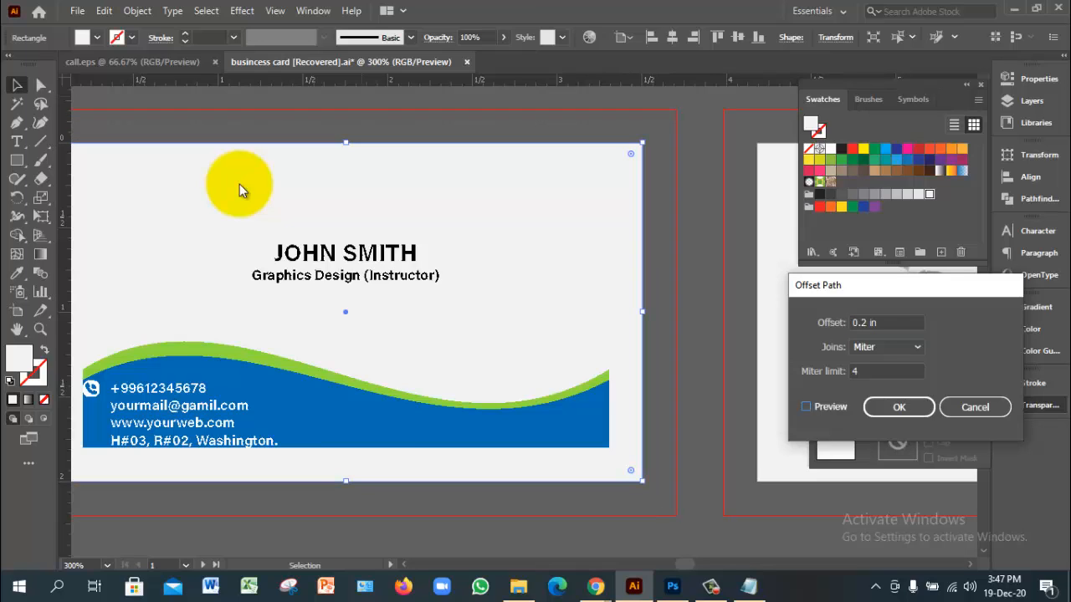
{"action": "key", "text": "alt+p"}
{"action": "key", "text": "Return"}
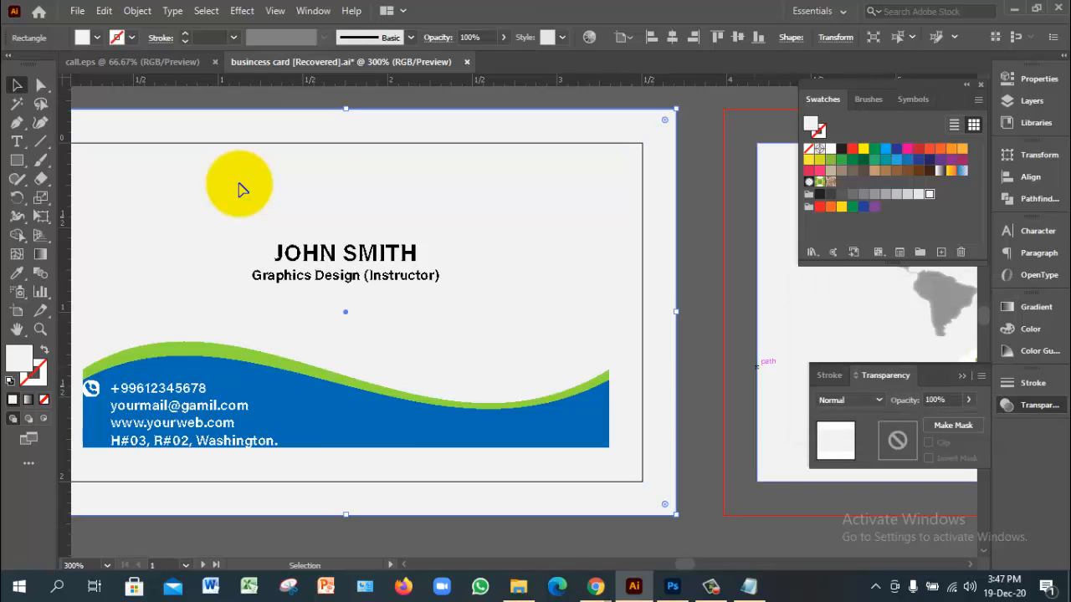
{"action": "key", "text": "ctrl+shift+a"}
{"action": "key", "text": "ctrl+minus"}
{"action": "key", "text": "ctrl+minus"}
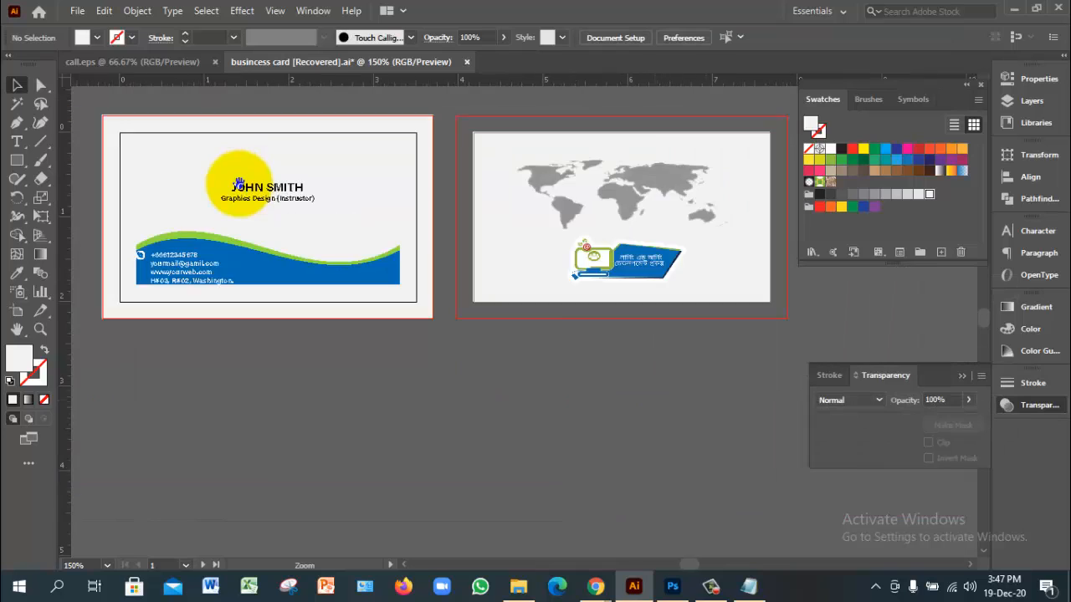
{"action": "key", "text": "ctrl+plus"}
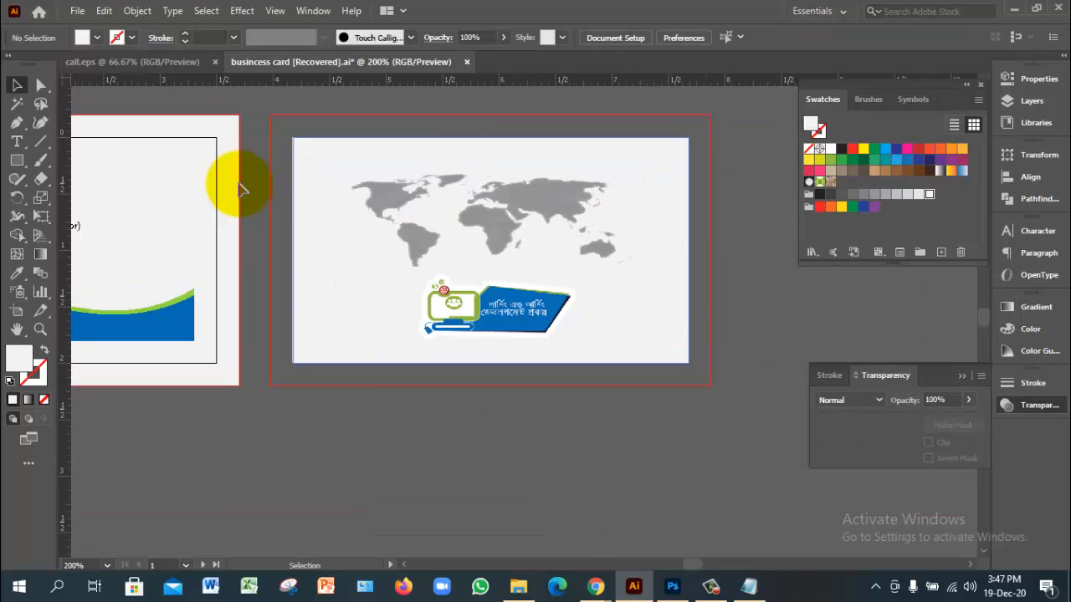
Step: Offset the back card's outer background rectangle by 0.2 in with Offset Path
{"action": "left_click", "coordinate": [239, 184]}
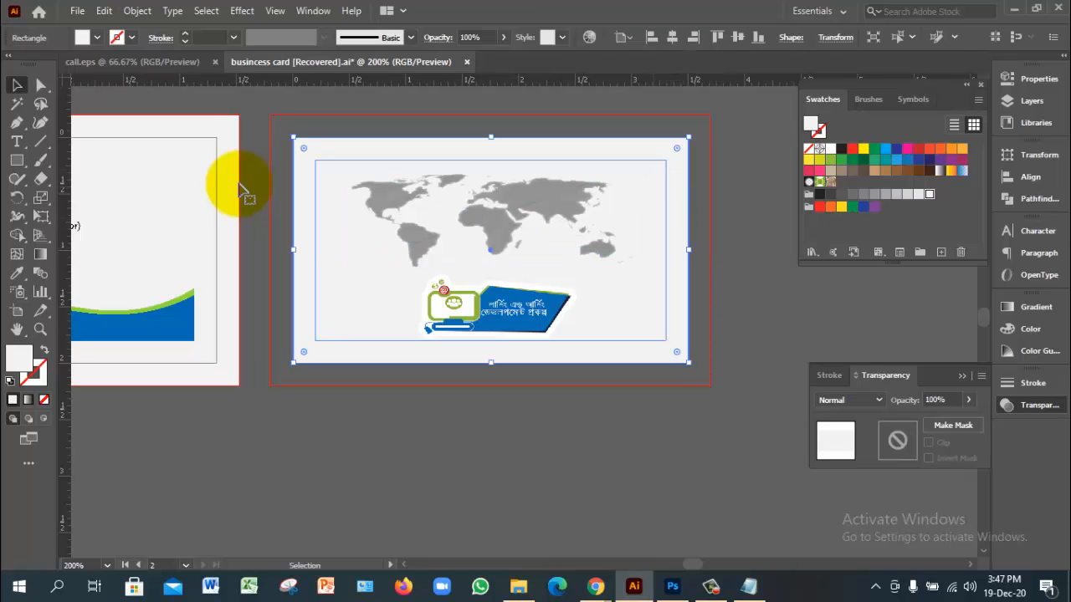
{"action": "left_click", "coordinate": [651, 193]}
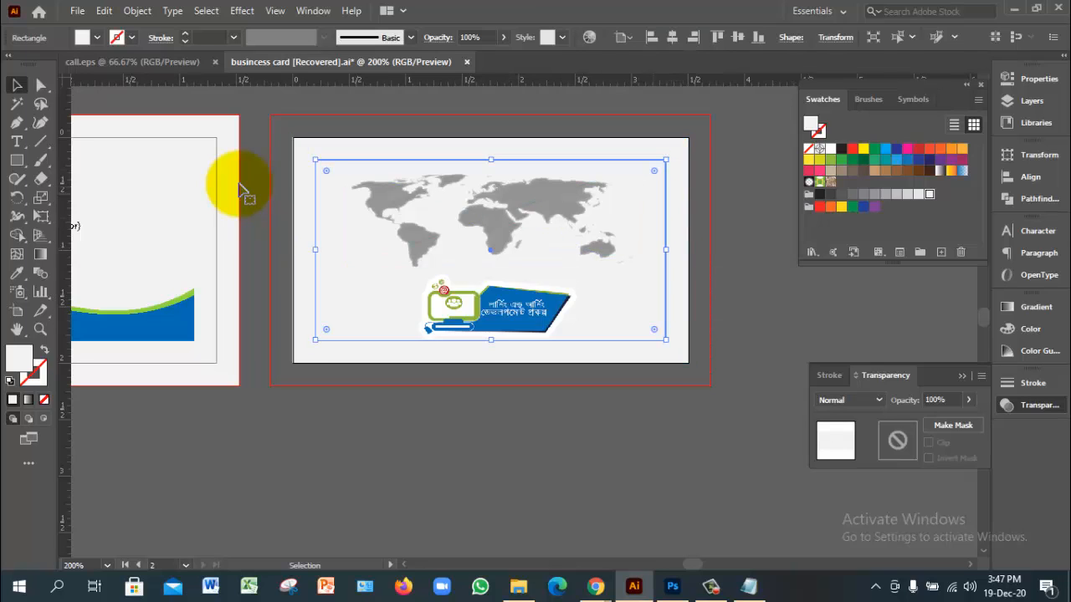
{"action": "left_click", "coordinate": [688, 219]}
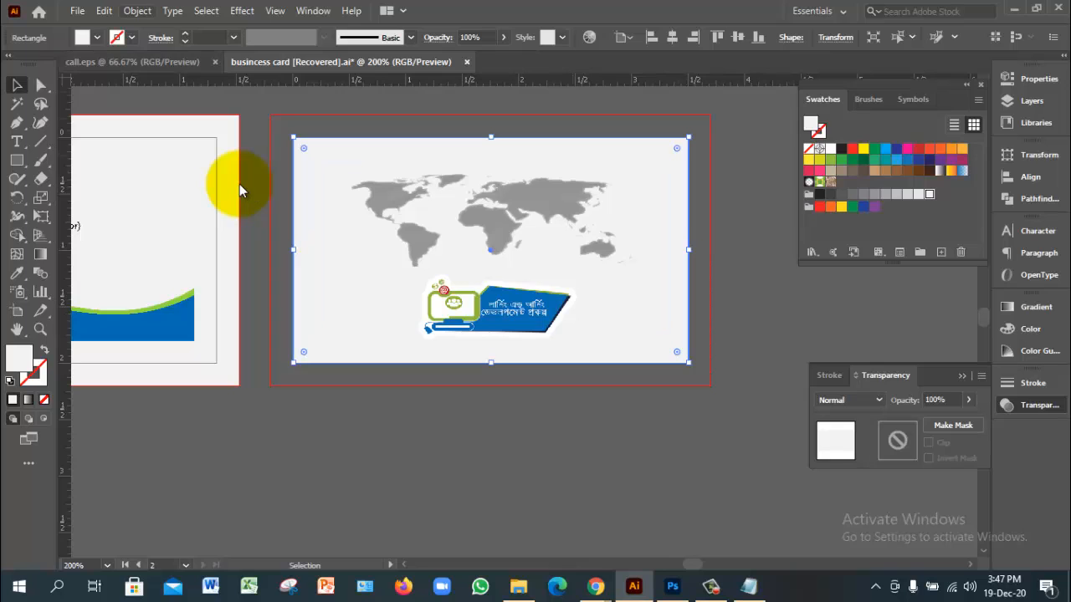
{"action": "left_click", "coordinate": [137, 11]}
{"action": "mouse_move", "coordinate": [251, 380]}
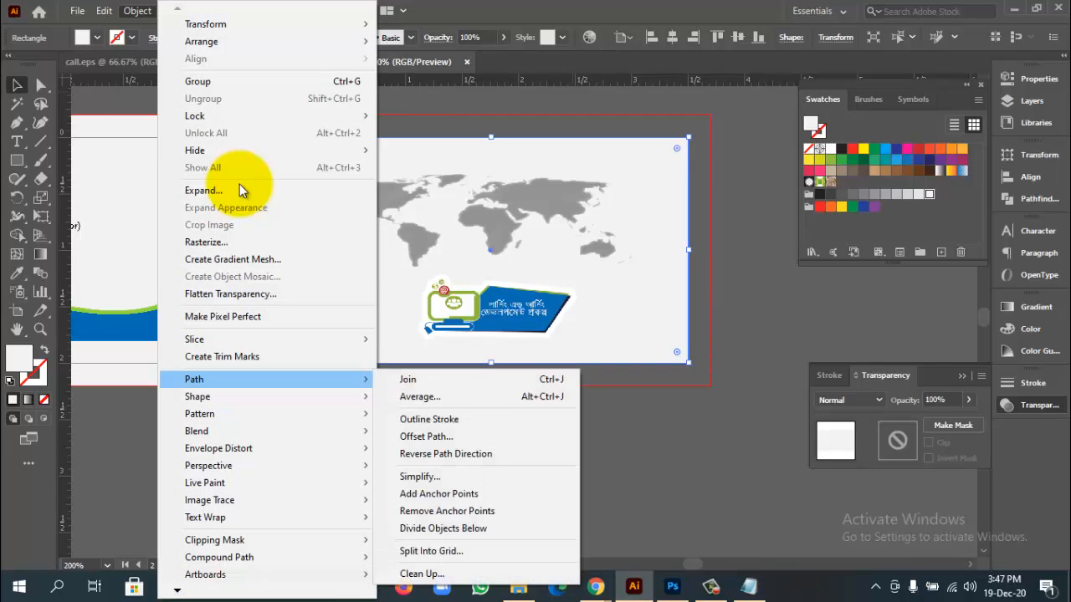
{"action": "left_click", "coordinate": [426, 435]}
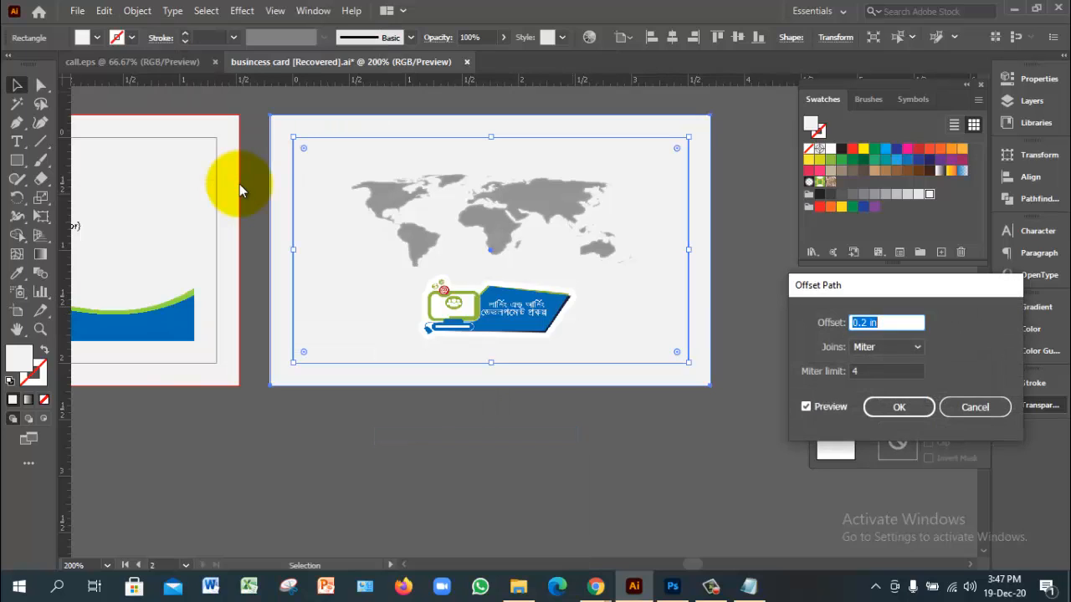
{"action": "double_click", "coordinate": [806, 406]}
{"action": "left_click", "coordinate": [899, 407]}
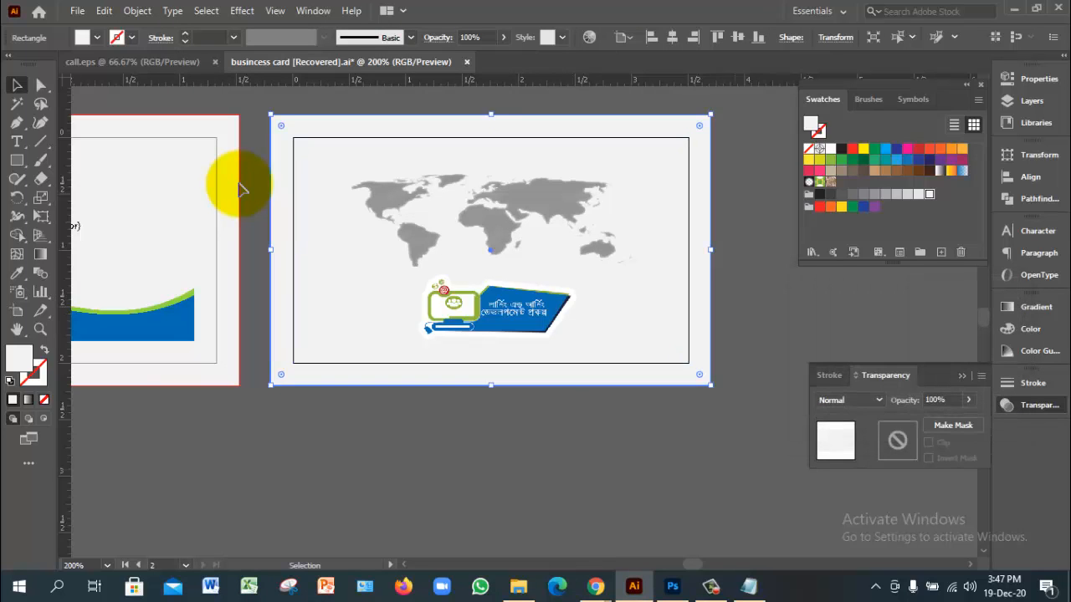
Step: Zoom in on the back card's edge to check the stacked bleed and card-size rectangles
{"action": "left_click", "coordinate": [753, 443]}
{"action": "left_click", "coordinate": [239, 183], "text": "ctrl+alt"}
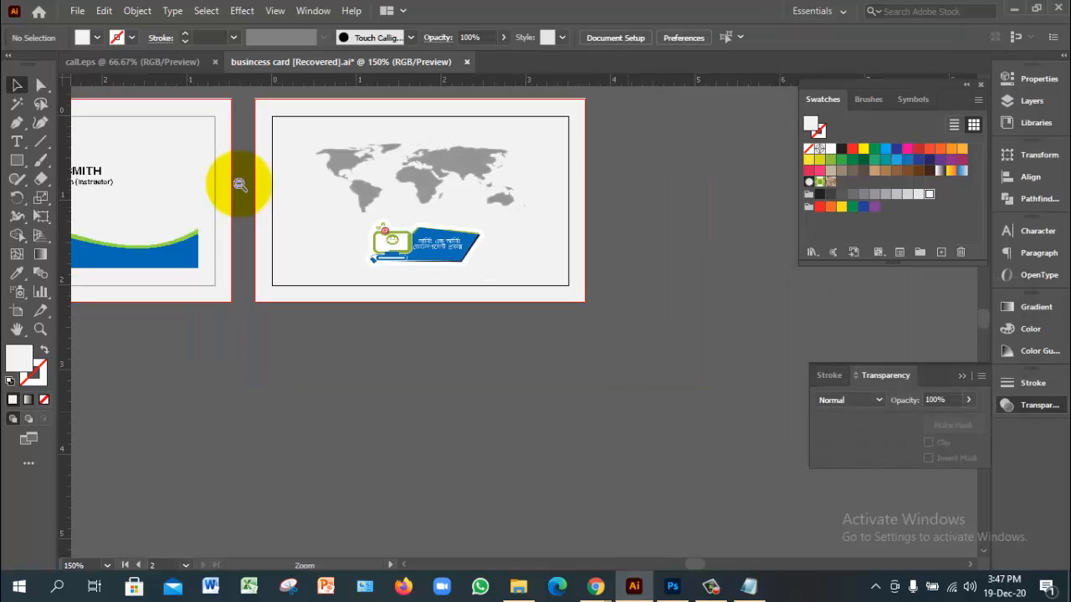
{"action": "left_click", "coordinate": [240, 183], "text": "ctrl+alt"}
{"action": "left_click", "coordinate": [239, 183], "text": "ctrl"}
{"action": "left_click", "coordinate": [239, 183], "text": "ctrl"}
{"action": "left_click", "coordinate": [239, 183], "text": "ctrl+alt"}
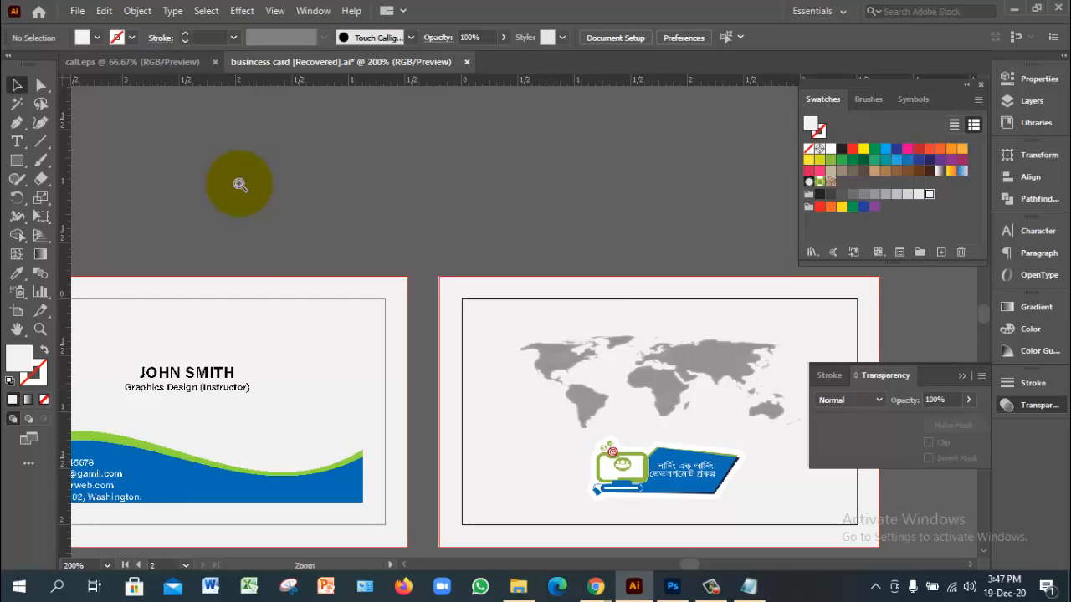
{"action": "left_click", "coordinate": [239, 184], "text": "ctrl"}
{"action": "left_click", "coordinate": [240, 184], "text": "ctrl"}
{"action": "left_click", "coordinate": [453, 276]}
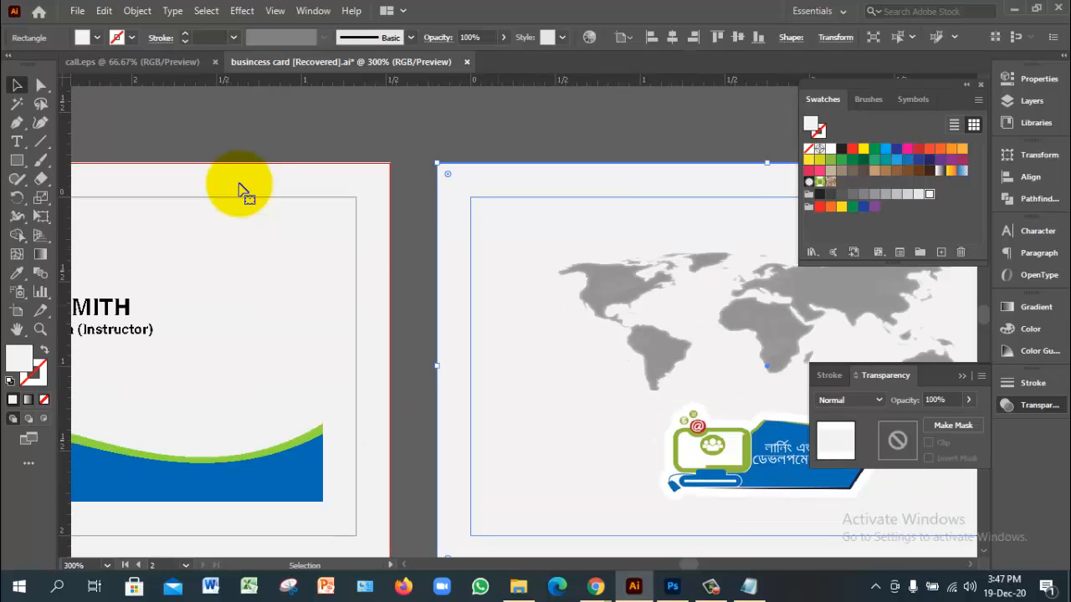
{"action": "left_click", "coordinate": [502, 276]}
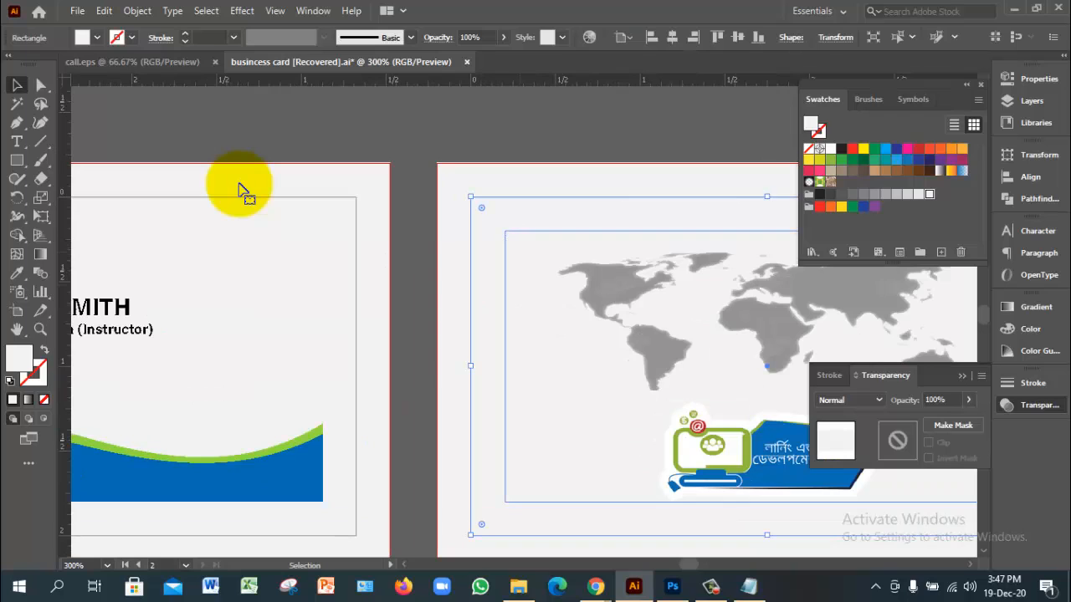
{"action": "left_click", "coordinate": [504, 276]}
{"action": "left_click", "coordinate": [470, 276]}
{"action": "left_click", "coordinate": [504, 276]}
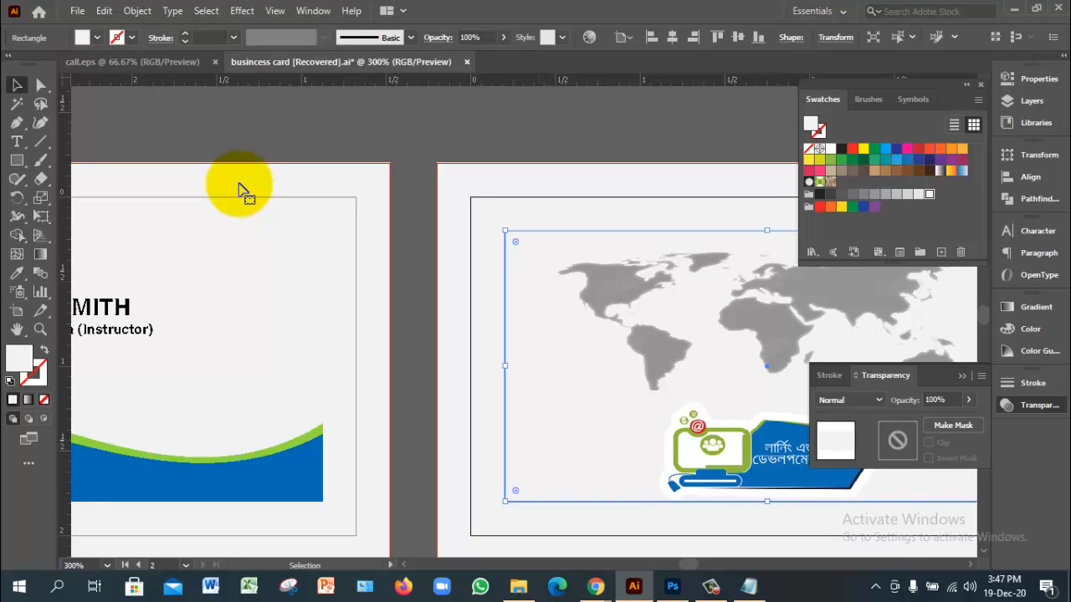
{"action": "key", "text": "ctrl+z"}
{"action": "key", "text": "ctrl+z"}
{"action": "key", "text": "ctrl+z"}
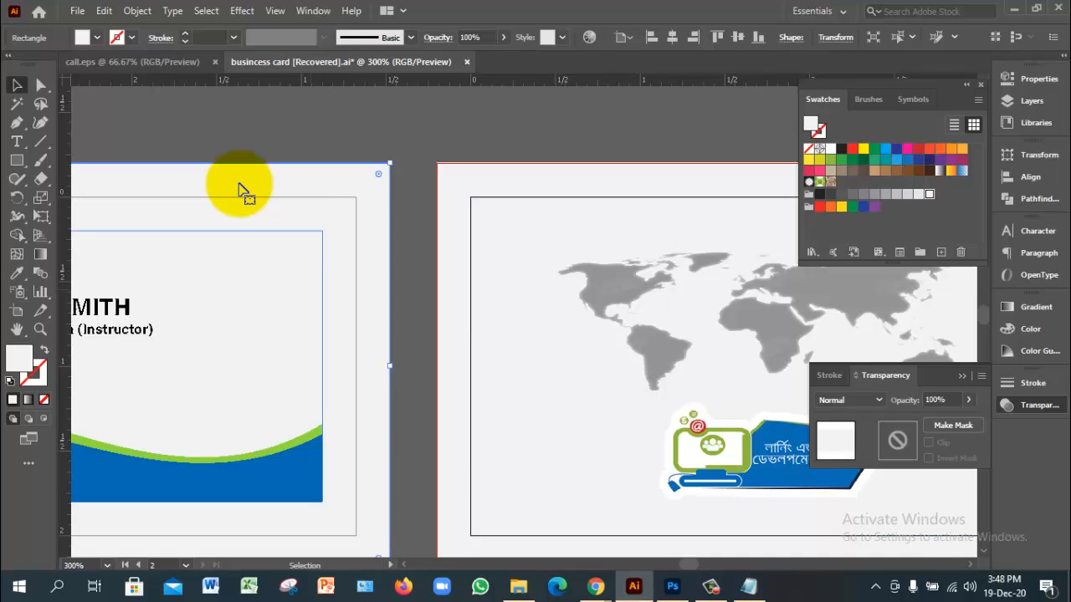
{"action": "key", "text": "ctrl+z"}
{"action": "key", "text": "ctrl+z"}
{"action": "key", "text": "ctrl+z"}
{"action": "key", "text": "ctrl+minus"}
{"action": "key", "text": "ctrl+minus"}
{"action": "key", "text": "ctrl+minus"}
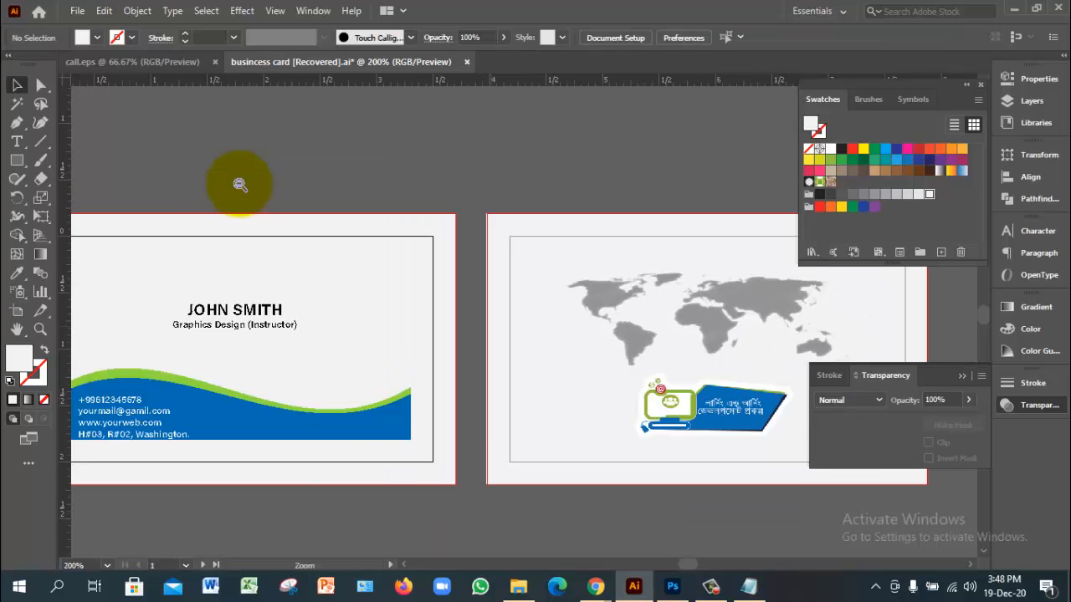
{"action": "key", "text": "ctrl+plus"}
{"action": "key", "text": "ctrl+plus"}
{"action": "left_click_drag", "start_coordinate": [177, 226], "coordinate": [205, 166]}
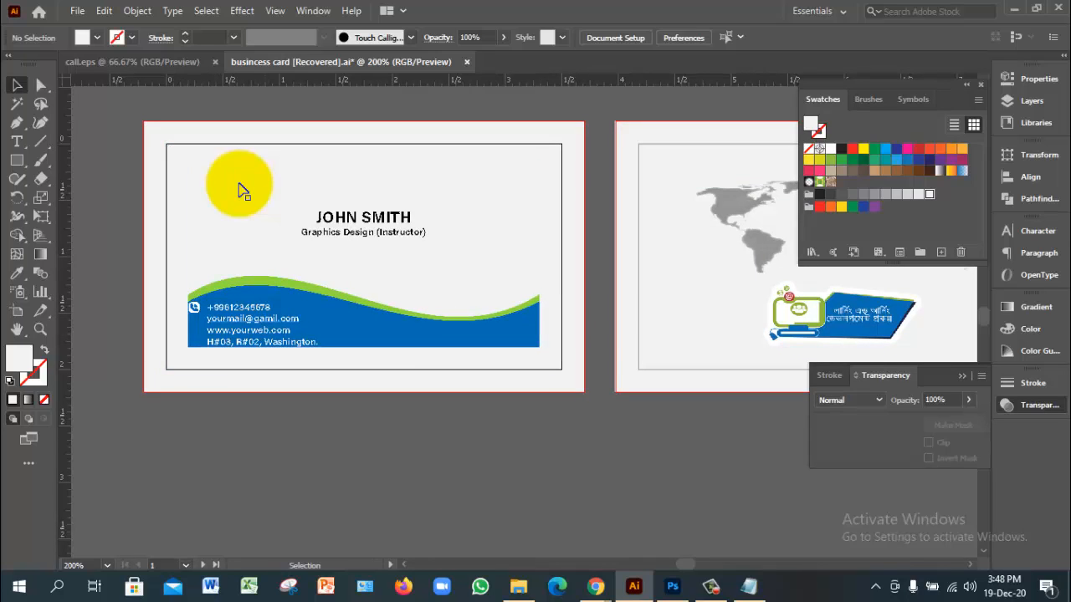
{"action": "key", "text": "z"}
{"action": "left_click", "coordinate": [239, 184]}
{"action": "left_click", "coordinate": [239, 184]}
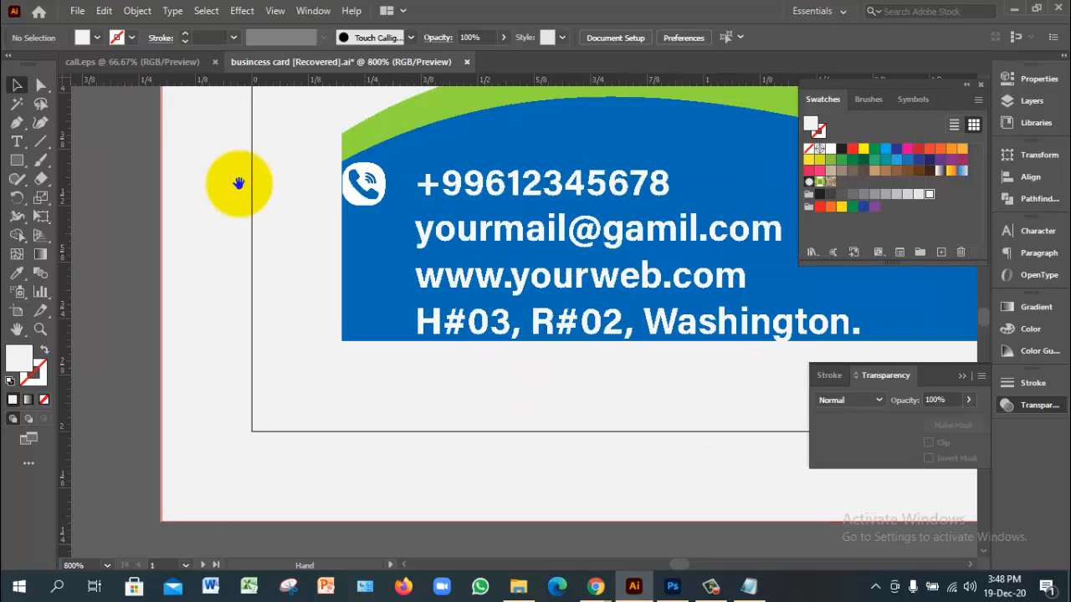
{"action": "left_click", "coordinate": [240, 184]}
{"action": "key", "text": "v"}
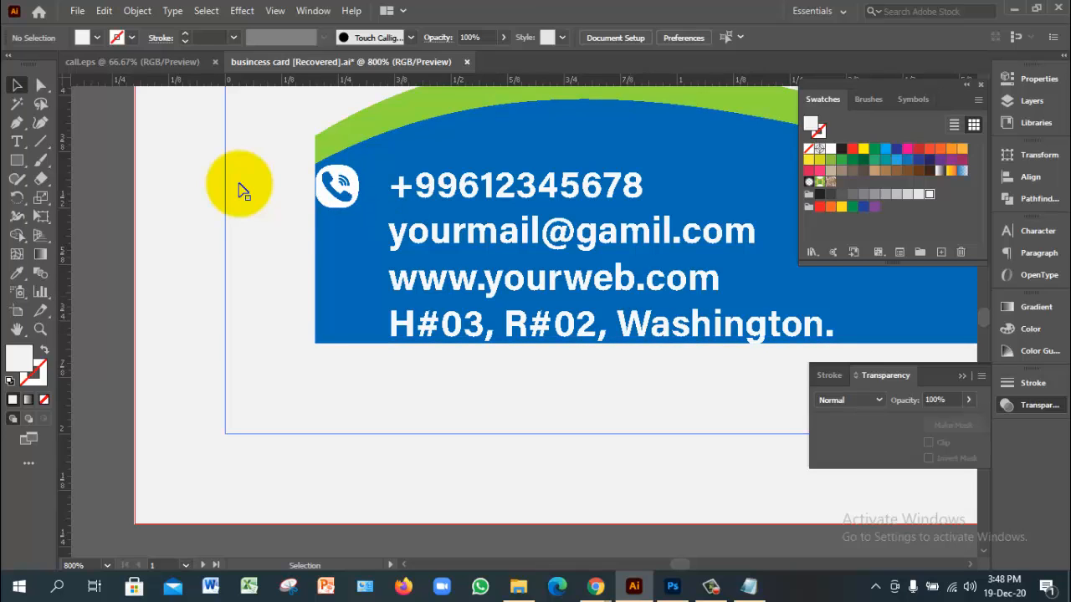
{"action": "left_click", "coordinate": [240, 185], "text": "ctrl+alt"}
{"action": "left_click_drag", "start_coordinate": [239, 185], "coordinate": [183, 208]}
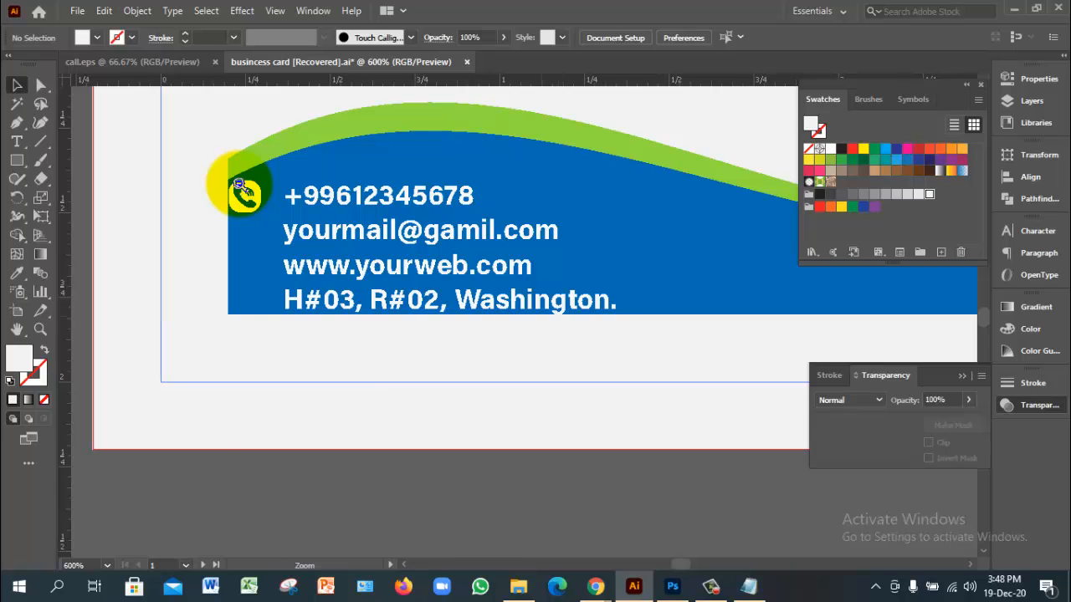
{"action": "key", "text": "ctrl+minus"}
{"action": "key", "text": "ctrl+minus"}
{"action": "scroll", "coordinate": [239, 184], "scroll_direction": "right", "scroll_amount": 10}
{"action": "scroll", "coordinate": [239, 184], "scroll_direction": "up", "scroll_amount": 2}
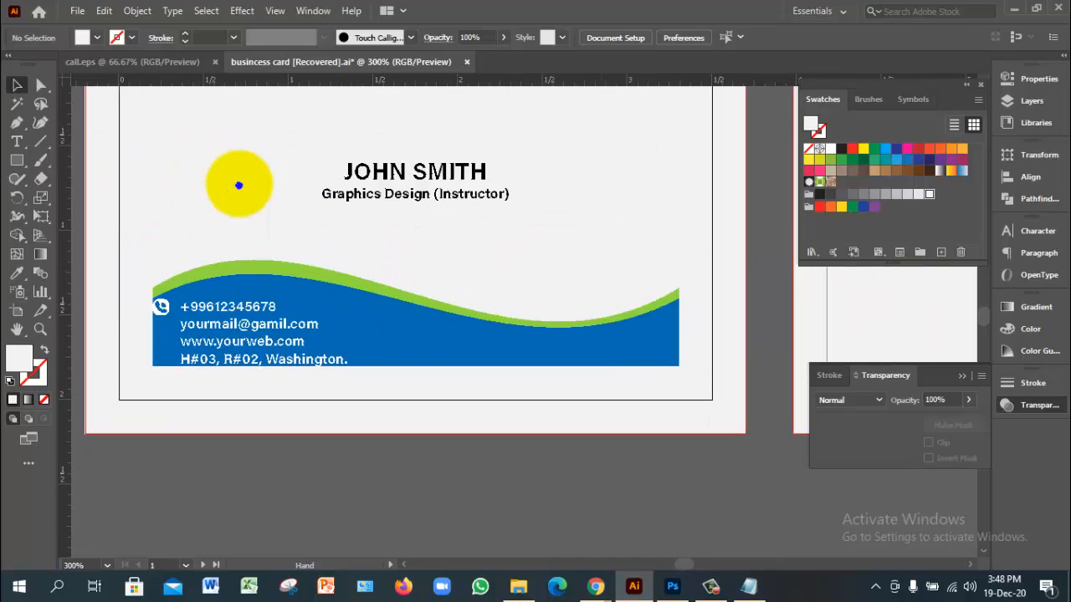
{"action": "key", "text": "ctrl+minus"}
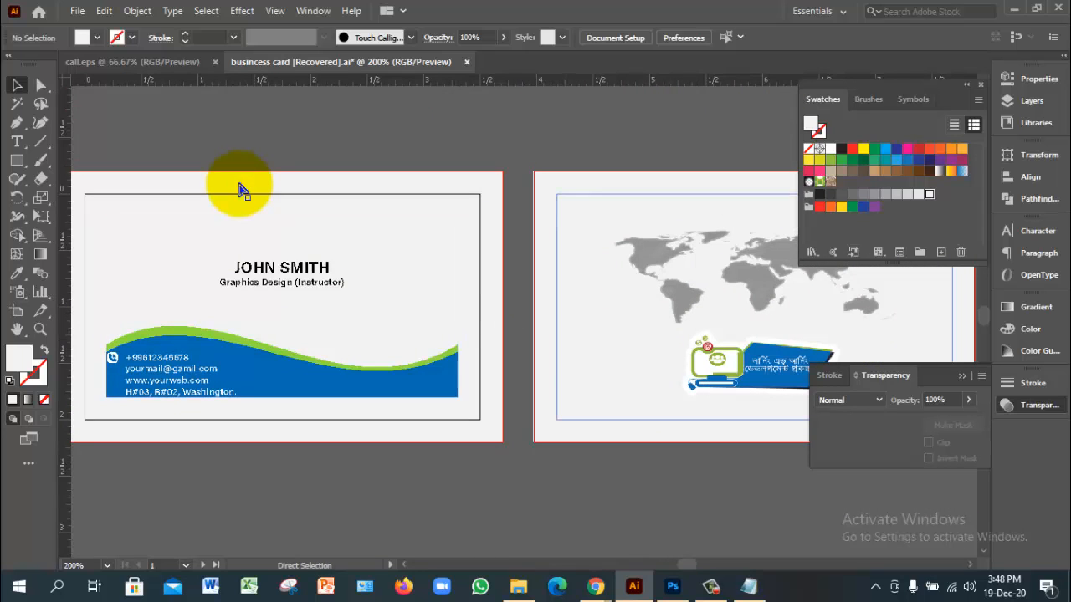
{"action": "key", "text": "ctrl+minus"}
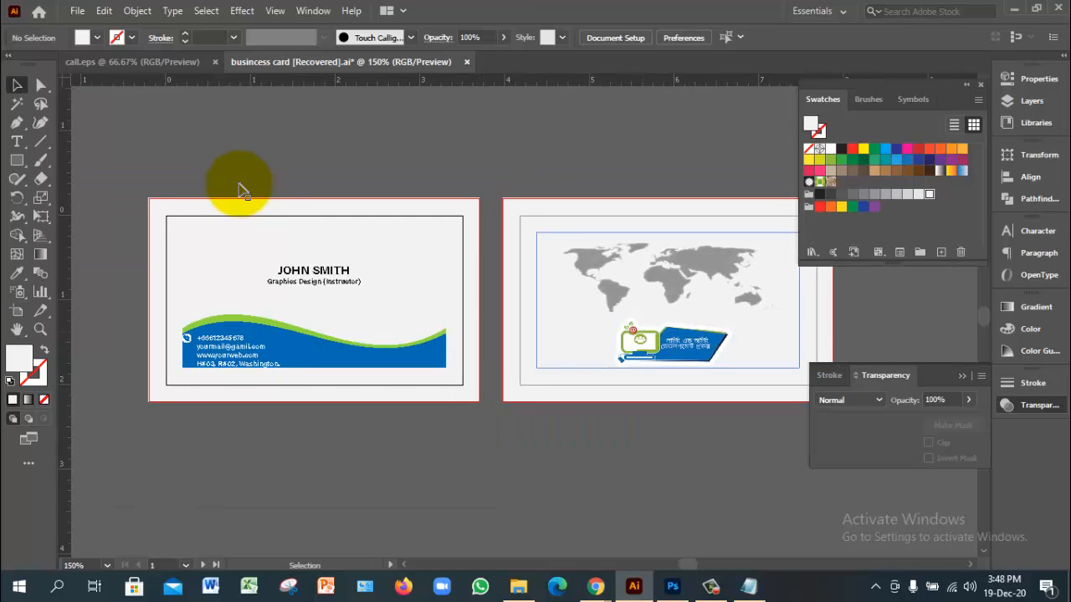
{"action": "key", "text": "ctrl+plus"}
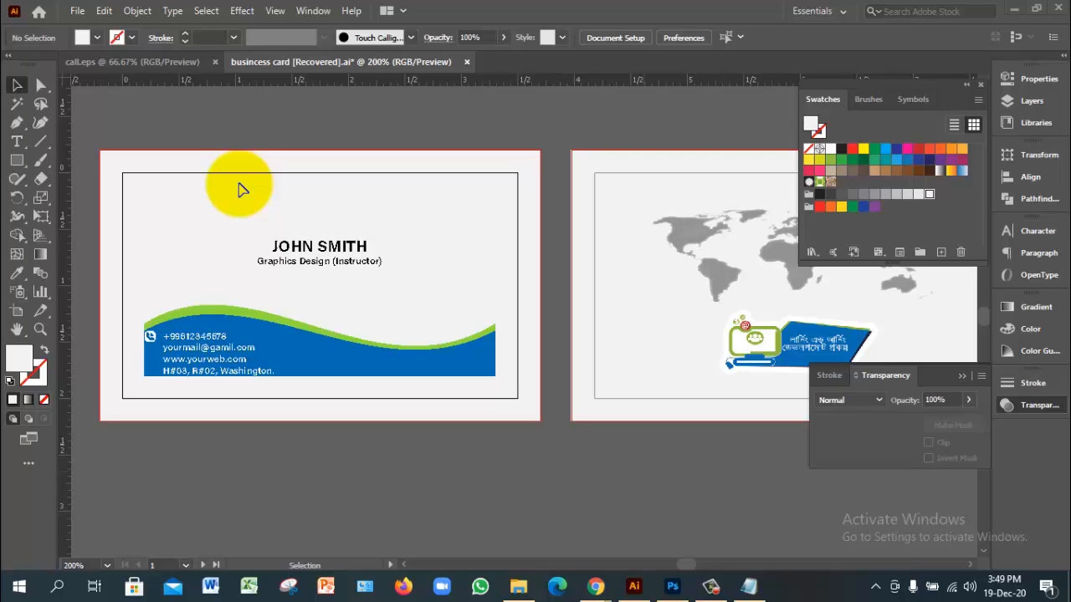
{"action": "key", "text": "alt+Tab"}
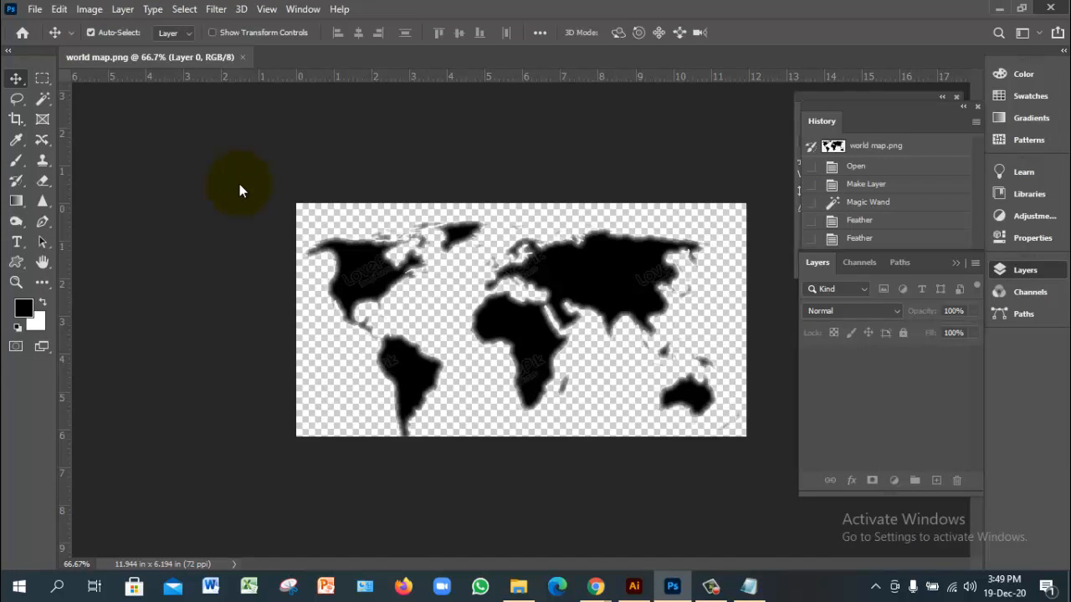
{"action": "key", "text": "alt+Tab"}
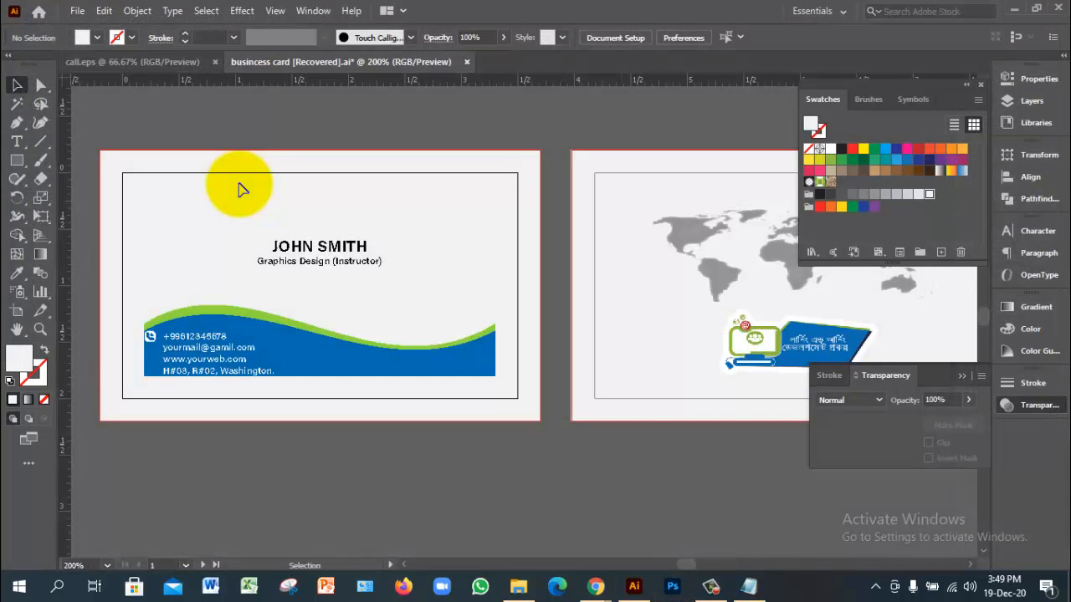
{"action": "key", "text": "a"}
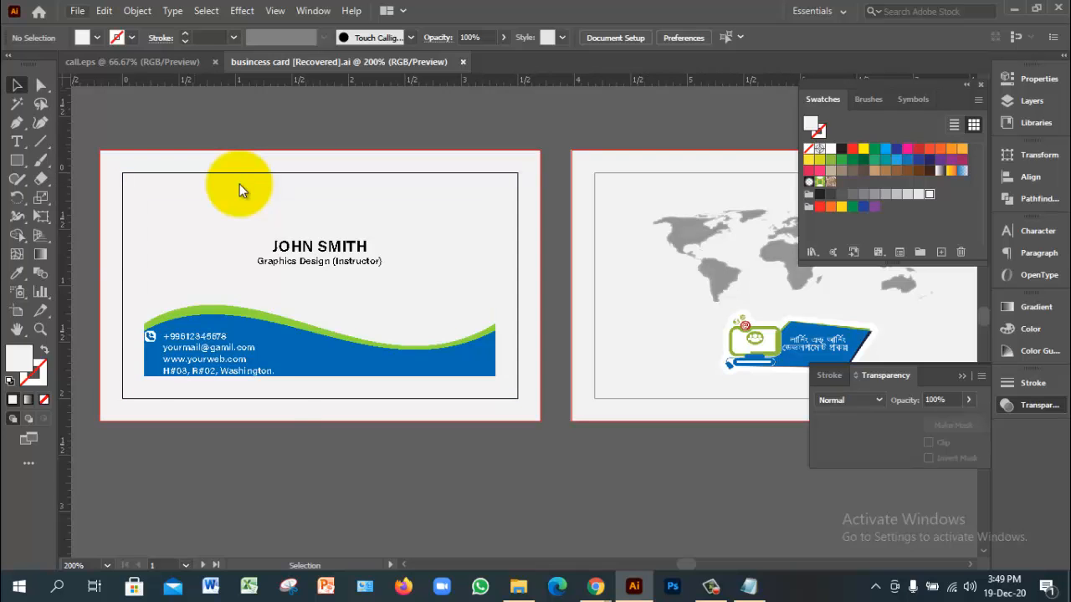
Step: Open the Save As dialog, cancel it without saving, and reopen the File menu
{"action": "left_click", "coordinate": [77, 11]}
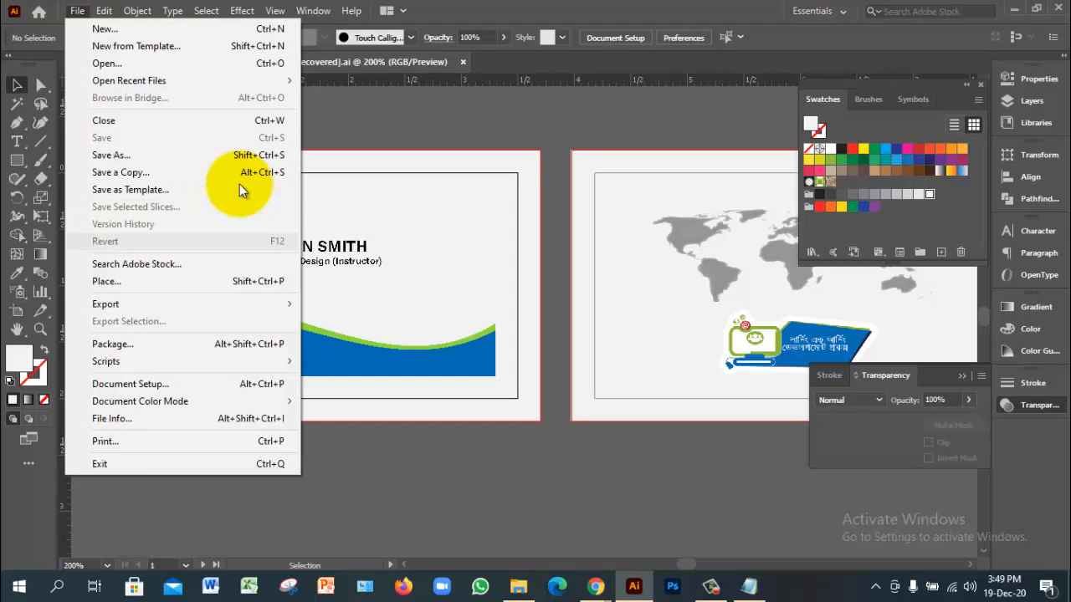
{"action": "mouse_move", "coordinate": [184, 304]}
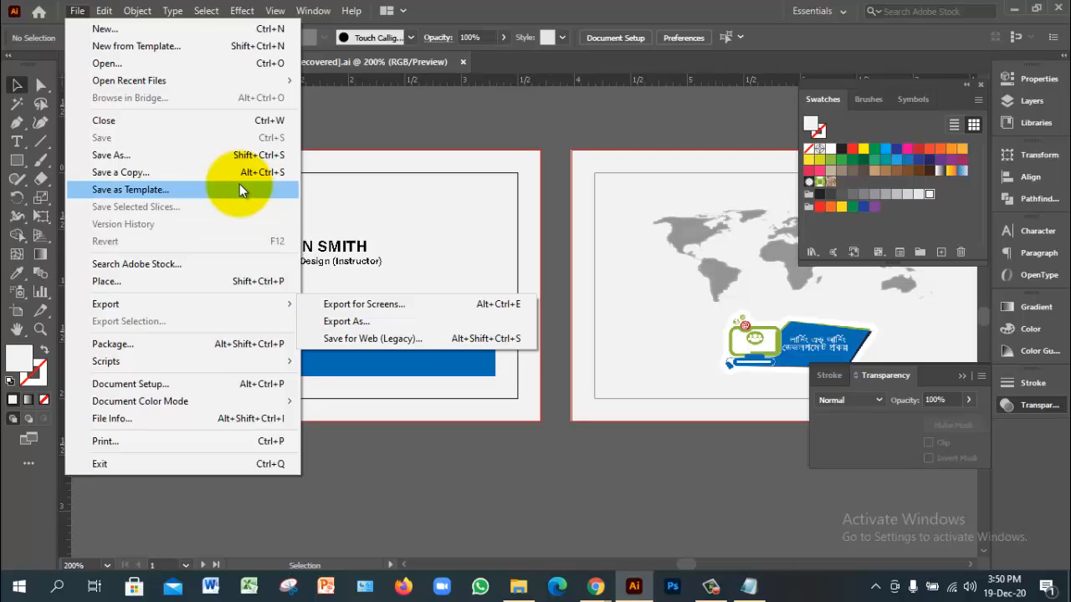
{"action": "left_click", "coordinate": [240, 154]}
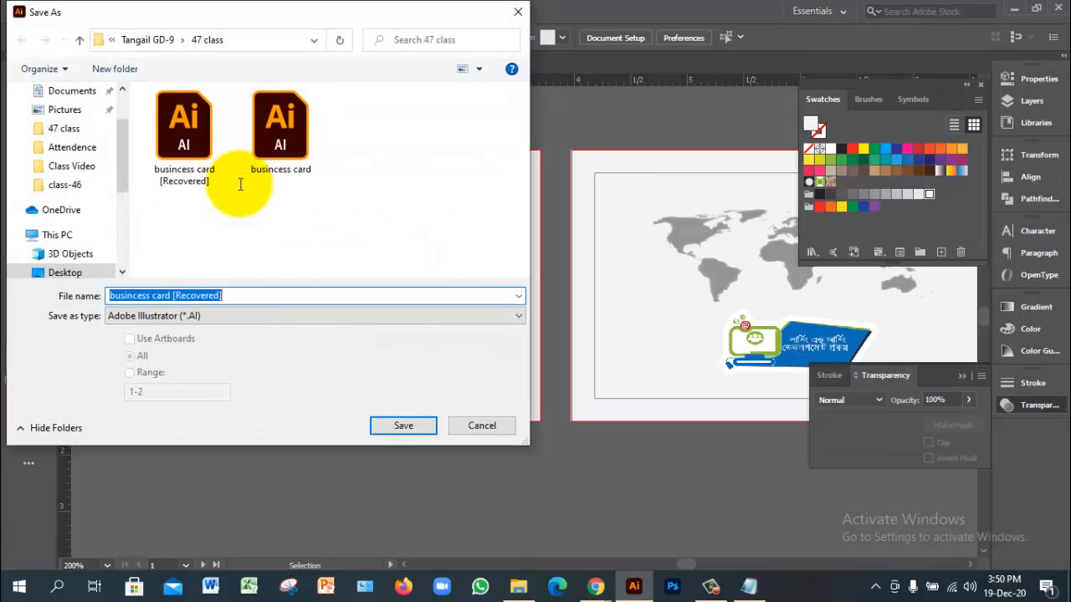
{"action": "key", "text": "alt+t"}
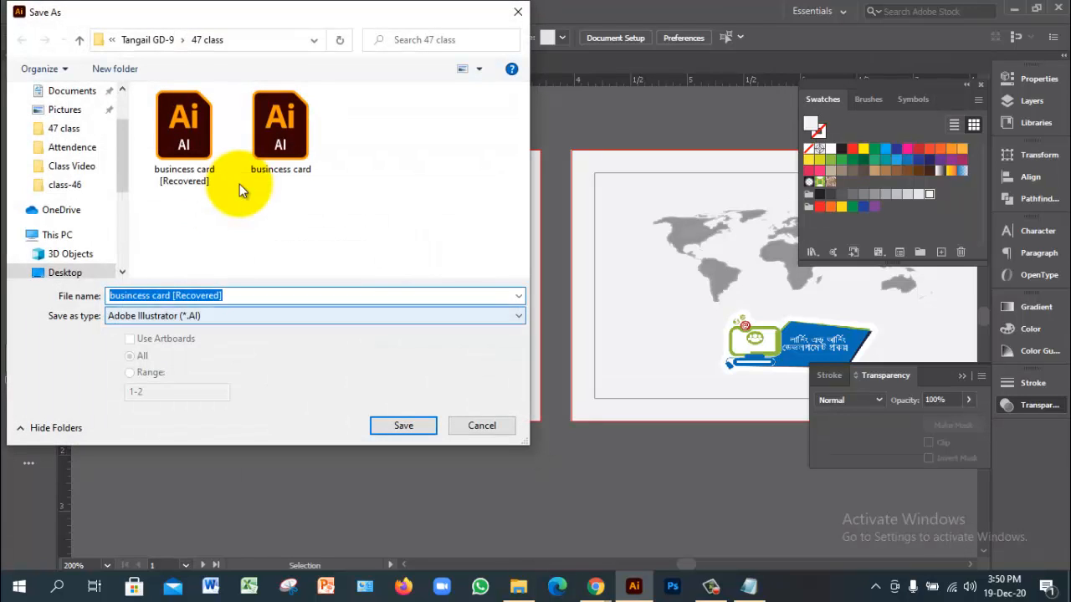
{"action": "key", "text": "Escape"}
{"action": "key", "text": "Escape"}
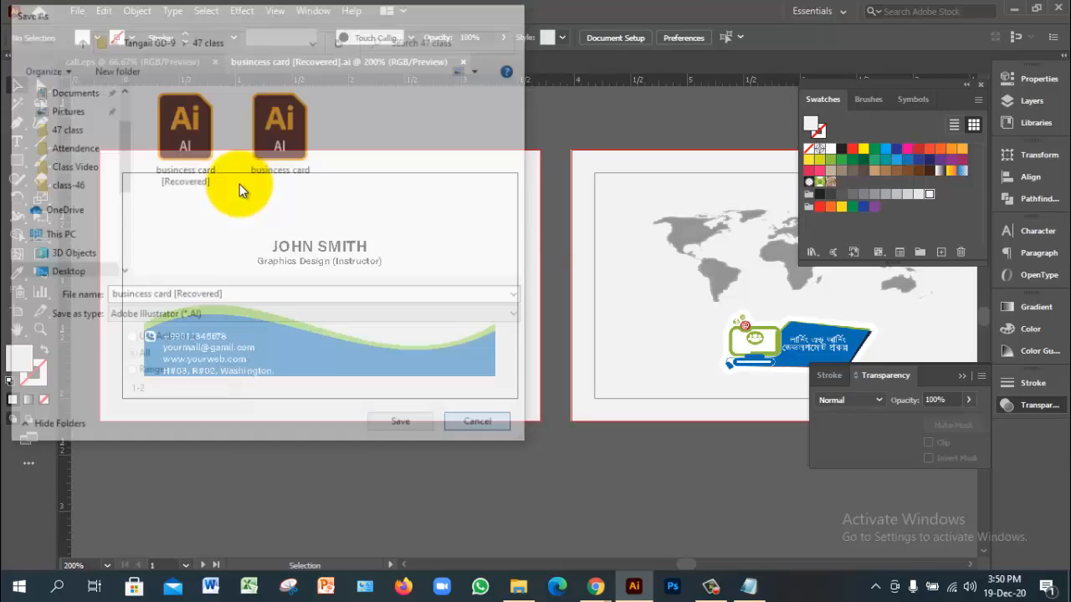
{"action": "key", "text": "alt+f"}
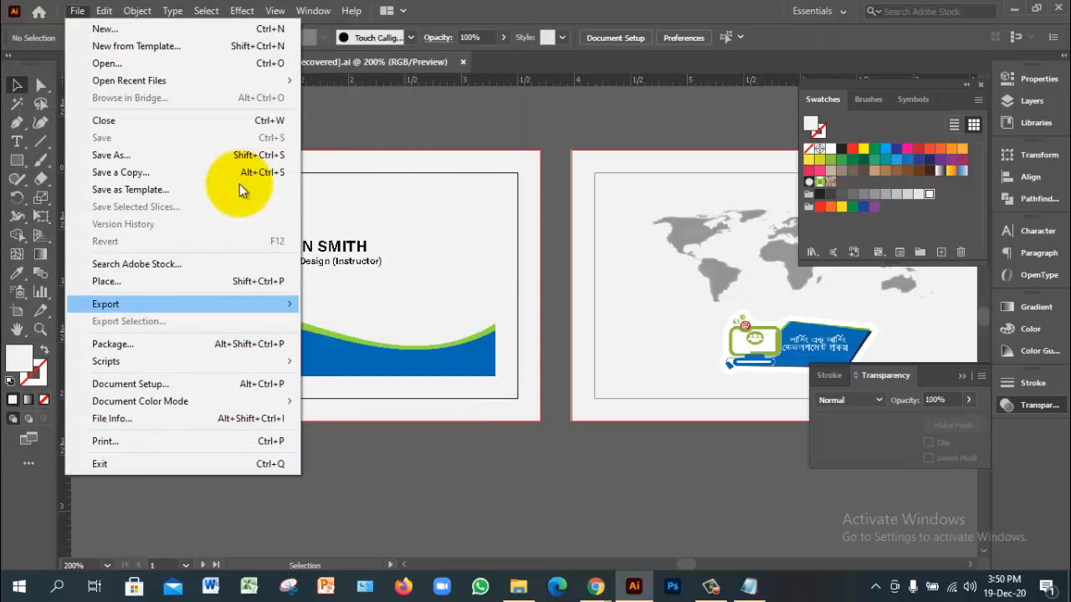
Step: Set up an Export As named 'buisncess card 1st part' using artboards, range 1 only
{"action": "key", "text": "Down"}
{"action": "key", "text": "Return"}
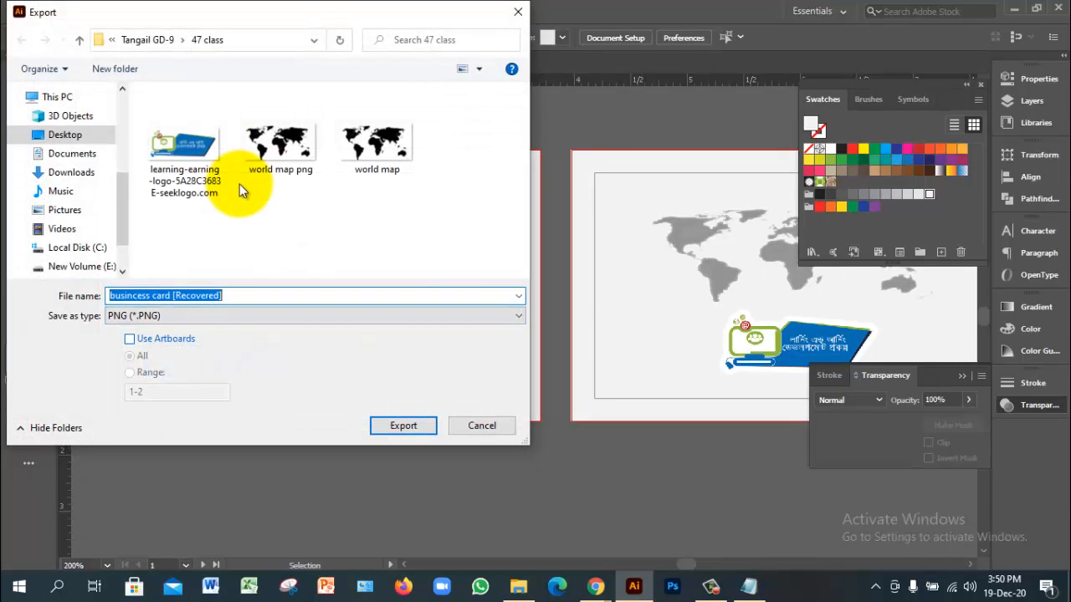
{"action": "key", "text": "End"}
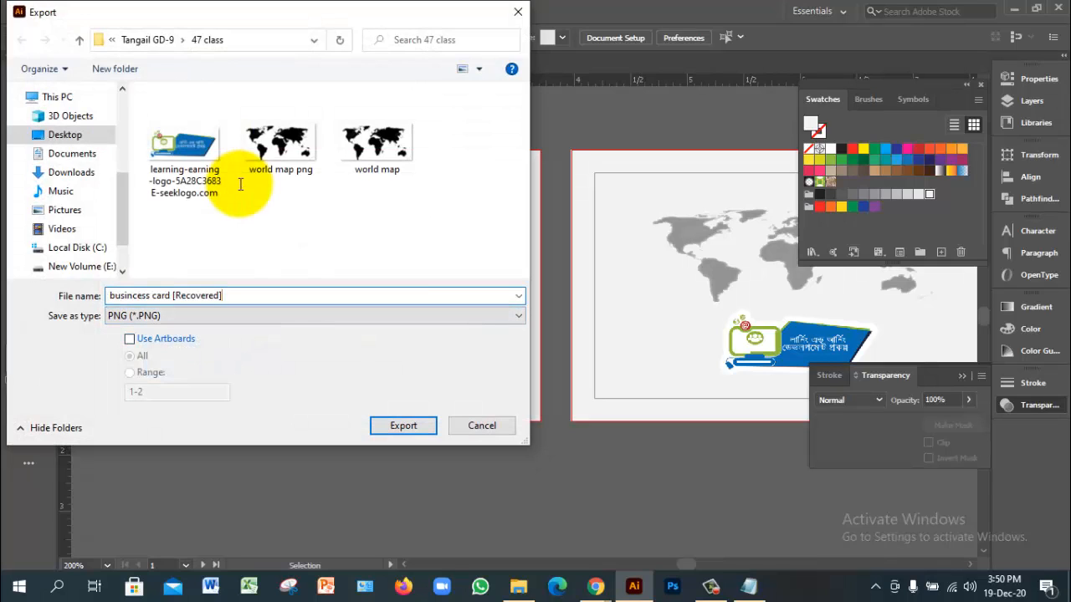
{"action": "key", "text": "ctrl+shift+Left"}
{"action": "key", "text": "BackSpace"}
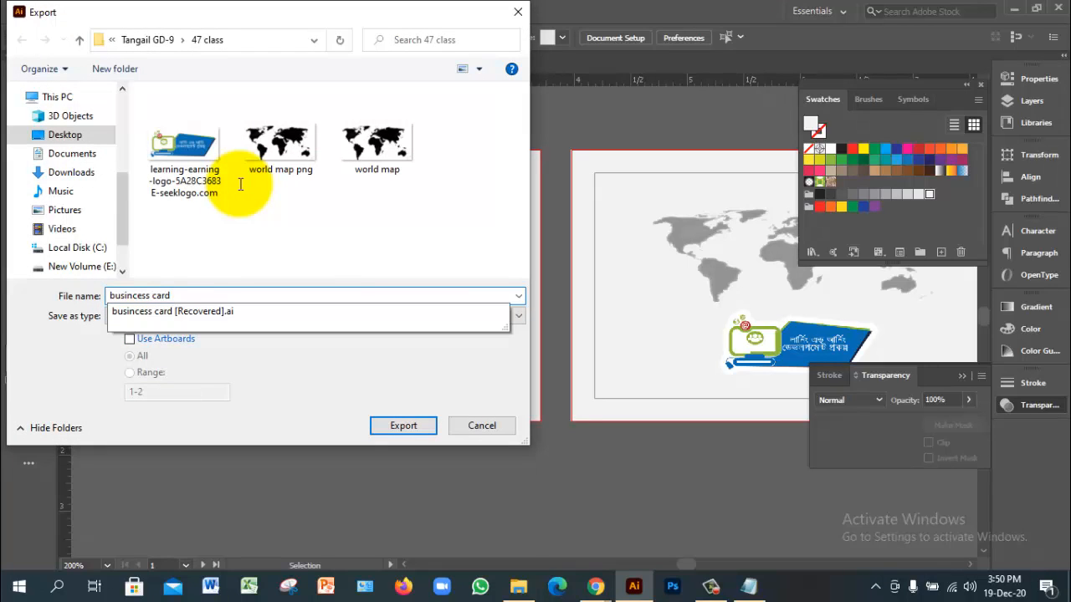
{"action": "type", "text": "1st part"}
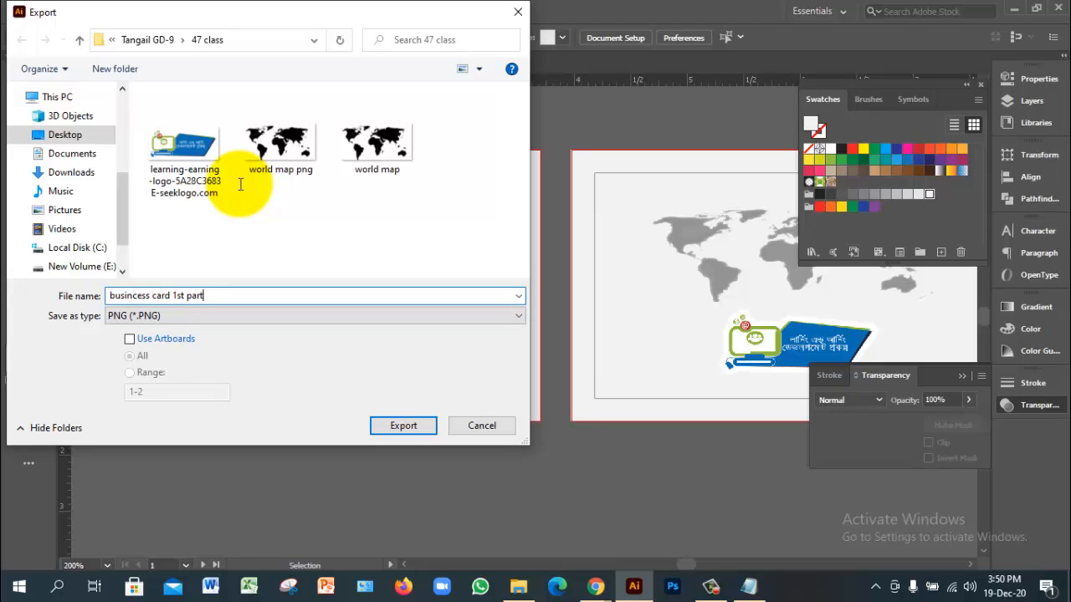
{"action": "key", "text": "Tab"}
{"action": "key", "text": "Tab"}
{"action": "key", "text": "space"}
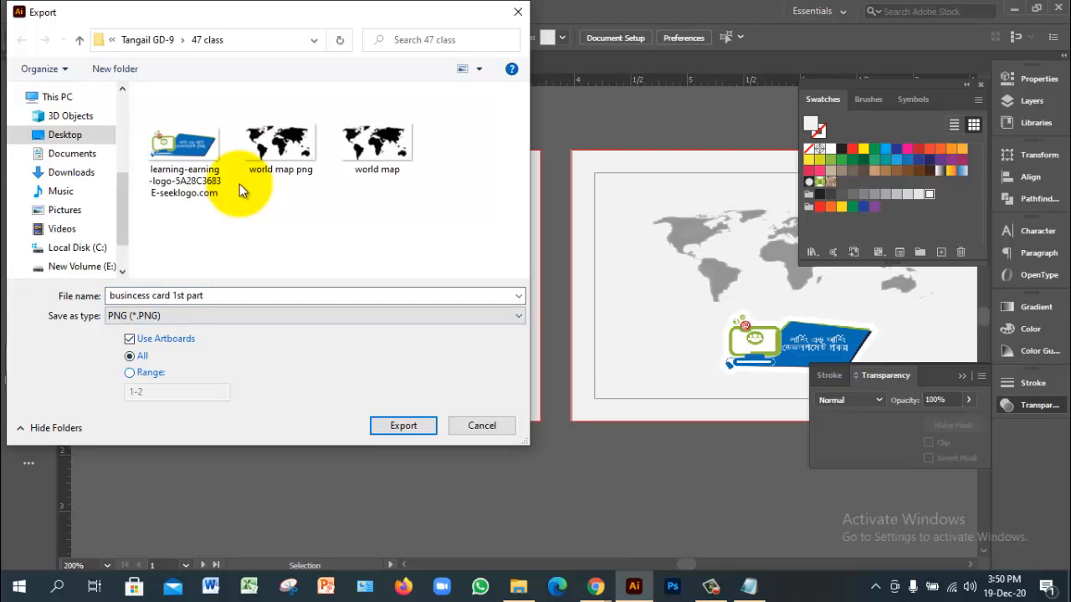
{"action": "left_click", "coordinate": [129, 373]}
{"action": "left_click_drag", "start_coordinate": [145, 392], "coordinate": [138, 392]}
{"action": "key", "text": "BackSpace"}
{"action": "key", "text": "BackSpace"}
{"action": "key", "text": "BackSpace"}
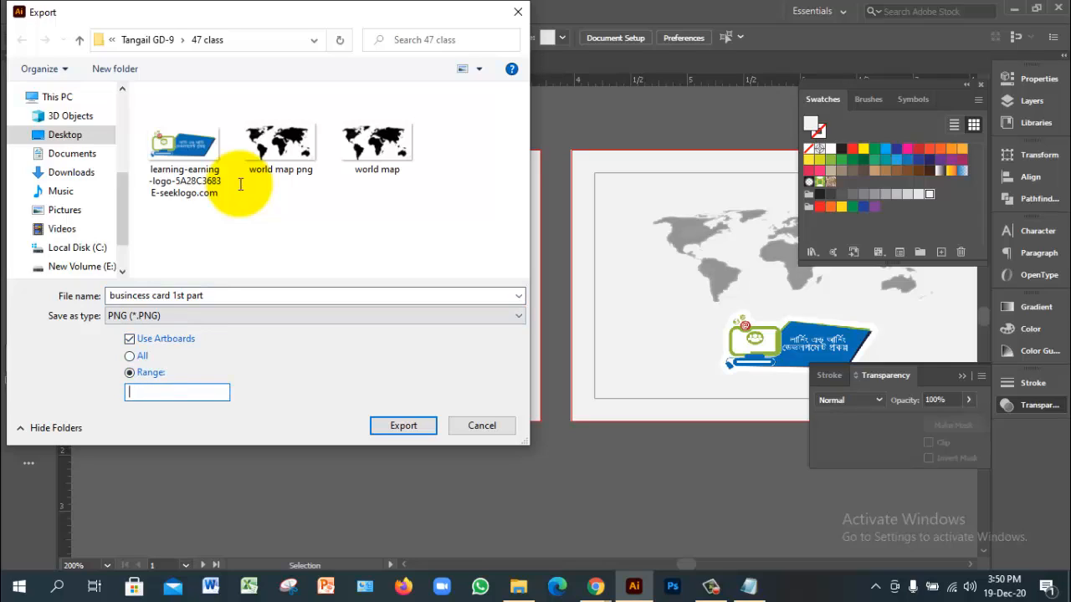
{"action": "type", "text": "1"}
Step: Export the front artboard as a 300 ppi PNG, keeping the background Transparent
{"action": "key", "text": "Return"}
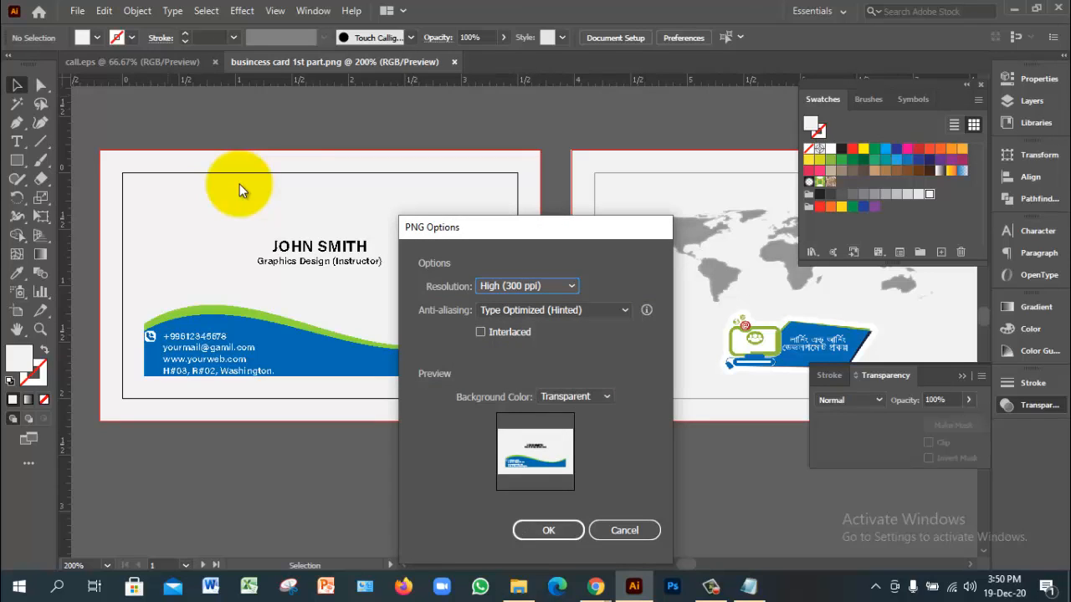
{"action": "left_click", "coordinate": [575, 397]}
{"action": "left_click", "coordinate": [564, 413]}
{"action": "key", "text": "Down"}
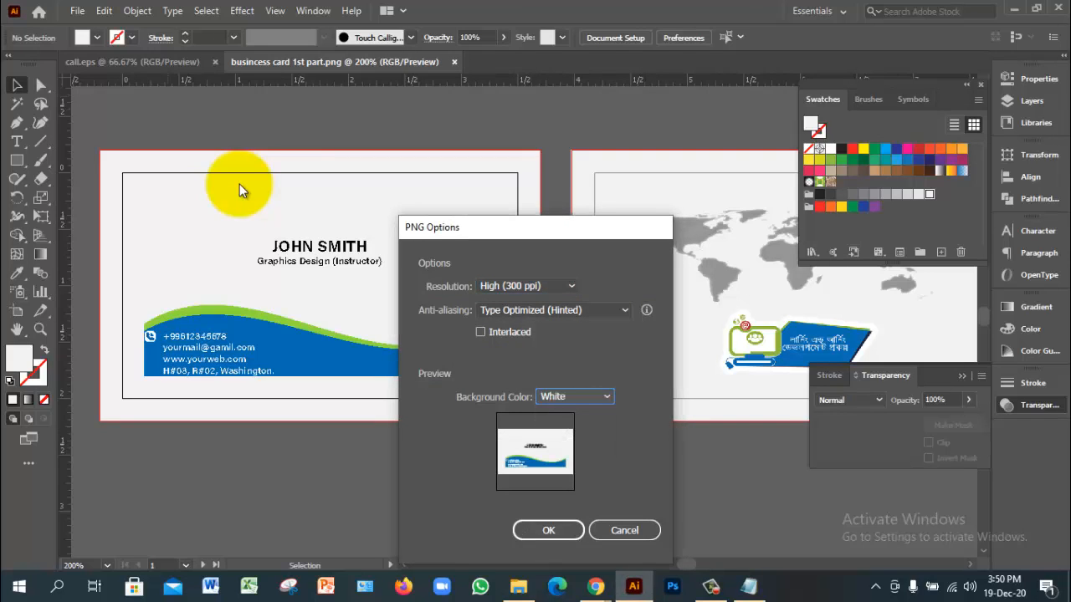
{"action": "left_click", "coordinate": [575, 396]}
{"action": "left_click", "coordinate": [564, 452]}
{"action": "left_click", "coordinate": [575, 396]}
{"action": "left_click", "coordinate": [564, 414]}
{"action": "left_click", "coordinate": [548, 530]}
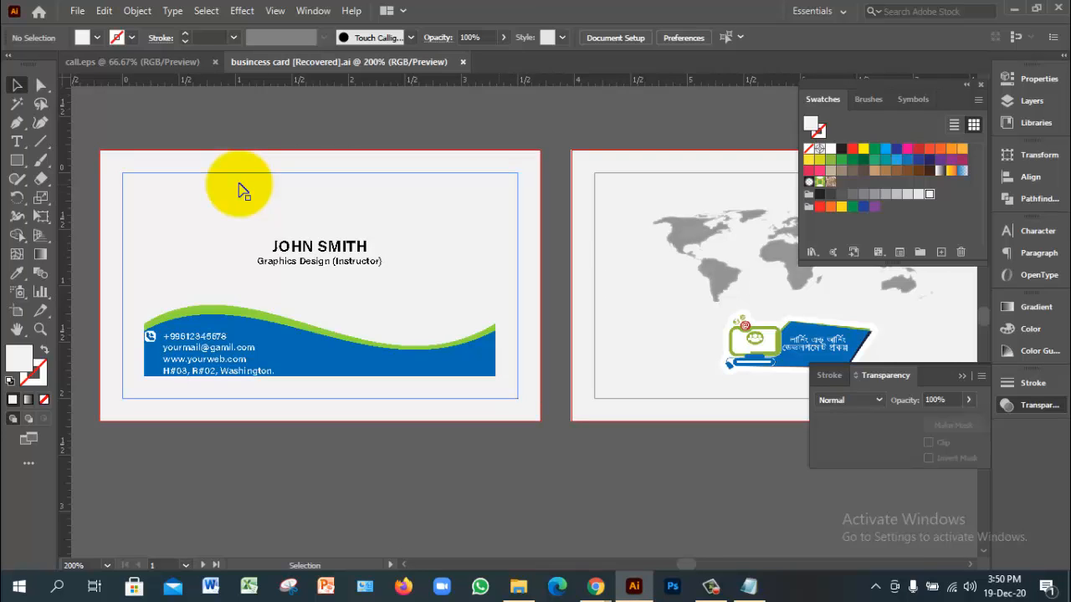
Step: Export artboard 2 as a 300 ppi PNG named 'buisncess card 2nd part'
{"action": "left_click", "coordinate": [77, 11]}
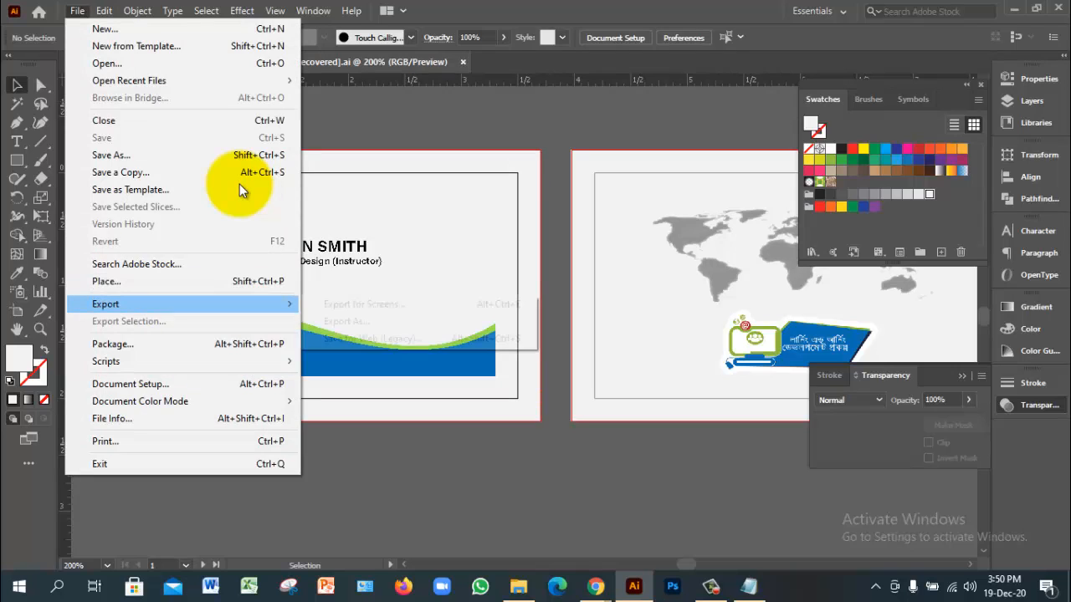
{"action": "left_click", "coordinate": [347, 321]}
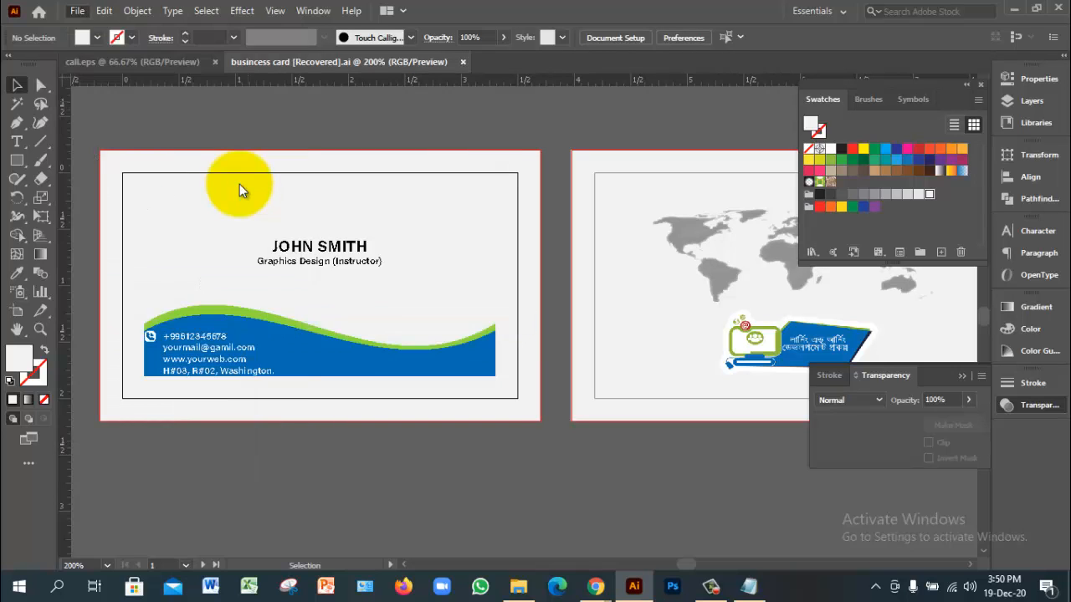
{"action": "key", "text": "End"}
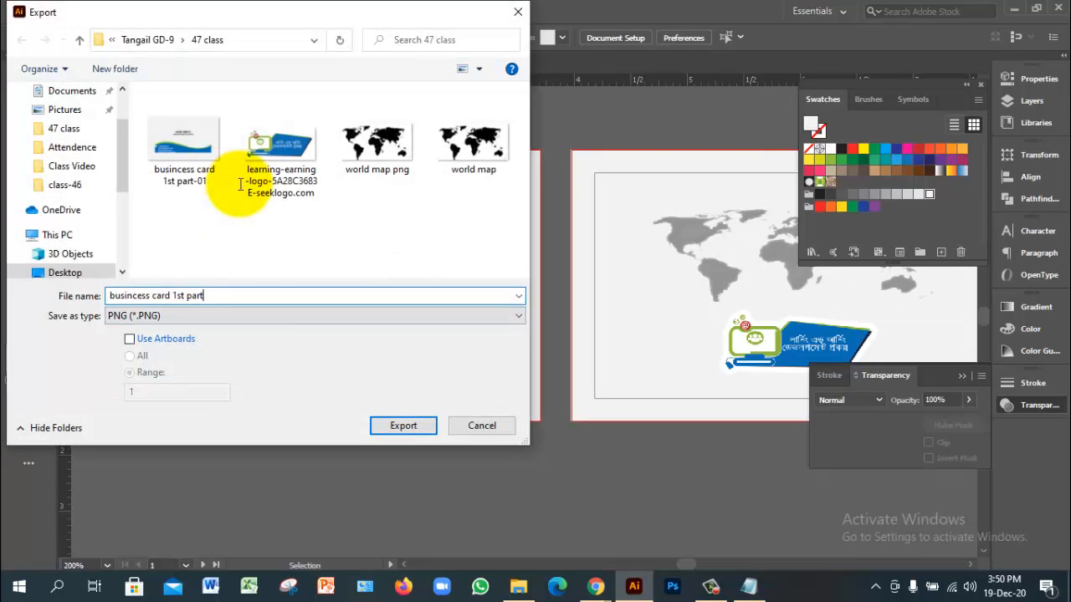
{"action": "key", "text": "Left"}
{"action": "key", "text": "Left"}
{"action": "key", "text": "Left"}
{"action": "key", "text": "Left"}
{"action": "key", "text": "BackSpace"}
{"action": "key", "text": "BackSpace"}
{"action": "key", "text": "BackSpace"}
{"action": "key", "text": "BackSpace"}
{"action": "type", "text": "2nd"}
{"action": "left_click", "coordinate": [129, 338]}
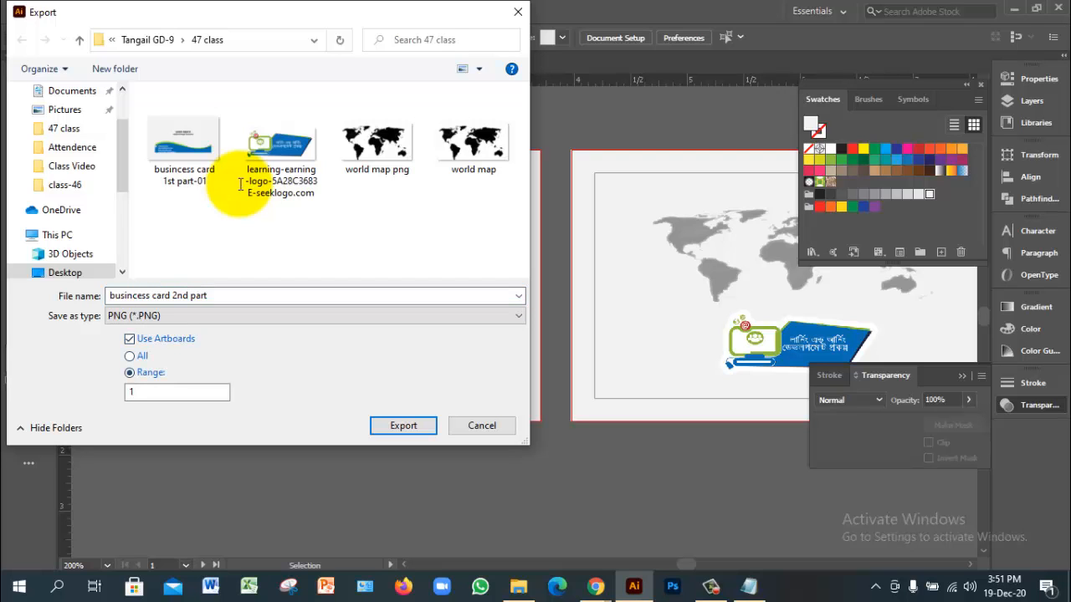
{"action": "left_click_drag", "start_coordinate": [144, 393], "coordinate": [121, 393]}
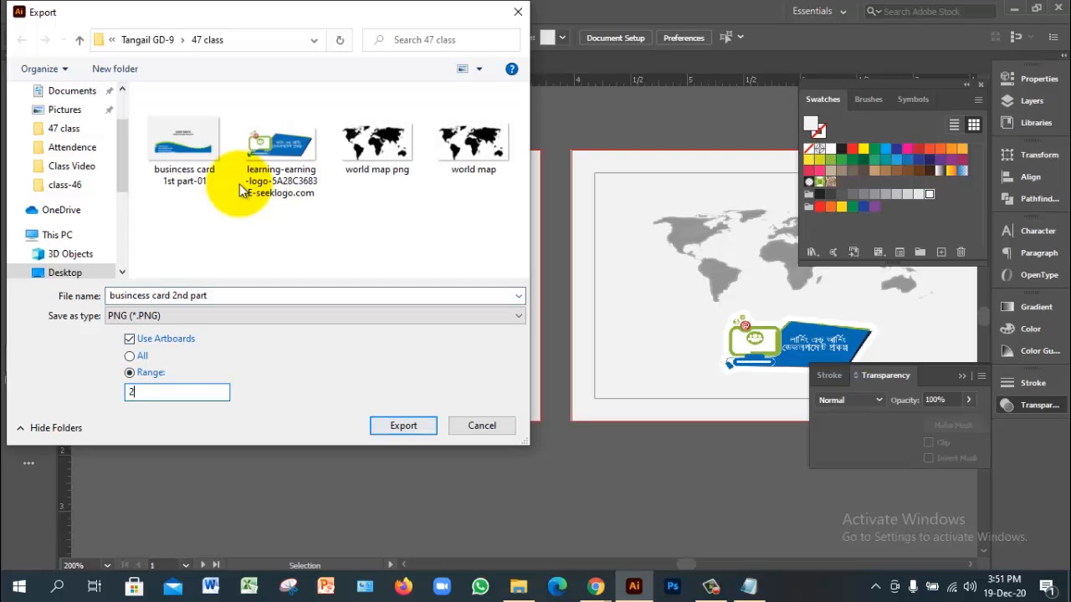
{"action": "key", "text": "Return"}
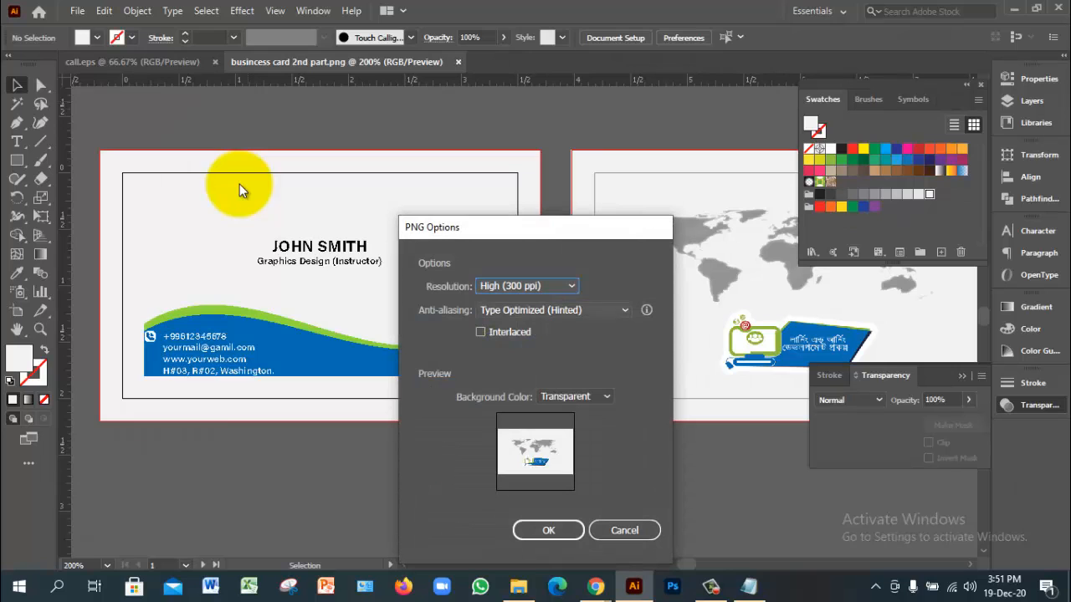
{"action": "key", "text": "Return"}
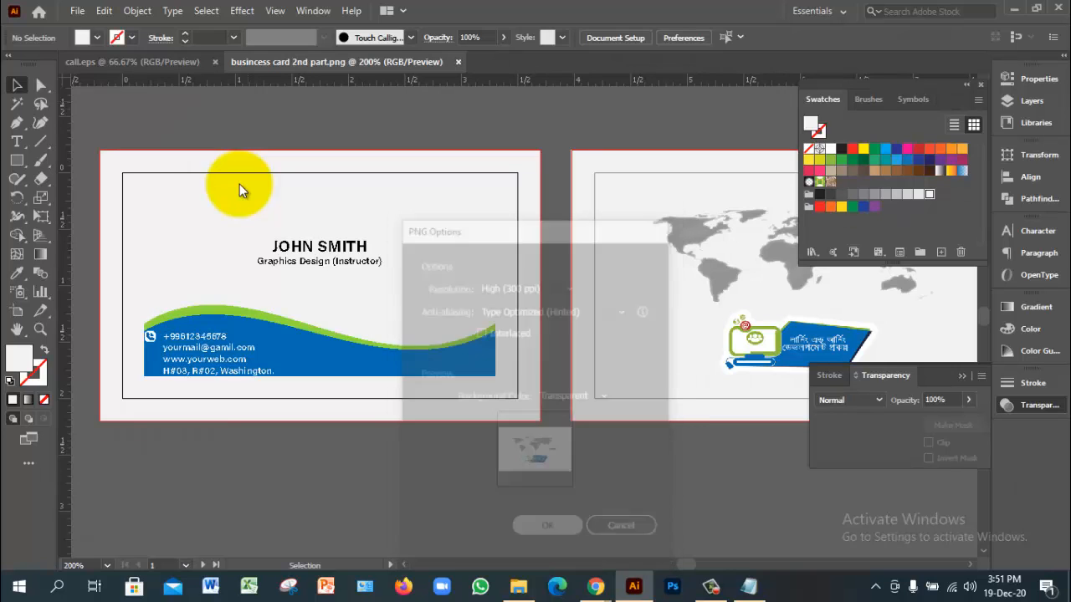
{"action": "key", "text": "alt+Tab"}
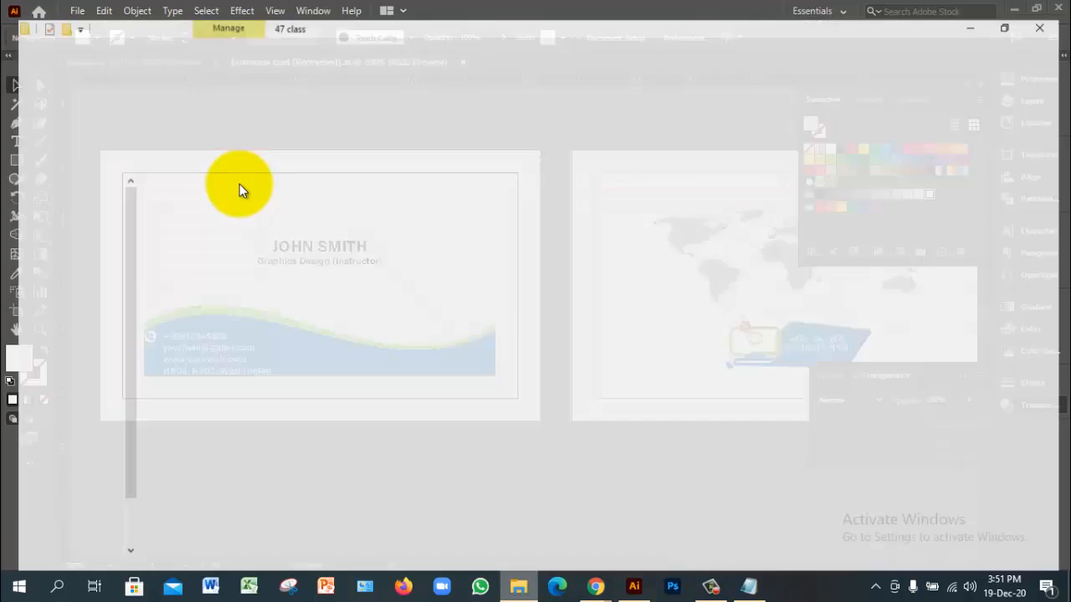
Step: View the 1st part and 2nd part PNGs from the 47 class folder in Photos, then close it
{"action": "left_click", "coordinate": [240, 185]}
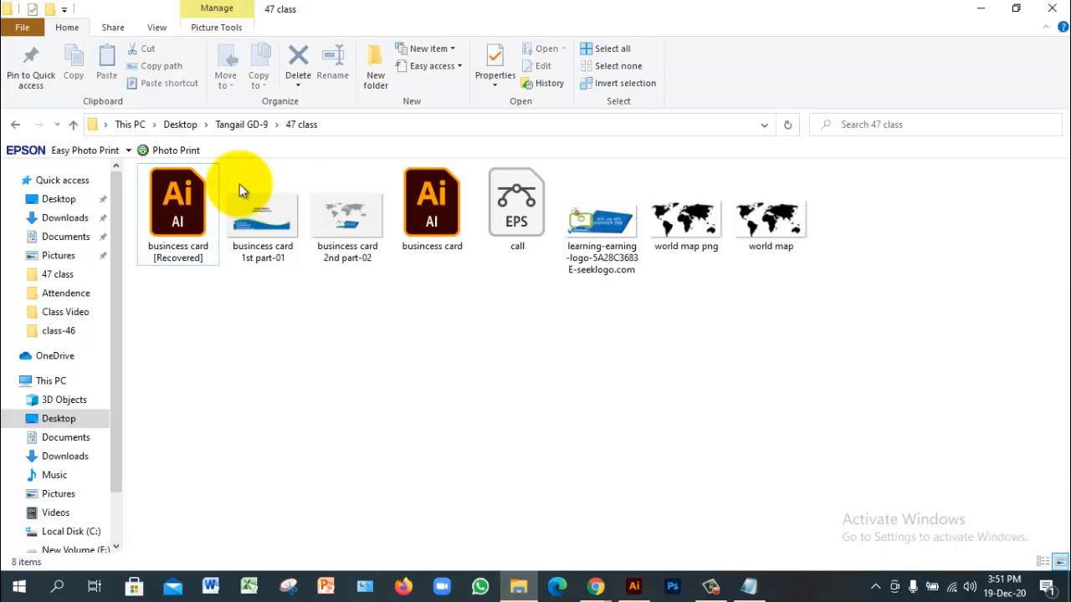
{"action": "left_click", "coordinate": [240, 187]}
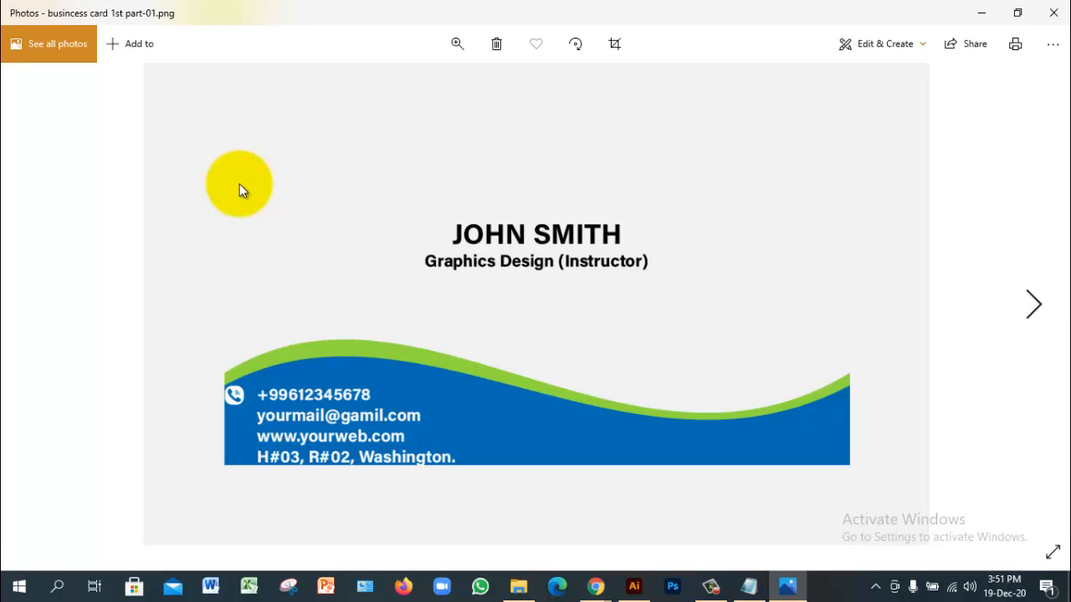
{"action": "key", "text": "Right"}
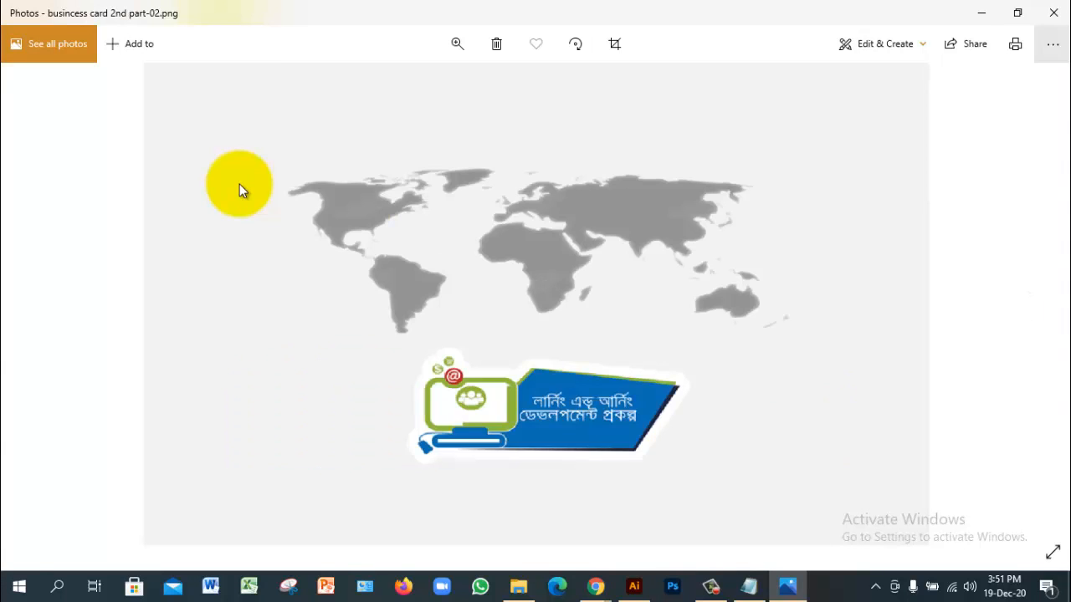
{"action": "key", "text": "alt+F4"}
{"action": "left_click", "coordinate": [240, 191], "text": "ctrl"}
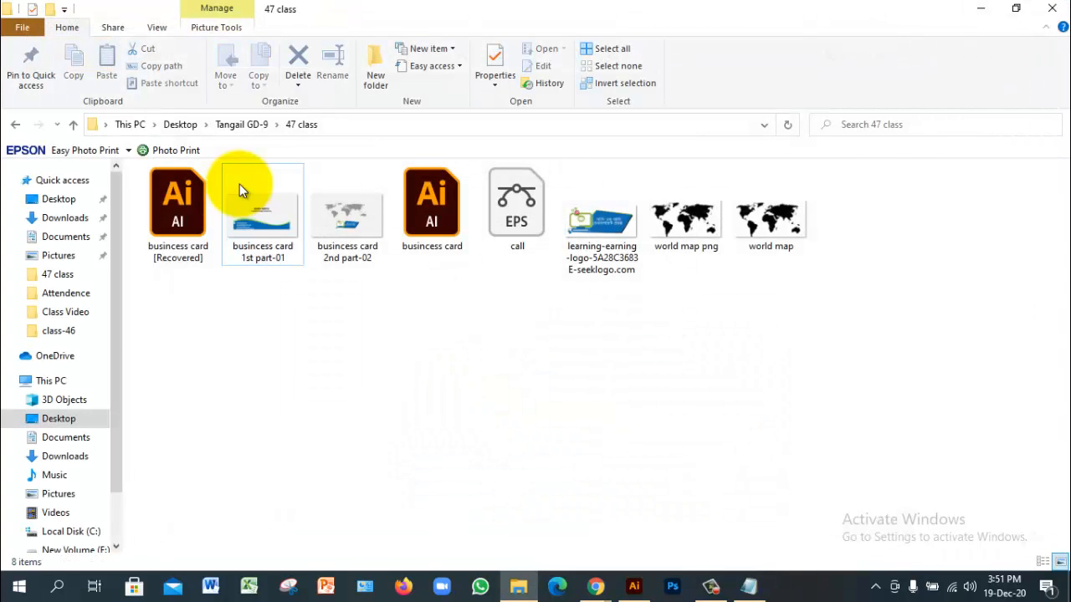
Step: Bring the Google Meet call in Chrome to the front
{"action": "key", "text": "alt+Tab"}
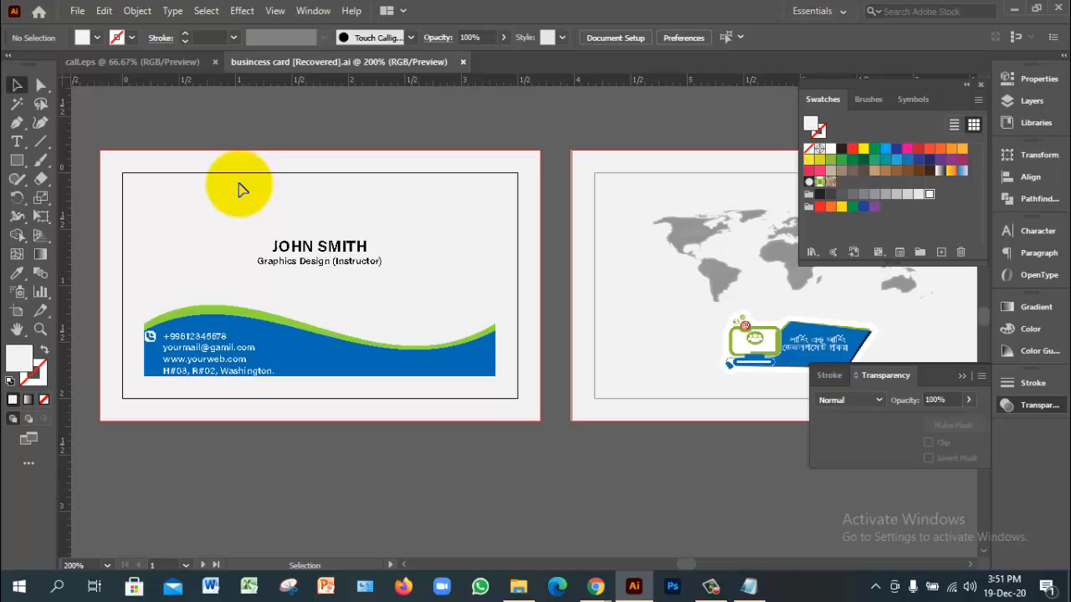
{"action": "left_click", "coordinate": [595, 586]}
{"action": "left_click", "coordinate": [510, 527]}
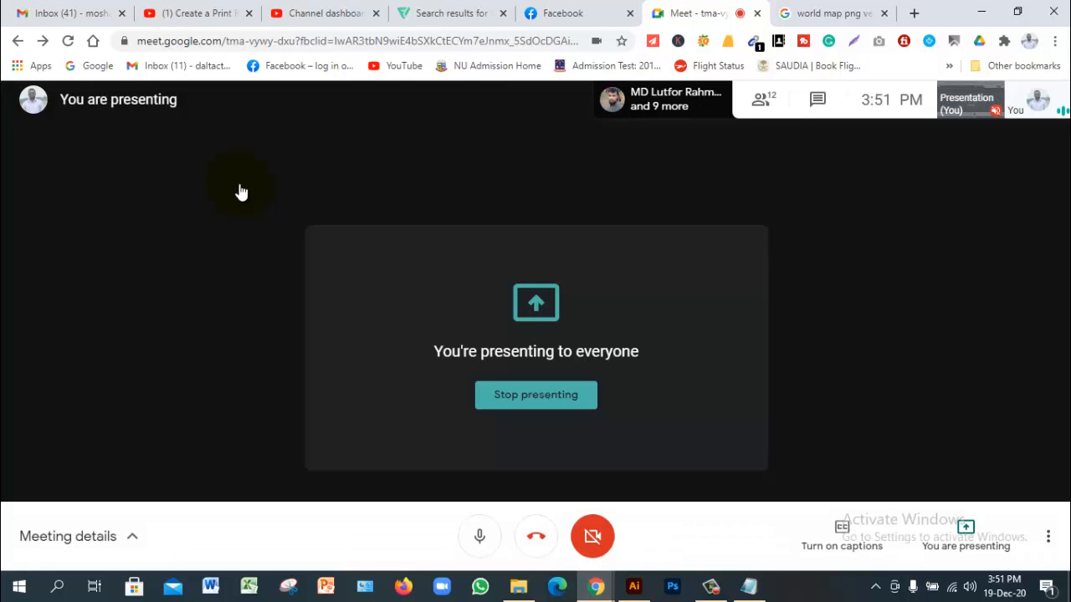
Step: Stop presenting, close the world map and Channel dashboard tabs, and mute the microphone
{"action": "left_click", "coordinate": [536, 395]}
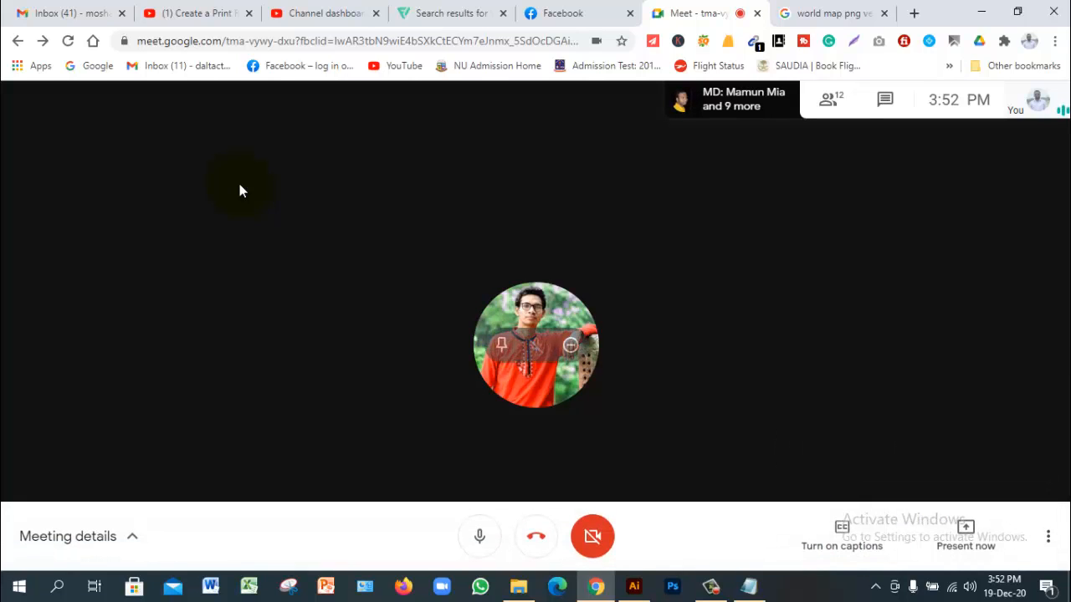
{"action": "key", "text": "ctrl+Tab"}
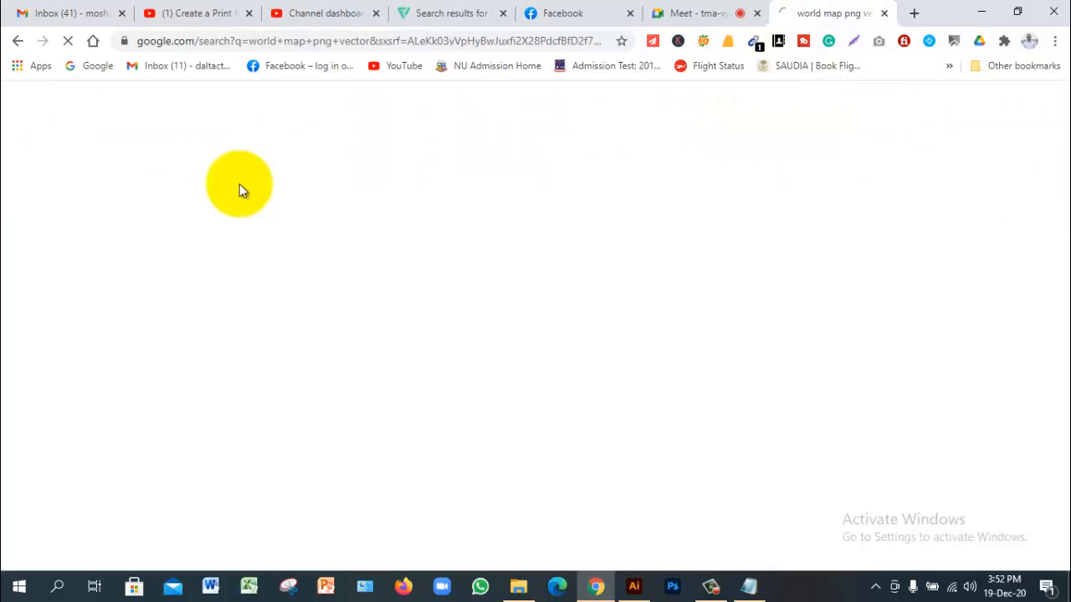
{"action": "key", "text": "ctrl+w"}
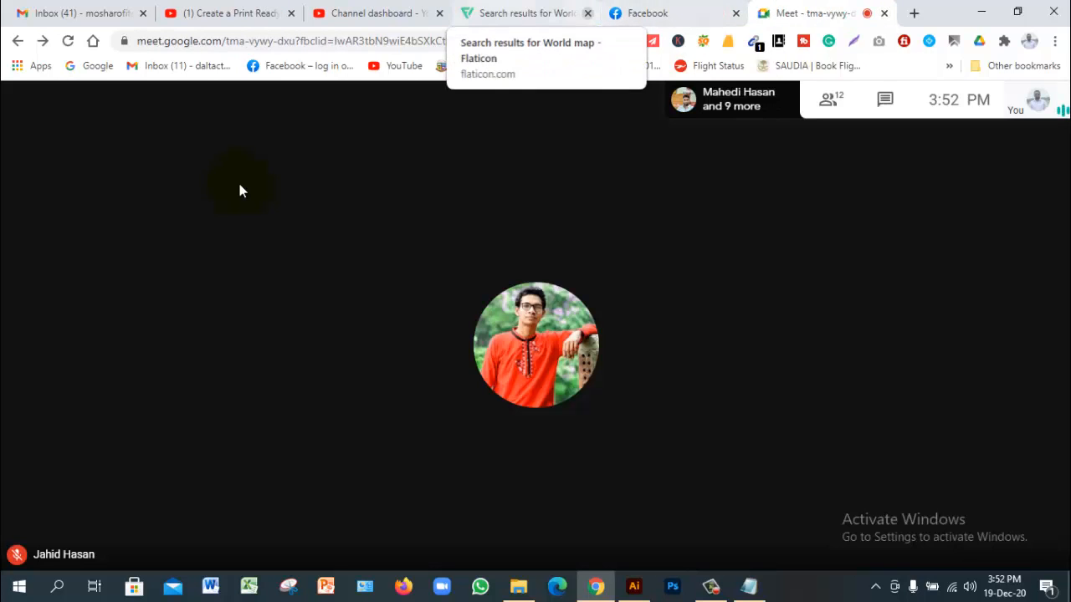
{"action": "left_click", "coordinate": [587, 13]}
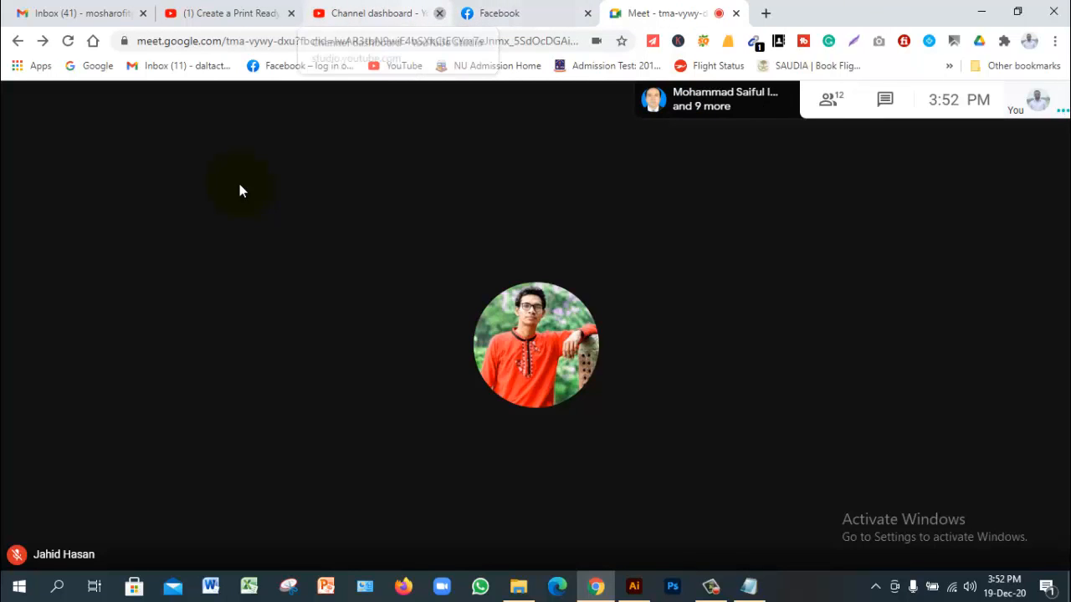
{"action": "left_click", "coordinate": [439, 14]}
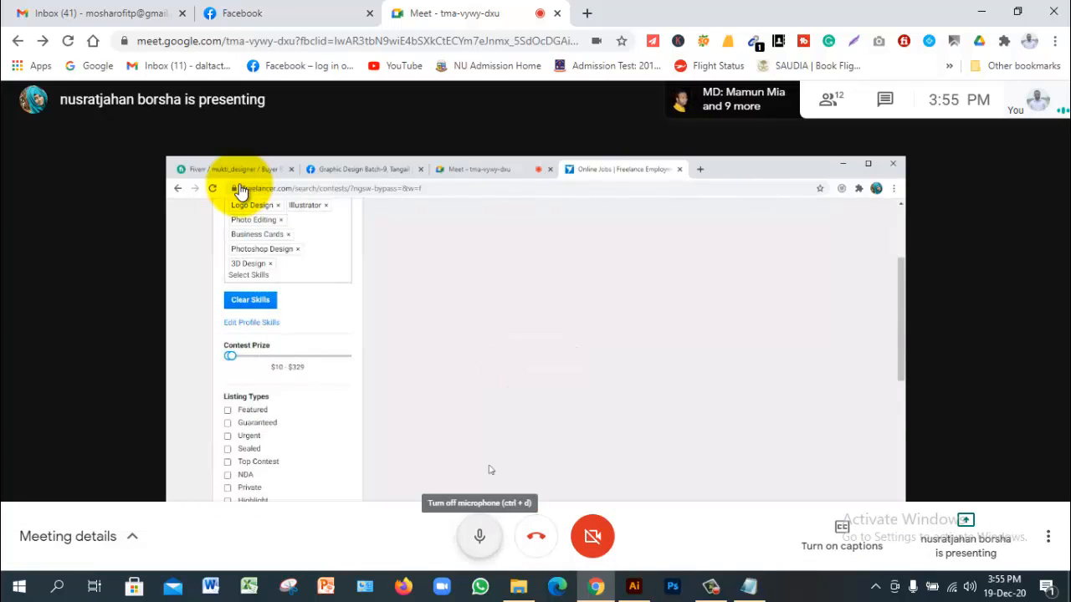
{"action": "key", "text": "ctrl+d"}
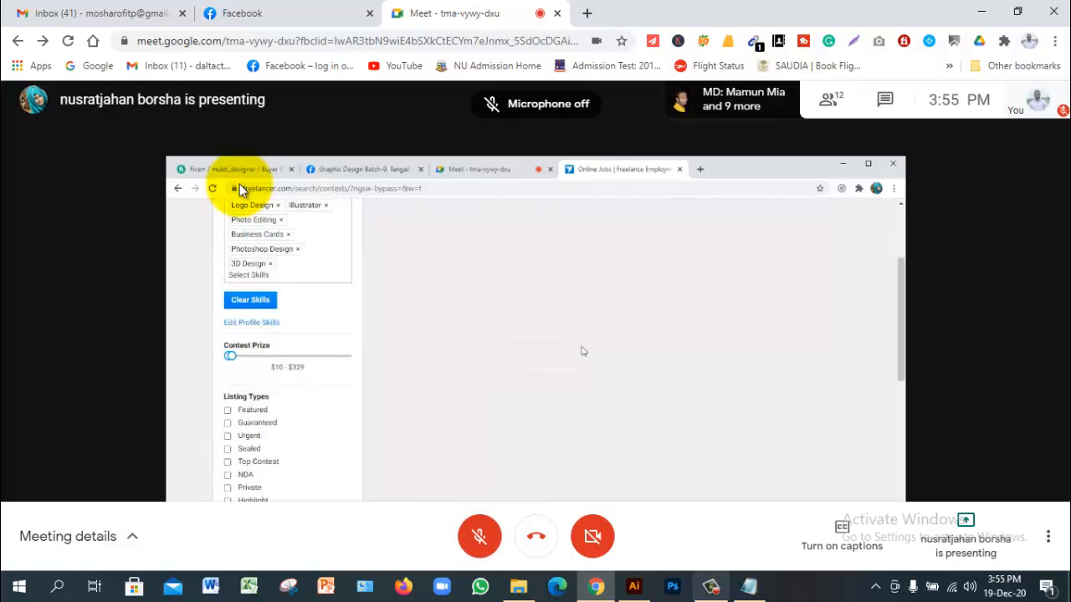